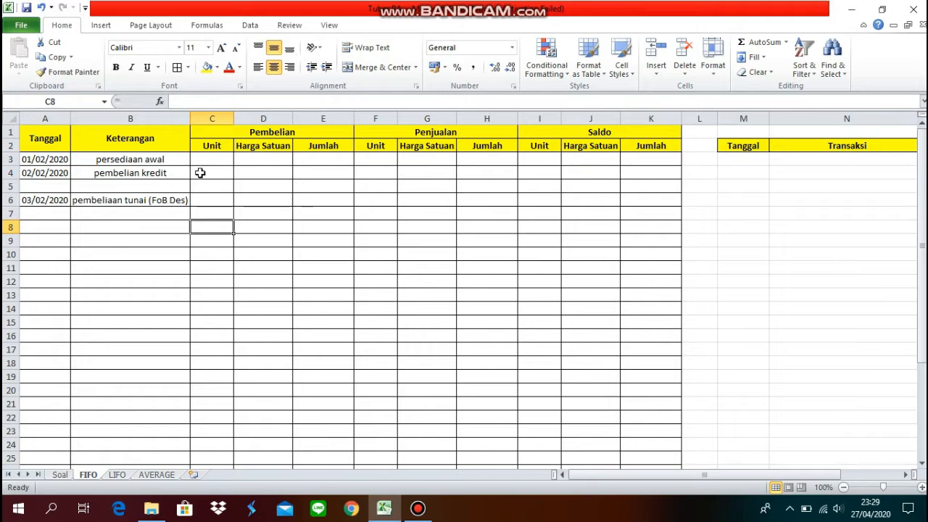
Enter the 01/02/2020 opening inventory in the Saldo columns: 10 units, unit price Rp200.000 and total Rp2.000.000.
left_click(58, 158)
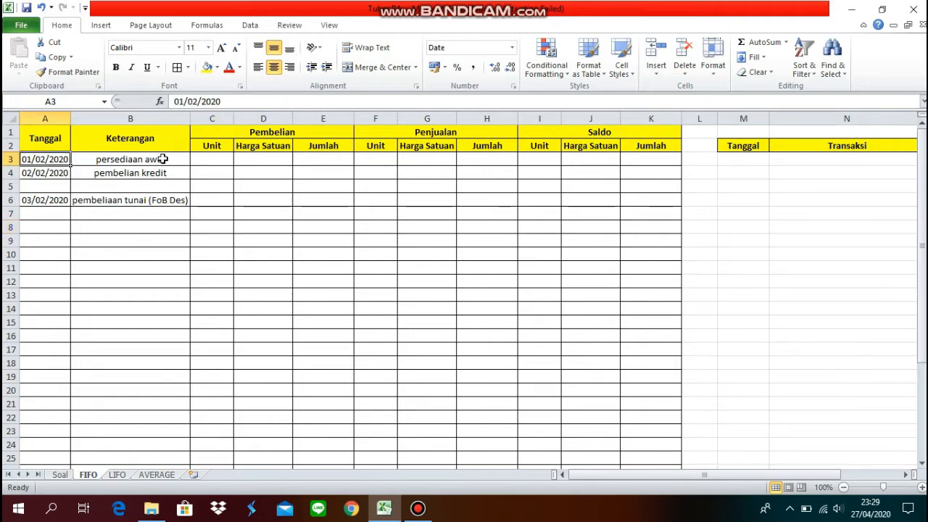
left_click(534, 159)
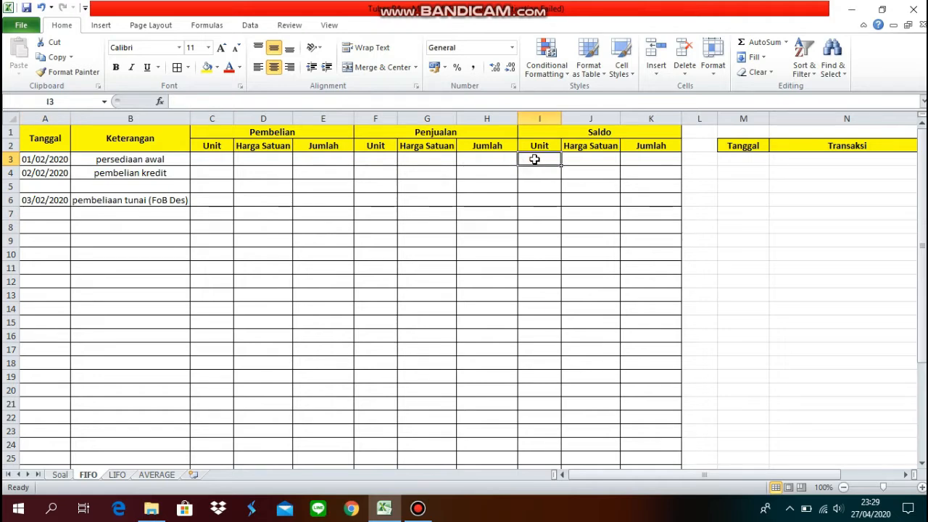
type("10")
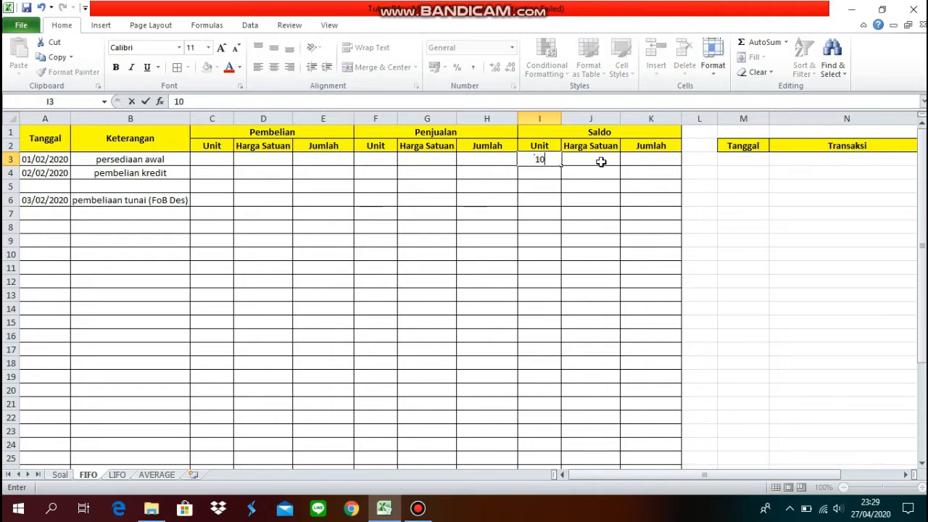
left_click(601, 161)
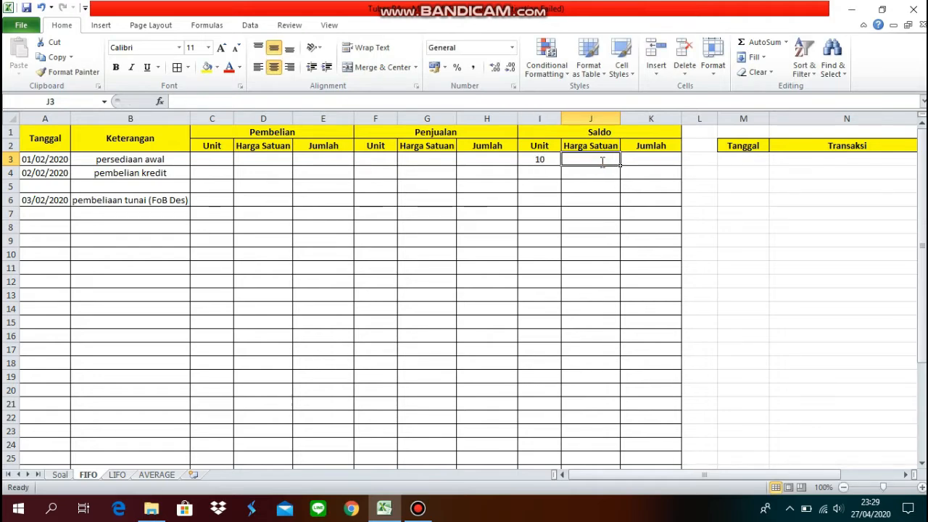
type("Rp")
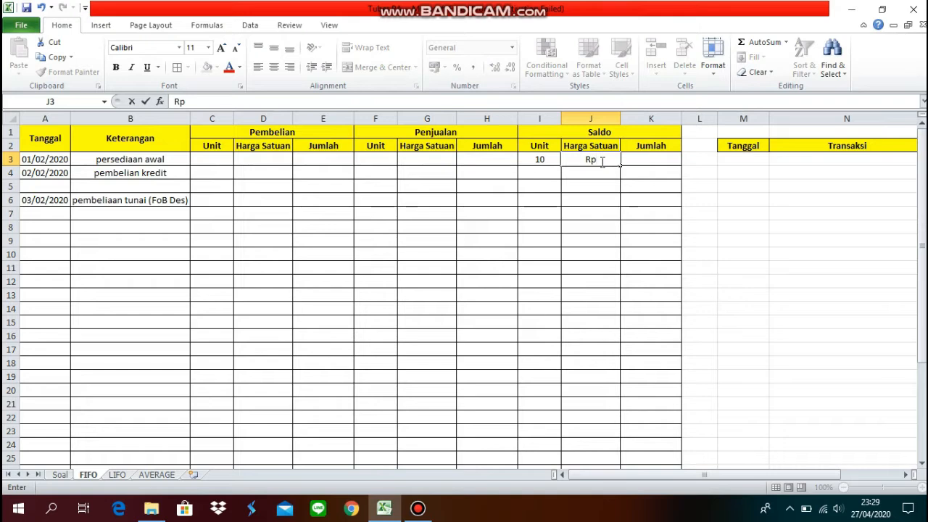
type("200.000")
key("Return")
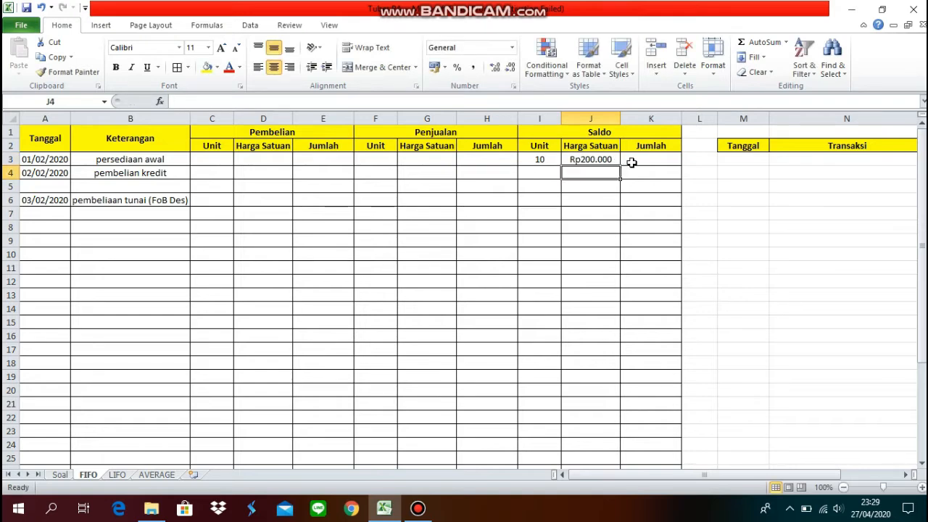
left_click(630, 161)
type("Rp")
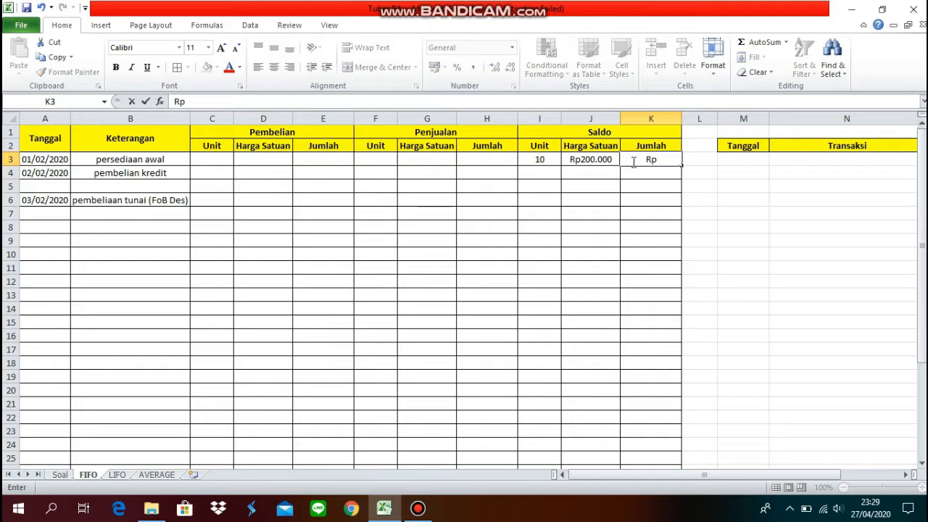
type("2000000")
key("Return")
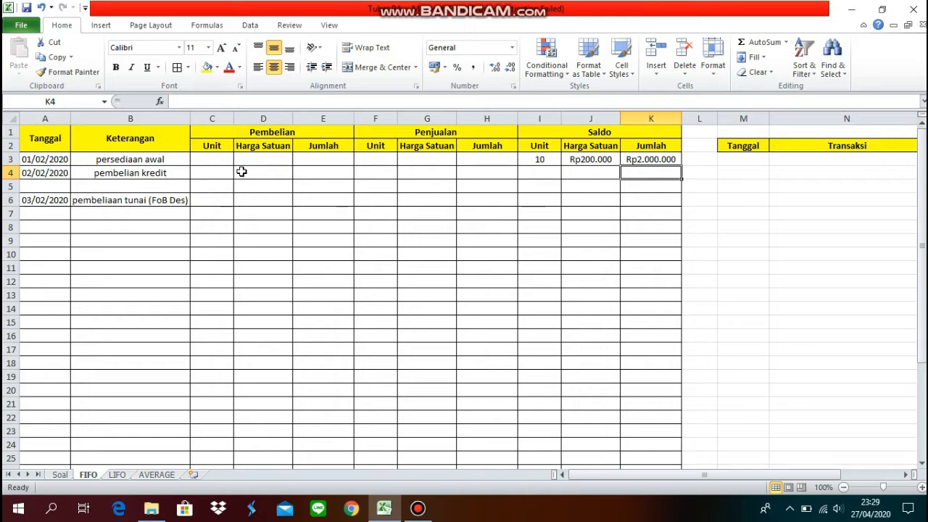
Review the opening inventory balance and the FIFO card's headings against the opening inventory row on the Soal sheet.
left_click(180, 161)
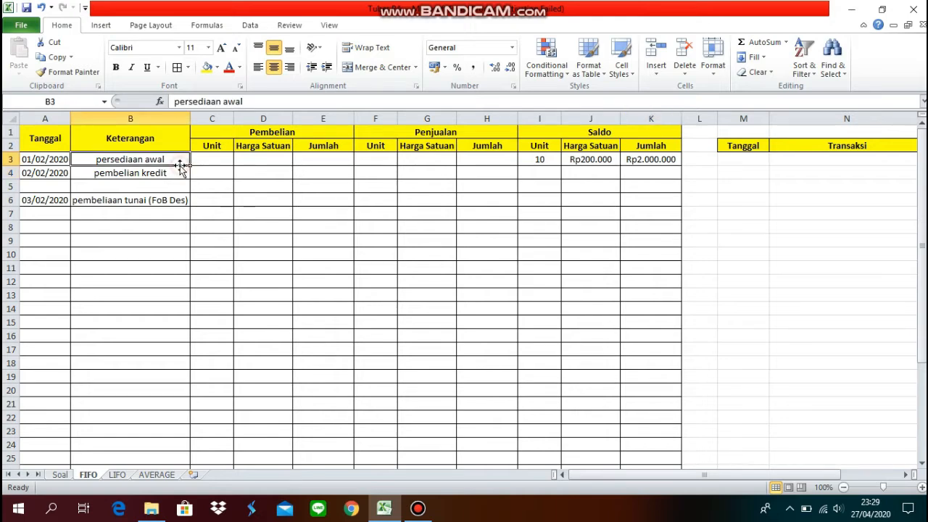
left_click(549, 159)
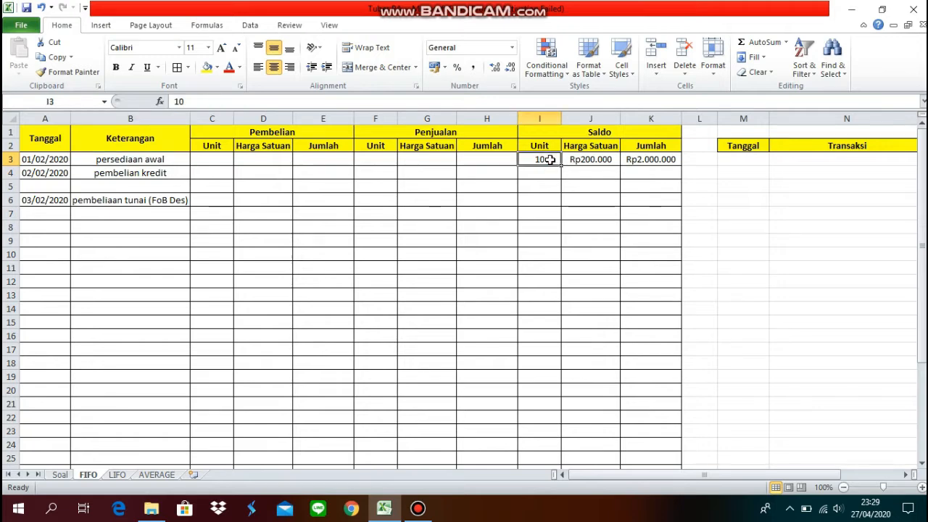
left_click(594, 134)
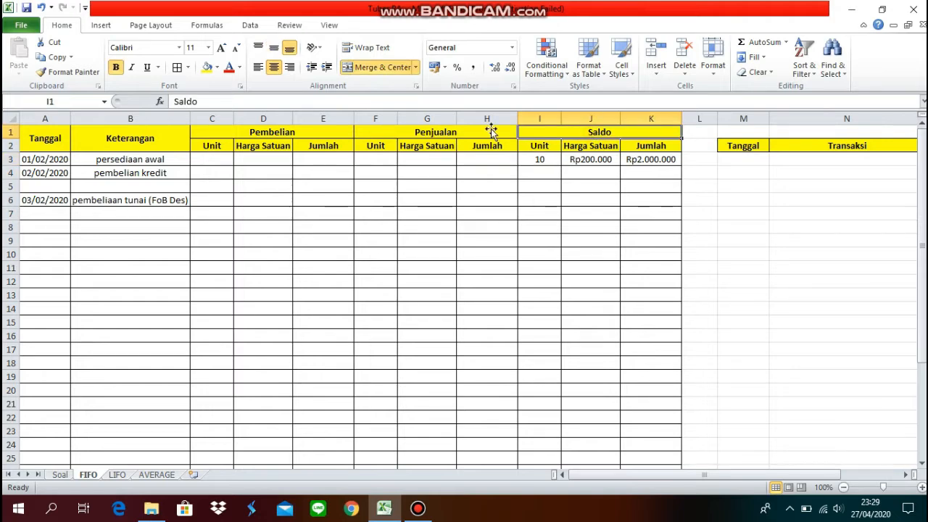
left_click(60, 140)
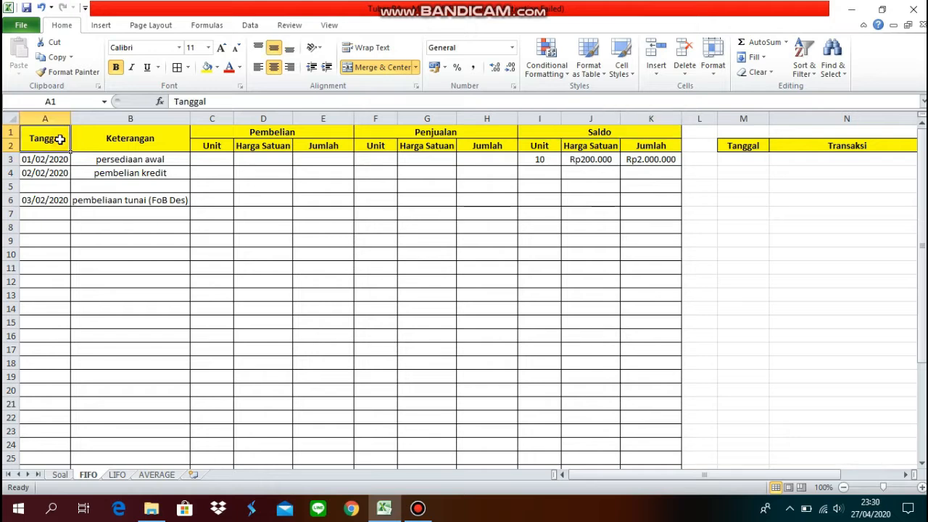
left_click(92, 140)
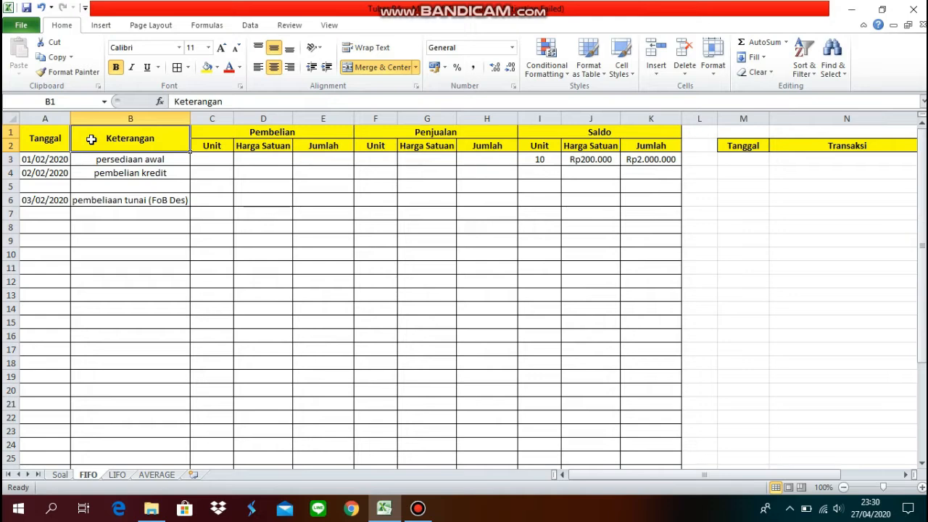
left_click(58, 475)
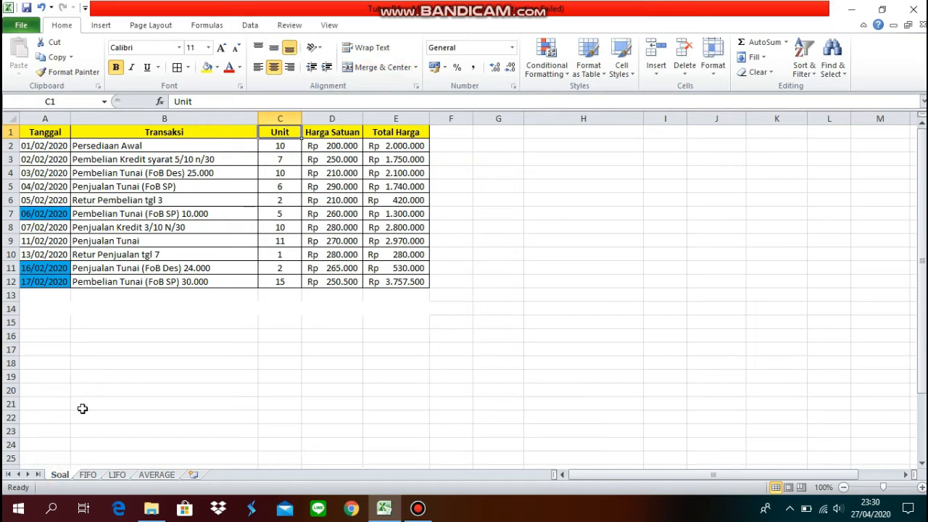
left_click(60, 146)
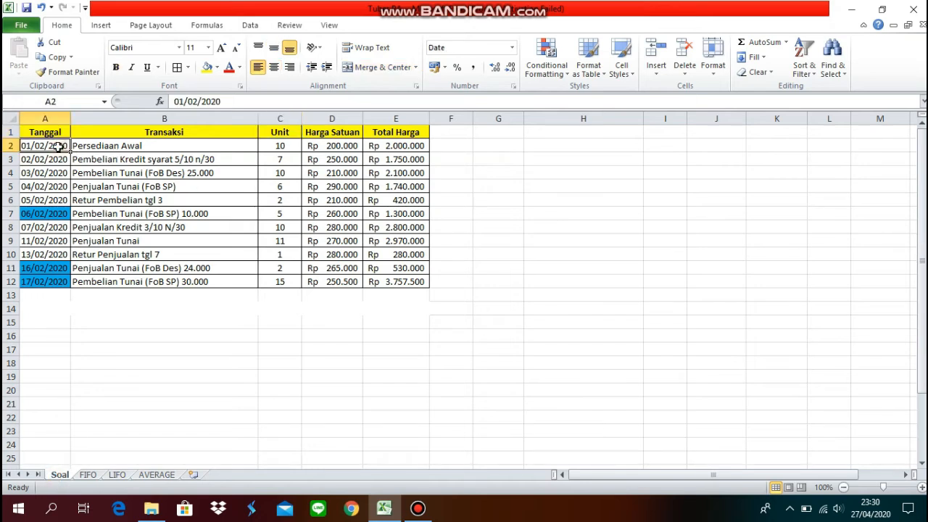
left_click(85, 147)
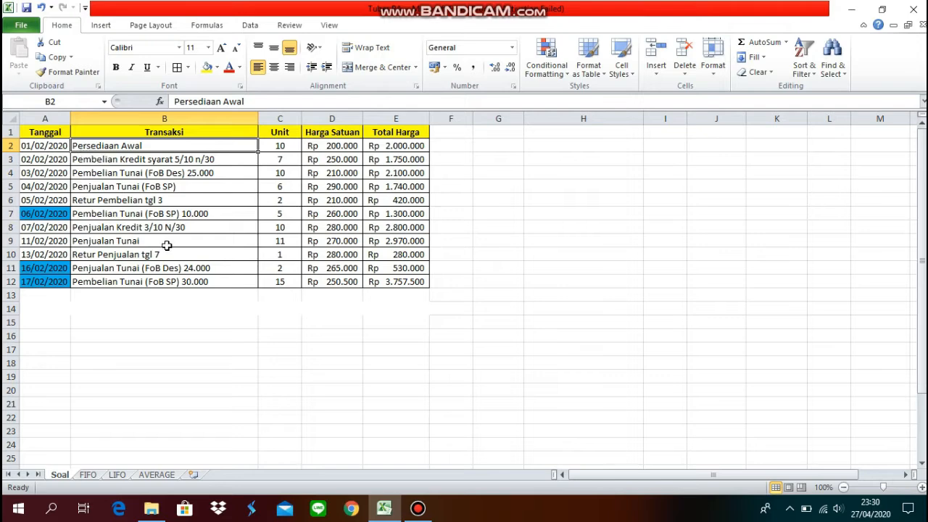
left_click(88, 474)
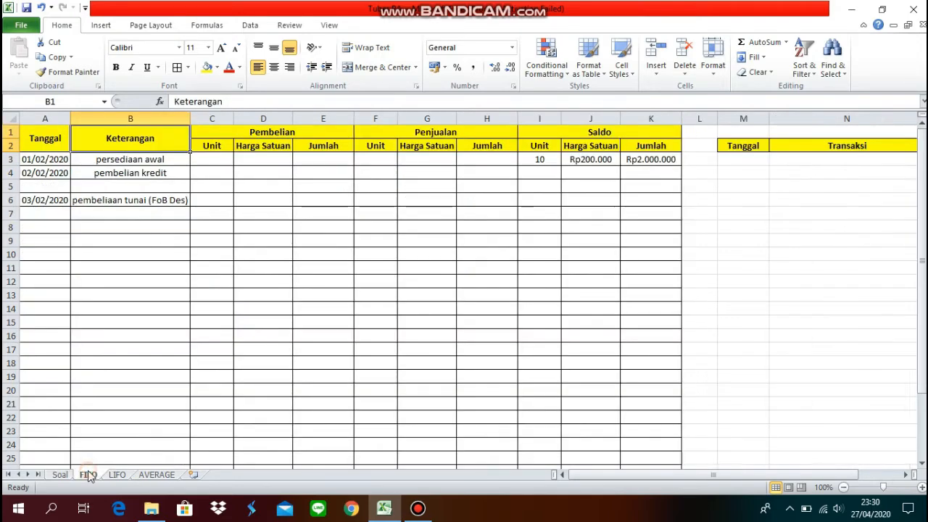
Enter 7 units at a unit price of Rp250.000 in the Pembelian columns of the 02/02/2020 credit purchase.
left_click(224, 175)
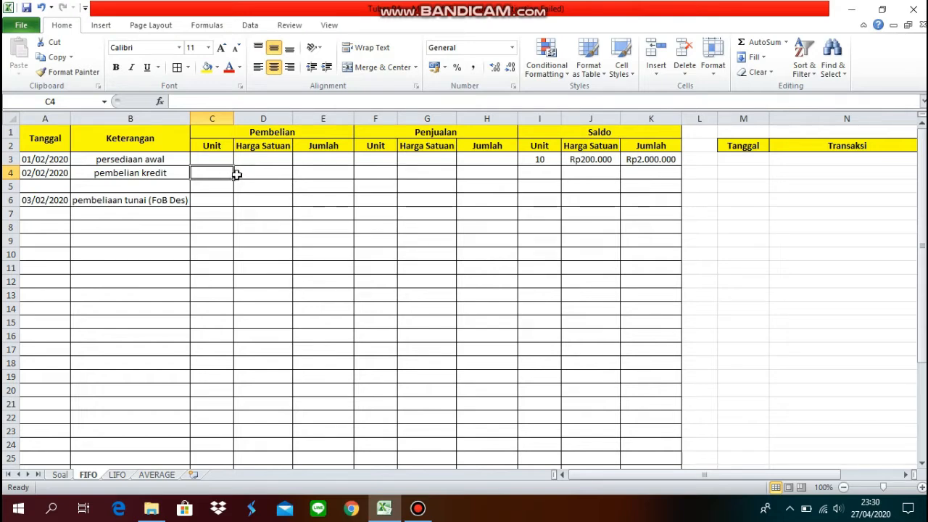
type("7")
left_click(249, 178)
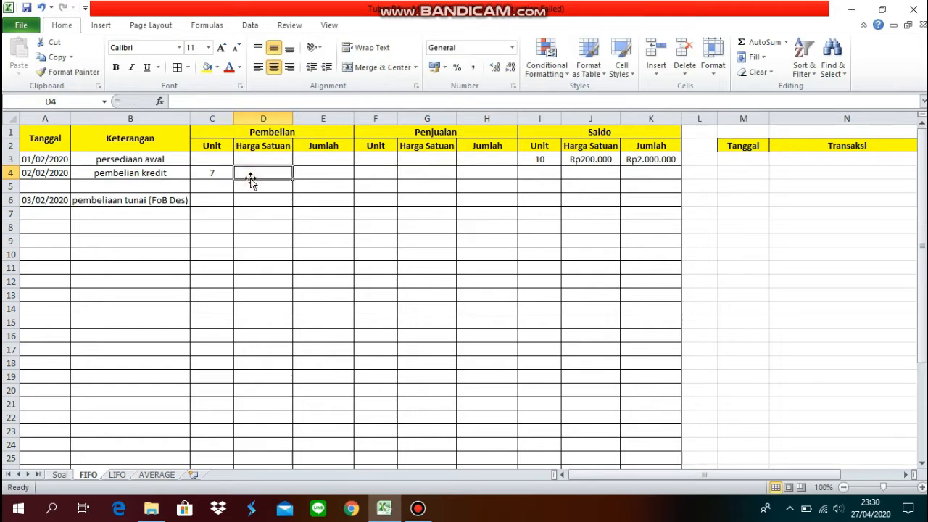
type("Rp")
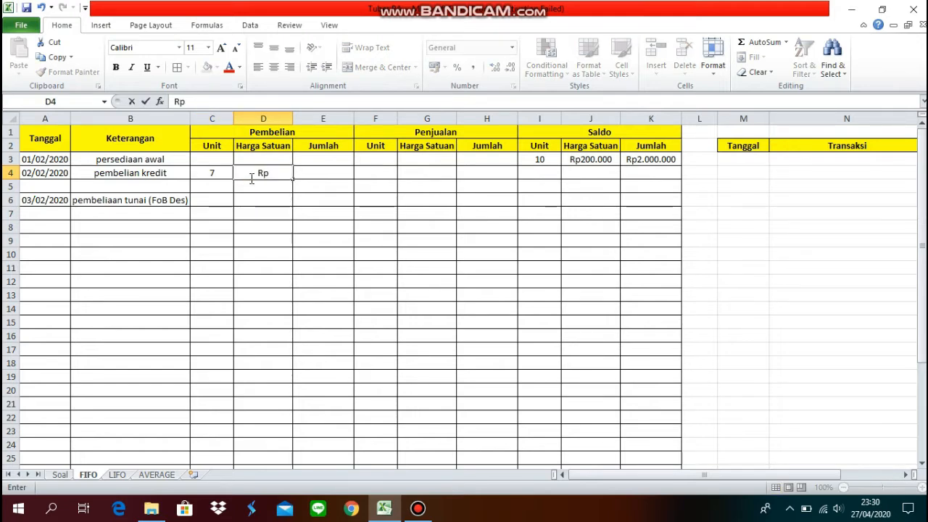
type("250.")
type("0000")
key("Return")
Enter Rp1.750.000 as the Pembelian total of the 02/02/2020 credit purchase.
left_click(301, 173)
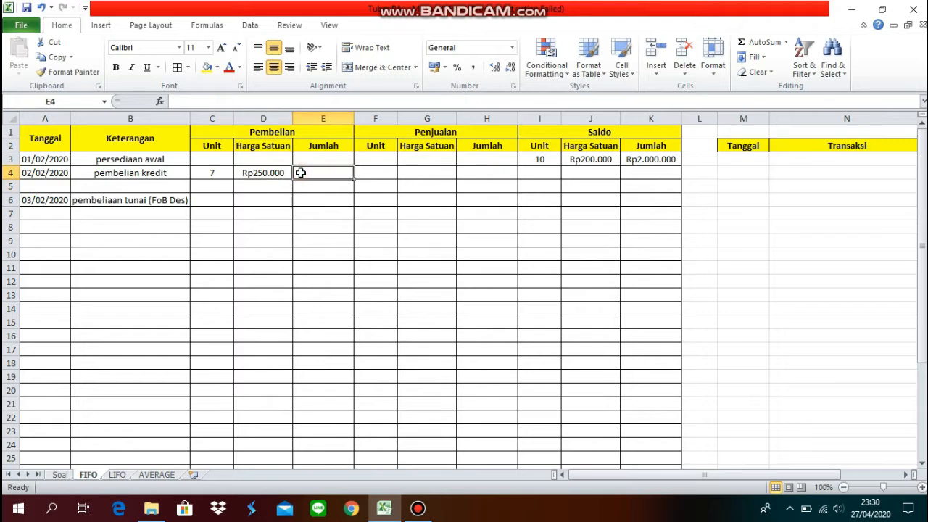
type("Rp")
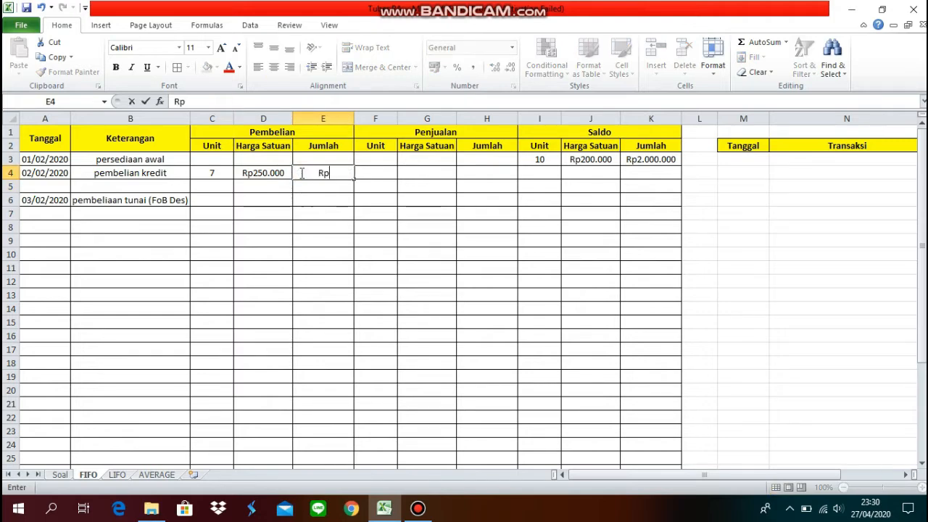
type("2")
key("BackSpace")
type("1750000")
key("Return")
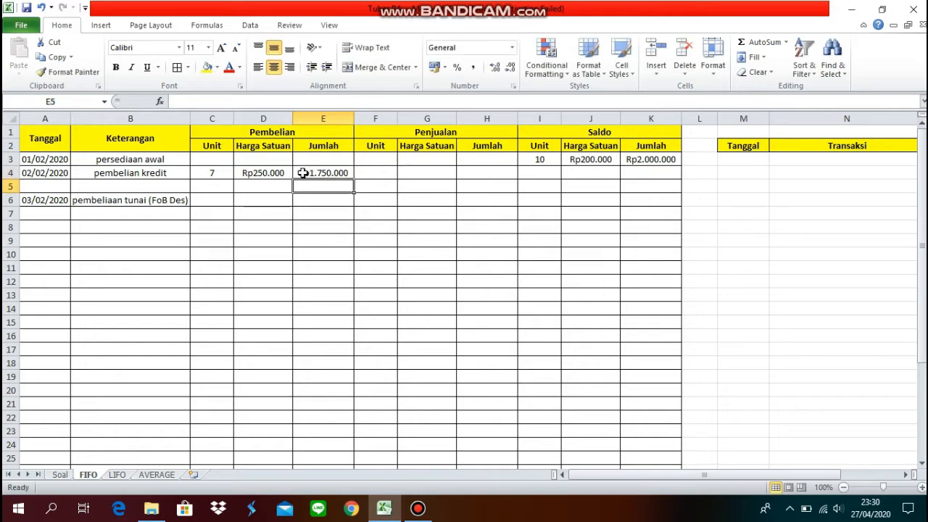
Copy the opening balance's unit, unit price and total down into the Saldo columns of the 02/02/2020 row.
left_click(549, 165)
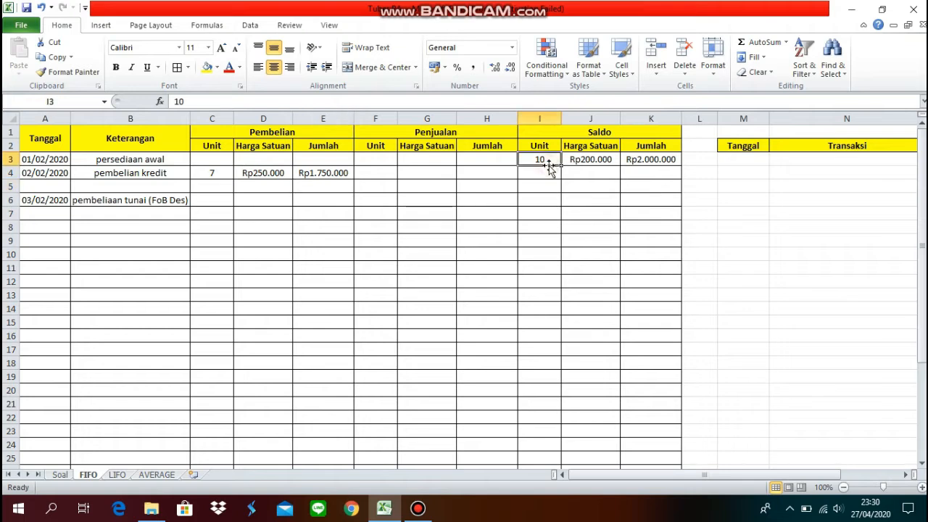
left_click_drag(560, 166, 560, 178)
left_click(588, 161)
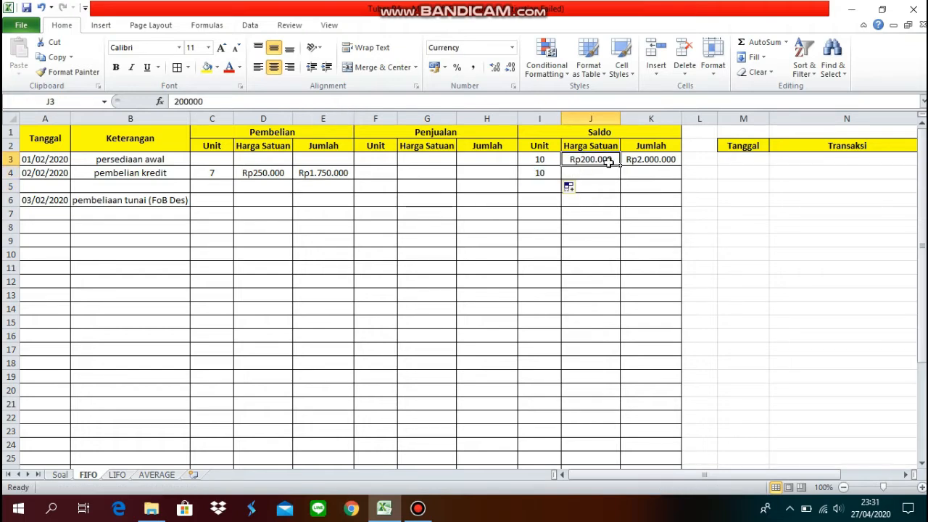
left_click_drag(619, 166, 616, 176)
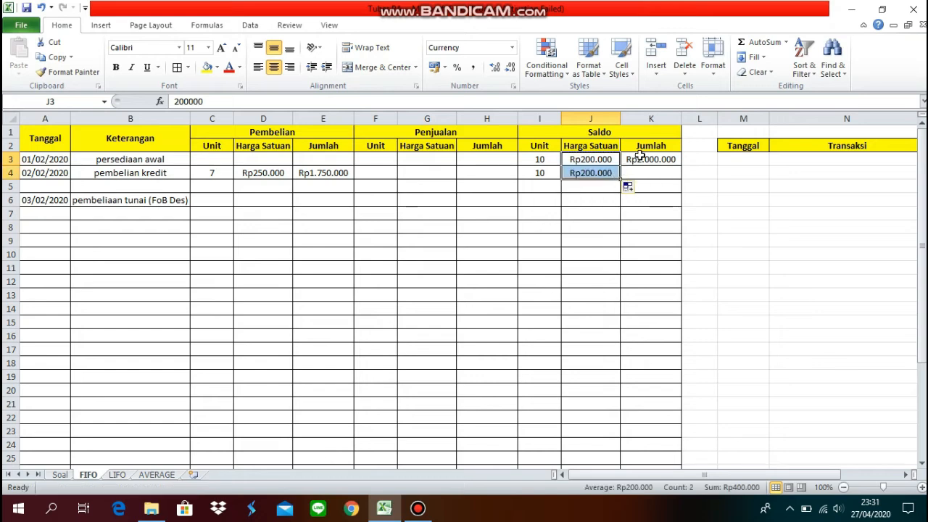
left_click(638, 156)
left_click_drag(681, 167, 681, 179)
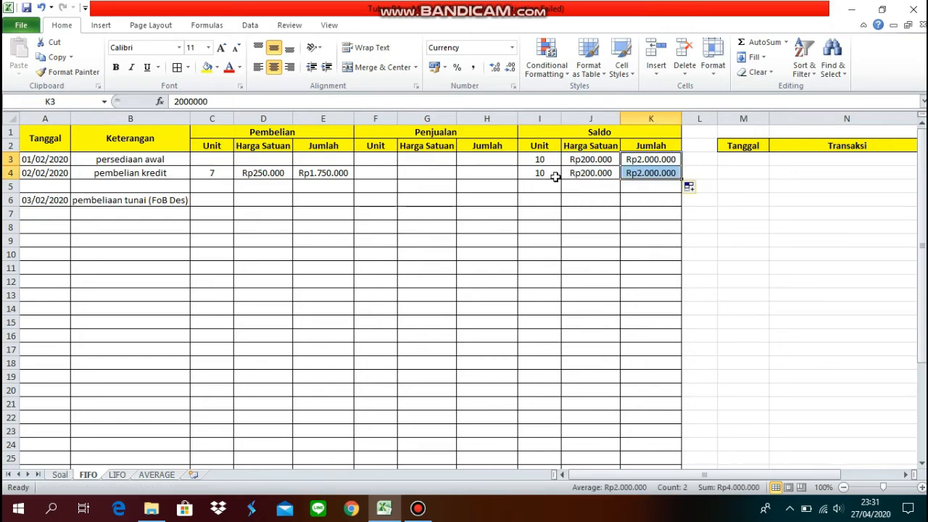
left_click(543, 157)
left_click(543, 171)
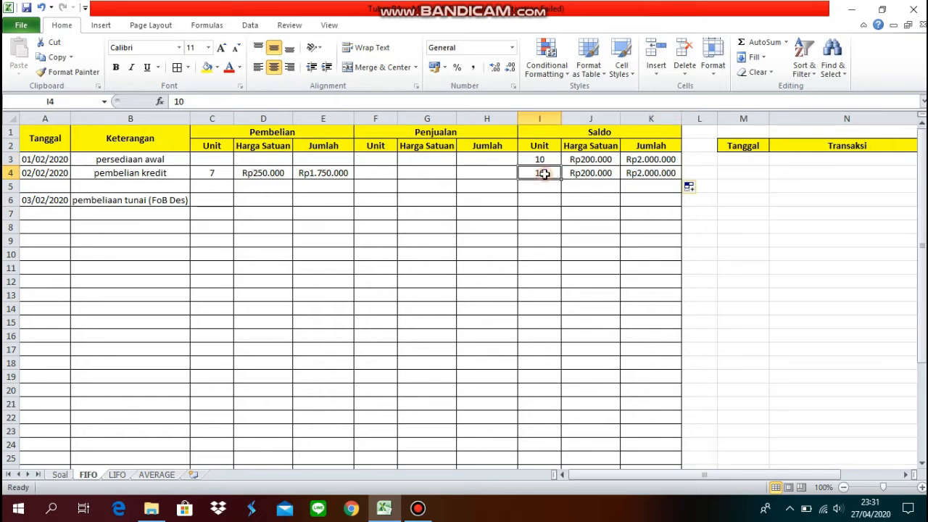
left_click(580, 161)
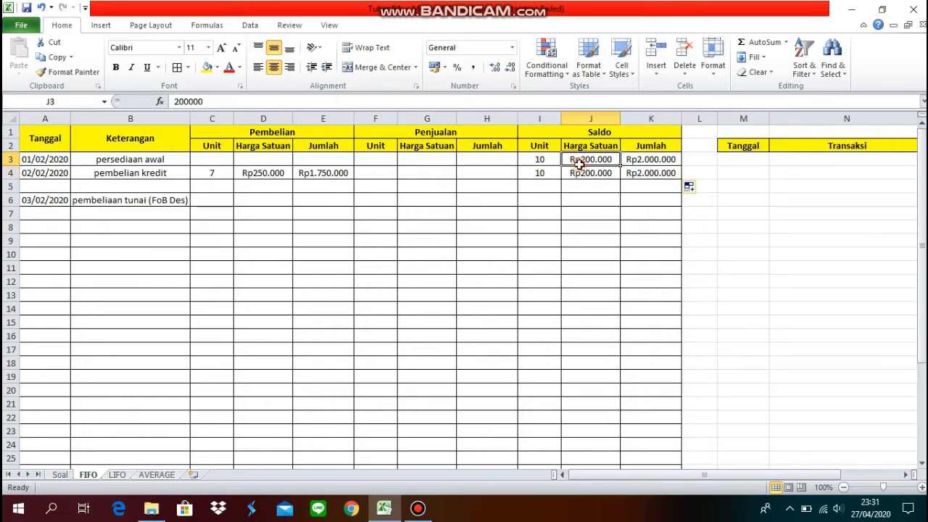
left_click(596, 173)
left_click(628, 176)
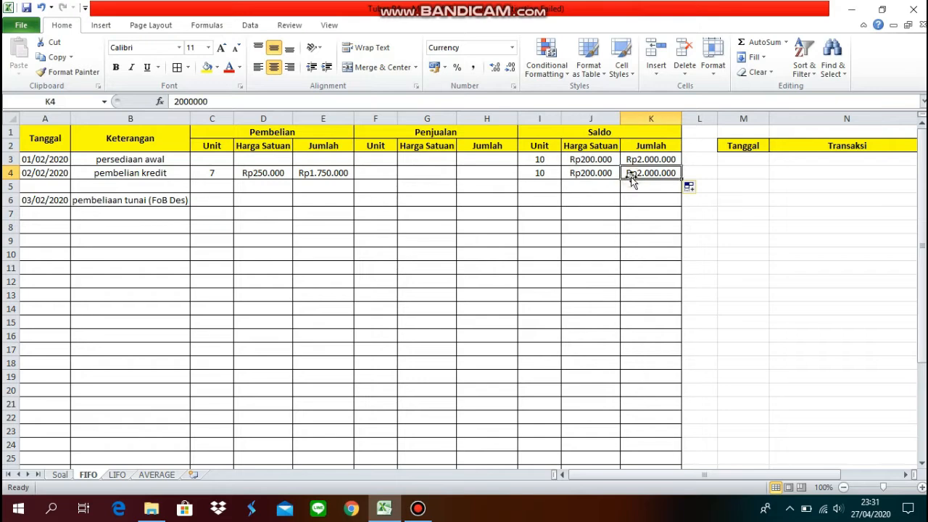
left_click_drag(220, 177, 319, 176)
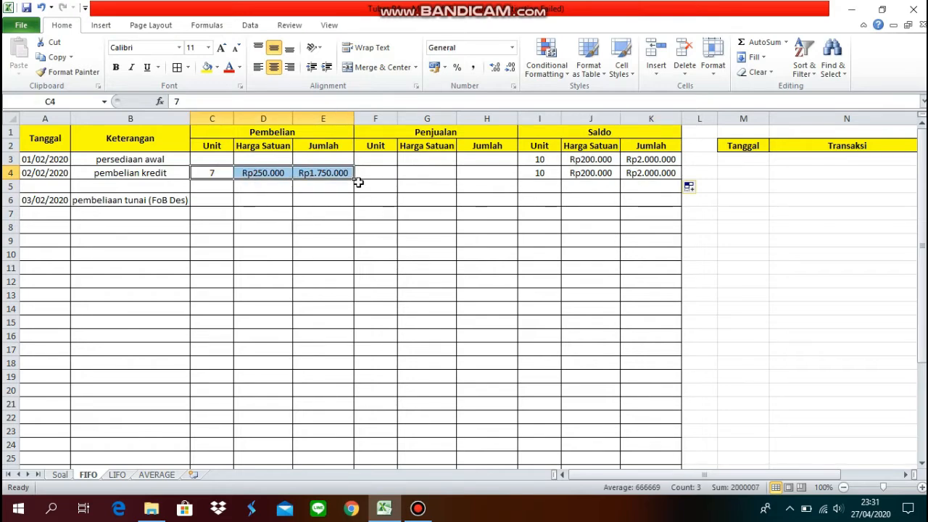
left_click_drag(549, 184, 632, 184)
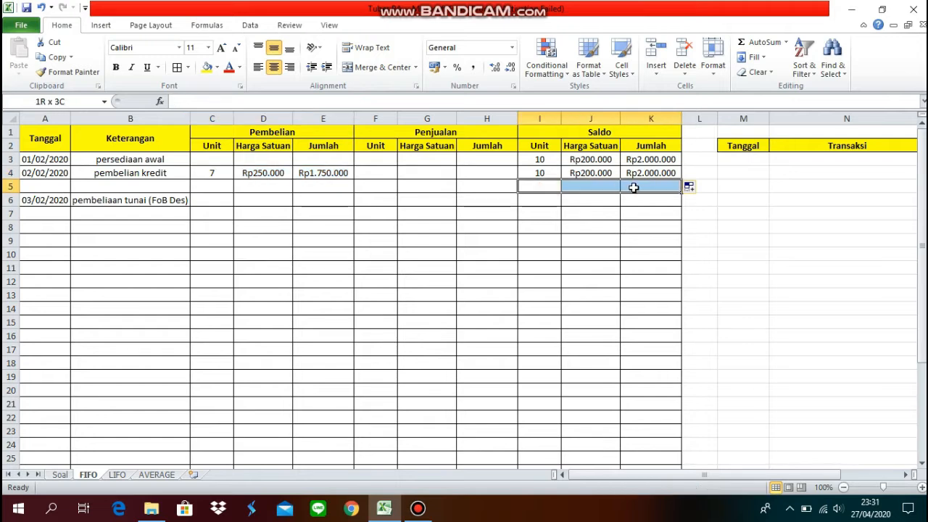
Enter 7 units at a unit price of Rp250.000 in the Saldo columns of row 5, below the opening layer.
left_click(544, 184)
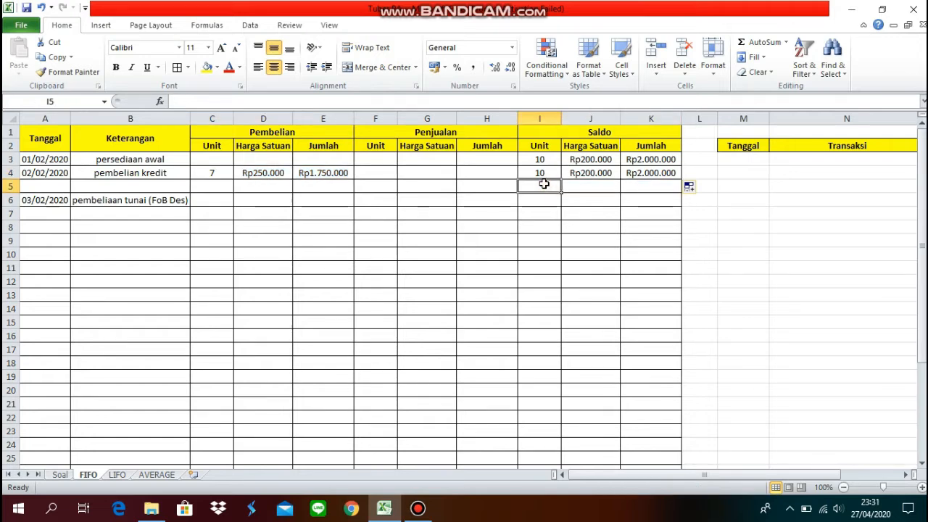
type("7")
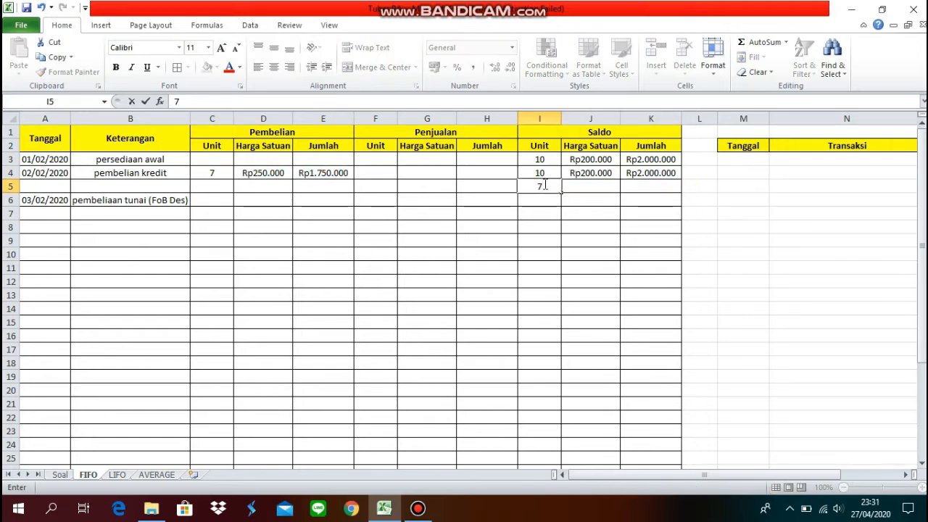
left_click(584, 191)
type("Rp")
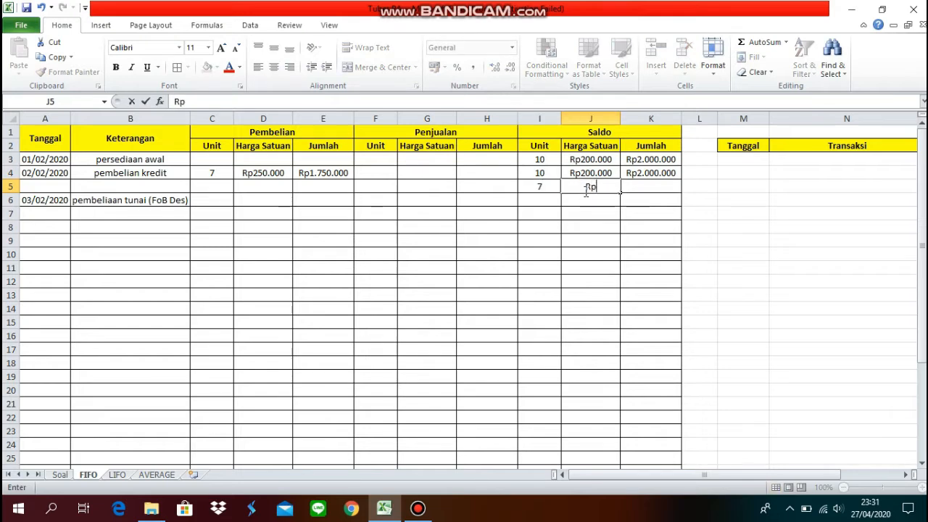
type("250.000")
key("Return")
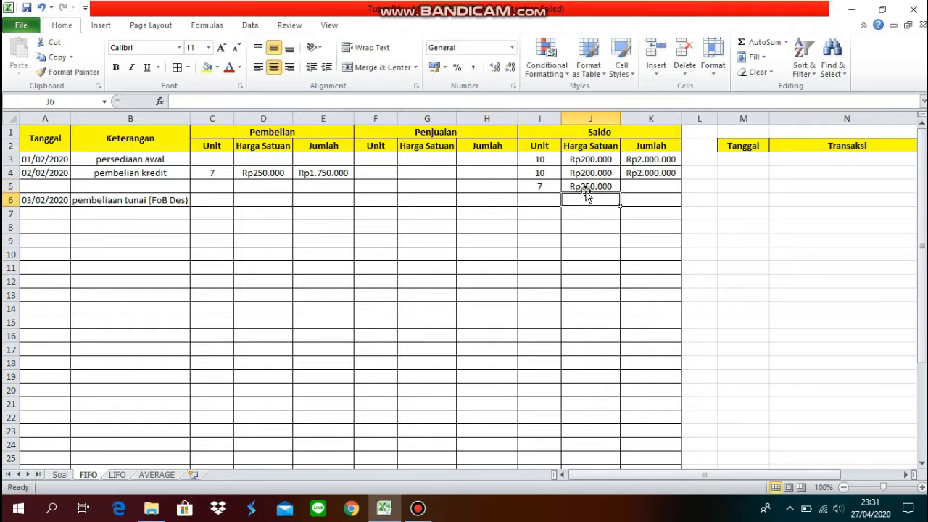
Enter Rp1.750.000 as the Saldo total of the 7-unit layer in row 5.
left_click(633, 186)
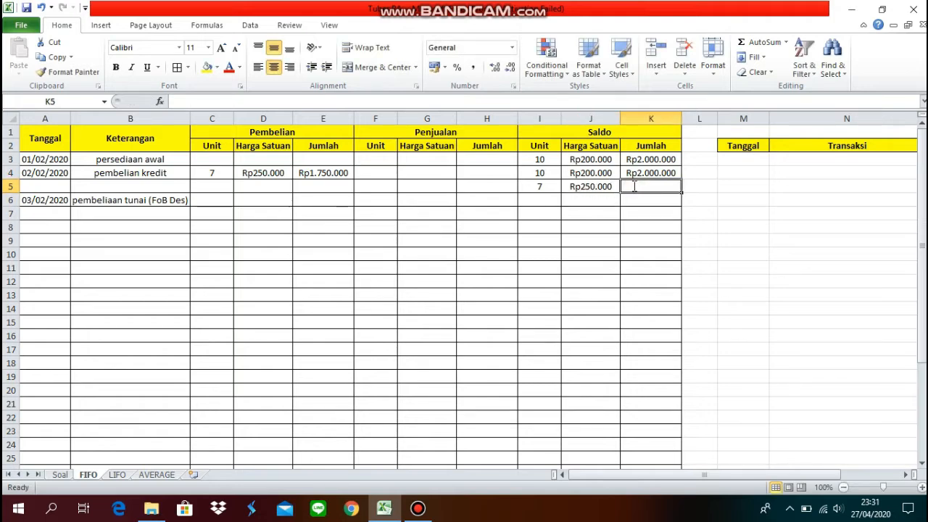
type("Rp")
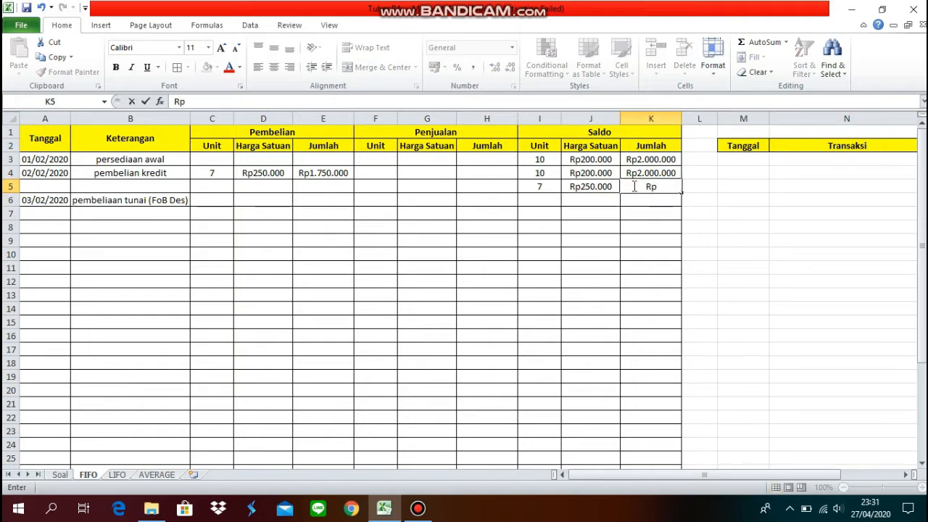
type("1.750.")
type("0000")
key("Return")
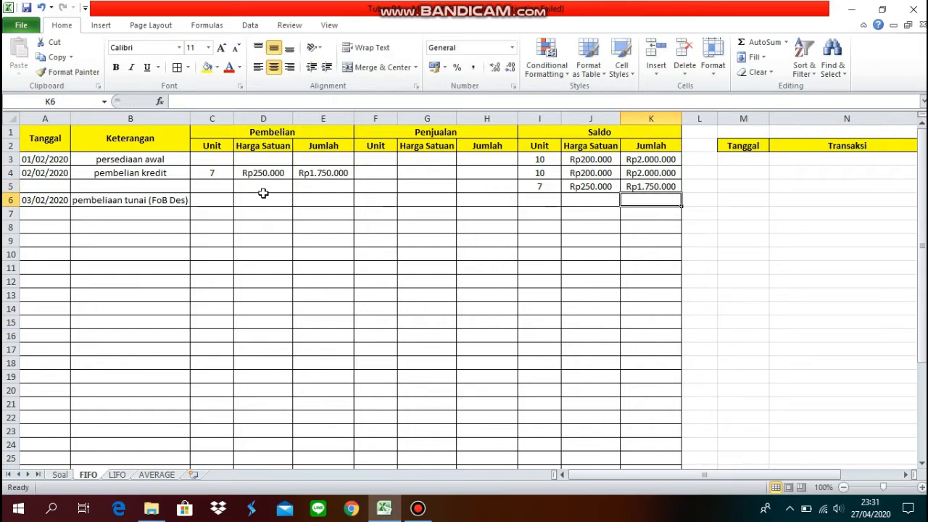
Review the 02/02/2020 credit purchase's date, description, unit, unit price and total against the Pembelian heading.
left_click(166, 174)
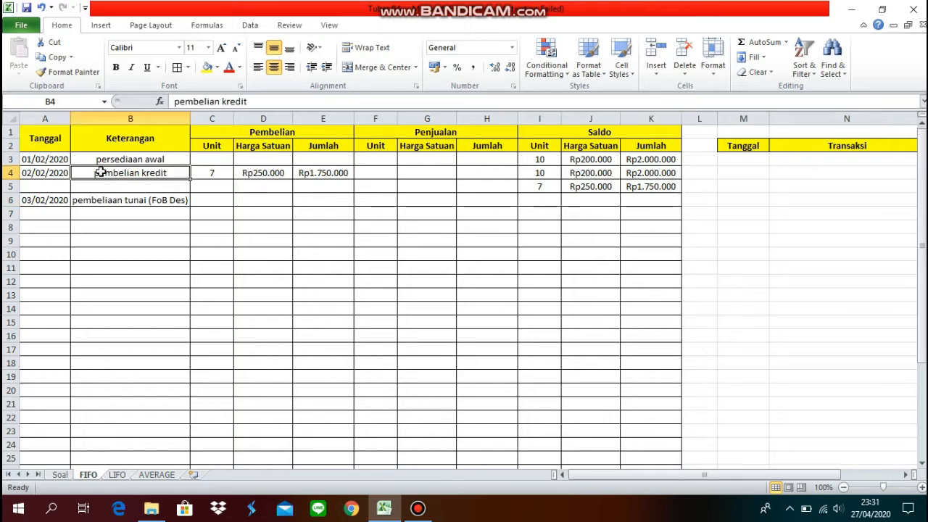
left_click(65, 177)
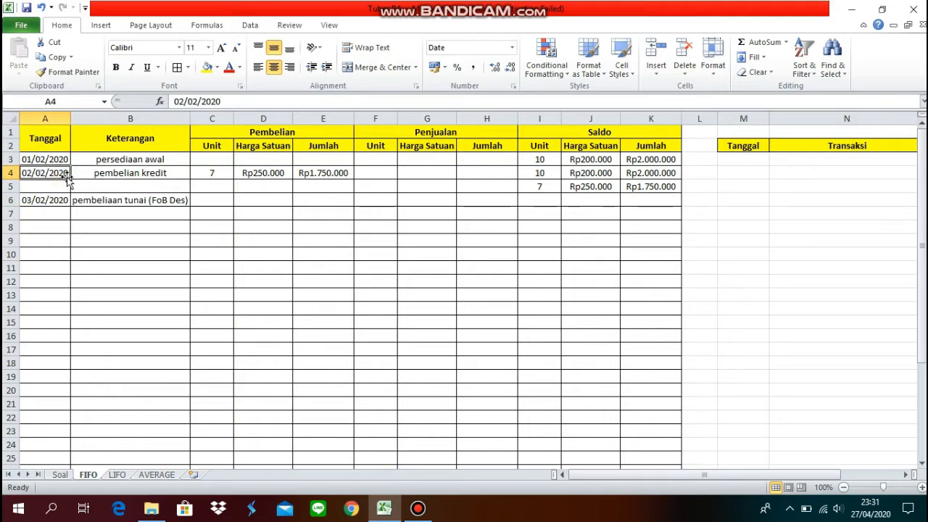
left_click(207, 172)
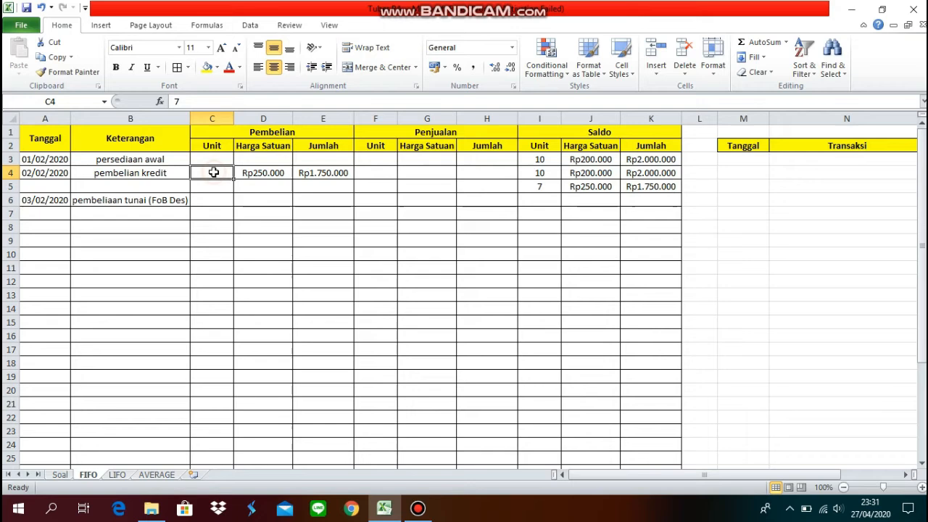
left_click(157, 176)
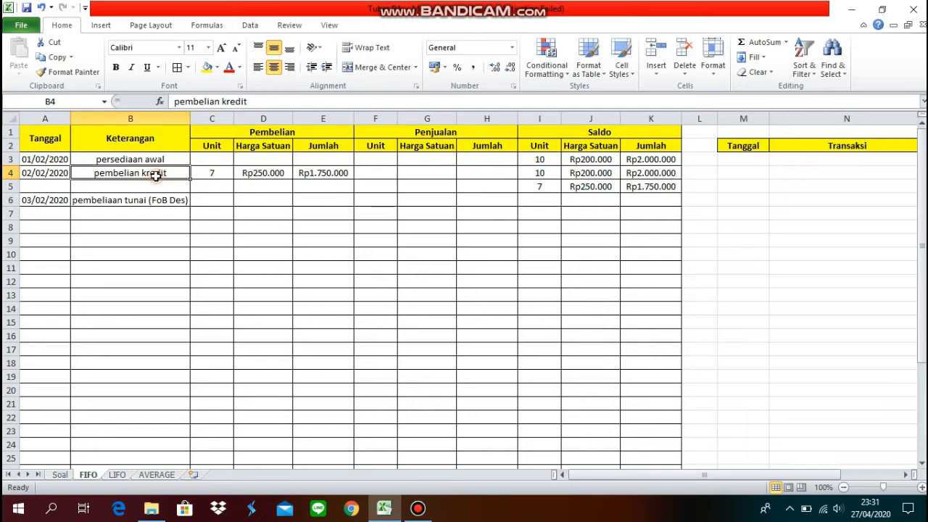
left_click(267, 131)
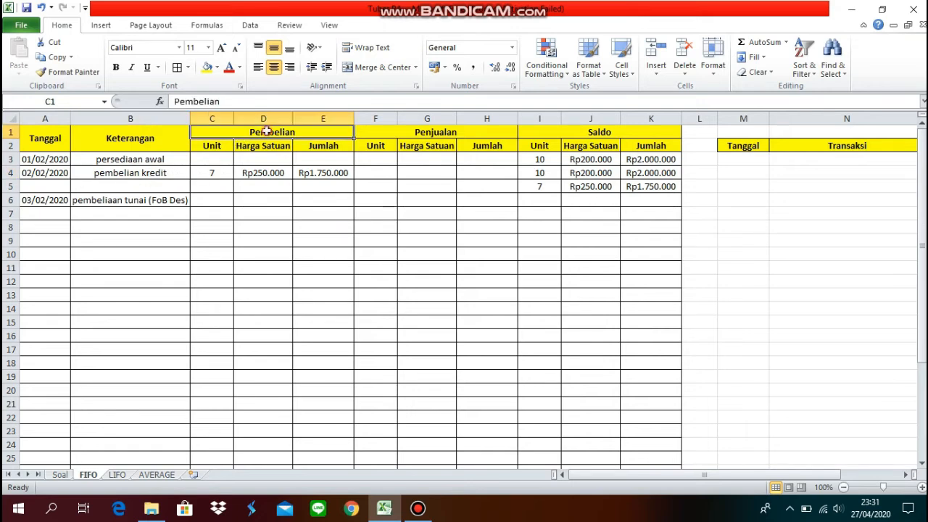
left_click(208, 180)
left_click(244, 173)
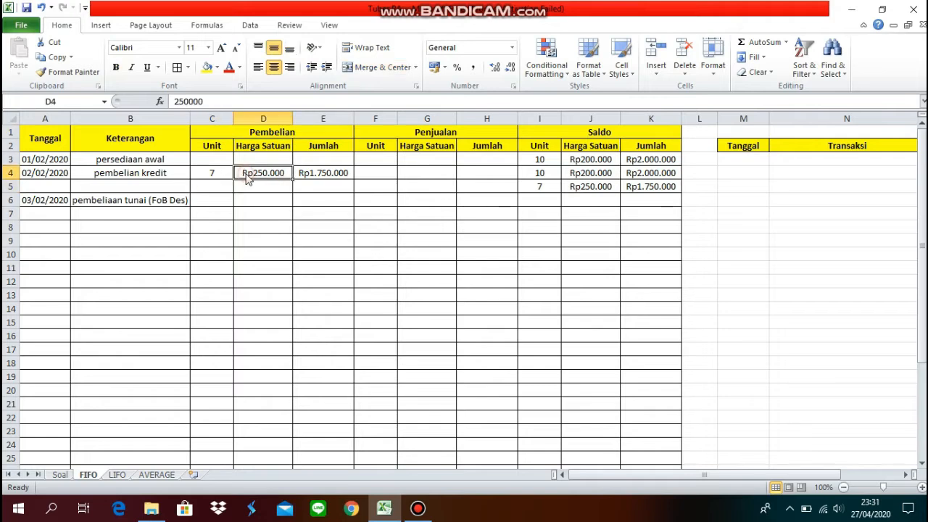
left_click(299, 176)
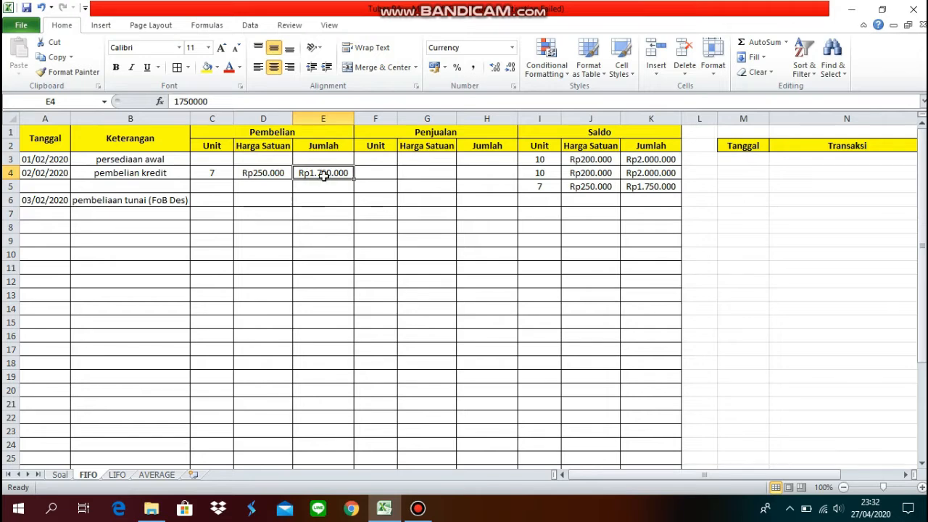
left_click(225, 173)
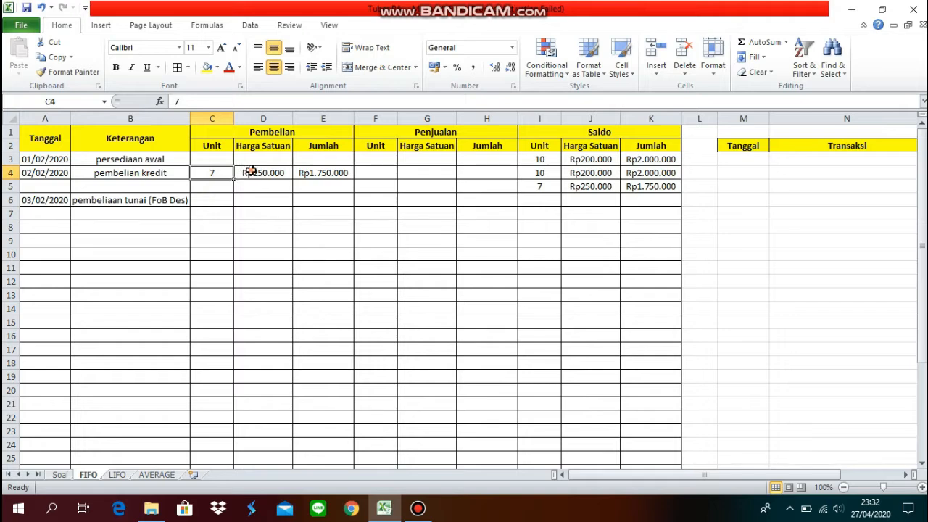
left_click(249, 171)
left_click(308, 173)
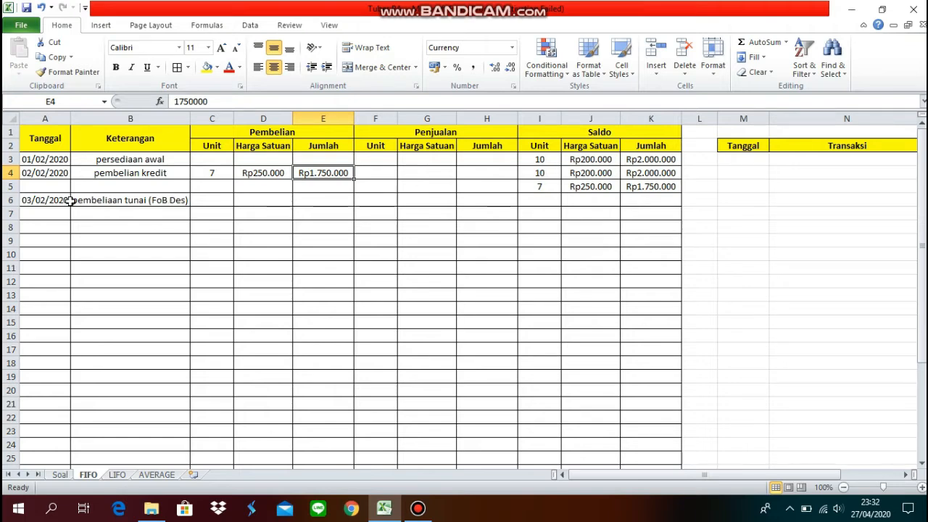
Enter 10 units at a unit price of Rp210.000 in the Pembelian columns of the 03/02/2020 cash purchase.
left_click(208, 199)
type("1")
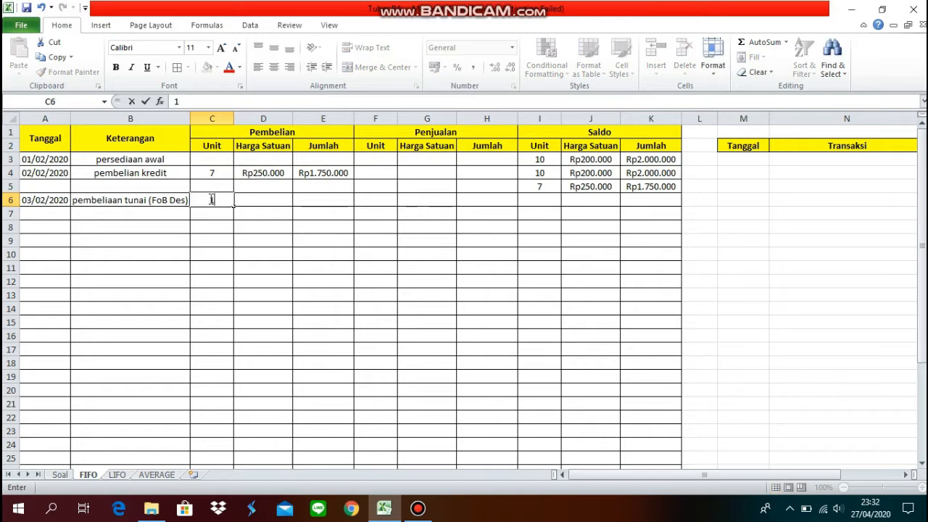
type("-0")
left_click(245, 200)
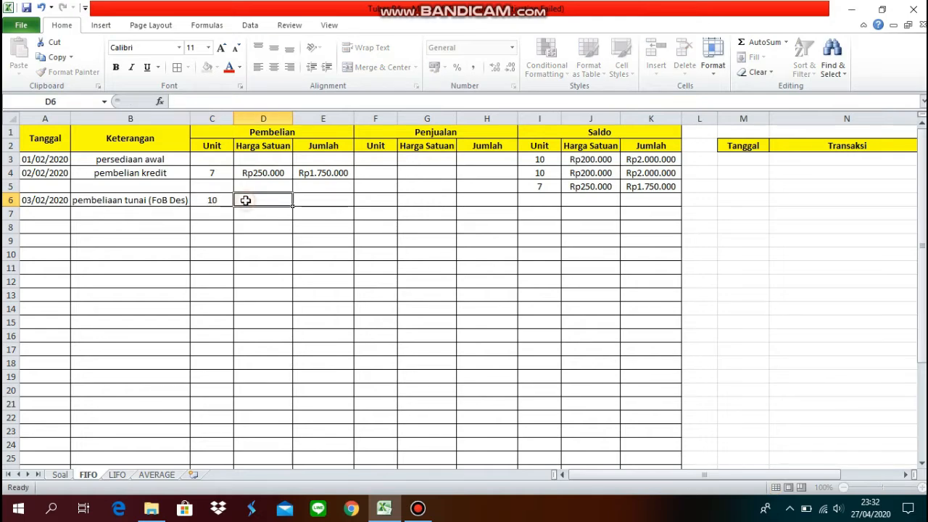
type("Rp210")
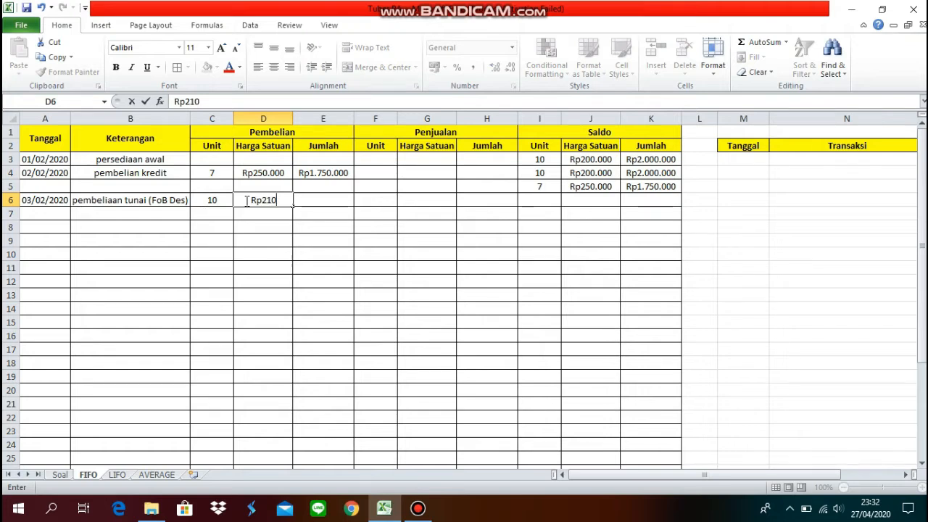
type(".000")
key("Return")
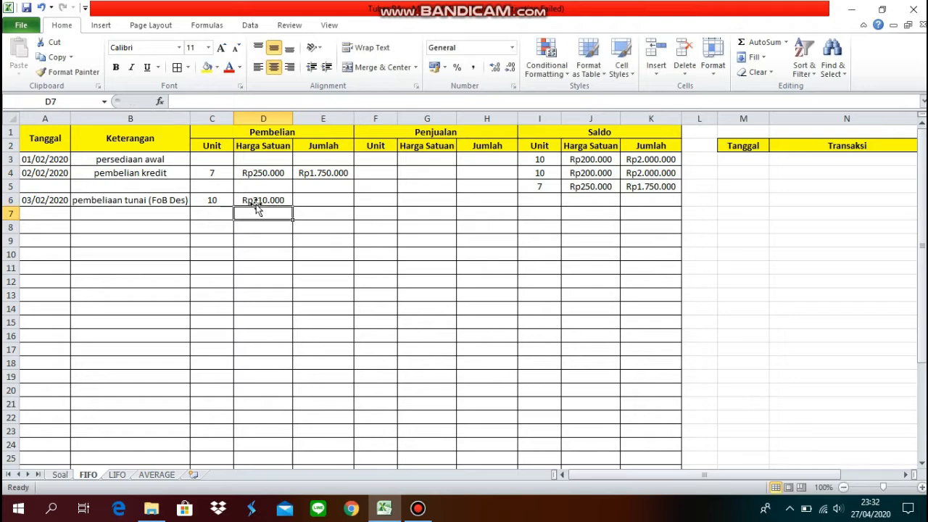
Enter Rp2.100.000 as the Pembelian total of the 03/02/2020 cash purchase.
left_click(311, 203)
type("R")
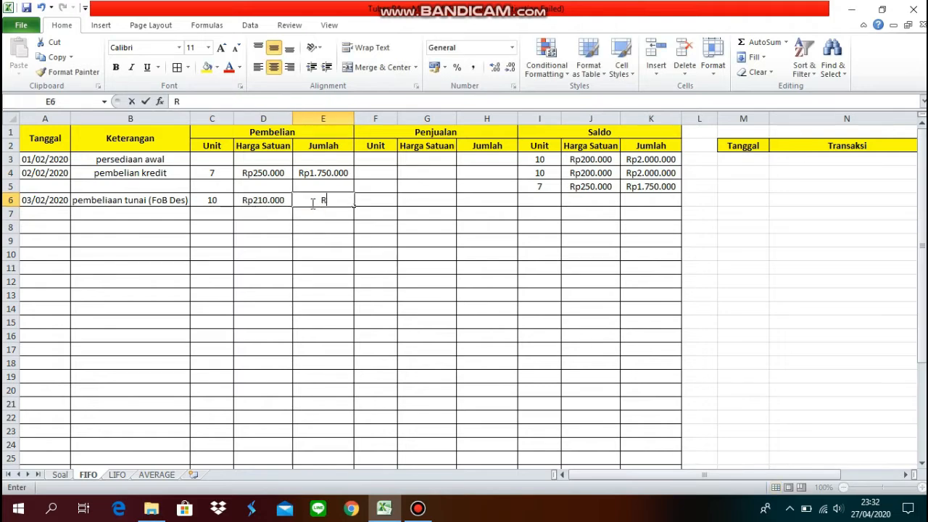
type("p")
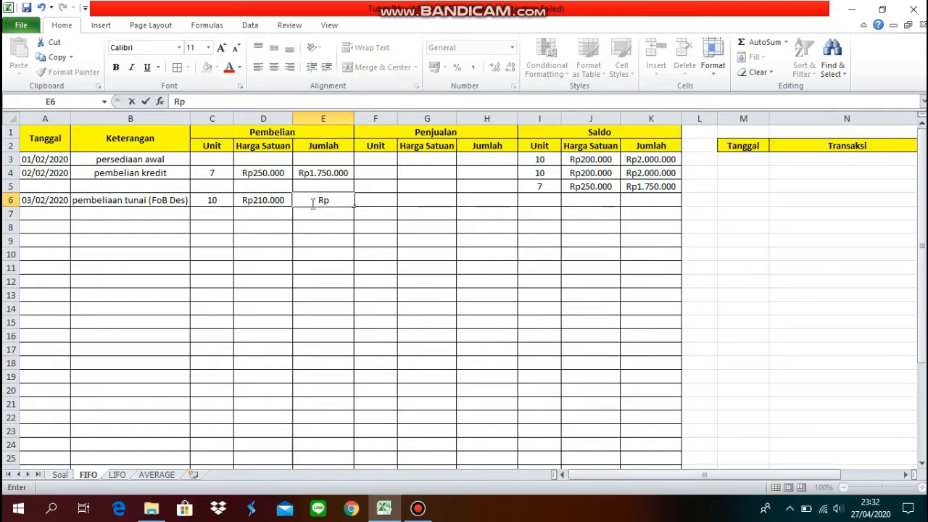
type("2.100")
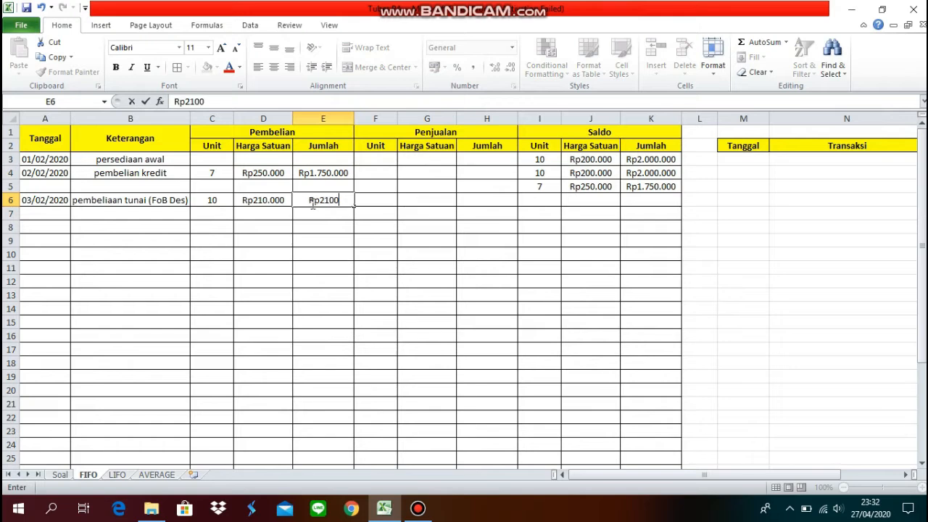
type(".000")
key("Return")
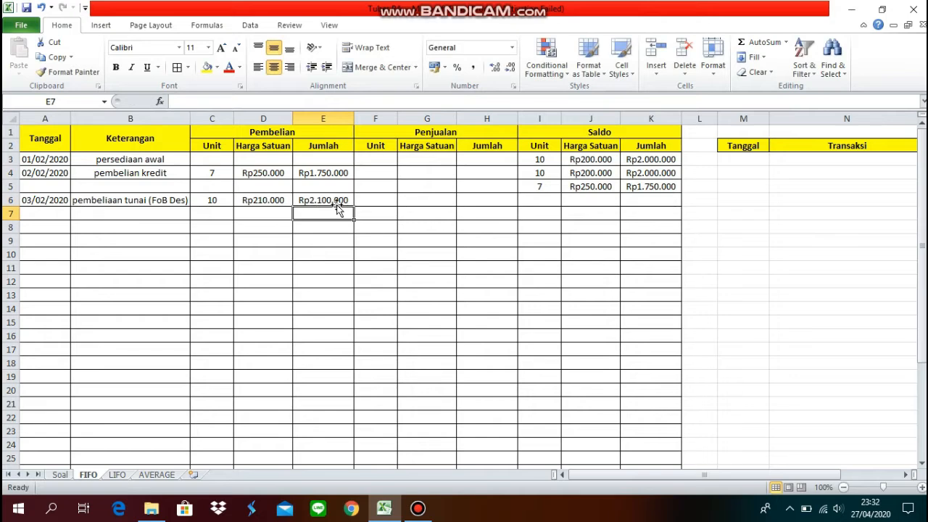
Enter 10 units at a unit price of Rp200.000 in the Saldo columns of the 03/02/2020 row.
left_click(537, 201)
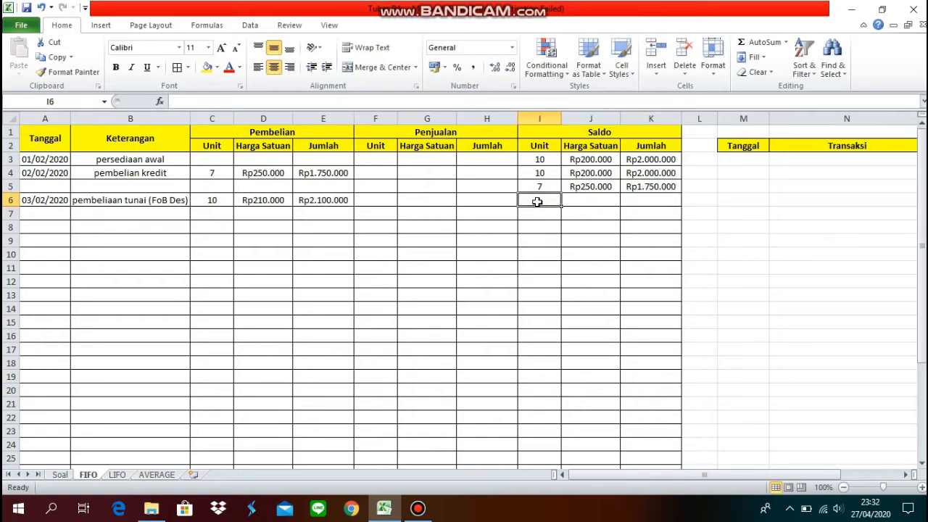
type("10")
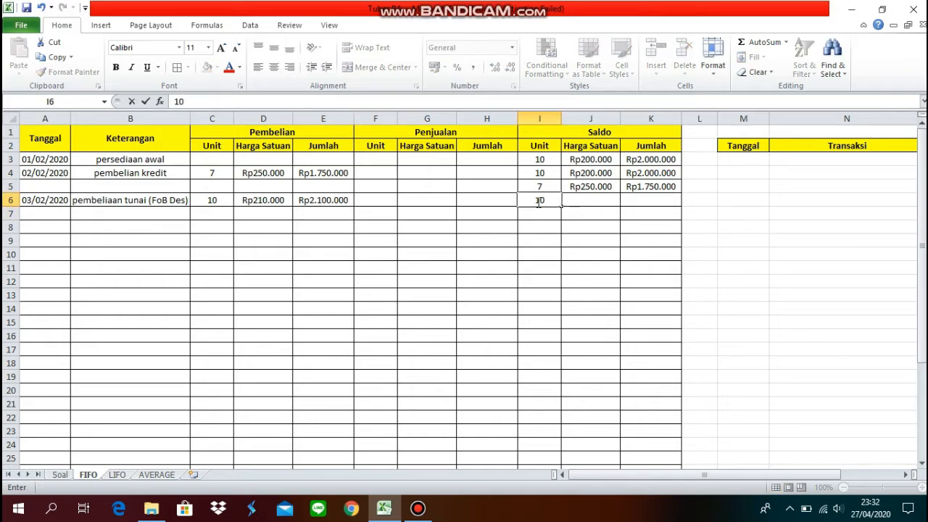
left_click(587, 207)
type("2")
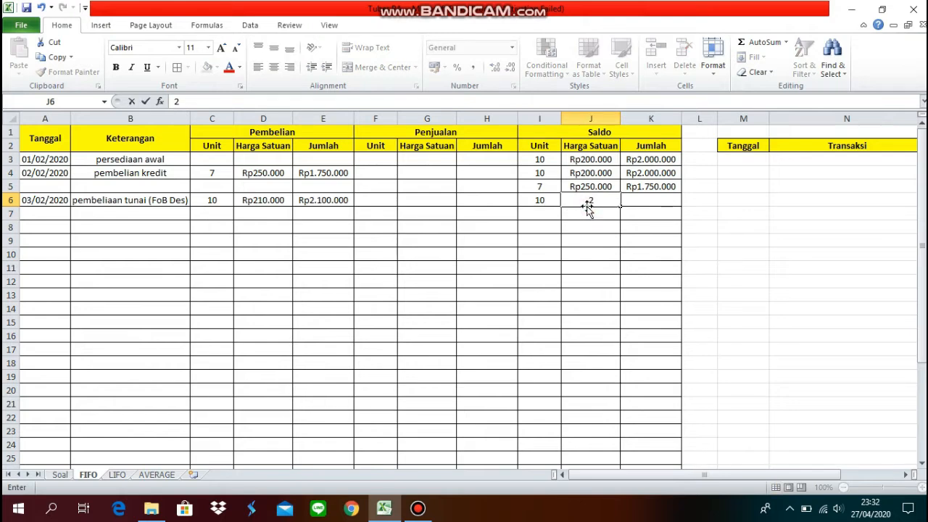
type("Rp200000")
key("Return")
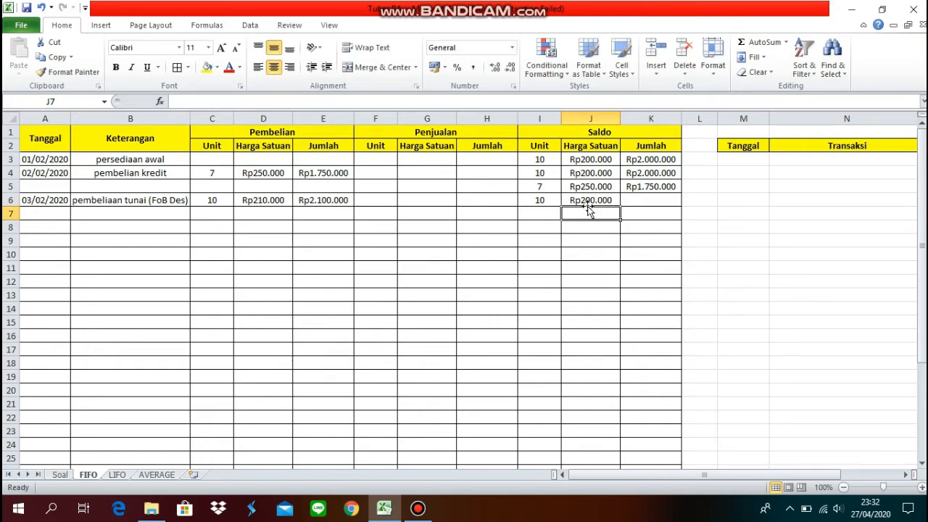
Enter Rp2.000.000 as the Saldo total of the 03/02/2020 row.
left_click(627, 201)
type("Rp")
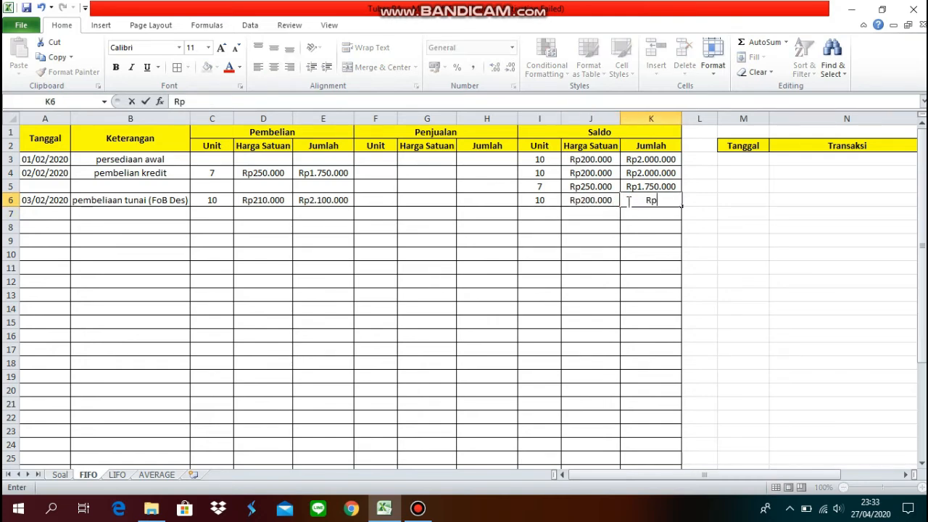
type("2000000")
key("Return")
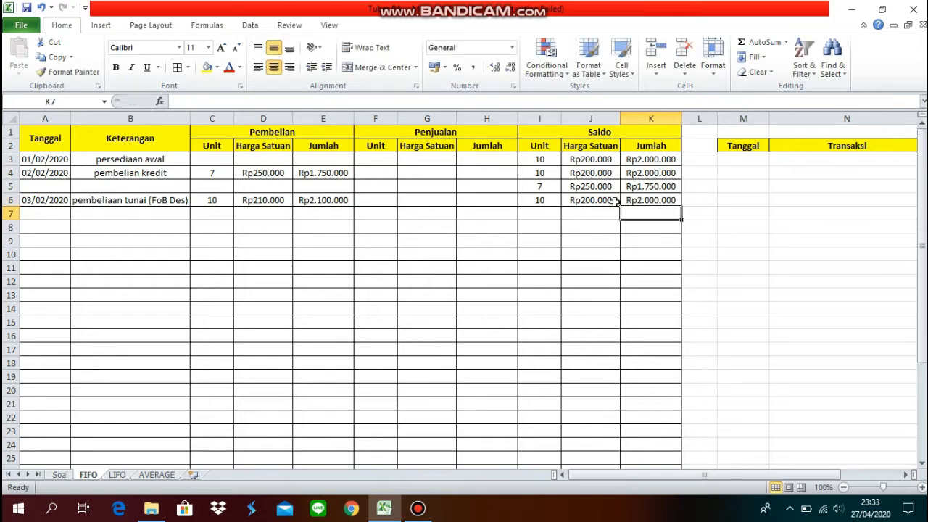
Enter 7 units at a unit price of Rp250.000 in the Saldo columns of row 7, below the 03/02/2020 entry.
left_click(552, 213)
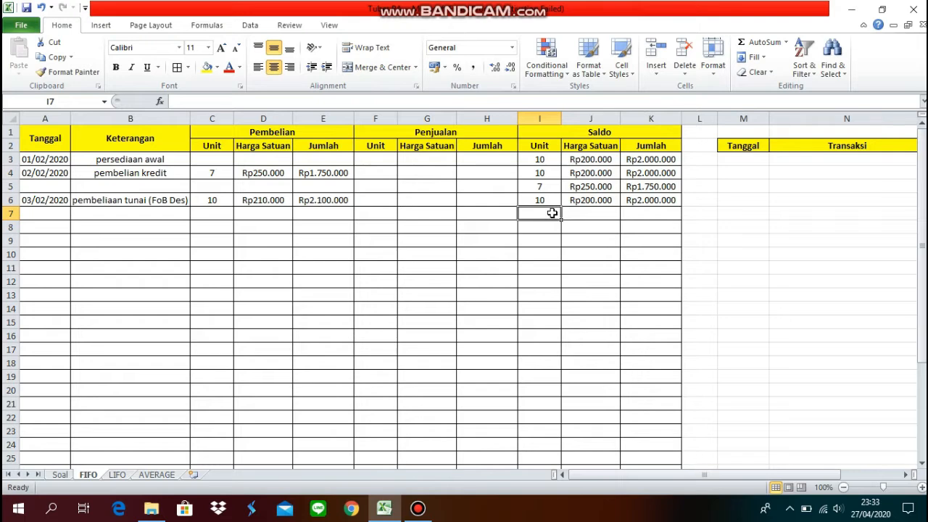
type("7")
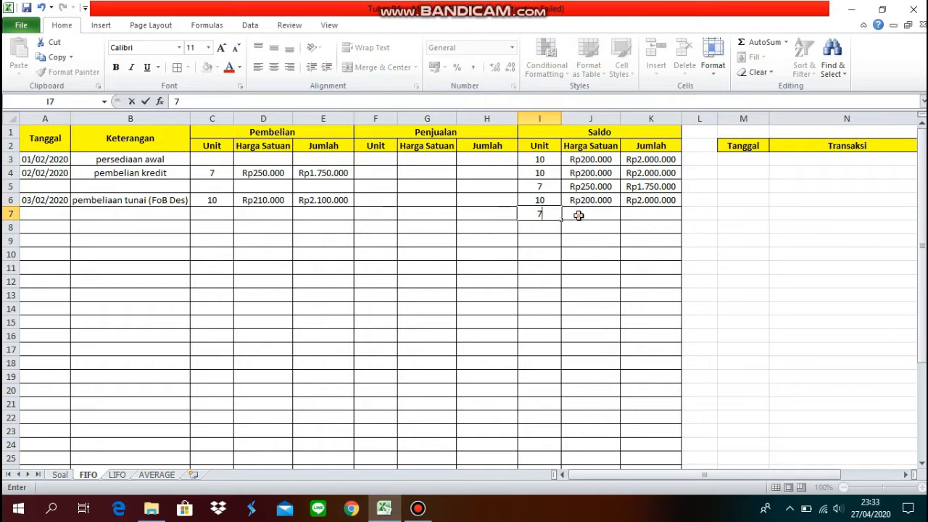
left_click(579, 215)
type("R")
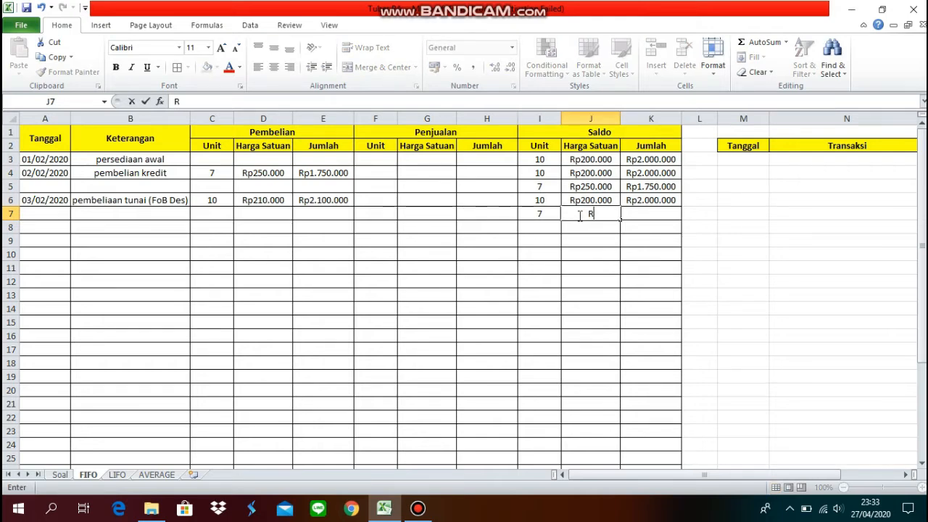
type("p250.")
type("0000")
key("Return")
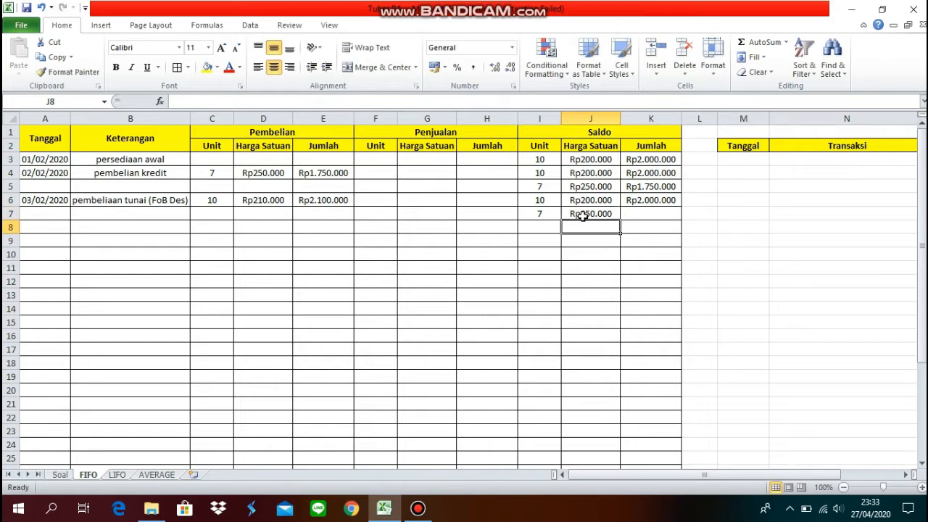
Enter Rp1.750.000 as the Saldo total in row 7.
left_click(635, 214)
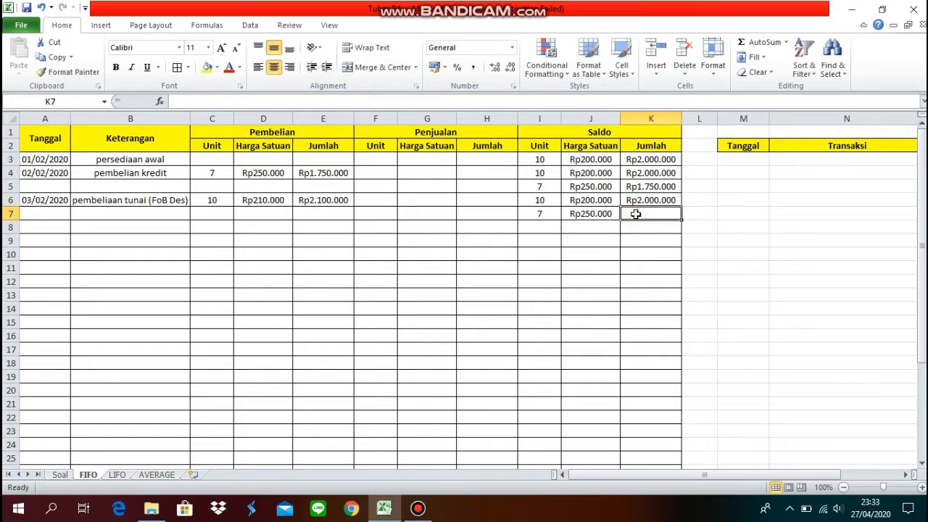
type("R")
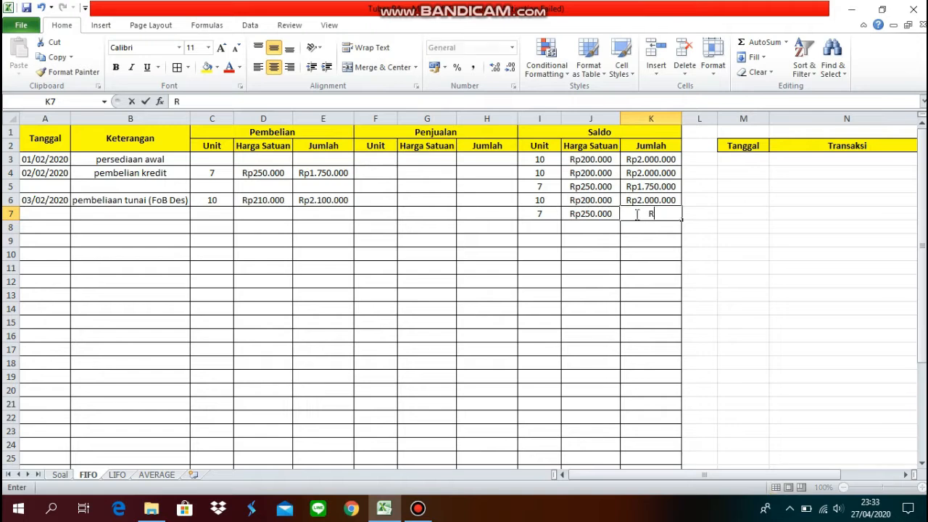
type("p1")
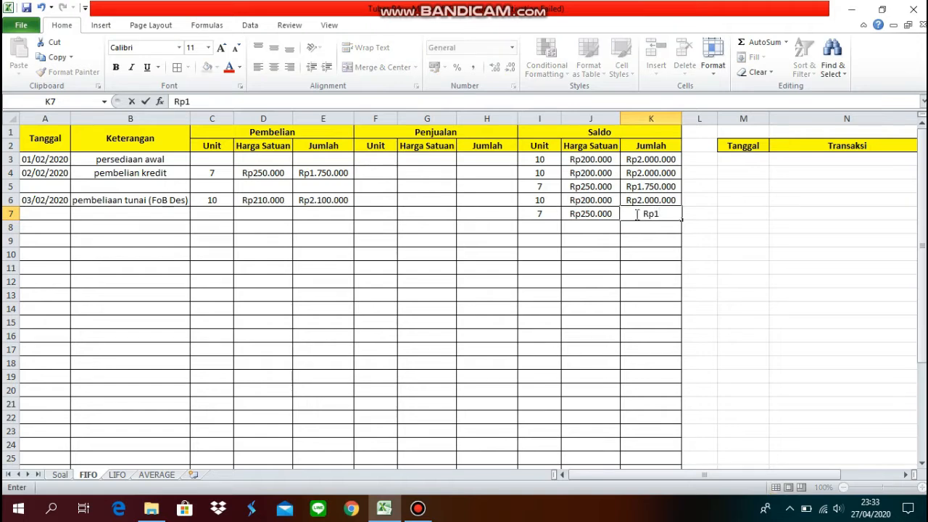
type(".750.0000")
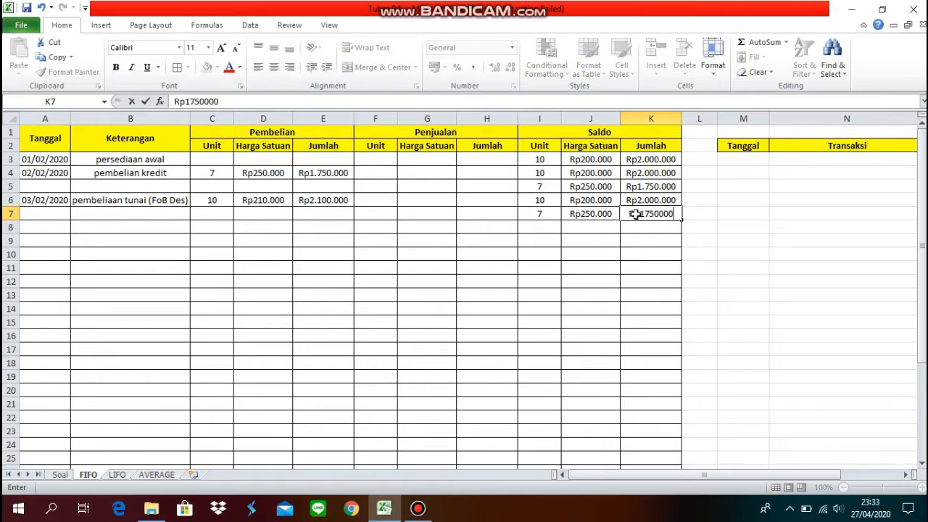
key("Return")
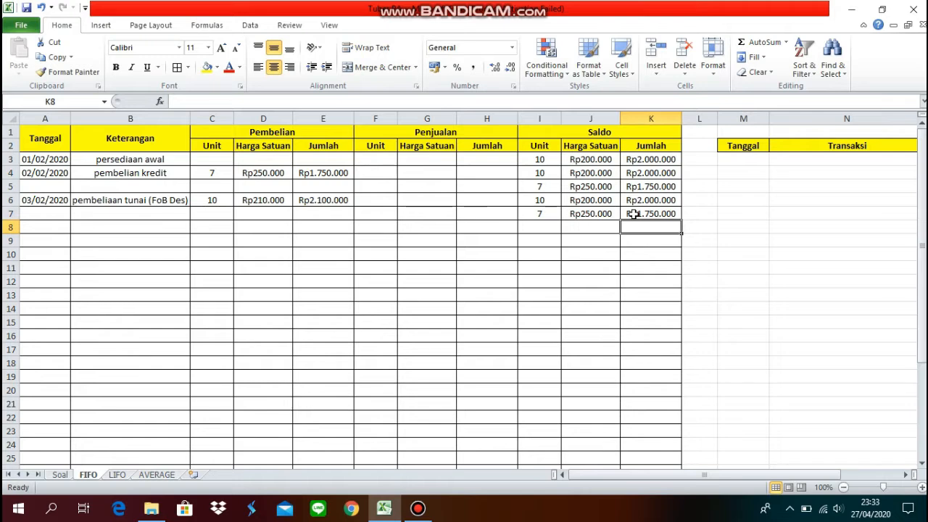
Enter 10 units at a unit price of Rp210.000 in the Saldo columns of row 8 for the 03/02/2020 purchase.
left_click(549, 226)
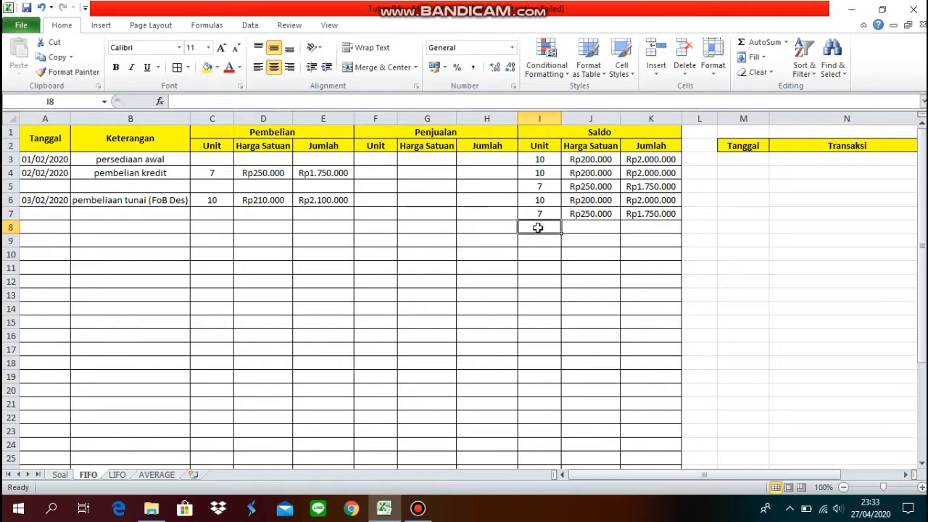
left_click_drag(227, 204, 332, 203)
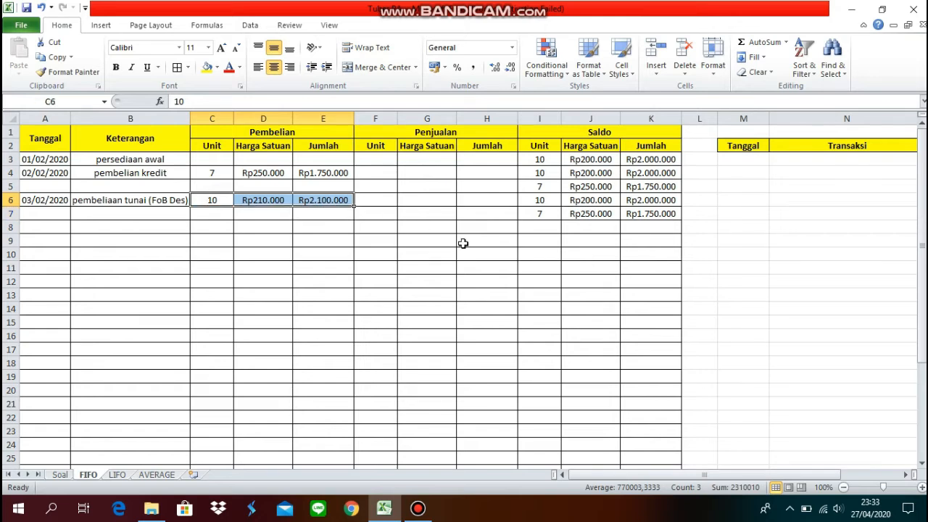
left_click_drag(535, 229, 653, 229)
left_click(535, 227)
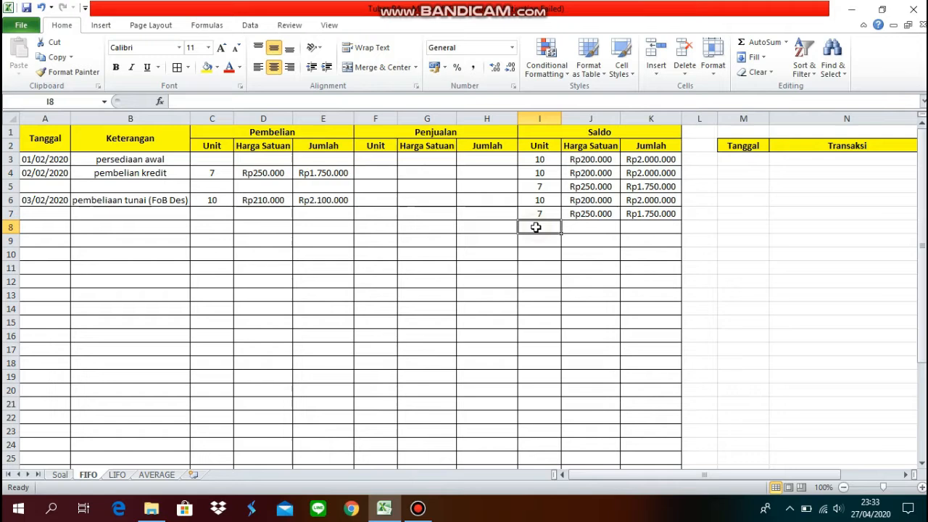
type("10")
left_click(590, 227)
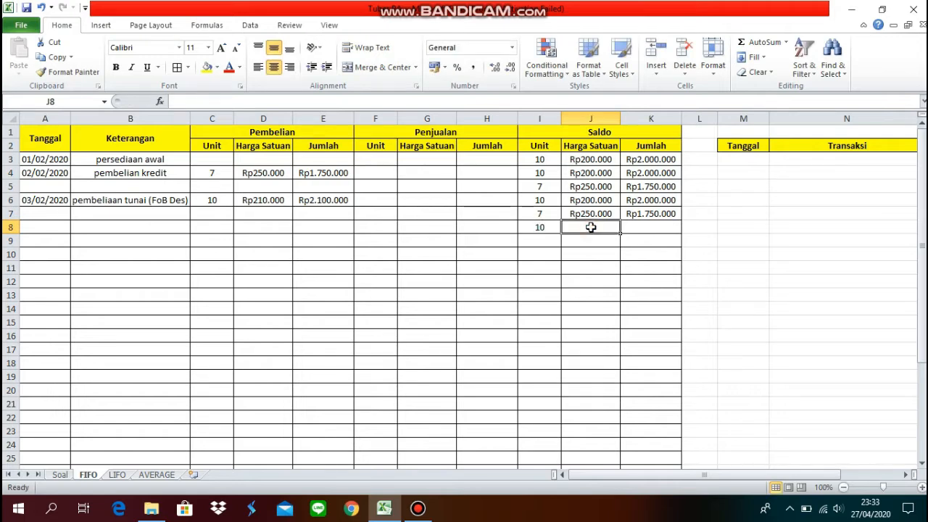
type("Rp2")
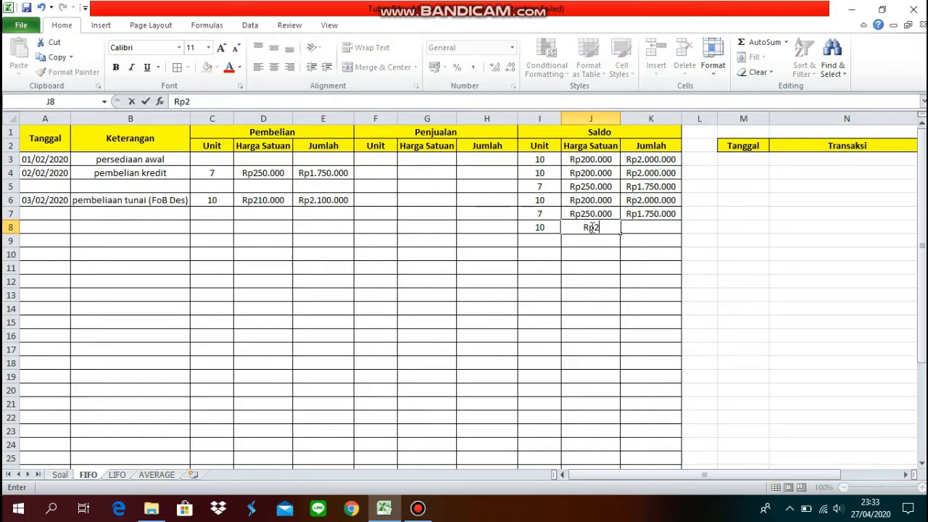
type("10.0000")
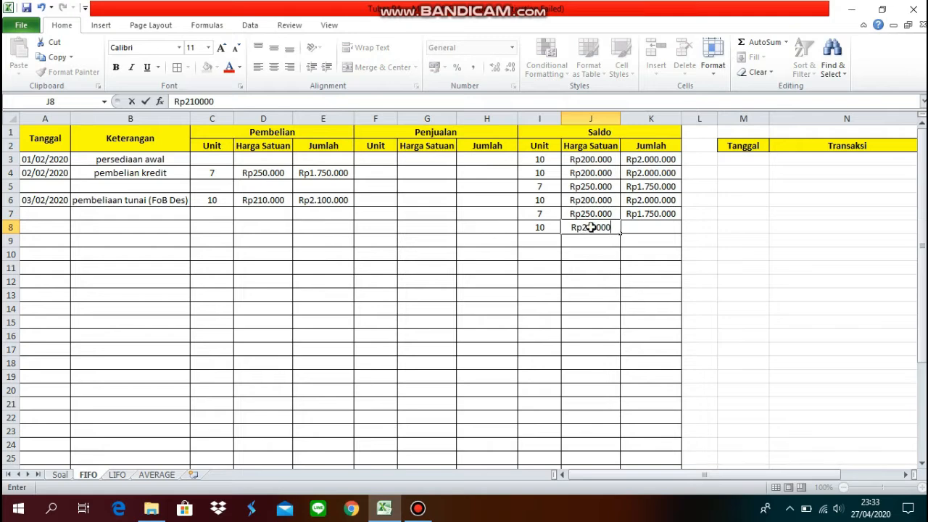
key("Return")
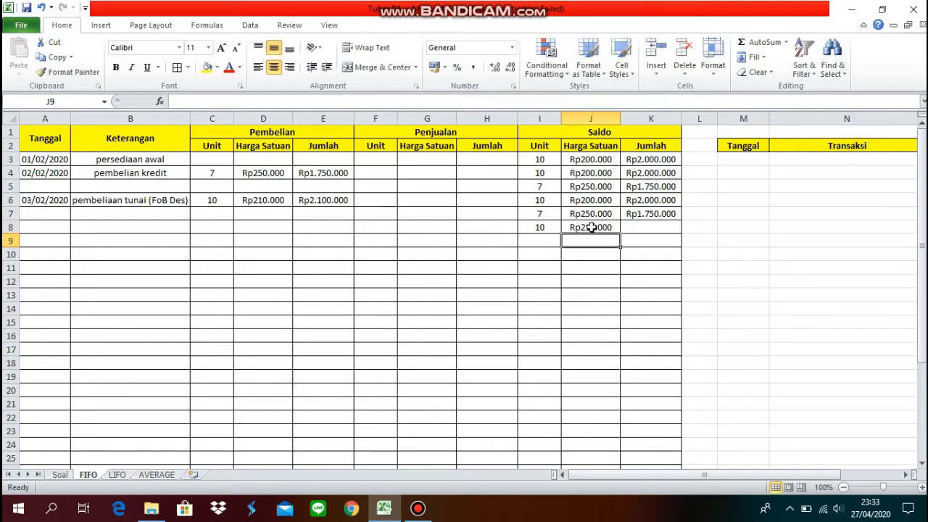
Enter Rp2.100.000 as the Saldo total in row 8.
left_click(647, 231)
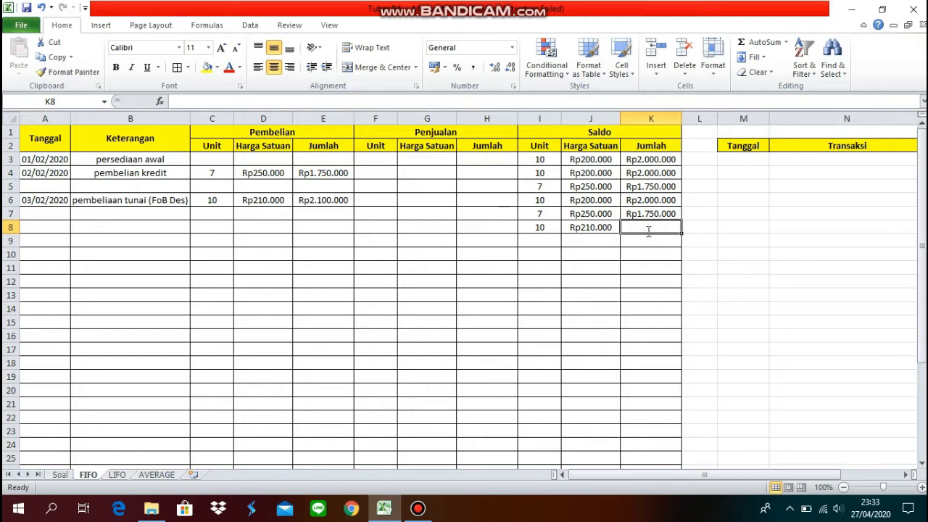
type("Rp")
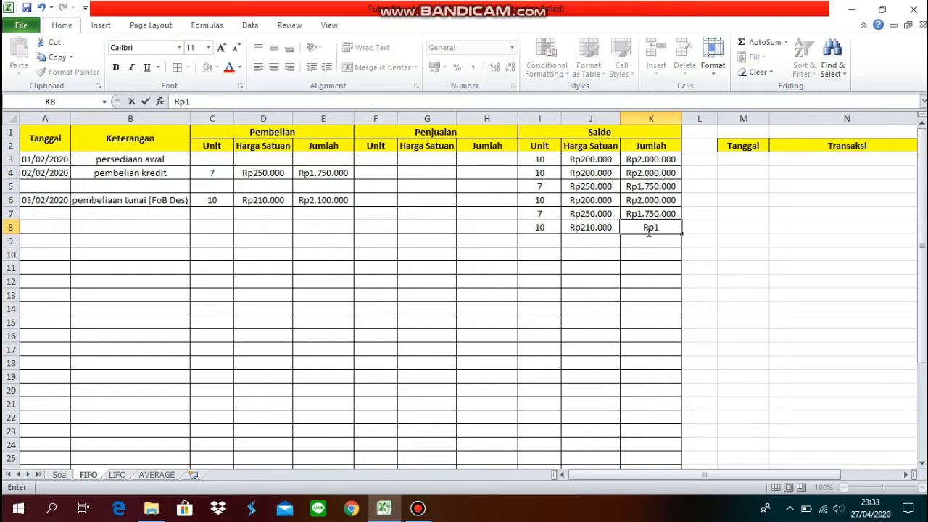
type("2100000")
key("Return")
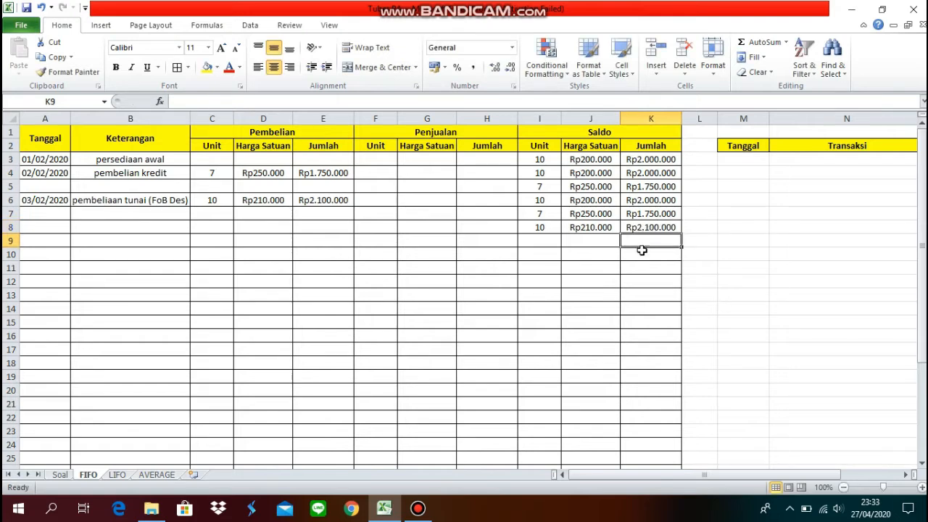
Compare the 03/02/2020 purchase and its three Saldo rows with the earlier balance rows they carry forward.
left_click(216, 204)
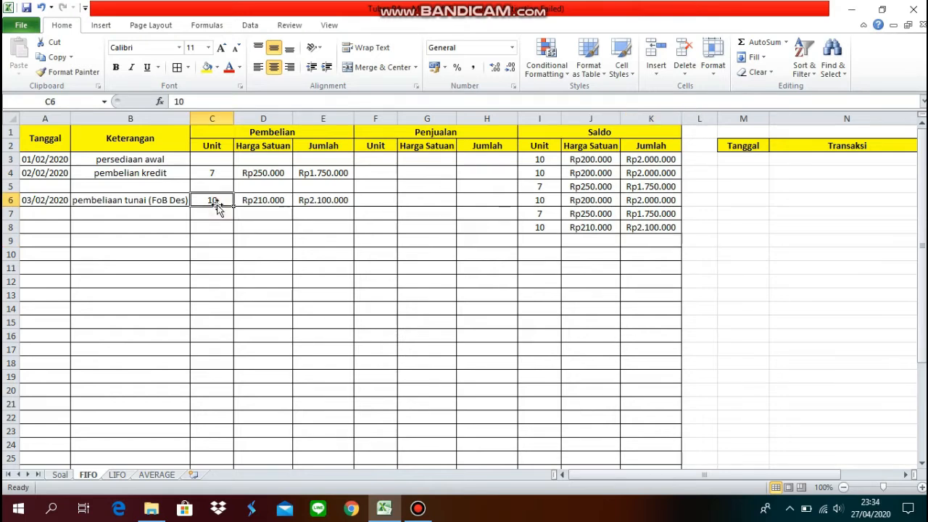
left_click(257, 206)
left_click(300, 202)
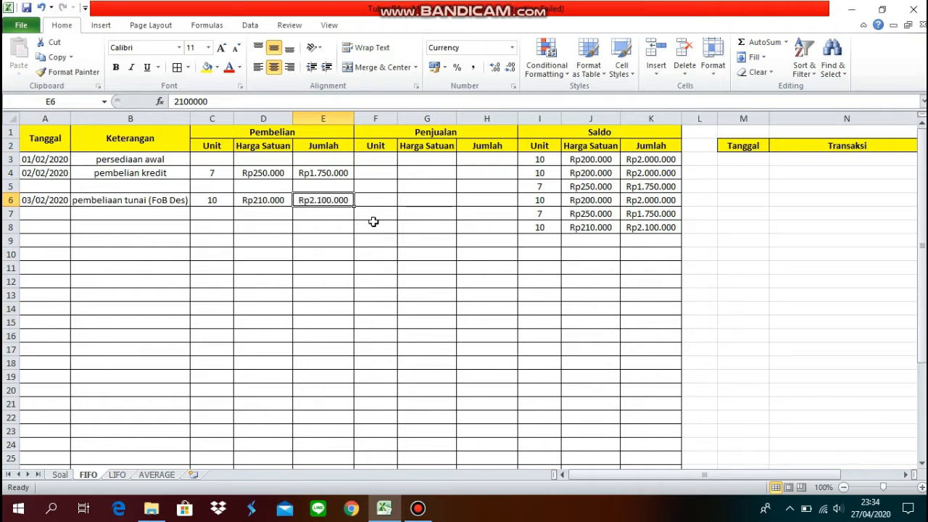
left_click(537, 205)
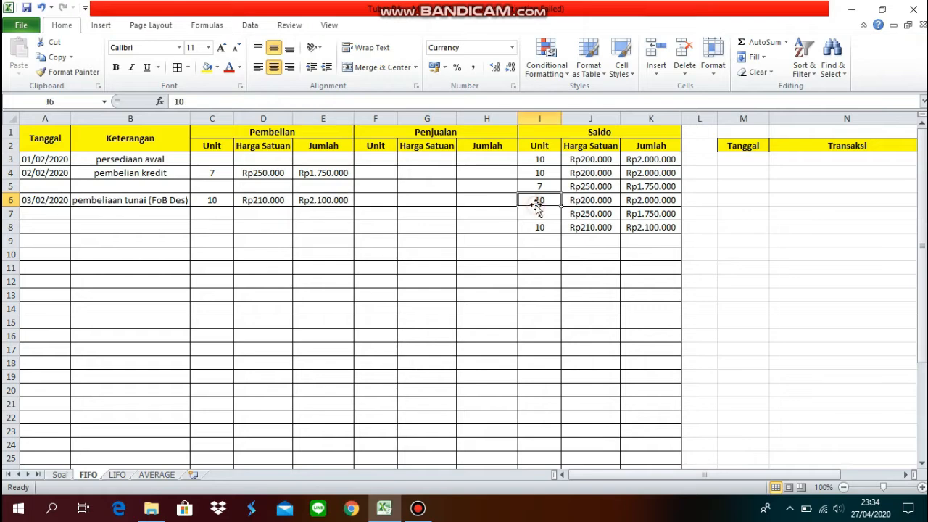
left_click(538, 213)
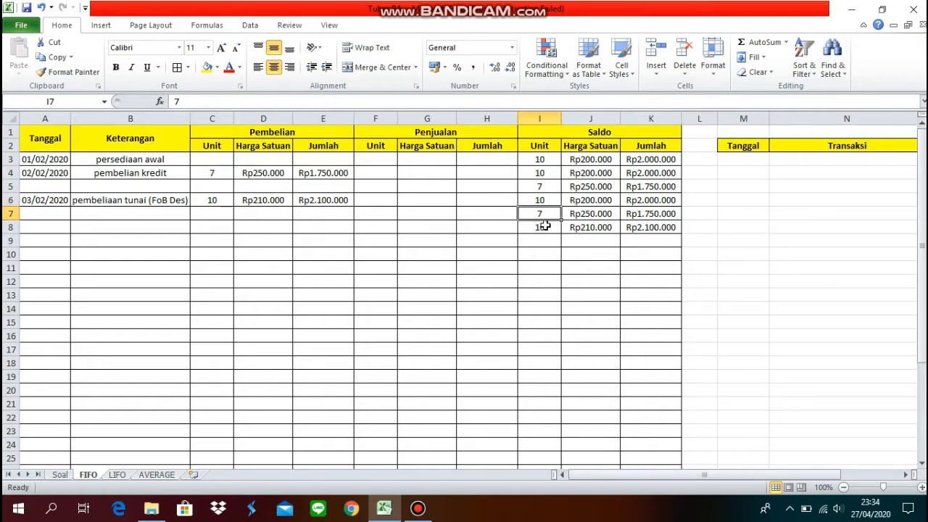
left_click(545, 226)
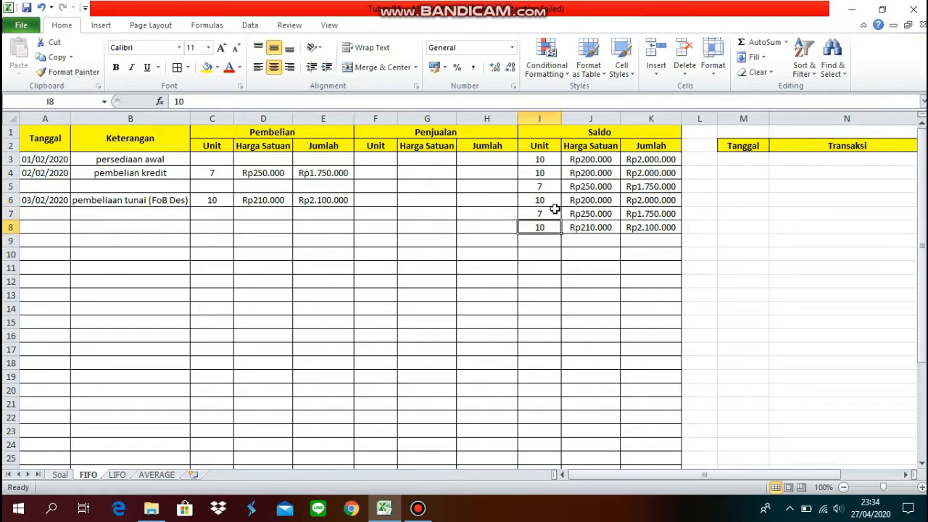
left_click(554, 203)
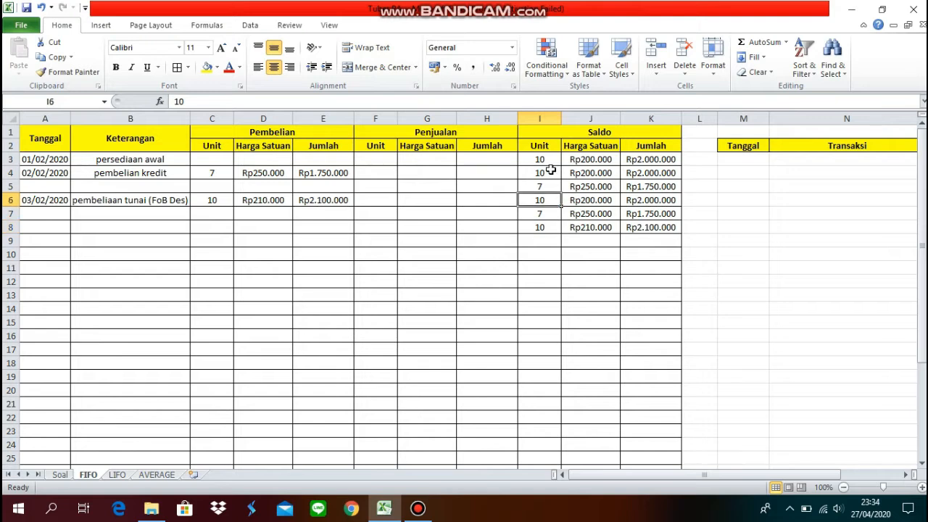
left_click(550, 161)
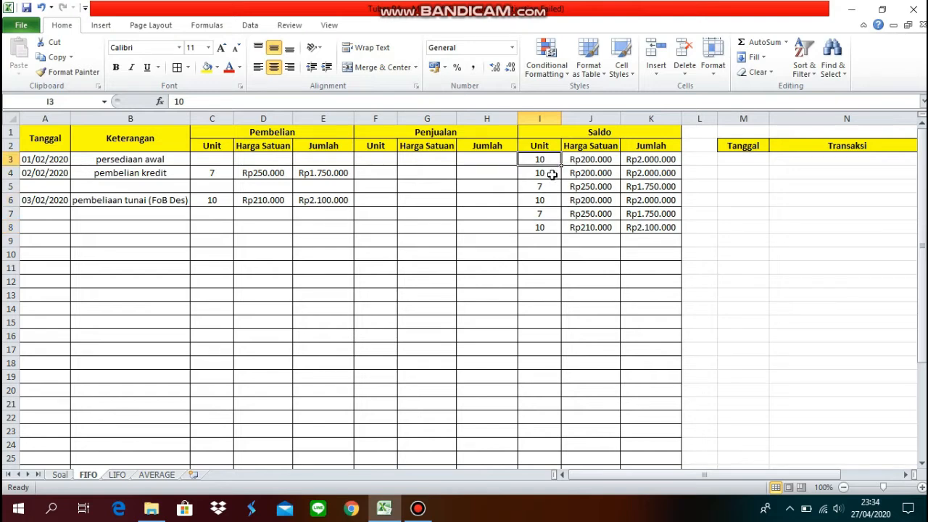
left_click(551, 174)
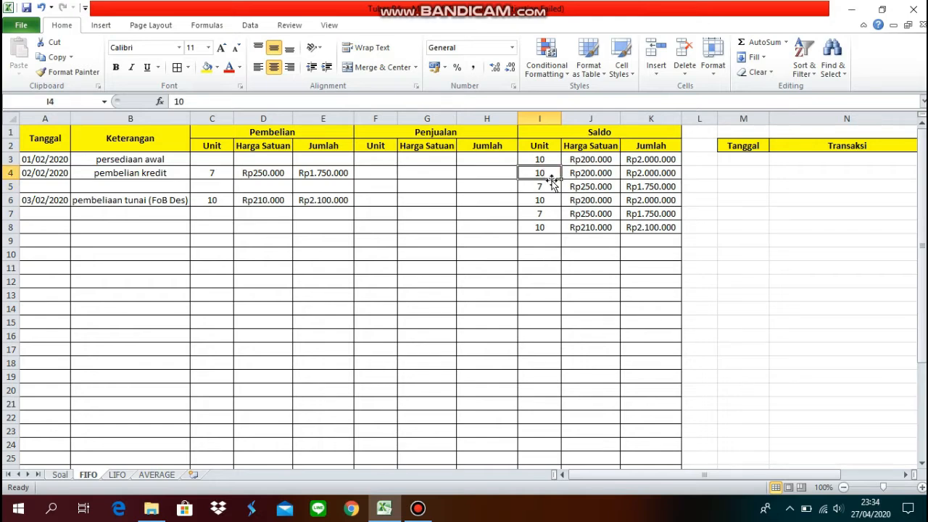
left_click_drag(551, 174, 634, 174)
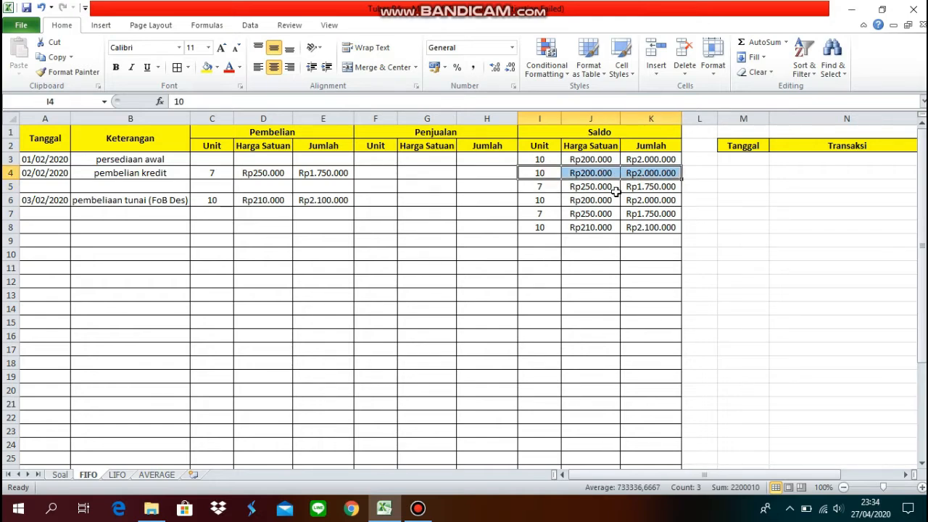
left_click_drag(540, 200, 652, 201)
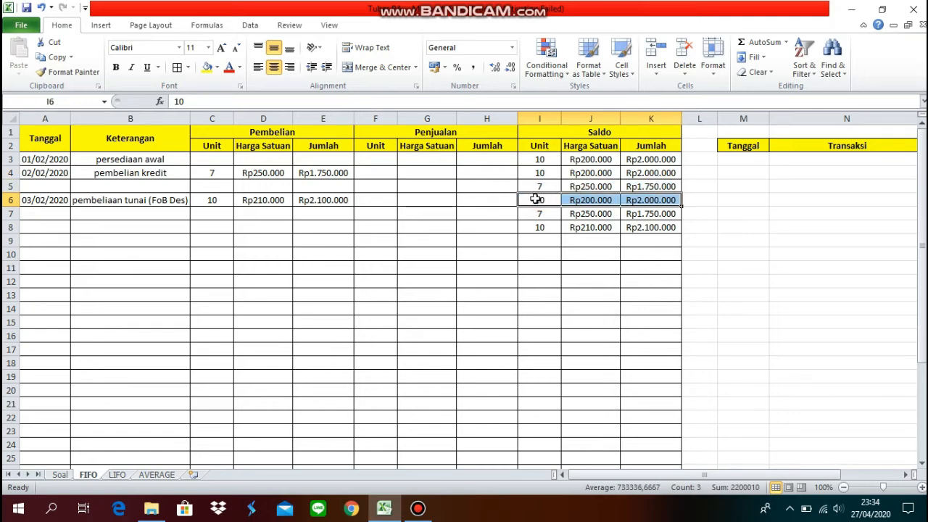
left_click_drag(536, 193, 590, 190)
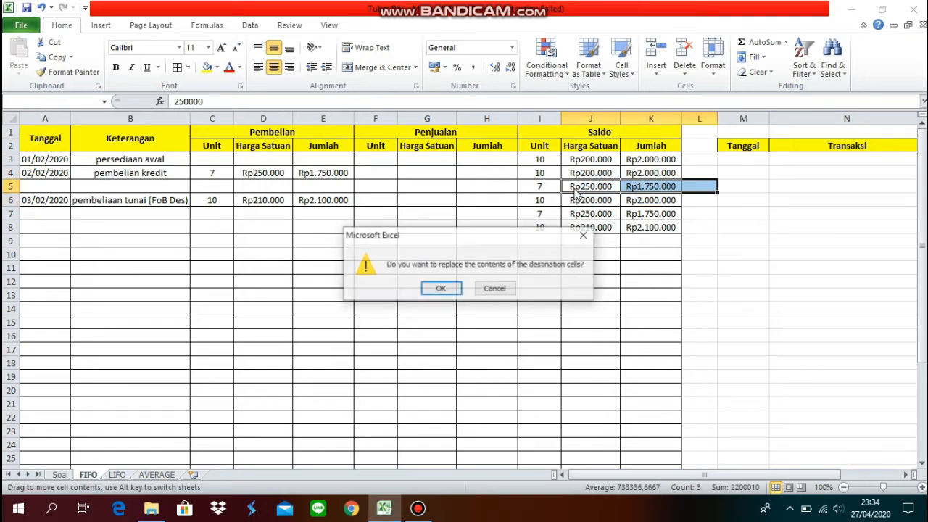
left_click(501, 289)
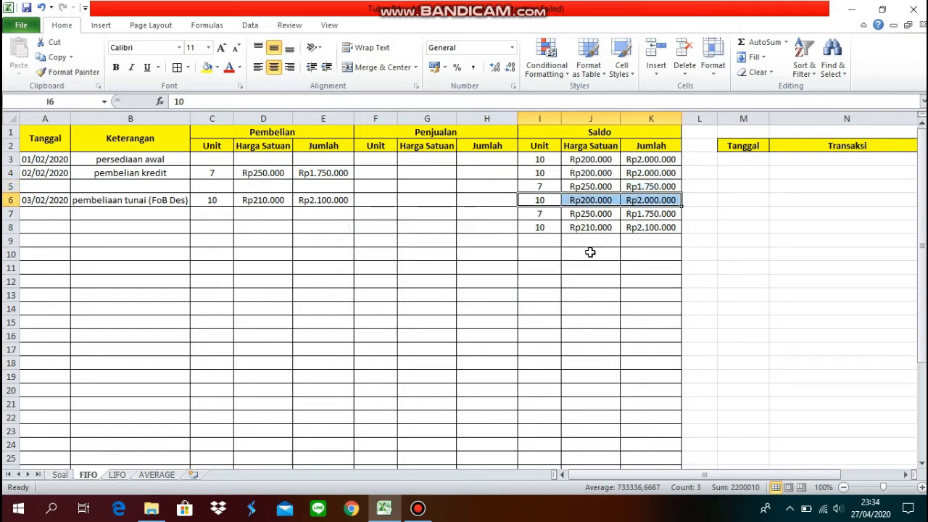
left_click(543, 216)
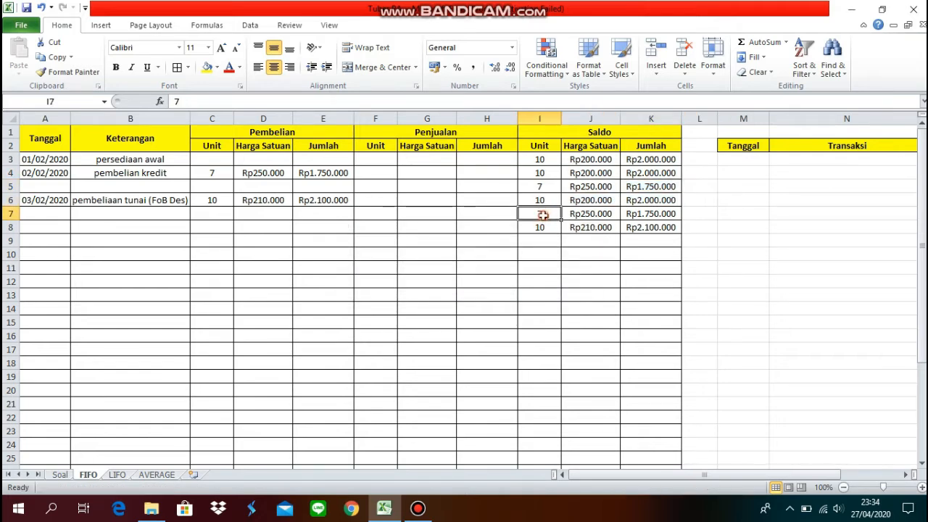
left_click(539, 188)
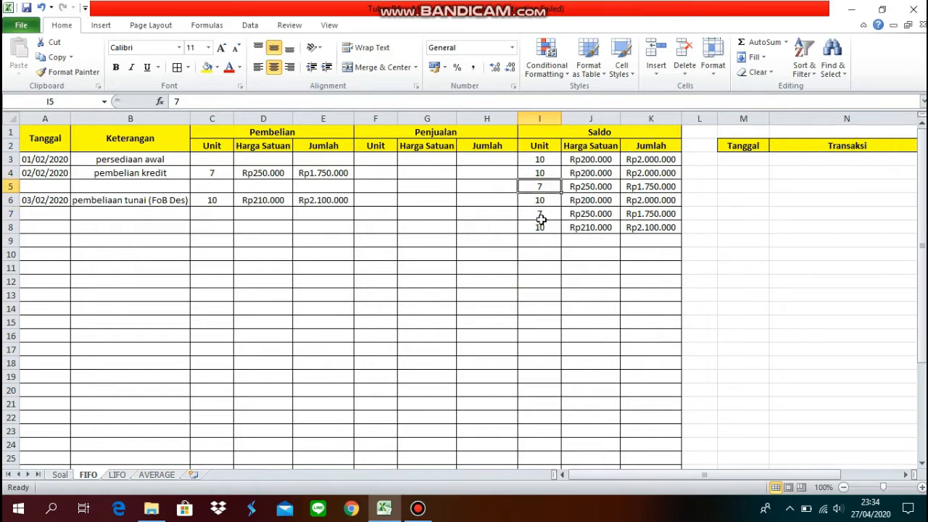
left_click_drag(540, 227, 655, 226)
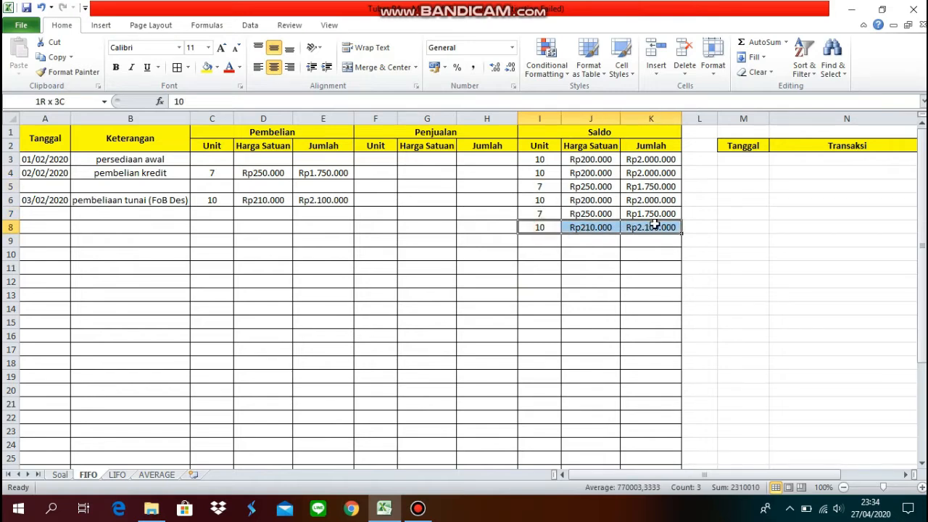
left_click(717, 228)
left_click_drag(219, 201, 307, 199)
left_click(416, 277)
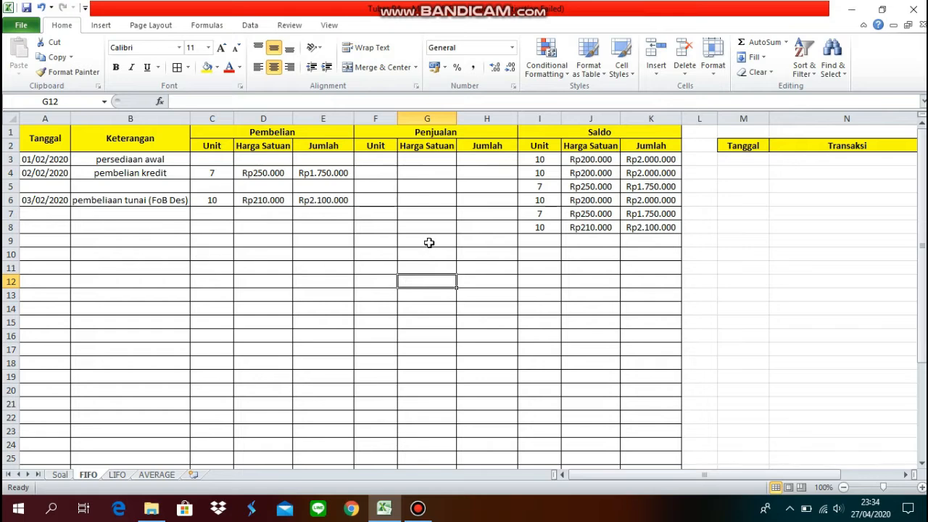
Enter the date 04/02/2020 in the Tanggal column of row 9.
key("Up")
key("Up")
key("Up")
key("Left")
key("Left")
key("Left")
key("Left")
key("Left")
key("Left")
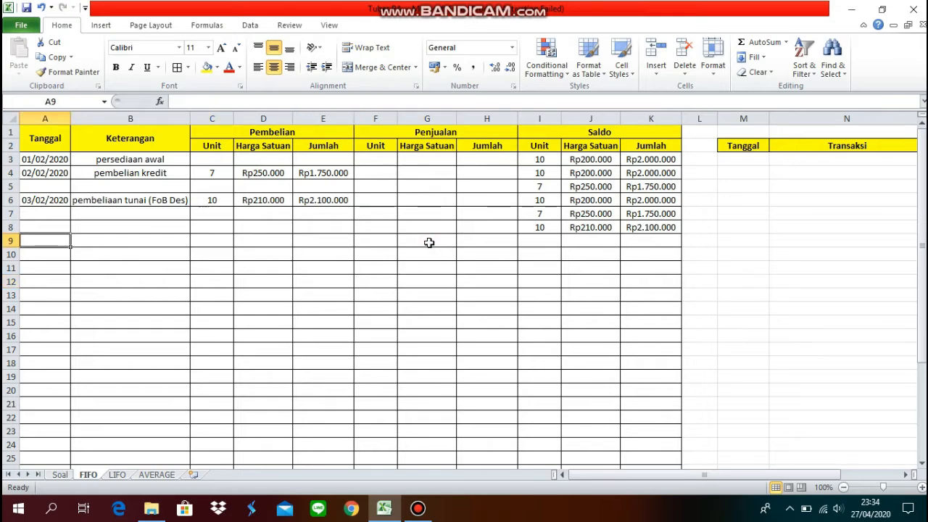
type("04")
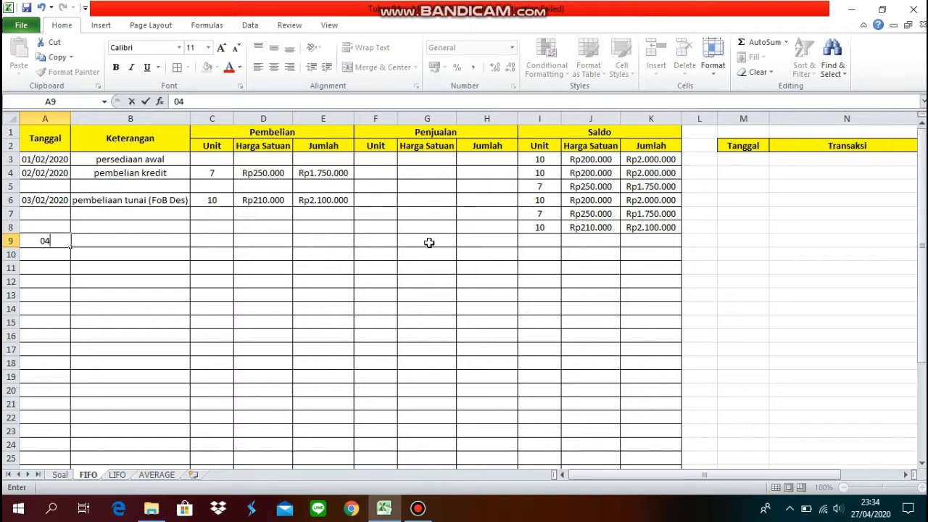
type("/02/2020")
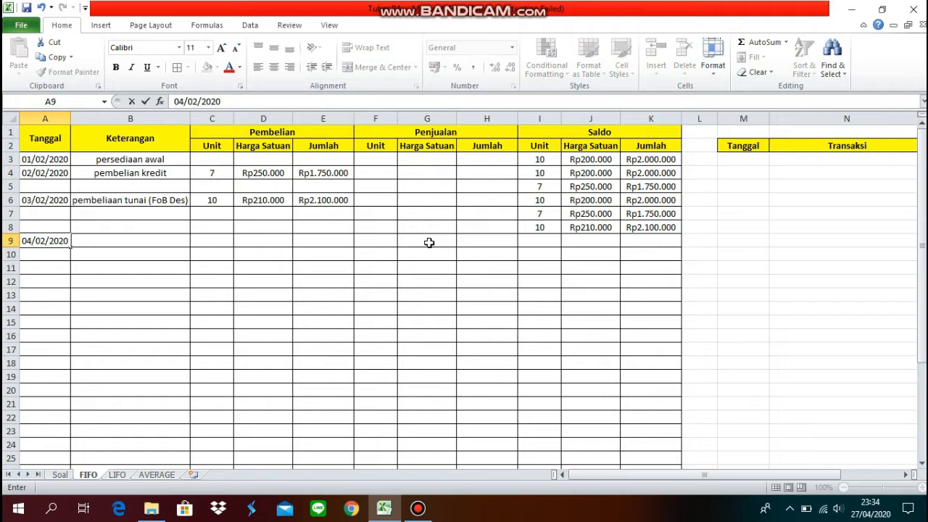
key("Return")
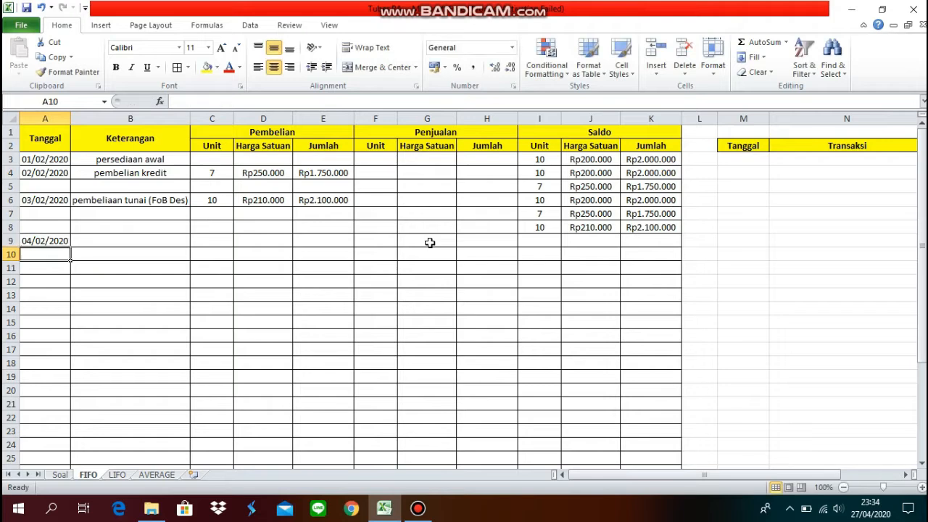
Describe the 04/02/2020 transaction as "Penjualan Tunai (FoB SP)" in the Keterangan column of row 9.
left_click(162, 238)
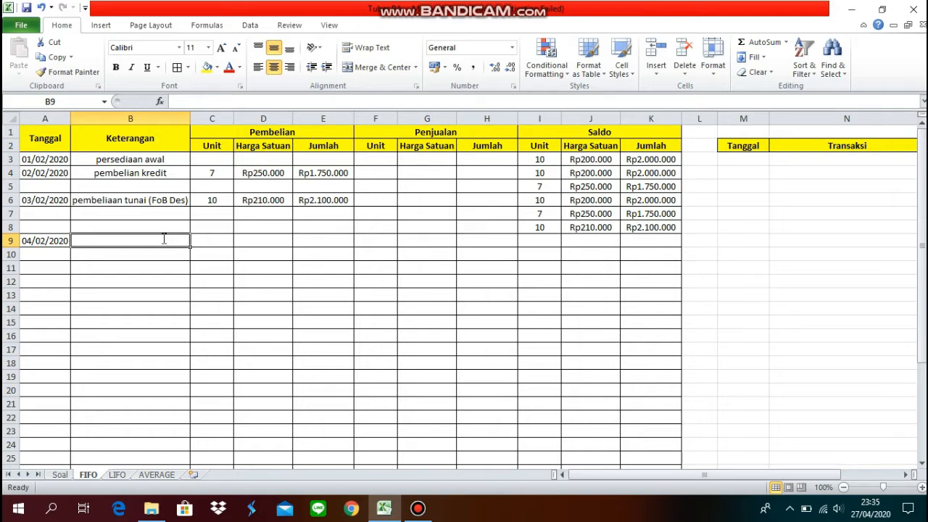
type("Penjualan ")
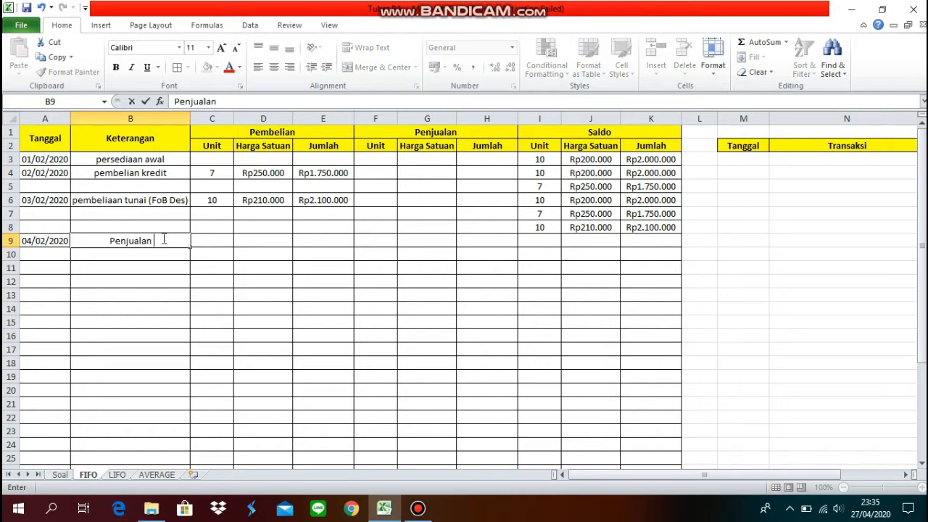
type("Tunai")
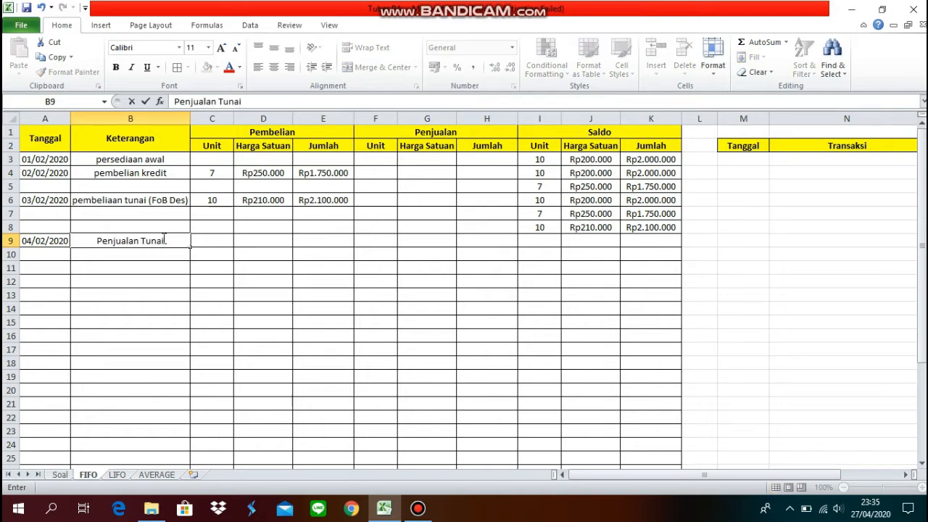
type("; (F")
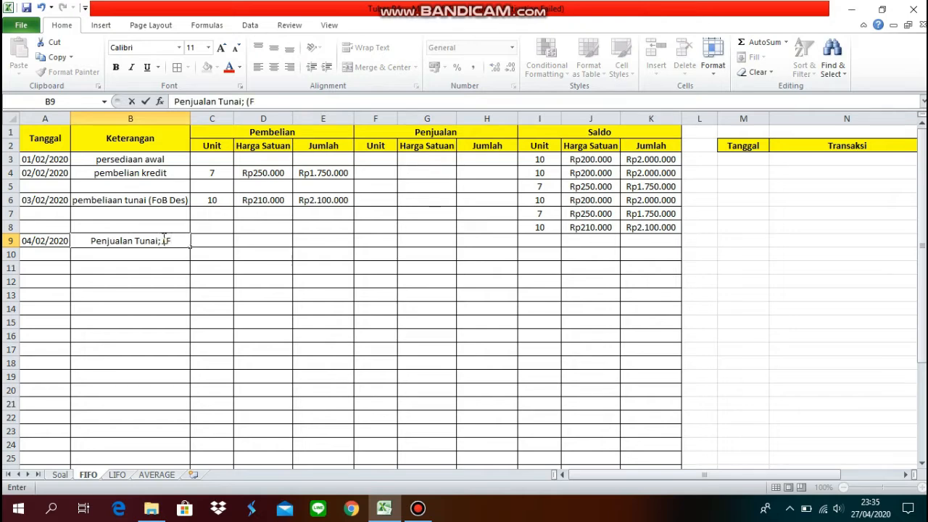
type("oB")
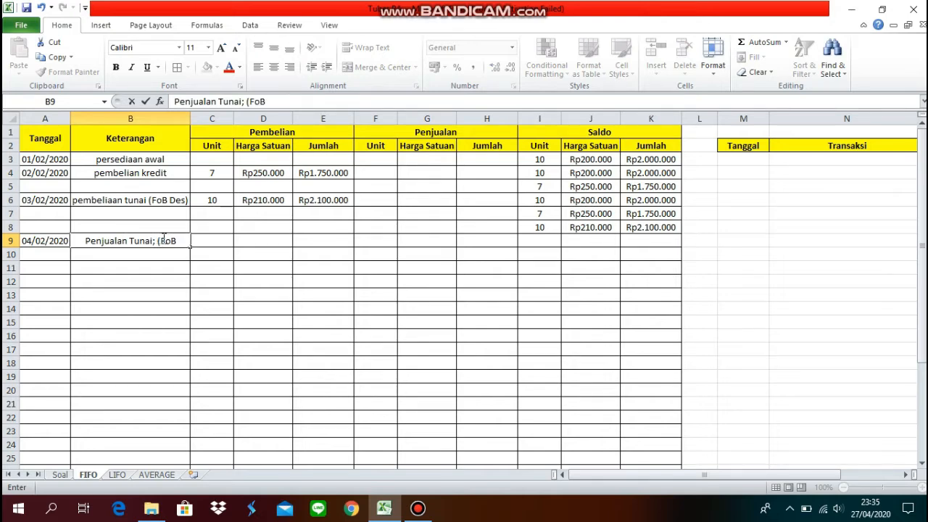
type(" S")
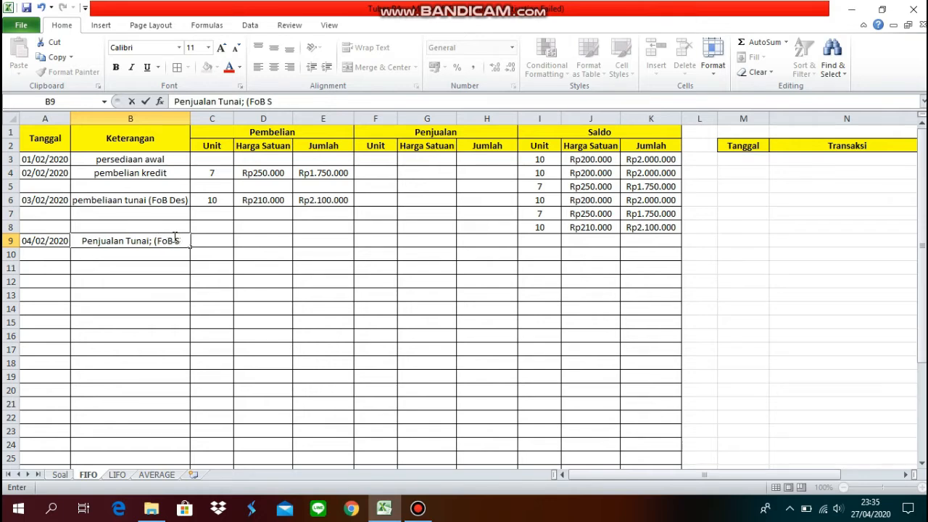
type("P)")
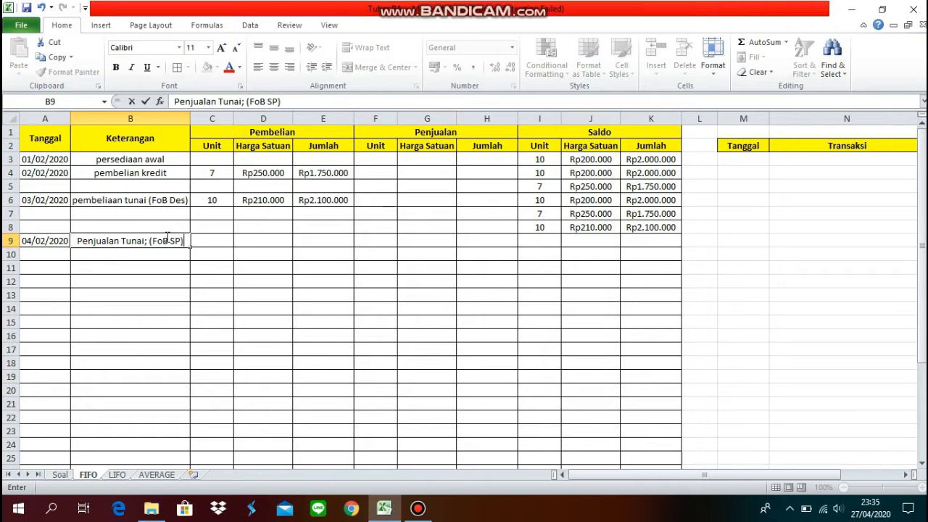
left_click(148, 241)
key("BackSpace")
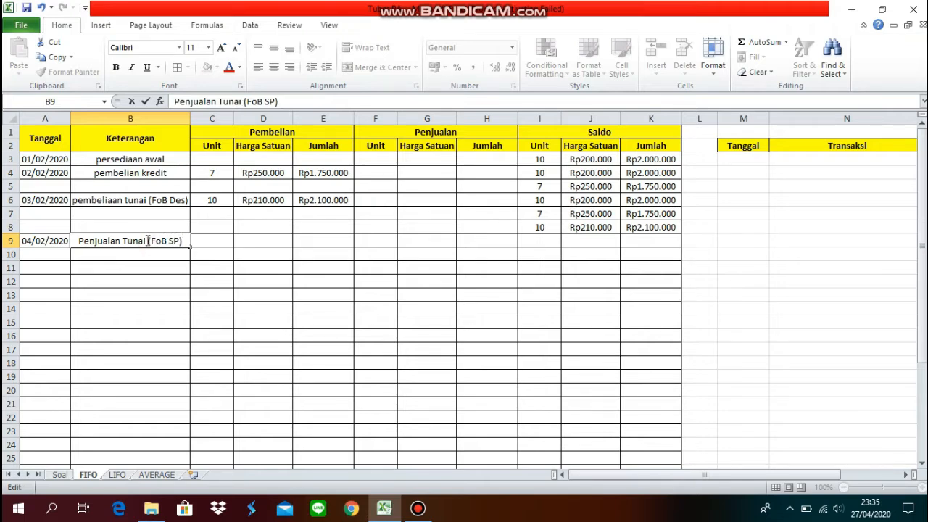
left_click(187, 201)
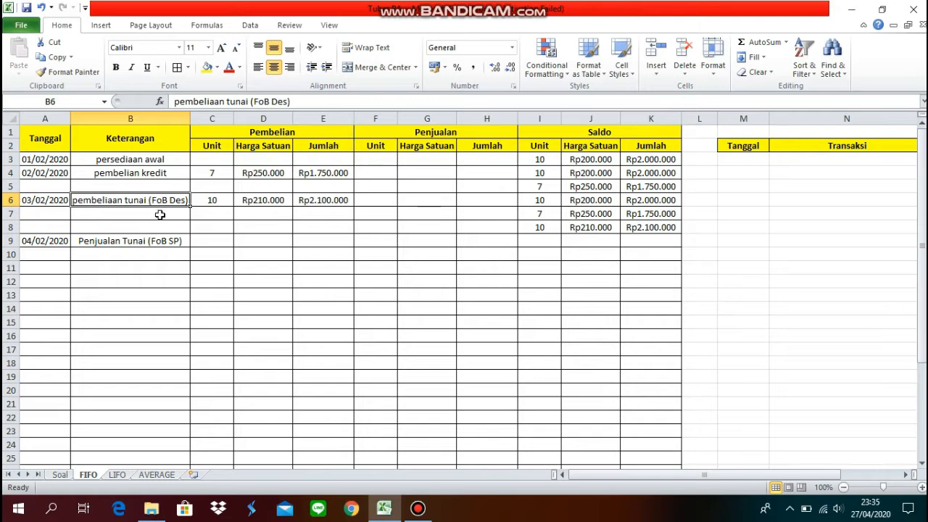
Check the Pembelian and Penjualan columns against the 04/02/2020 description to see where the cash sale belongs.
left_click(151, 241)
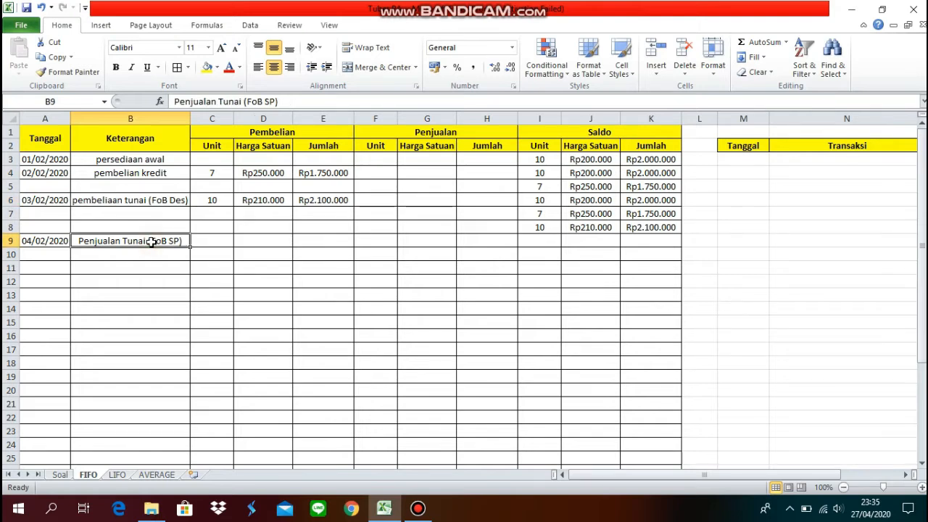
left_click(201, 240)
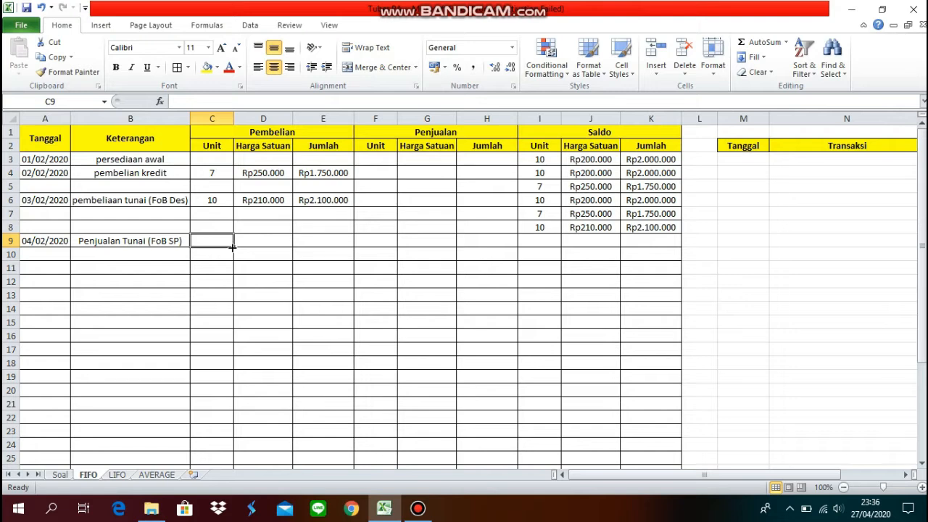
left_click(255, 244)
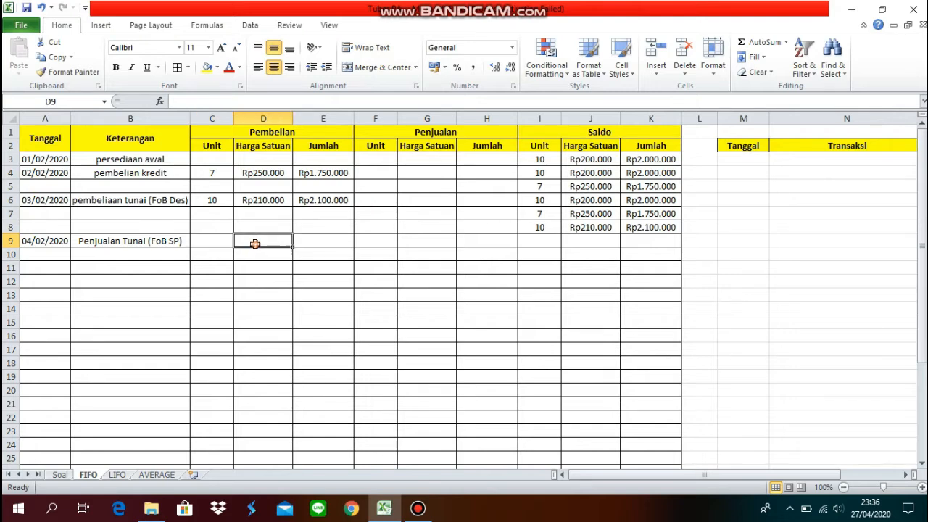
left_click(304, 239)
left_click(370, 241)
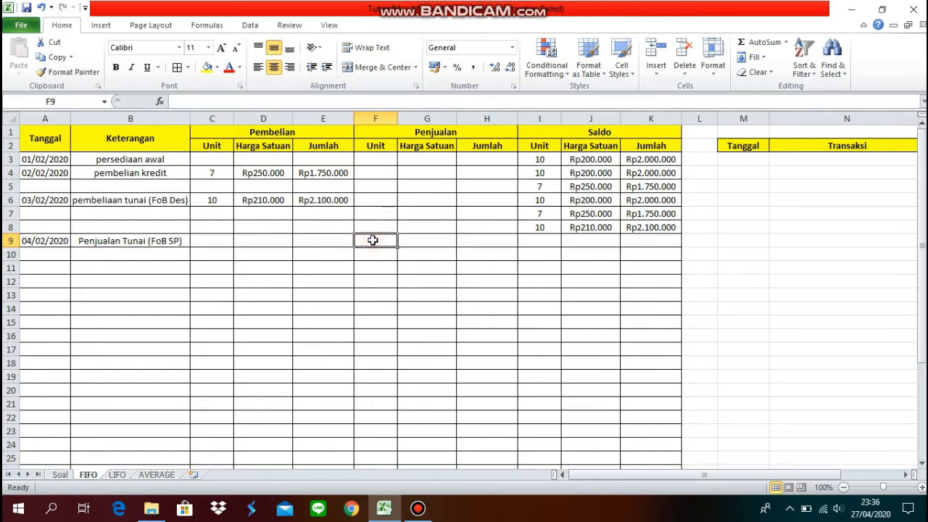
left_click(97, 239)
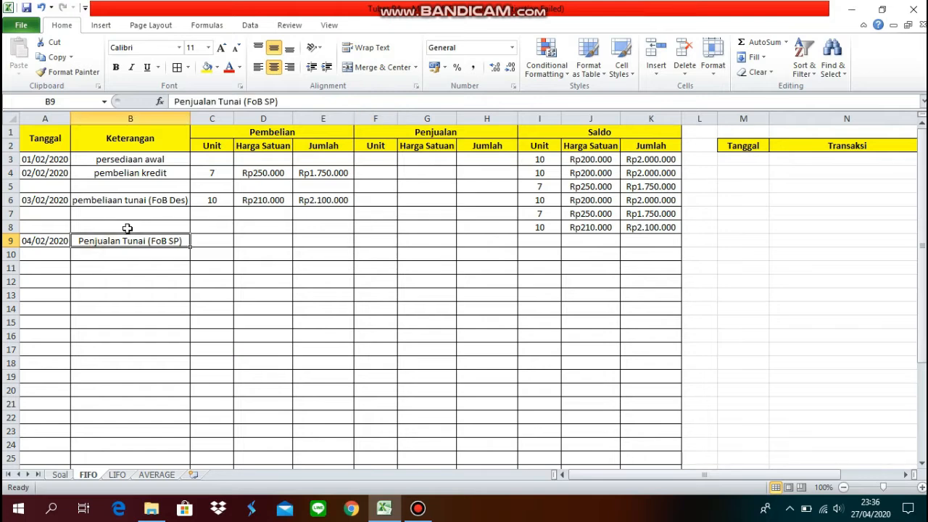
left_click(408, 133)
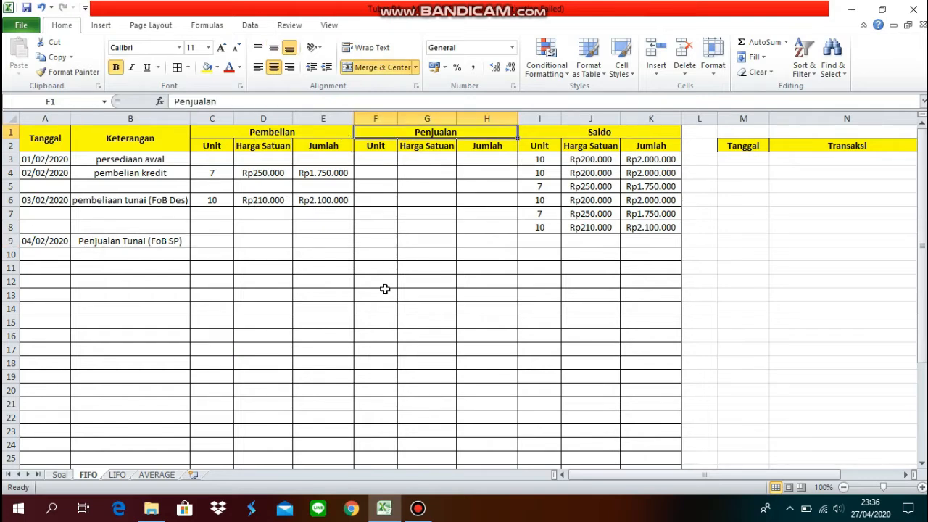
Enter 6 units at a unit price of Rp200.000 in the Penjualan columns of row 9.
left_click(369, 240)
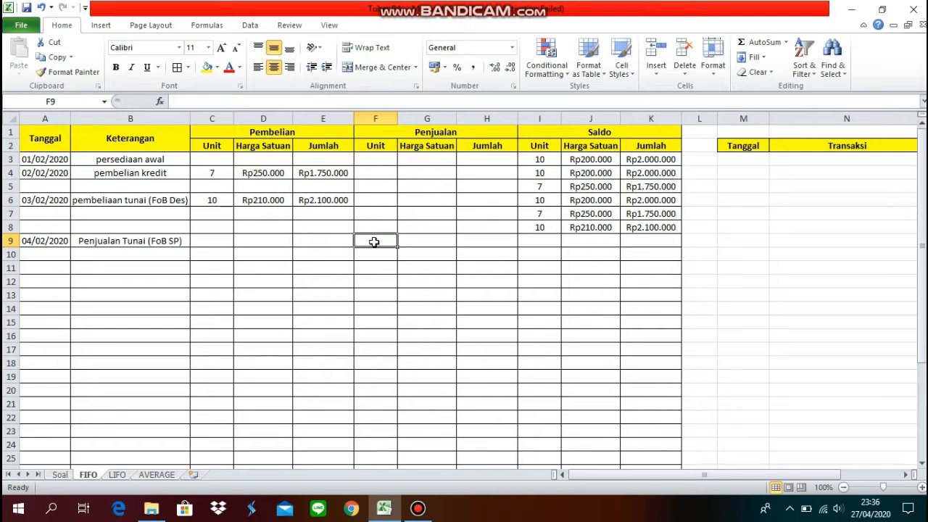
type("6")
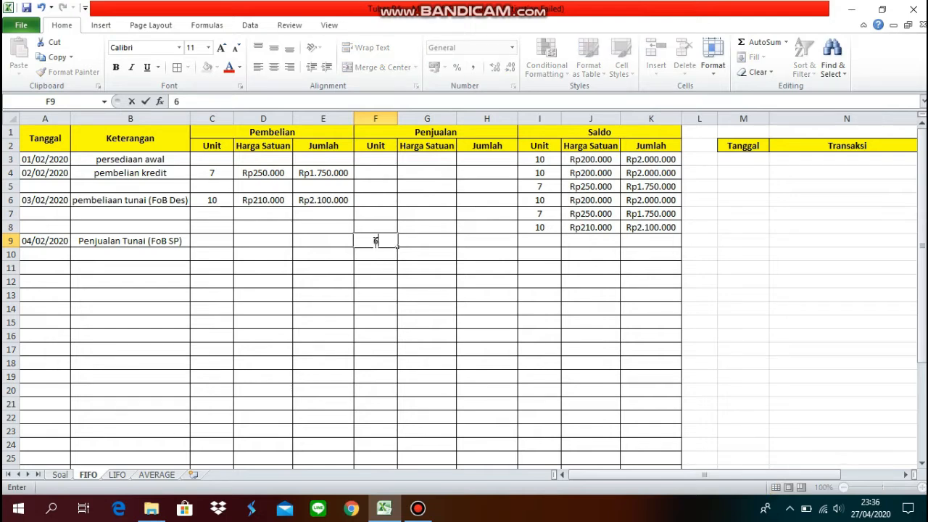
left_click(422, 242)
type("Rp")
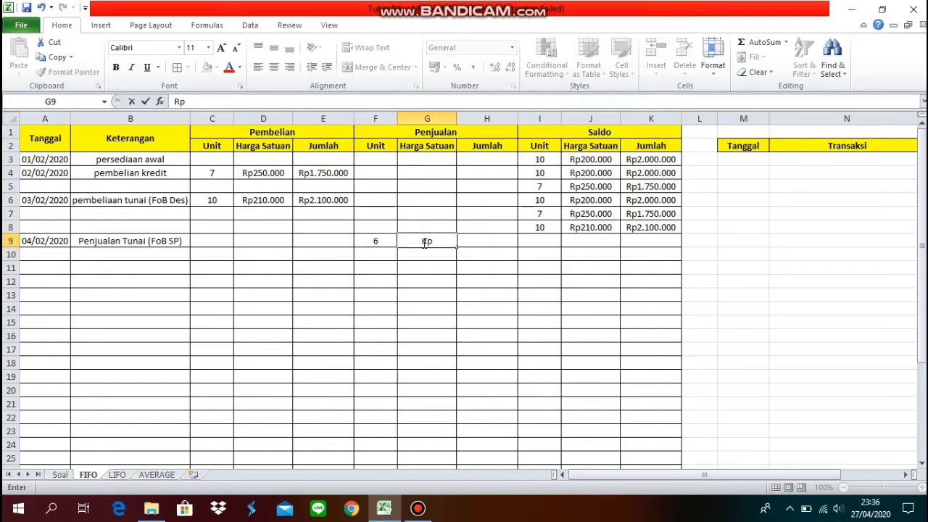
type("200000")
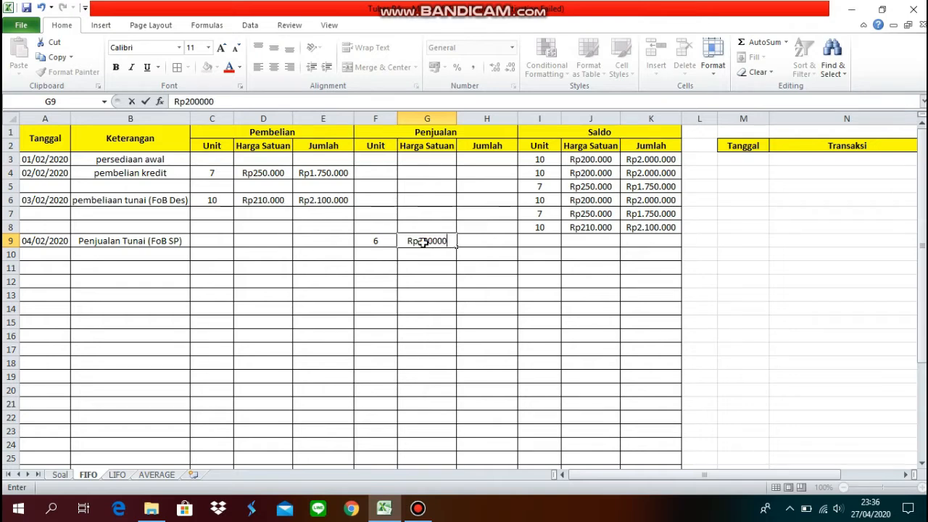
key("Return")
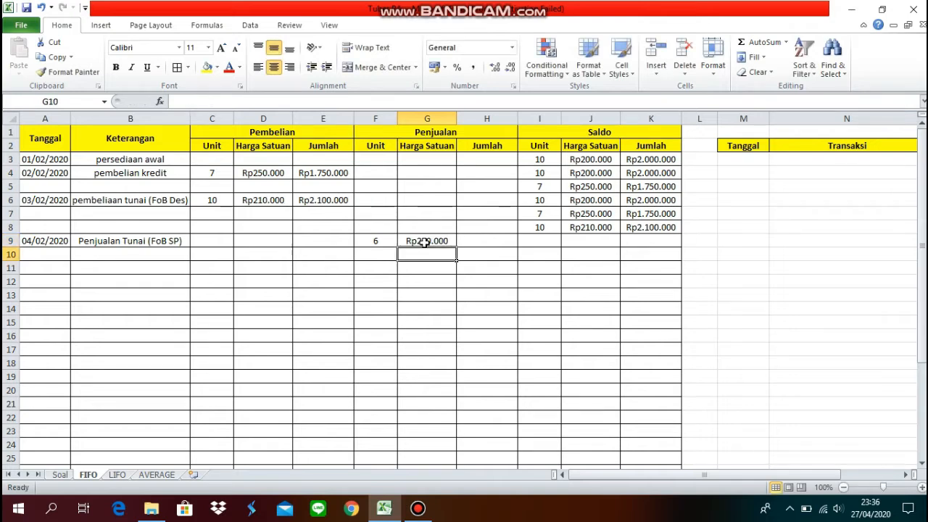
Enter Rp1.200.000 as the Penjualan total in row 9.
left_click(476, 240)
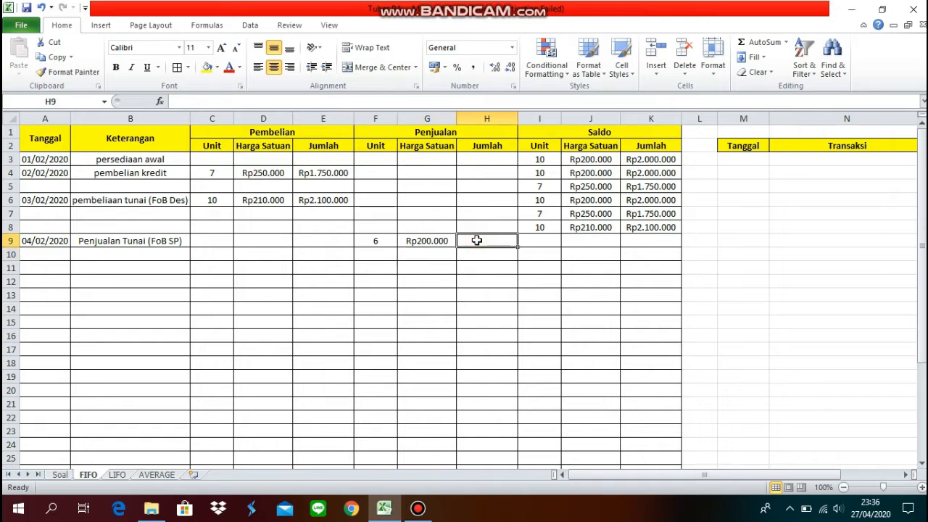
type("Ro")
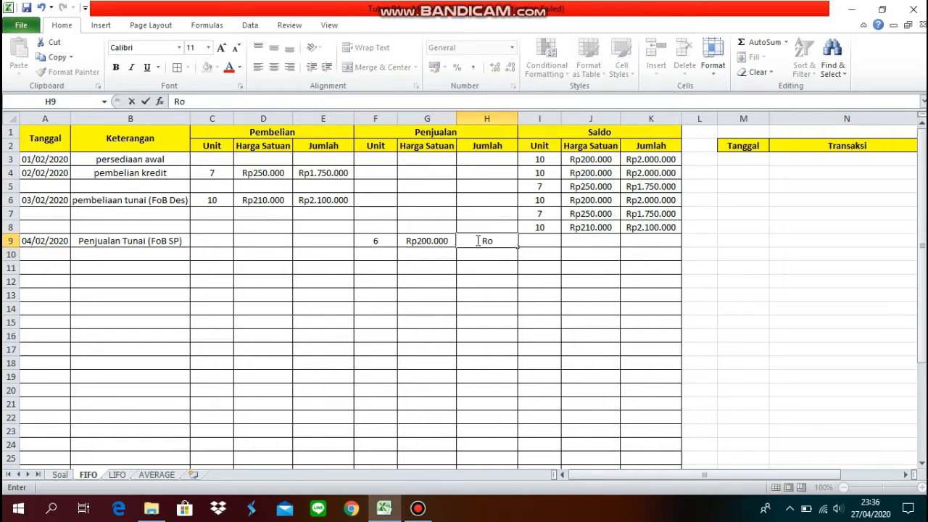
type("1")
key("BackSpace")
key("BackSpace")
type("p1.")
type("200.00")
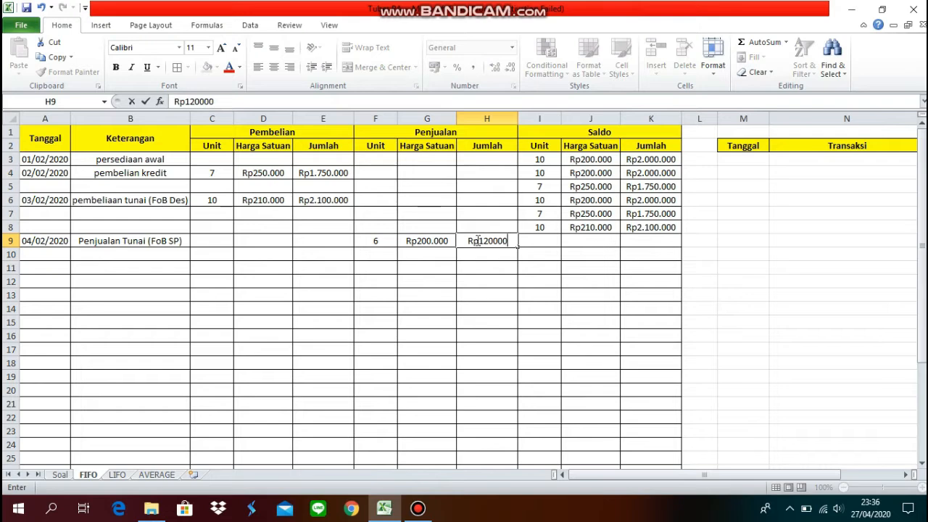
type("0")
key("Return")
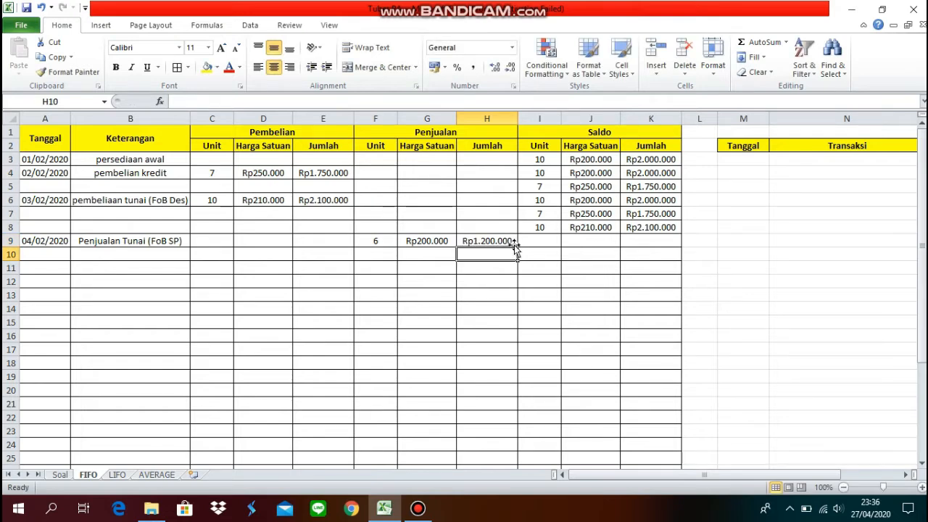
Enter 4 units at a unit price of Rp200.000 in the Saldo columns of row 9 for the 04/02/2020 sale.
left_click(553, 241)
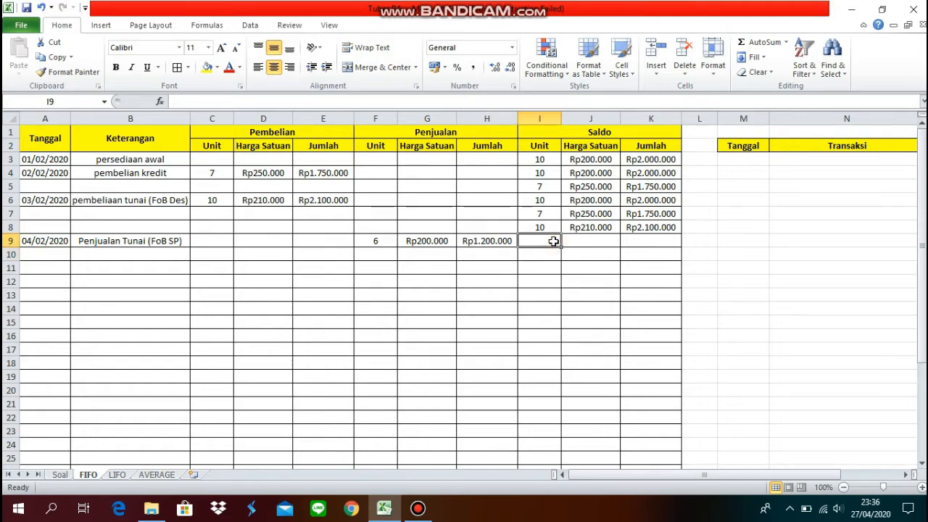
left_click(410, 510)
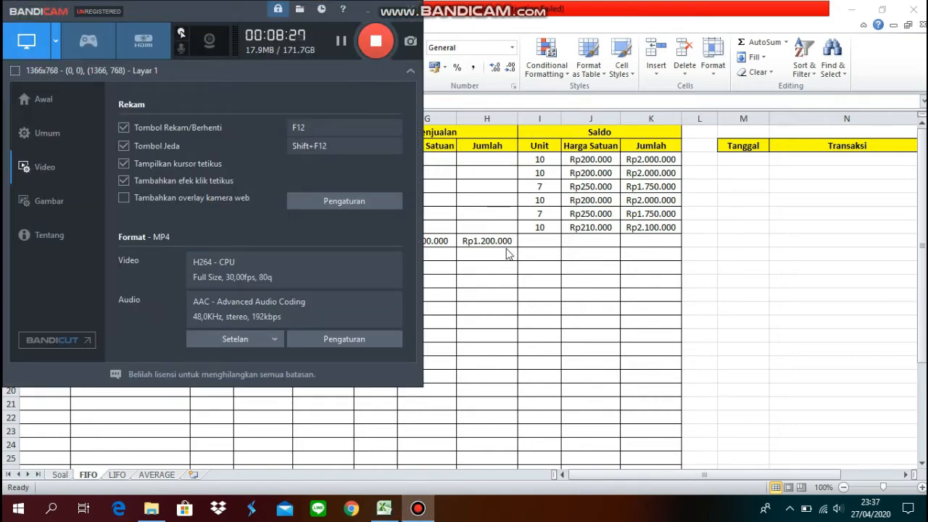
left_click(388, 11)
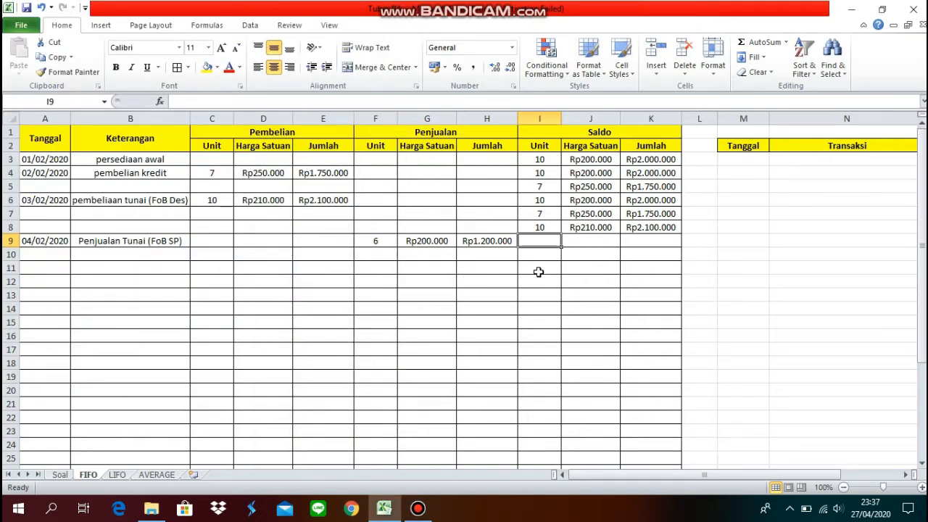
type("4")
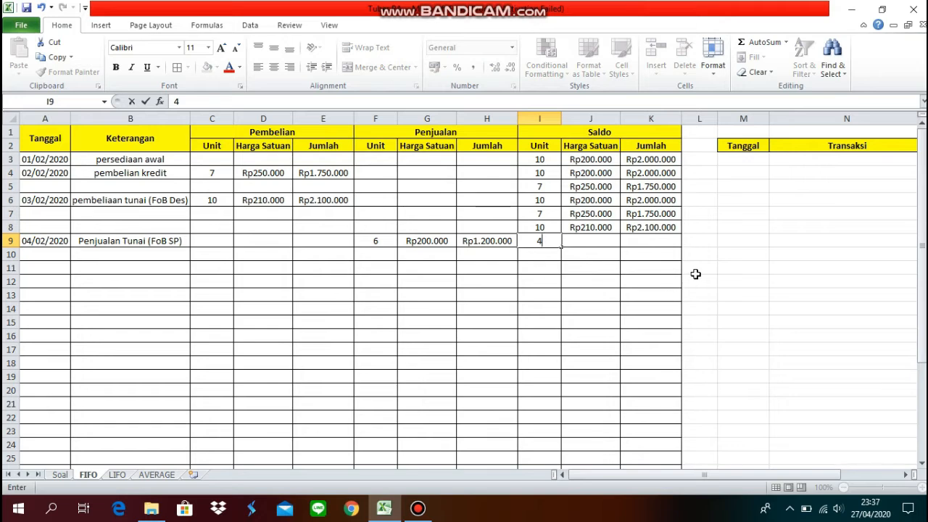
left_click(596, 244)
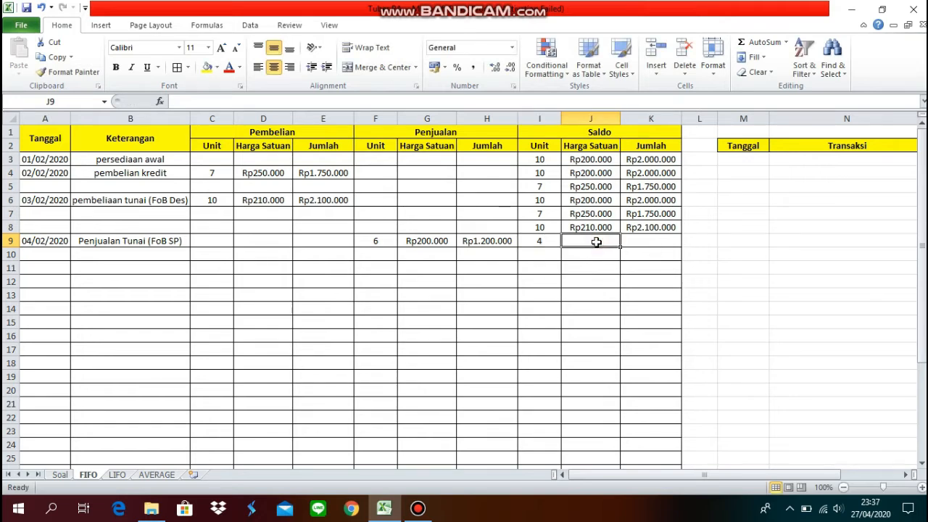
type("Rp")
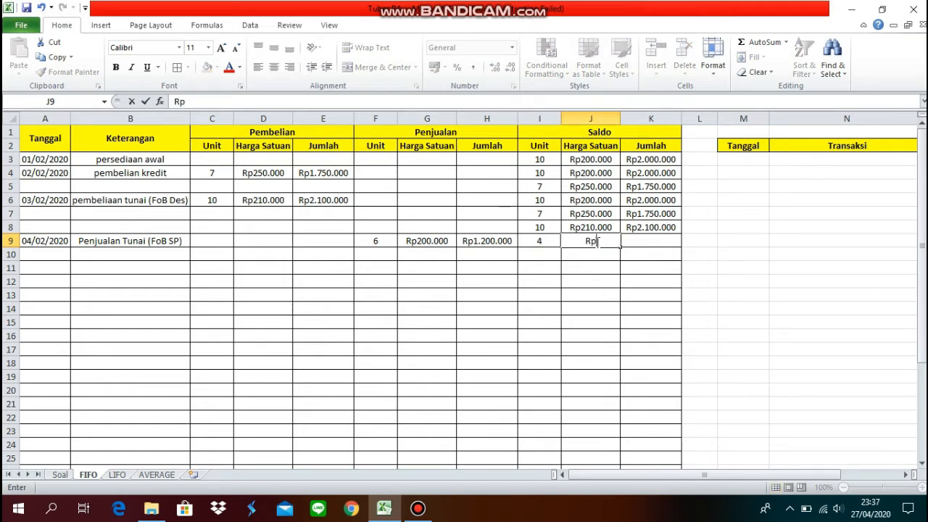
type("200000")
key("Return")
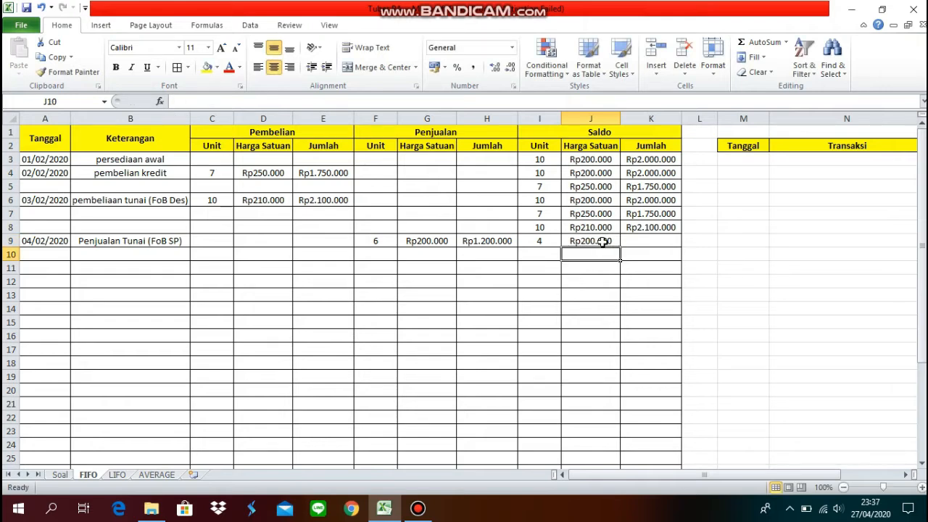
Enter Rp1.200.000 as the Saldo total in row 9.
left_click(629, 241)
type("R")
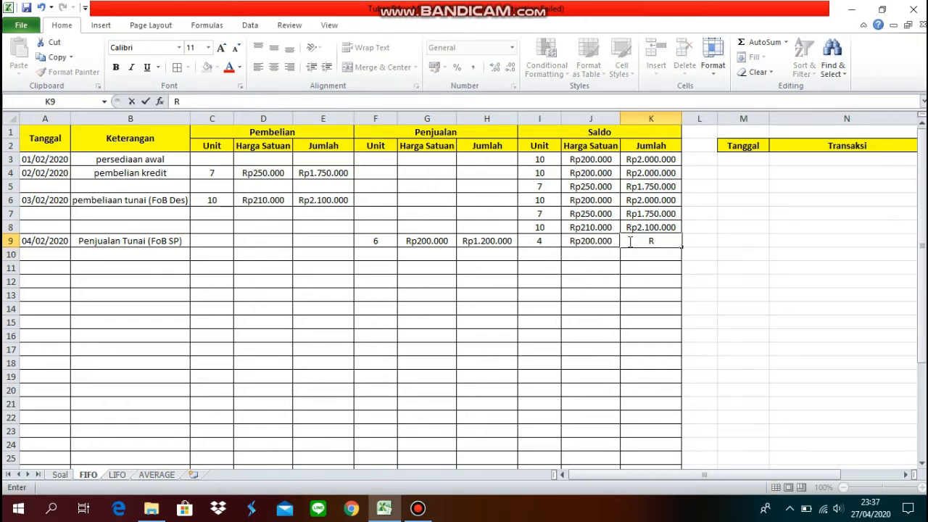
type("p1.200")
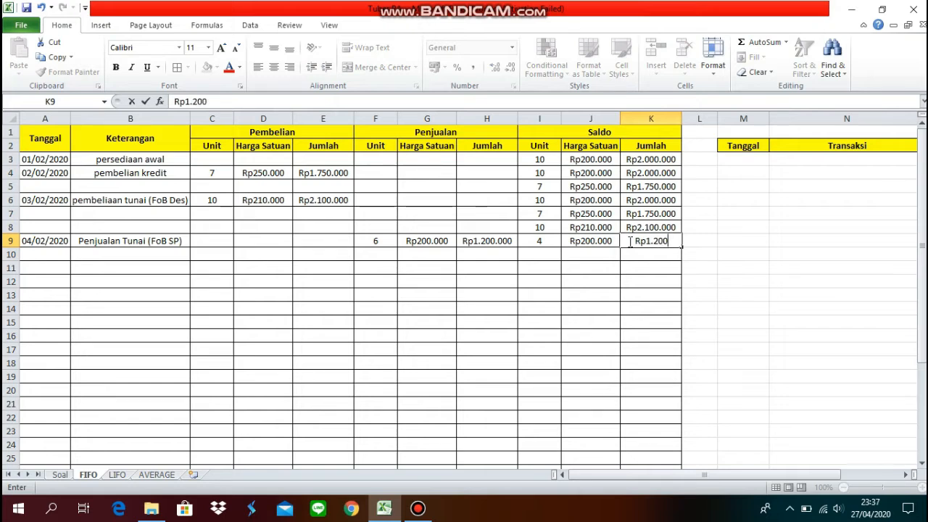
type(".000")
key("Return")
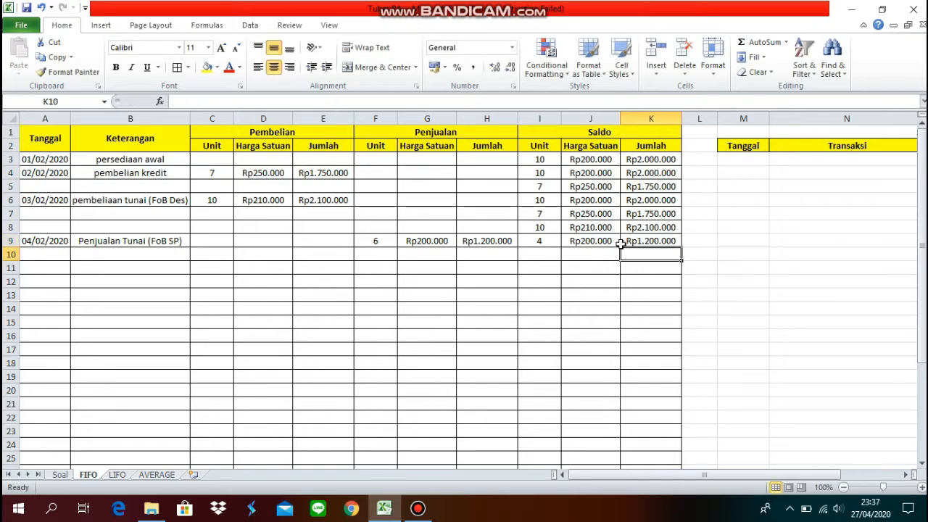
Enter 7 units at a unit price of Rp250.000 in the Saldo columns of row 10.
left_click(540, 255)
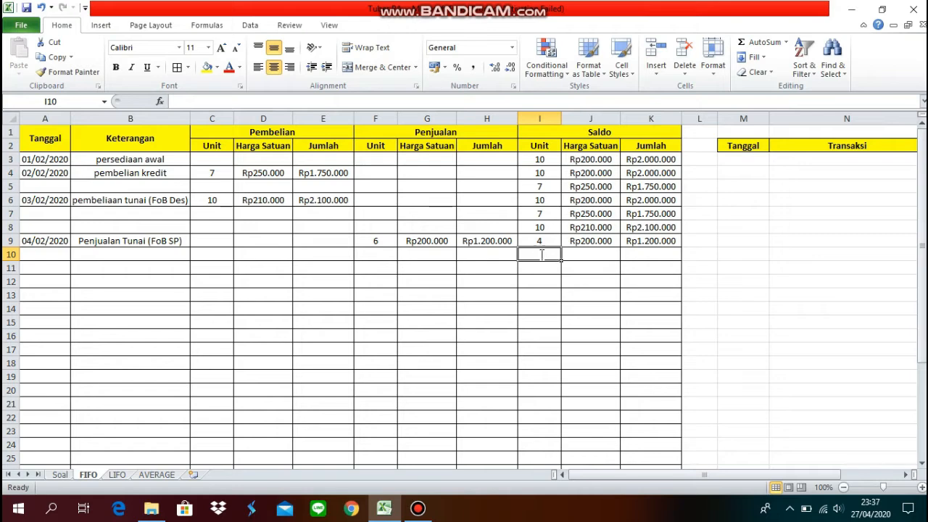
type("7")
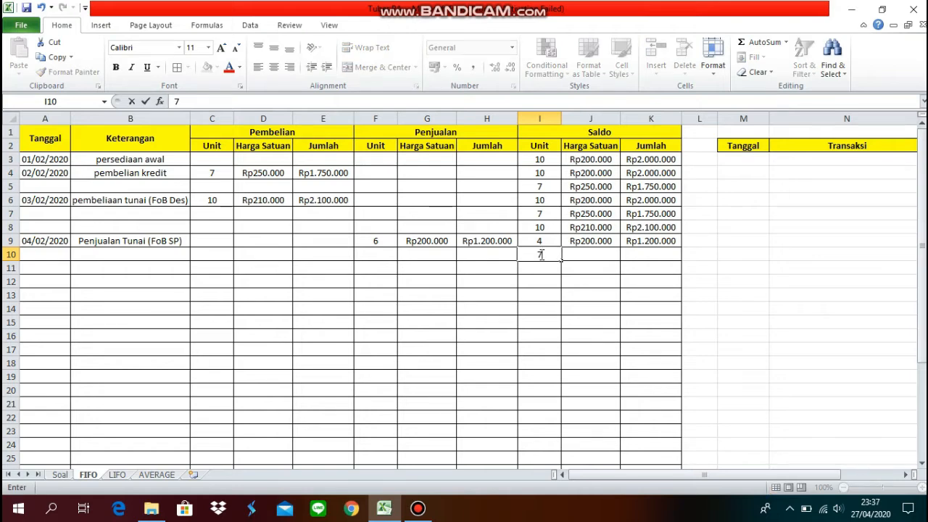
left_click(591, 254)
double_click(591, 254)
type("Rp250")
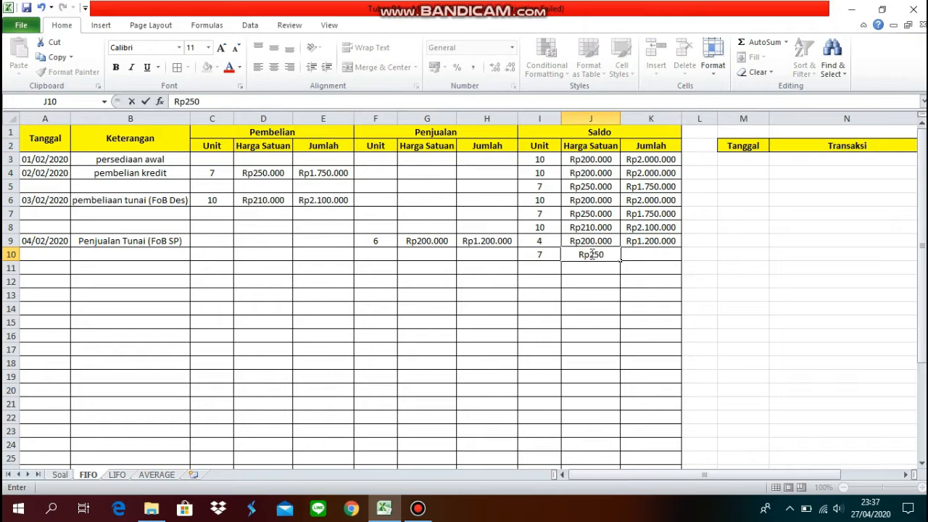
type(".000")
key("Return")
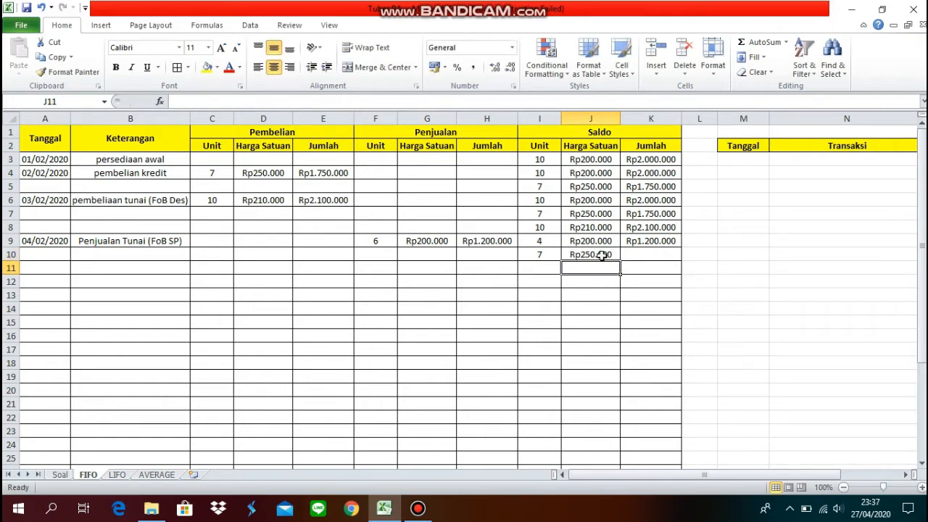
Enter Rp1.750.000 as the Saldo total in row 10.
left_click(627, 257)
type("R")
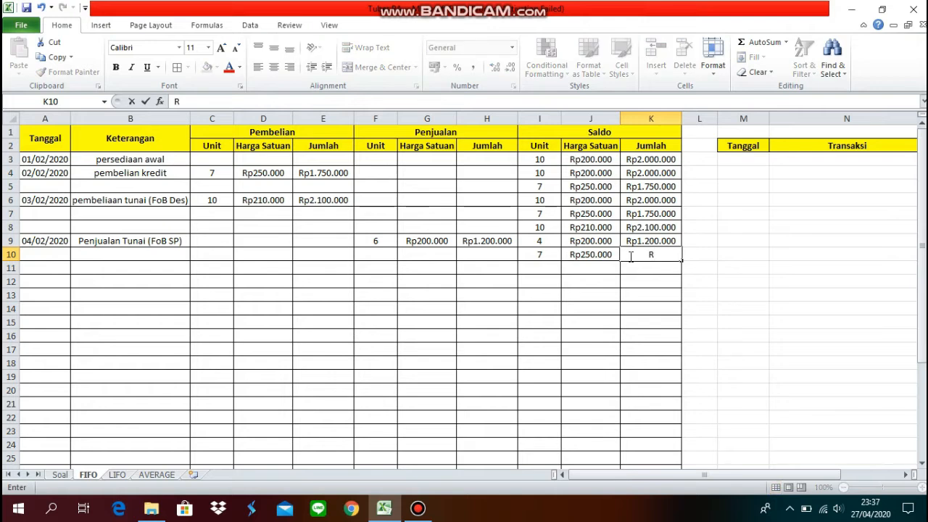
type("p1.")
type("750.")
type("0000")
key("Return")
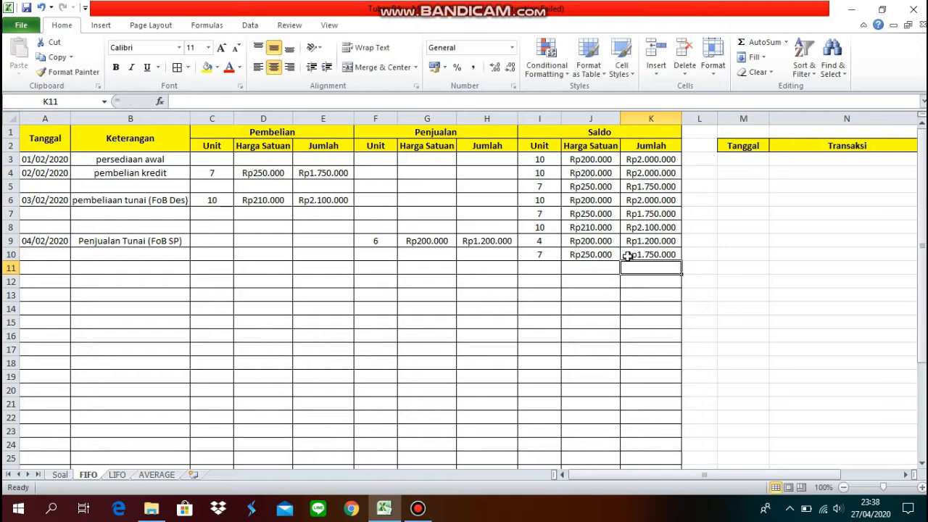
Enter 10 units at a unit price of Rp210.000 in the Saldo columns of row 11.
left_click(548, 265)
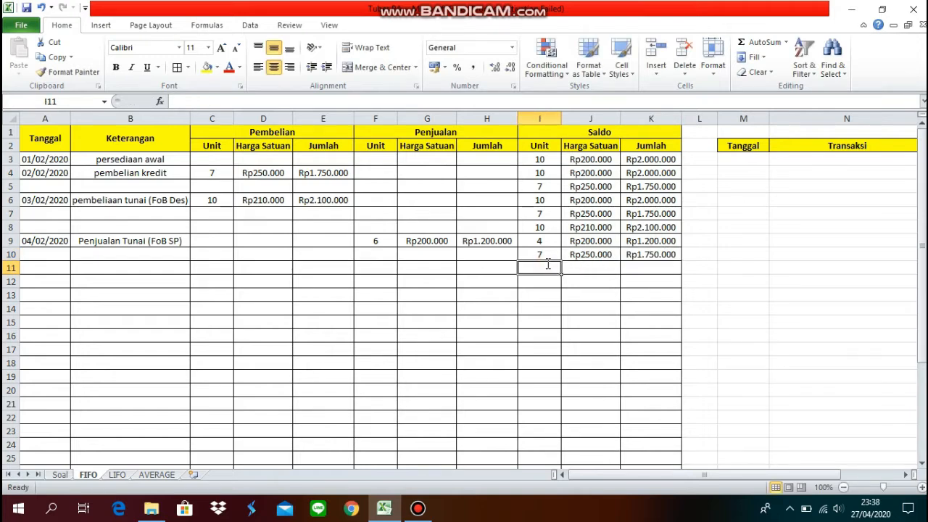
type("10")
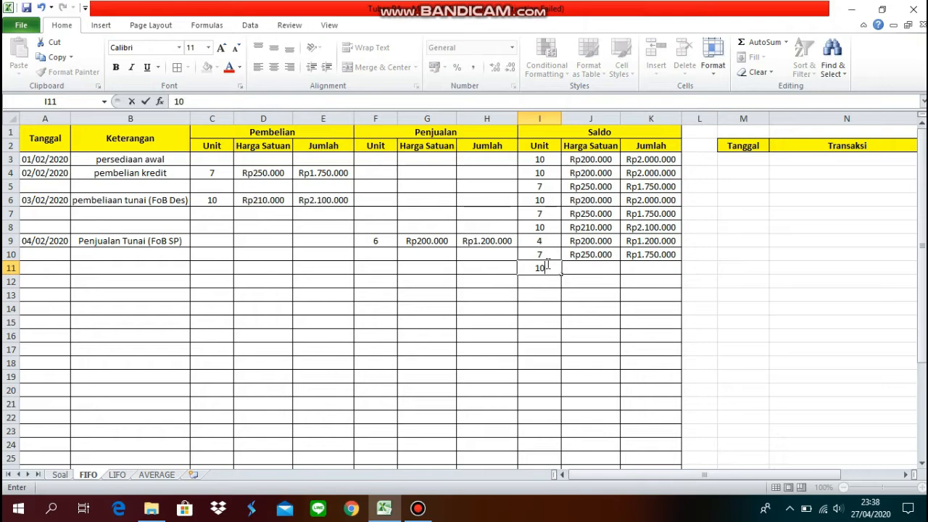
left_click(584, 268)
type("Rp")
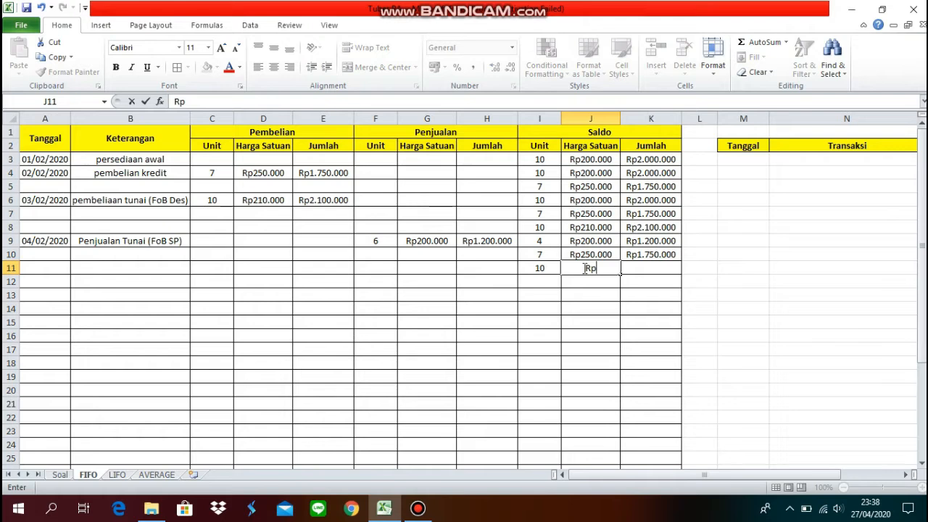
type("210.")
type("0000")
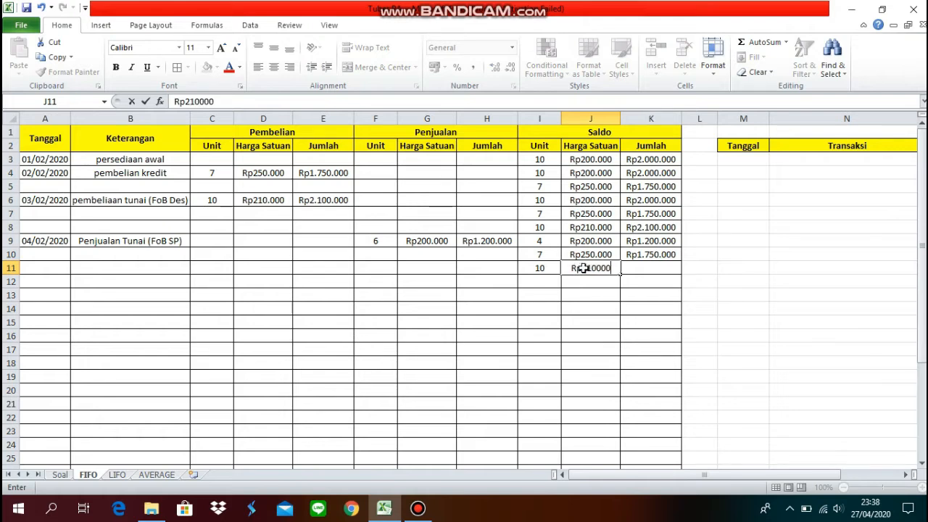
key("Return")
Enter Rp2.100.000 as the Saldo total in row 11.
left_click(632, 268)
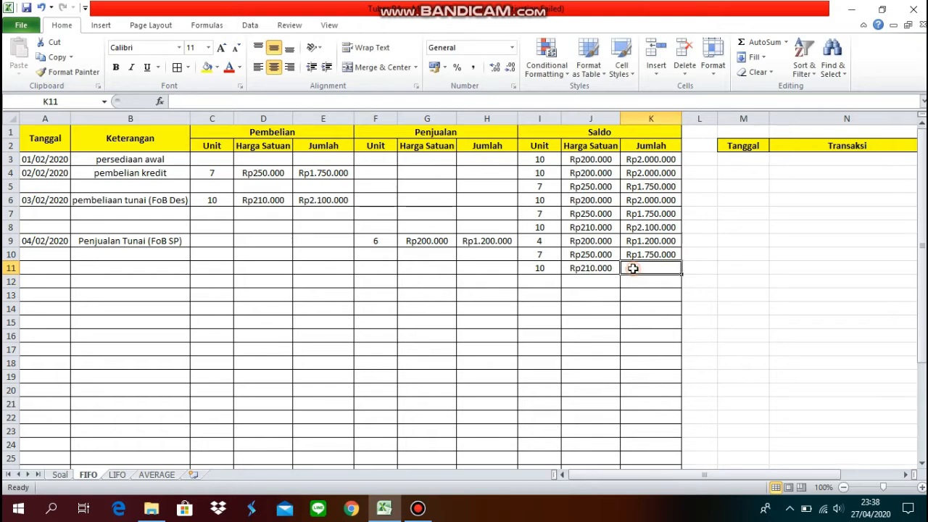
type("Rp2")
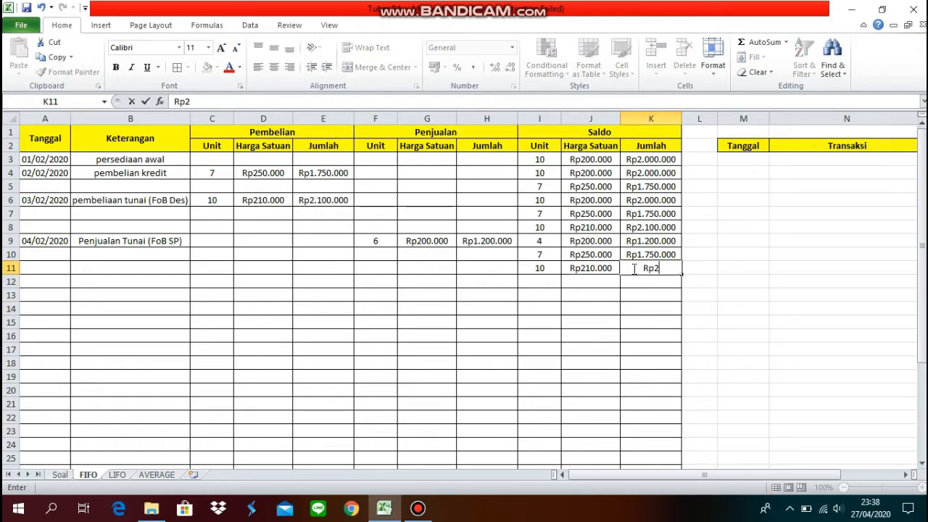
type("100000")
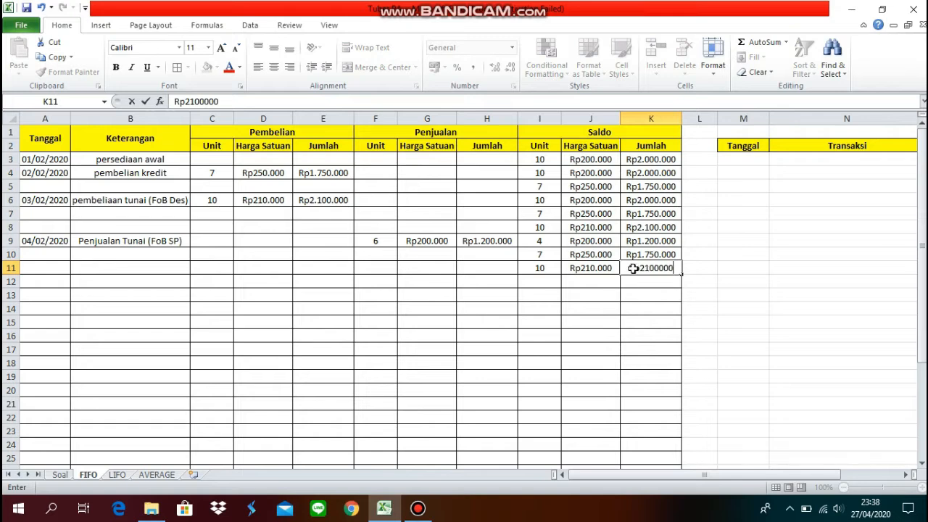
key("Return")
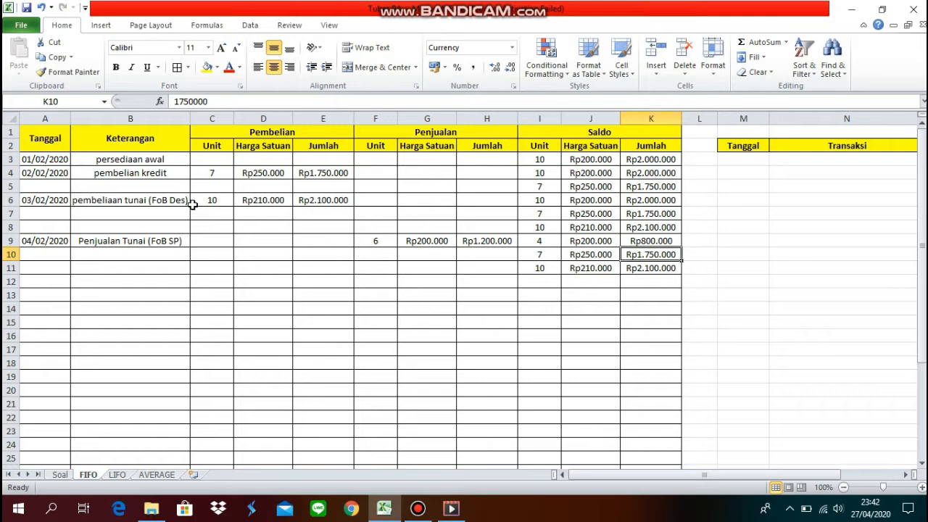
Review the 04/02/2020 cash sale's description and its unit, unit price and total in the Penjualan columns.
left_click(166, 241)
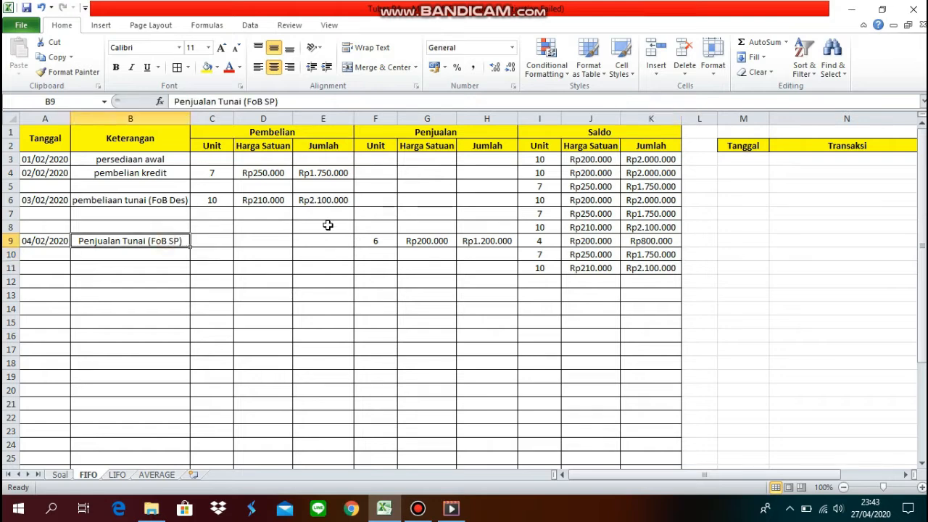
left_click(462, 132)
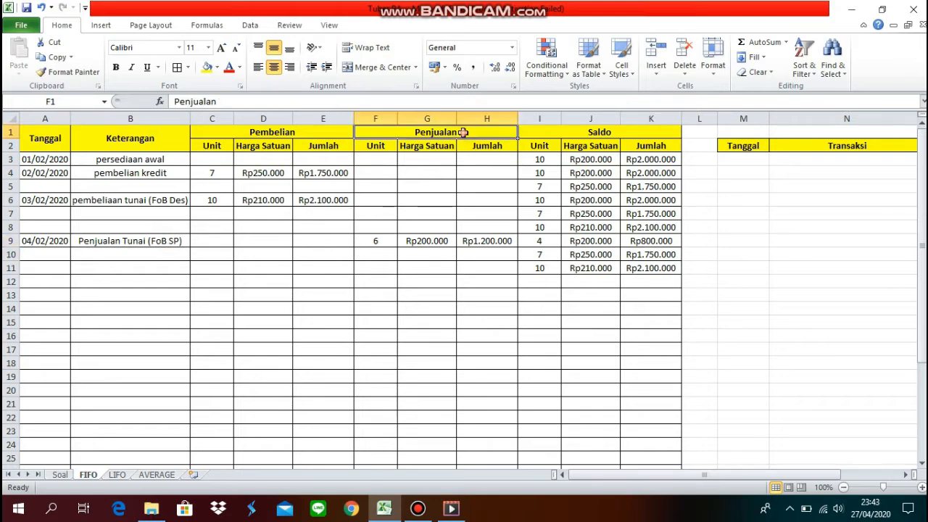
left_click(390, 243)
left_click(421, 241)
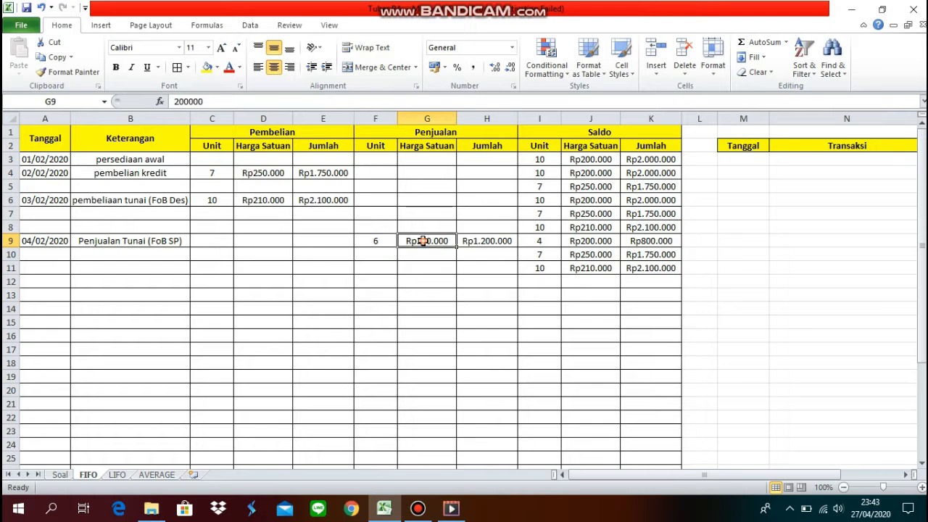
left_click(484, 247)
Check the Saldo units, unit price and total after the 04/02/2020 sale against the 03/02/2020 balance layers.
left_click(533, 244)
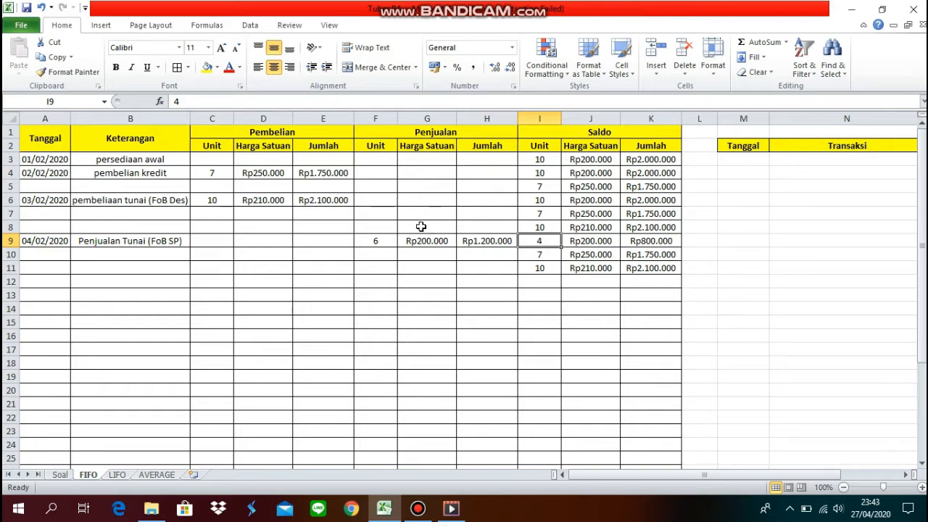
left_click(524, 203)
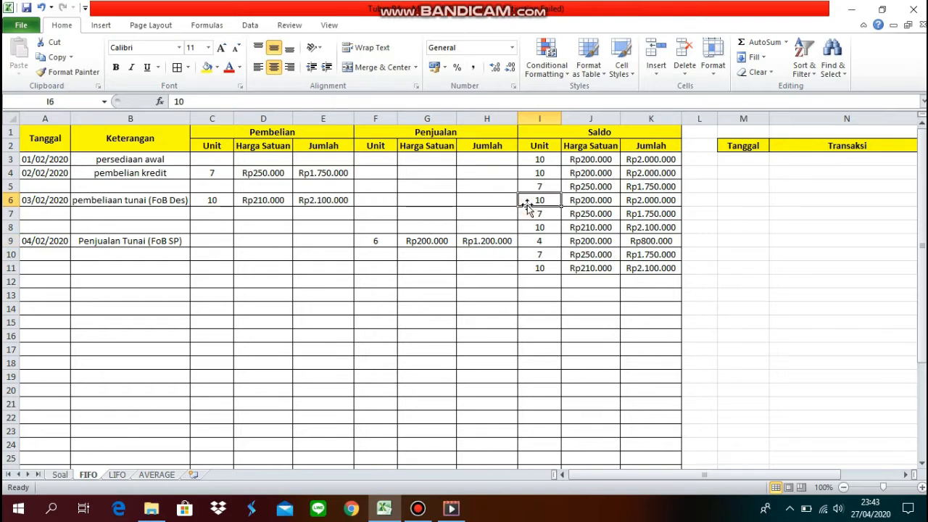
left_click(386, 242)
left_click(535, 245)
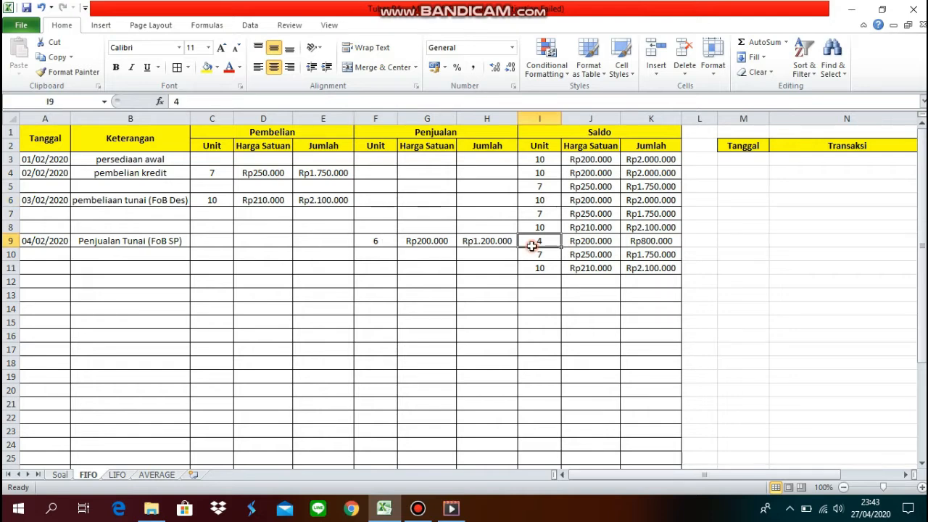
left_click(577, 244)
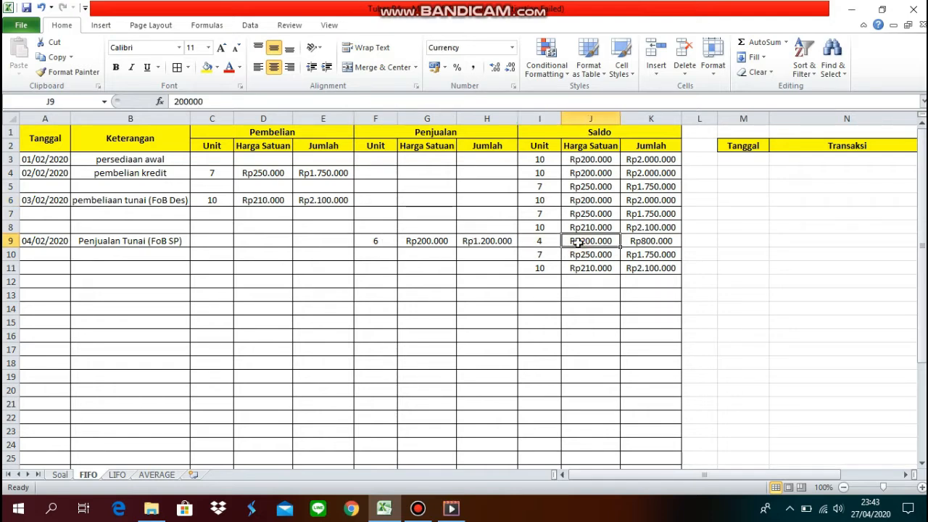
left_click(580, 202)
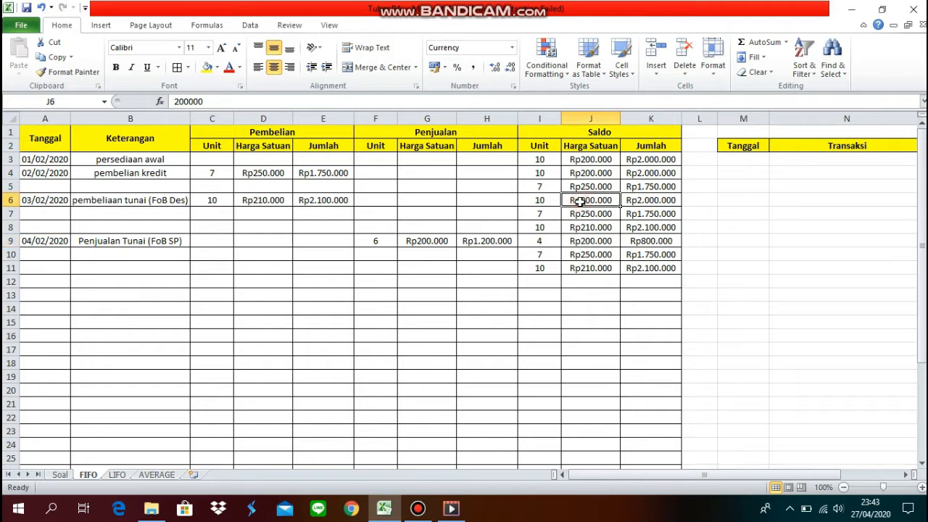
left_click(630, 242)
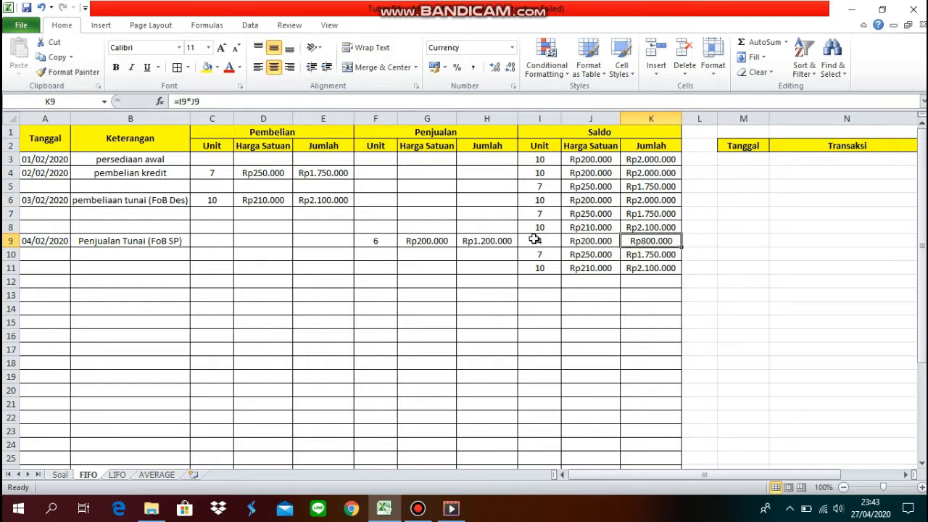
left_click(533, 240)
left_click(593, 243)
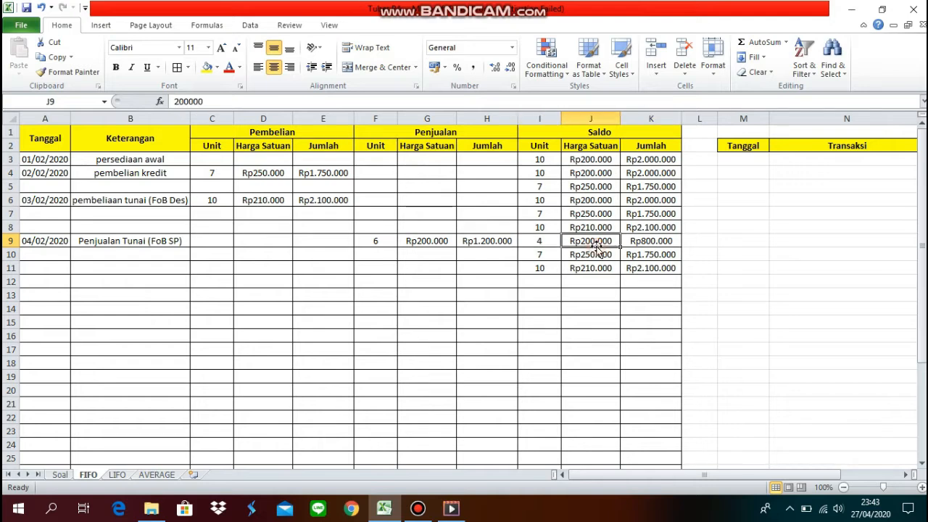
left_click(632, 246)
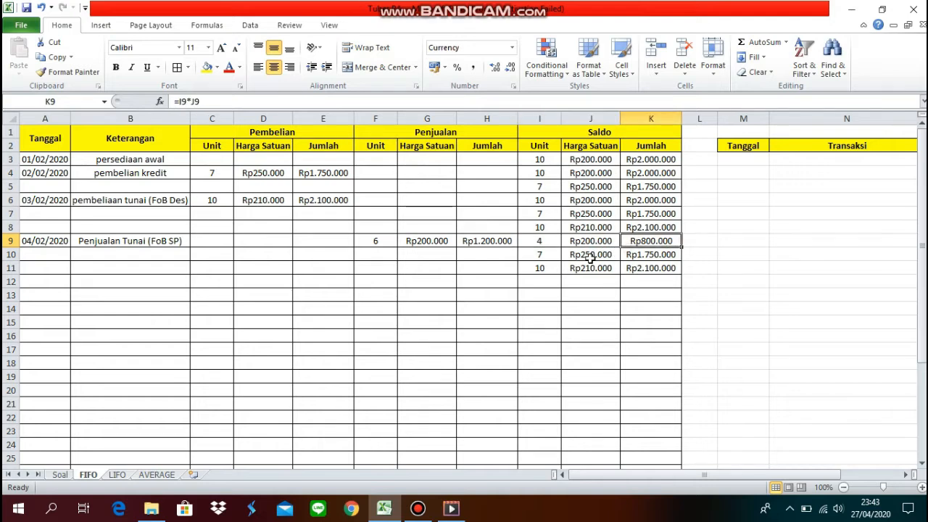
left_click(545, 258)
left_click(545, 265)
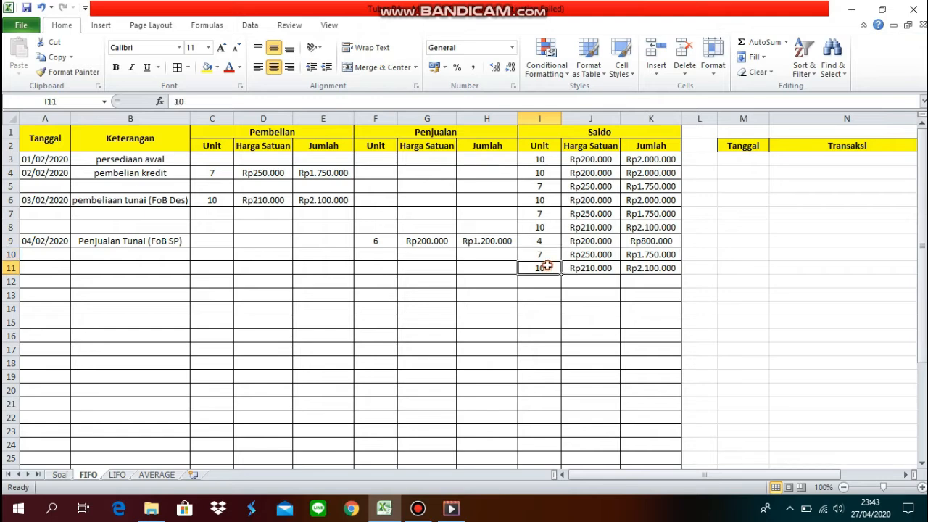
left_click(536, 218)
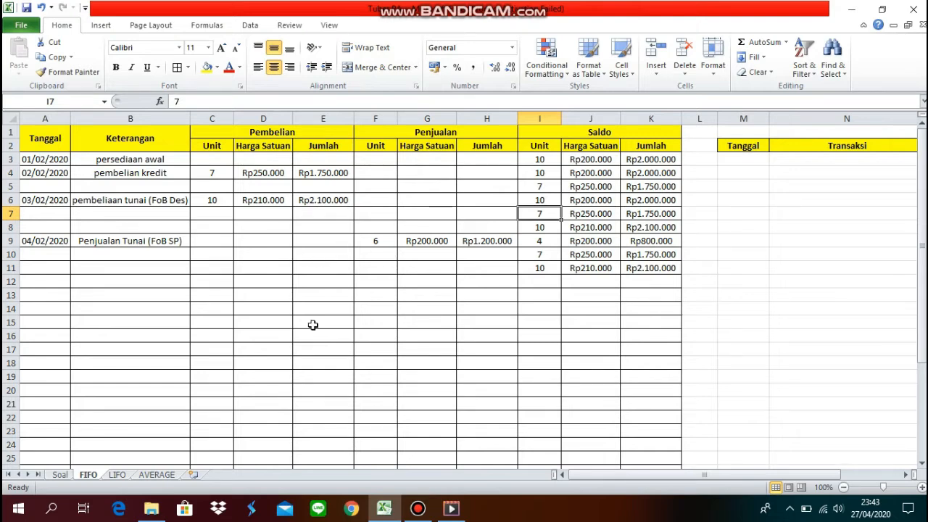
Enter the date 05/02/2020 in the Tanggal column of row 12 and select that row's Keterangan cell.
left_click(426, 282)
key("Left")
key("Left")
key("Left")
key("Left")
key("Left")
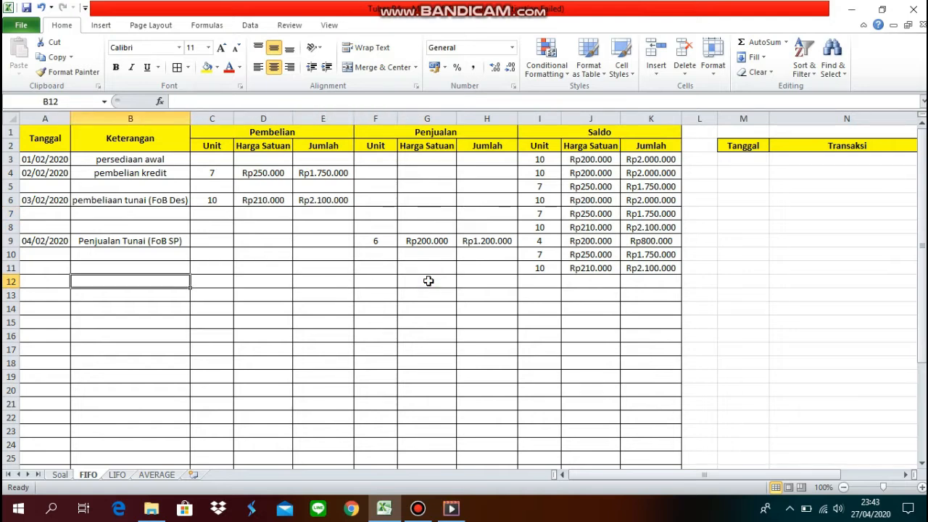
key("Left")
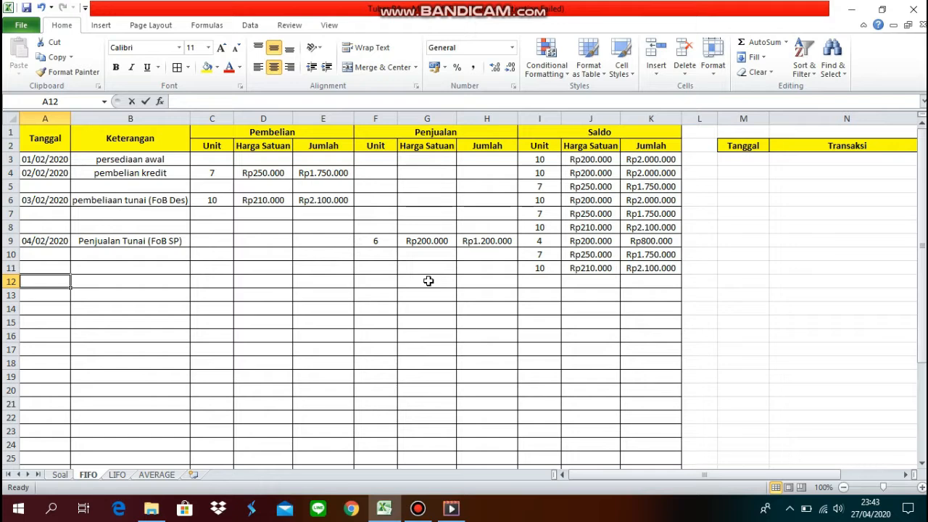
type("05")
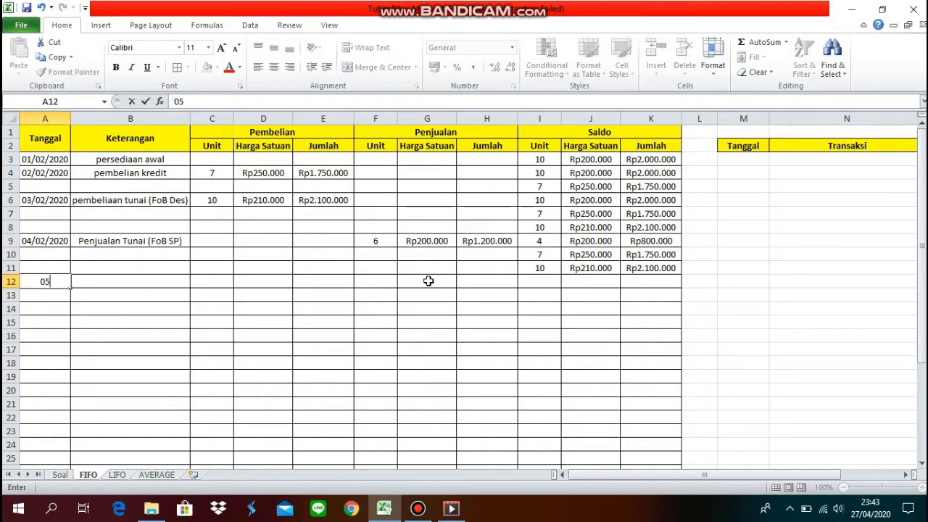
type("/02/2020")
key("Return")
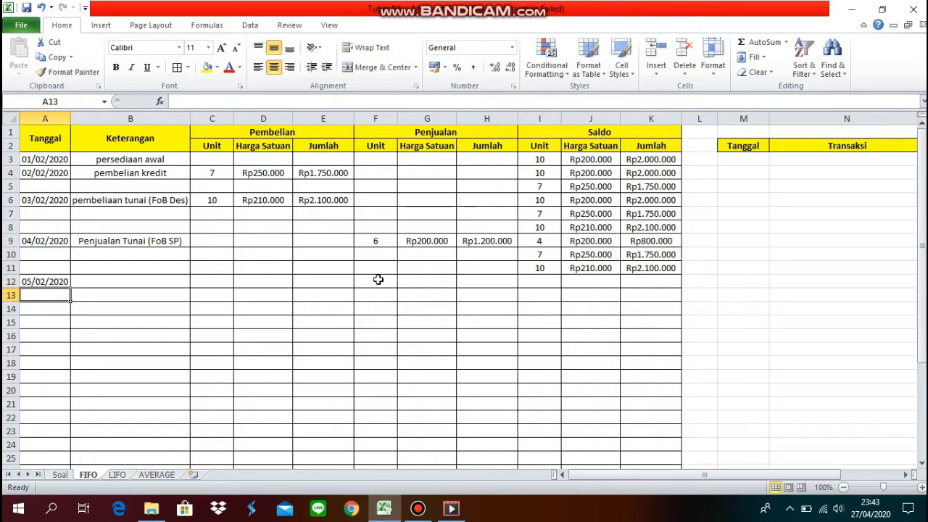
left_click(160, 281)
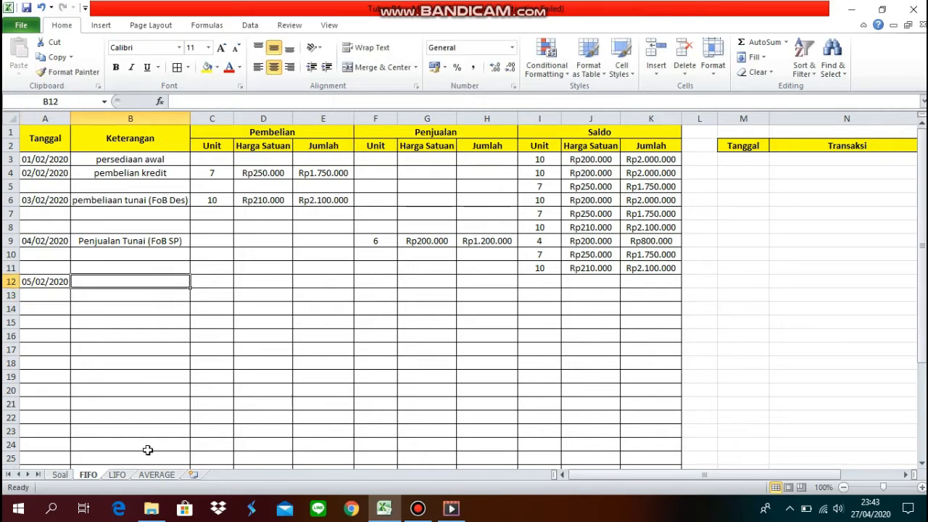
Look up the description and unit count of the 05/02/2020 transaction on the Soal sheet.
left_click(61, 474)
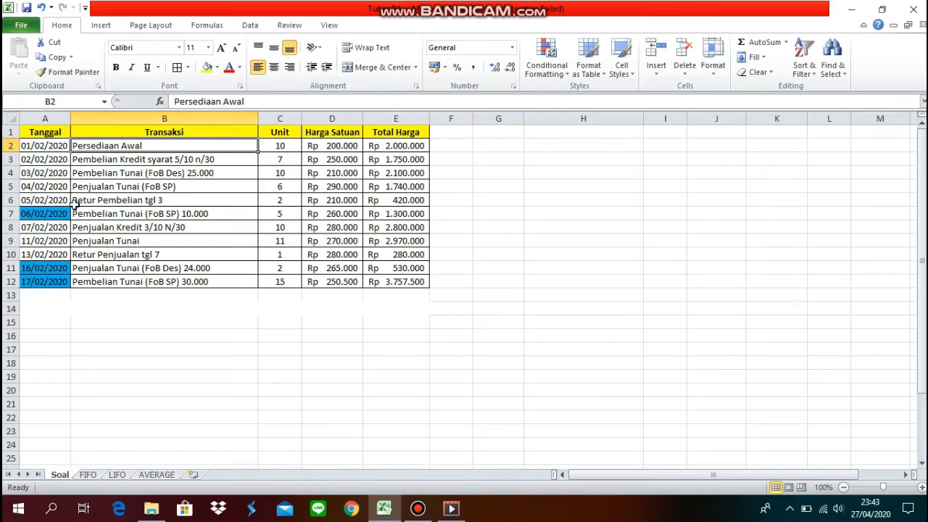
left_click(85, 203)
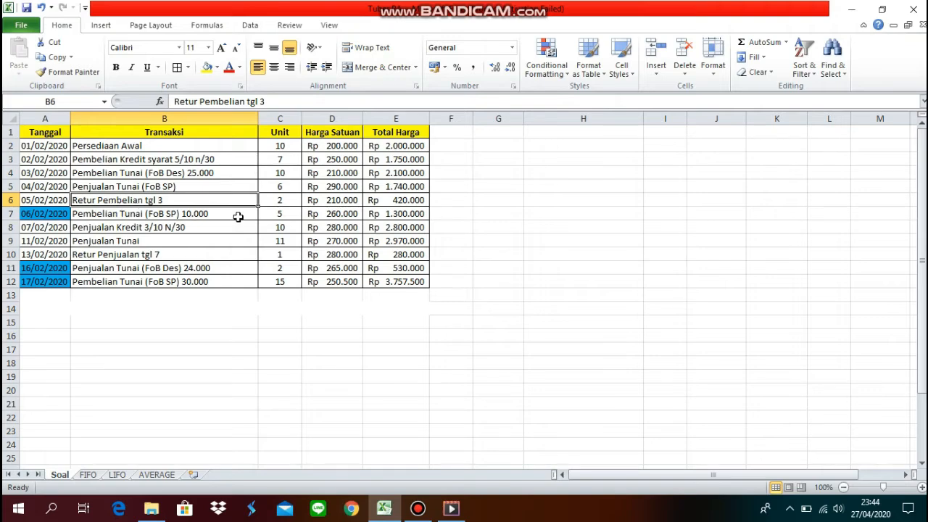
left_click(269, 203)
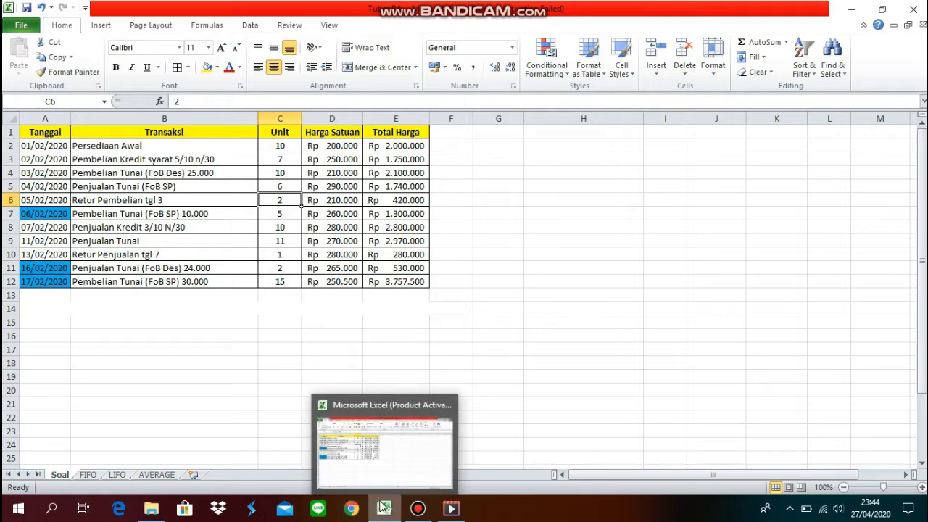
Enter "Retur pembelian tgl 3" as the Keterangan for 05/02/2020 in row 12 of the FIFO sheet.
left_click(88, 474)
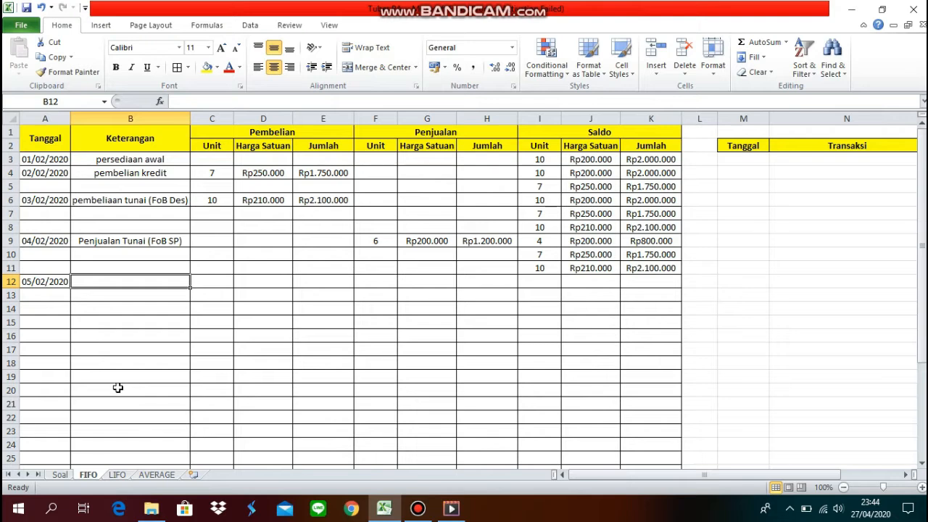
type("Retur pw")
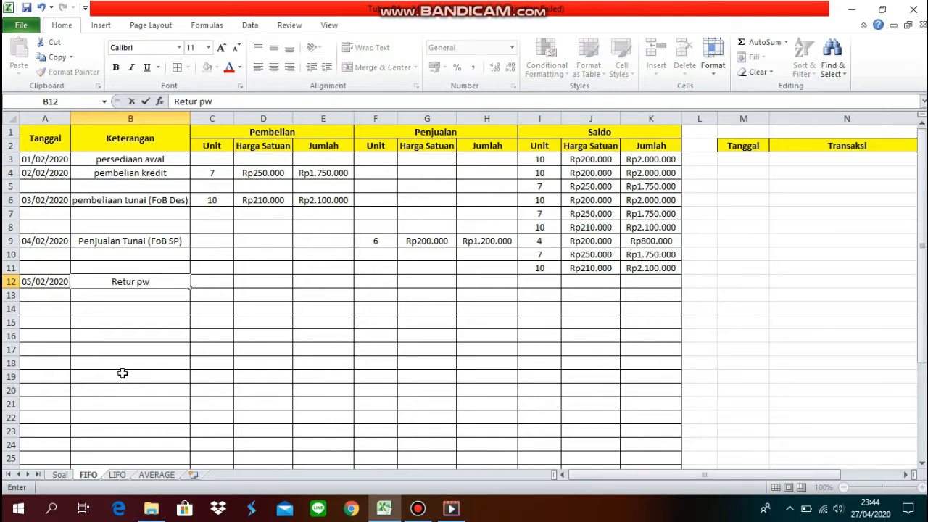
key("BackSpace")
type("embeliaa")
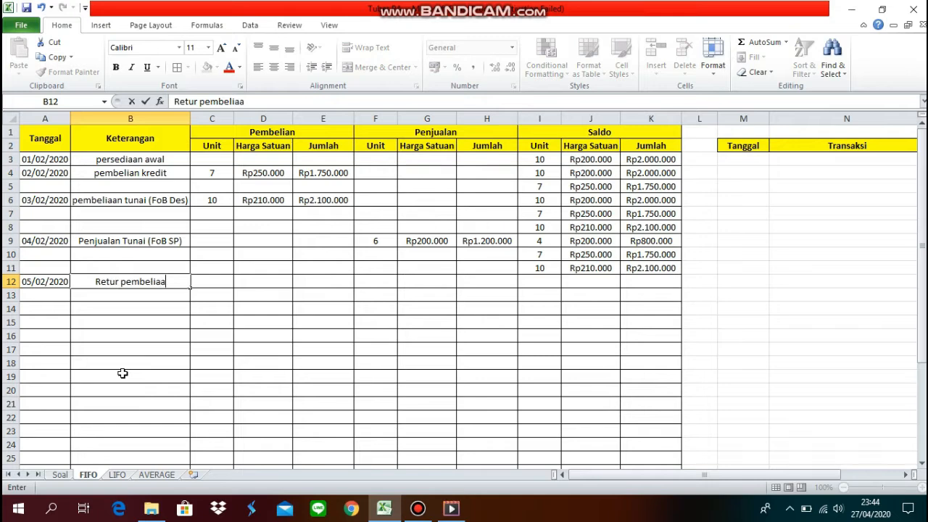
key("BackSpace")
type("n tgl 3")
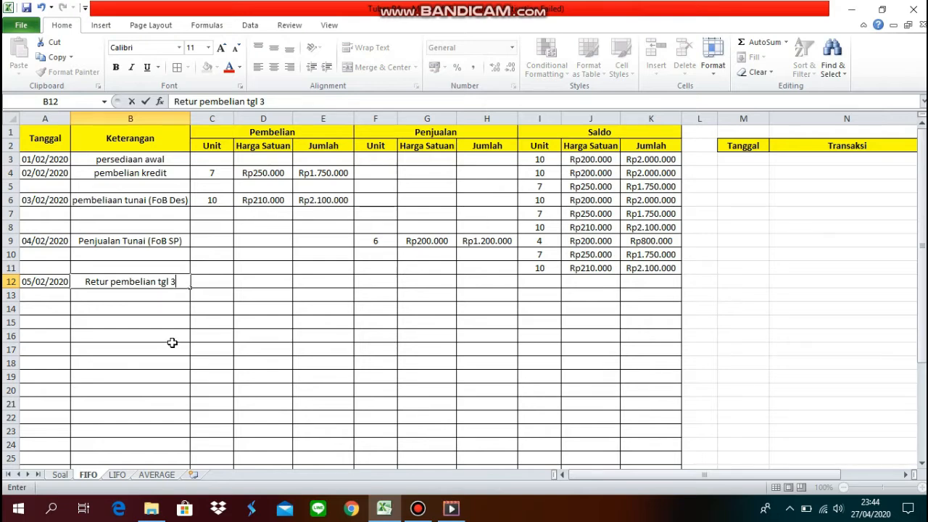
Record the return in row 12's Pembelian columns with -2 units and a unit price of Rp210.000.
left_click(202, 282)
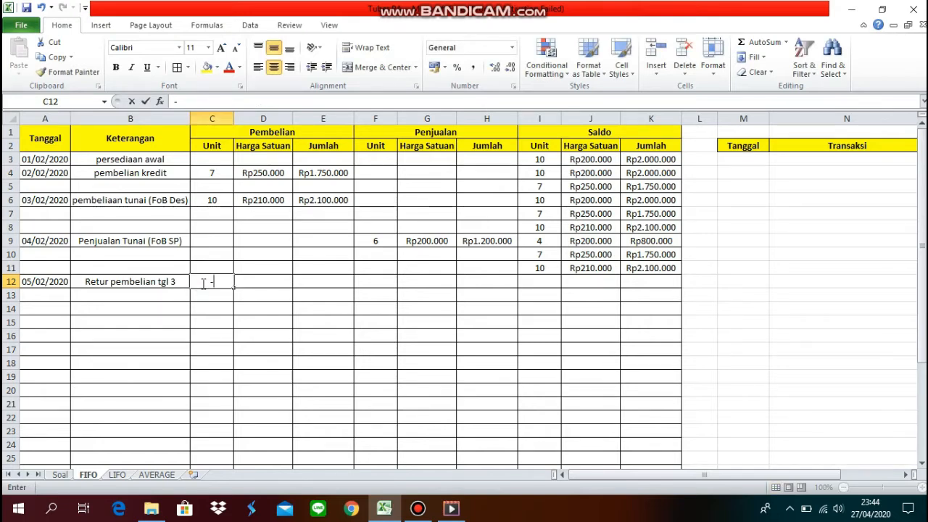
type("-2")
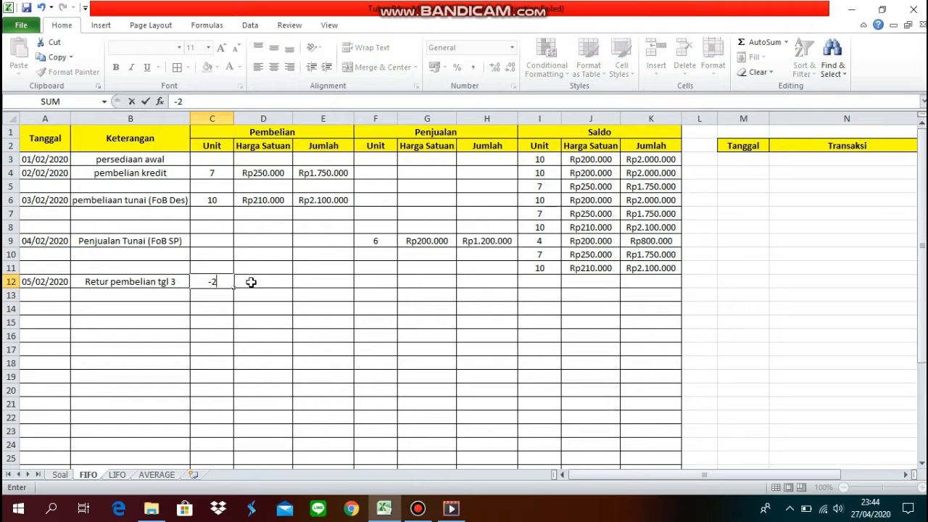
left_click(251, 281)
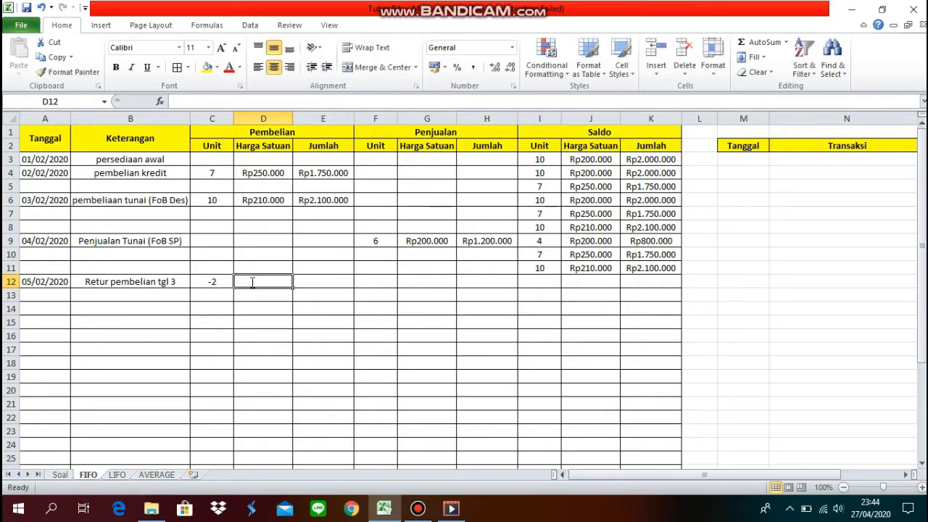
type("Rp")
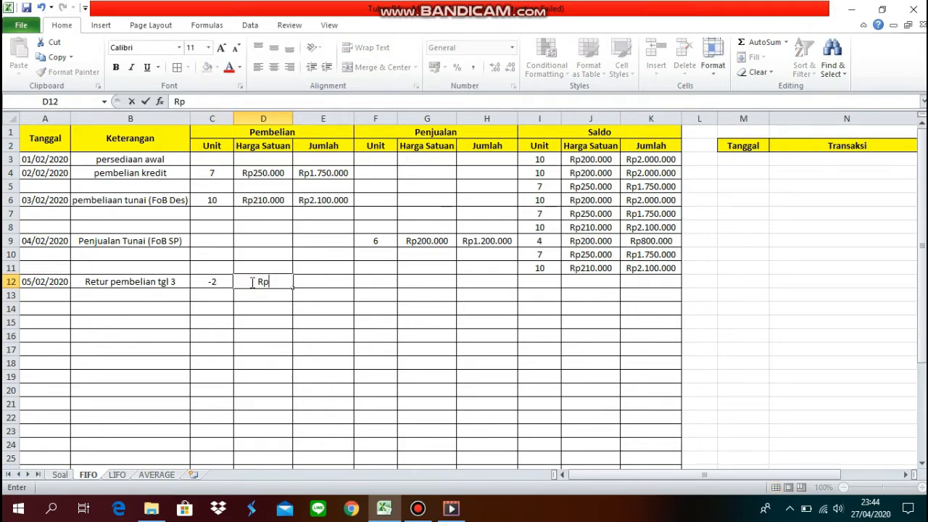
type("210000")
key("Return")
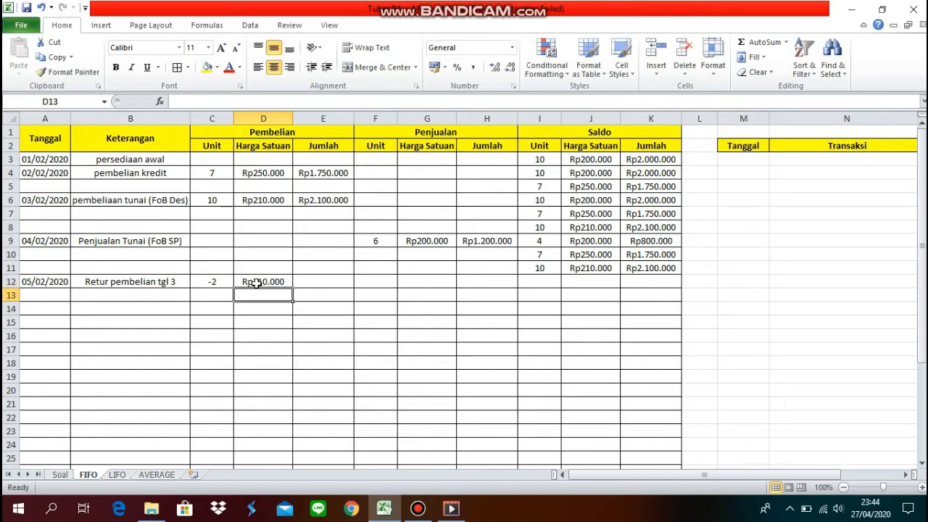
Enter -Rp420.000 as the Pembelian total for the purchase return in row 12.
left_click(323, 282)
type("-")
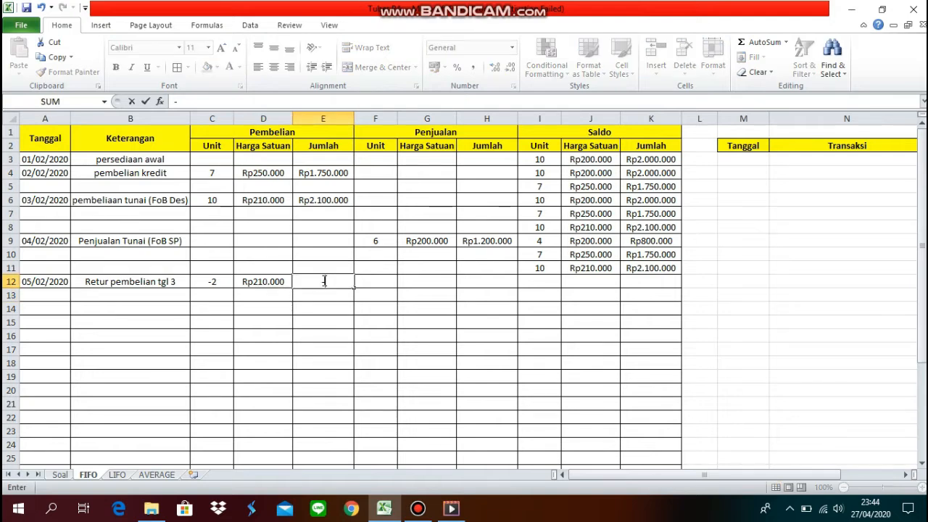
type("Rp")
type("420.")
type("0000")
key("Return")
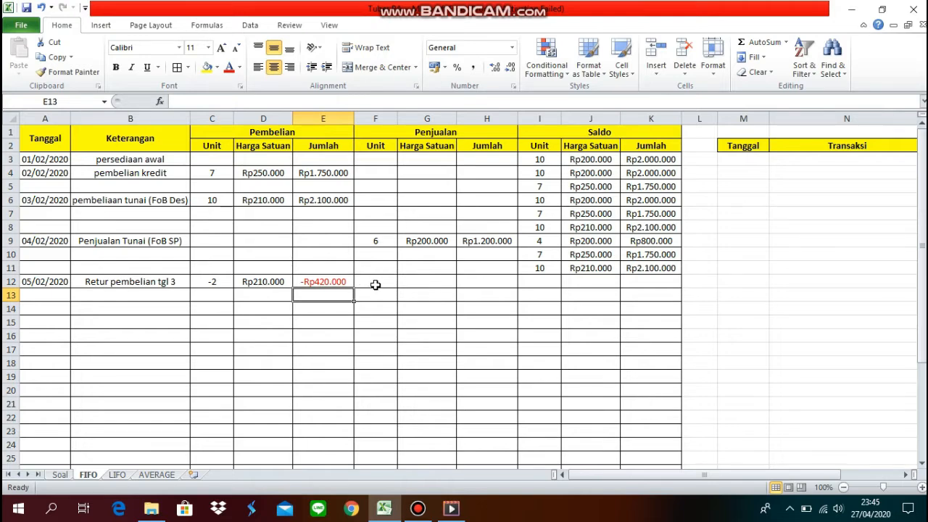
Fill in the first Saldo layer in row 12 with 4 units at Rp200.000, totalling Rp800.000.
left_click(537, 282)
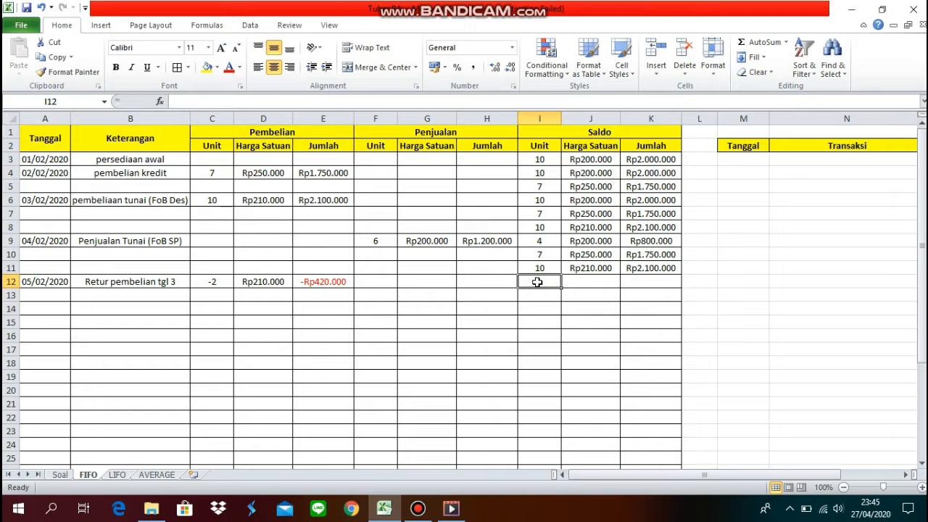
type("4")
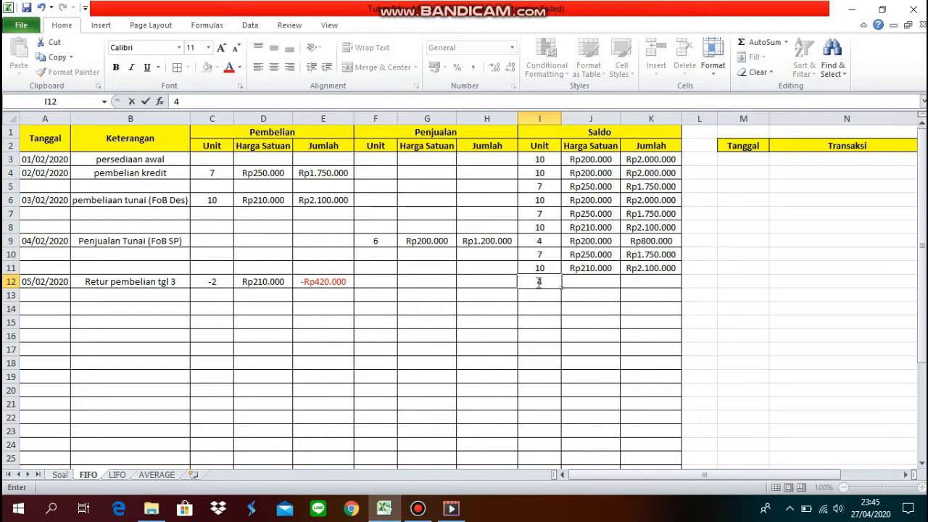
left_click(578, 284)
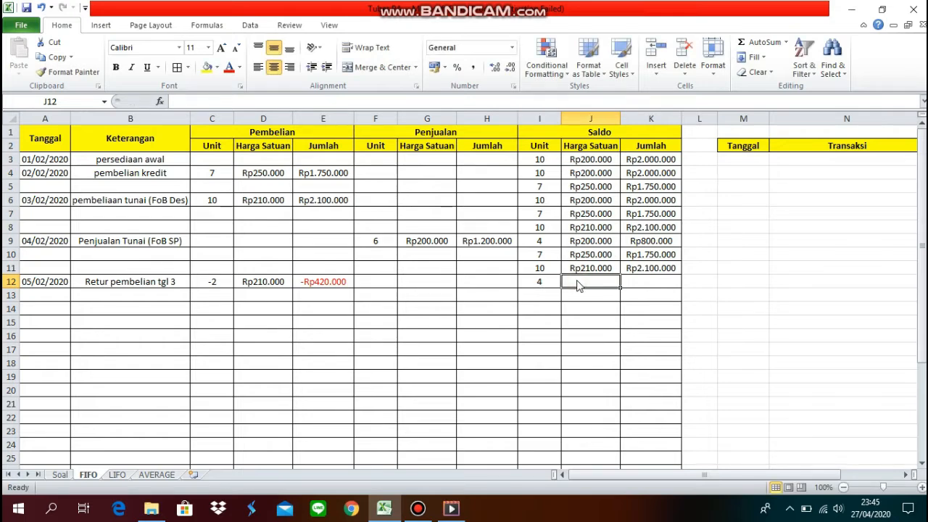
type("Rp200")
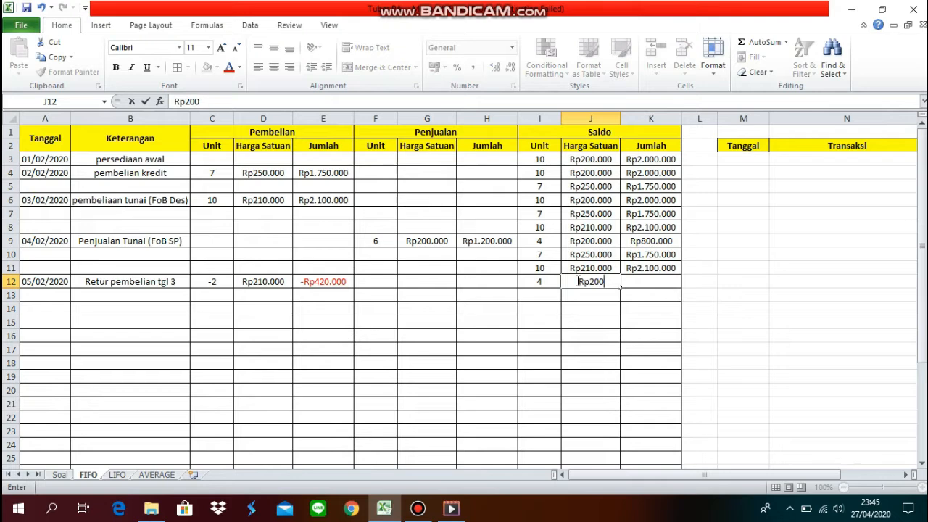
type(".000")
key("Return")
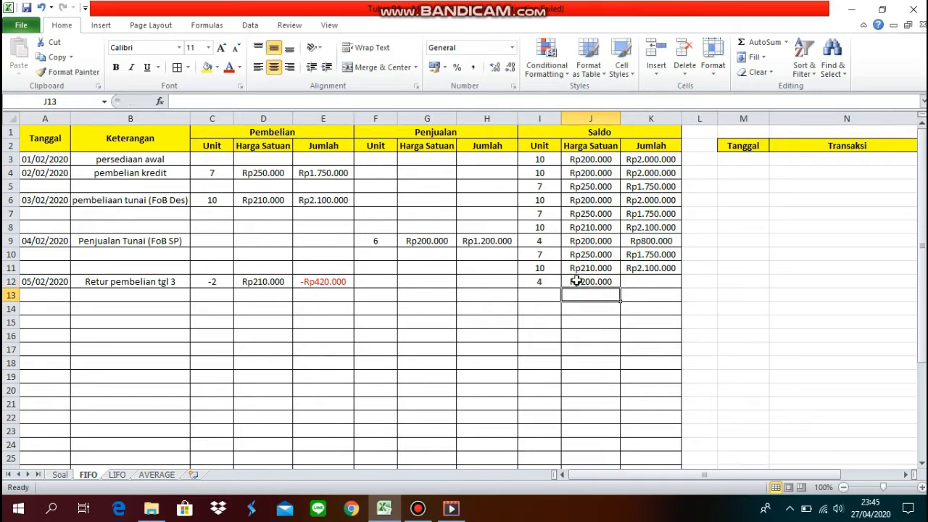
left_click(628, 282)
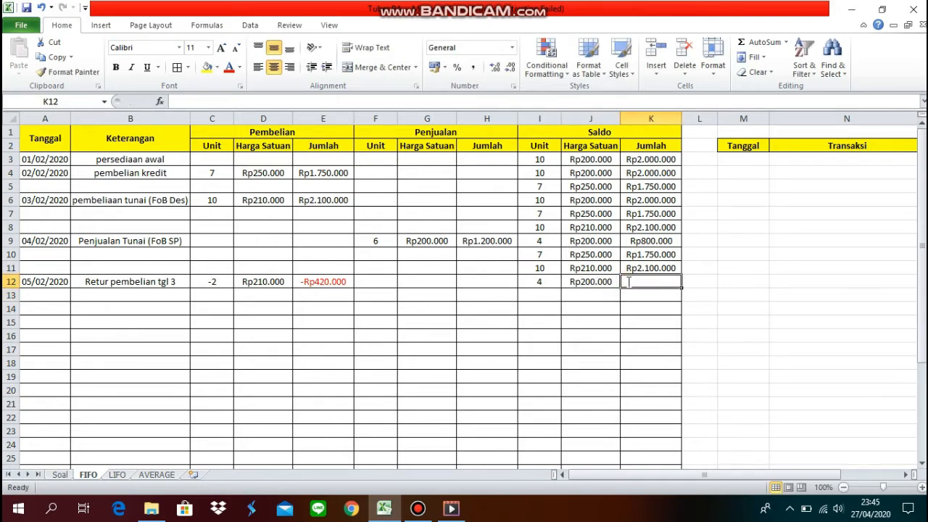
type("Rp")
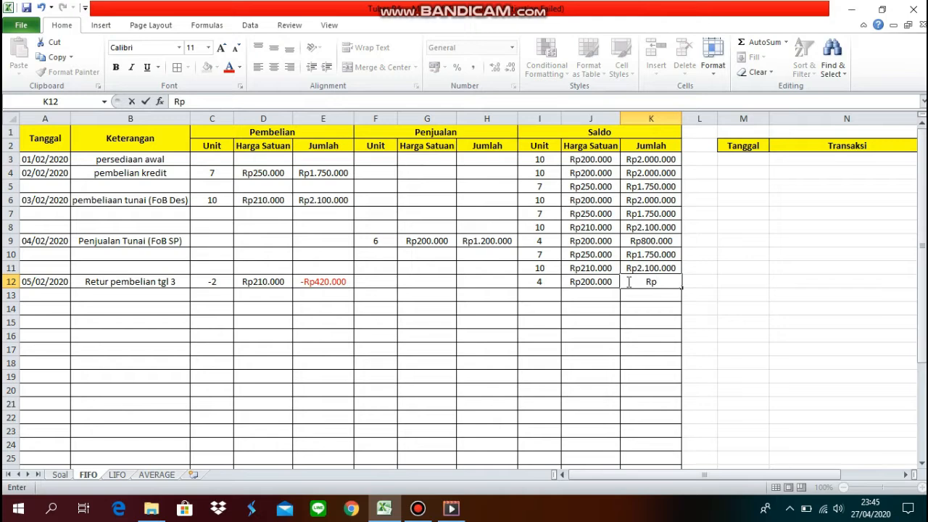
type("800000")
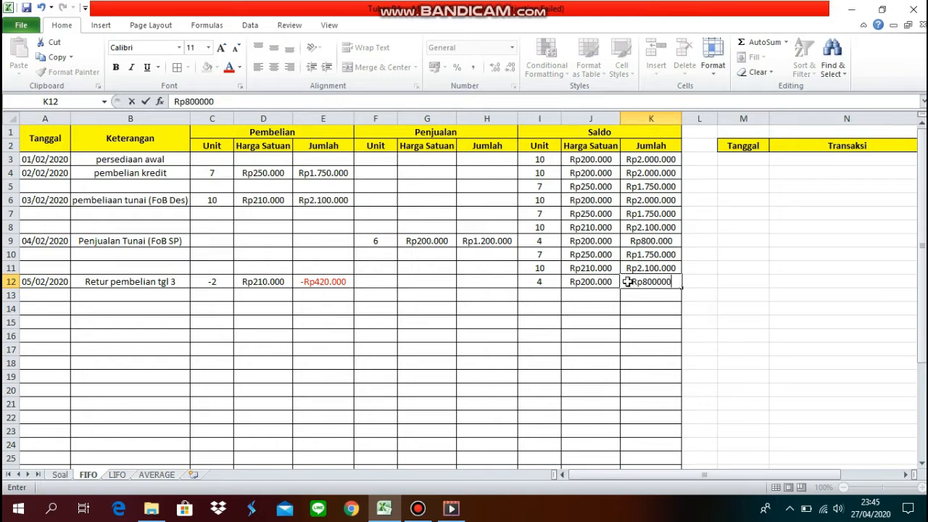
key("Return")
Fill in the second Saldo layer in row 13 with 7 units at Rp250.000, totalling Rp1.750.000.
left_click(553, 292)
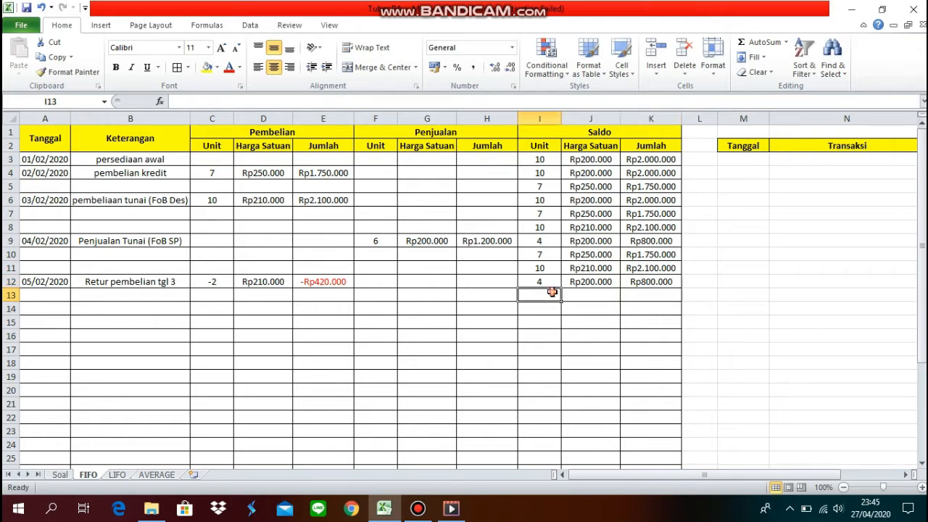
type("7")
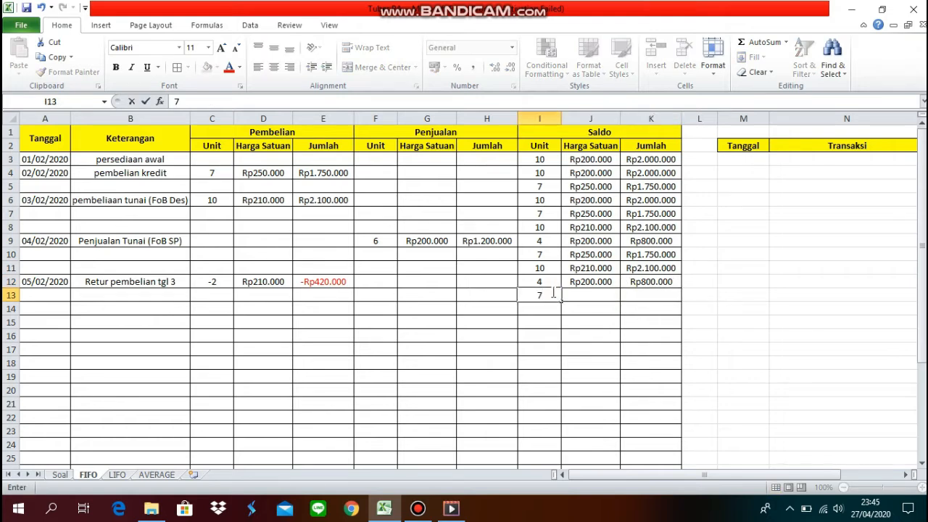
key("Tab")
type("Rp")
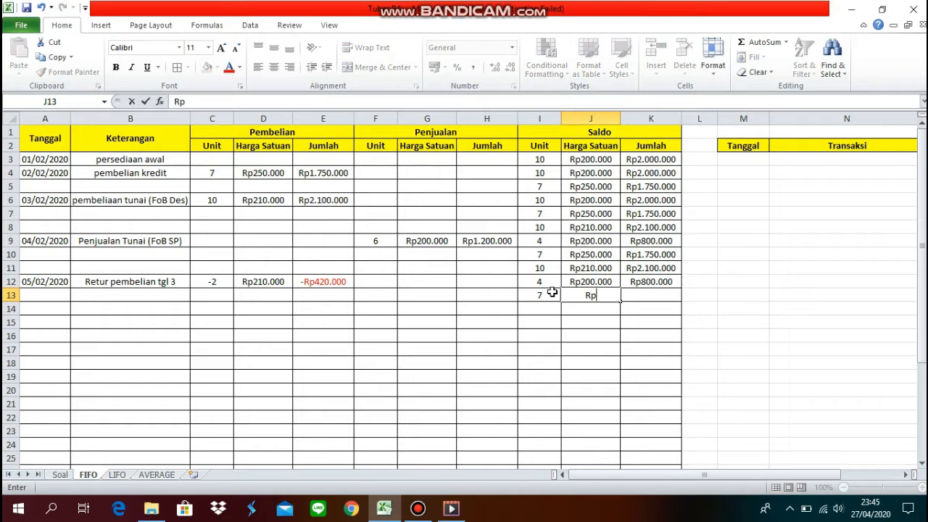
type("250.000")
key("Return")
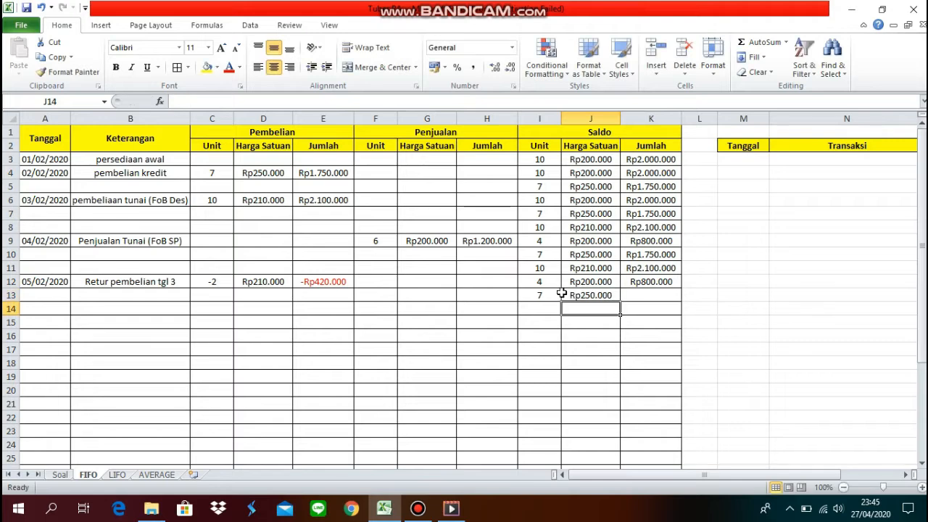
left_click(626, 295)
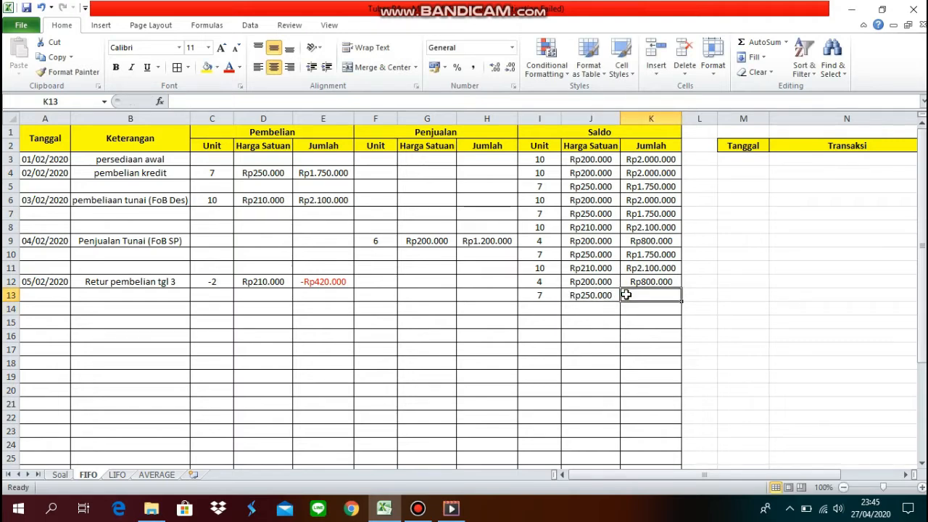
type("R")
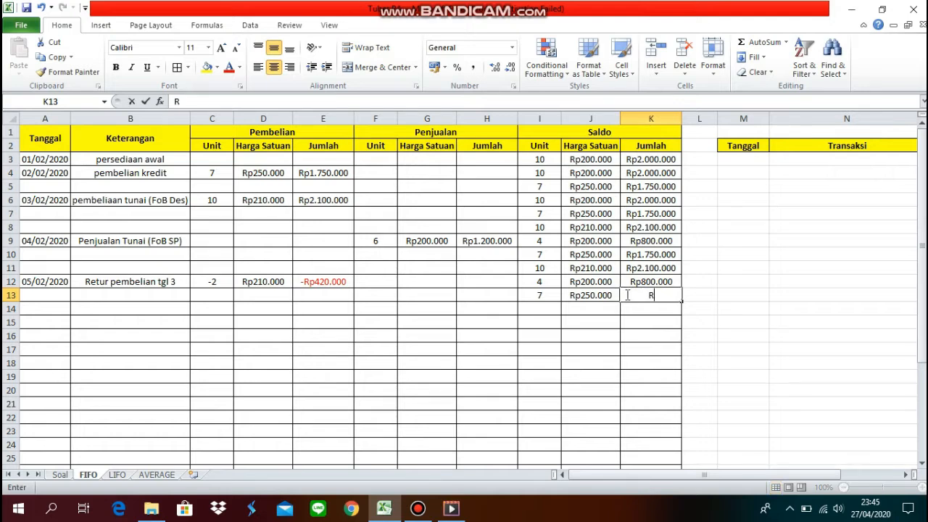
type("p1")
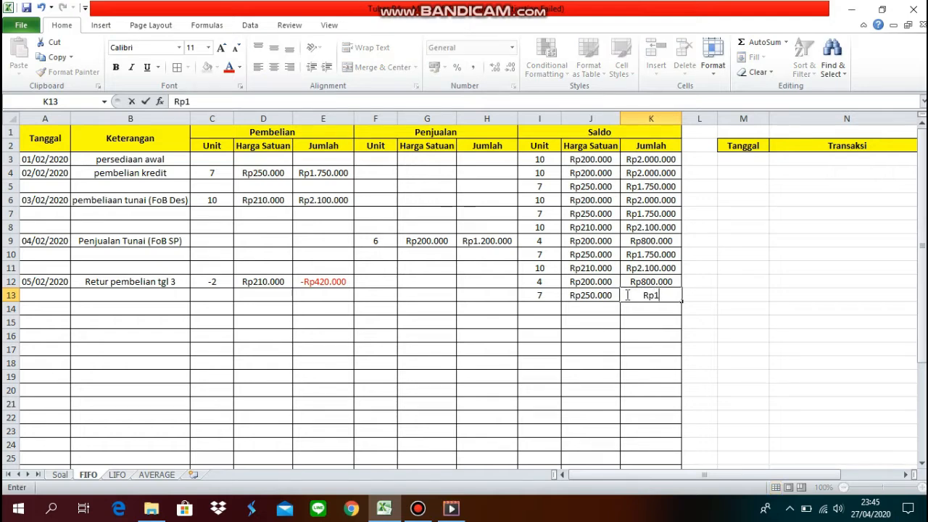
type(".750.000")
key("Return")
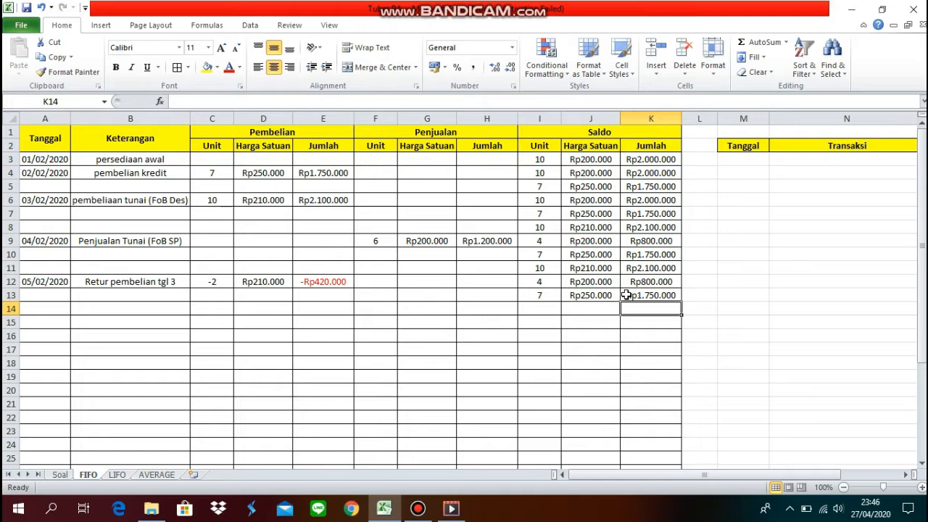
Enter 8 units and a unit price of Rp210.000 for the third Saldo layer in row 14.
left_click(548, 308)
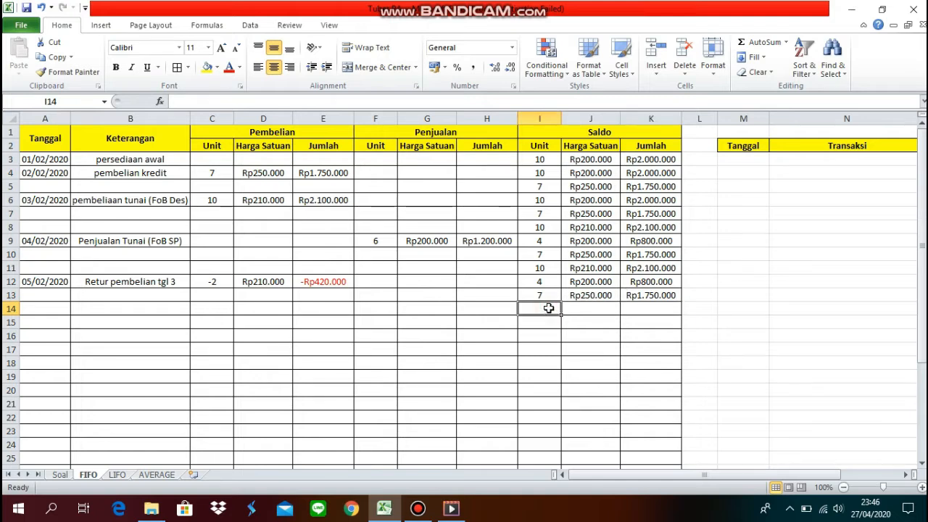
type("8")
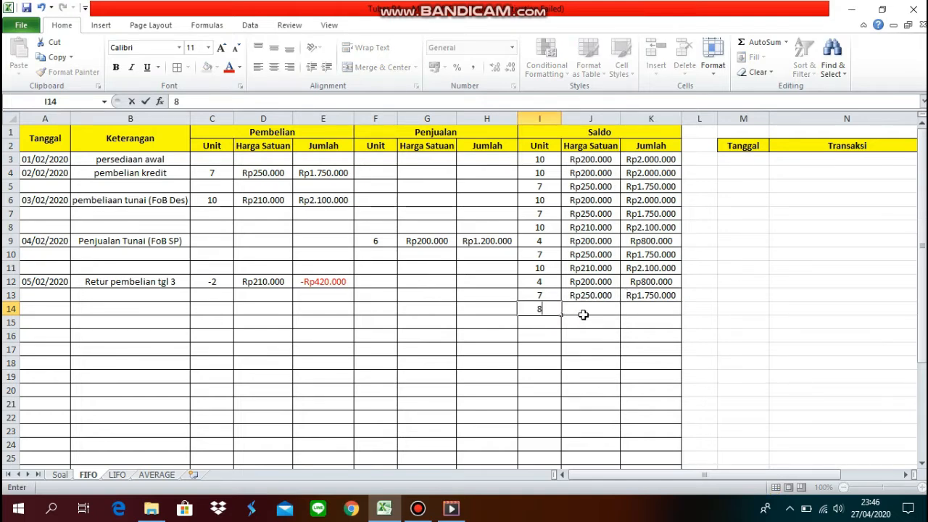
left_click(607, 308)
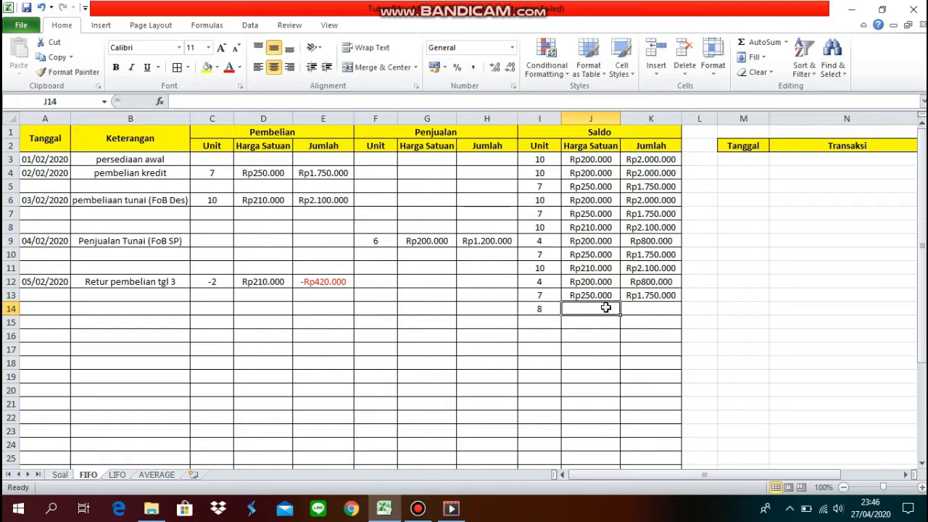
type("Rp")
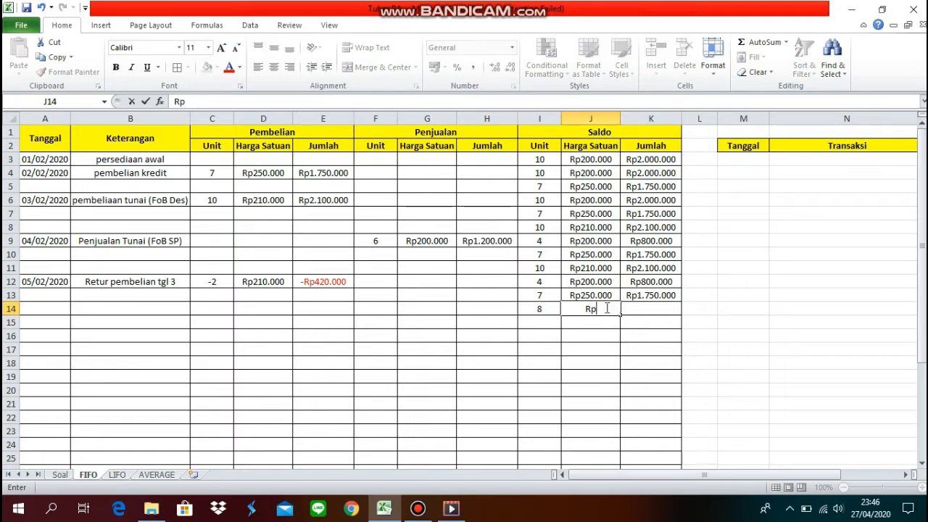
type("210.00")
key("BackSpace")
key("BackSpace")
key("BackSpace")
type("000")
key("Return")
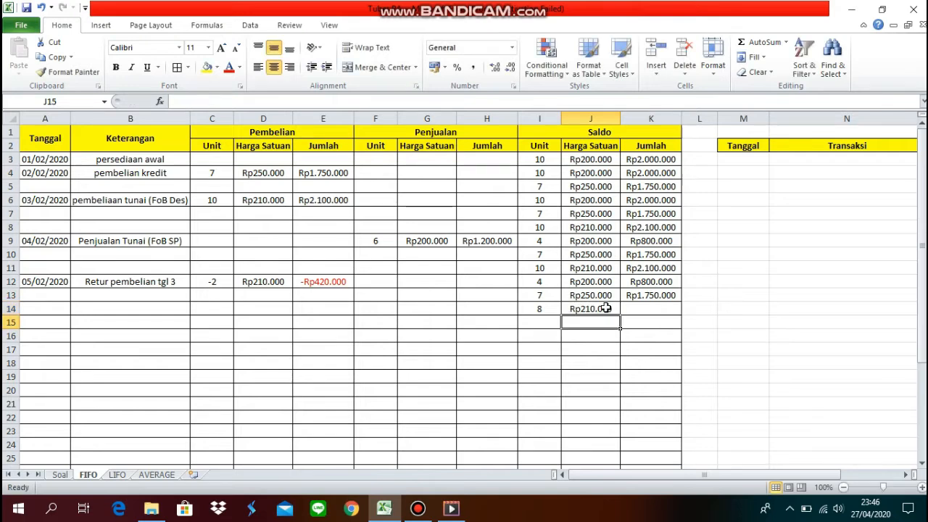
Calculate the Jumlah of the third Saldo layer in K14 by multiplying its units by its unit price with =I14*J14.
left_click(628, 312)
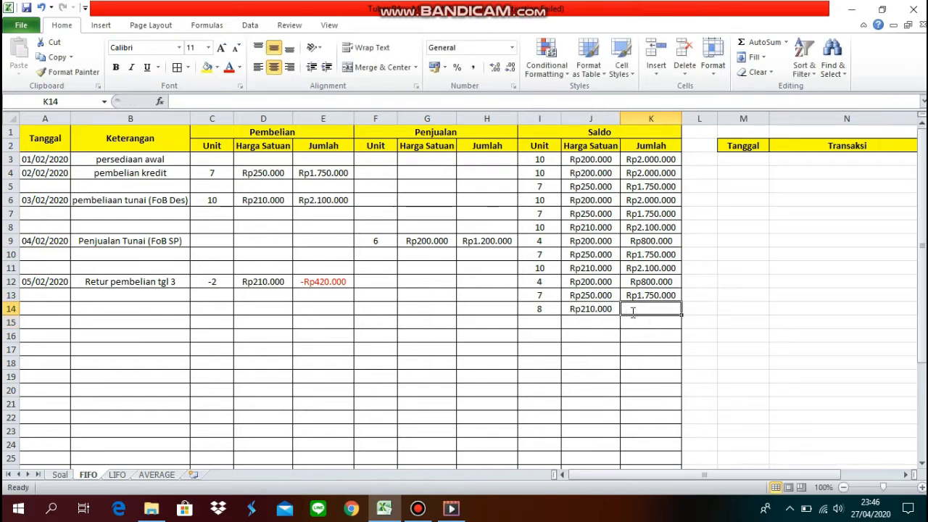
type("Rp")
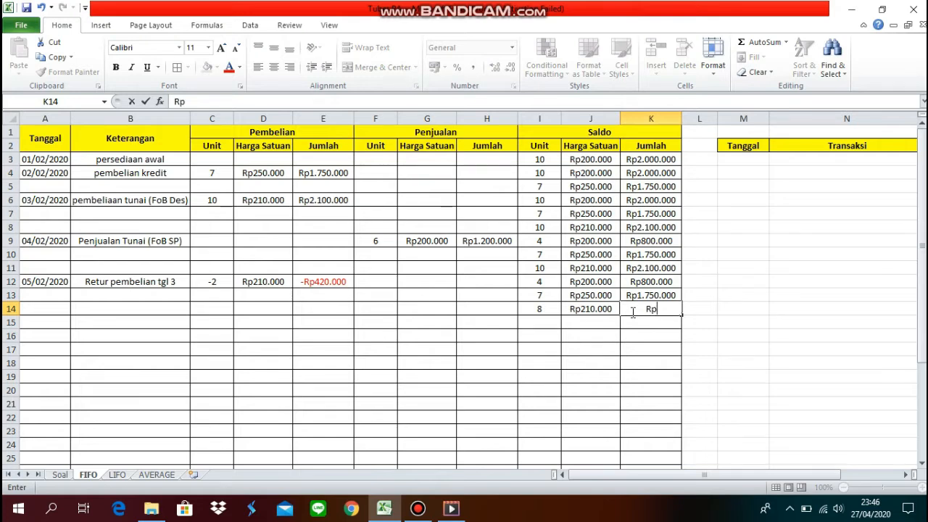
type("1687")
key("BackSpace")
key("BackSpace")
key("BackSpace")
key("BackSpace")
key("BackSpace")
key("BackSpace")
type("=")
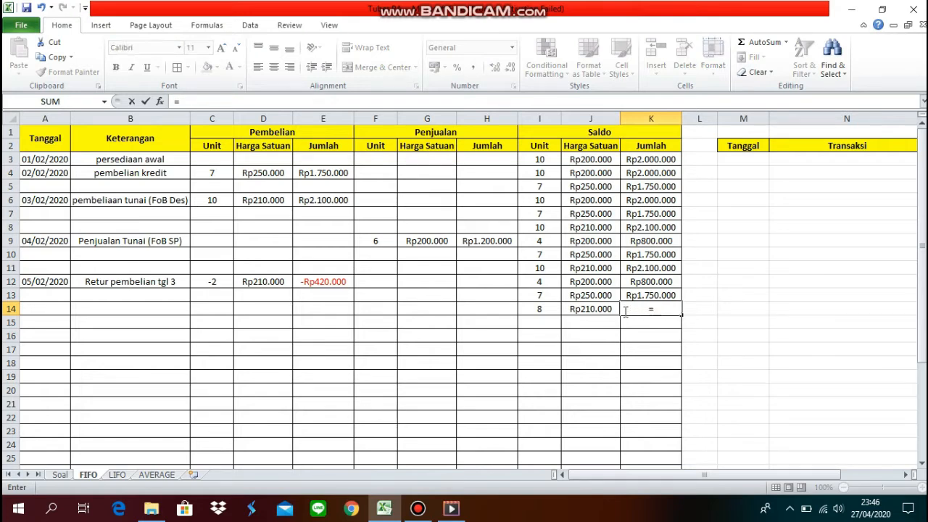
left_click(555, 309)
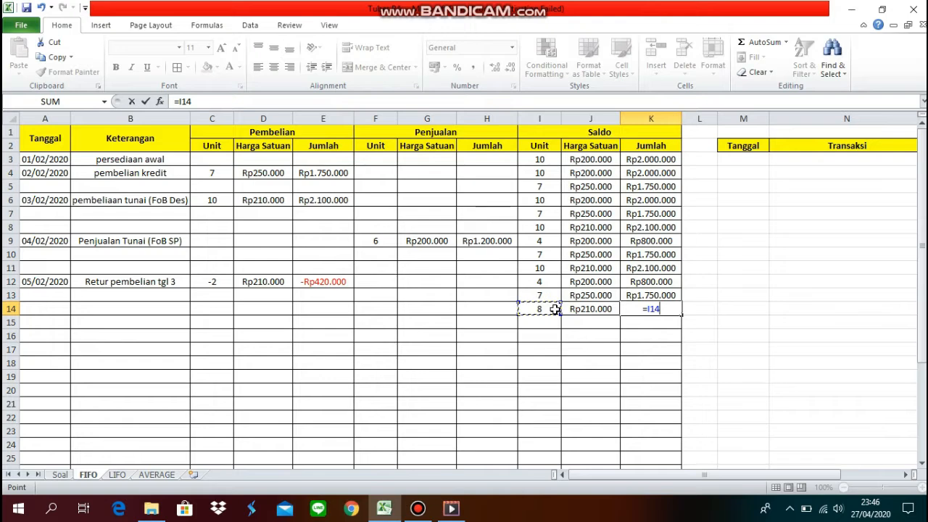
type("*")
left_click(593, 309)
key("Return")
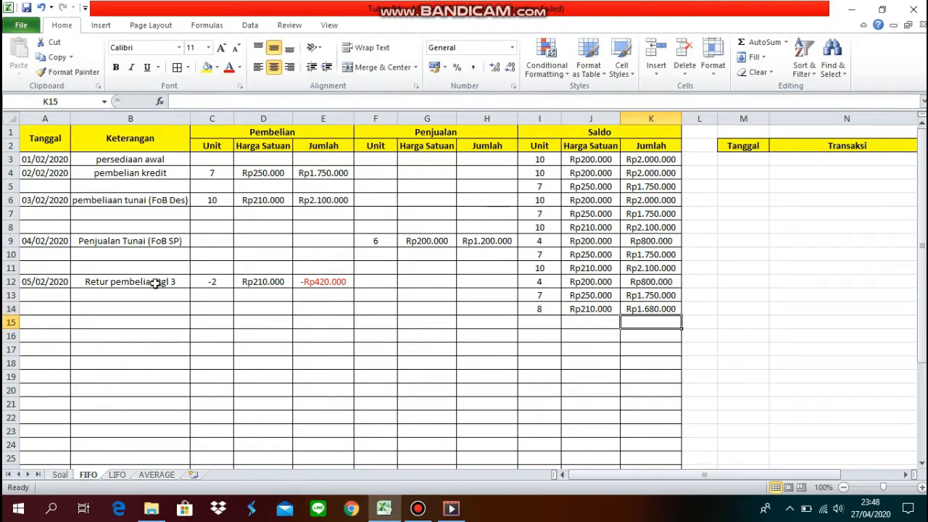
Review the purchase return entry in row 12 and compare its Saldo layers in rows 12 to 14 with those in rows 9 to 11.
left_click(155, 282)
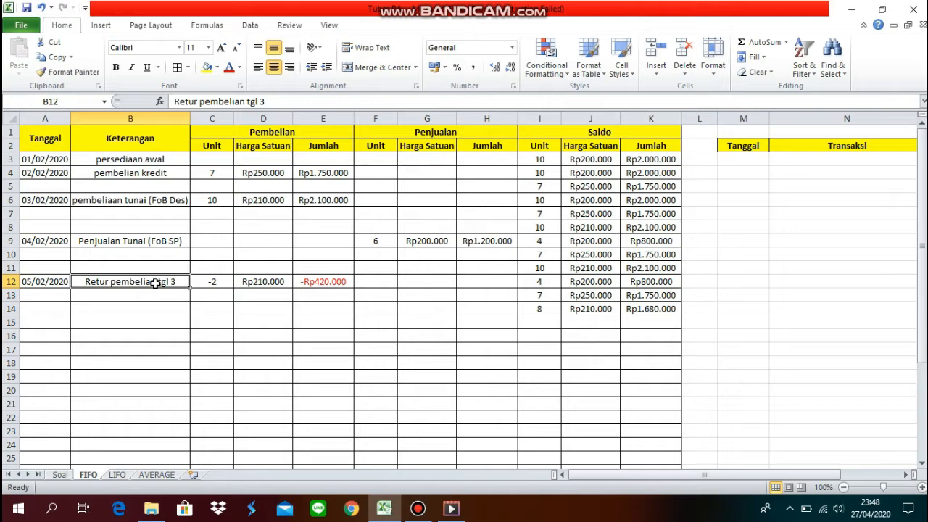
left_click(209, 283)
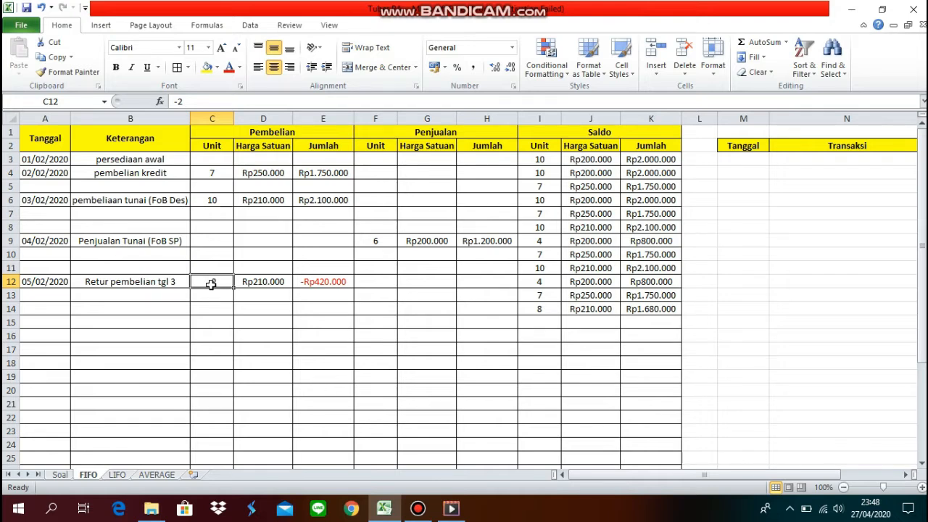
left_click(172, 282)
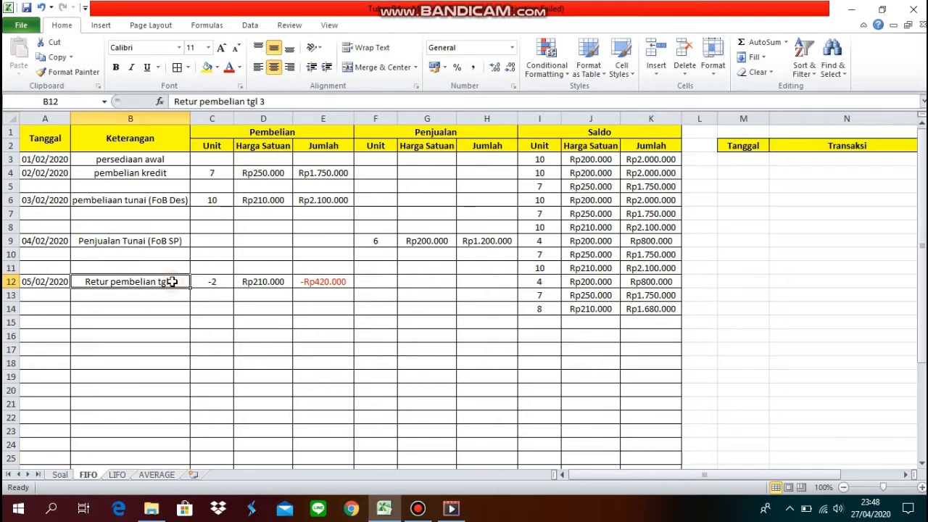
left_click(197, 285)
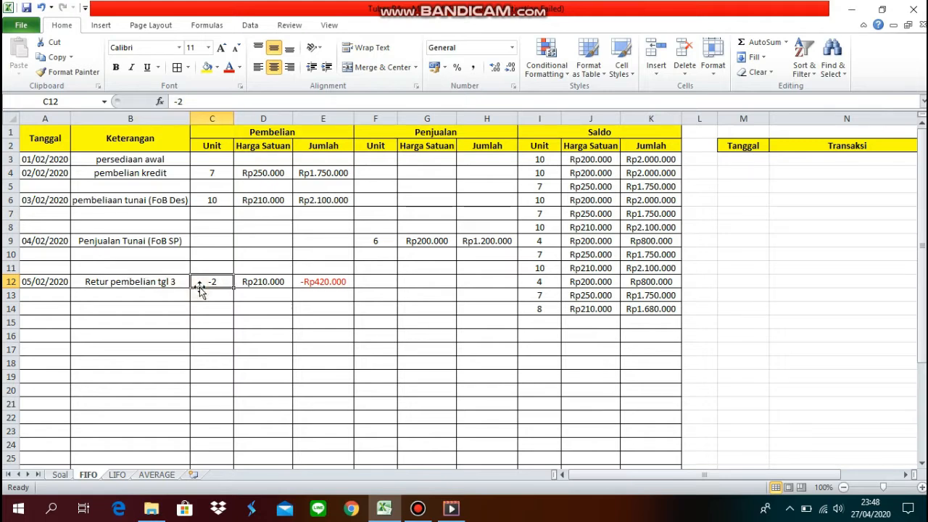
left_click(222, 147)
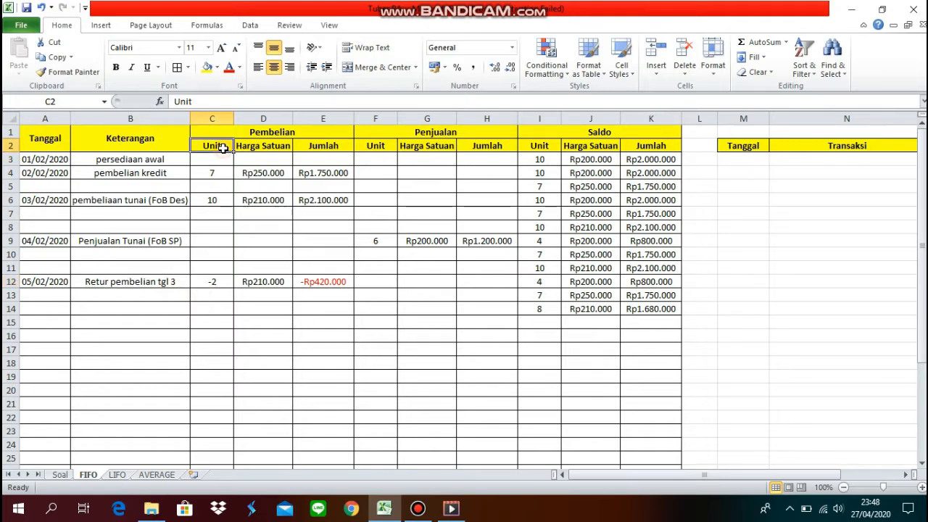
left_click(255, 283)
left_click(303, 284)
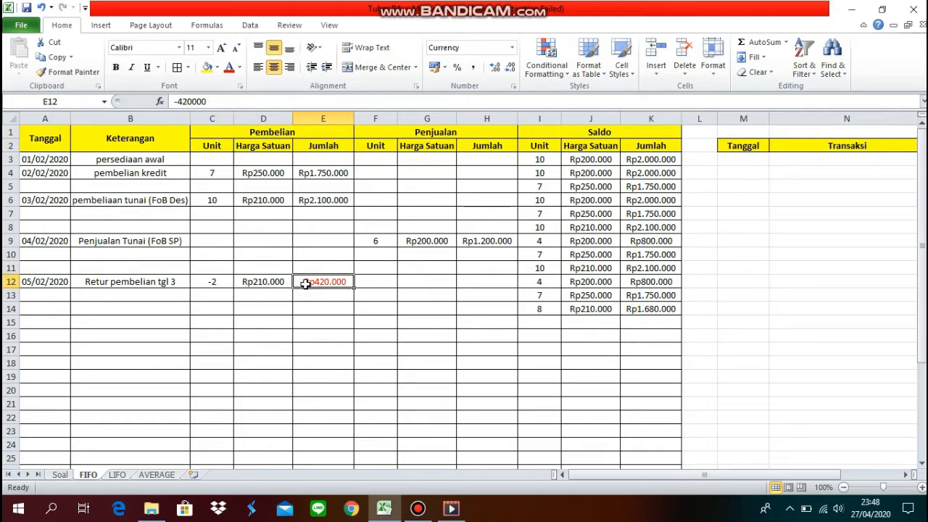
left_click(552, 281)
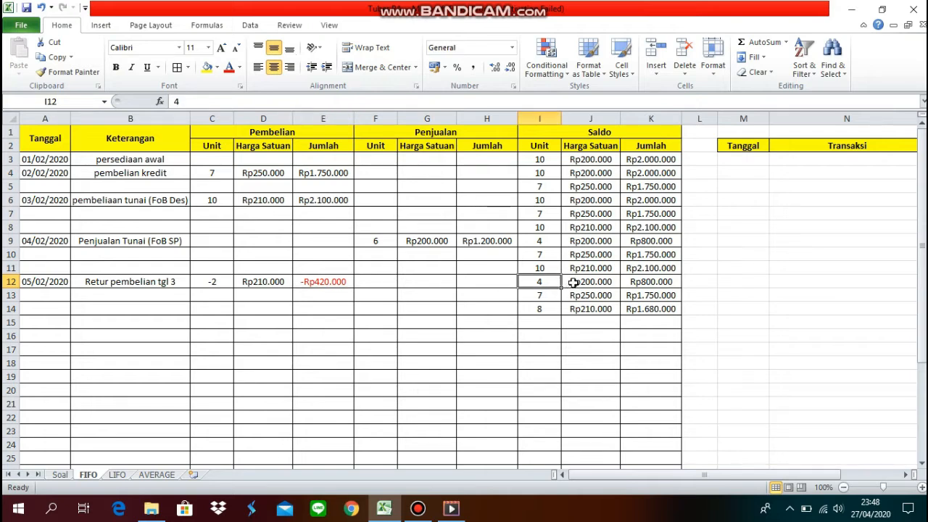
left_click(579, 242)
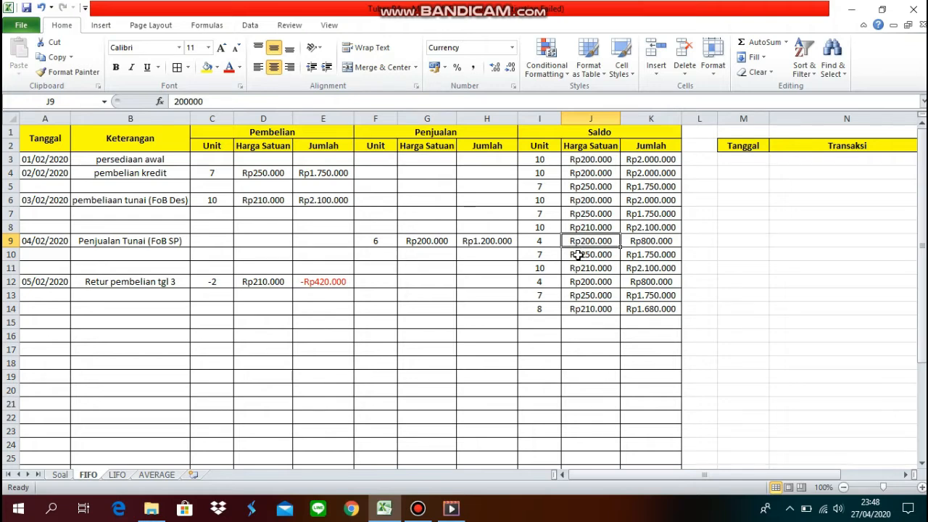
left_click(577, 256)
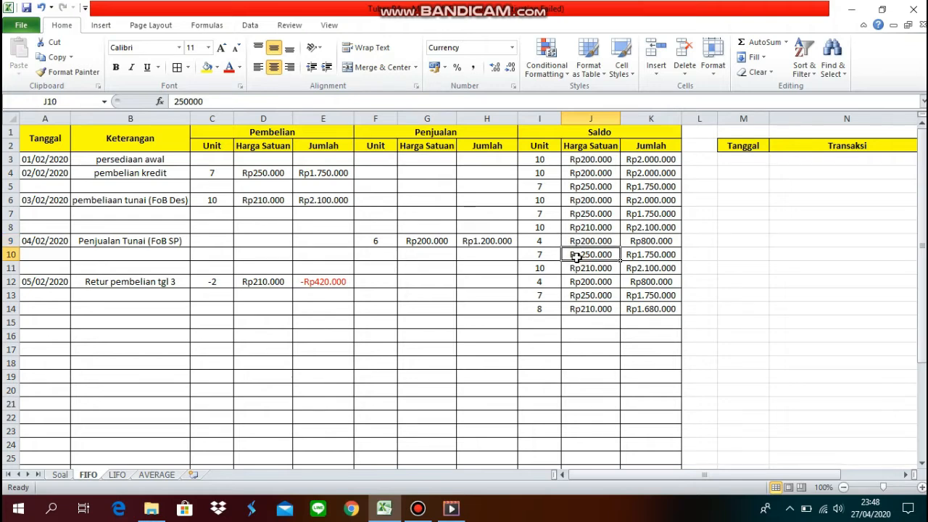
left_click(547, 308)
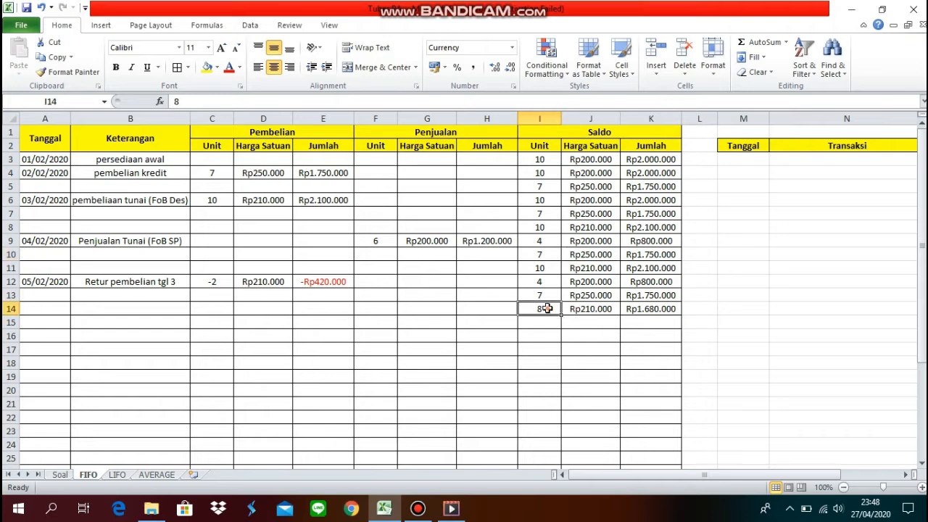
left_click(544, 267)
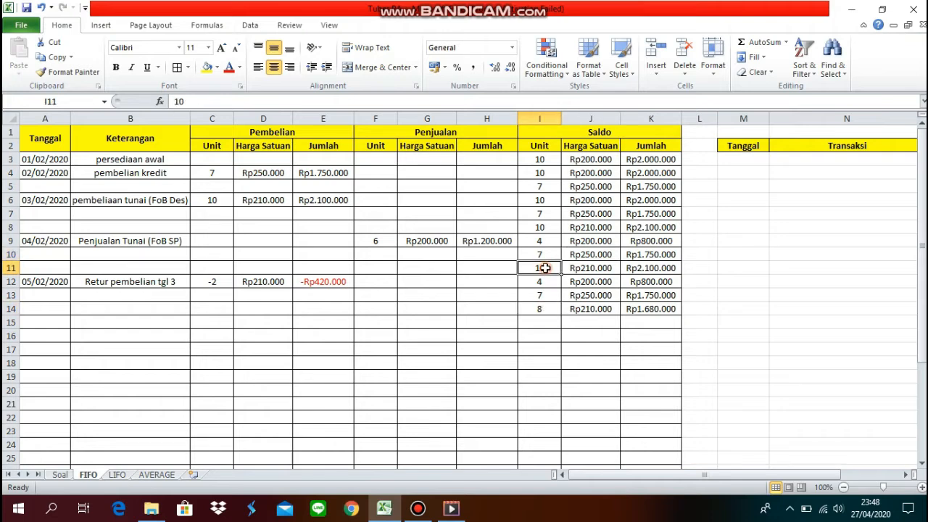
left_click(202, 282)
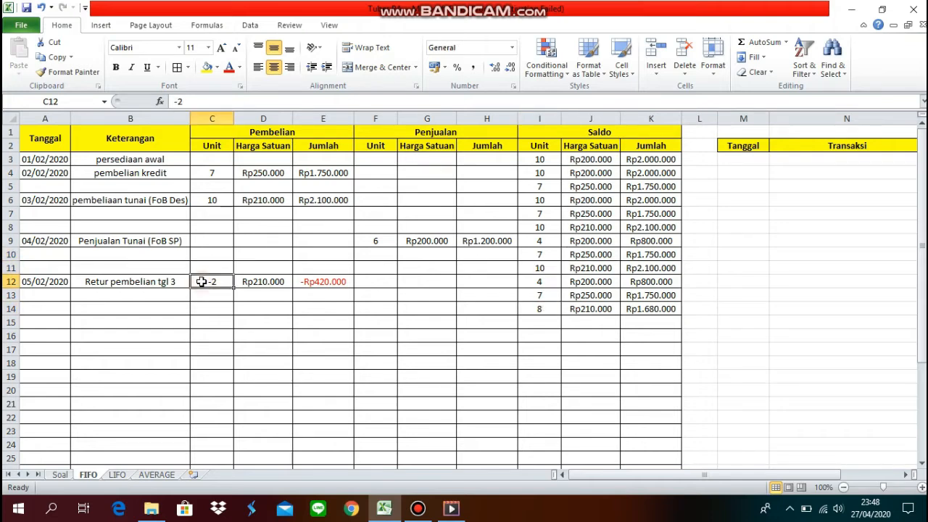
left_click(535, 311)
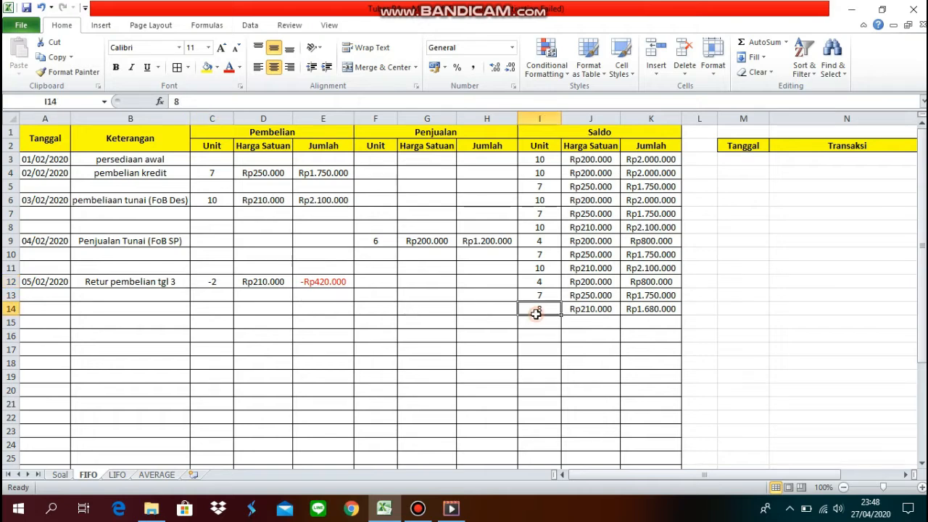
left_click(599, 316)
left_click(635, 310)
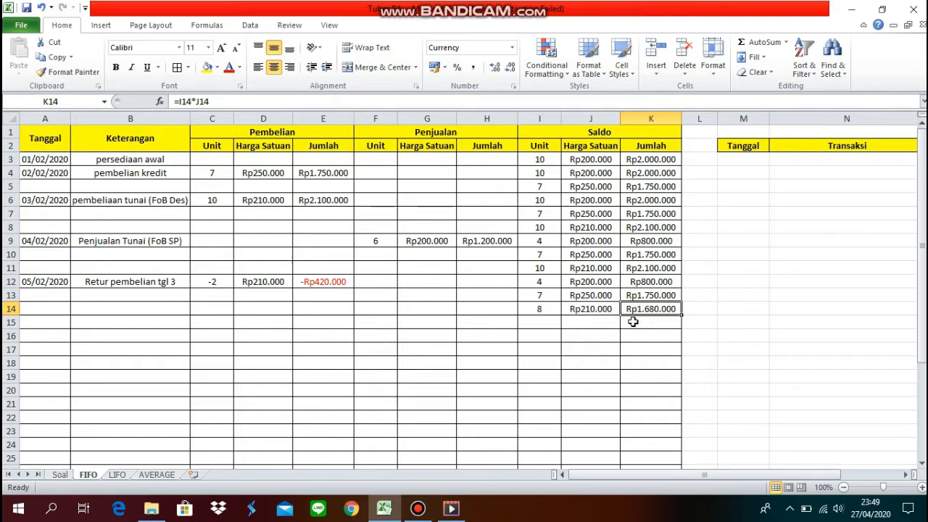
Check the next transaction on the Soal sheet and enter its date, 06/02/2020, in cell A15 of the FIFO sheet.
left_click(632, 322)
key("Left")
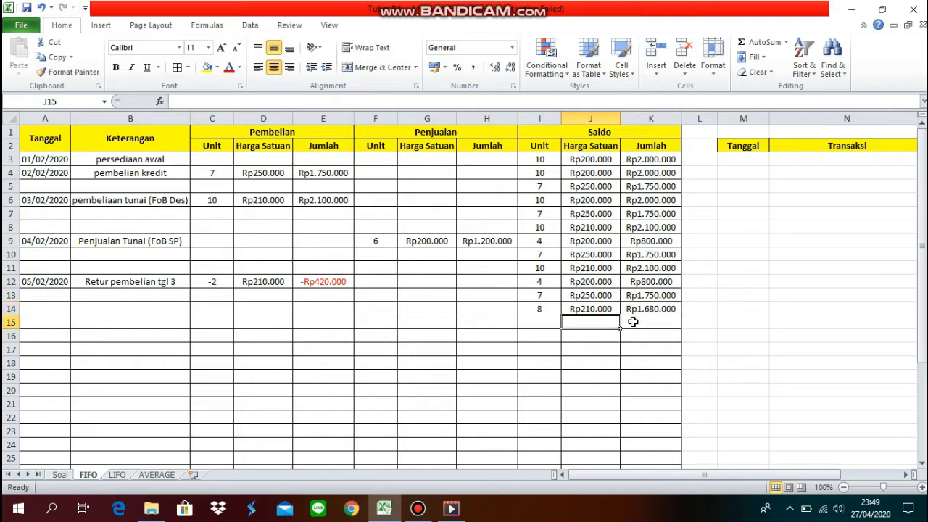
key("Left")
key("Left")
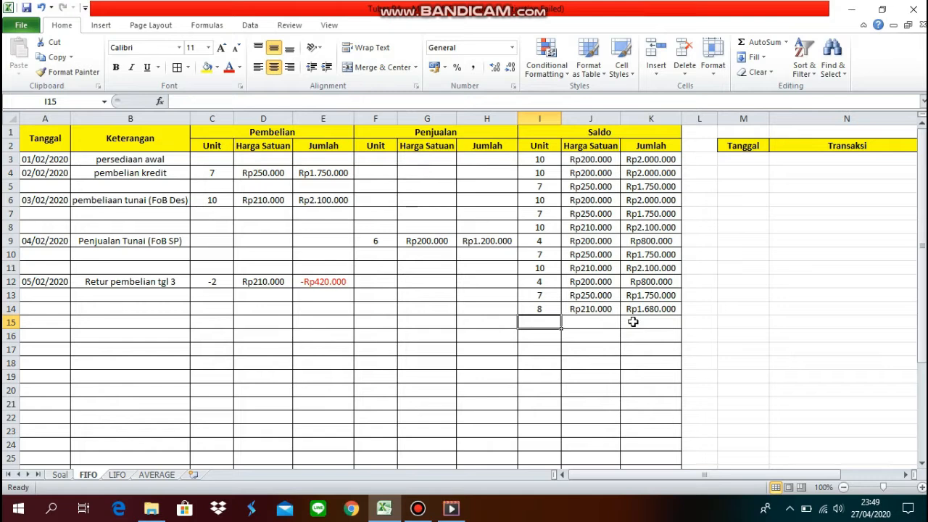
key("Left")
key("Left")
key("Left")
key("Left")
key("Left")
key("Left")
key("Left")
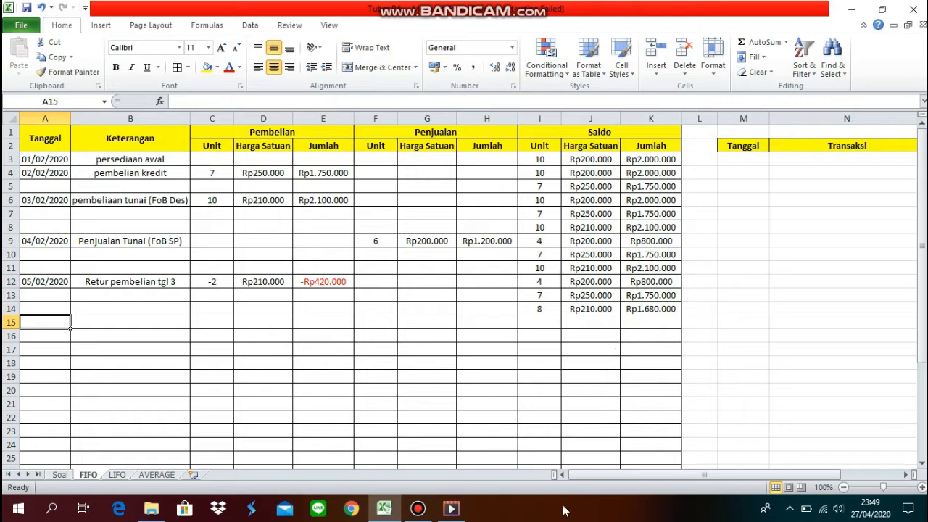
left_click(59, 474)
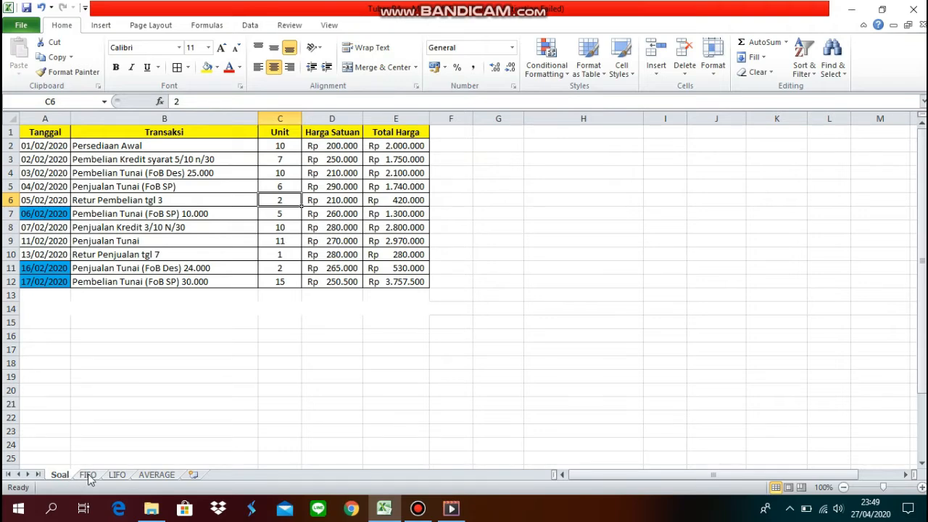
left_click(279, 211)
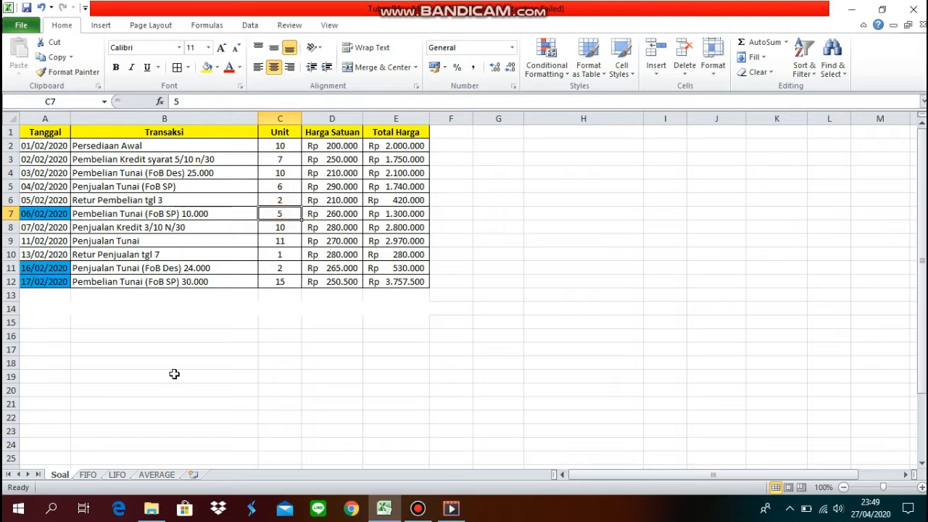
left_click(98, 474)
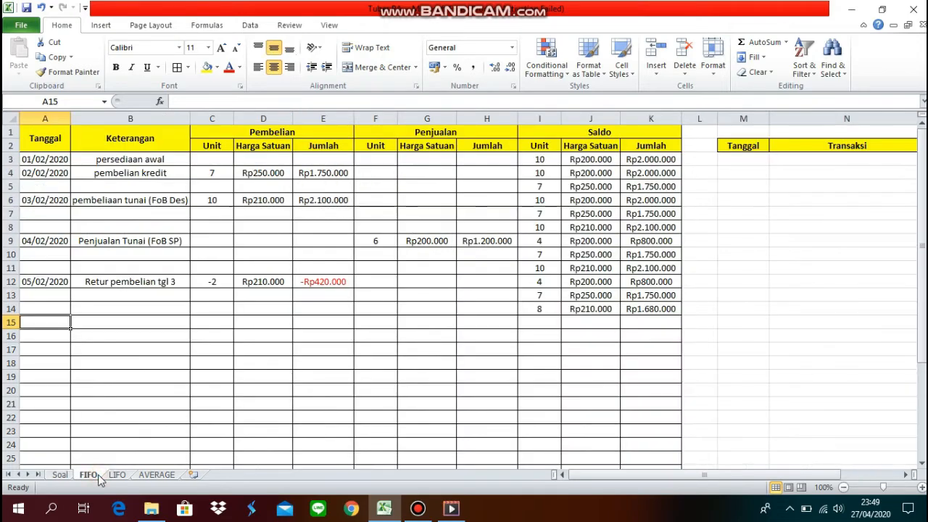
type("06")
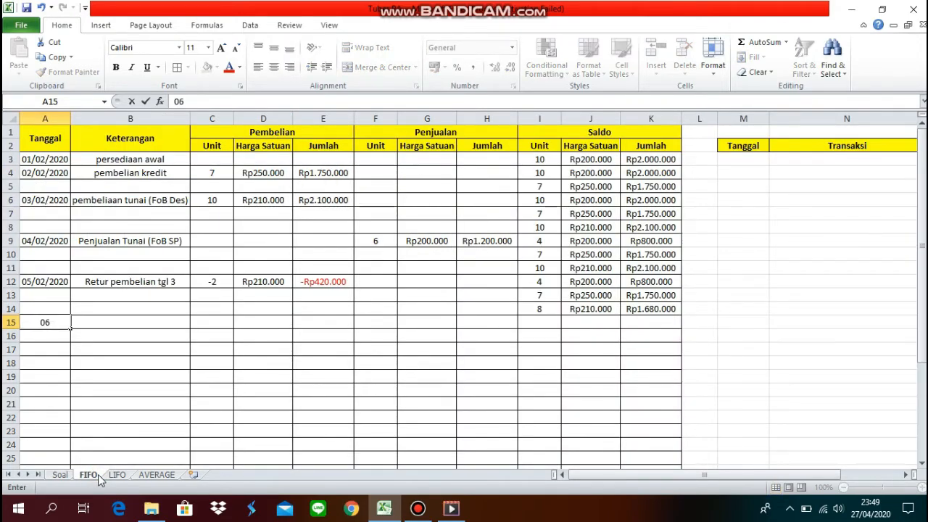
type("/02/2020")
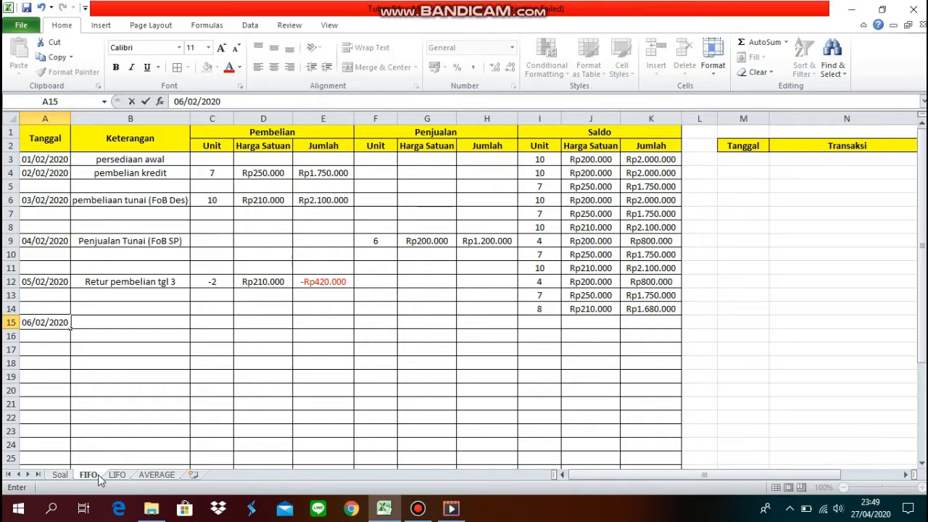
key("Return")
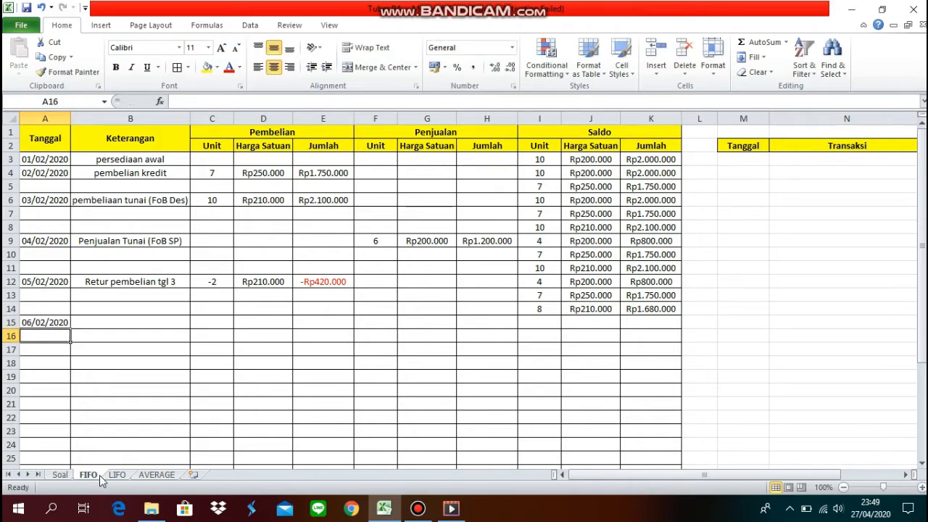
Describe the 06/02/2020 transaction in cell B15 as "Pembelian tunai (FoB SP)".
left_click(157, 323)
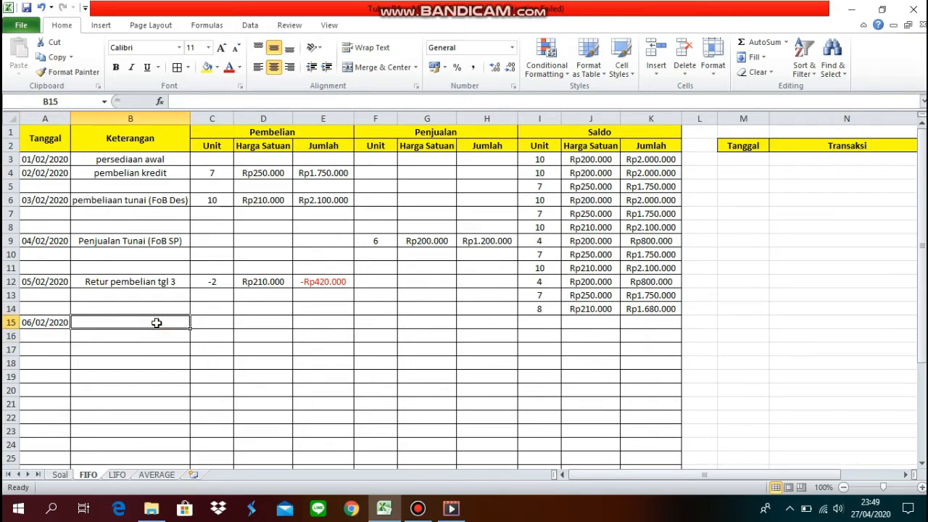
type("Pembel")
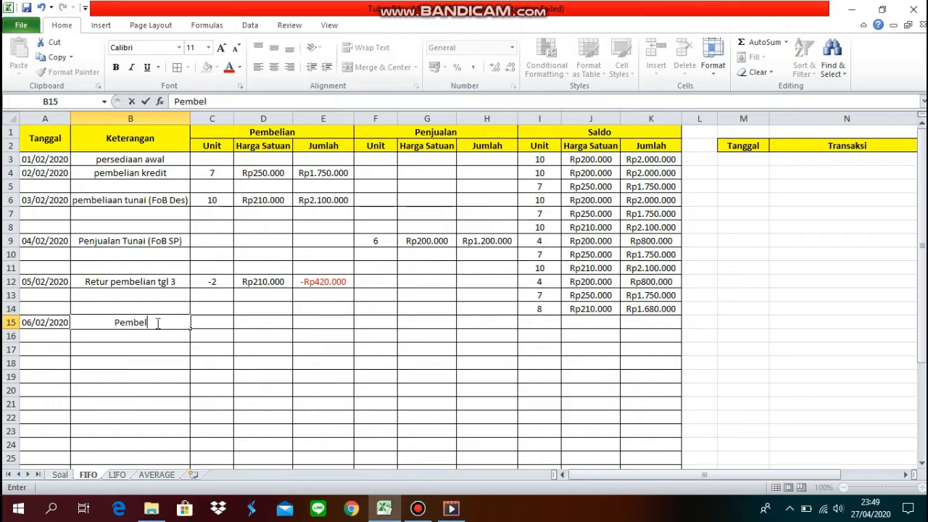
type("ian tunai")
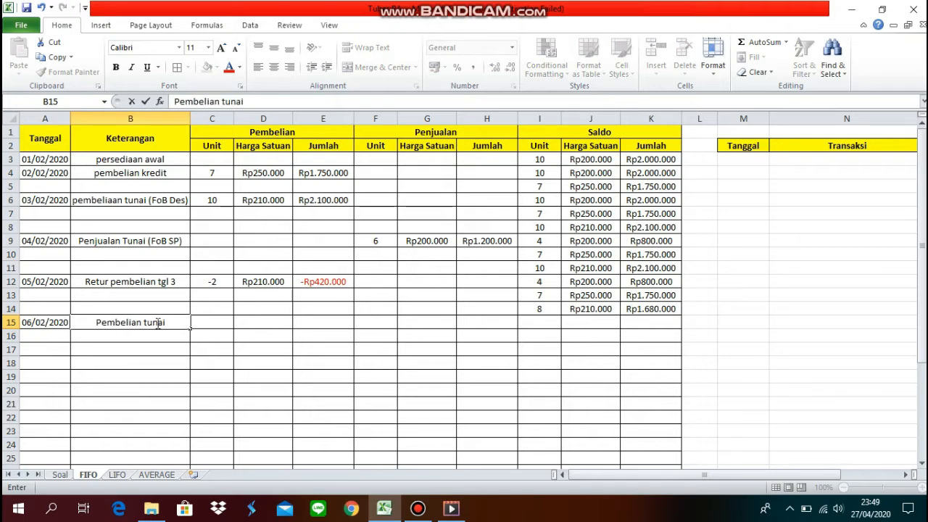
type(" 9")
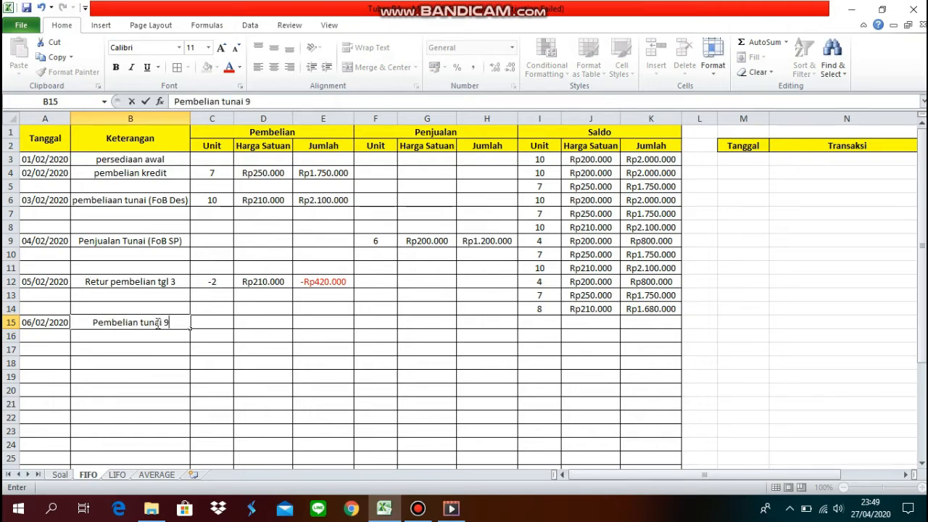
key("BackSpace")
key("BackSpace")
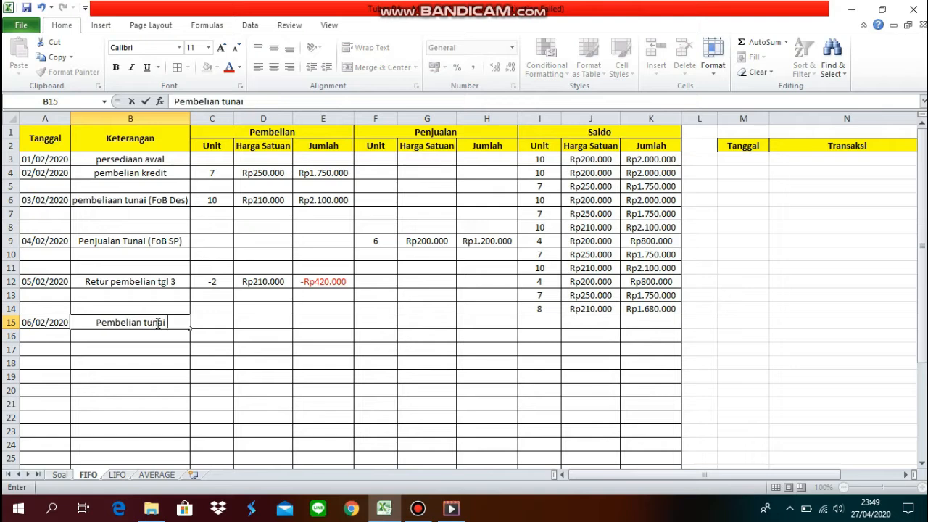
type("(F")
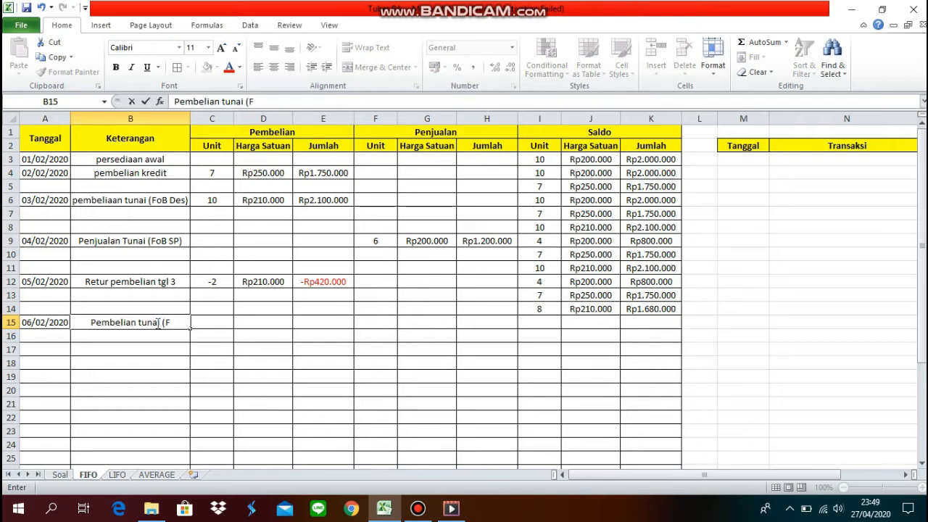
type("oB")
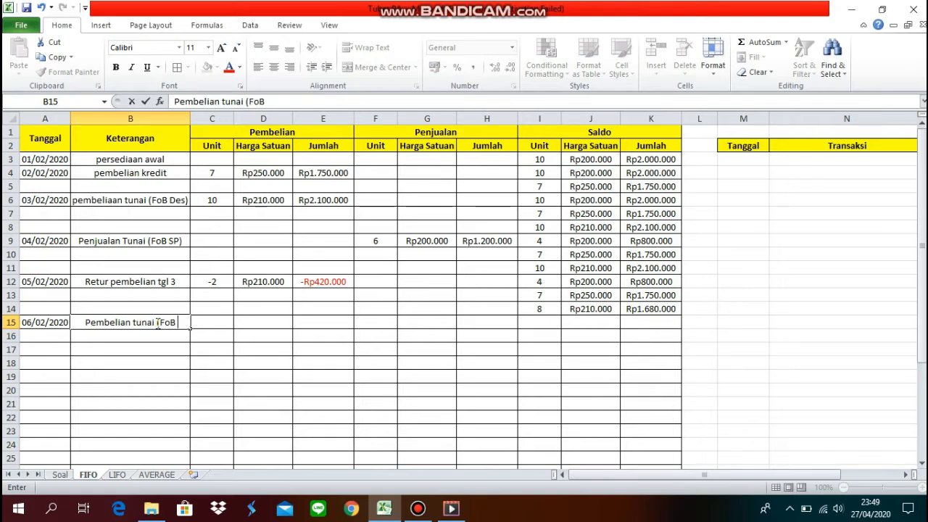
type(" S")
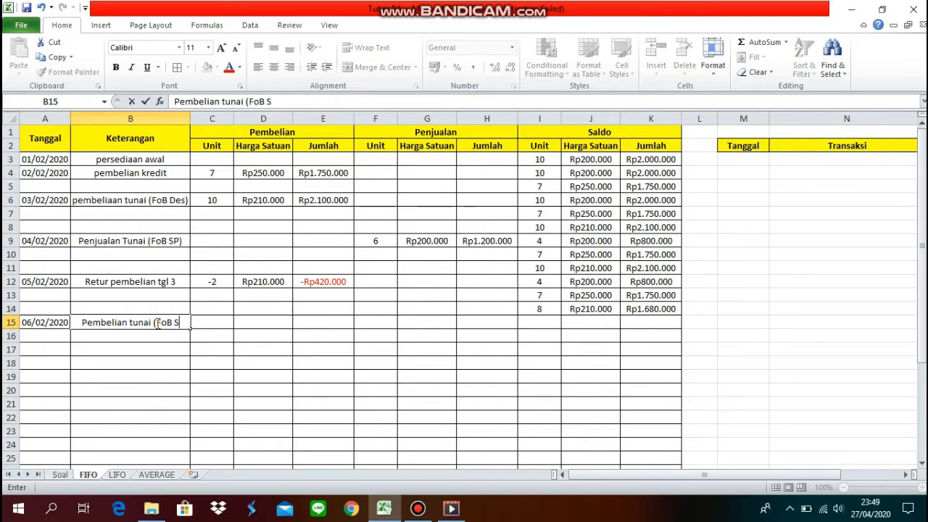
type("P)")
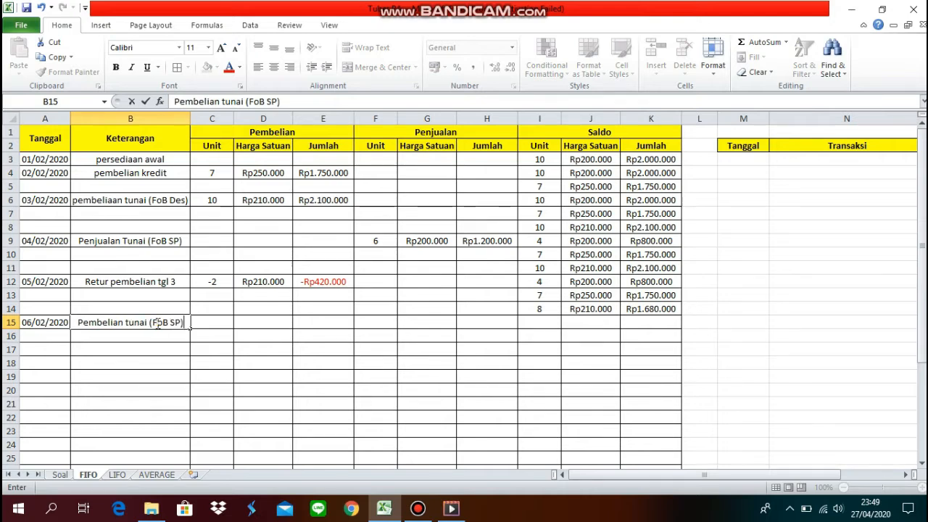
Enter 5 units and a unit price of Rp2.620.000 in the Pembelian columns of row 15.
left_click(216, 321)
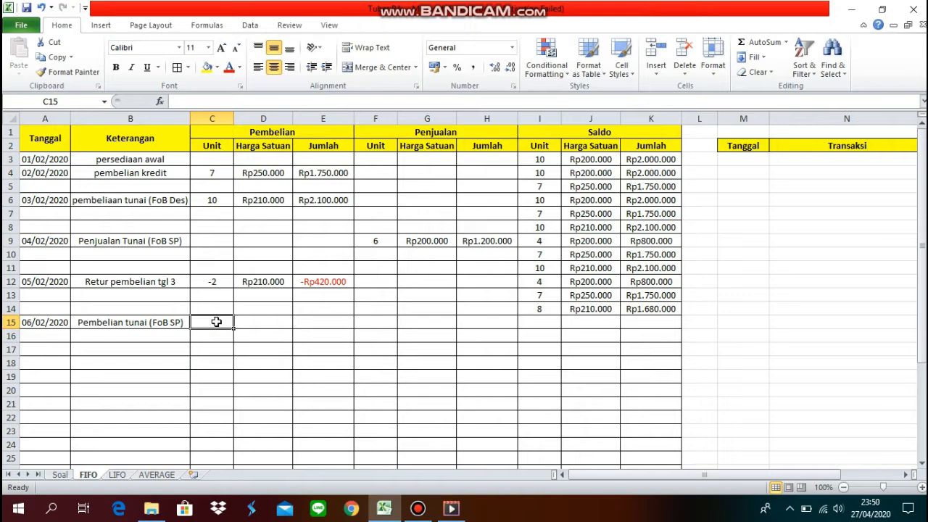
type("5")
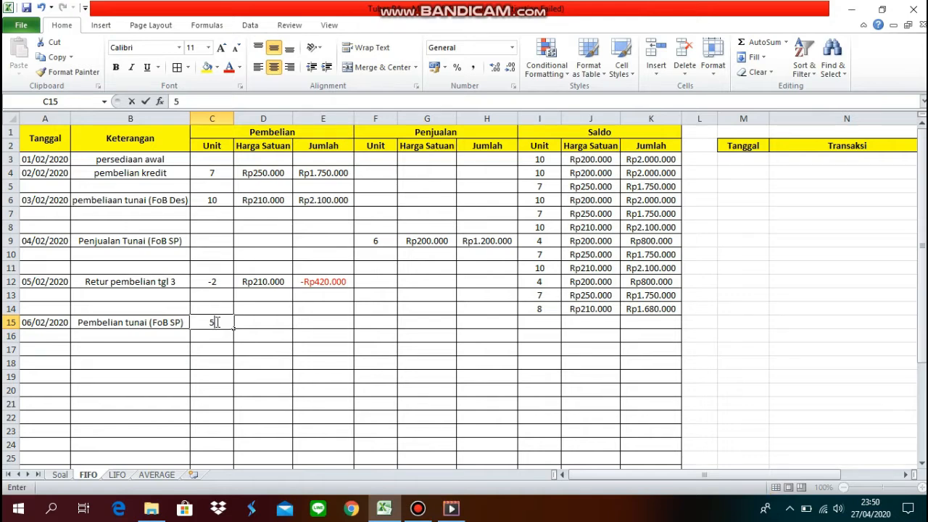
left_click(252, 321)
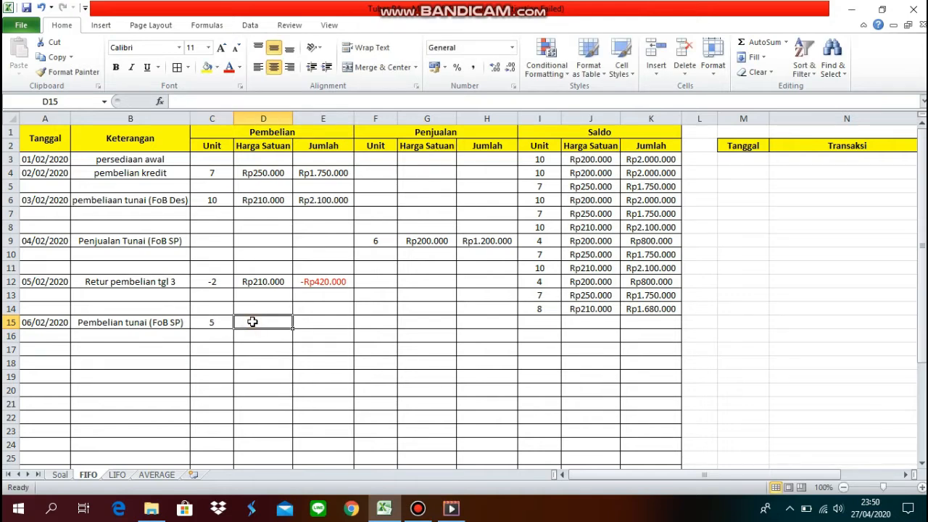
type("Rp")
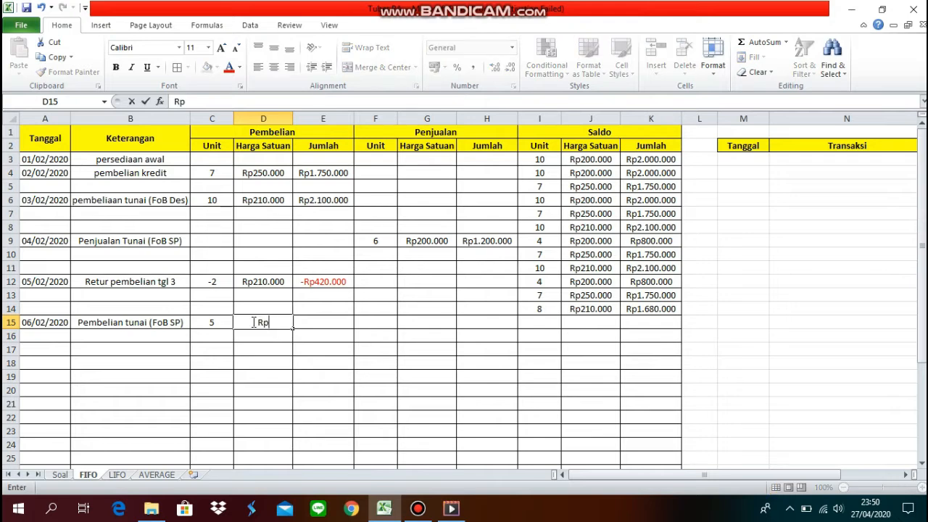
type("2620000")
key("Return")
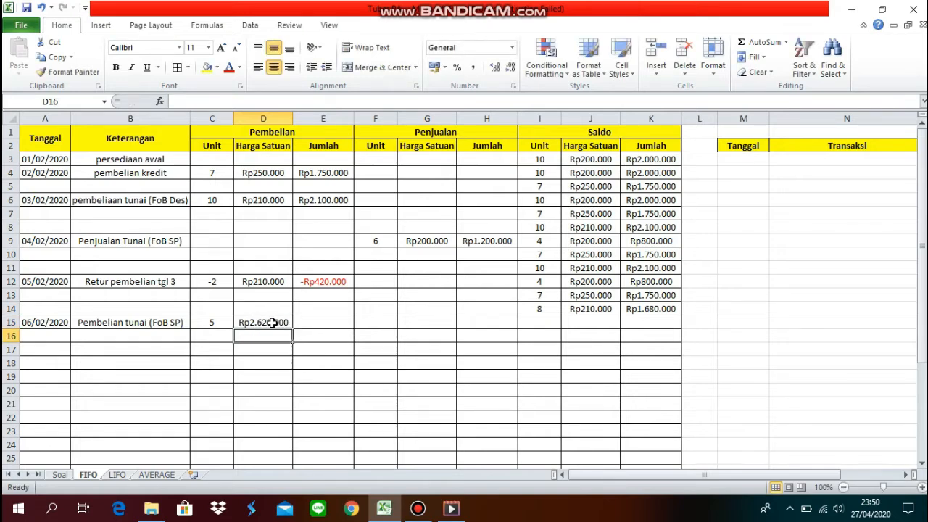
Correct the Pembelian unit price in cell D15 to Rp262.000.
left_click(270, 322)
key("BackSpace")
type("R")
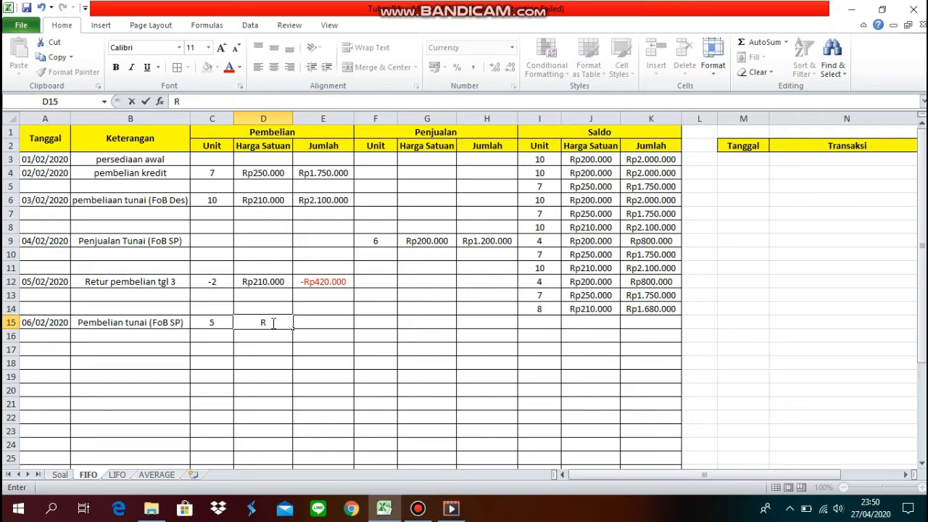
type("p")
type("2")
type("6")
type("2.")
type("000")
key("Return")
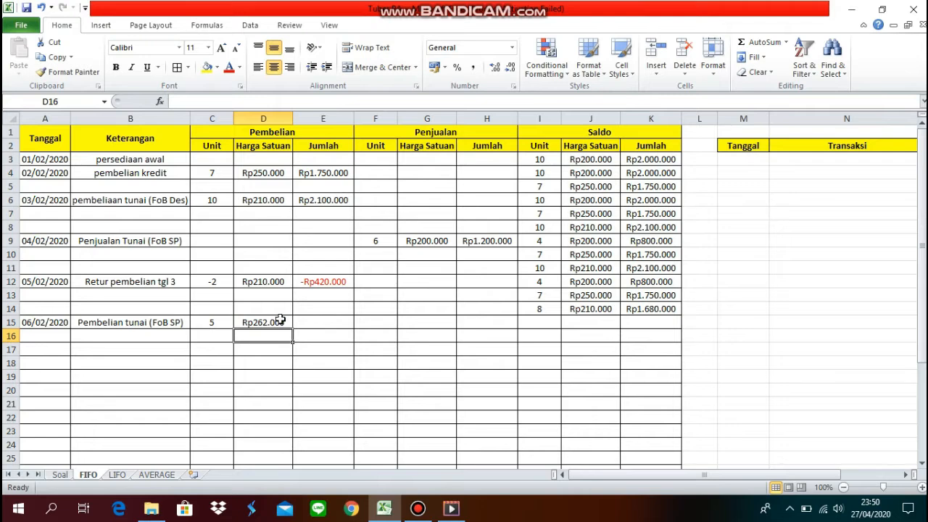
Enter Rp1.310.000 as the Pembelian Jumlah in cell E15.
left_click(308, 323)
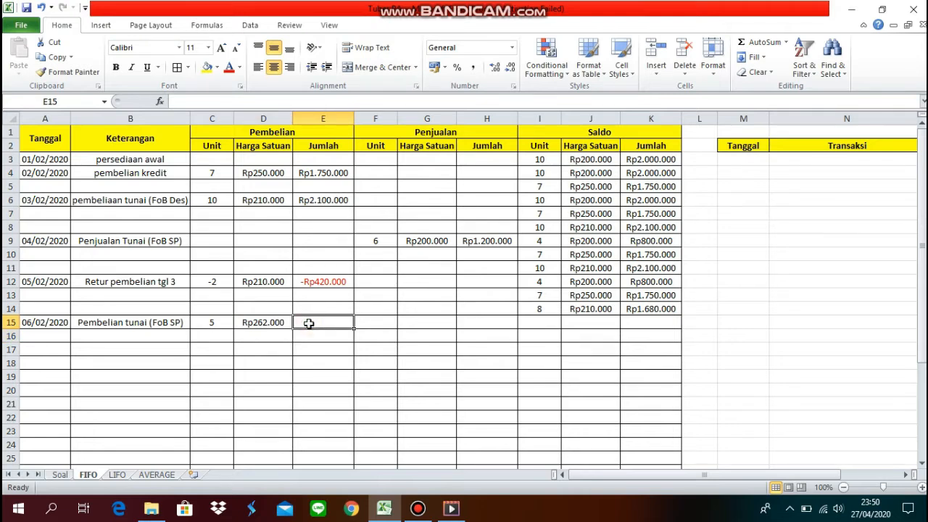
type("Rp1")
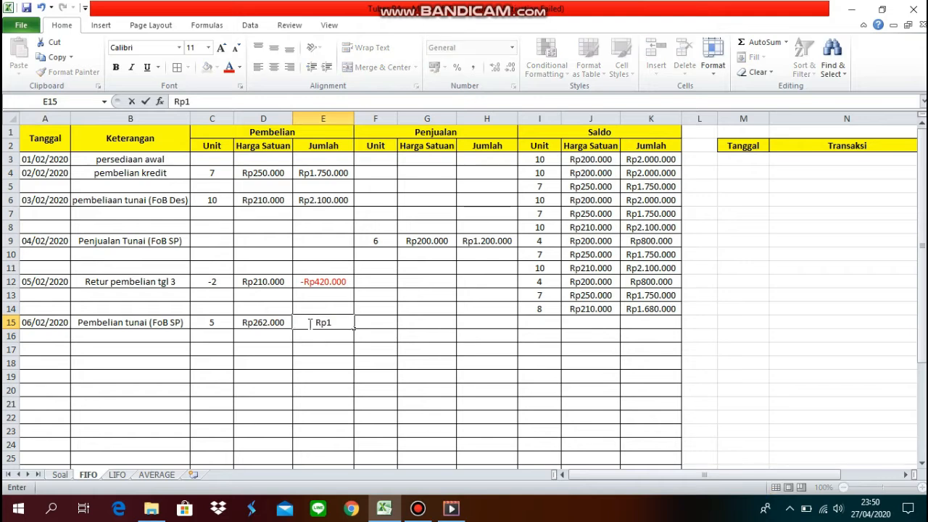
type(".310.")
type("0000")
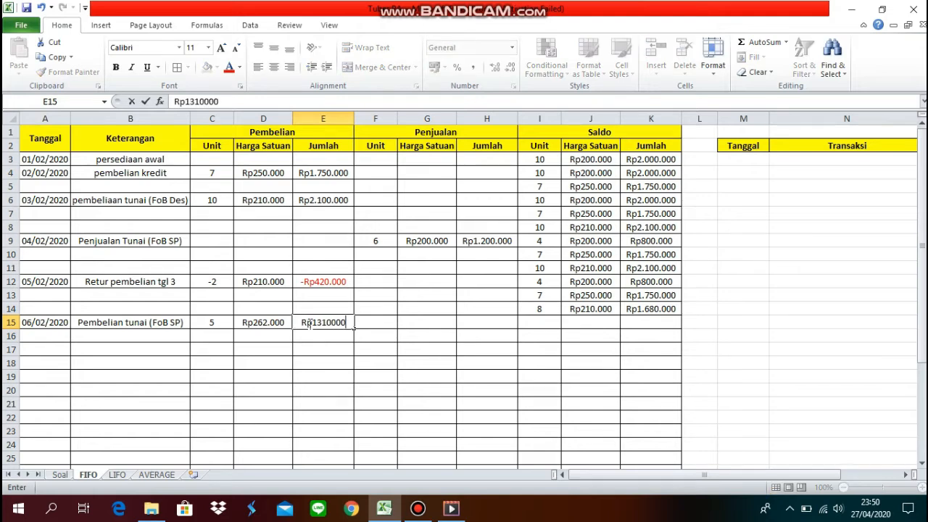
key("Return")
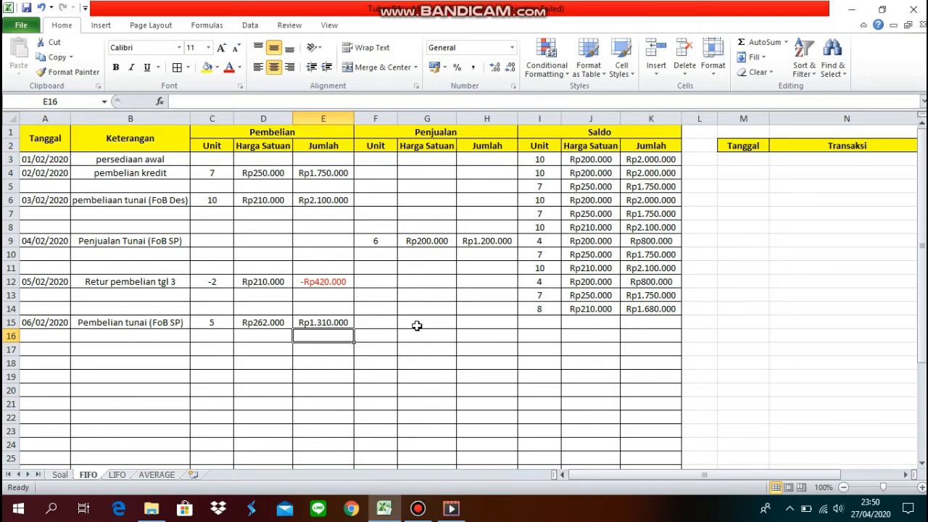
Enter 4 units and a unit price of Rp200.000 for the first Saldo layer in row 15.
left_click(527, 323)
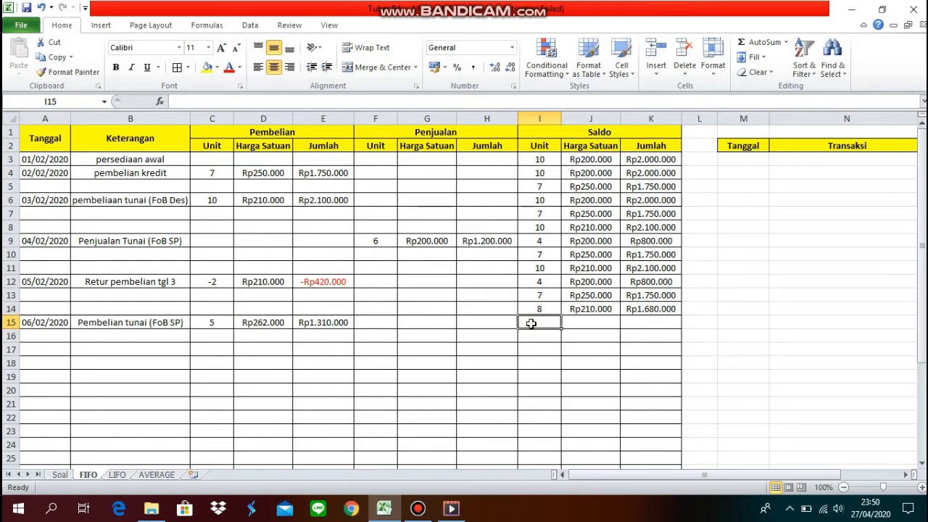
type("4")
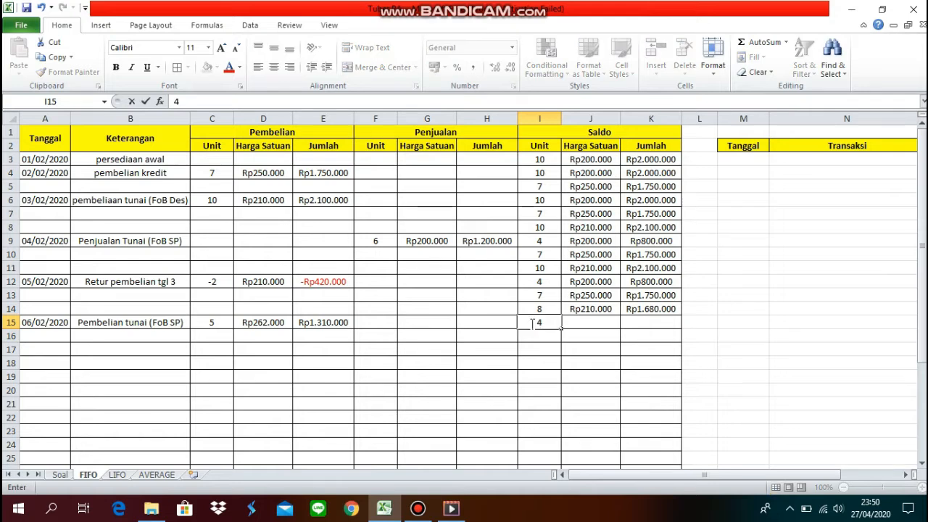
left_click(602, 327)
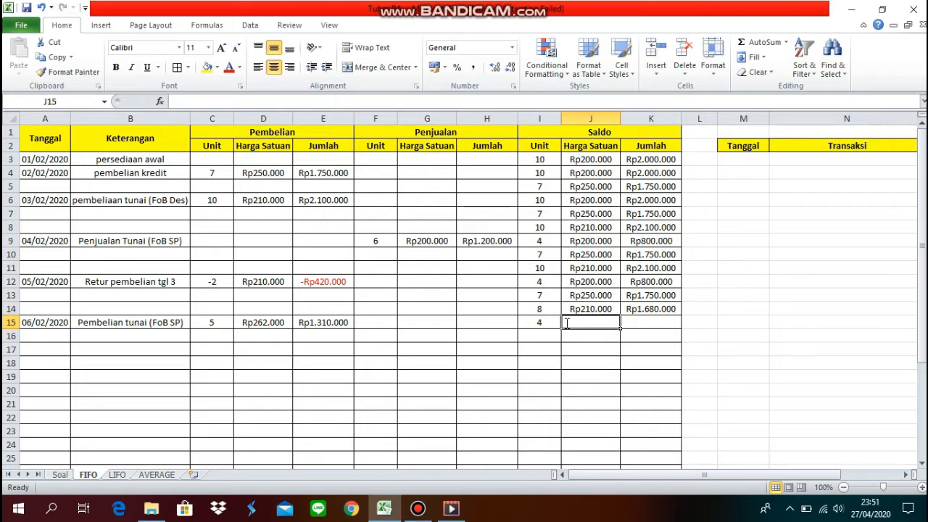
type("Rp200")
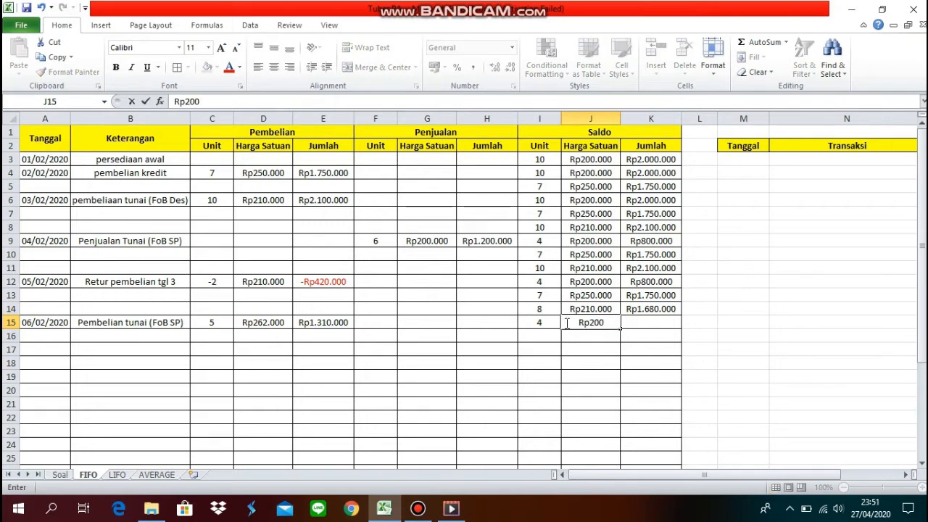
type("00")
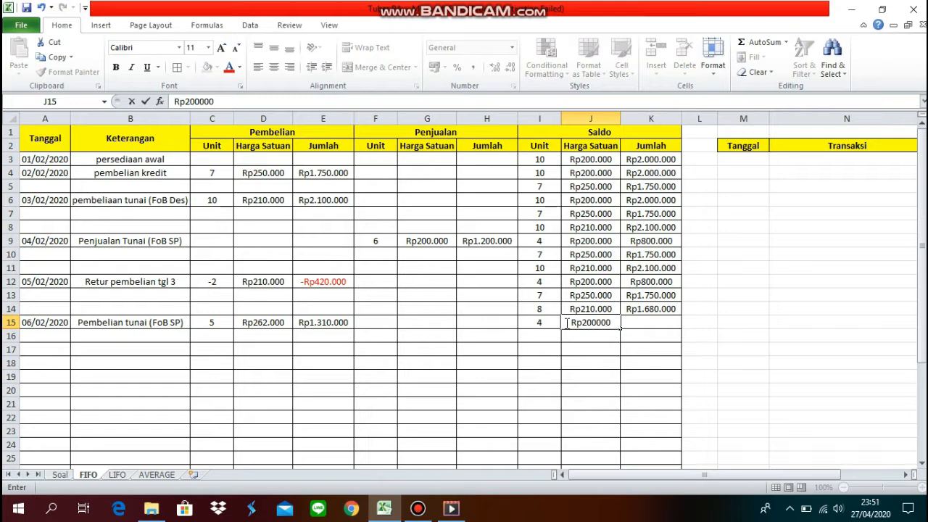
key("ctrl+Return")
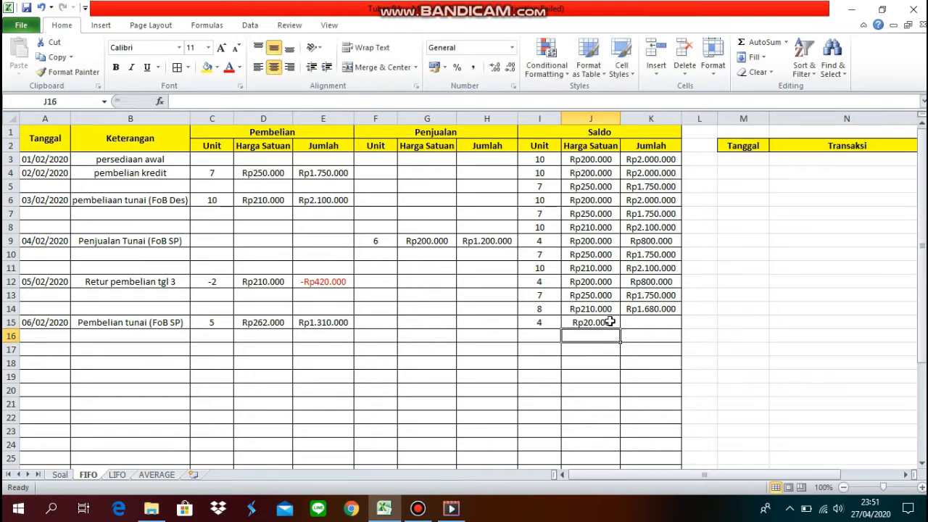
key("BackSpace")
type("R")
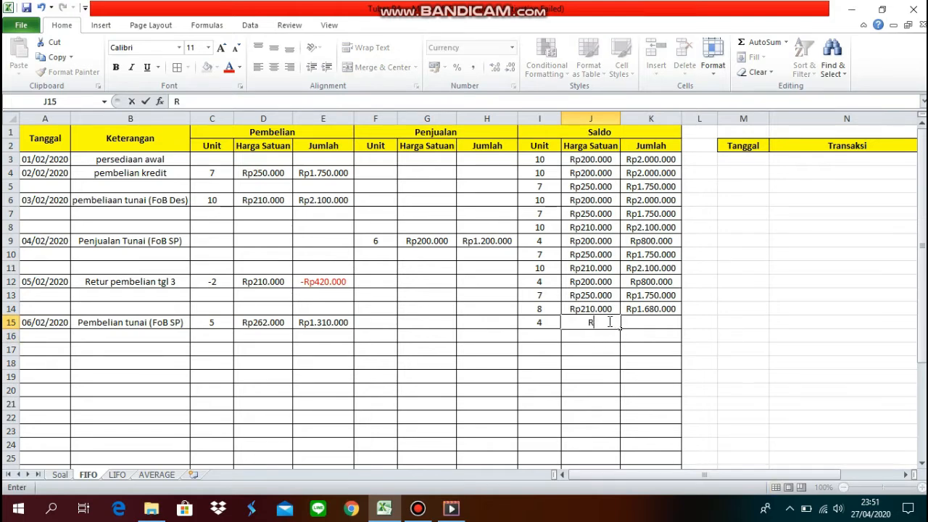
type("p200.000")
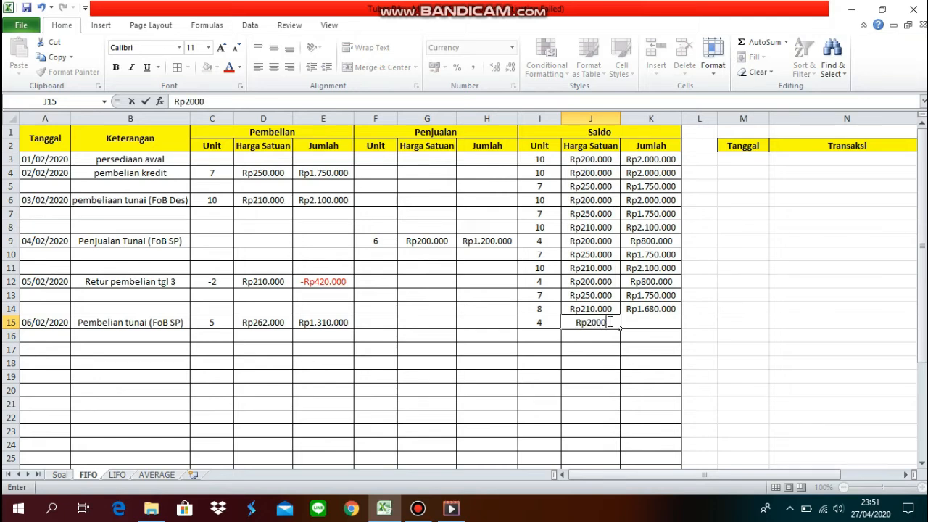
key("Return")
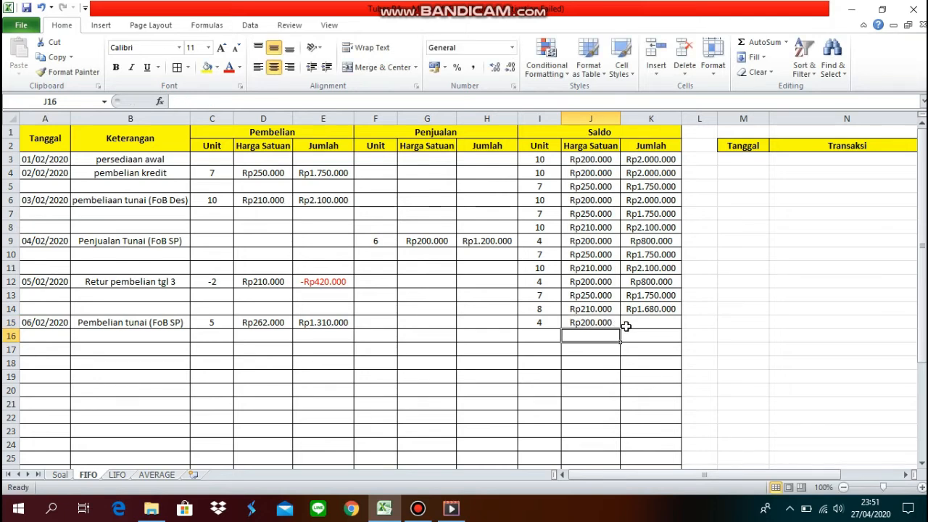
Enter Rp800.000 as the Jumlah of the first Saldo layer in cell K15.
left_click(627, 324)
type("Rp")
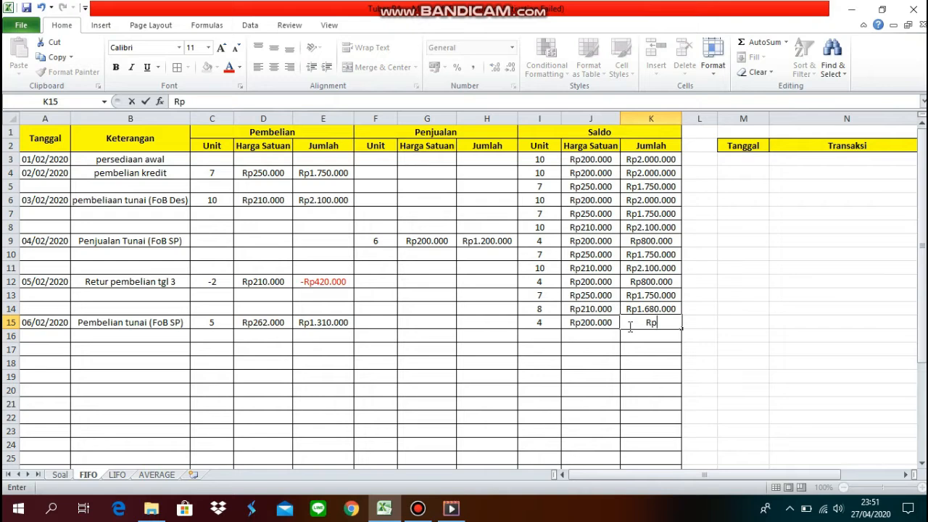
type("800.000")
key("Return")
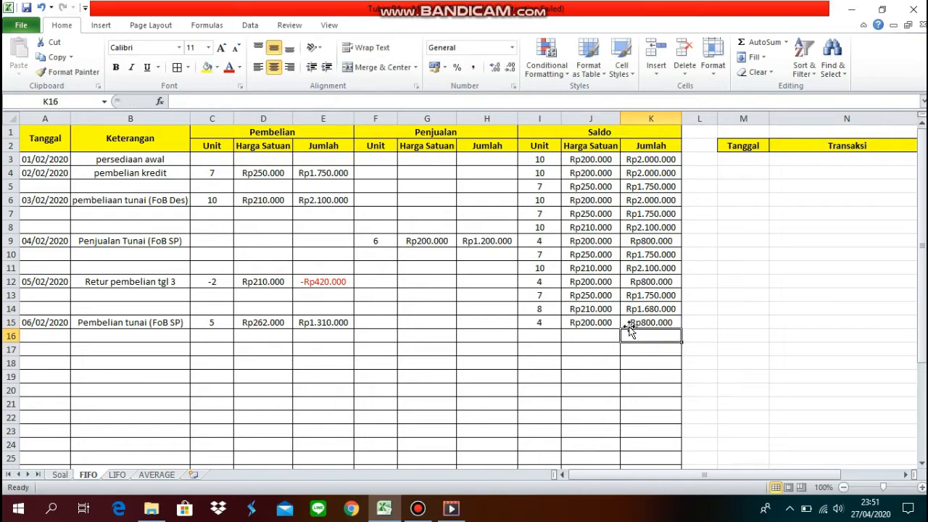
Enter 7 units and a unit price of Rp250.000 for the second Saldo layer in row 16.
left_click(547, 336)
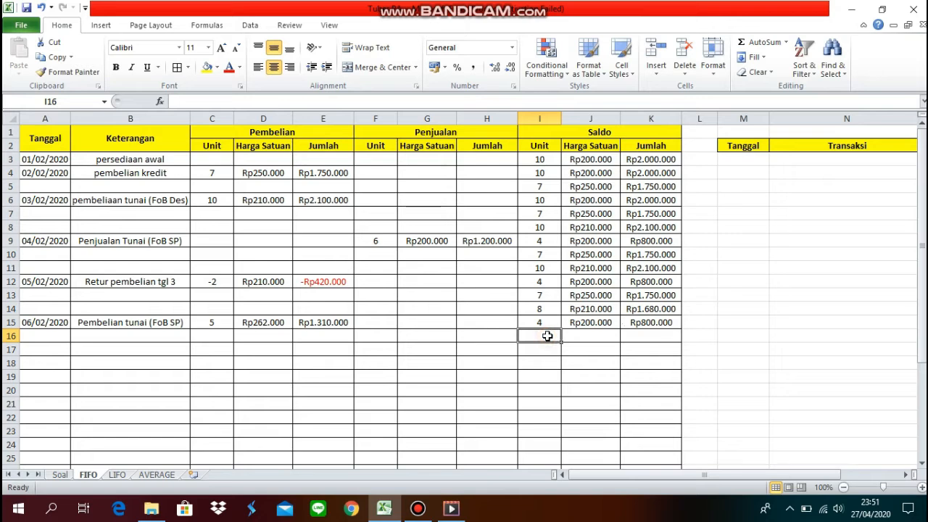
type("7")
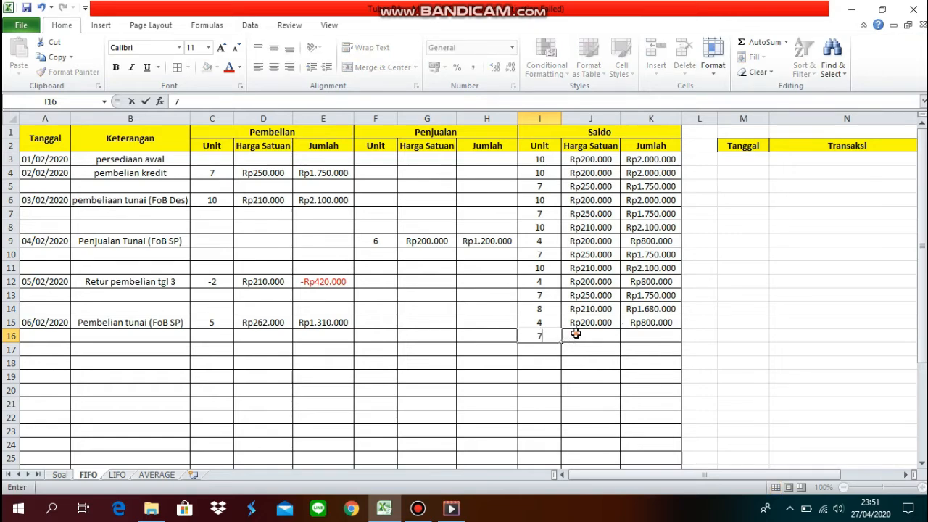
left_click(576, 334)
type("Rp")
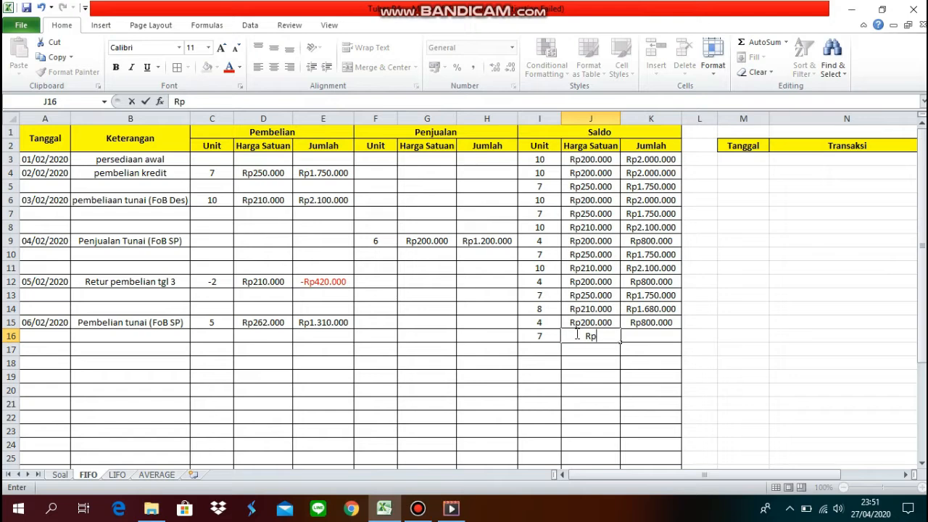
type("250000")
key("Return")
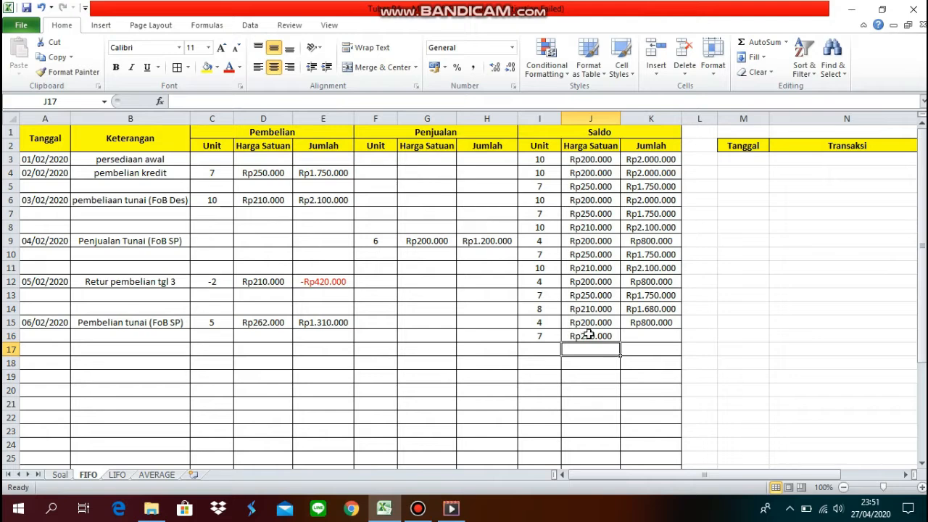
Enter Rp1.750.000 as the Jumlah of the second Saldo layer in cell K16.
left_click(642, 335)
type("R")
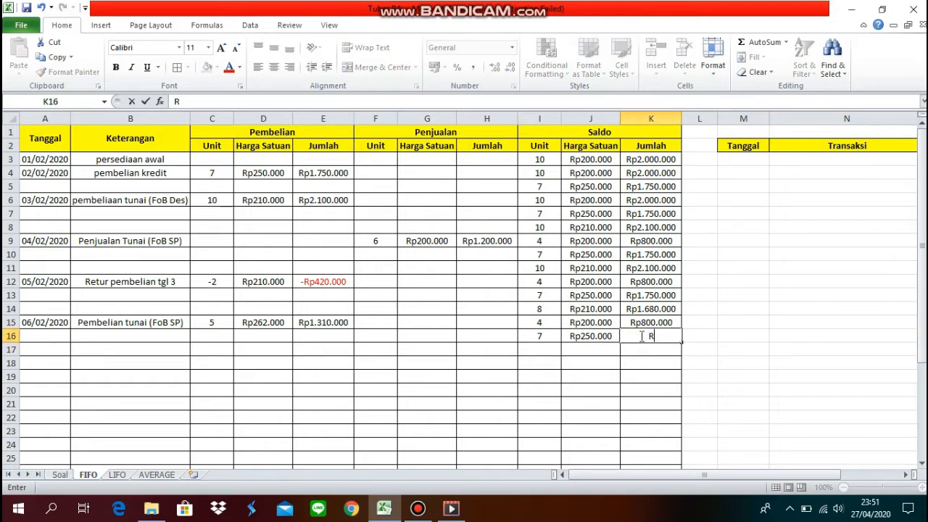
type("p1.750.")
type("0000")
key("Return")
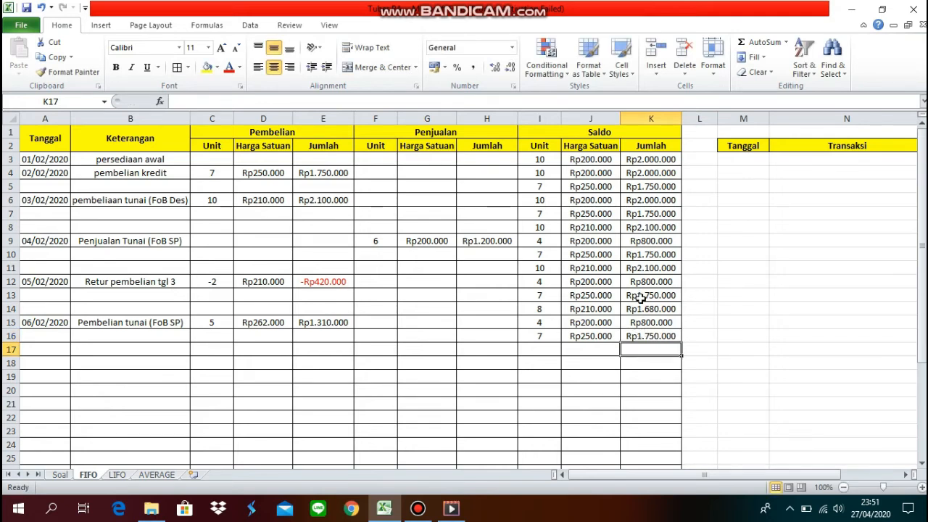
Enter 8 units and a unit price of Rp210.000 for the third Saldo layer in row 17.
left_click(546, 348)
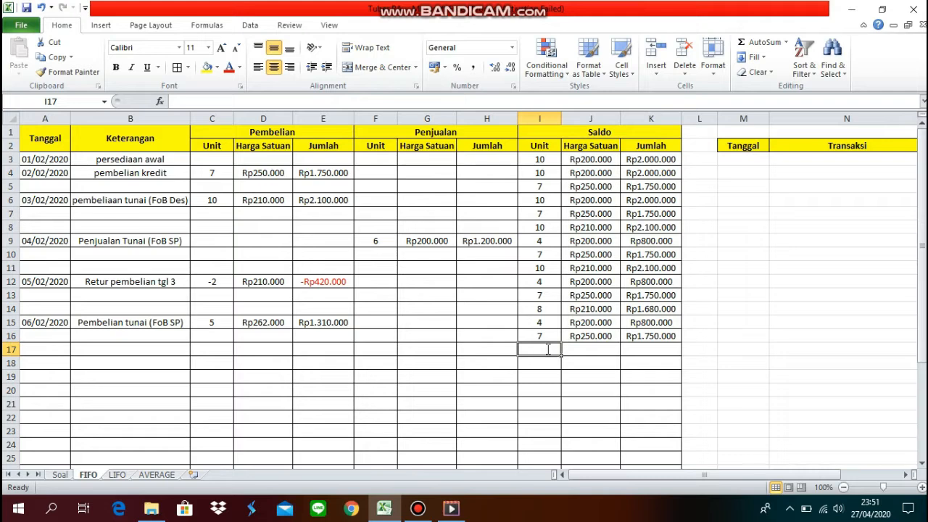
type("8")
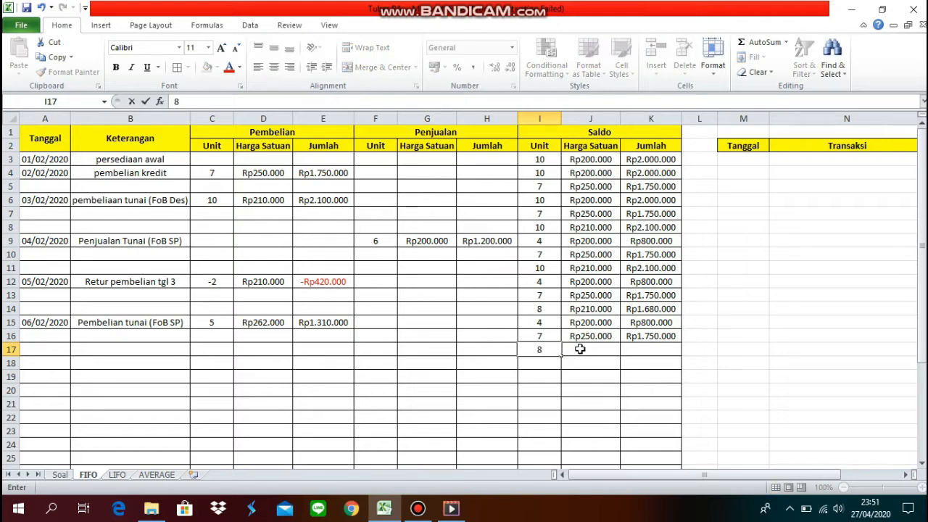
left_click(581, 349)
type("Rp210")
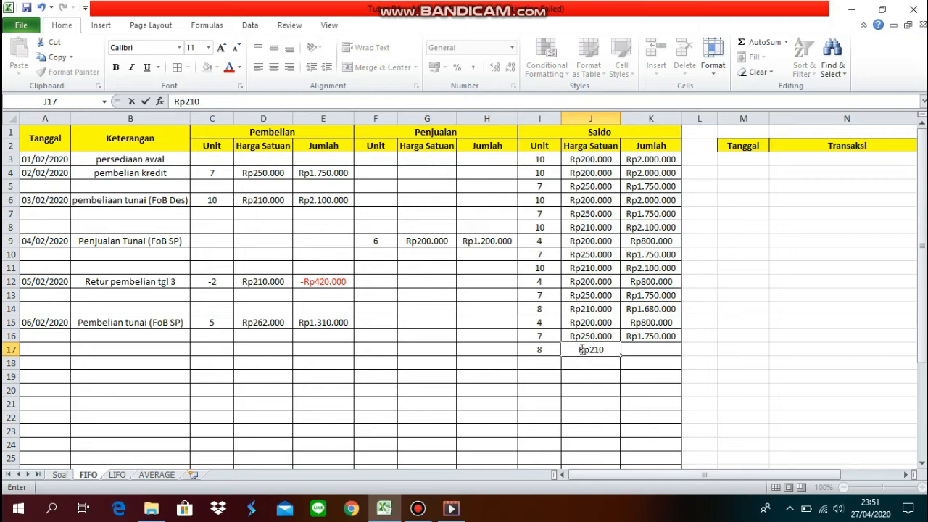
type(".000")
key("Return")
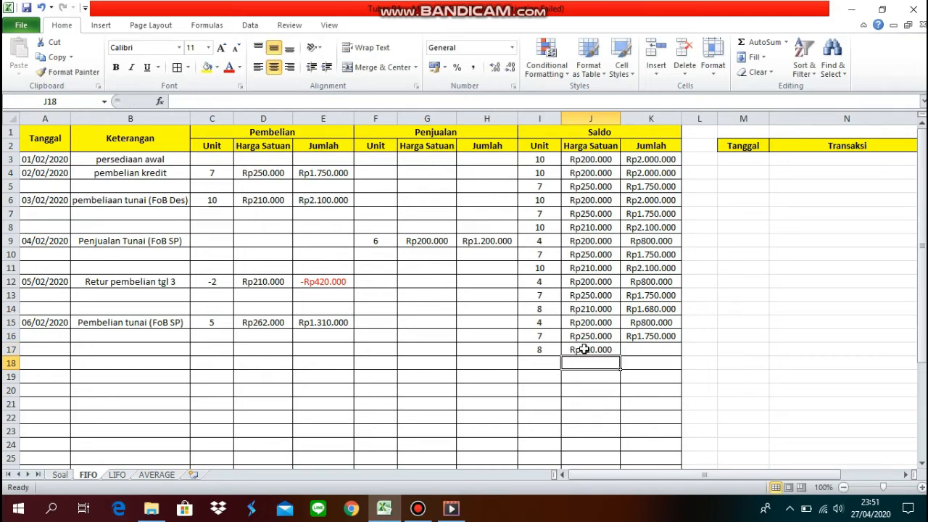
Enter Rp1.680.000 as the Jumlah of the third Saldo layer in cell K17.
left_click(630, 351)
type("Rp")
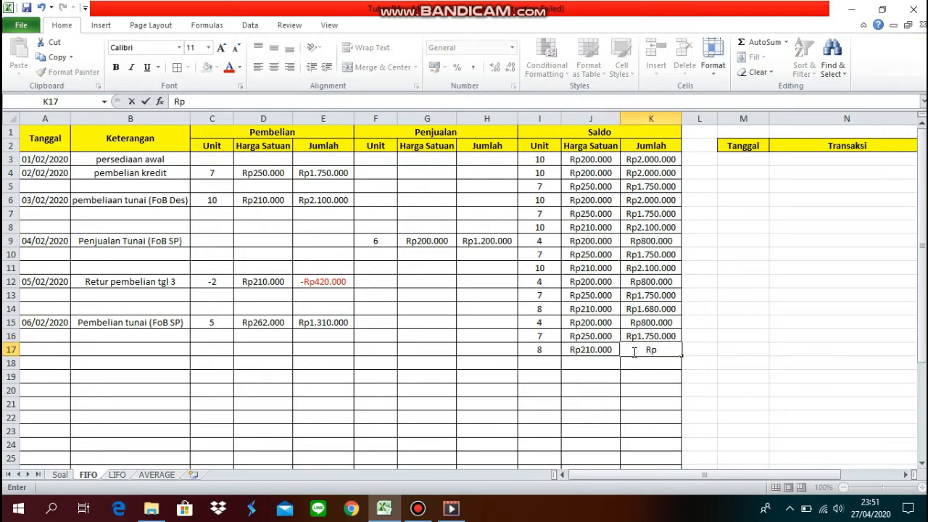
type("1.")
type("6")
type("80.")
type("0000")
key("Return")
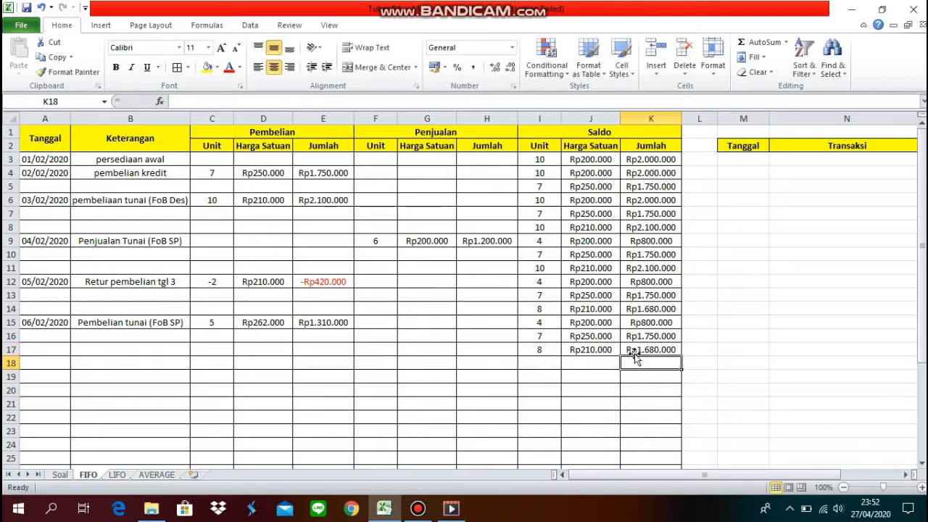
Enter 5 units and a unit price of Rp262.000 for the fourth Saldo layer in row 18.
left_click(546, 364)
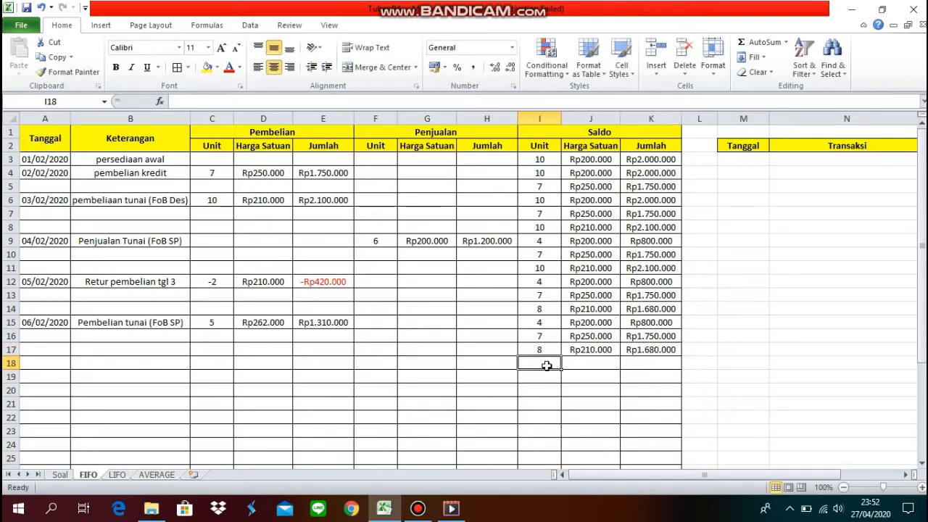
type("5")
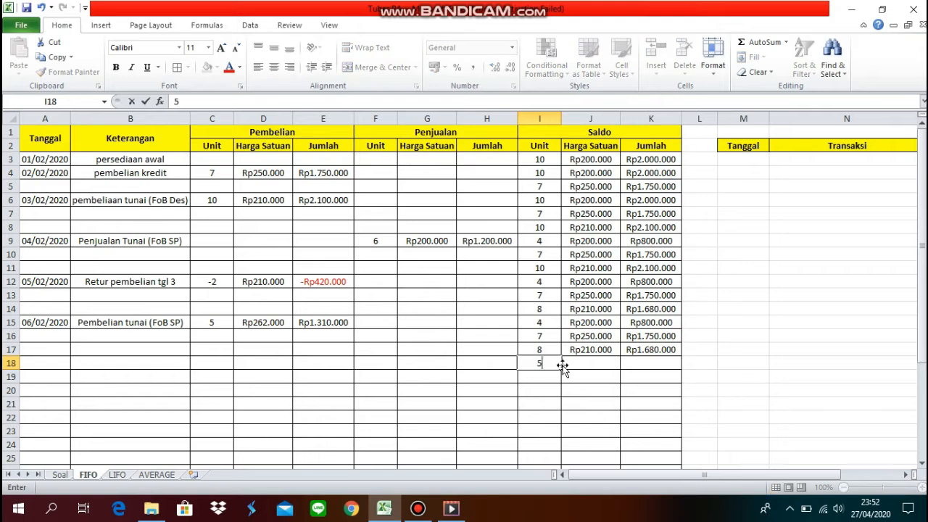
left_click(612, 367)
type("Ro")
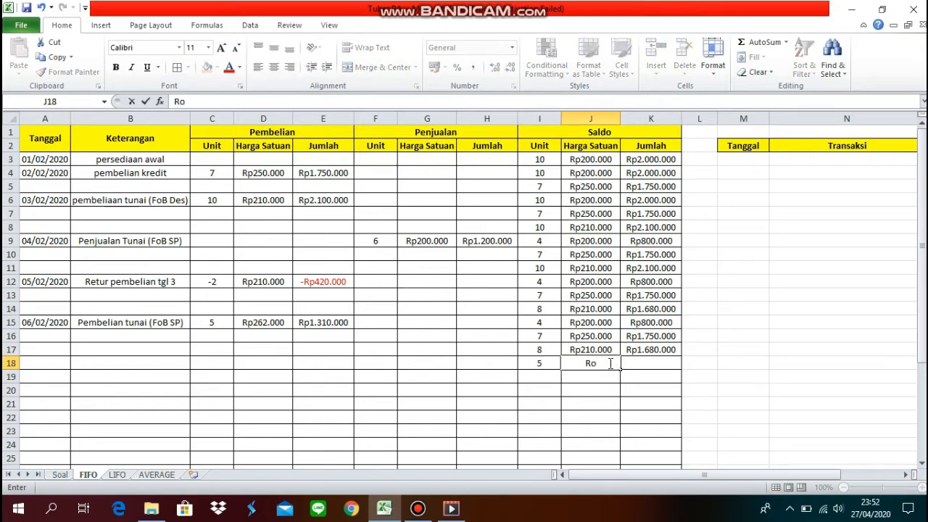
key("BackSpace")
type("p252")
key("BackSpace")
key("BackSpace")
type("62.000")
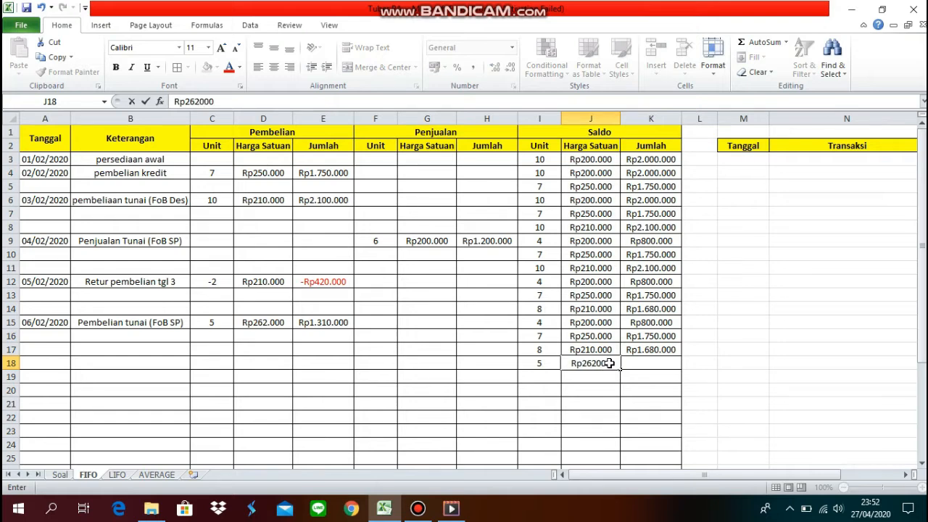
key("Return")
Enter Rp1.310.000 as the Jumlah of the fourth Saldo layer in cell K18.
left_click(640, 363)
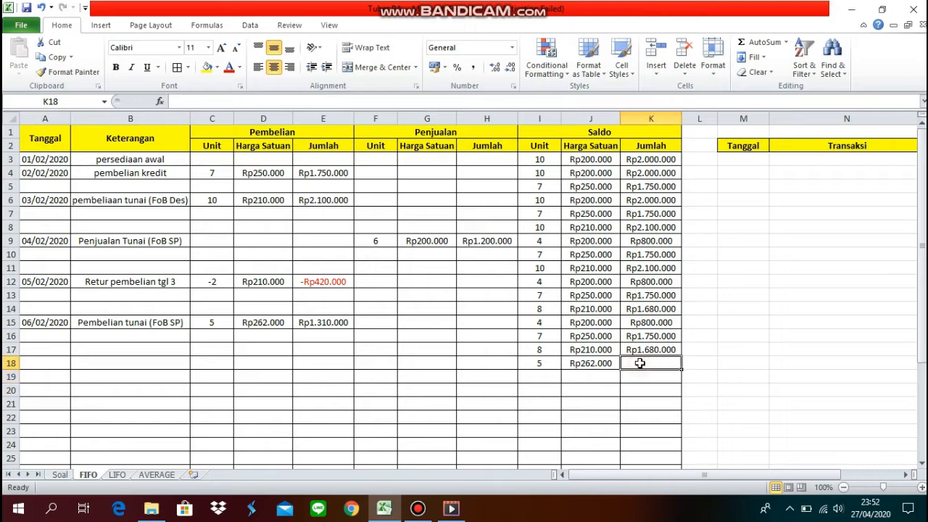
type("Rp")
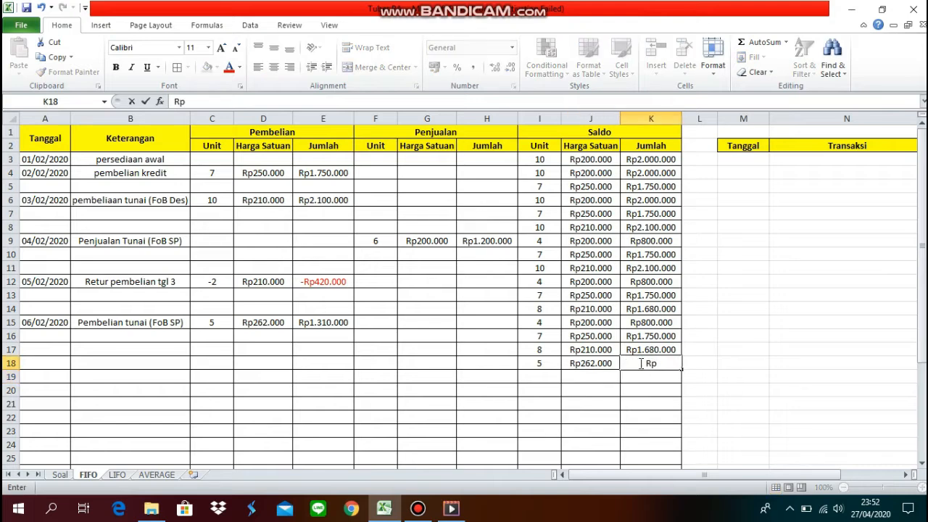
type("2")
key("BackSpace")
type("310.")
type("0")
key("BackSpace")
key("BackSpace")
key("BackSpace")
key("BackSpace")
type("1310000")
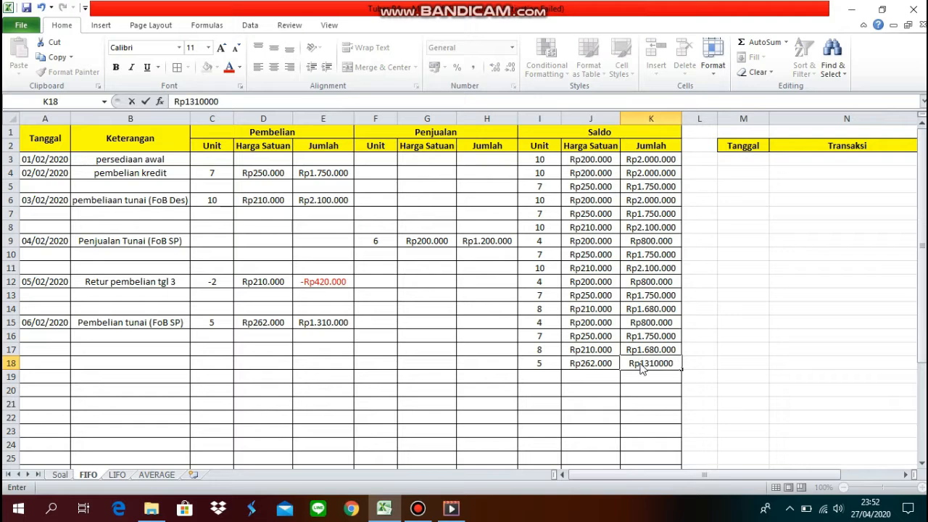
key("Return")
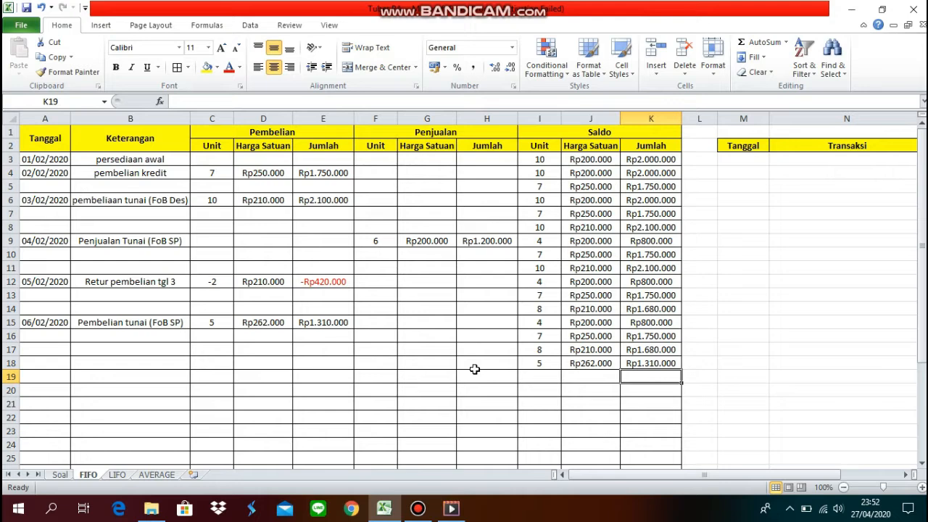
Review the 06/02/2020 purchase entry in row 15 against its Saldo layers and the preceding balance.
left_click(171, 324)
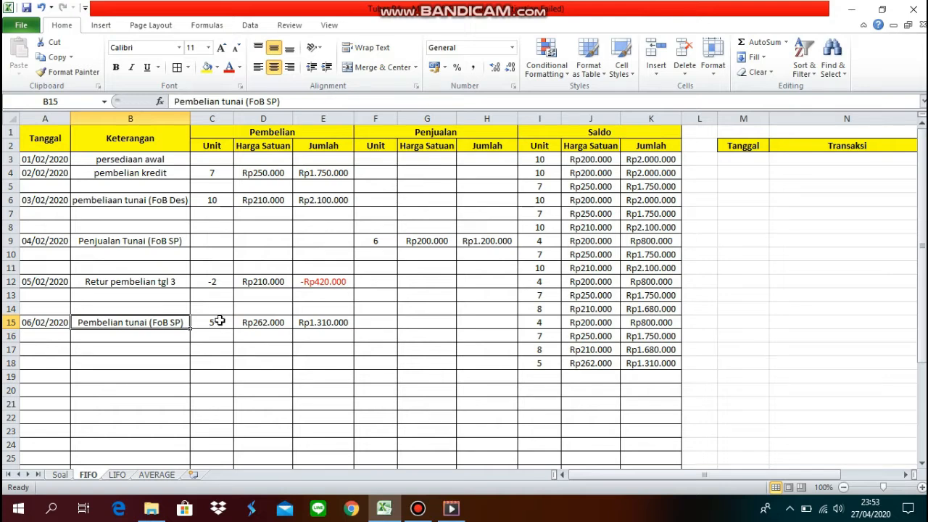
left_click(216, 325)
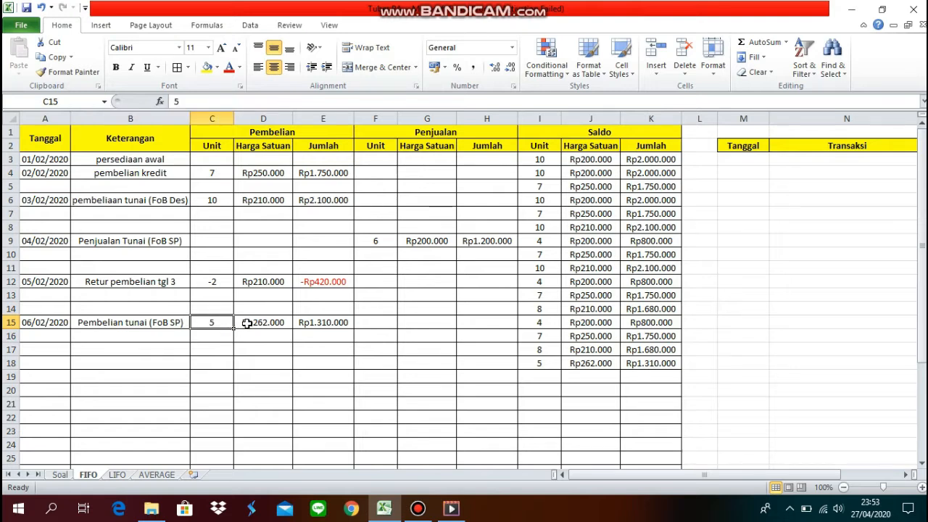
left_click(246, 321)
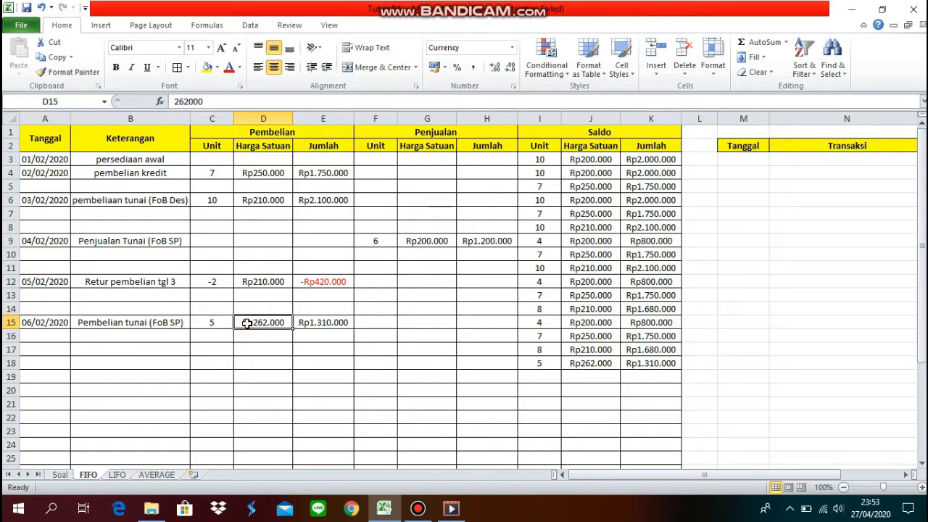
left_click(305, 324)
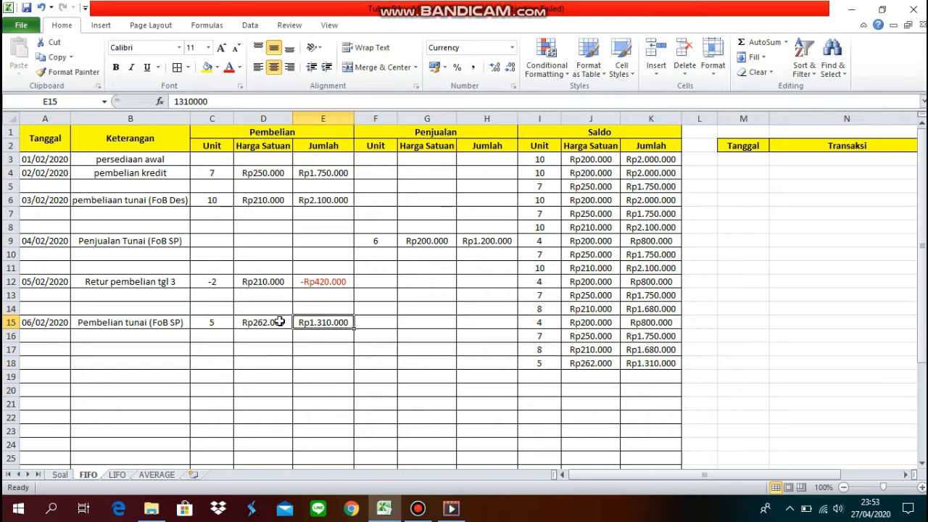
left_click(278, 320)
left_click(224, 320)
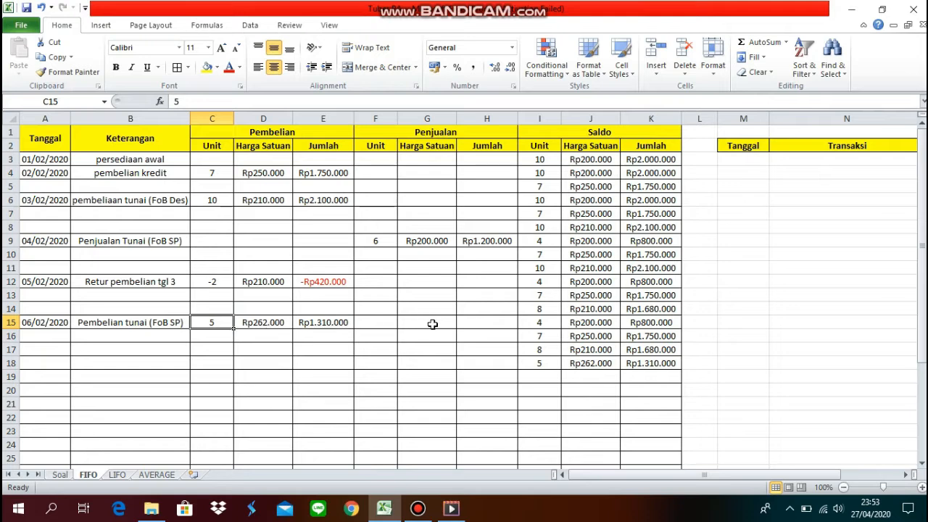
left_click(545, 324)
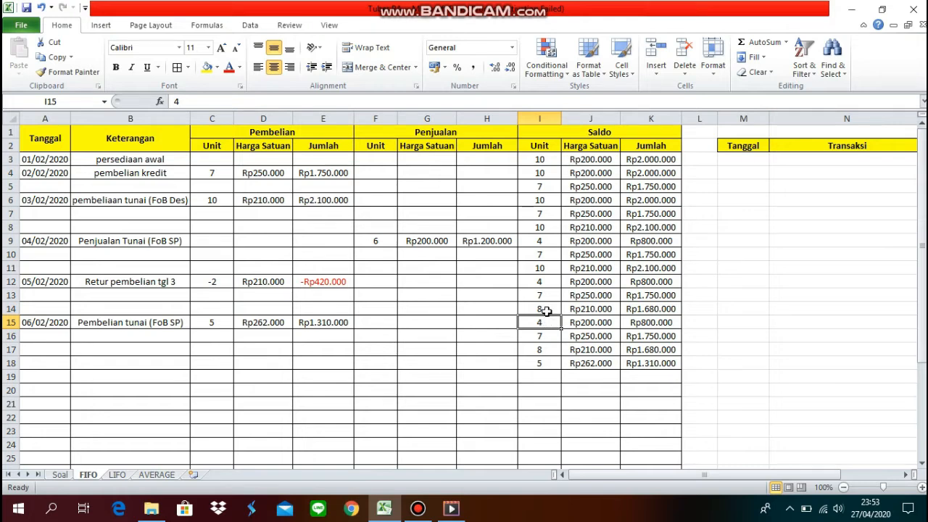
left_click(547, 283)
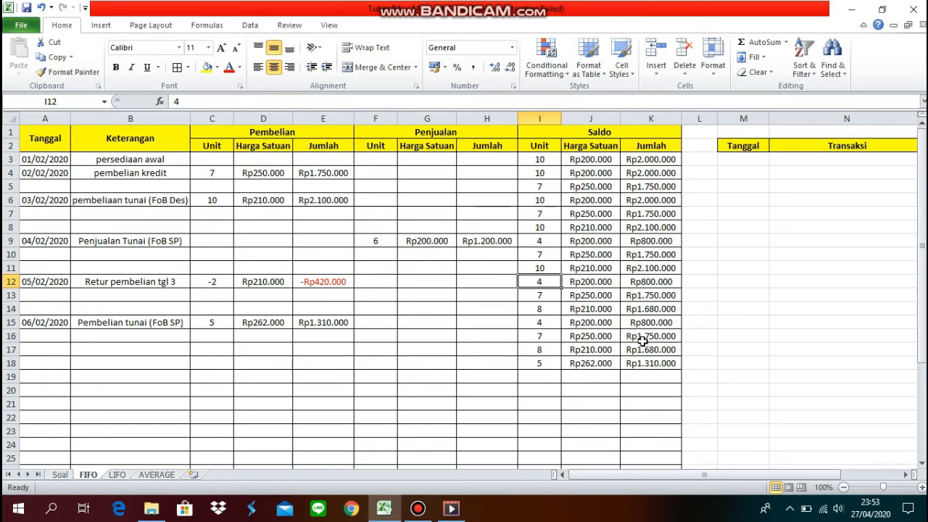
left_click(547, 365)
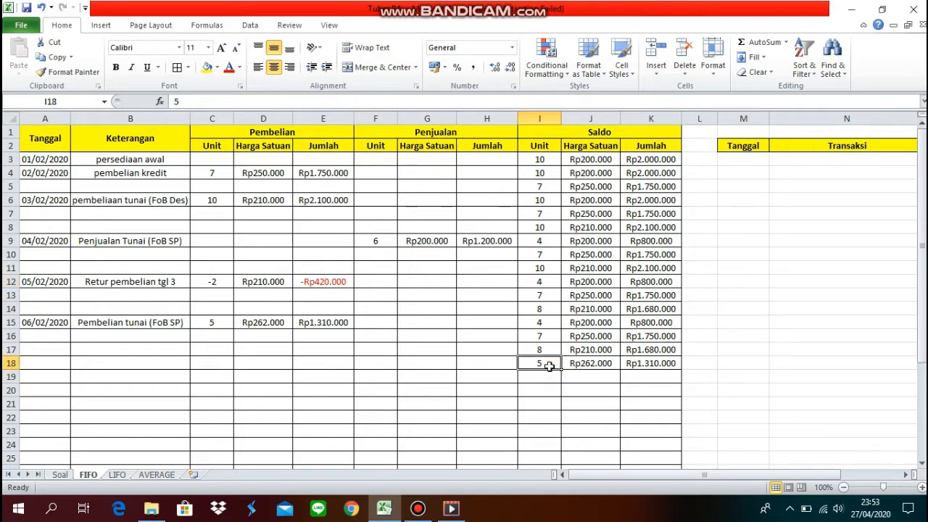
left_click_drag(546, 365, 395, 341)
left_click(284, 335)
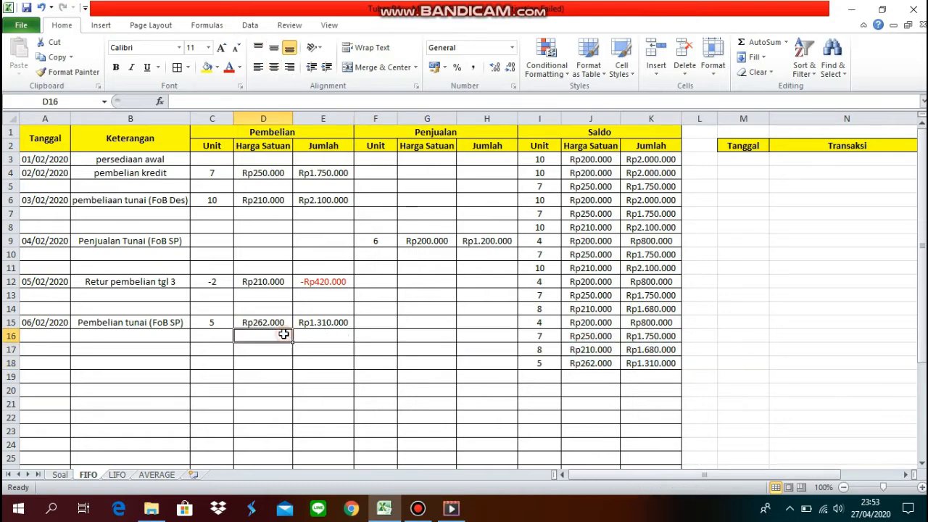
left_click_drag(217, 322, 340, 327)
left_click(351, 337)
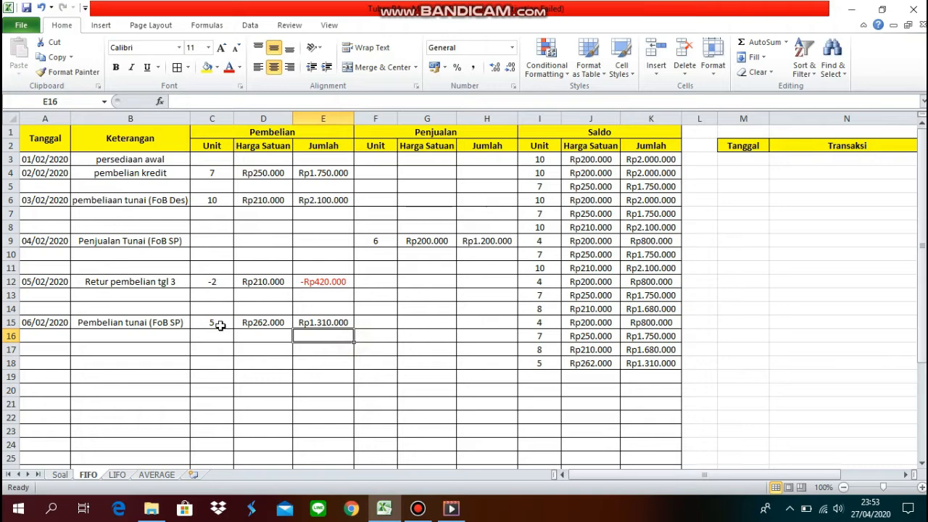
Enter the date 07/02/2020 for the next transaction in cell A19.
left_click(493, 376)
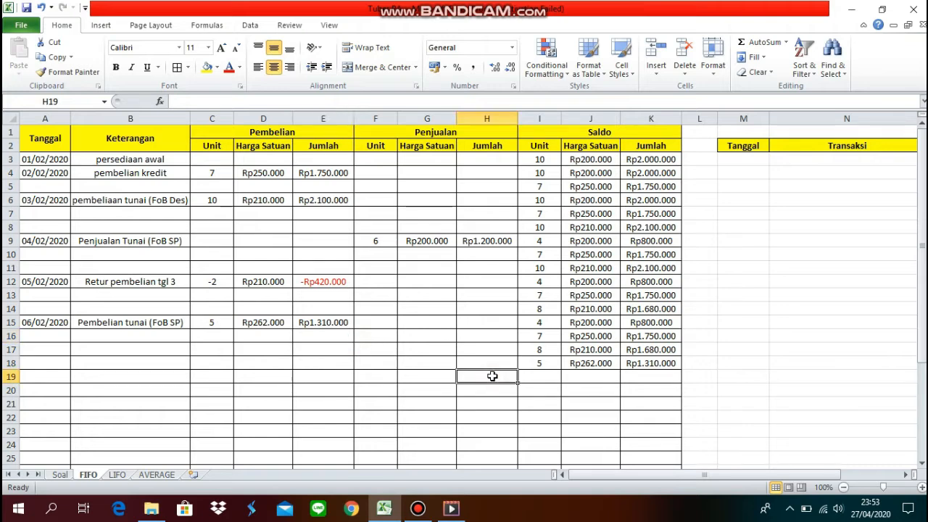
key("Left")
key("Left")
key("Left")
key("Left")
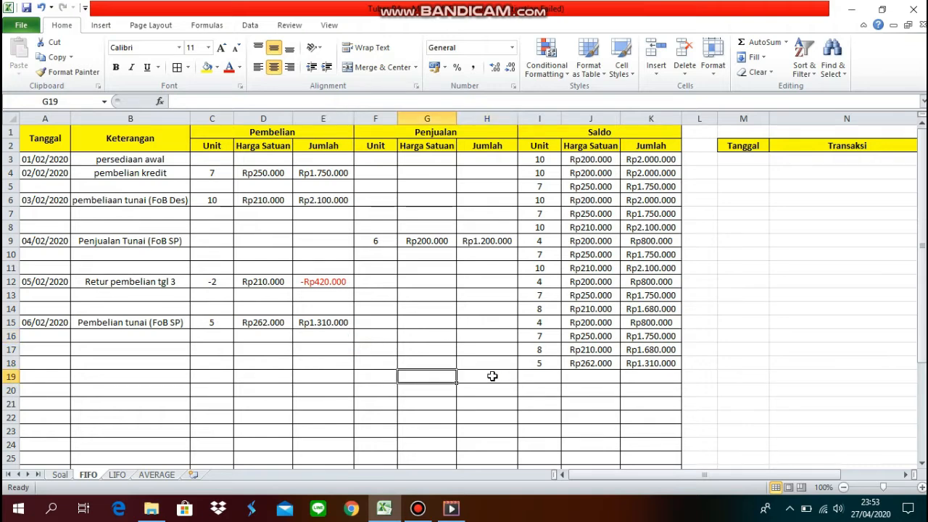
key("Left")
key("Left")
key("Left")
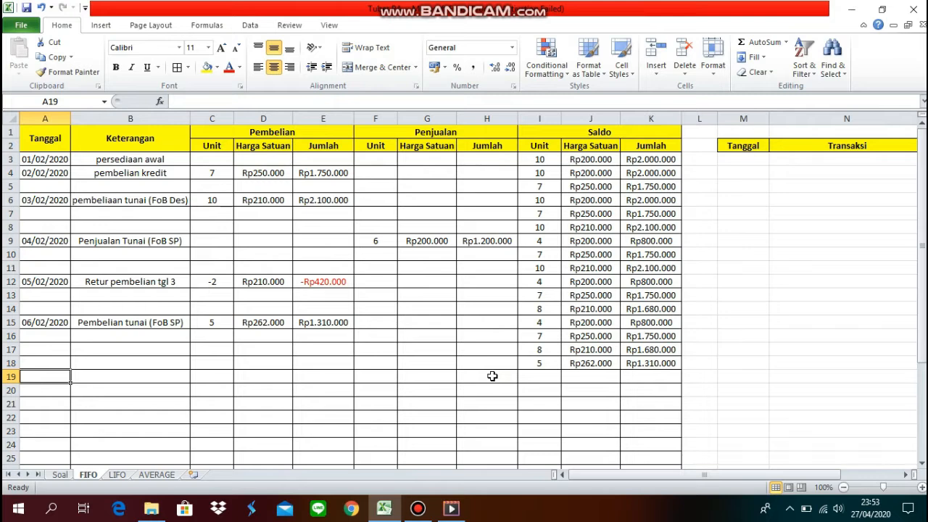
type("07")
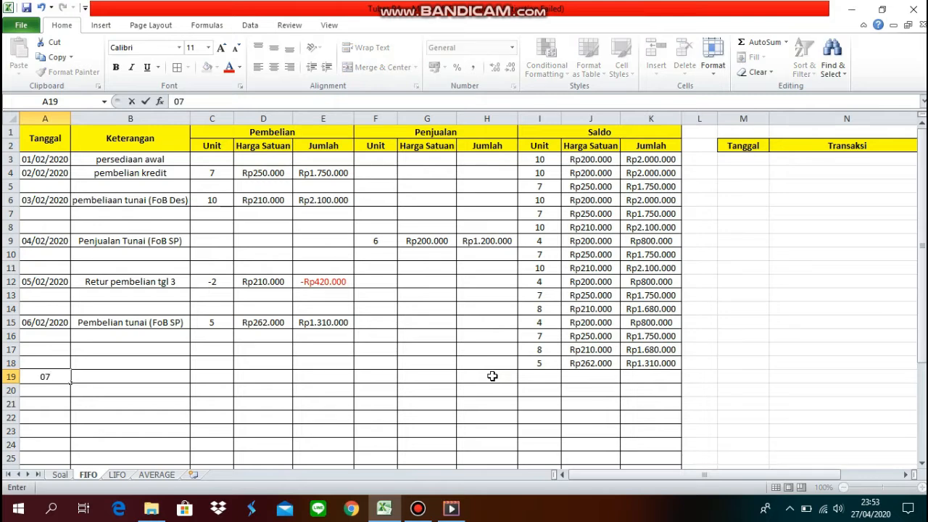
type("/02/2020")
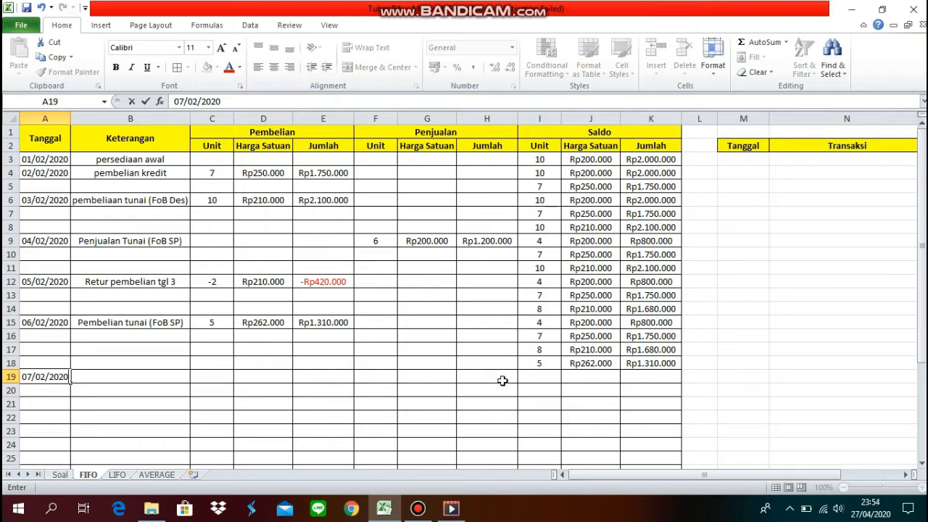
key("Return")
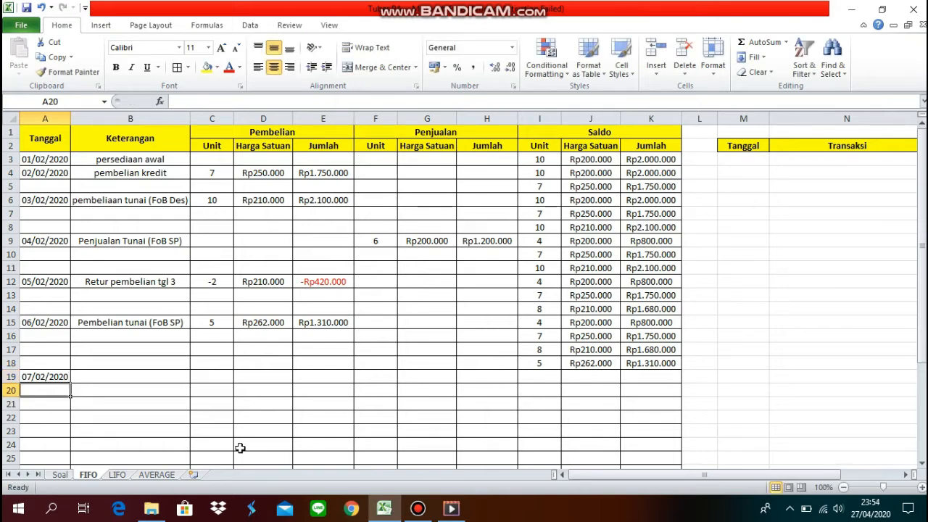
Enter "Penjualan kredit" as the Keterangan of the 07/02/2020 transaction in cell B19.
left_click(169, 377)
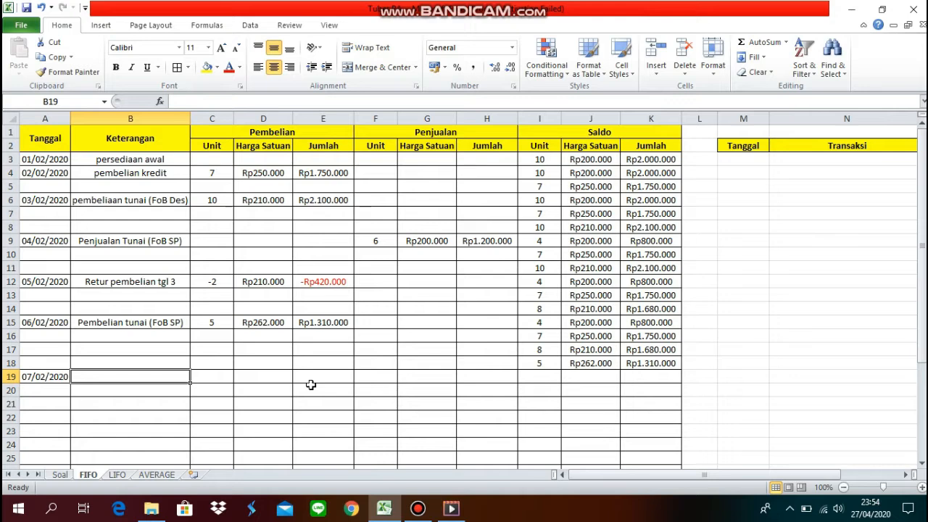
type("Penjua")
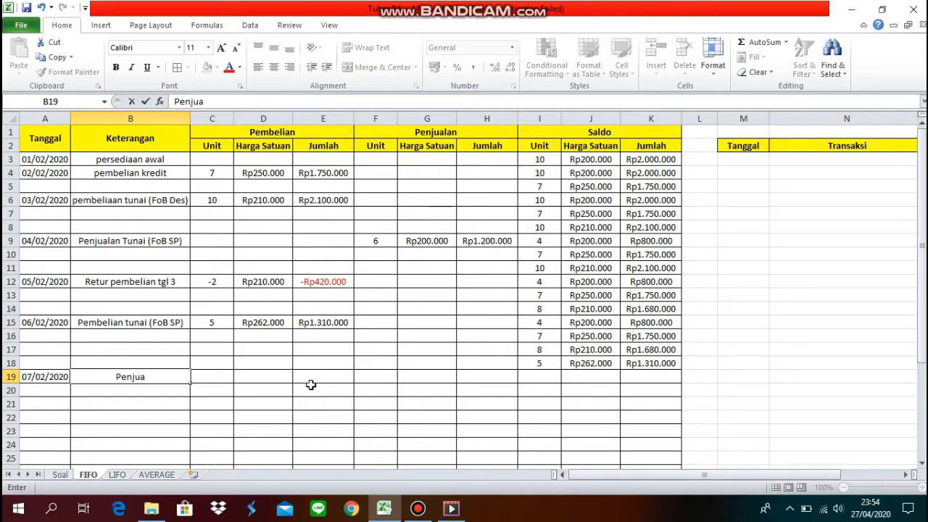
type("lan kred")
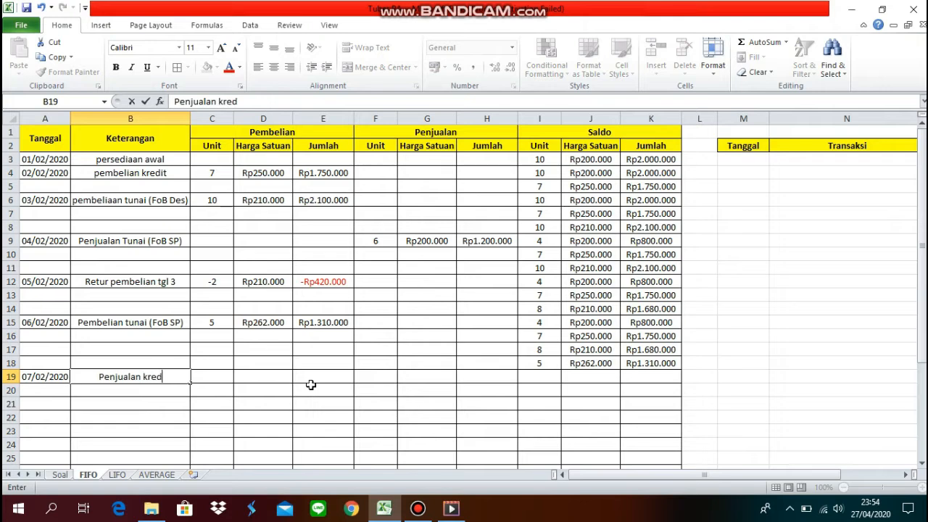
type("it")
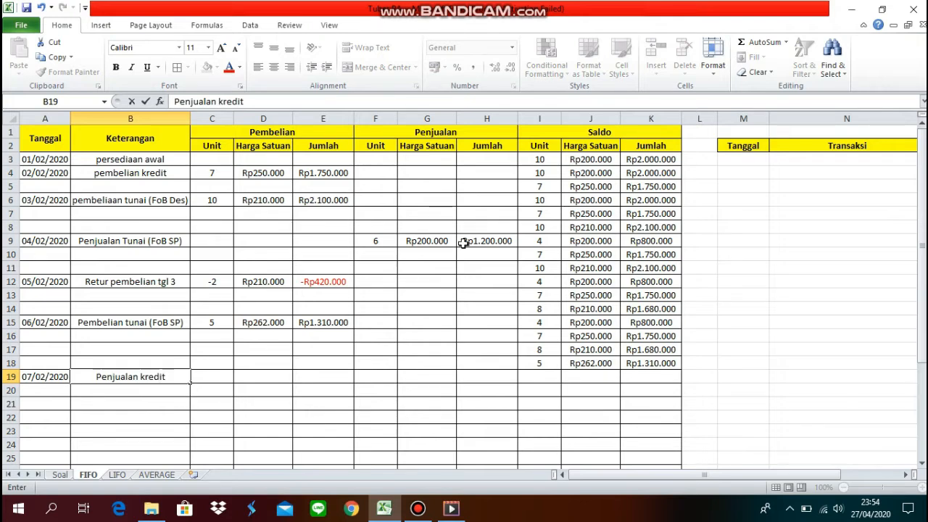
left_click(457, 137)
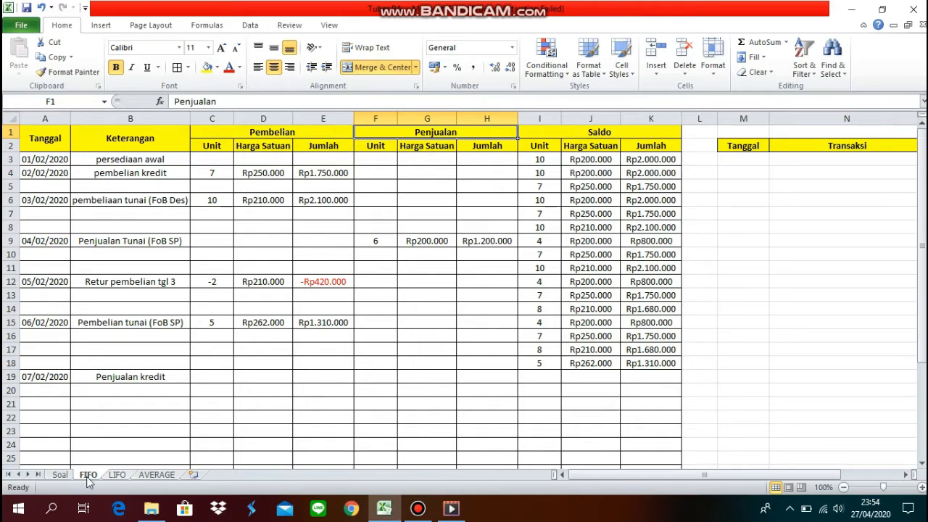
Consult the sales units and prices on the Soal sheet and enter 4 as the first Penjualan Unit in cell F19 of the FIFO sheet.
left_click(59, 475)
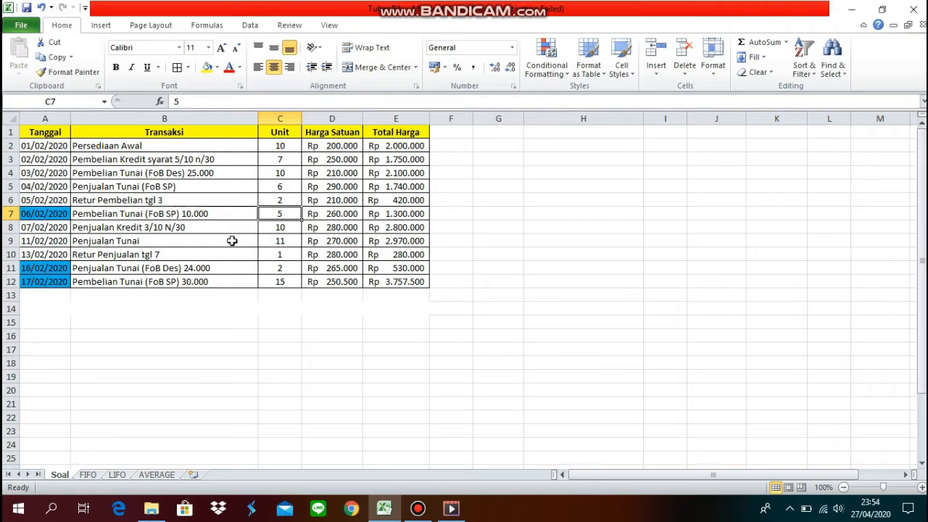
left_click(262, 244)
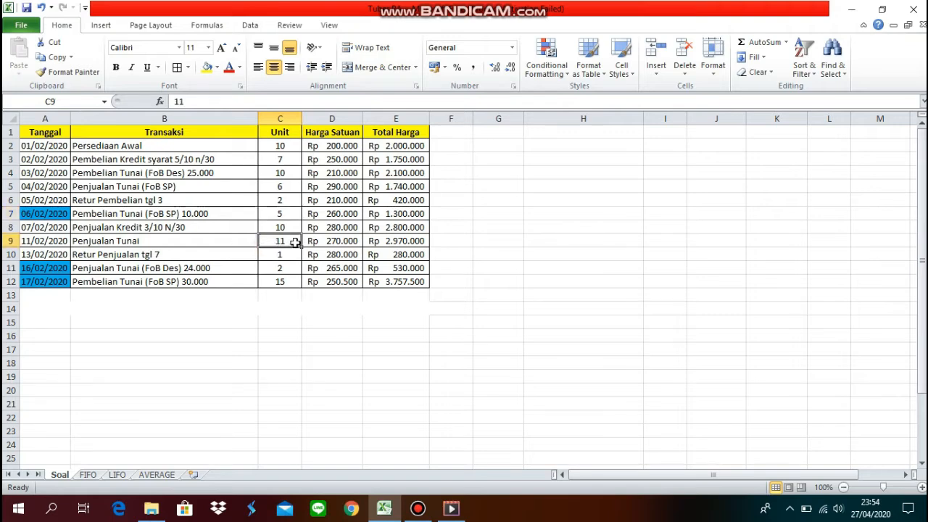
left_click(323, 246)
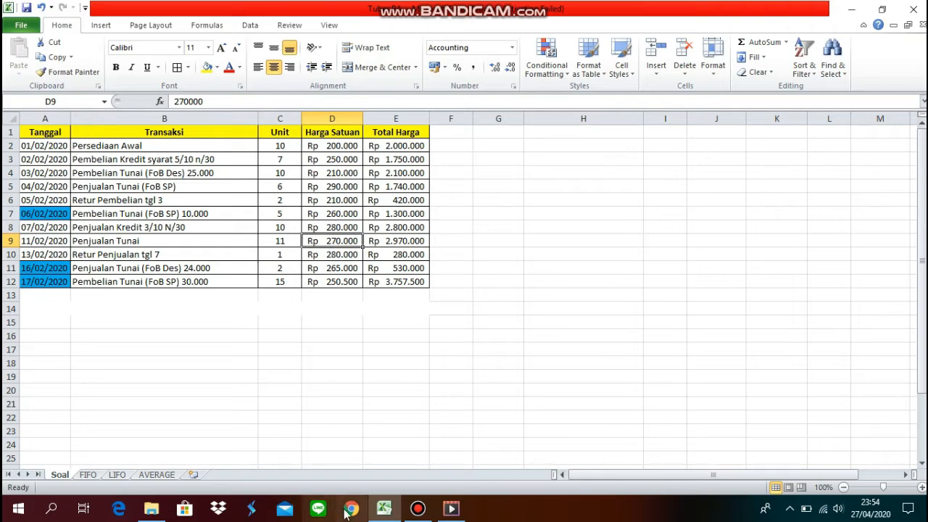
left_click(88, 475)
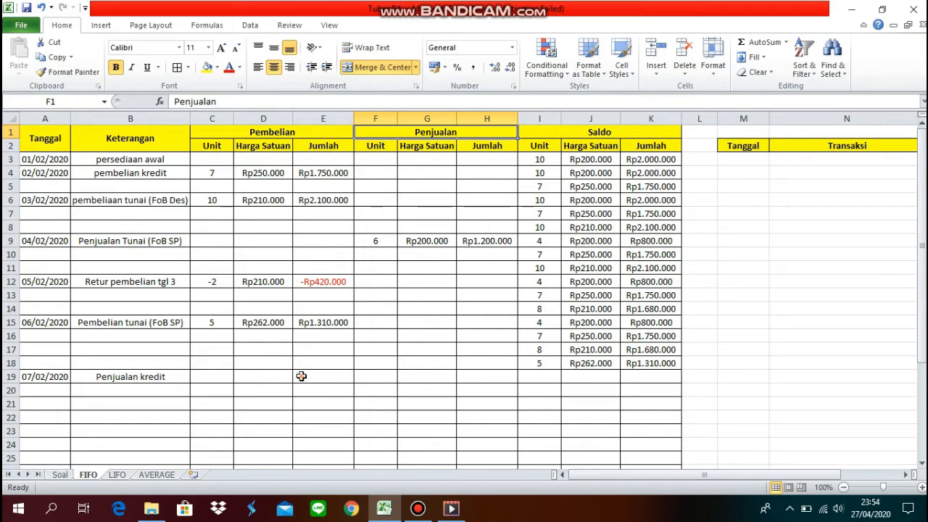
left_click(301, 376)
key("Tab")
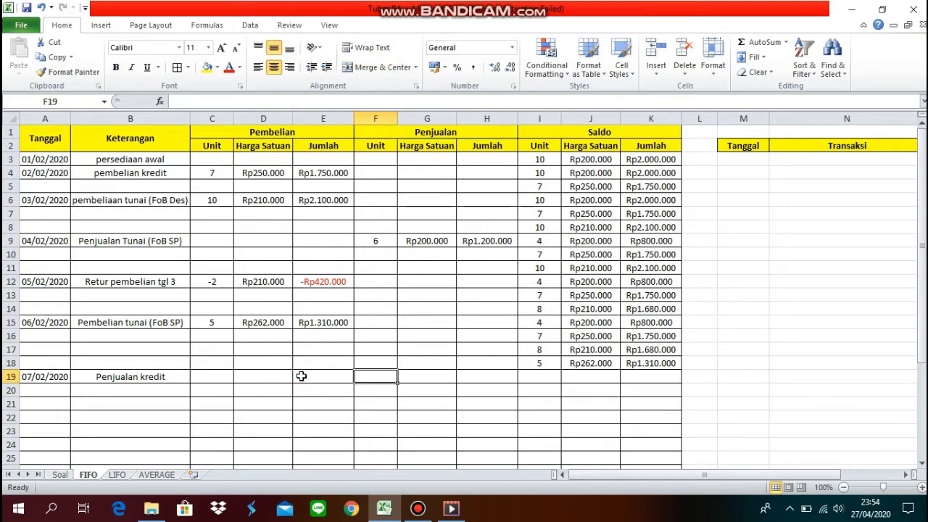
type("4")
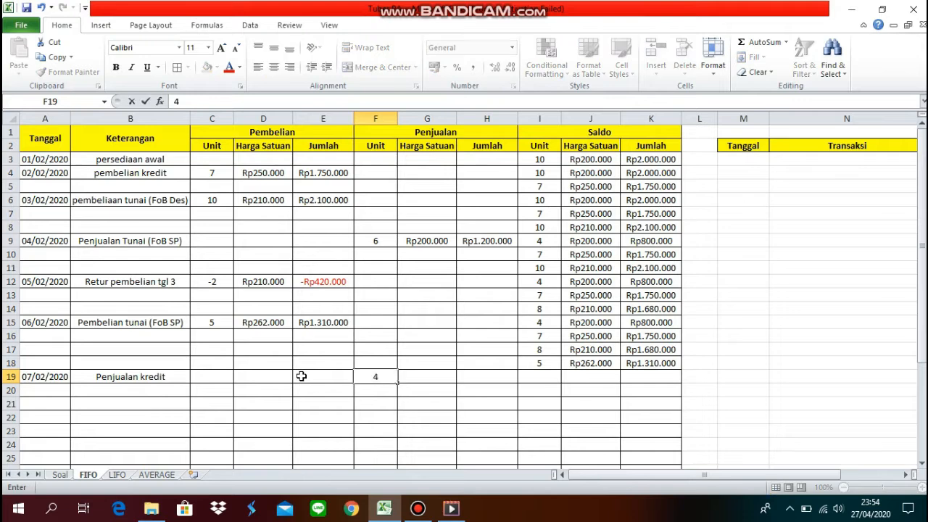
Enter Rp200.000 as the Penjualan Harga Satuan for the 07/02/2020 sale in cell G19.
left_click(429, 373)
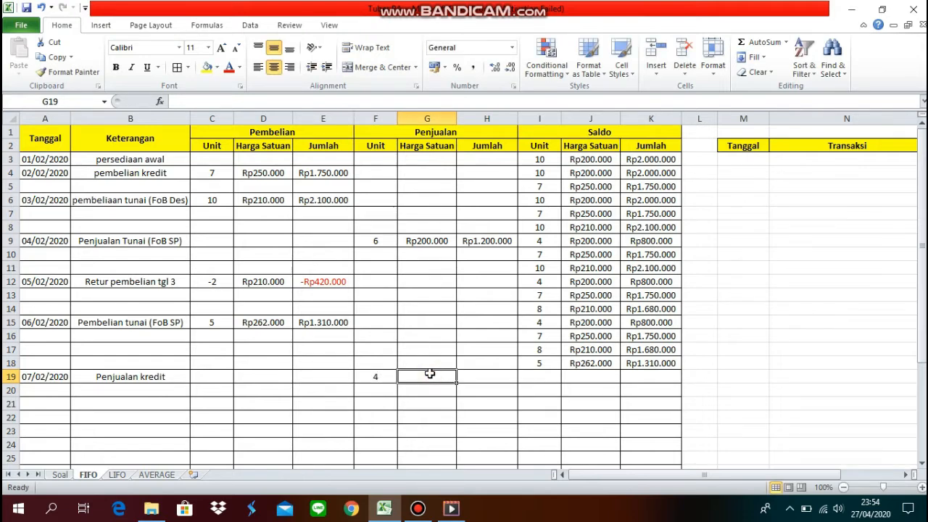
double_click(431, 375)
type("R")
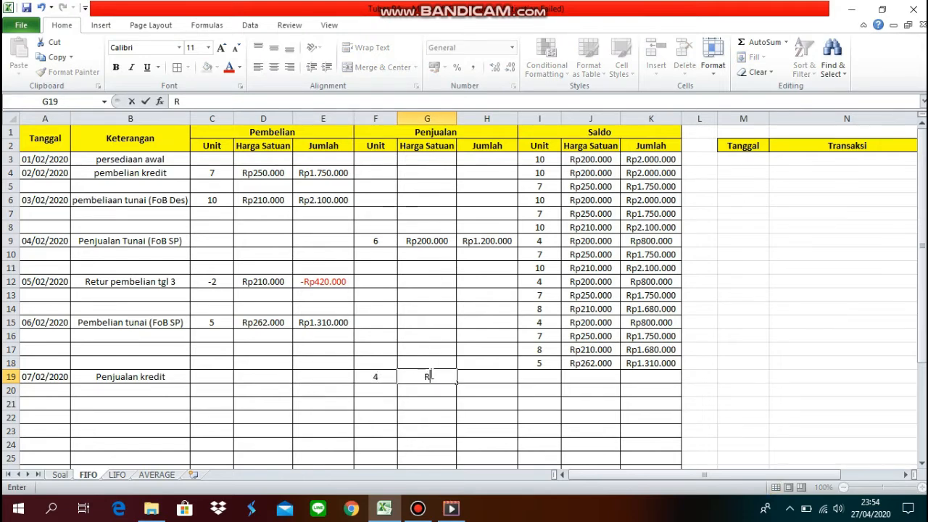
type("p200.")
type("00000")
key("Return")
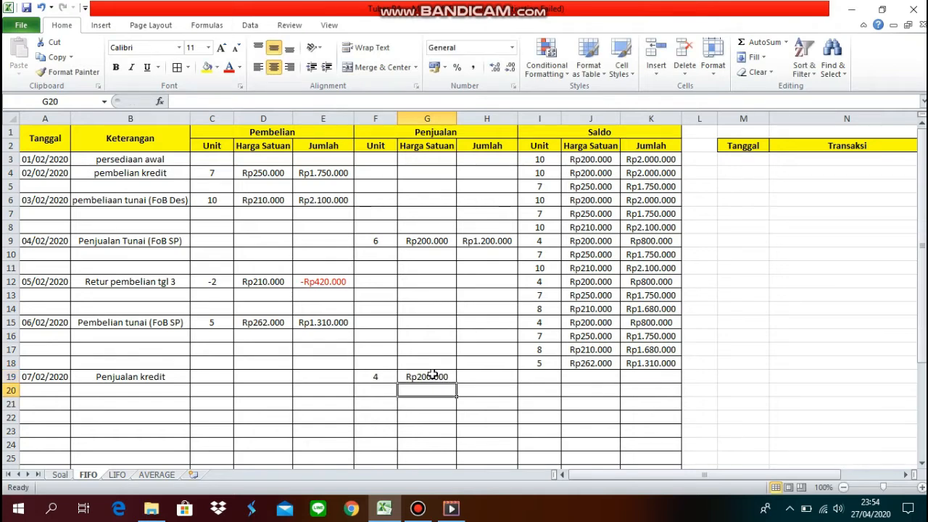
Calculate the Penjualan Jumlah in cell H19 by multiplying the units in F19 by the unit price in G19.
left_click(460, 378)
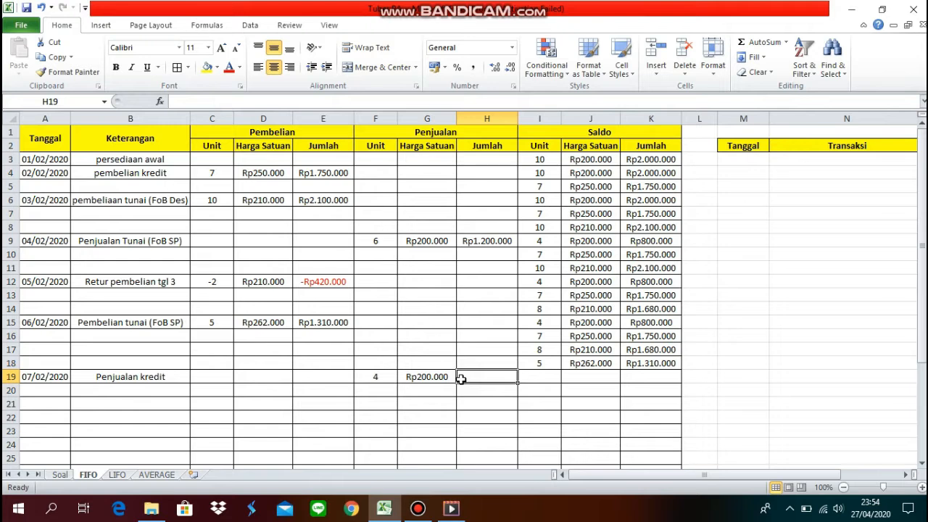
type("=")
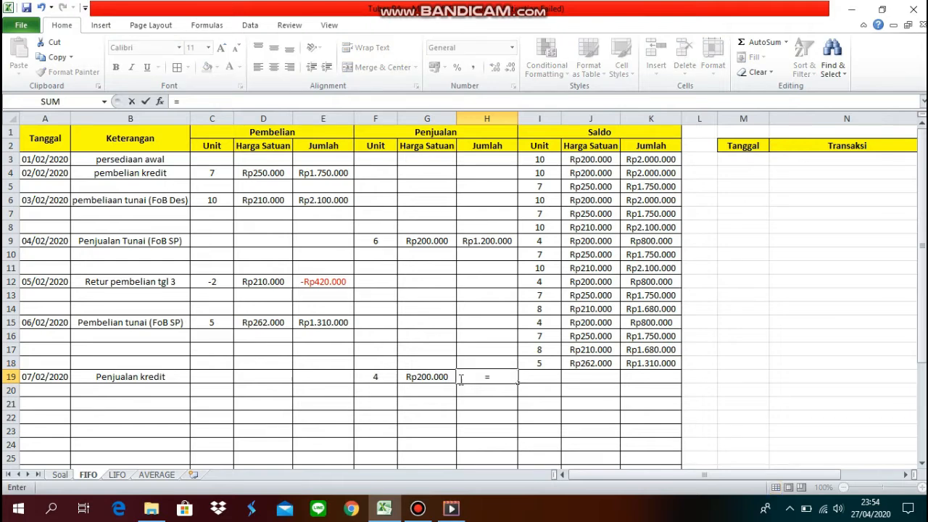
left_click(386, 376)
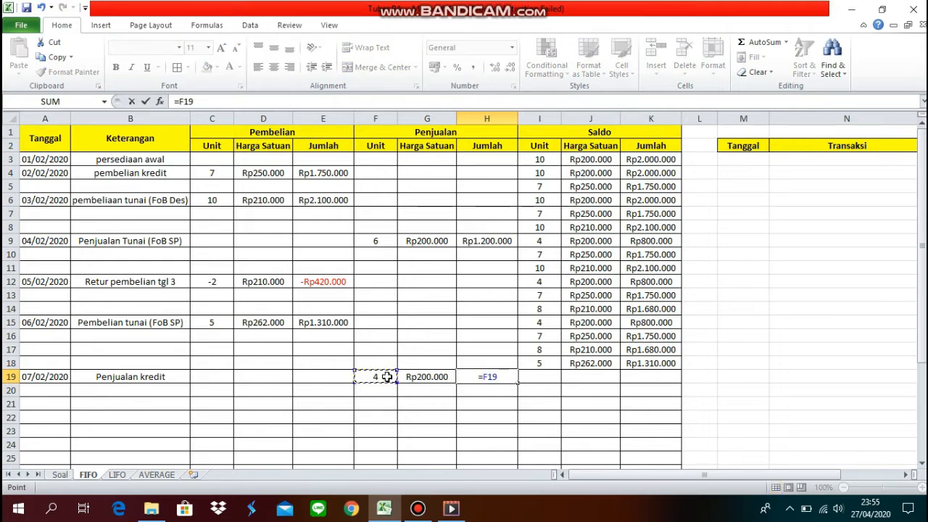
type("*")
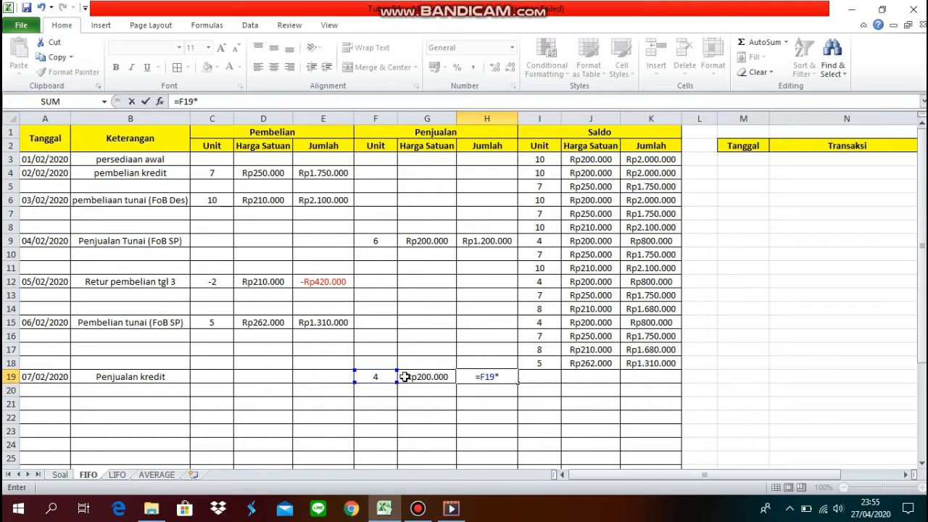
left_click(411, 376)
key("Return")
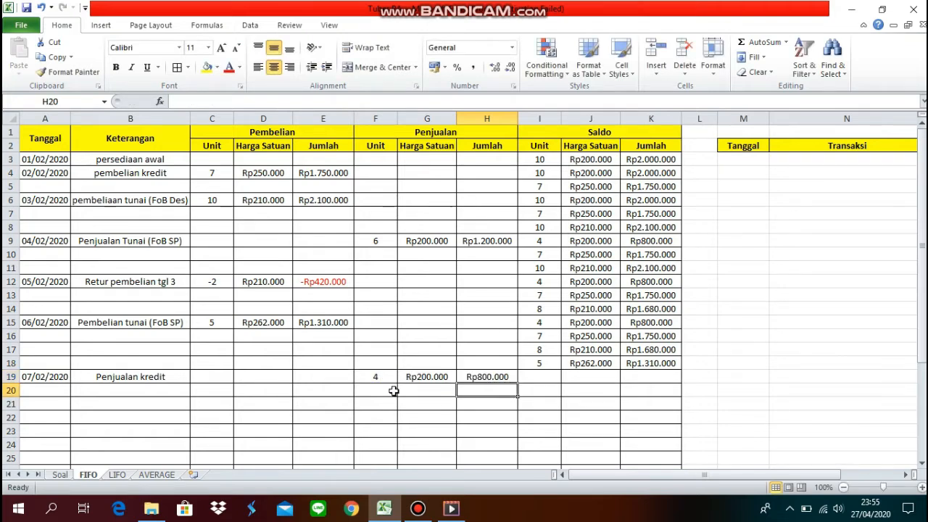
Enter 6 units and a unit price of Rp250.000 for the second layer of the 07/02/2020 sale in row 20.
left_click(391, 391)
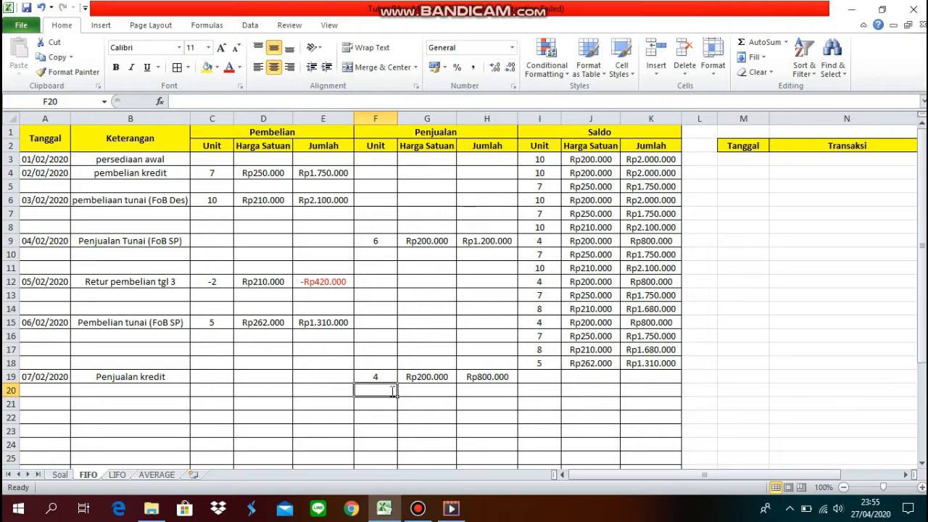
type("6")
left_click(412, 391)
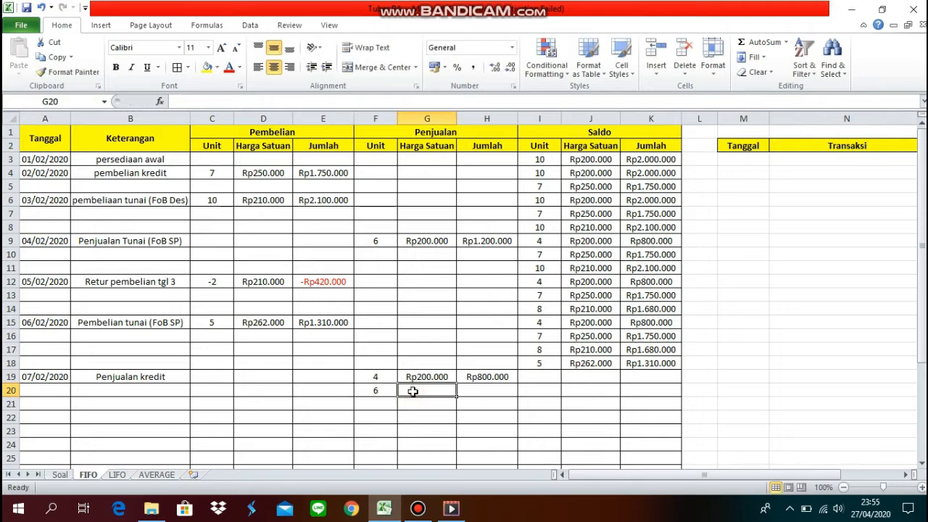
type("Rp")
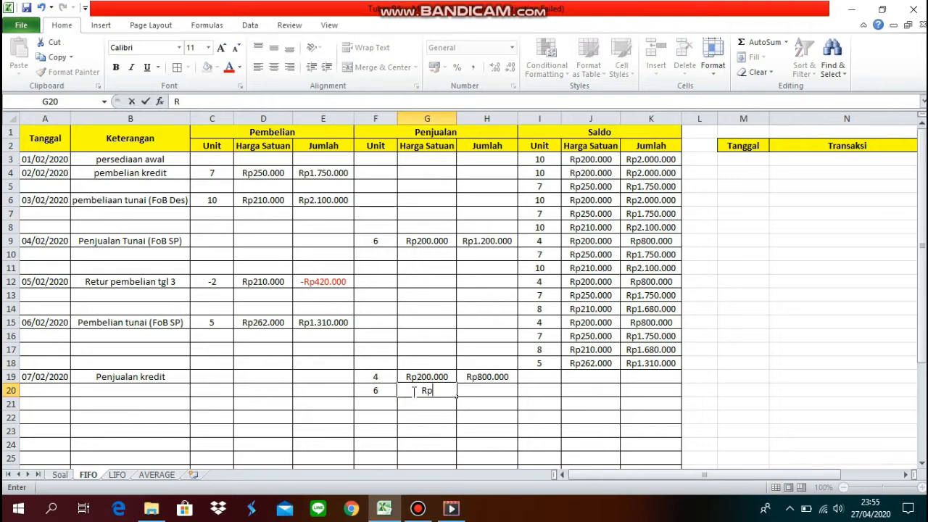
type("2")
type("50.")
type("0000")
key("Return")
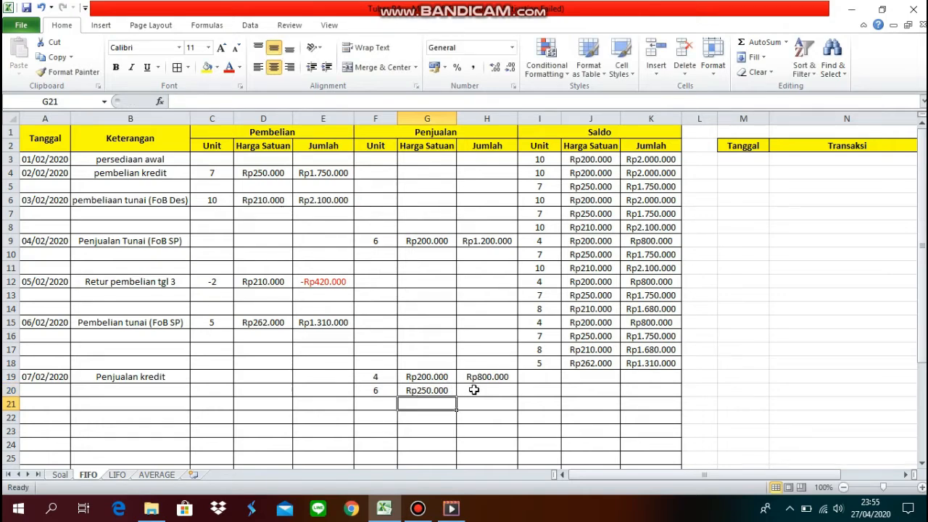
Calculate the second layer's Penjualan Jumlah in cell H20 with the formula =G20*F20.
left_click(472, 390)
type("=")
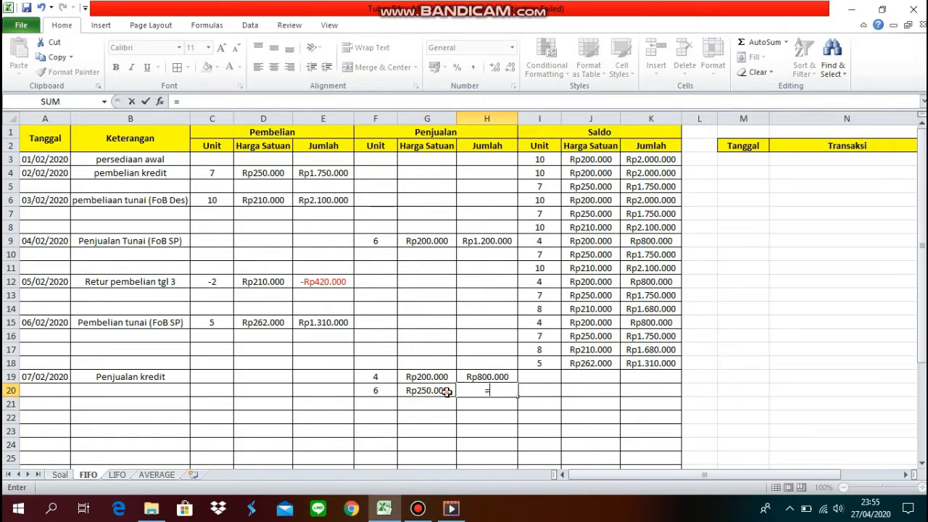
left_click(448, 392)
type("*")
left_click(383, 390)
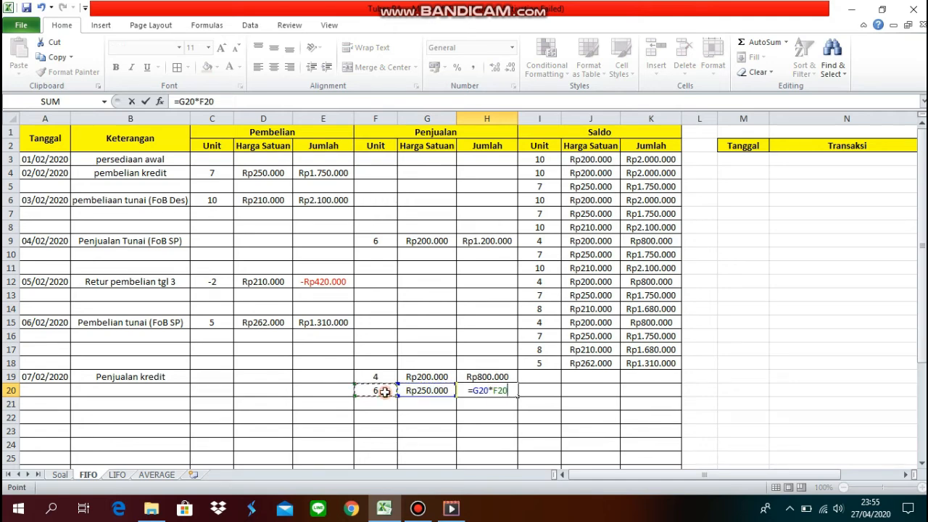
key("Return")
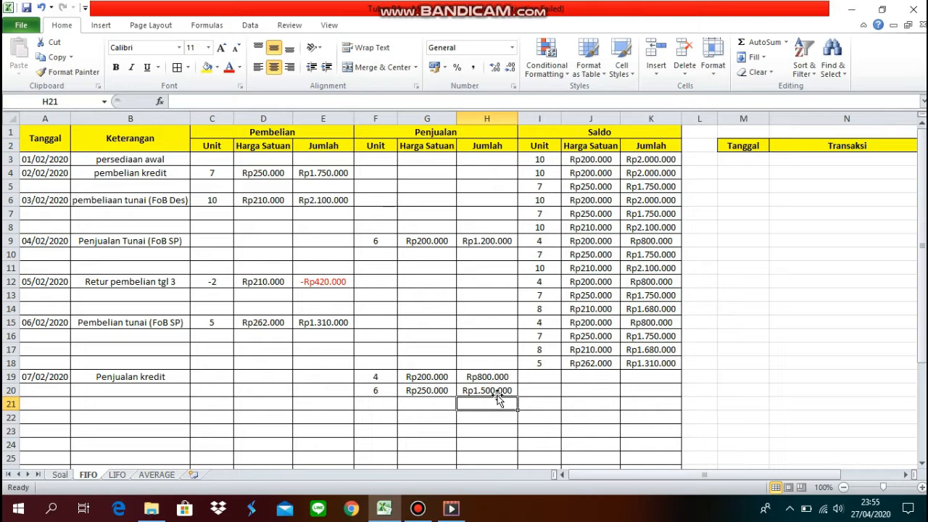
Enter 0 as the first Saldo Unit for the 07/02/2020 sale in cell I19.
left_click(550, 377)
type("0")
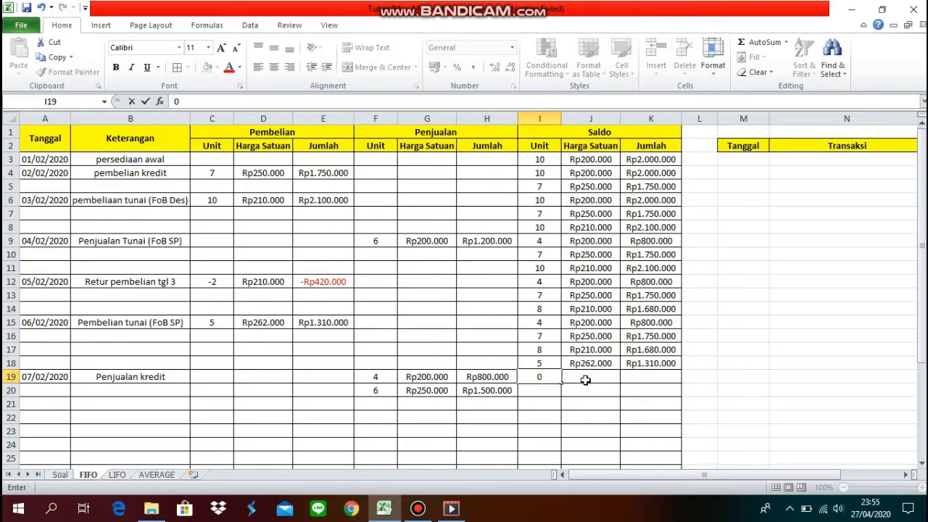
Enter Rp200.000 as the Saldo unit price in J19 for the 07/02/2020 credit sale.
left_click(585, 379)
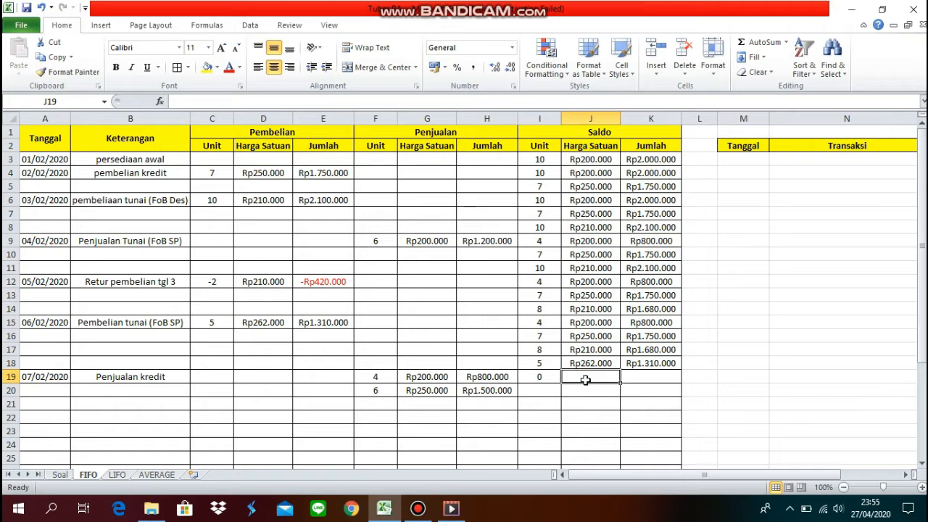
type("Rp")
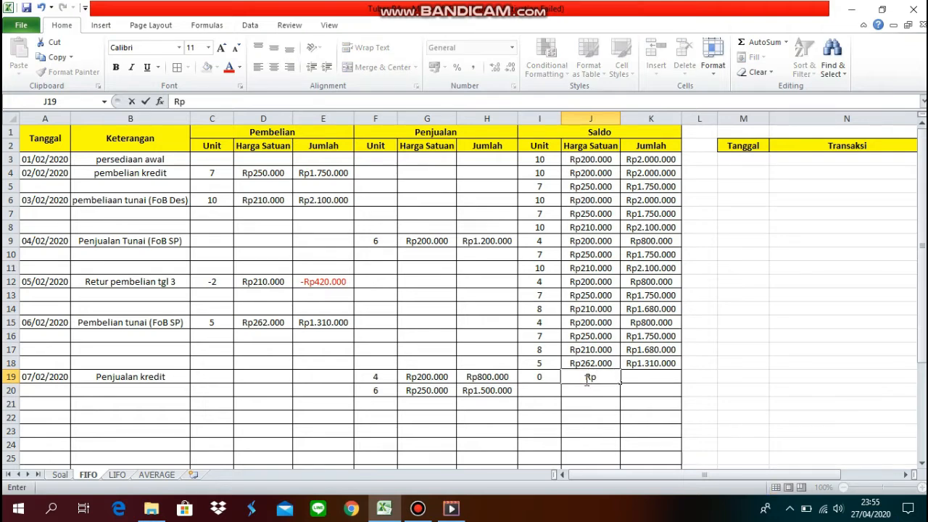
type("200.")
type("00000")
key("Return")
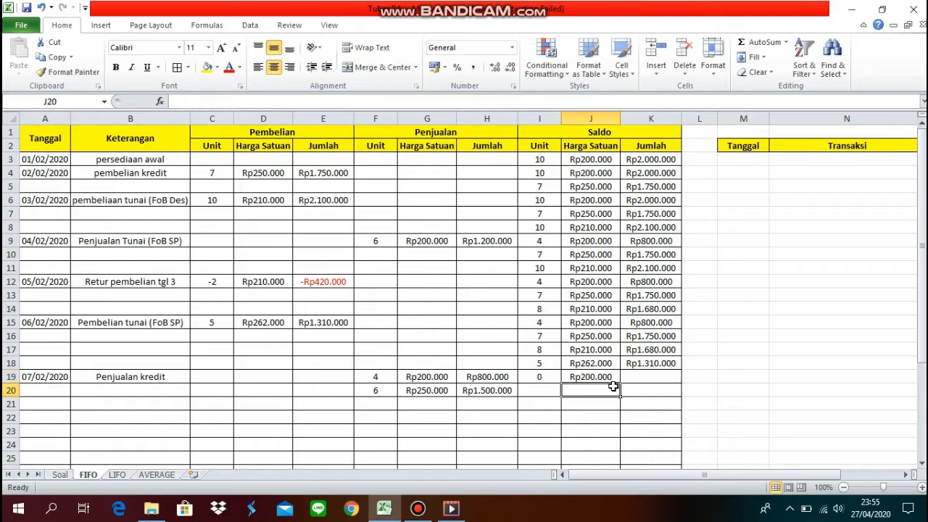
Calculate the Saldo Jumlah in K19 with the formula =J19*I19.
left_click(633, 377)
type("=")
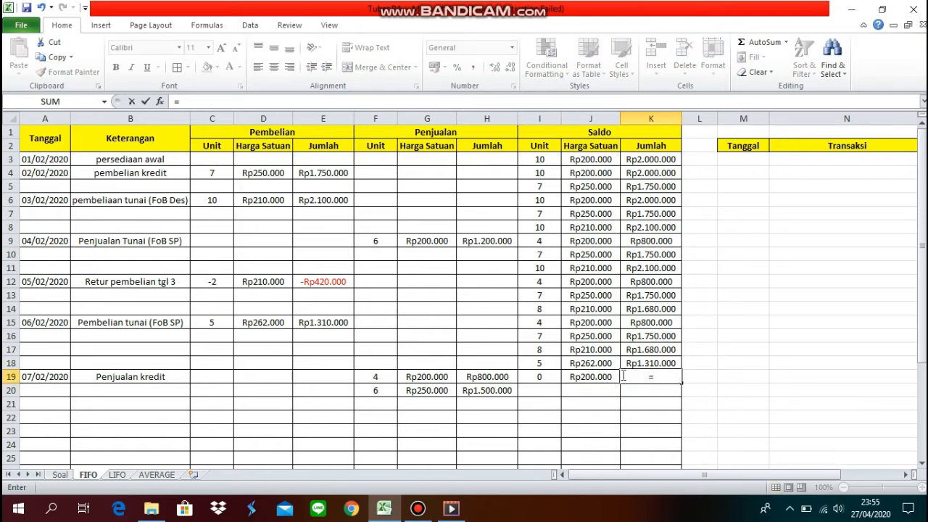
left_click(602, 376)
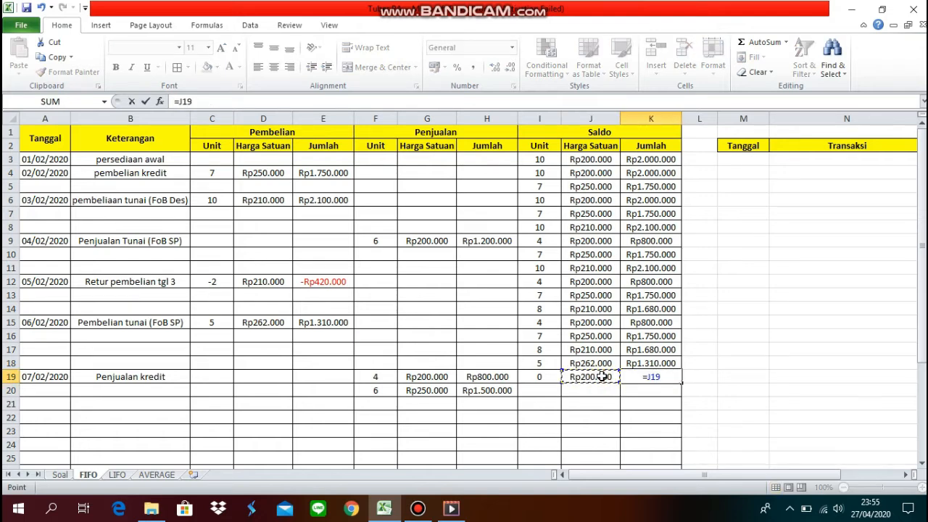
type("*")
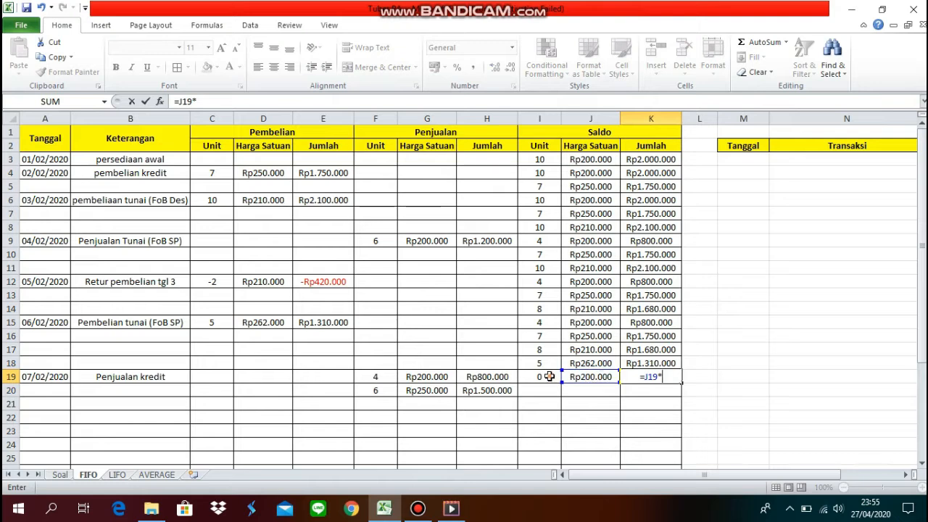
left_click(549, 376)
key("Return")
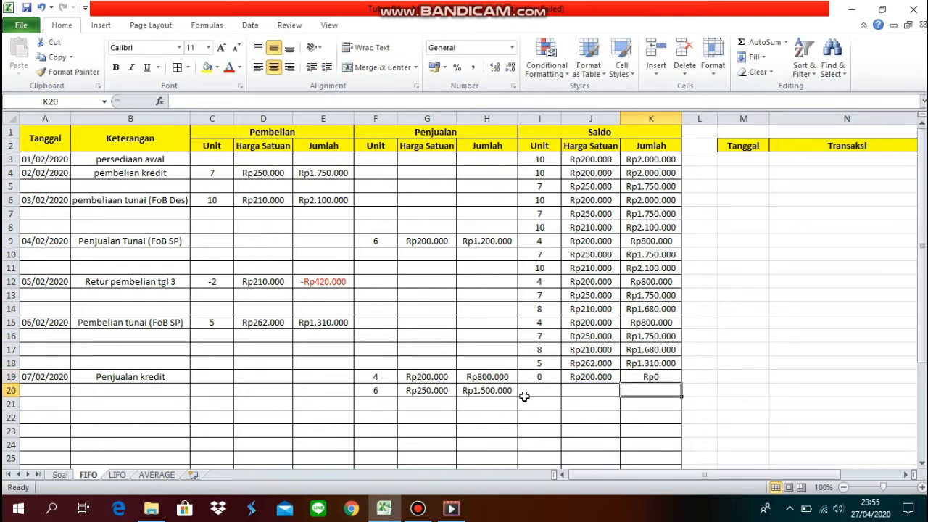
Fill the second Saldo line of the credit sale with 1 unit in I20 and a unit price of Rp250.000 in J20.
left_click(525, 392)
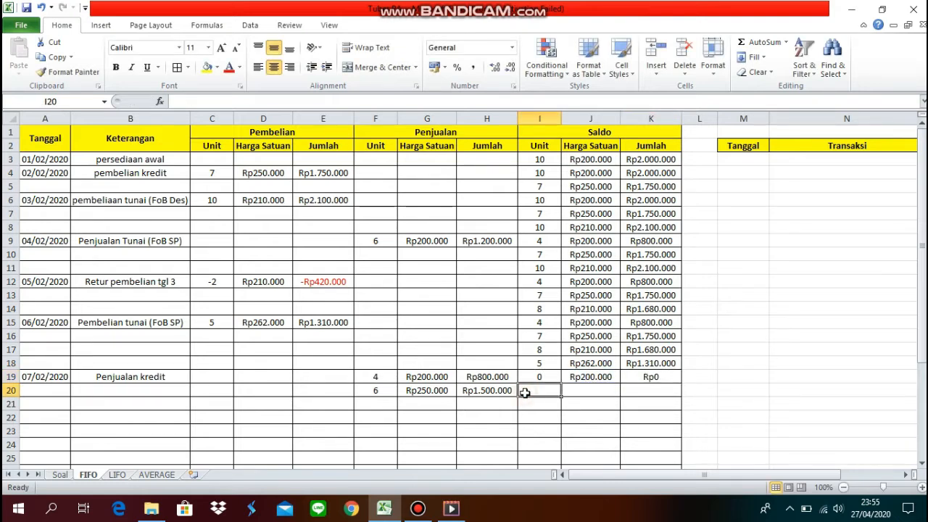
type("1")
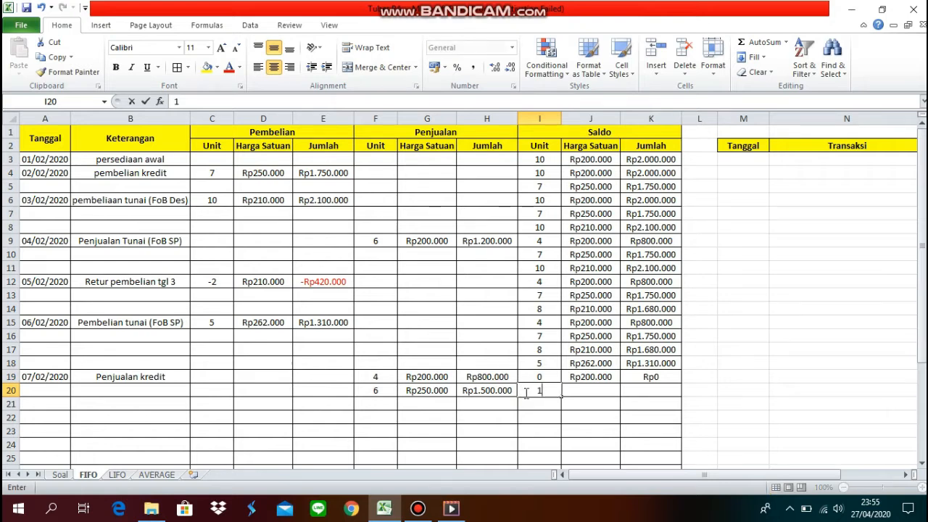
left_click(570, 390)
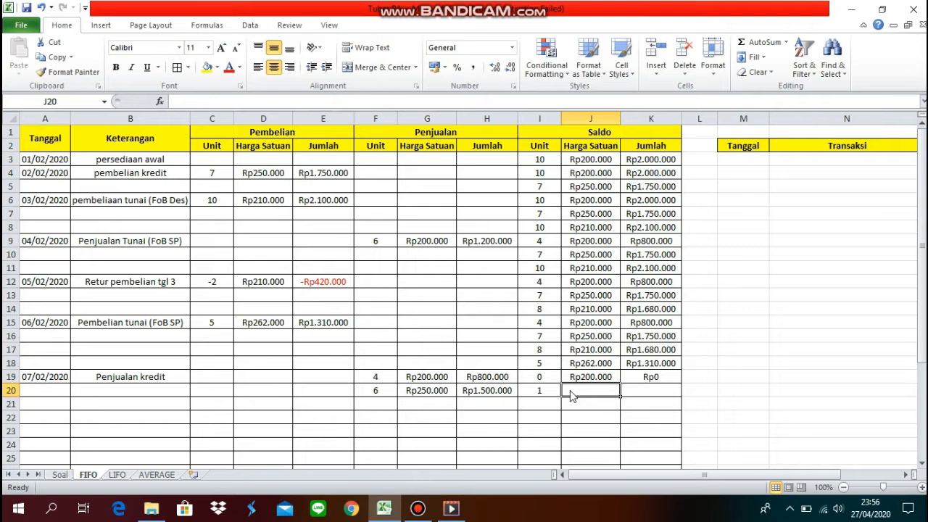
type("Rp2")
type("50.000")
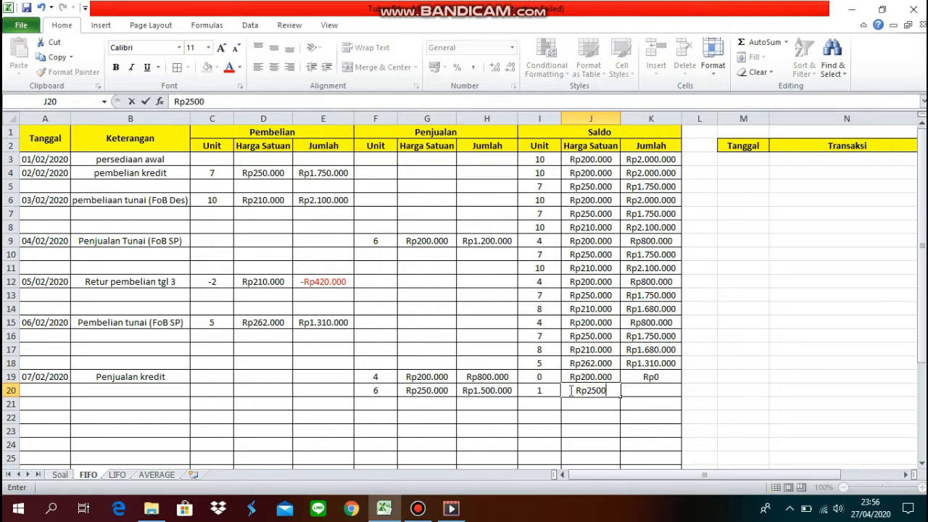
key("Return")
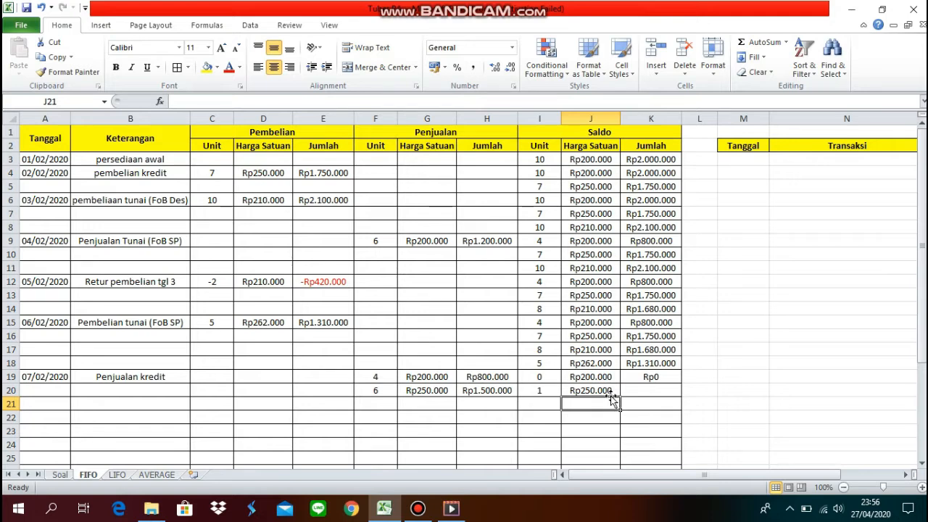
Calculate the Saldo Jumlah in K20 by multiplying unit price J20 by units I20.
left_click(648, 390)
type("=")
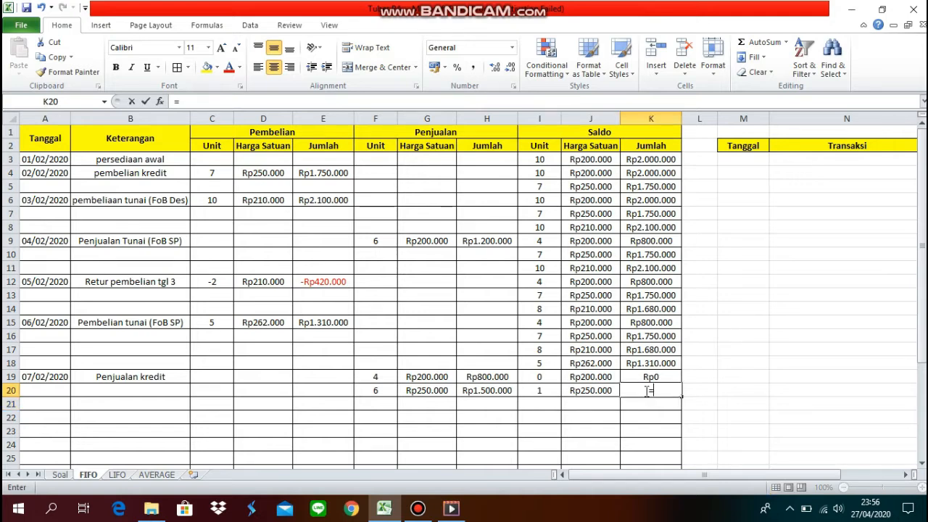
left_click(573, 392)
type("*")
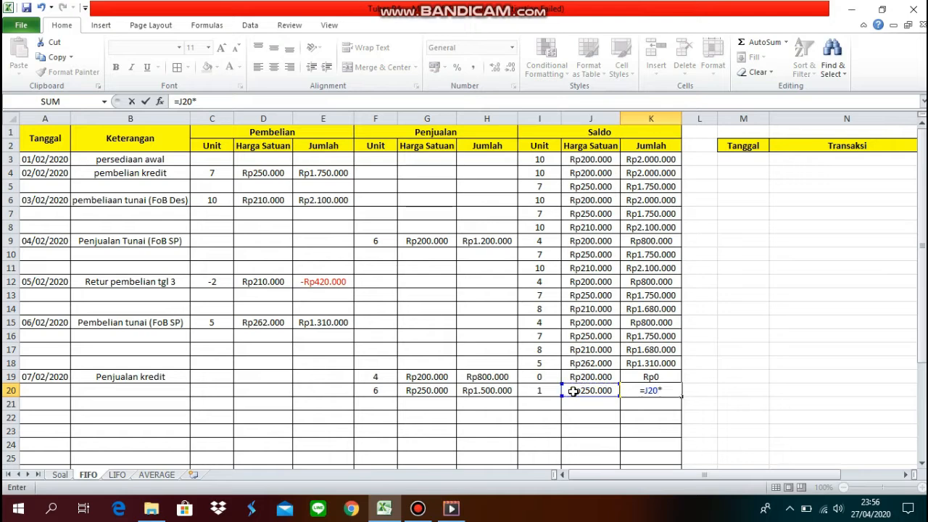
left_click(551, 390)
key("Return")
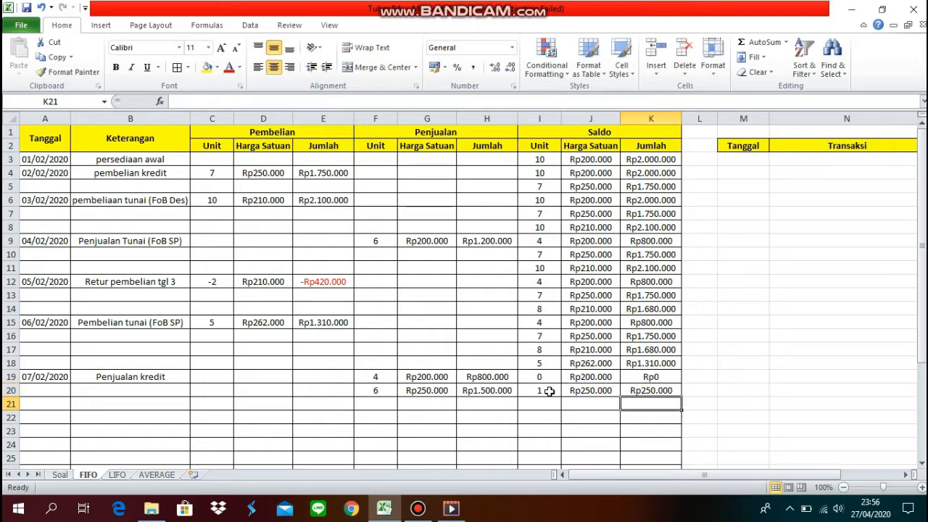
Fill the third Saldo line of the credit sale with 8 units in I21 and a unit price of Rp210.000 in J21.
left_click(550, 402)
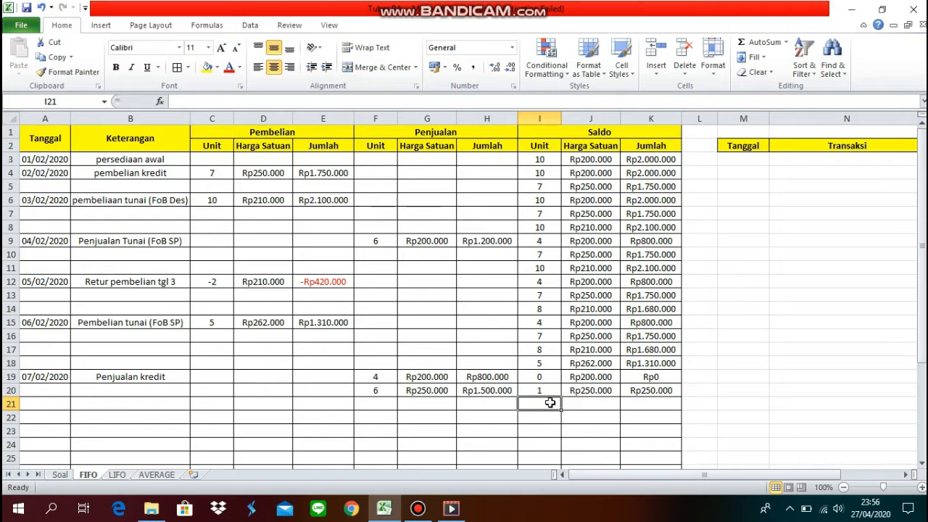
type("8")
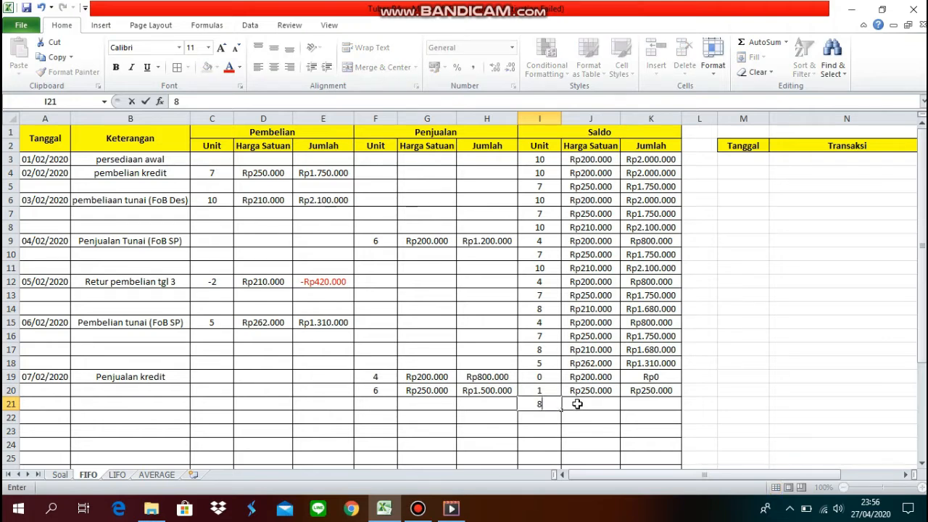
left_click(577, 404)
type("Rp21")
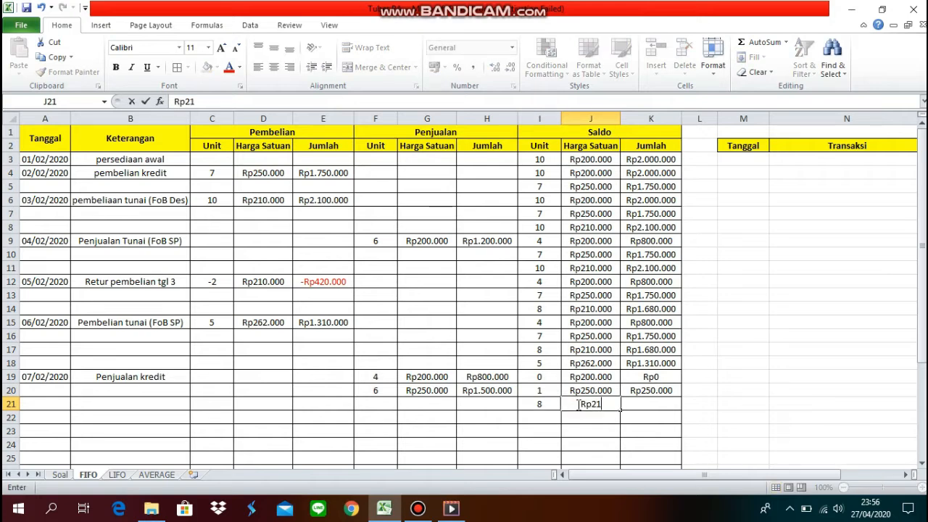
type("0.000")
key("Return")
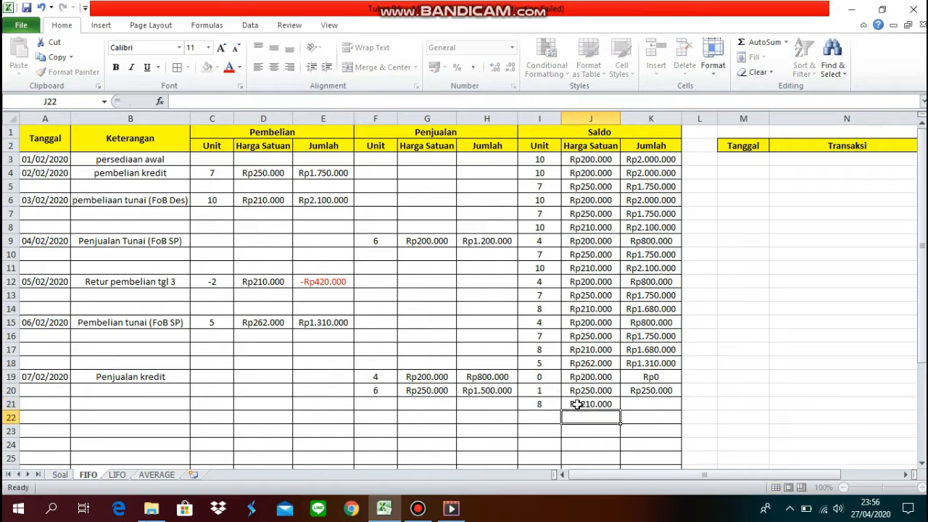
Calculate the Saldo Jumlah in K21 by multiplying unit price J21 by units I21.
left_click(627, 405)
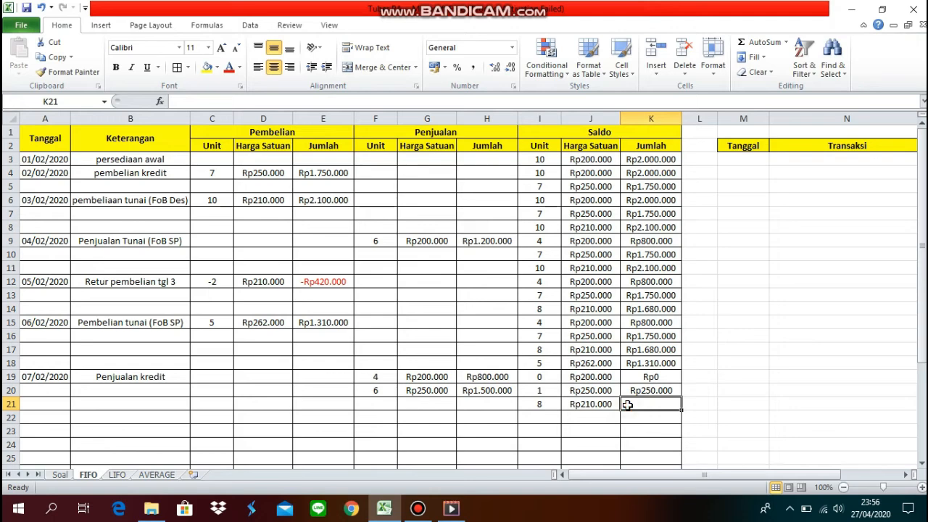
type("=")
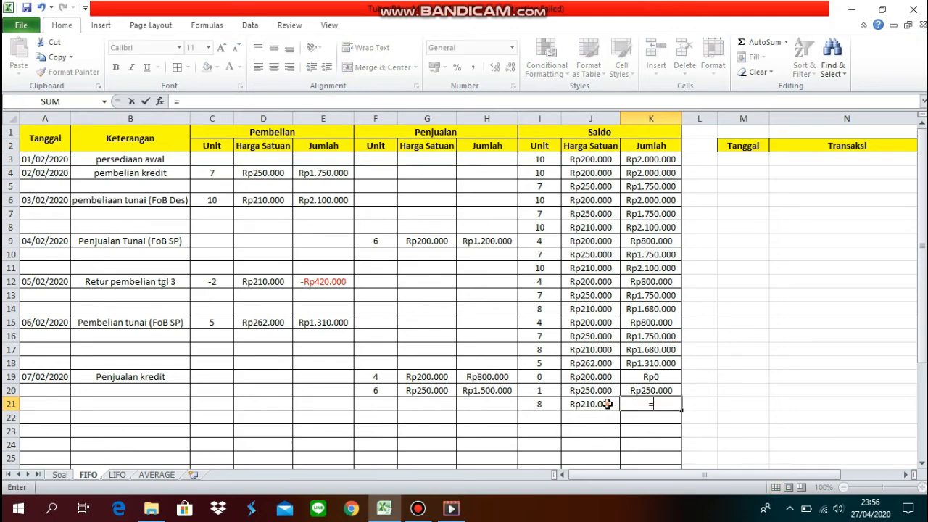
left_click(608, 405)
type("*")
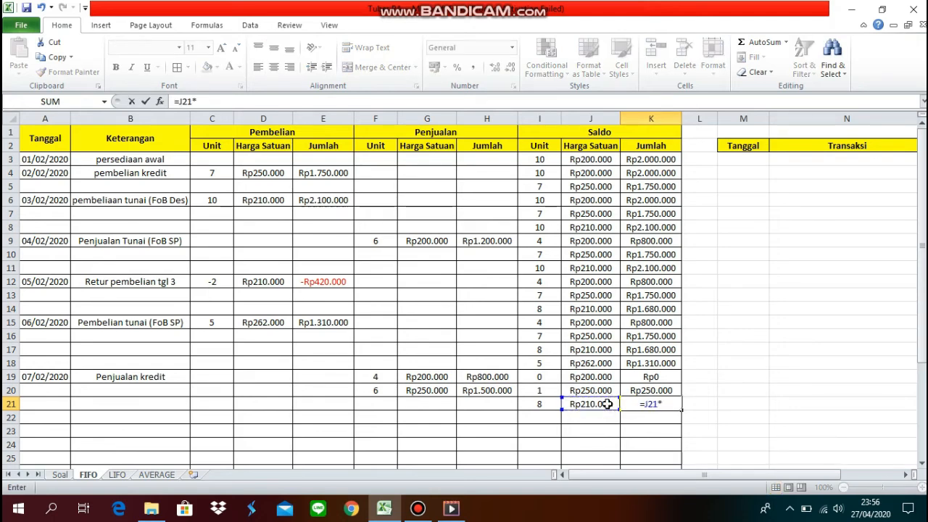
left_click(550, 404)
key("Return")
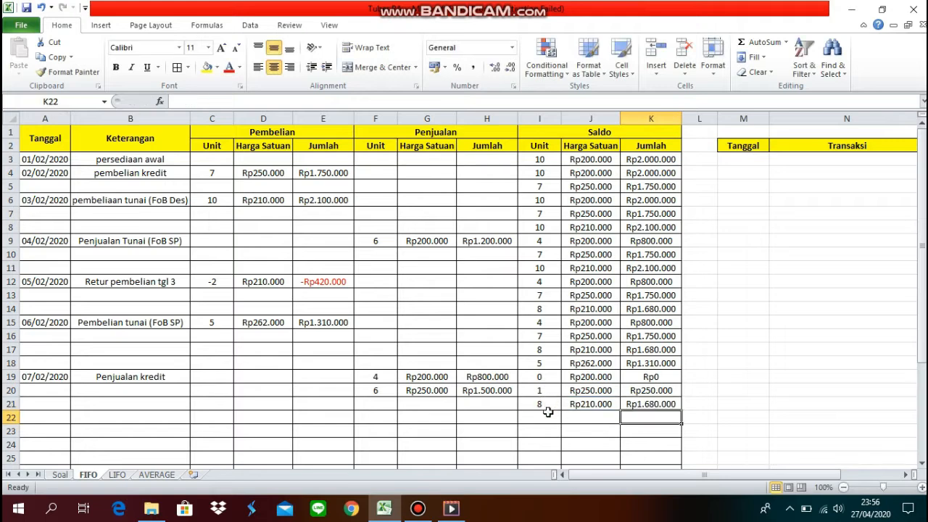
Fill the fourth Saldo line of the credit sale with 5 units in I22 and a unit price of Rp262.000 in J22.
left_click(544, 419)
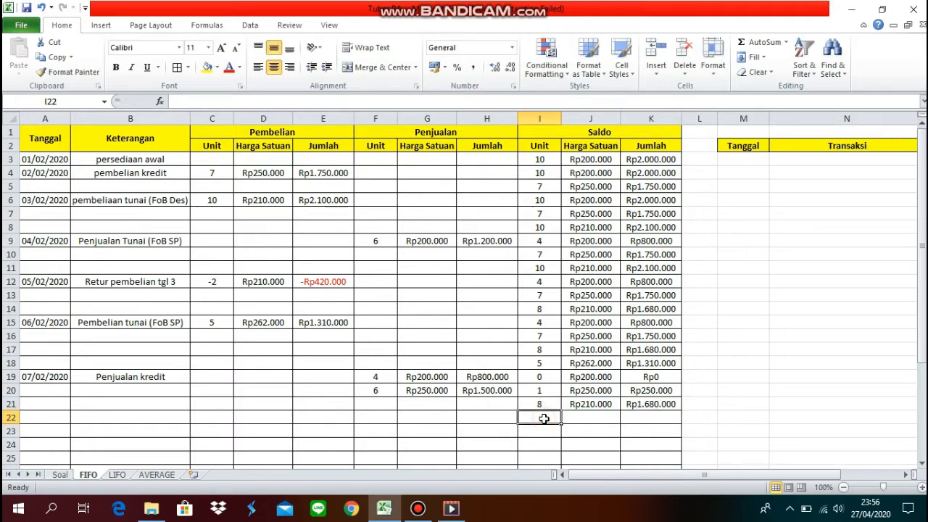
type("5")
left_click(571, 421)
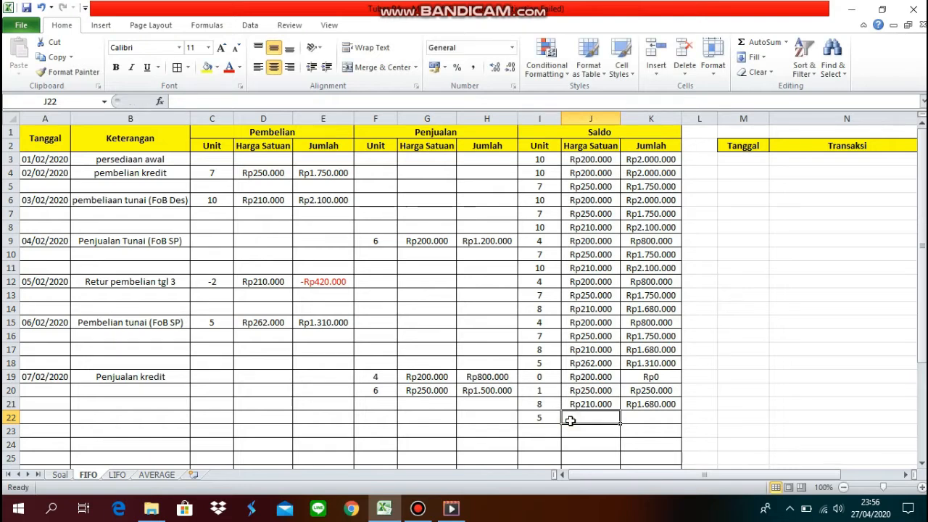
type("Rp2")
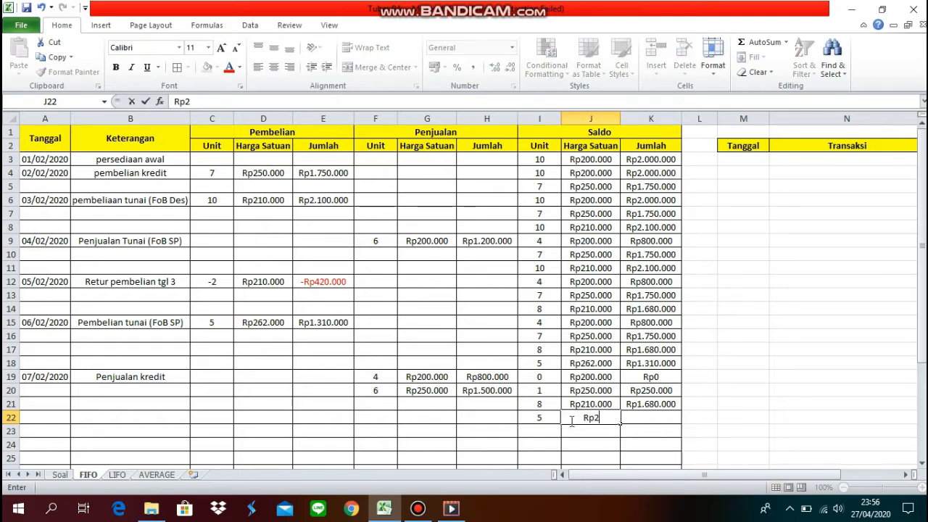
type("62000")
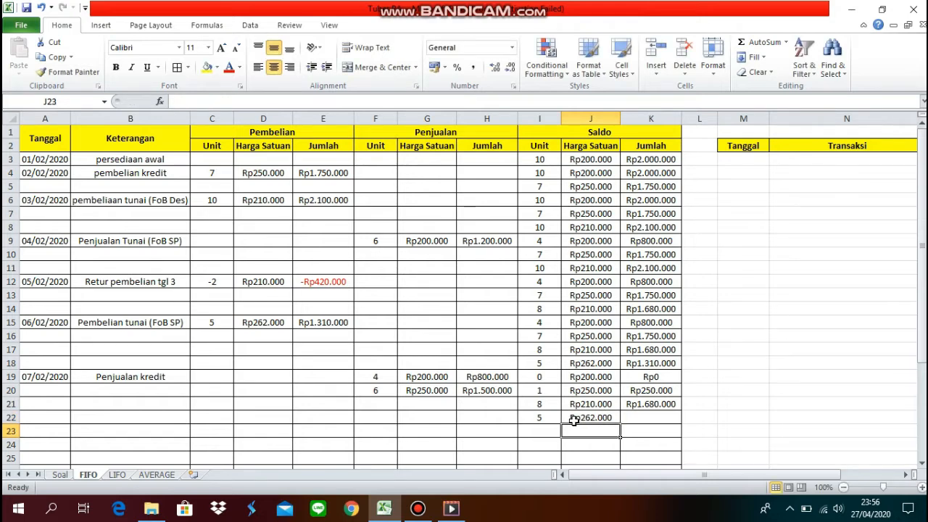
Calculate the Saldo Jumlah in K22 by multiplying unit price J22 by units I22.
left_click(630, 417)
type("=")
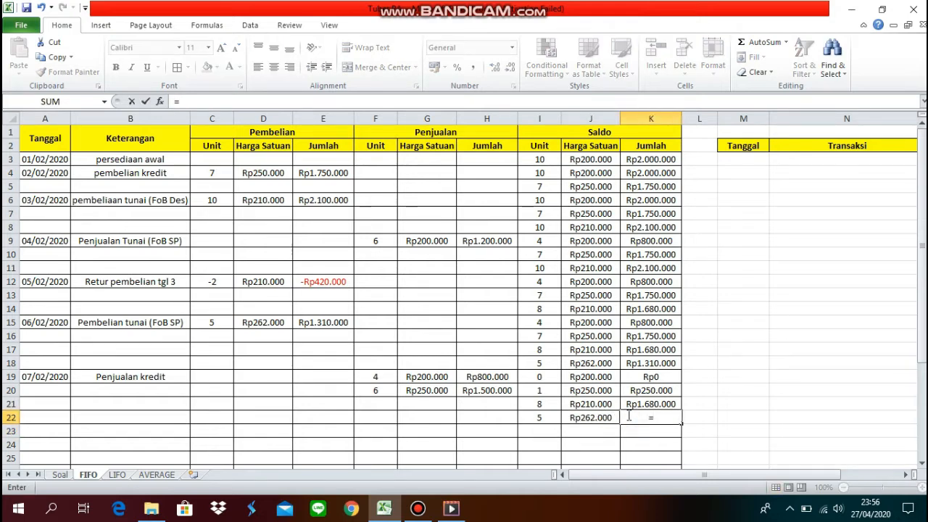
left_click(601, 416)
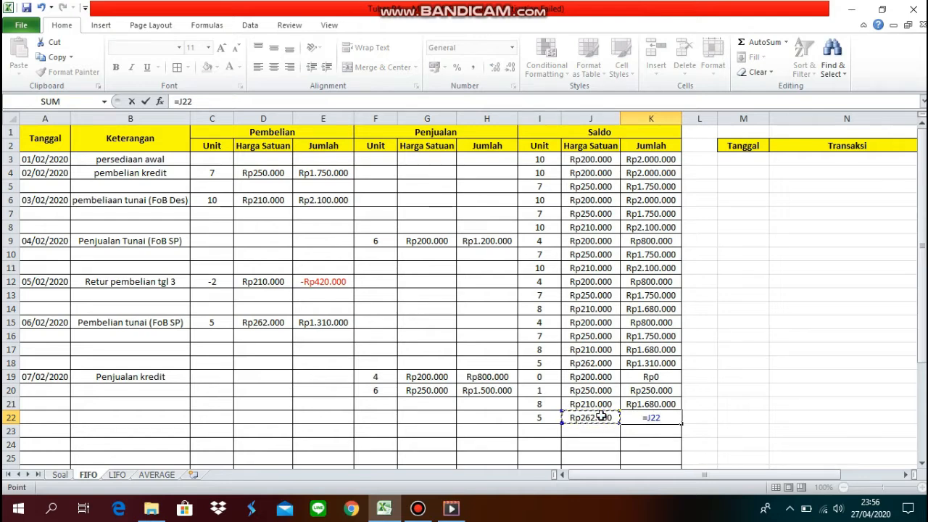
type("*")
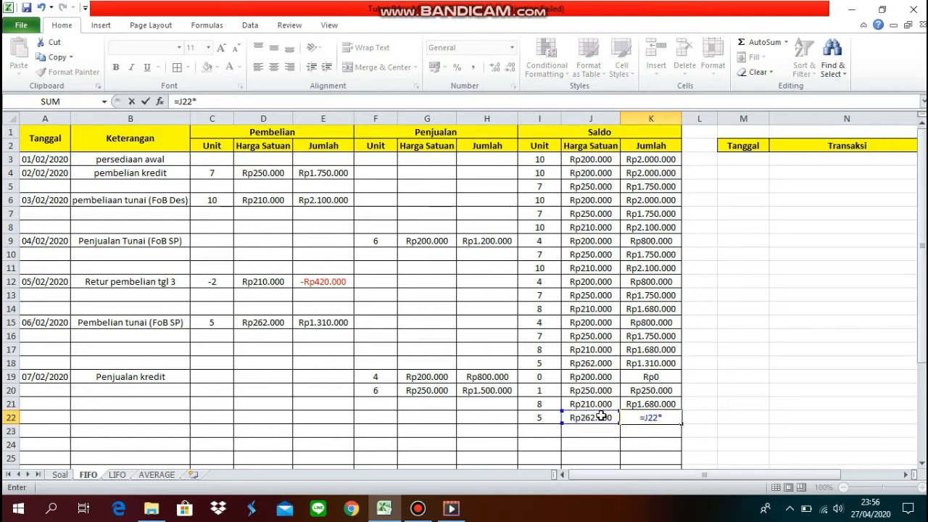
left_click(545, 417)
key("Return")
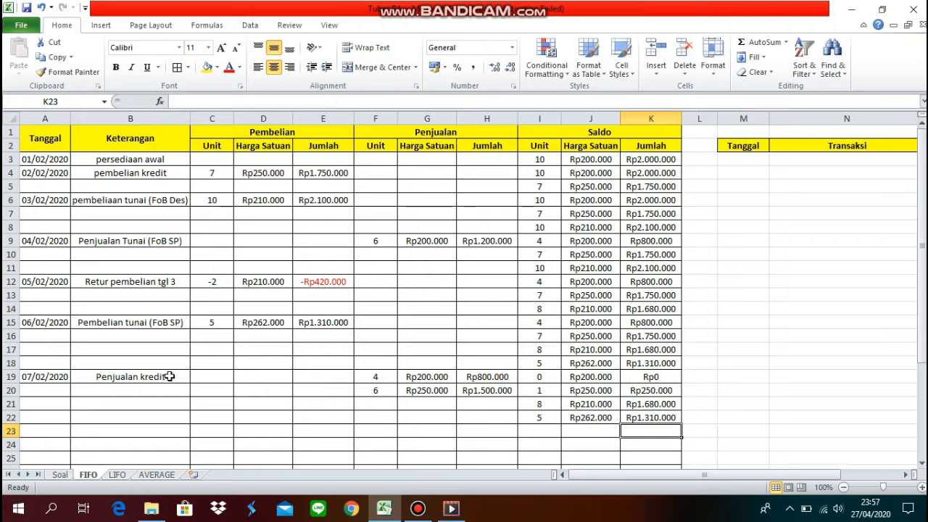
left_click(145, 376)
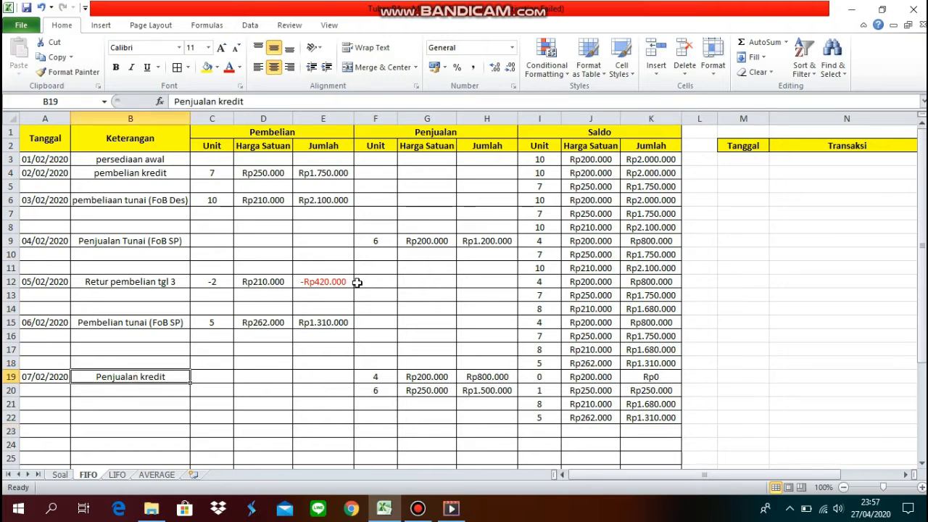
left_click(473, 134)
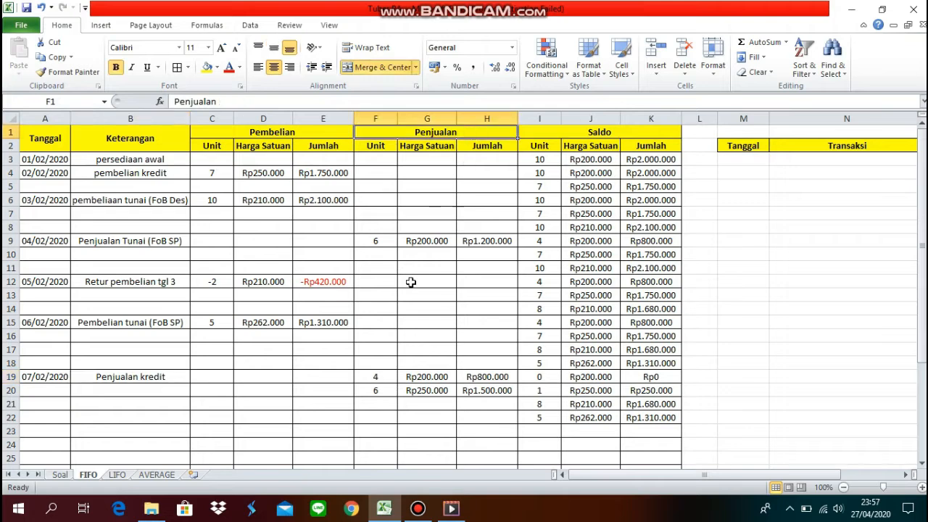
left_click(377, 378)
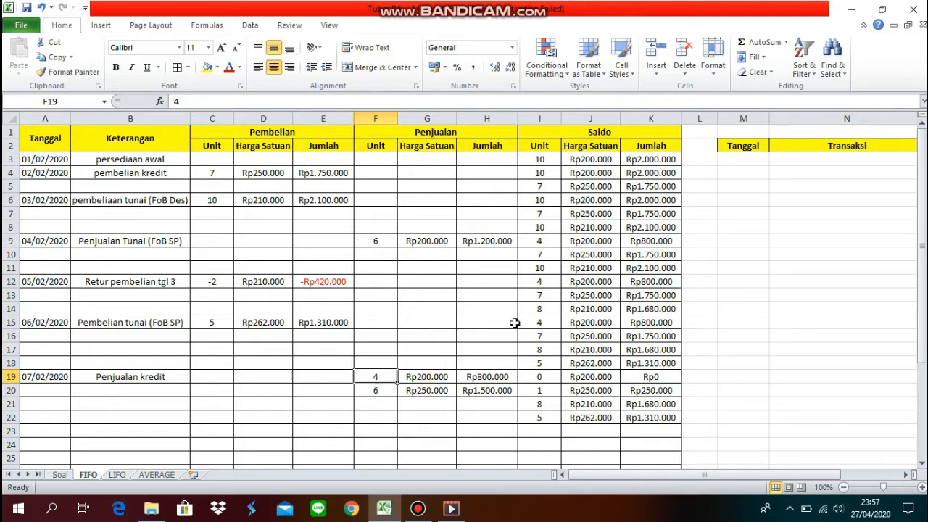
left_click(543, 324)
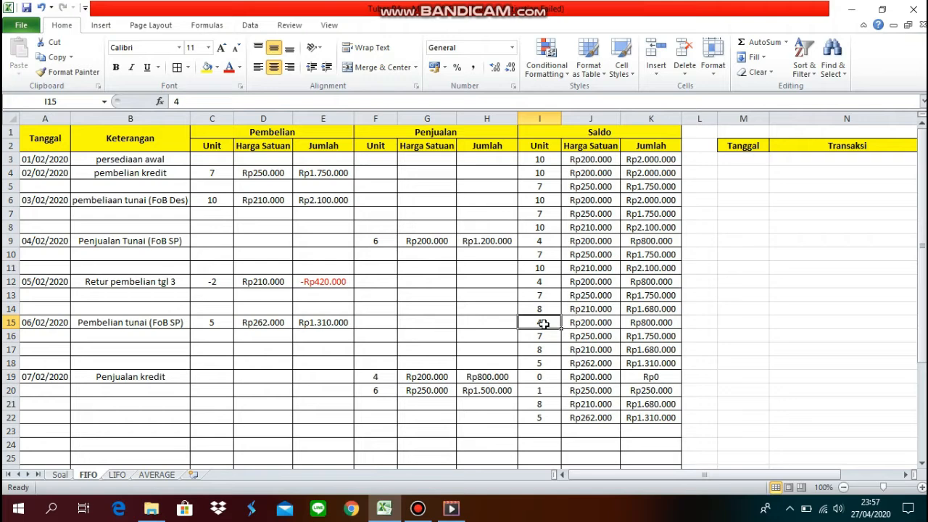
Compare the credit sale's two Penjualan lines in F19:H20 with the 06/02/2020 balance layers in rows 15 and 16.
left_click_drag(543, 324, 654, 324)
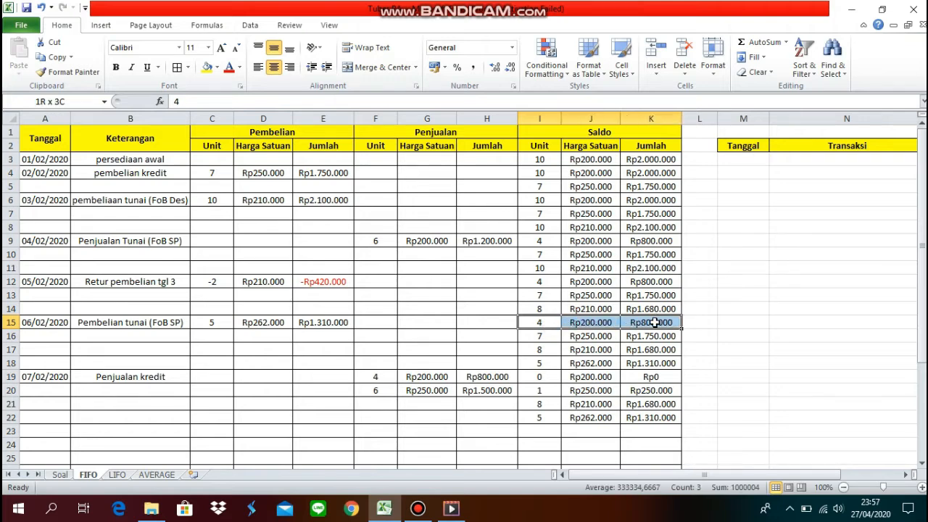
left_click(388, 378)
left_click_drag(385, 377, 471, 375)
left_click(379, 400)
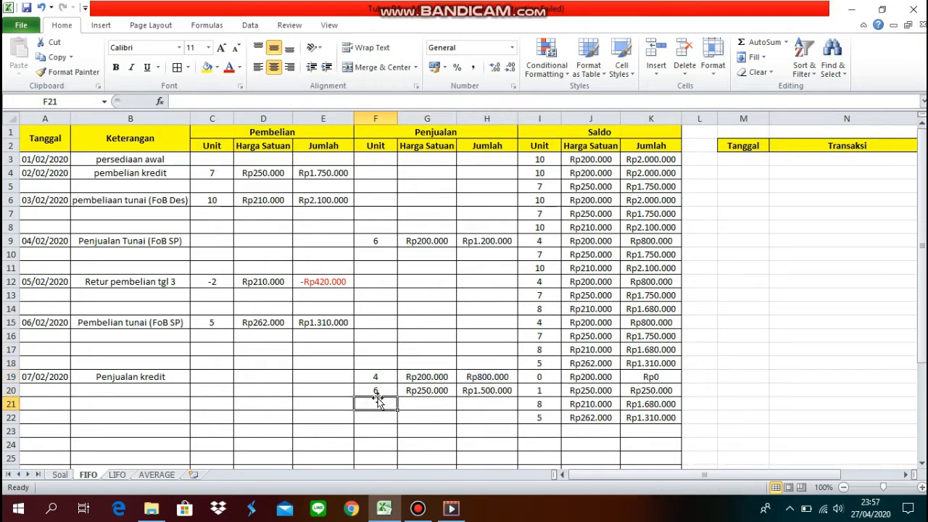
left_click(377, 392)
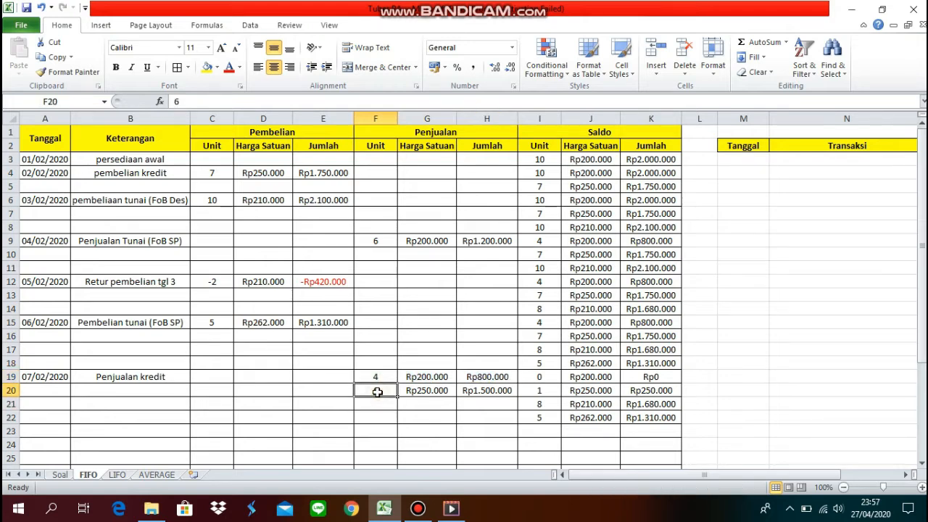
left_click(540, 334)
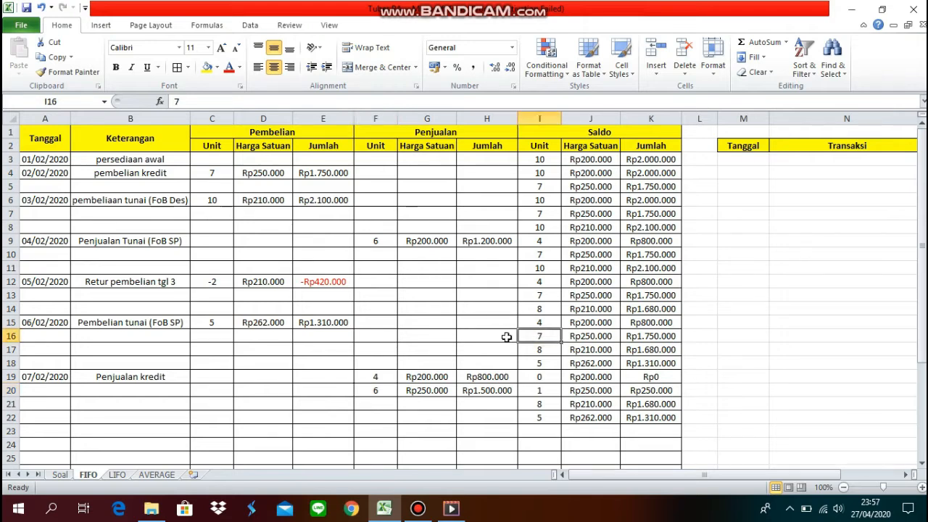
left_click(388, 390)
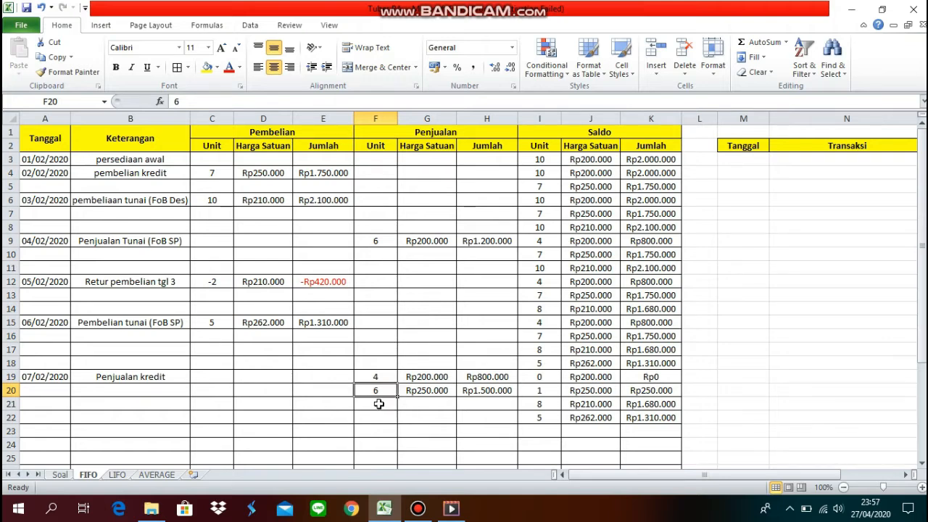
left_click(526, 337)
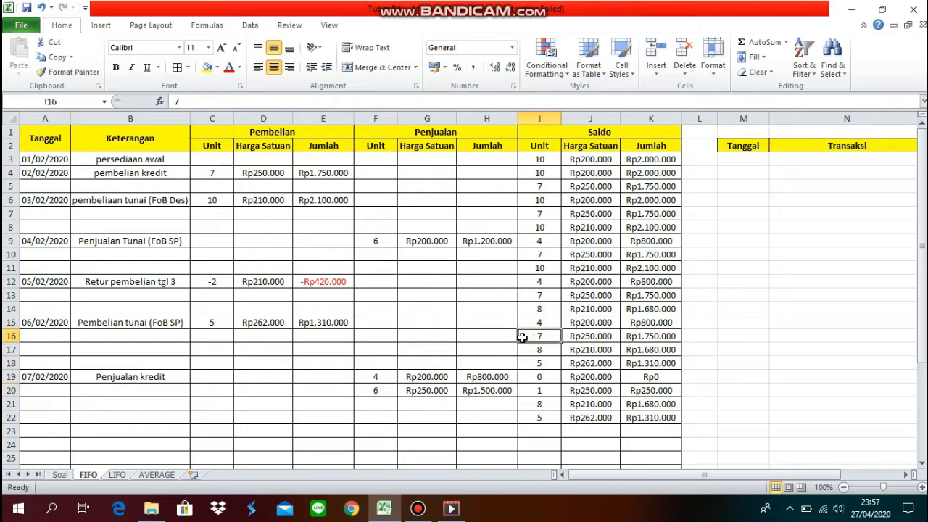
left_click(581, 339)
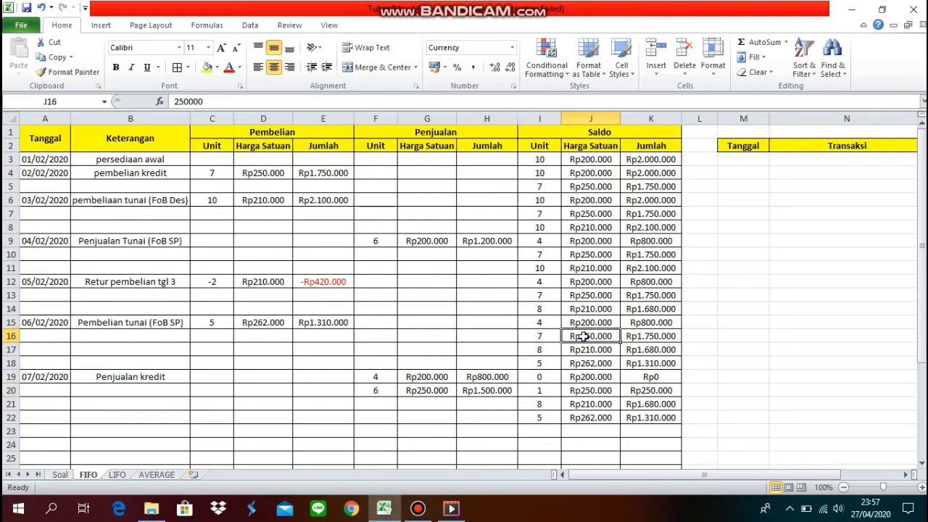
left_click(437, 392)
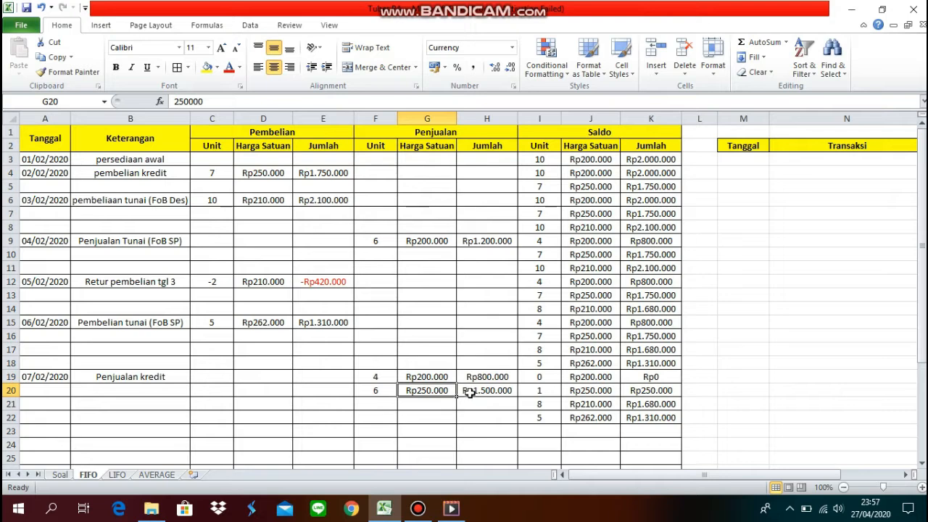
left_click(470, 392)
left_click(381, 393)
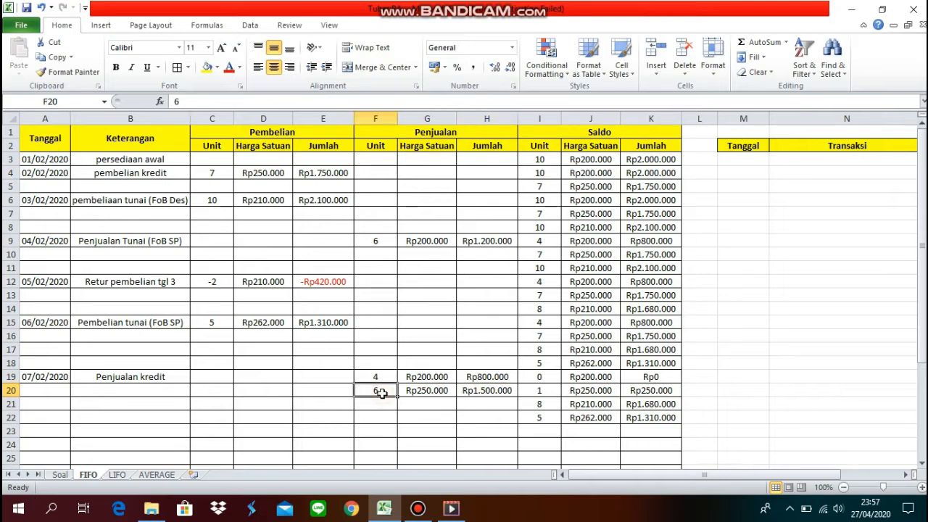
left_click(426, 395)
left_click(472, 391)
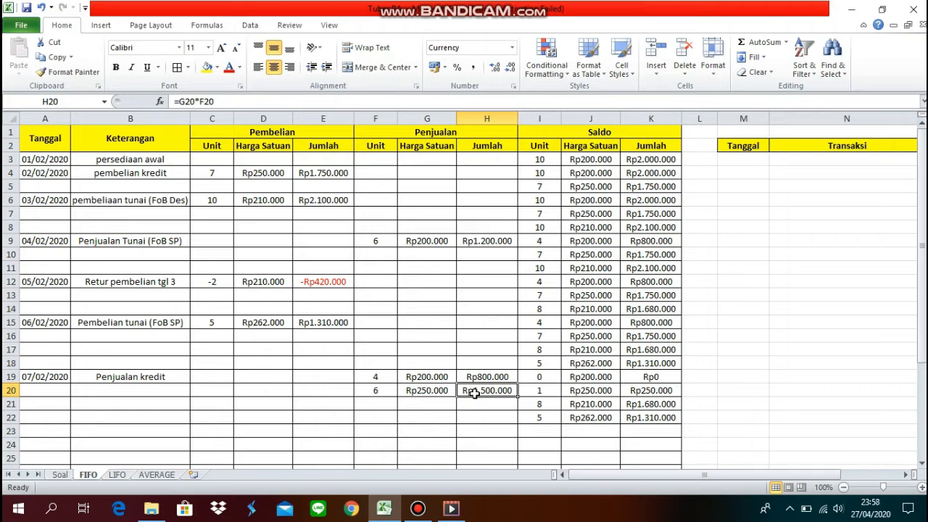
Check the credit sale's first Saldo line in I19:K19 against the earlier layer in row 15 and the units sold in F19.
left_click(537, 381)
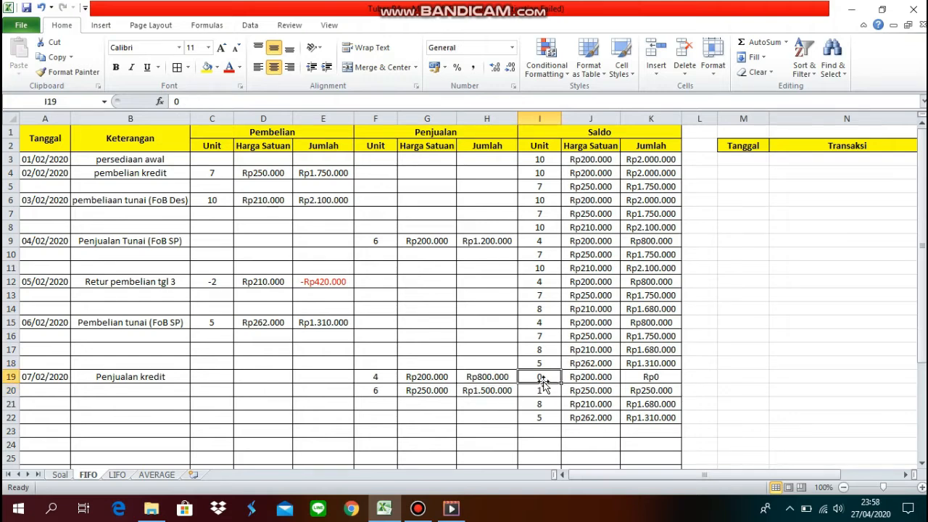
left_click(545, 321)
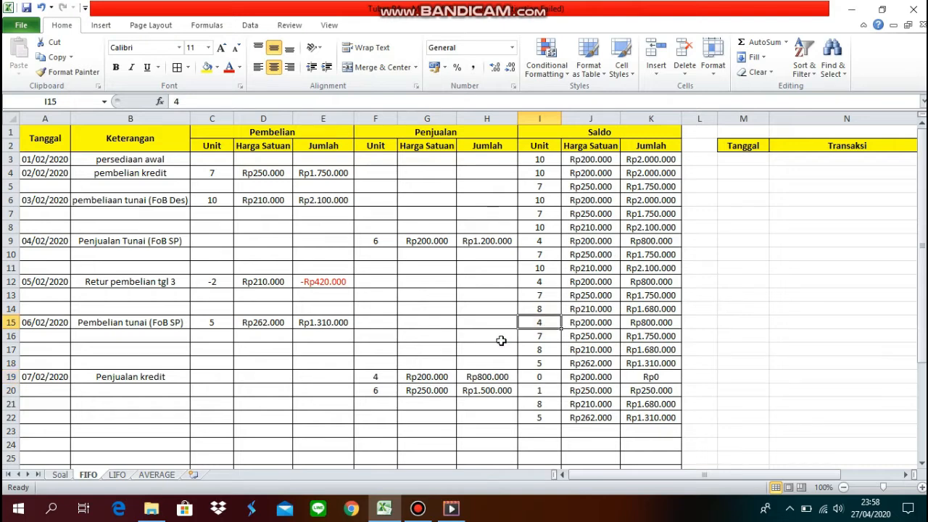
left_click(391, 377)
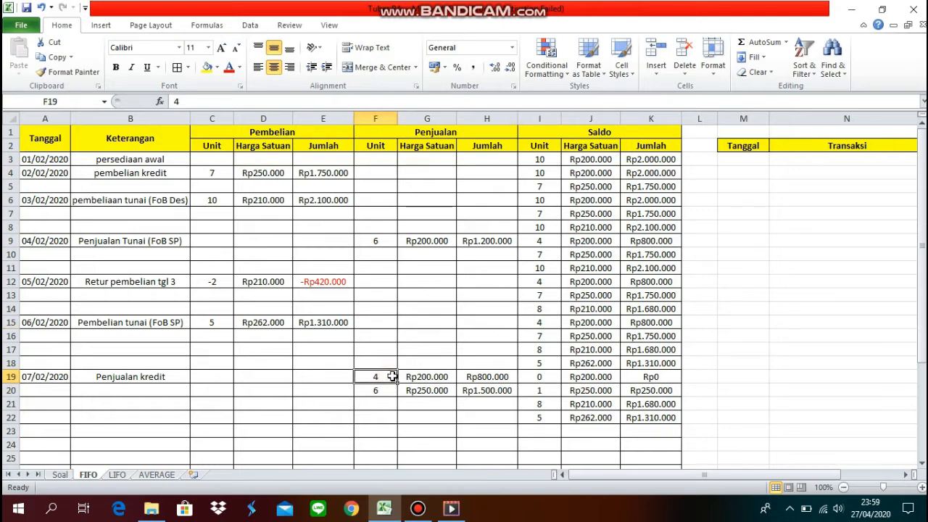
left_click(551, 377)
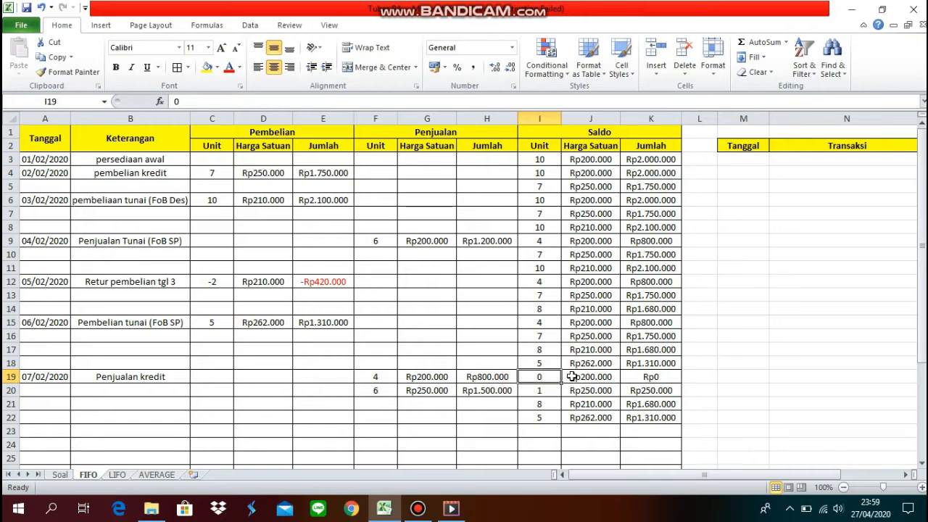
left_click(579, 378)
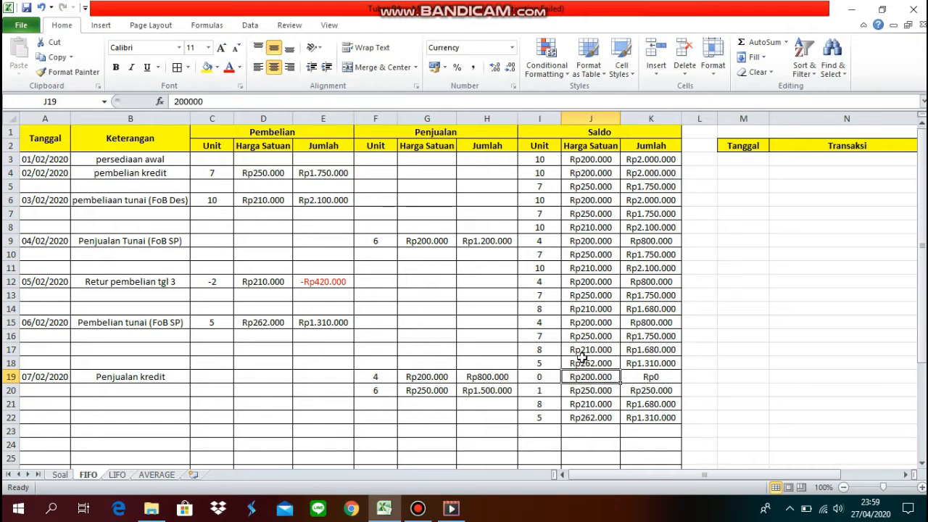
left_click(579, 321)
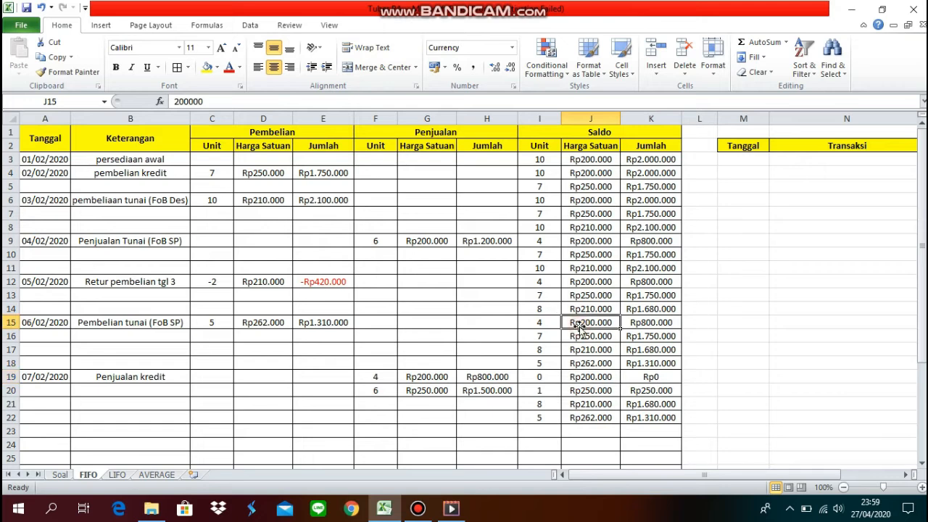
left_click(540, 377)
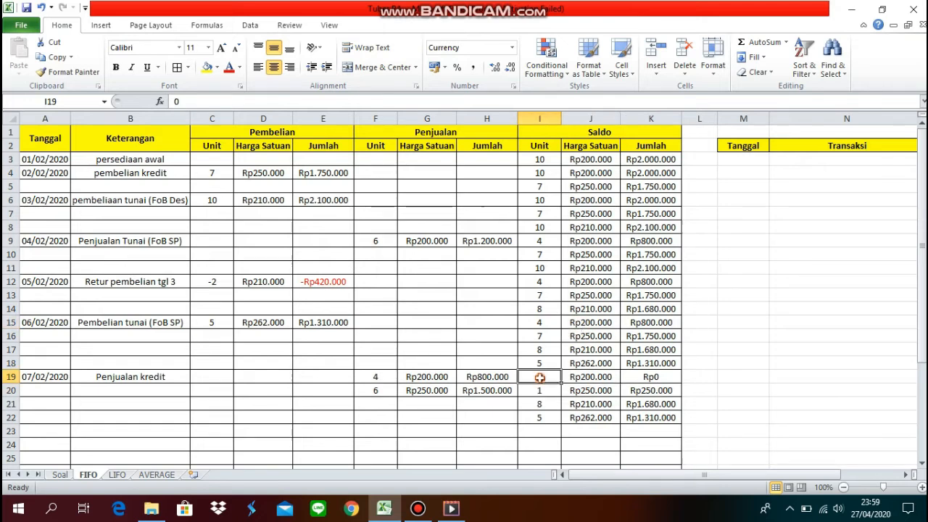
left_click(576, 379)
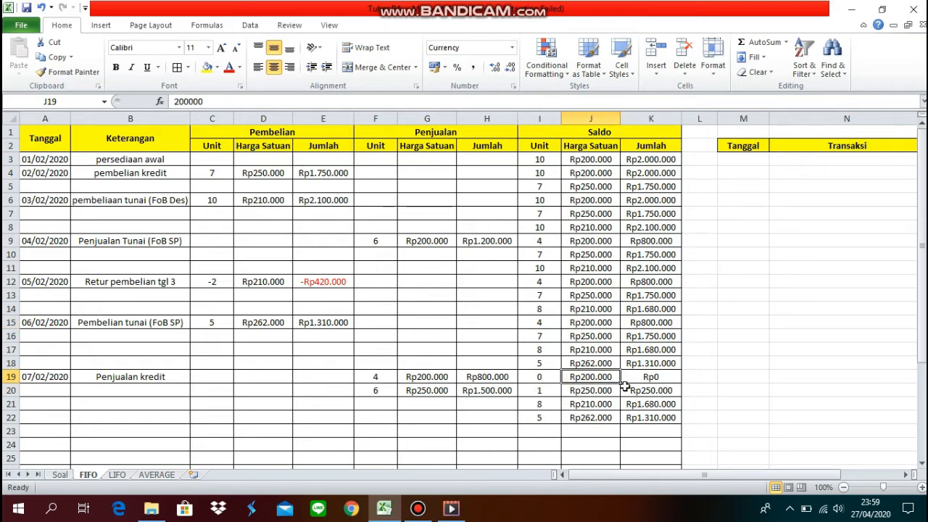
left_click(654, 378)
Check the remaining Saldo lines in I20:K22 against the earlier layers in rows 16 to 18 and the units sold in F20.
left_click(553, 389)
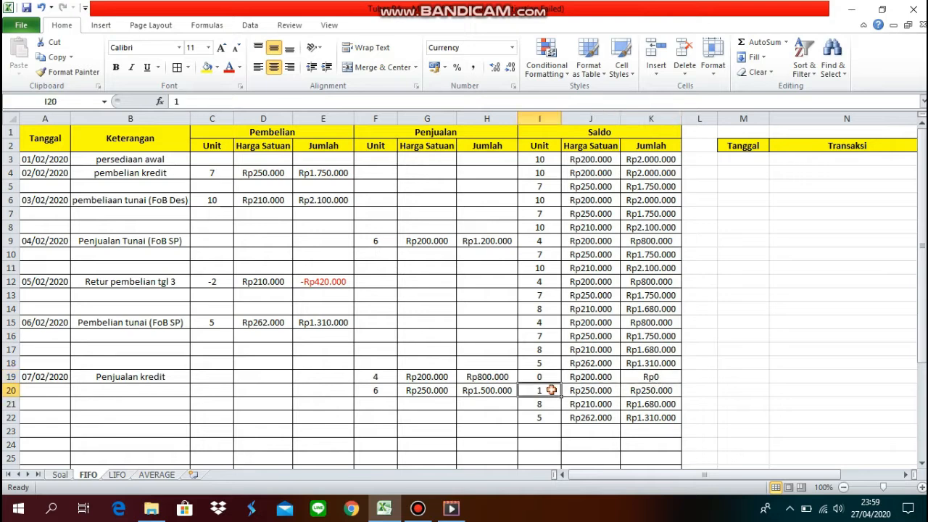
left_click(545, 338)
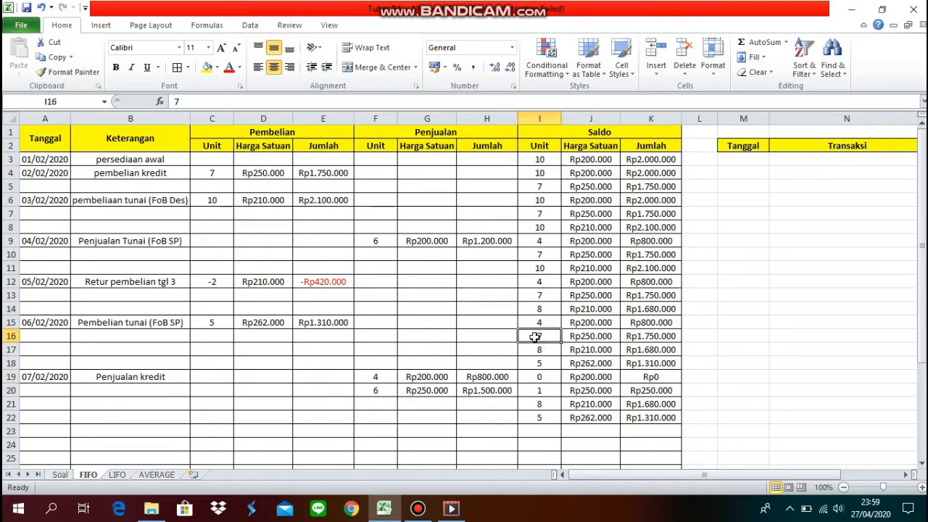
left_click(389, 390)
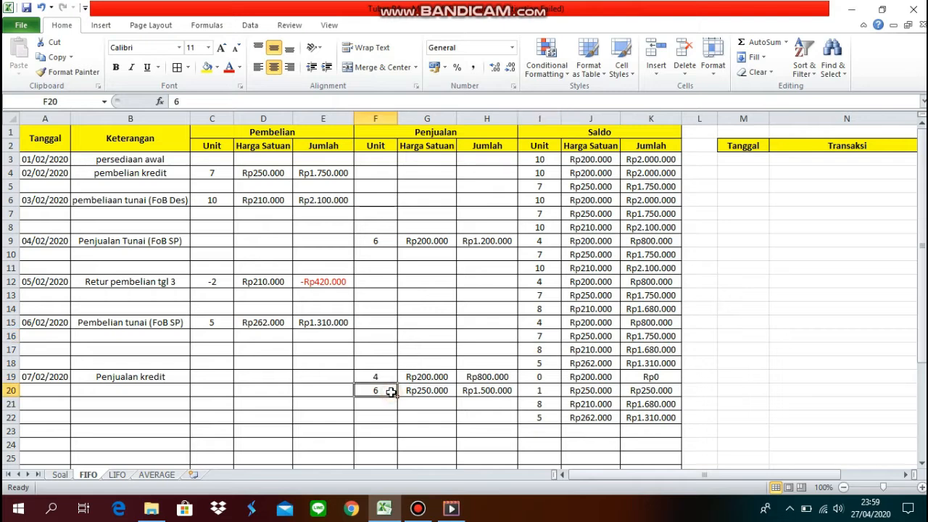
left_click(532, 390)
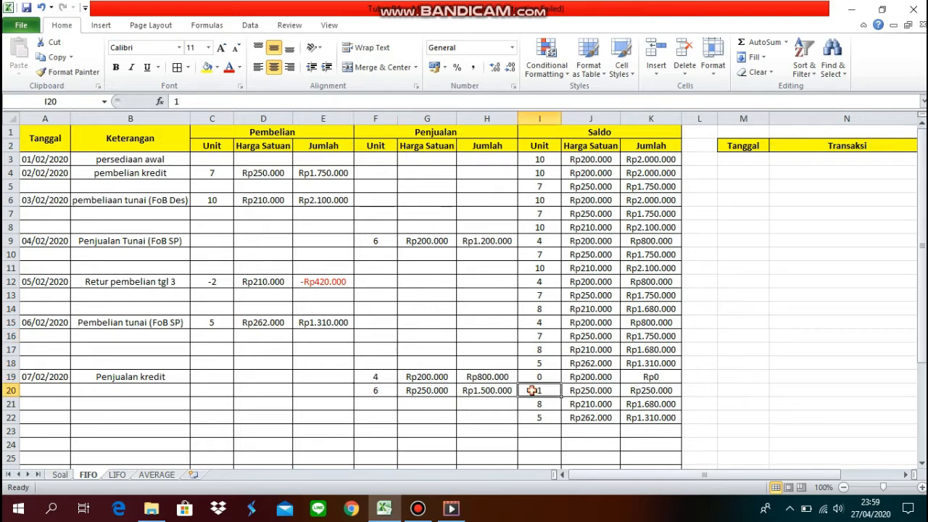
left_click(593, 390)
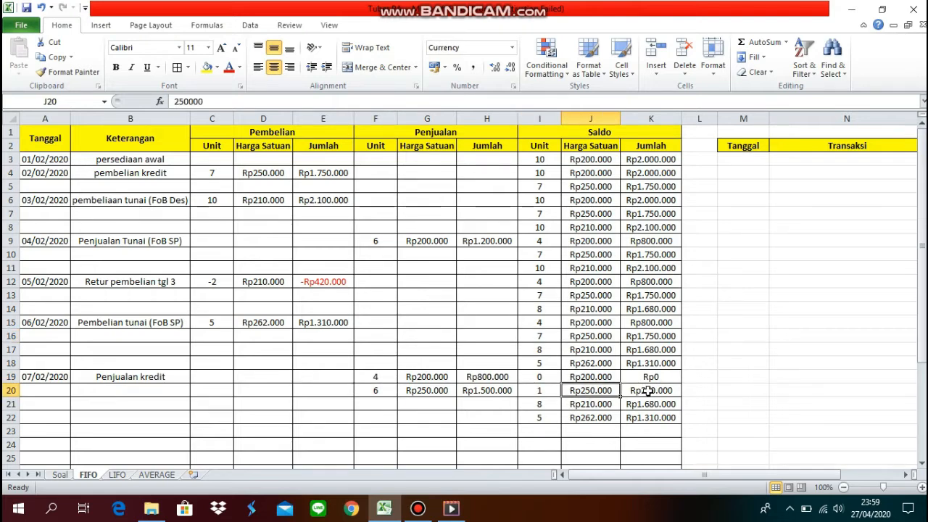
left_click(648, 390)
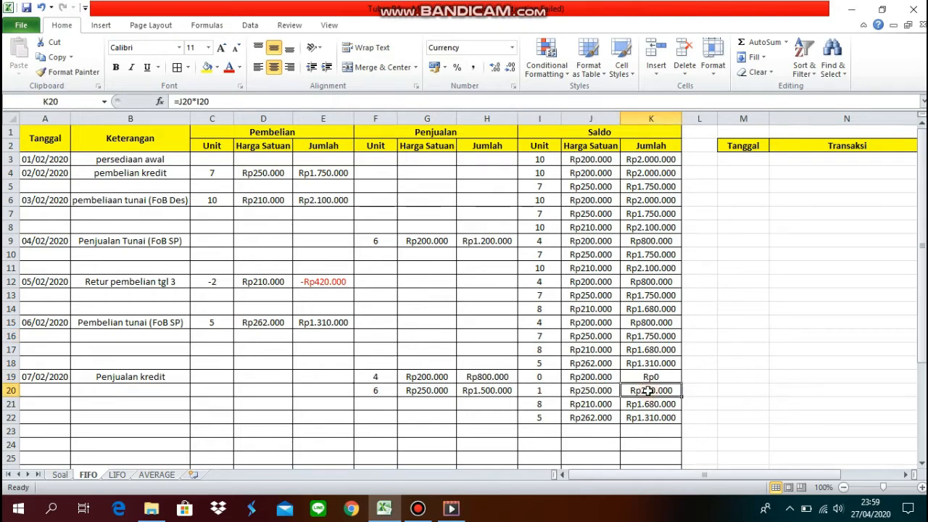
left_click(556, 404)
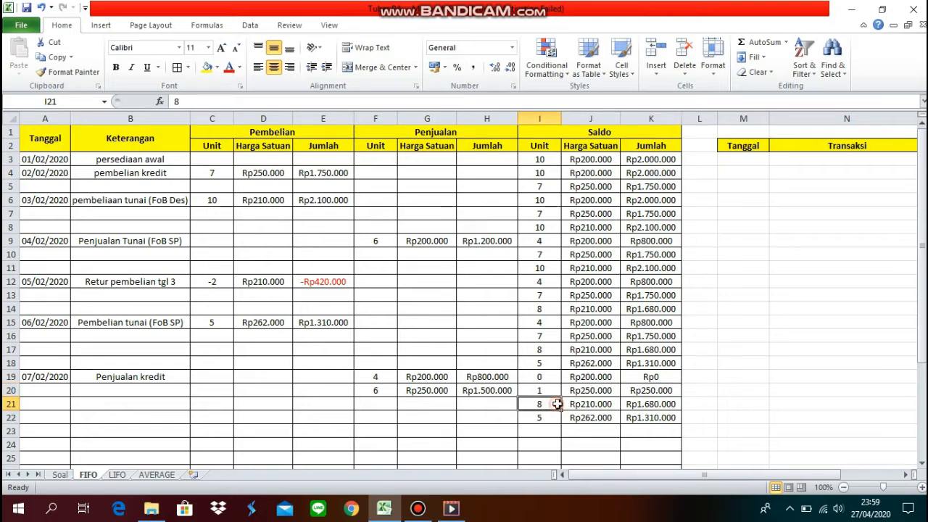
left_click_drag(556, 403, 643, 416)
left_click(699, 404)
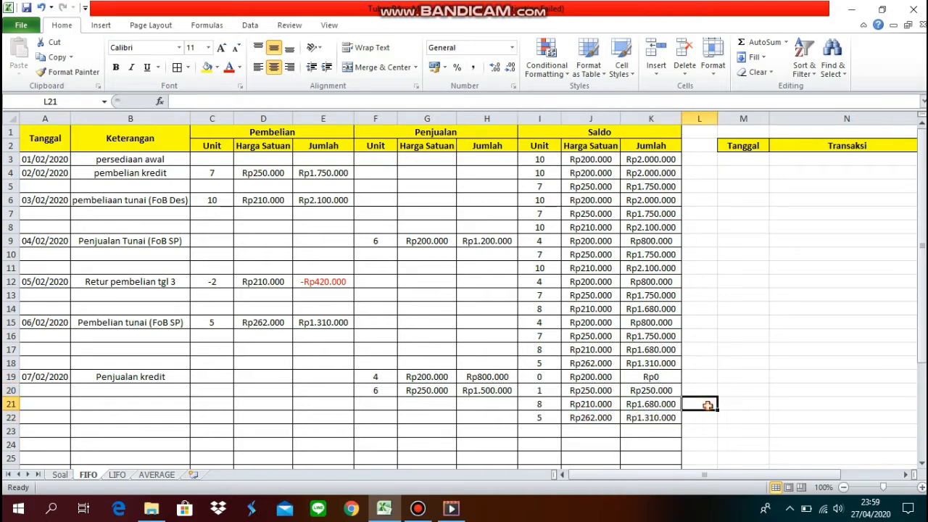
left_click_drag(535, 350, 631, 360)
Look up the transaction following the credit sale in the Soal sheet and enter its date, 11/02/2020, in A23 of the FIFO sheet.
left_click(549, 429)
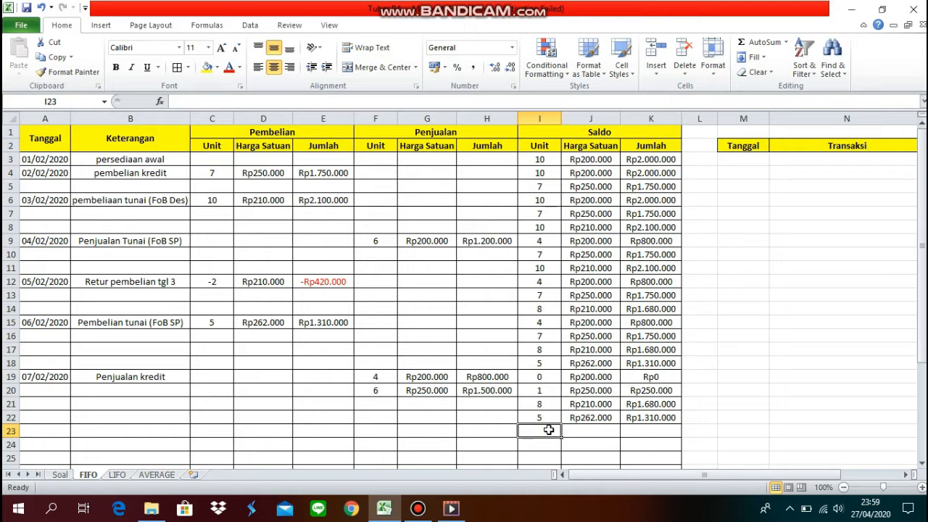
key("Left")
key("Left")
key("Left")
key("Left")
key("Left")
key("Left")
key("Left")
key("Left")
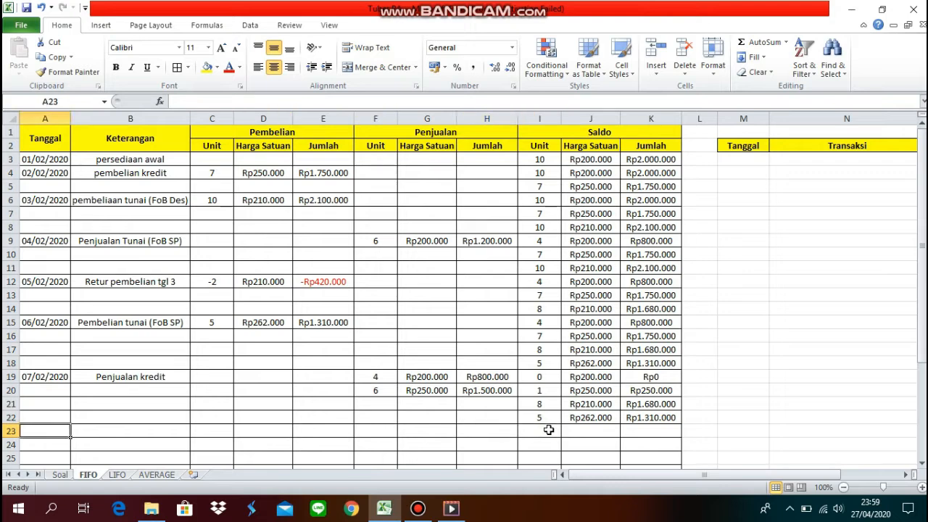
left_click(62, 474)
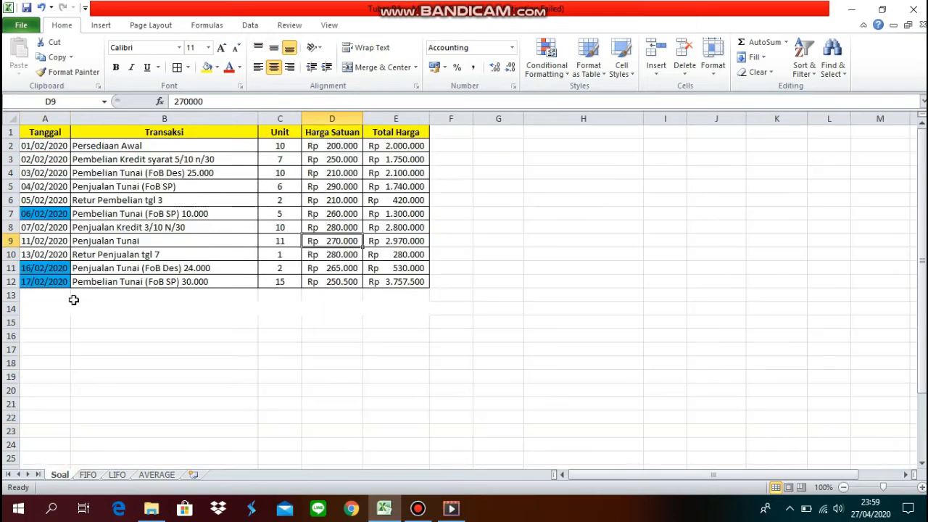
left_click(65, 244)
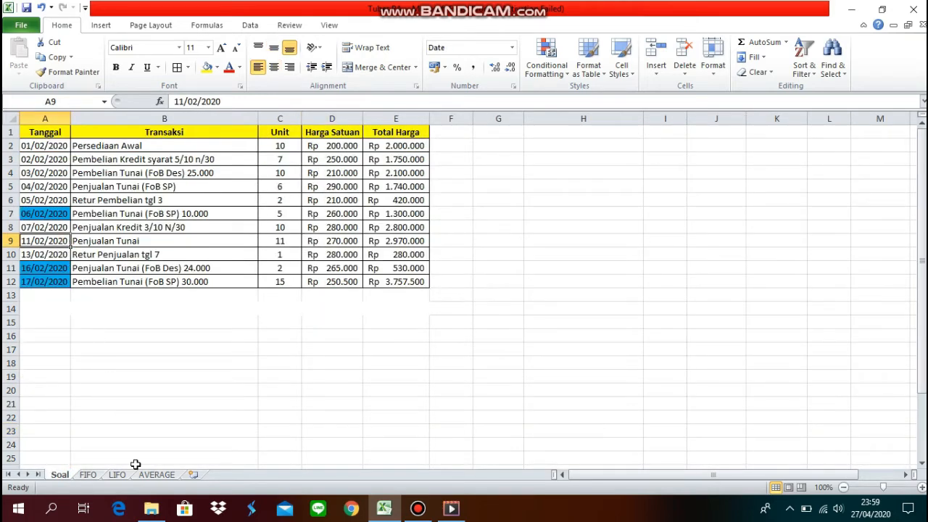
left_click(88, 475)
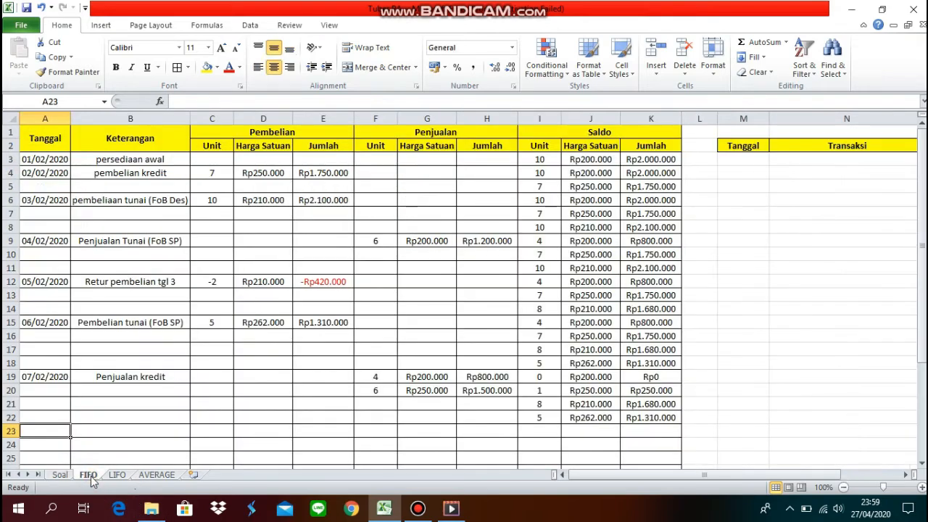
type("1")
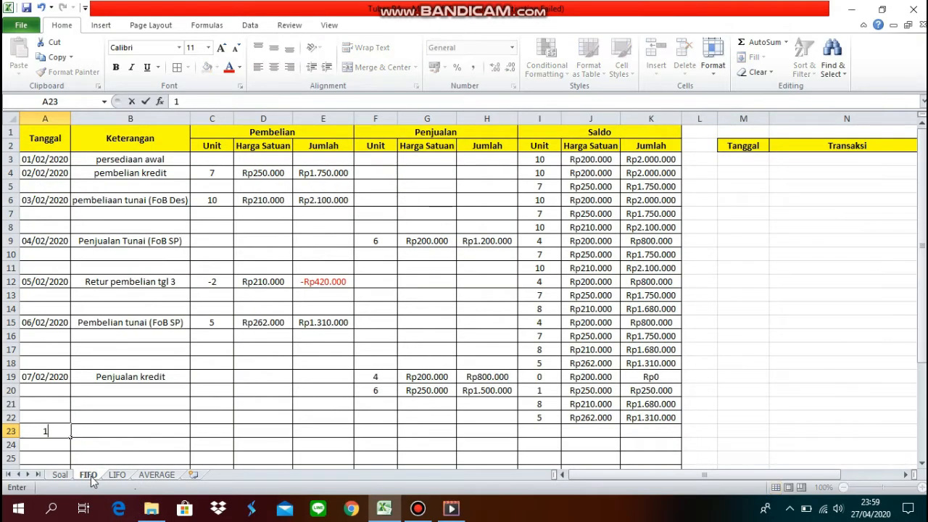
type("1/02/2020")
key("Return")
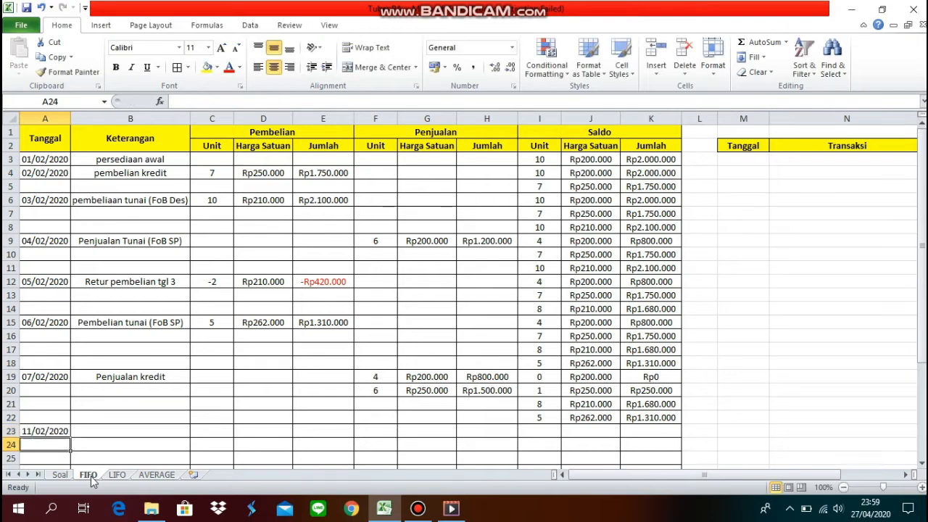
Check the 11/02/2020 transaction in the Soal sheet and enter the description "penjualan tunai" in B23 of the FIFO sheet.
left_click(108, 430)
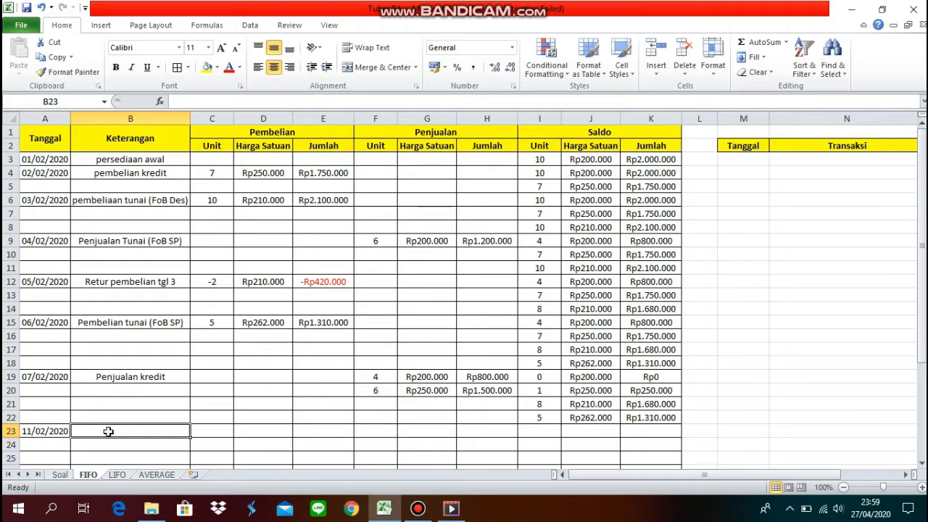
left_click(54, 475)
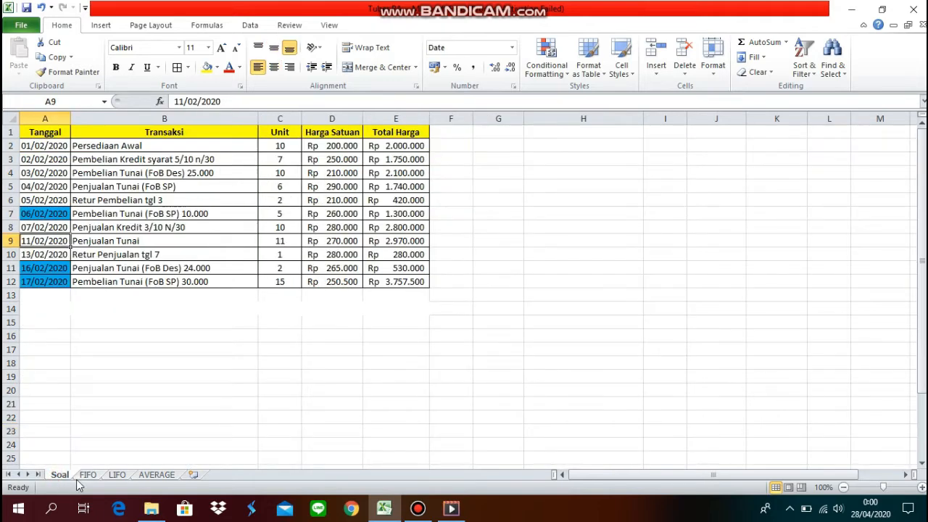
left_click(88, 475)
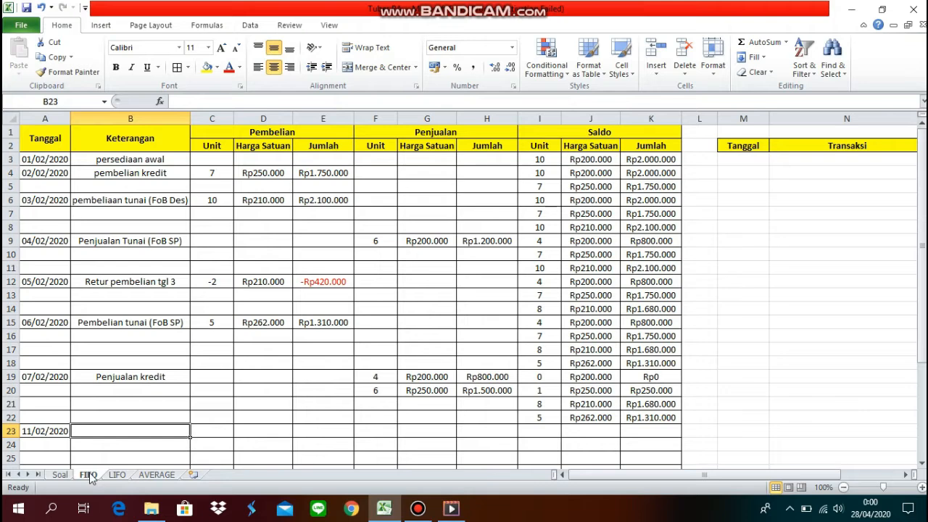
type("penju")
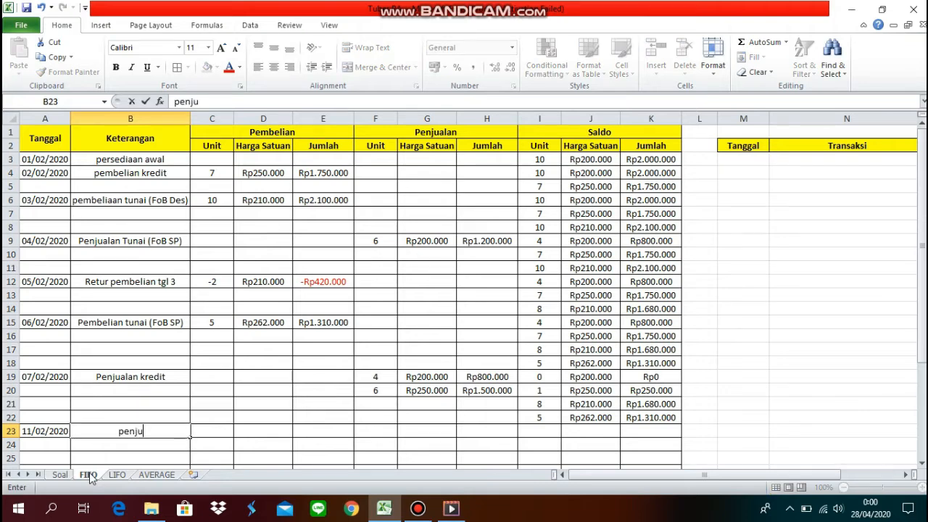
type("alan tunai")
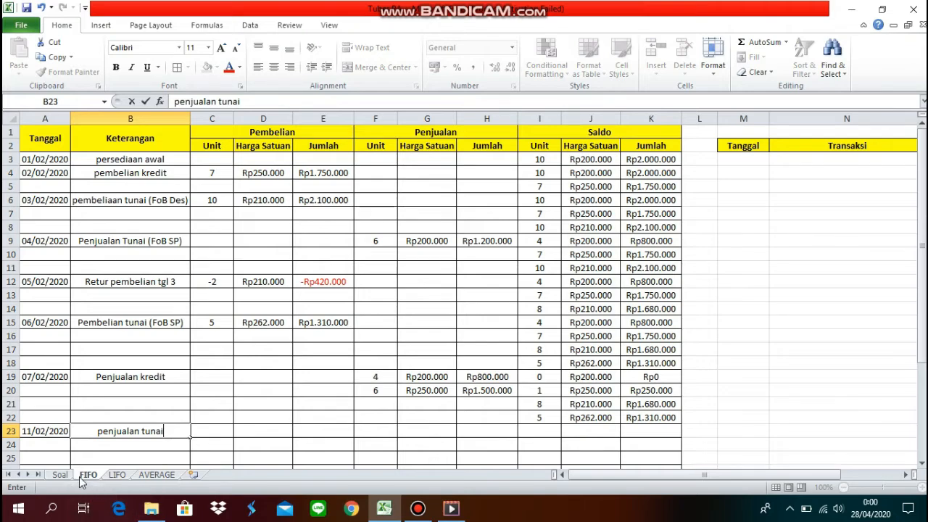
Look up the cash sale's units in the Soal sheet and enter its first Penjualan layer, 1 unit at Rp250.000, in F23:G23 of FIFO.
left_click(65, 475)
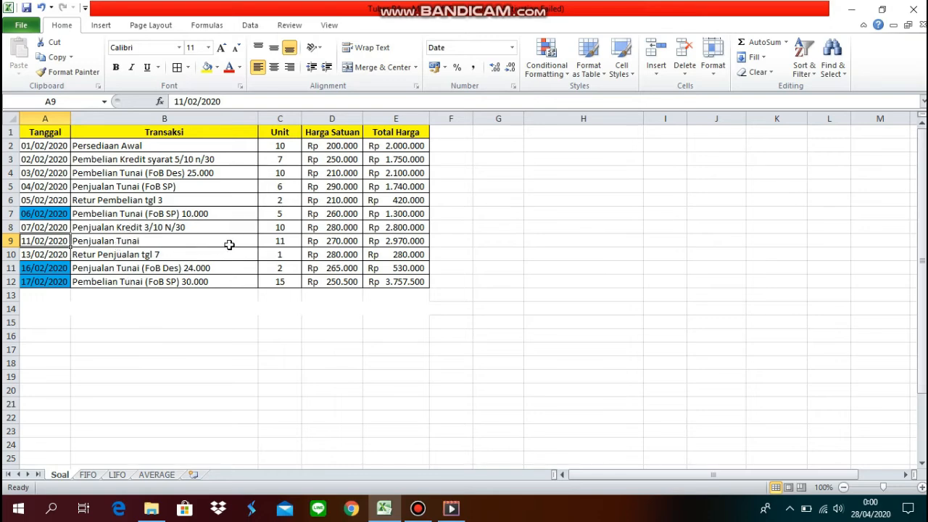
left_click(275, 247)
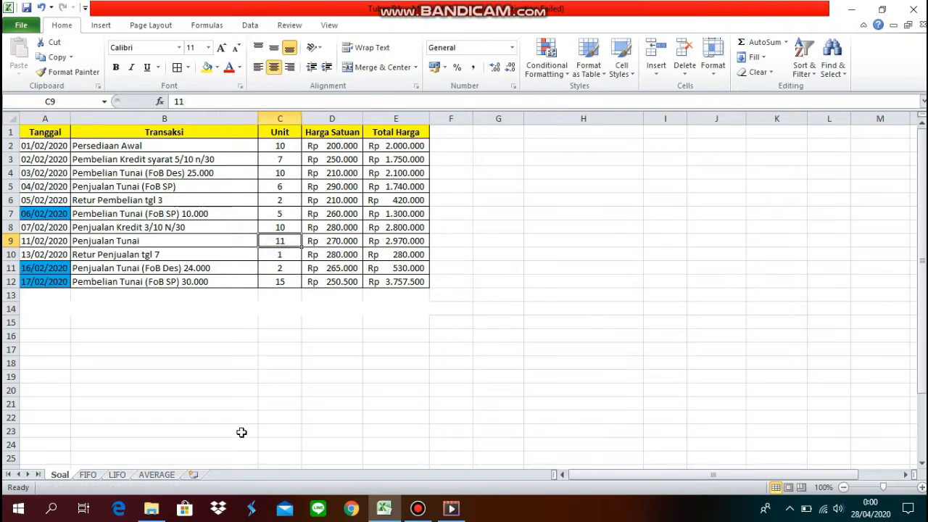
left_click(88, 474)
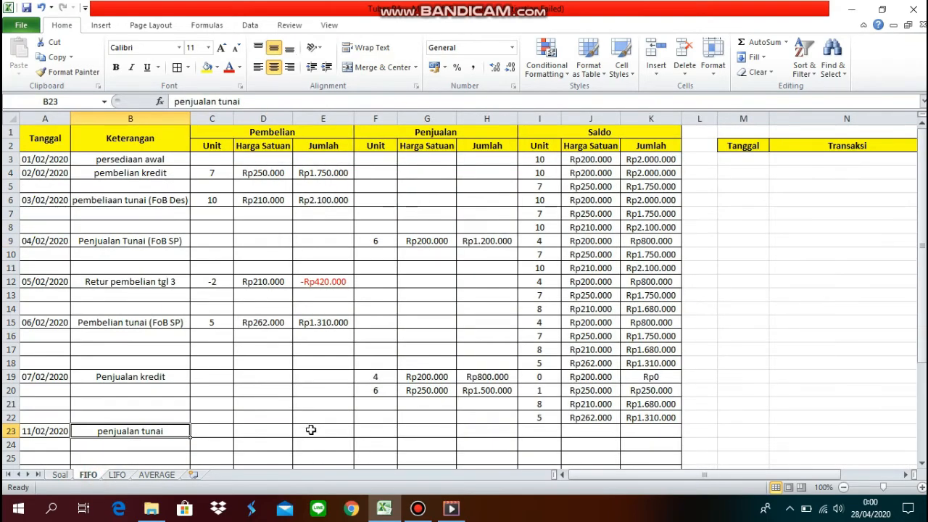
left_click(368, 426)
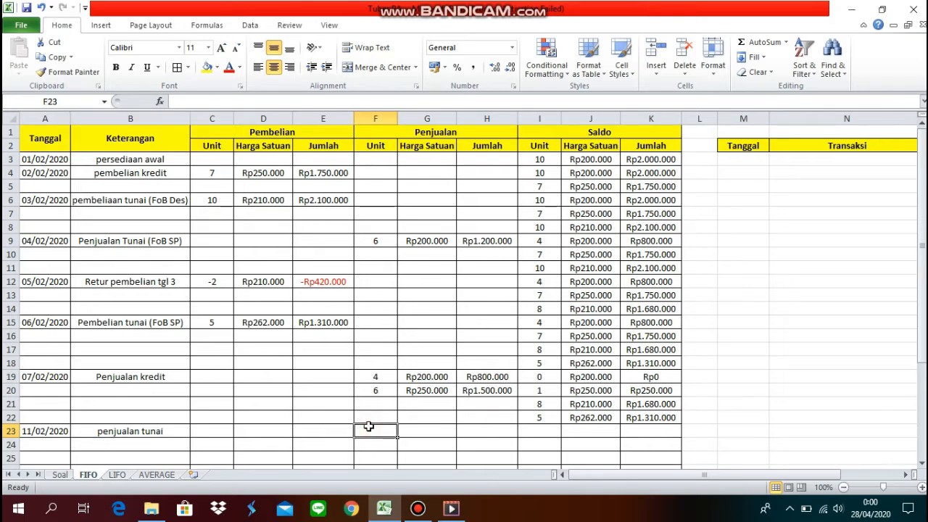
type("1")
left_click(418, 435)
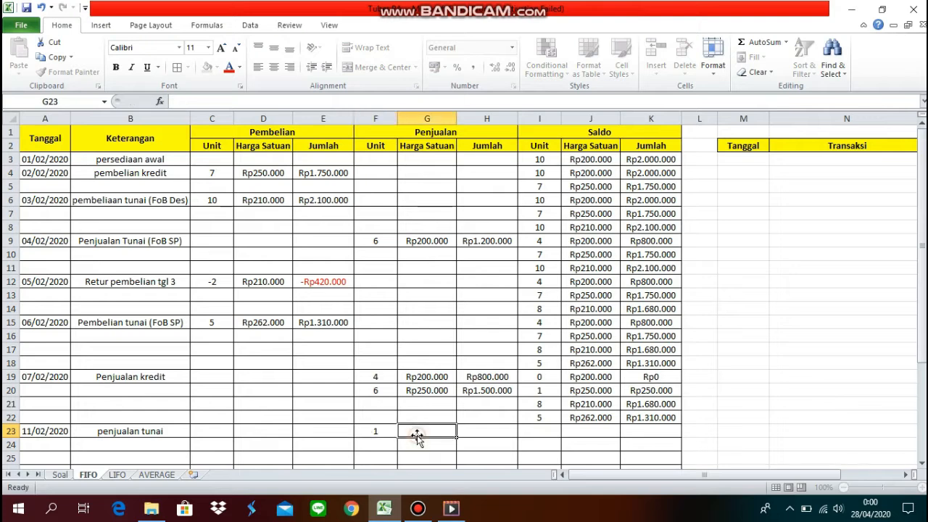
type("Rp2")
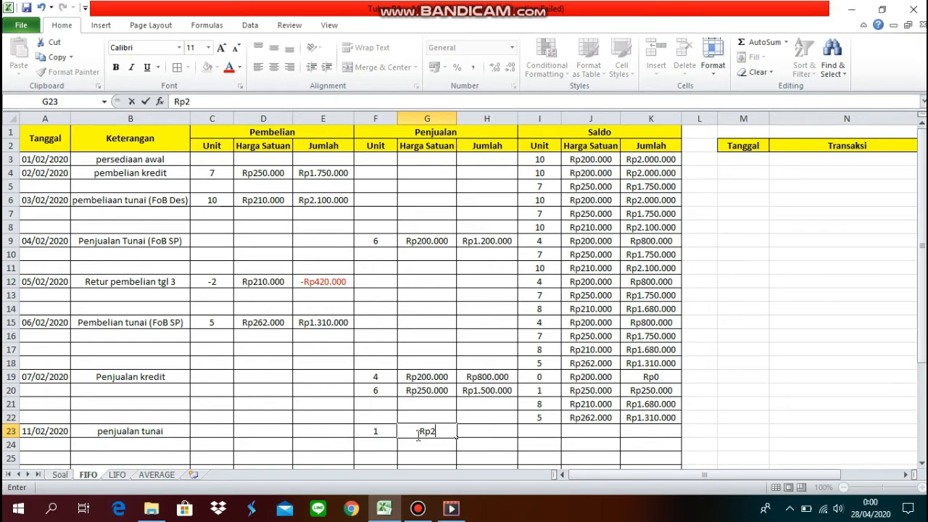
type("50000")
key("Return")
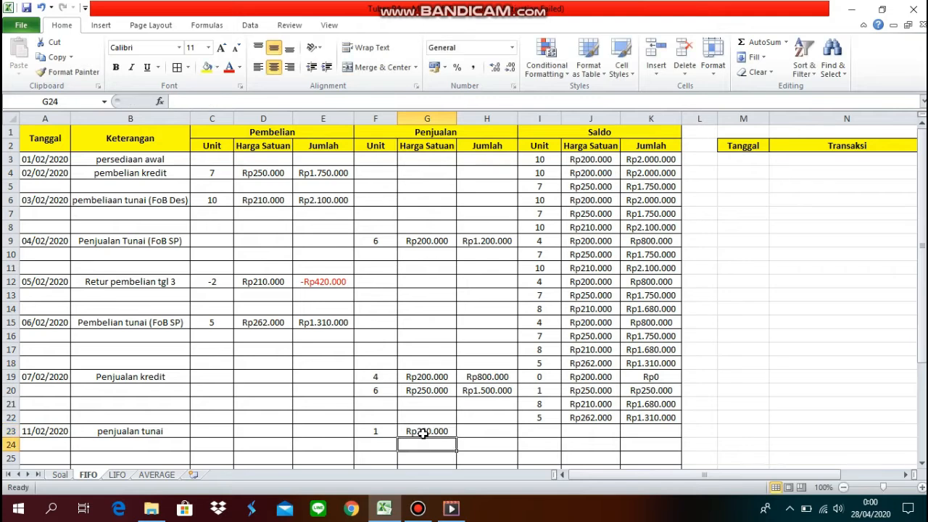
Calculate the first Penjualan line's Jumlah in H23 with the formula =G23*F23.
left_click(463, 429)
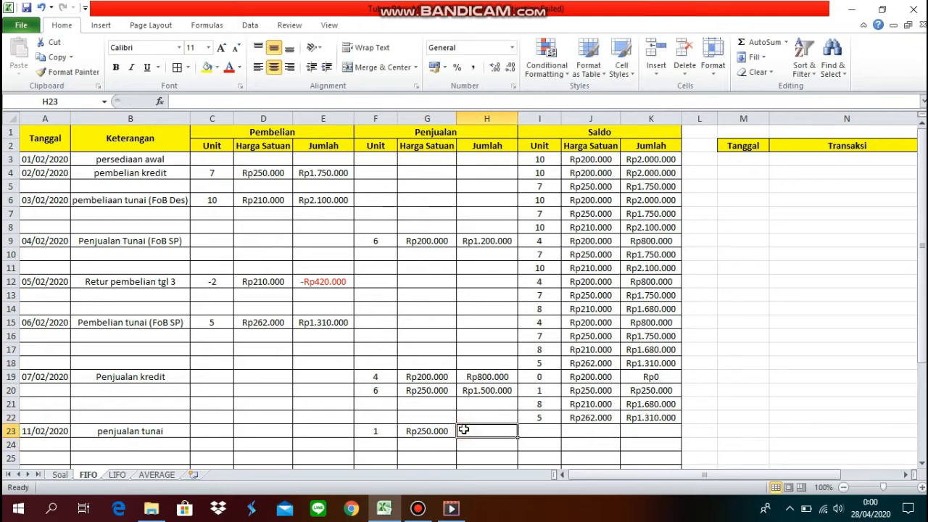
type("=")
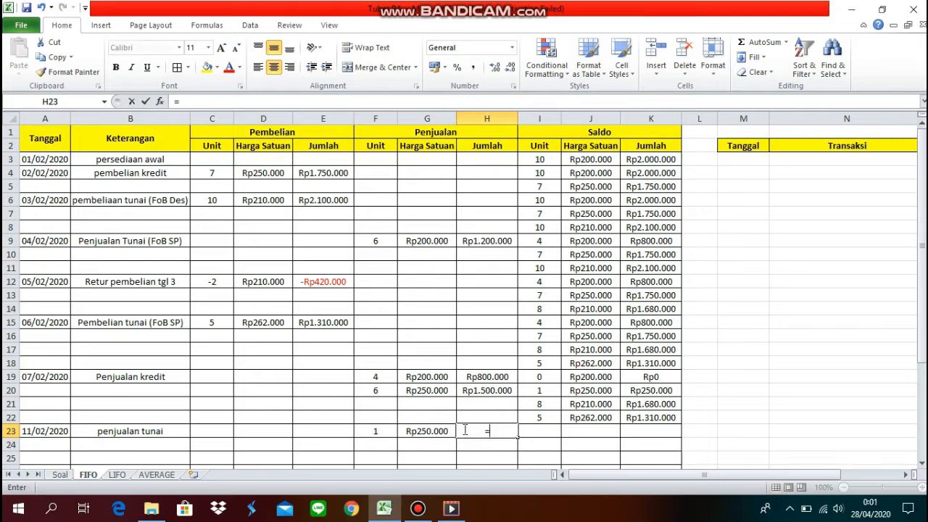
left_click(437, 430)
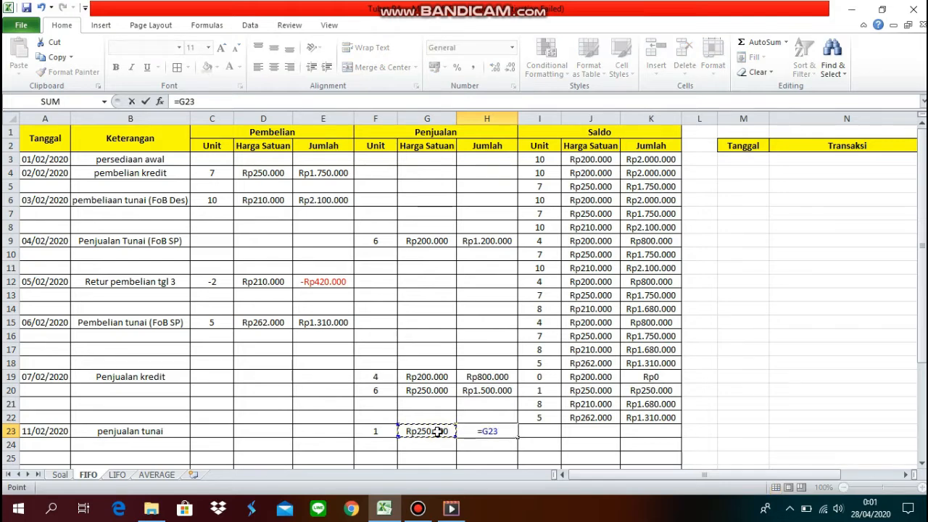
type("*")
left_click(389, 433)
key("Return")
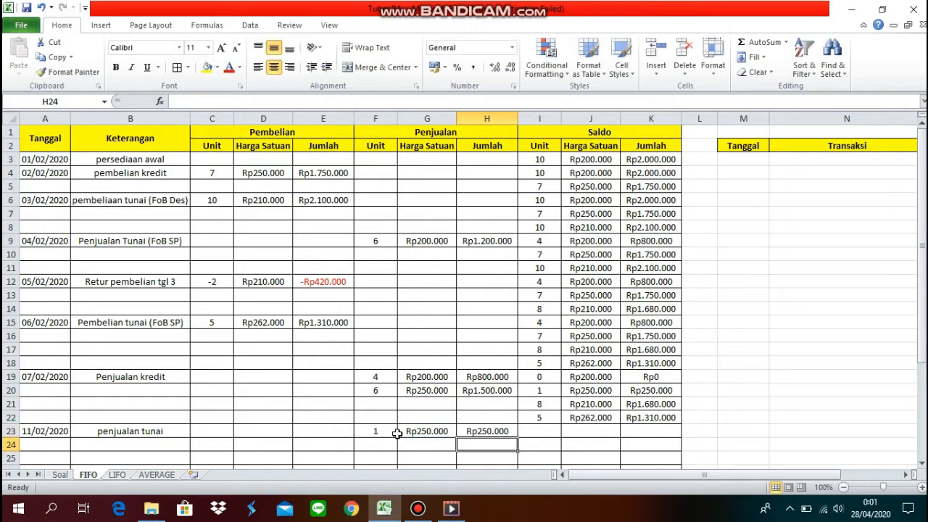
Enter the cash sale's second Penjualan layer, 8 units at a Harga Satuan of Rp210.000, in F24:G24.
left_click(391, 440)
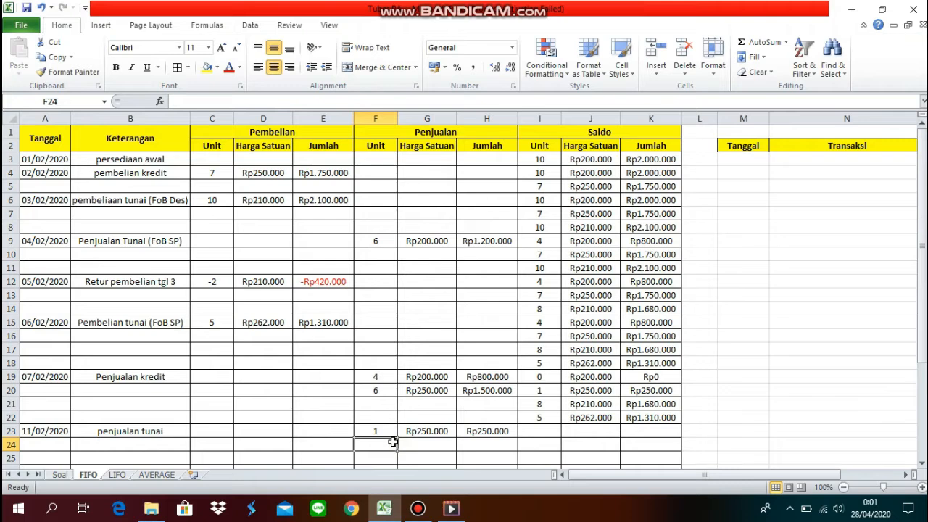
type("8")
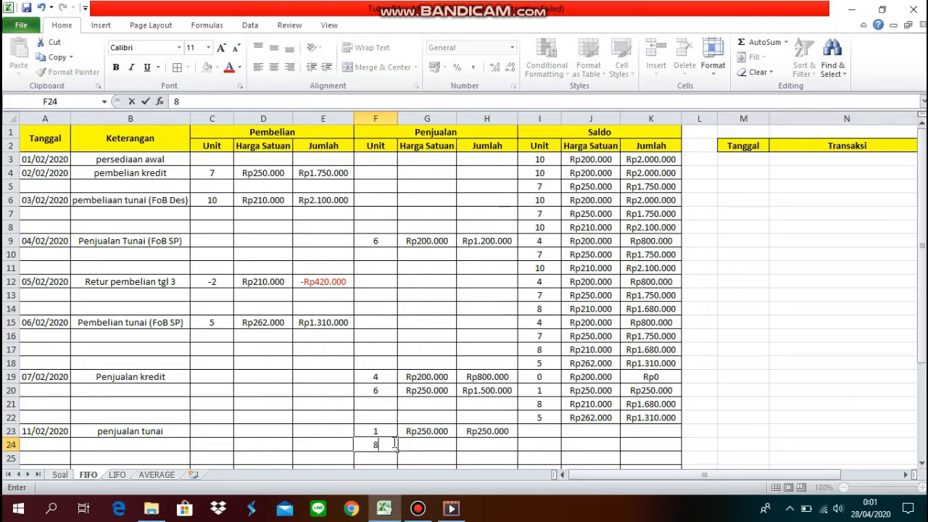
key("Tab")
type("R")
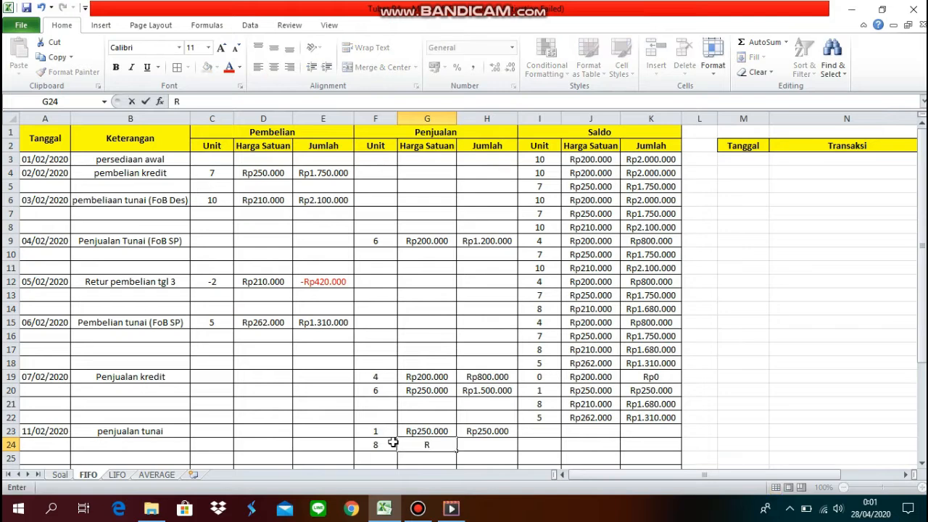
type("p210.")
type("0000")
key("Return")
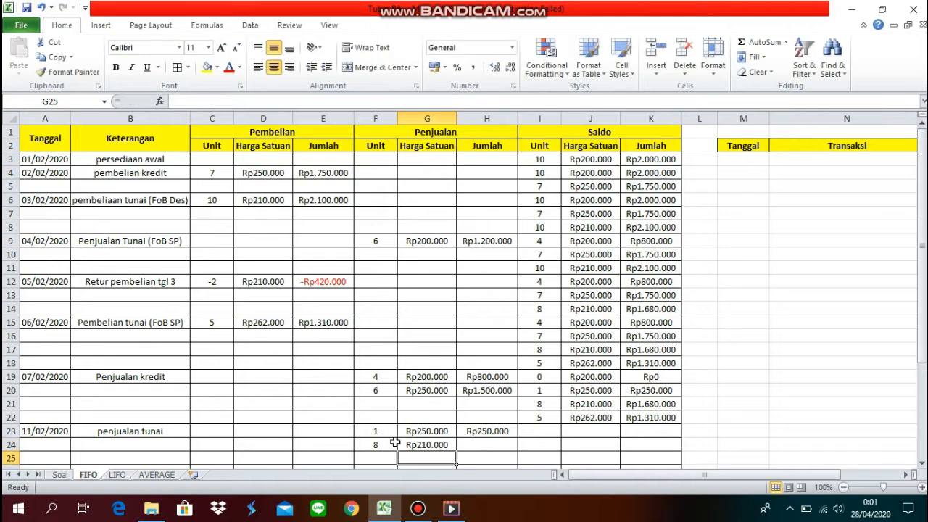
Enter Rp1.680.000 as the Jumlah of the second Penjualan line in H24.
left_click(477, 446)
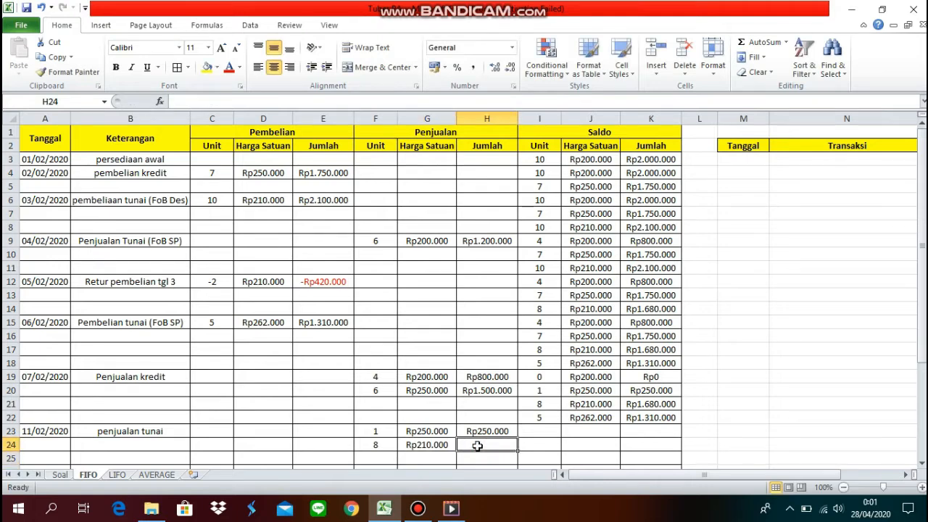
type("R")
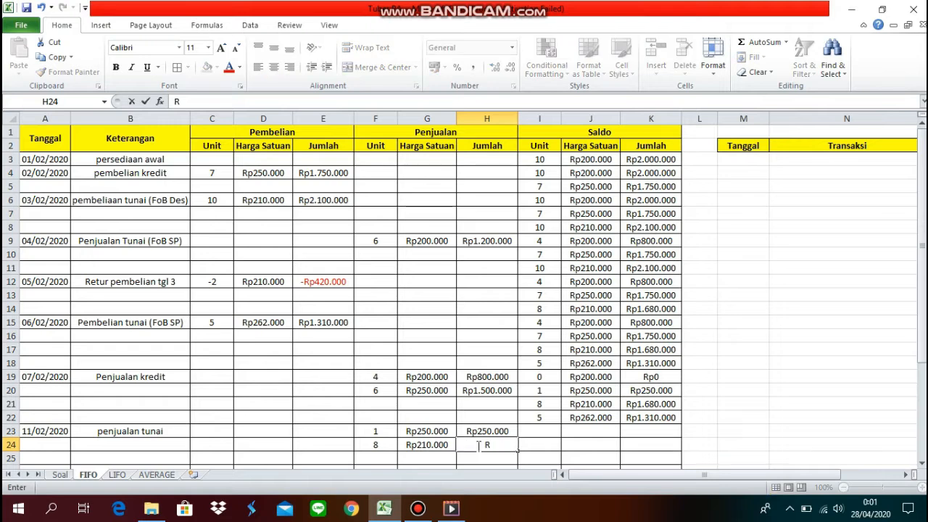
type("p168000")
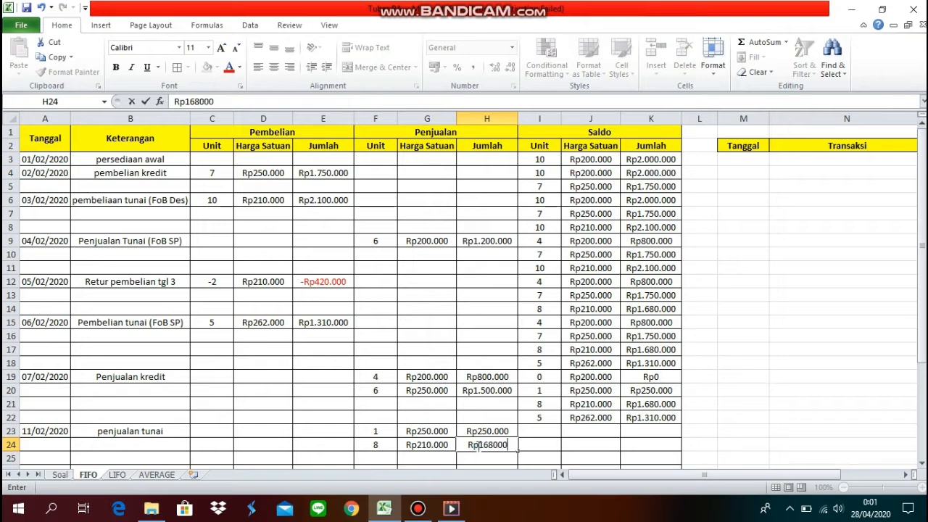
type("0")
key("Return")
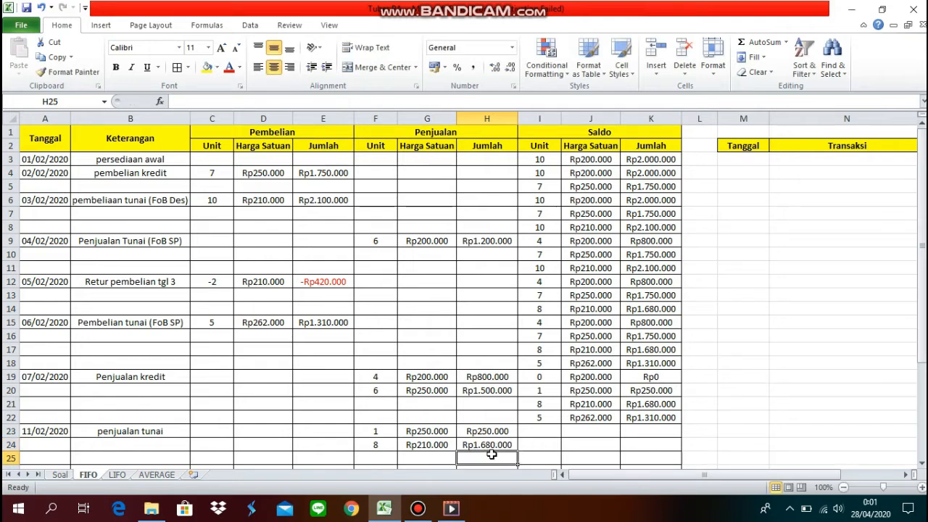
Enter the cash sale's third Penjualan layer, 2 units at a Harga Satuan of Rp262.000, in F25:G25.
left_click(385, 455)
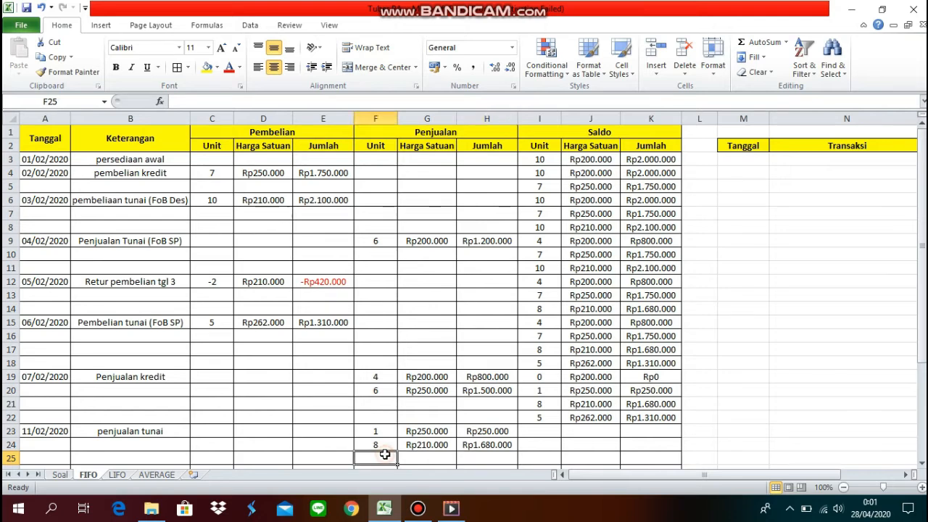
type("2")
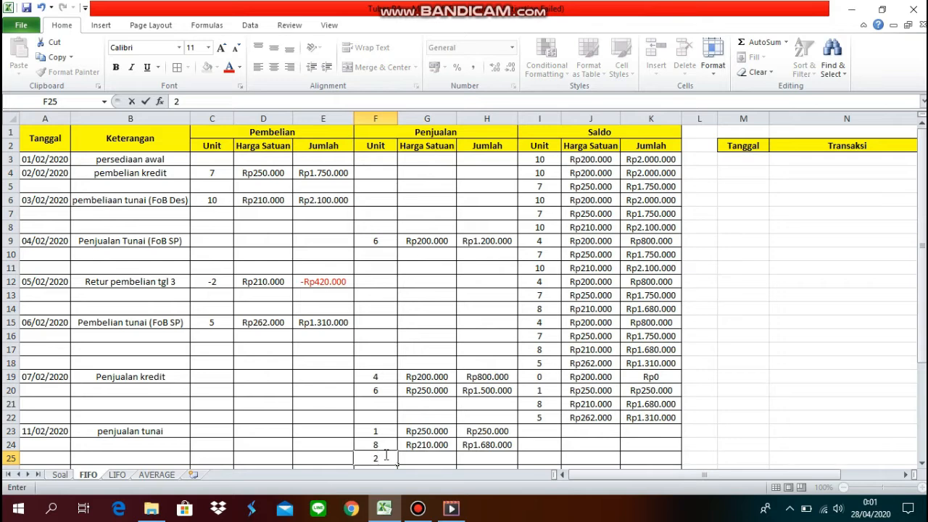
key("Tab")
type("R")
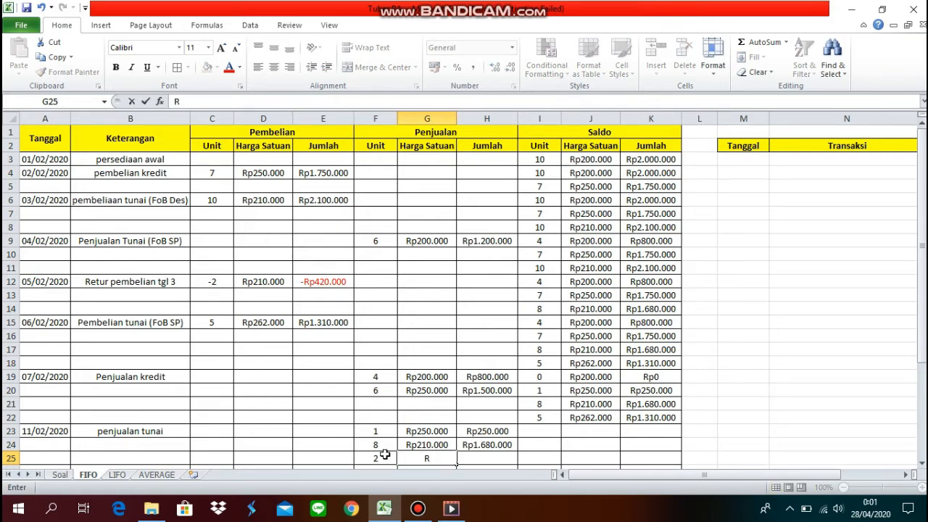
type("p262000")
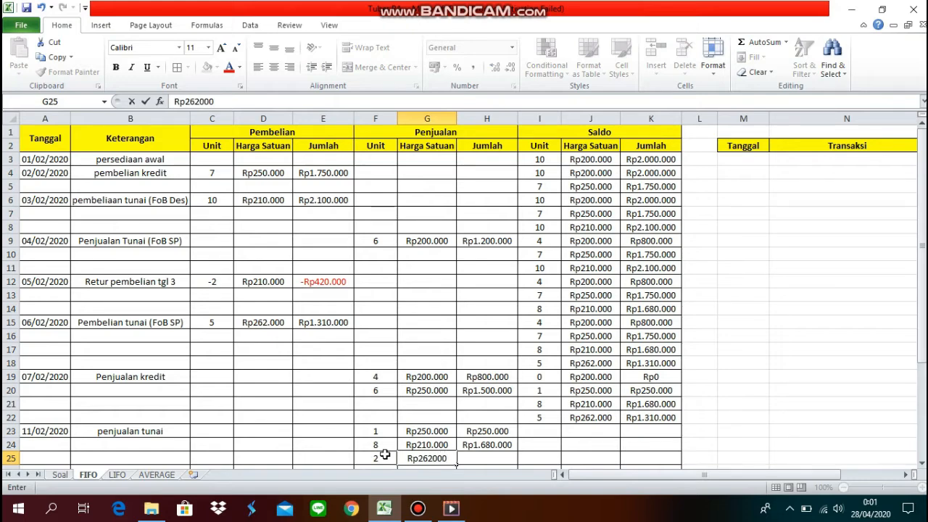
key("Return")
Enter Rp524.000 as the Jumlah of the third Penjualan line in H25.
left_click(466, 444)
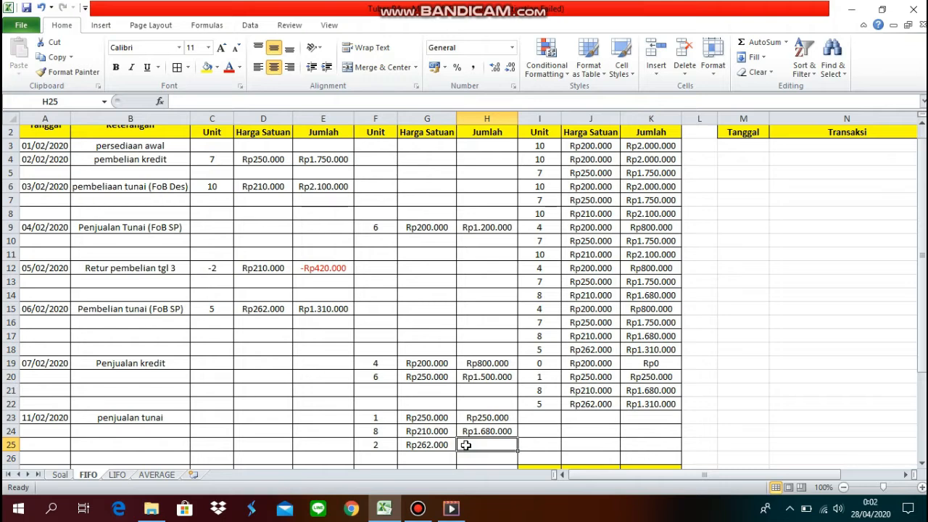
double_click(467, 446)
type("5")
key("BackSpace")
type("R")
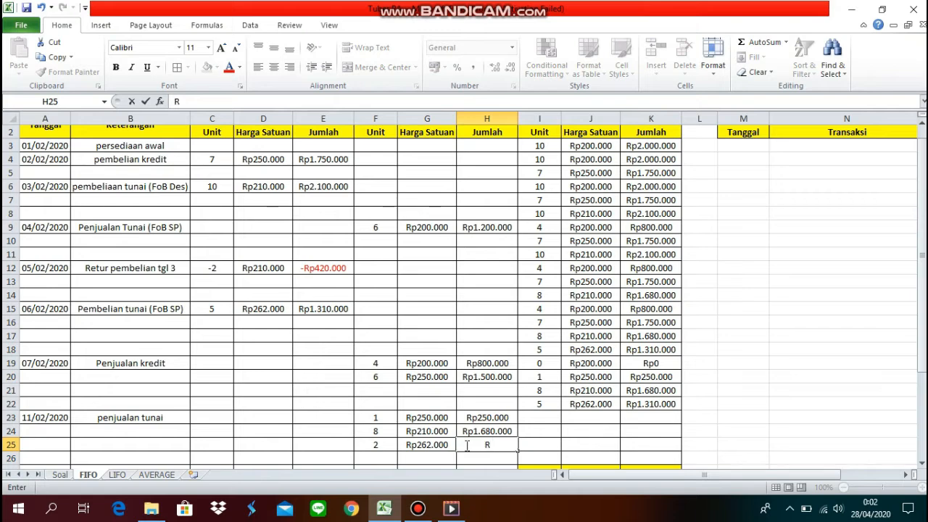
type("p525")
key("BackSpace")
type("000")
key("Return")
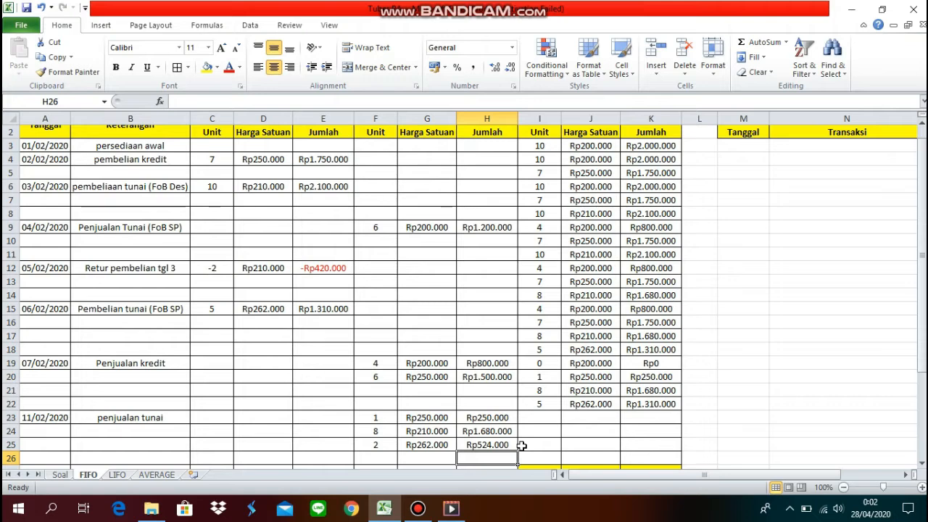
Enter the cash sale's first Saldo line, 0 units at a Harga Satuan of Rp250.000, in I23:J23.
key("Up")
key("Up")
key("Up")
key("Right")
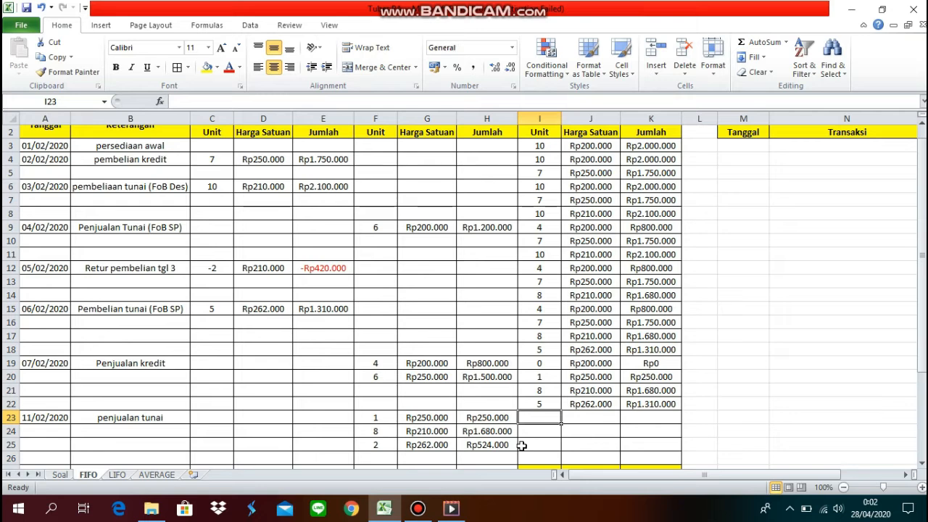
type("0")
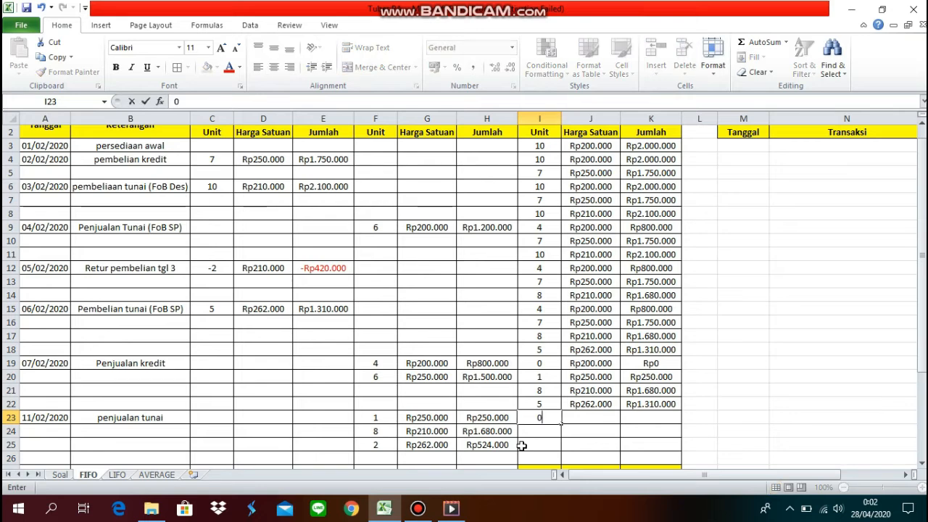
key("Tab")
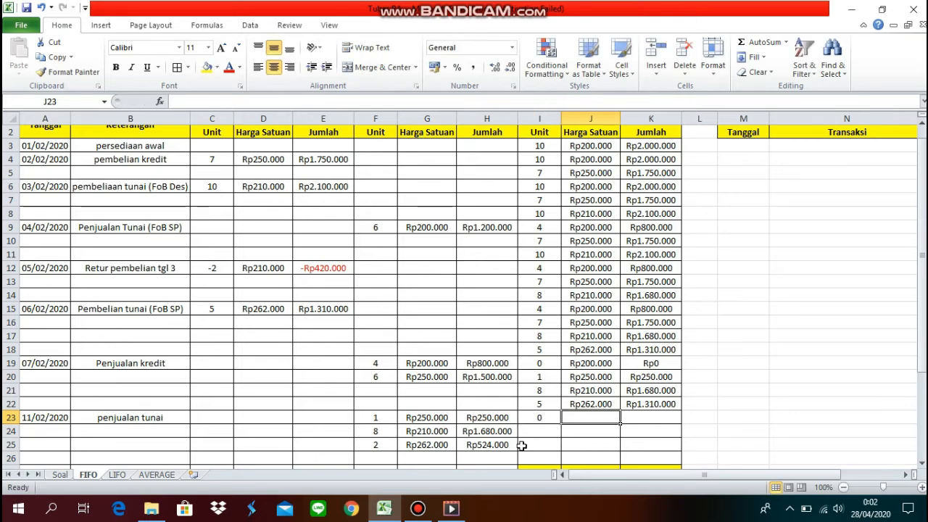
type("Rp")
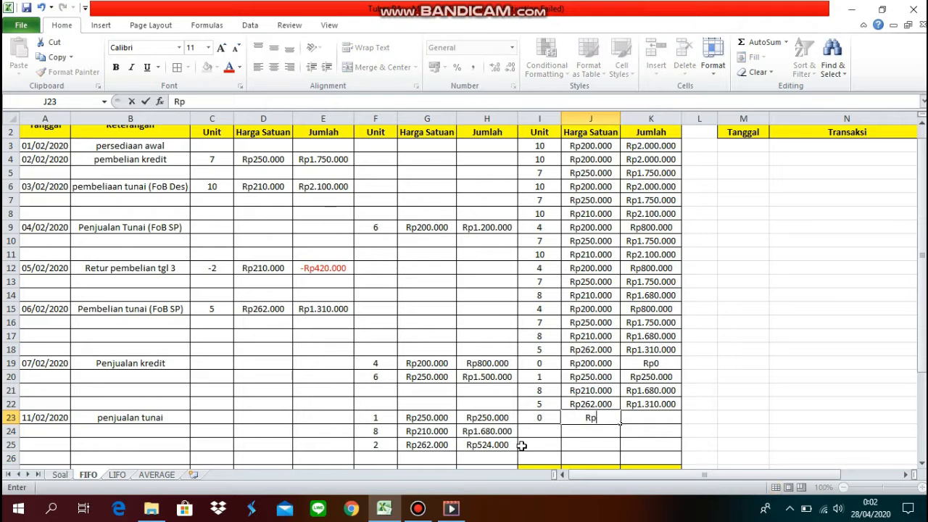
type("250.")
type("0000")
key("Return")
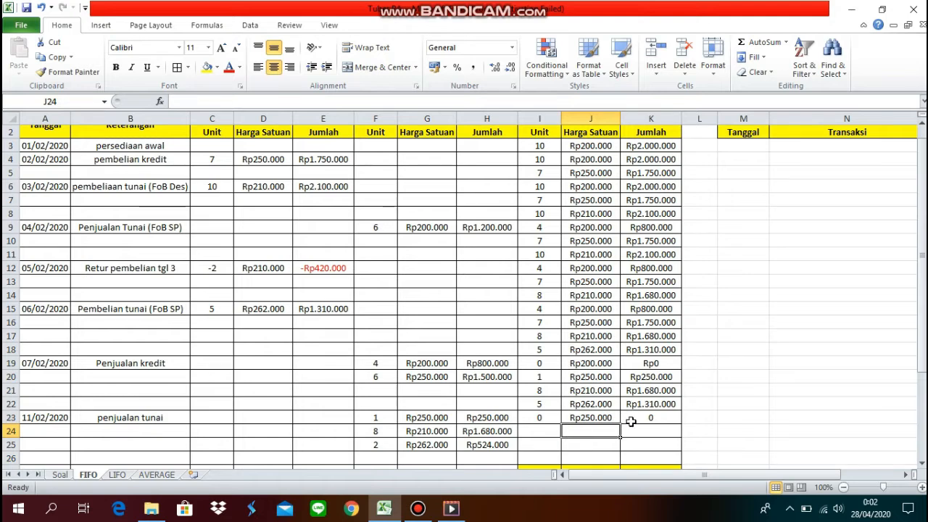
Enter the cash sale's second Saldo line, 0 units at a Harga Satuan of Rp210.000, in I24:J24.
left_click(540, 428)
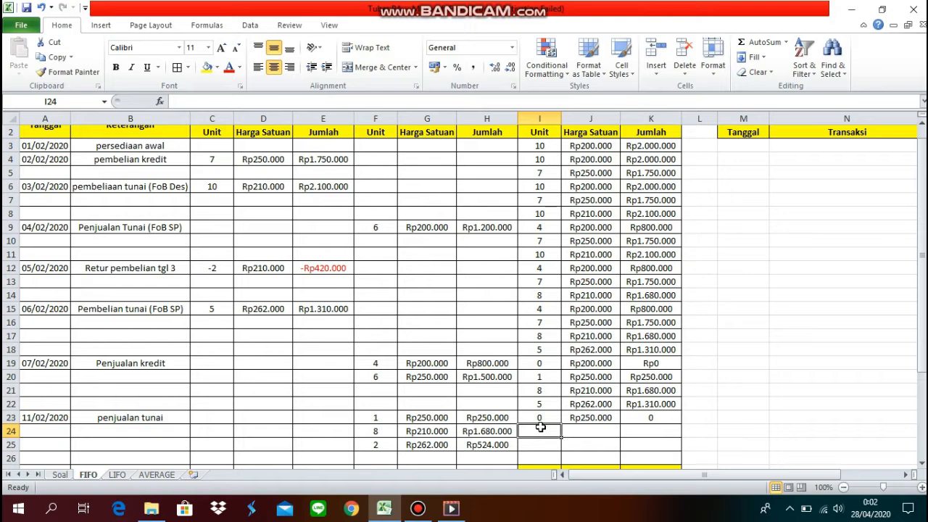
type("0")
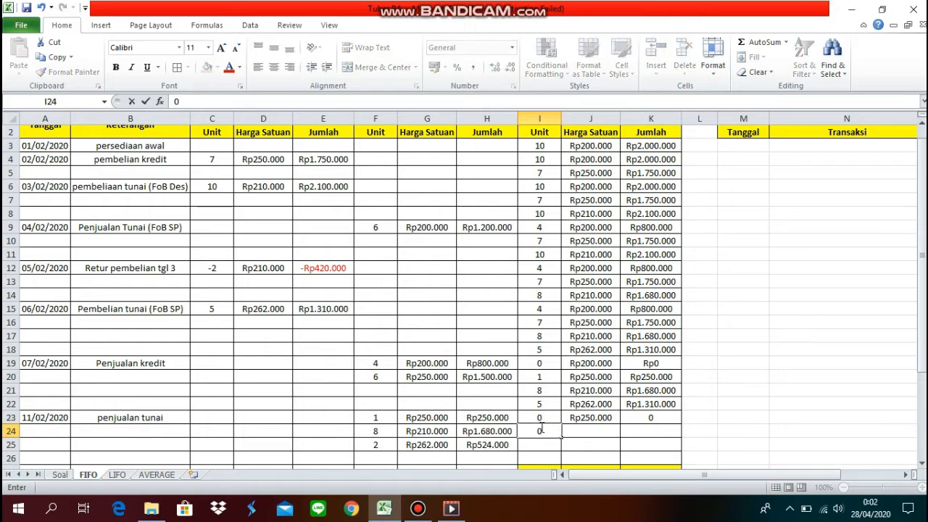
left_click(585, 431)
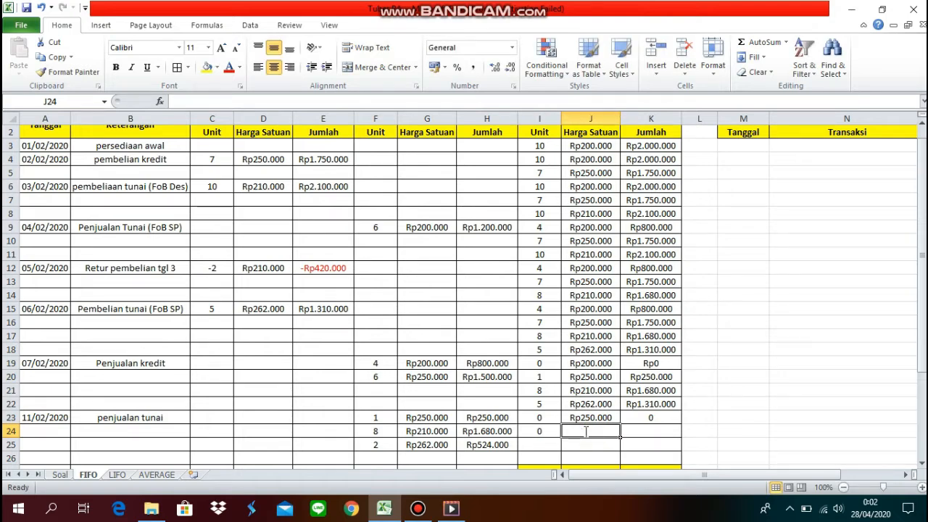
type("Rp2109")
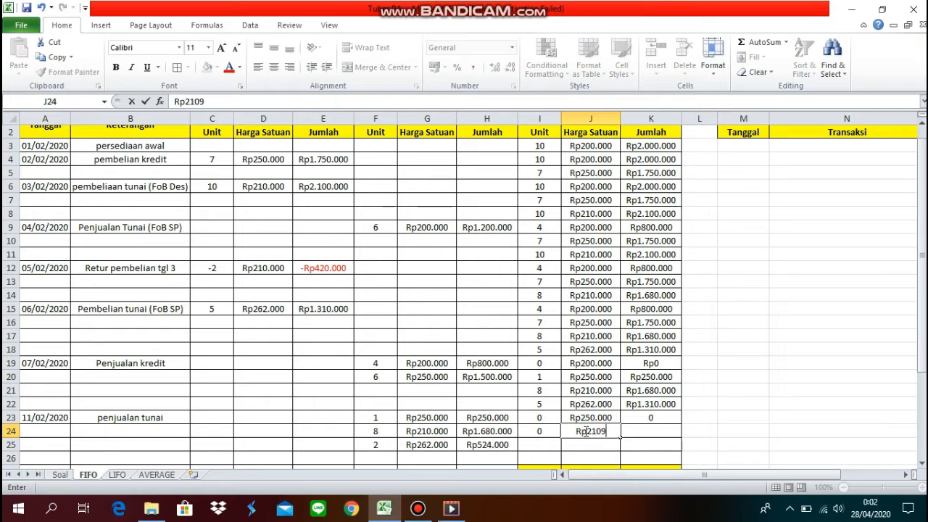
key("BackSpace")
type("0000")
key("Return")
Enter the cash sale's third Saldo line, 3 units at a Harga Satuan of Rp262.000, in I25:J25.
left_click(549, 442)
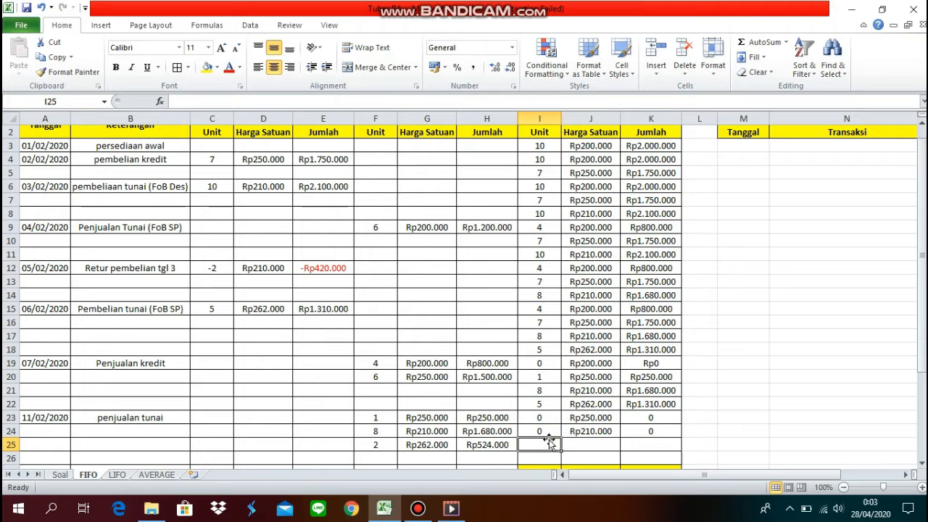
type("3")
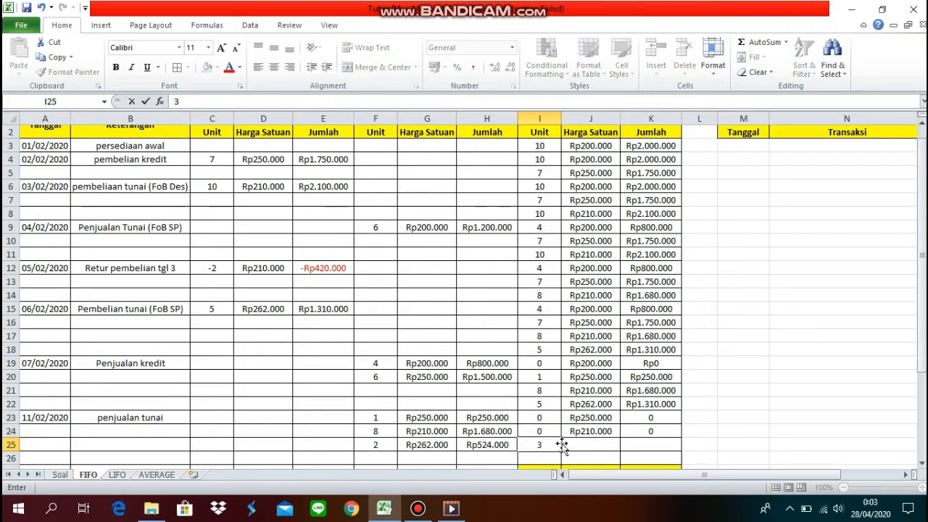
left_click(575, 446)
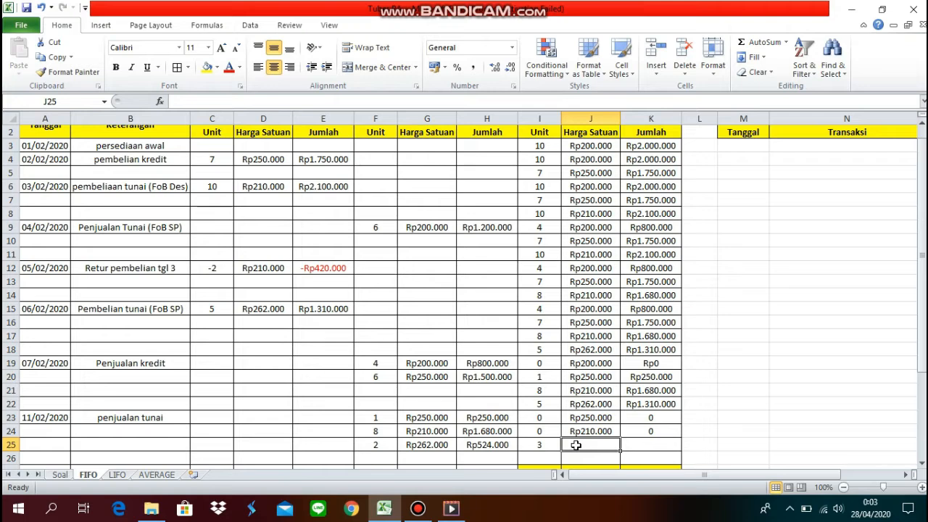
type("2")
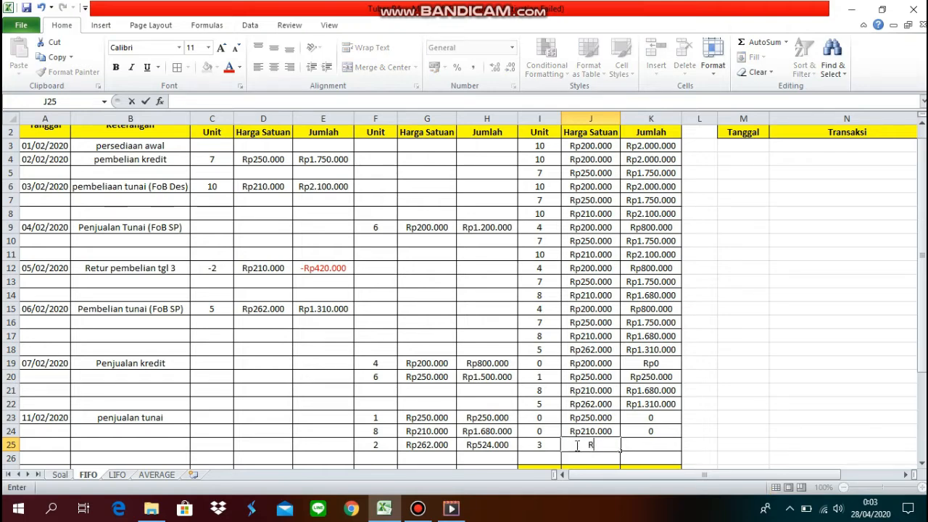
type("p262000")
key("Return")
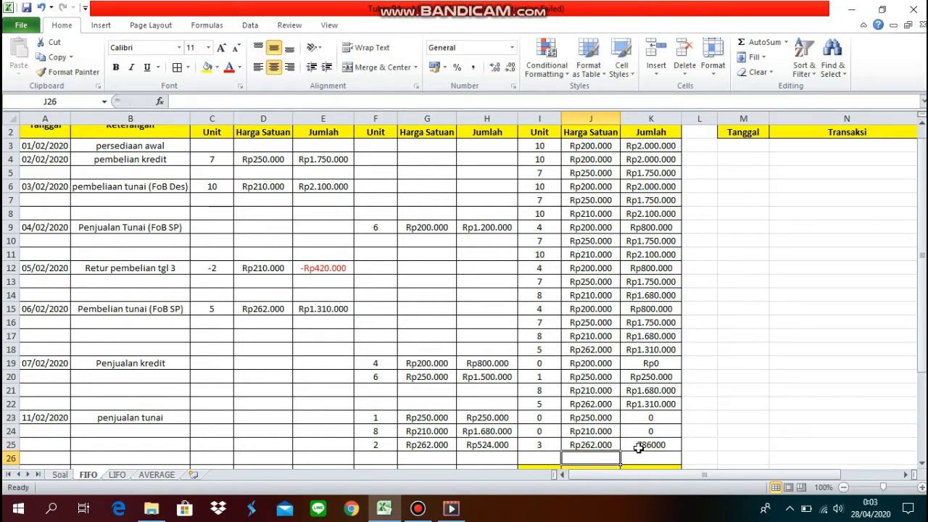
Replace the Jumlah of the third Saldo line in K25 with the formula =I25*J25.
left_click(640, 447)
key("BackSpace")
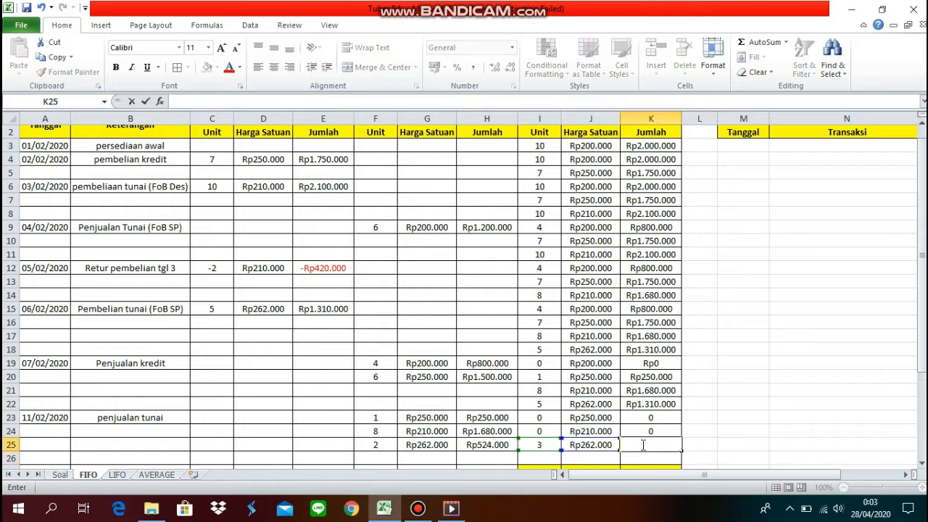
type("=")
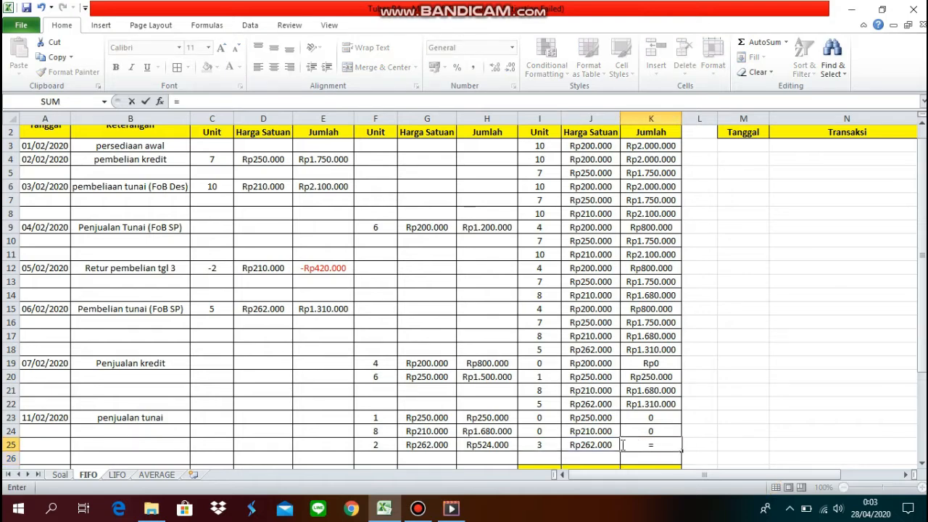
left_click(555, 445)
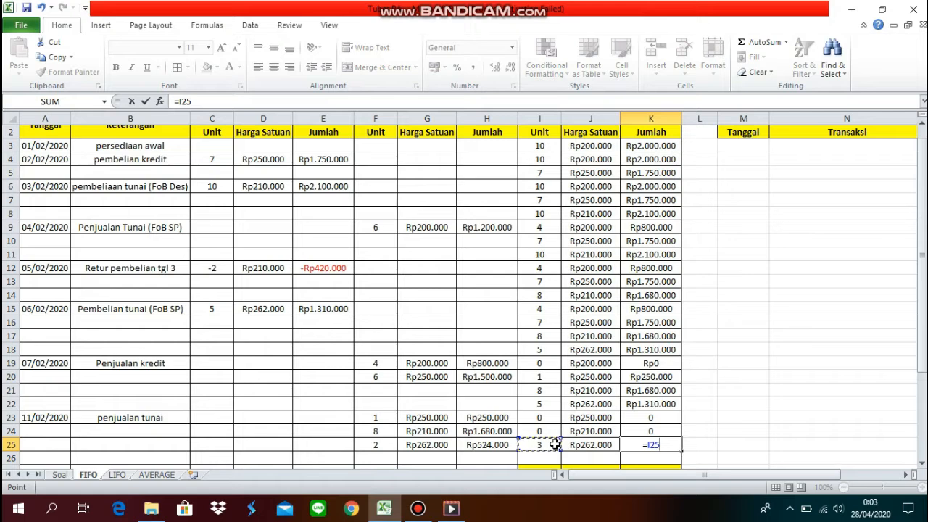
type("*")
left_click(571, 444)
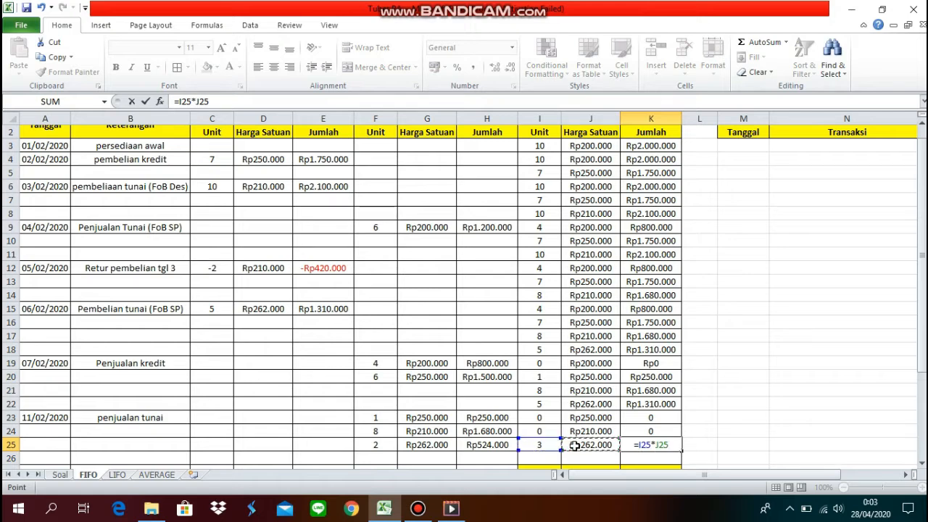
key("Return")
Review the FIFO card's Saldo Jumlah column from the TOTAL row up to the header and back down to the cash sale's last line.
key("Down")
key("Down")
key("Down")
key("Down")
key("Down")
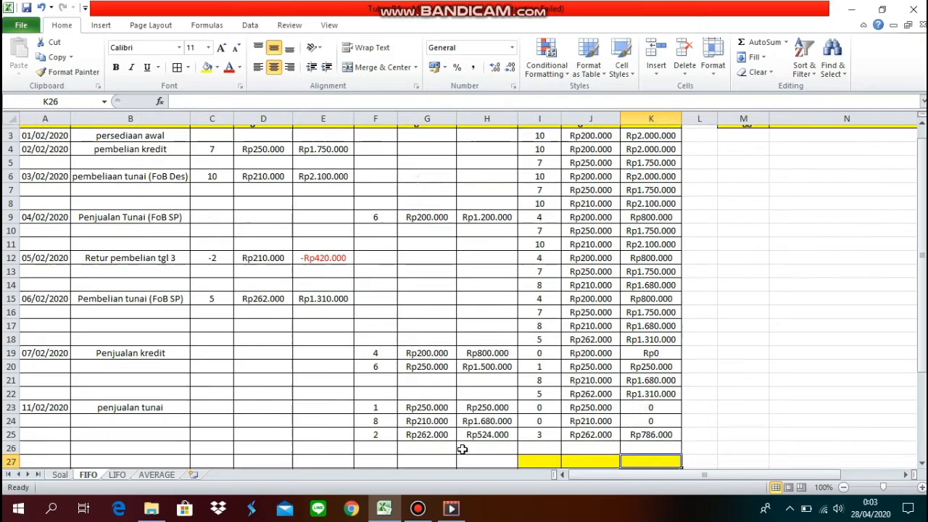
key("Down")
key("Down")
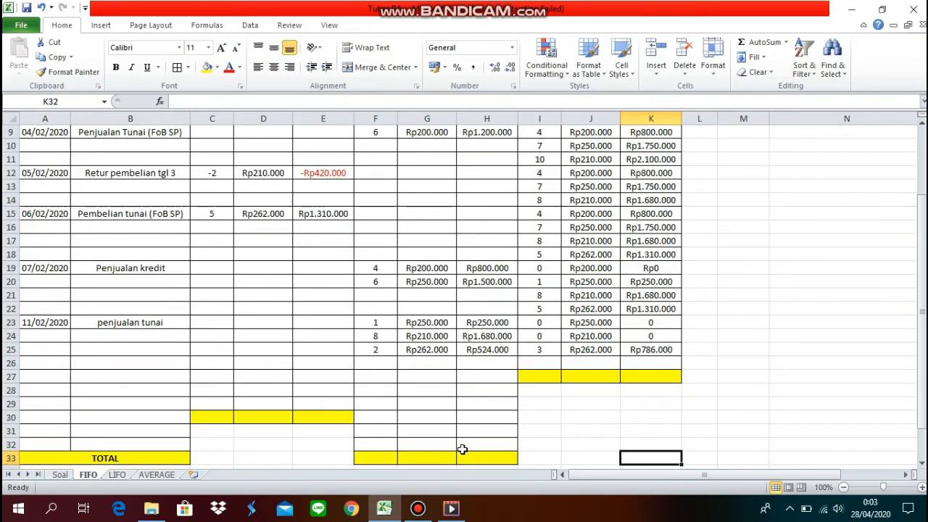
key("Up")
key("Up")
key("Up")
key("Up")
key("Up")
key("Up")
key("Up")
key("Up")
key("Up")
key("Up")
key("Up")
key("Up")
key("Up")
key("Up")
key("Up")
key("Up")
key("Up")
key("Up")
key("Up")
key("Up")
key("Up")
key("Up")
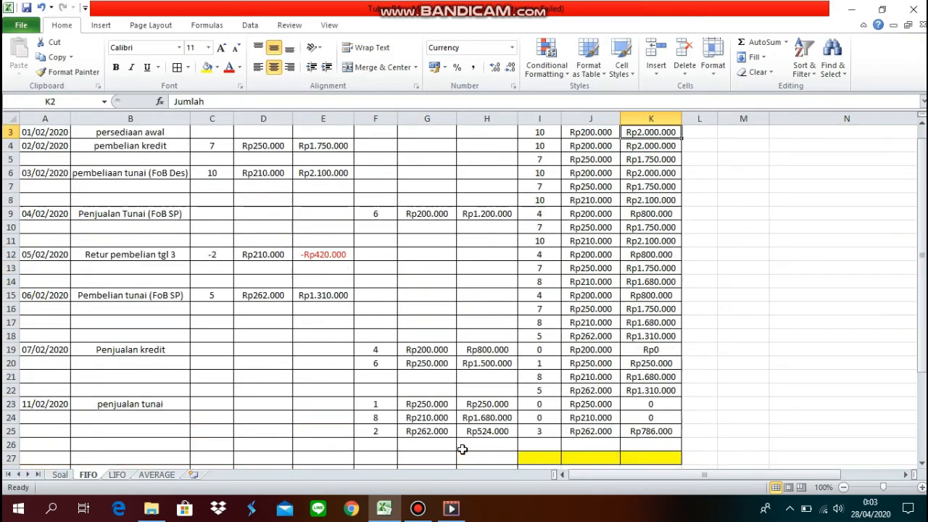
key("Down")
key("Down")
key("Down")
key("Down")
key("Down")
key("Down")
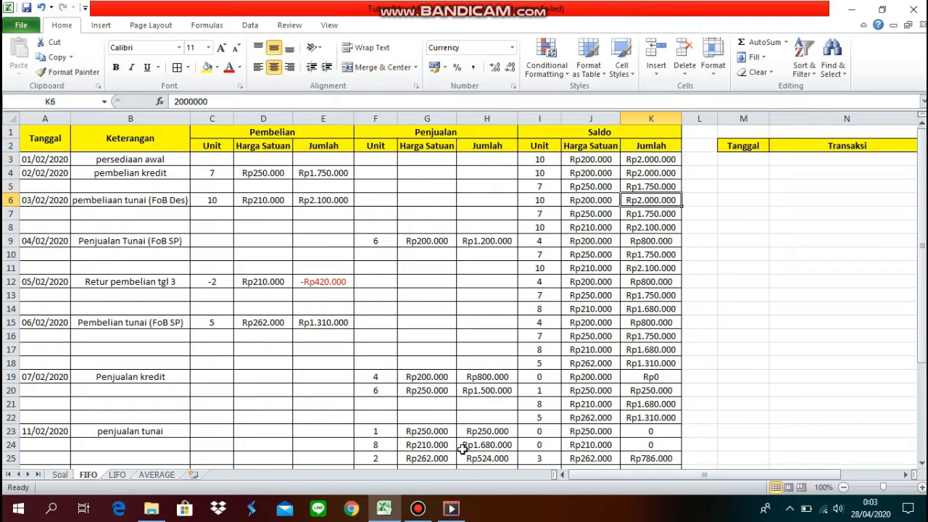
key("Down")
key("Down")
key("Down")
key("Down")
key("Down")
key("Down")
key("Down")
key("Down")
key("Down")
key("Down")
key("Down")
key("Down")
key("Down")
key("Down")
key("Down")
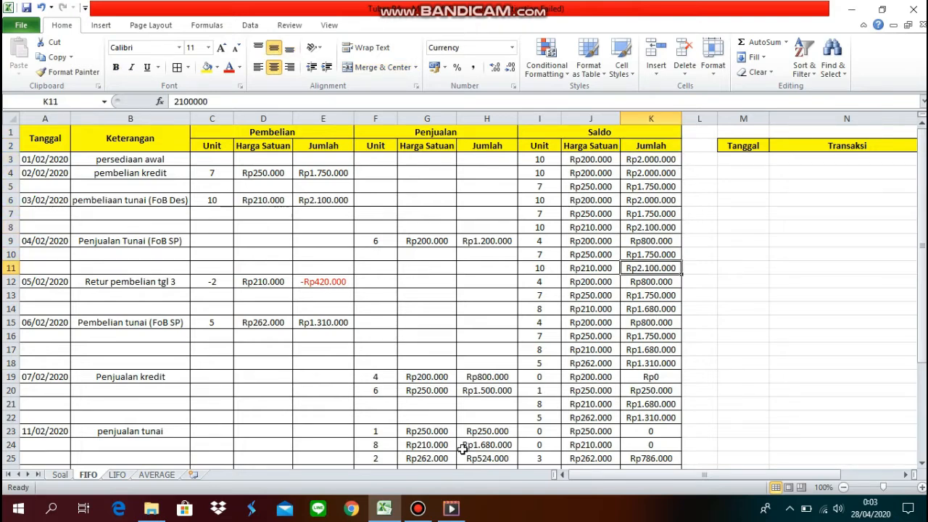
key("Down")
key("Down")
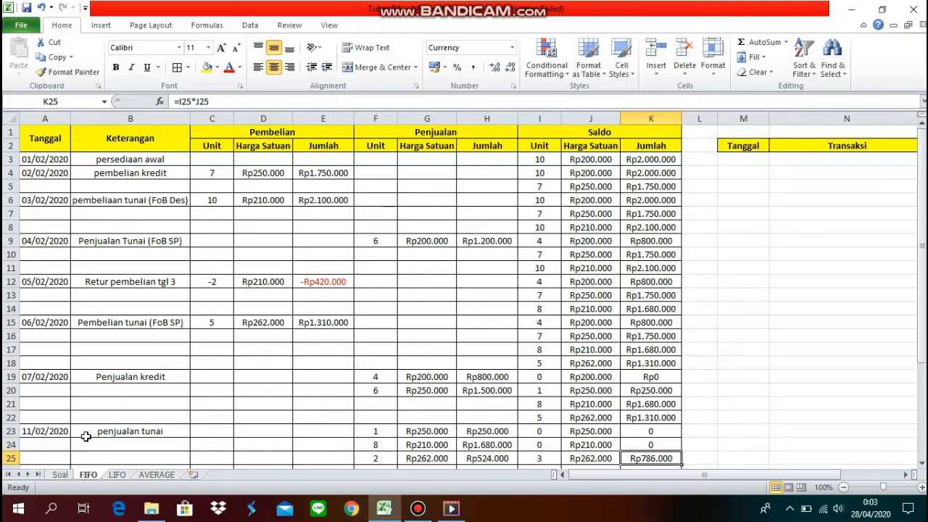
Check the 11/02/2020 penjualan tunai entry against the transaction list on the Soal sheet and return to the FIFO sheet.
left_click(58, 431)
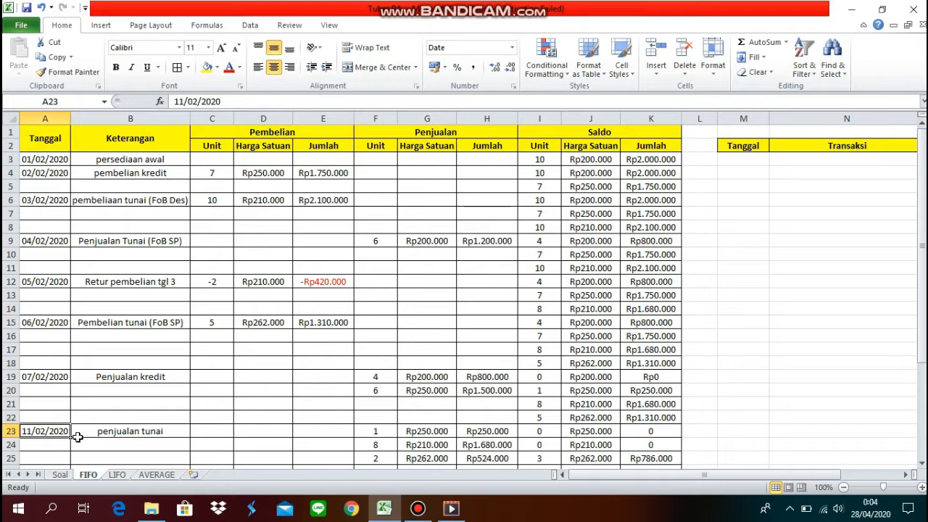
left_click(116, 433)
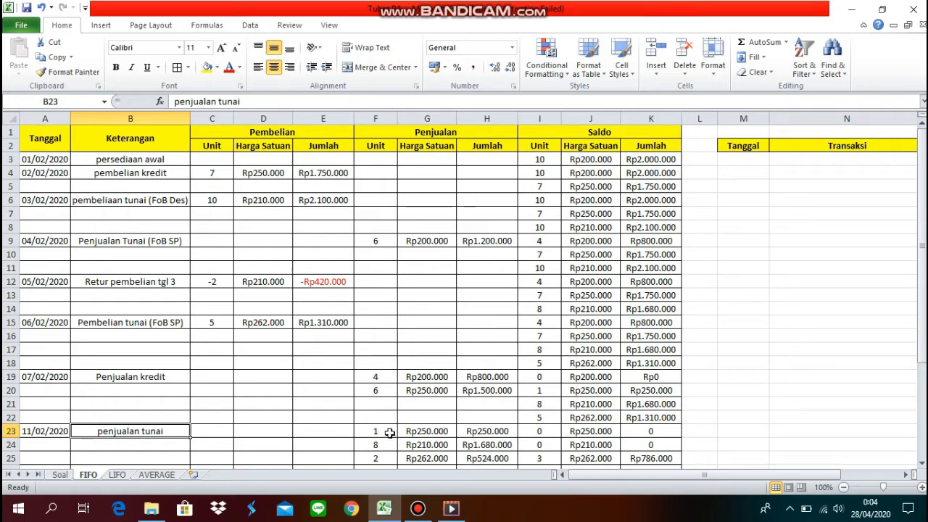
key("Down")
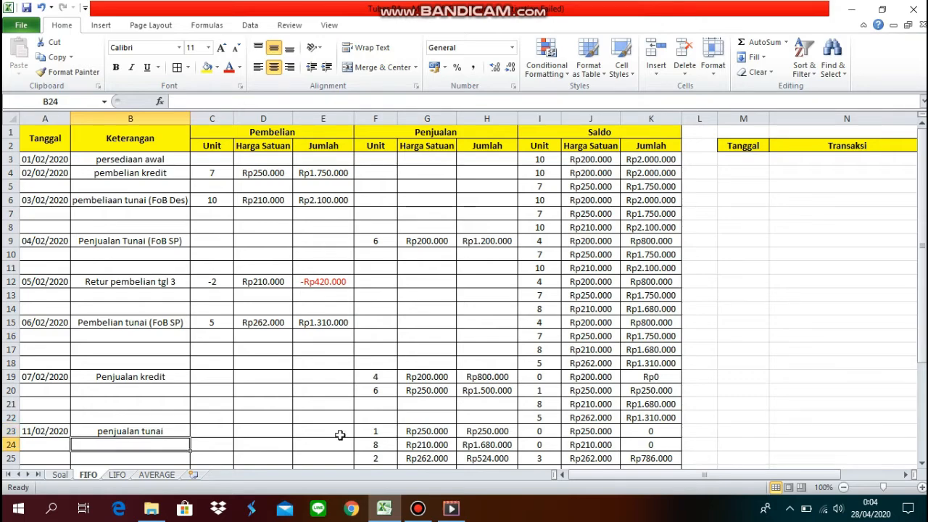
left_click(59, 474)
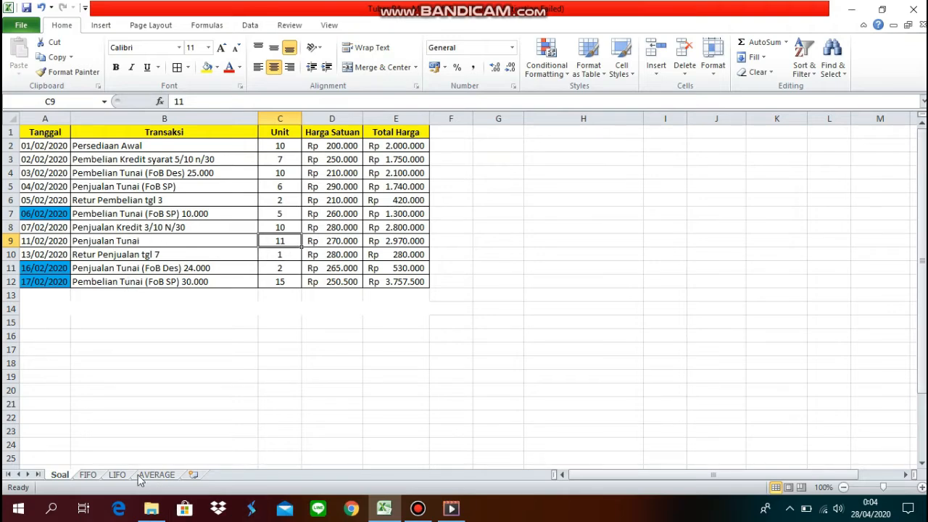
left_click(89, 474)
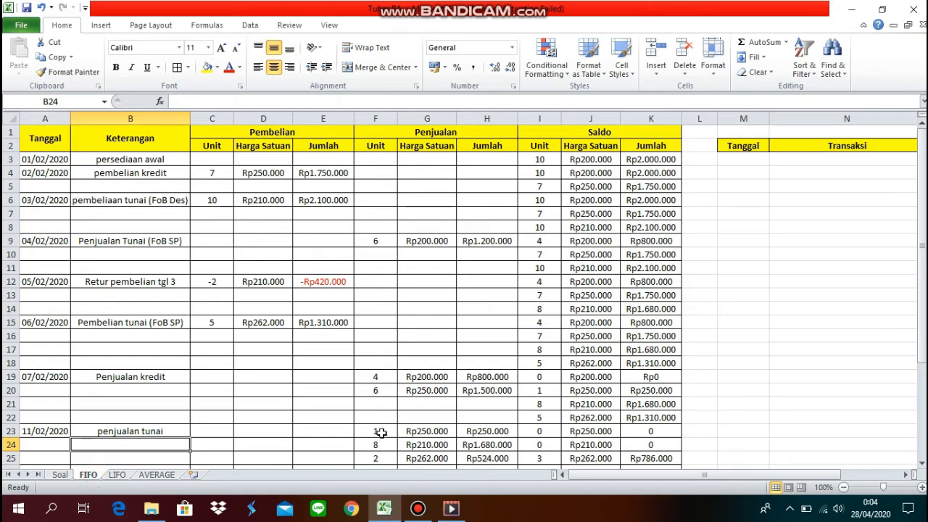
Check the cash sale's Penjualan units and Harga Satuan in rows 23 to 25 against the preceding Saldo layers in I20:I22.
left_click(381, 433)
key("Down")
key("Down")
key("Down")
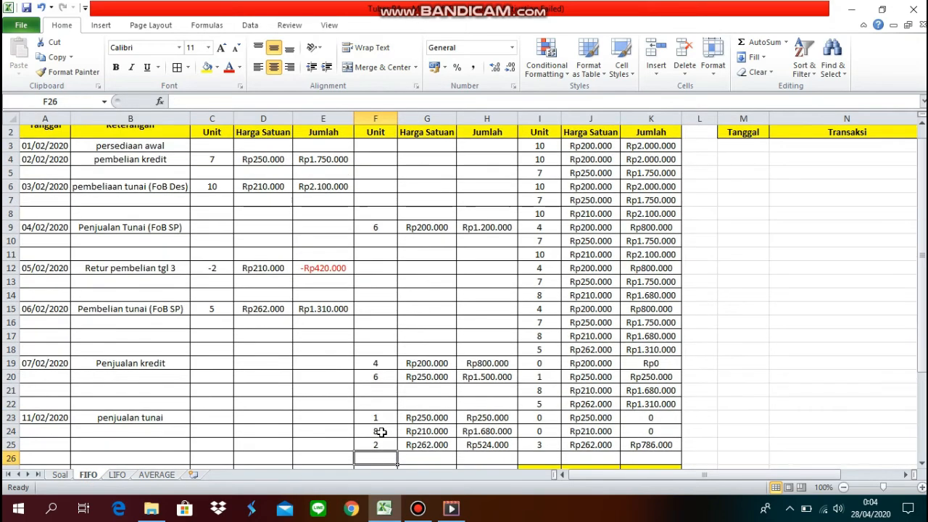
left_click(379, 419)
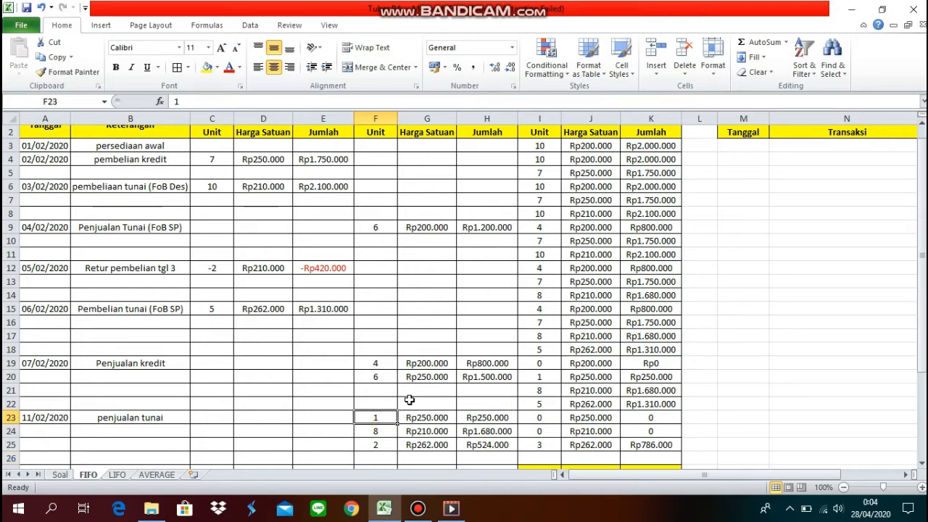
left_click(526, 378)
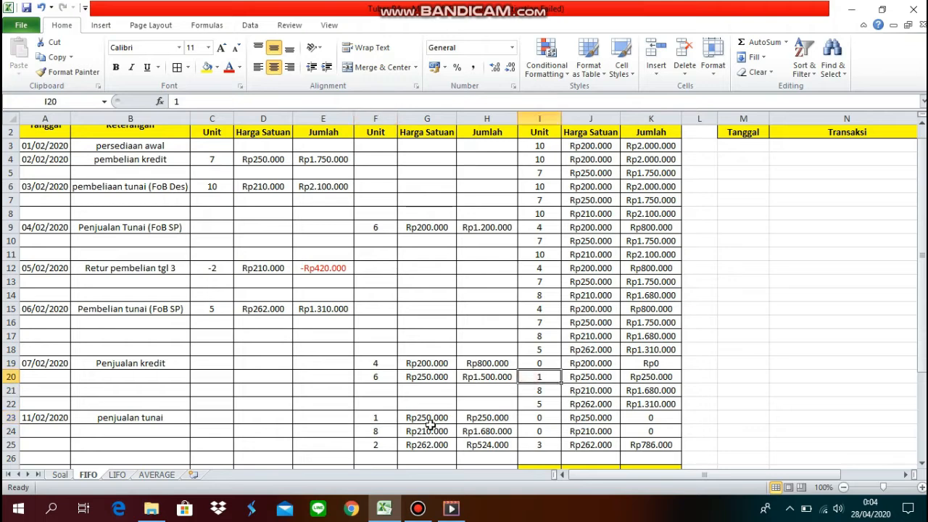
left_click(387, 420)
left_click(404, 420)
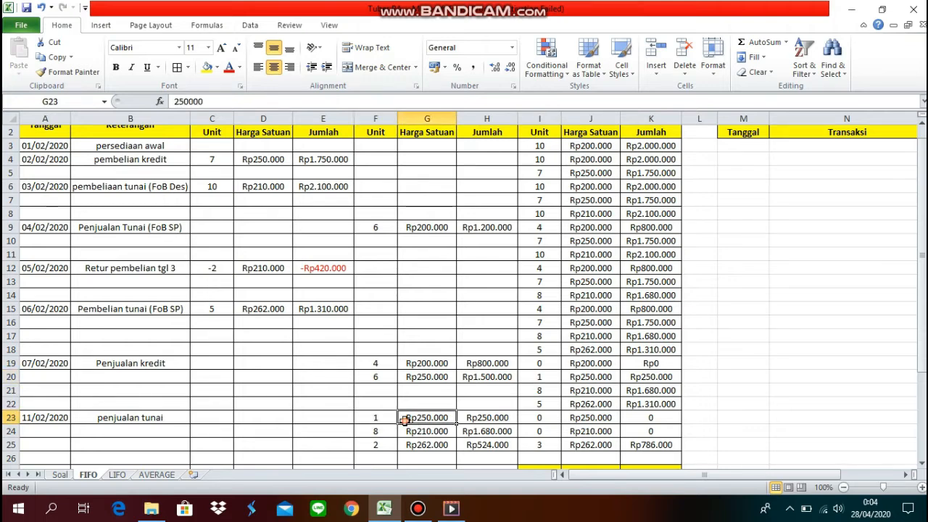
left_click(377, 431)
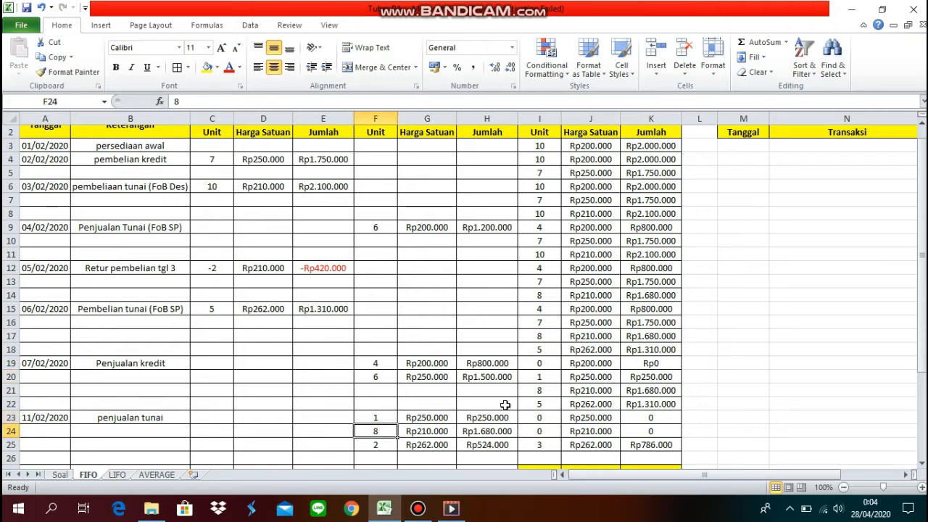
left_click(528, 393)
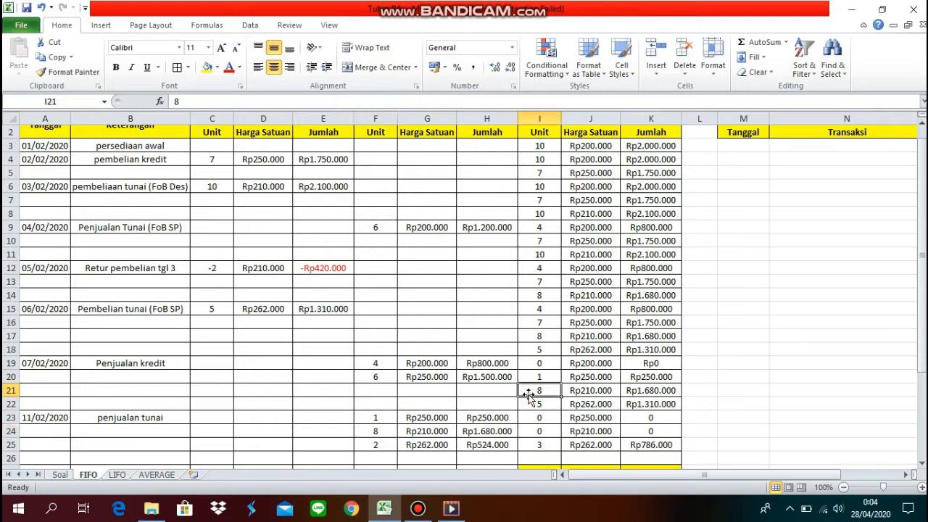
left_click(387, 435)
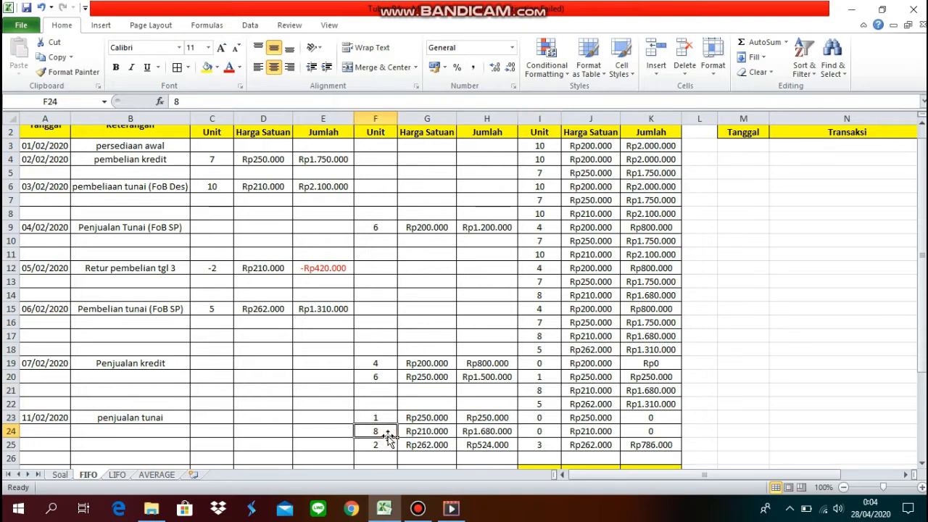
left_click(451, 445)
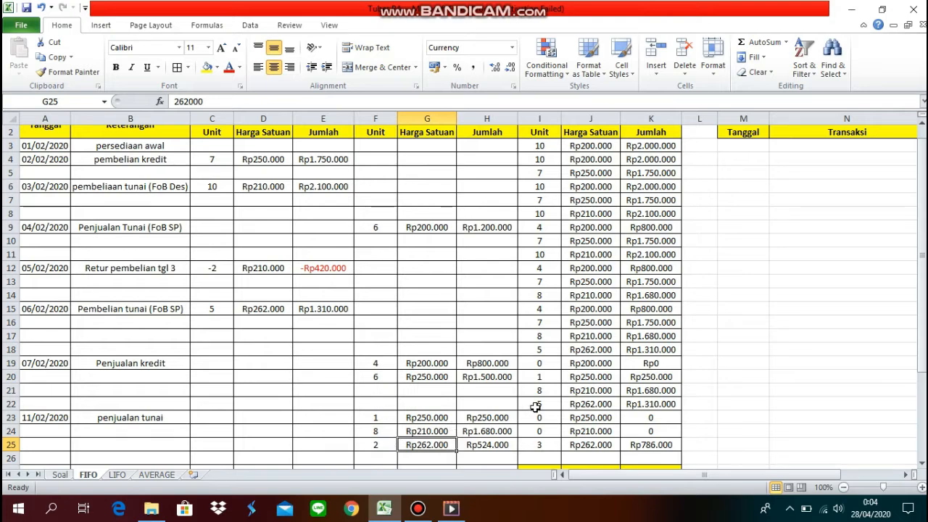
left_click(371, 442)
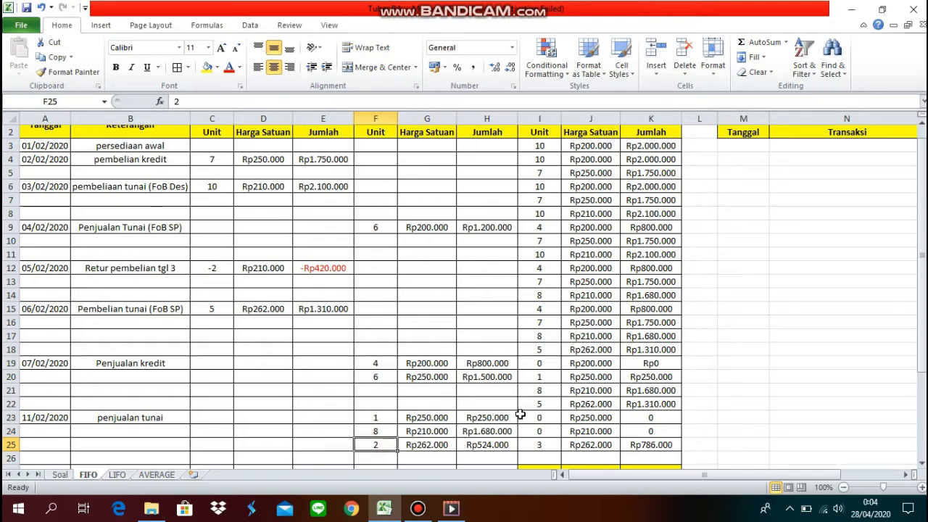
left_click(532, 404)
left_click(375, 446)
left_click(548, 403)
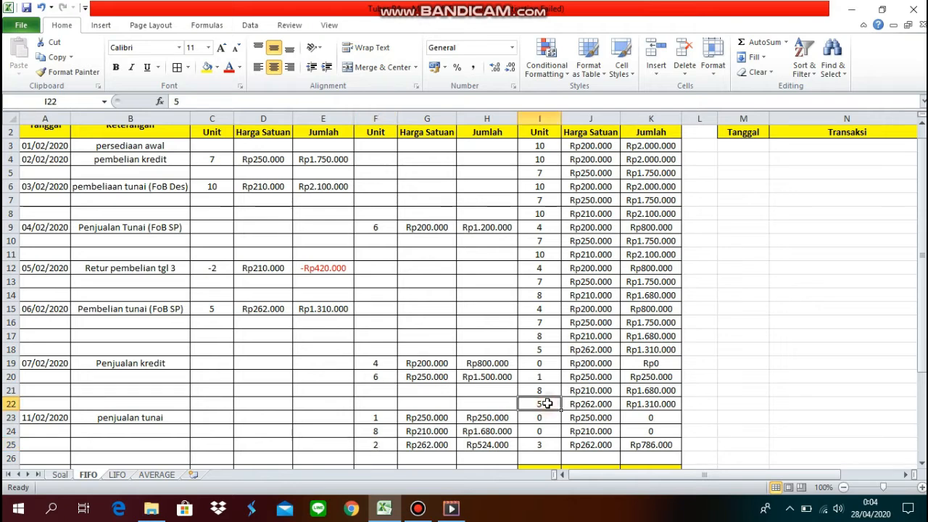
Verify the cash sale's remaining Saldo units in I23:I25 against the earlier layers in I21:I22 and the units sold in F23:F25.
left_click(539, 418)
left_click(540, 430)
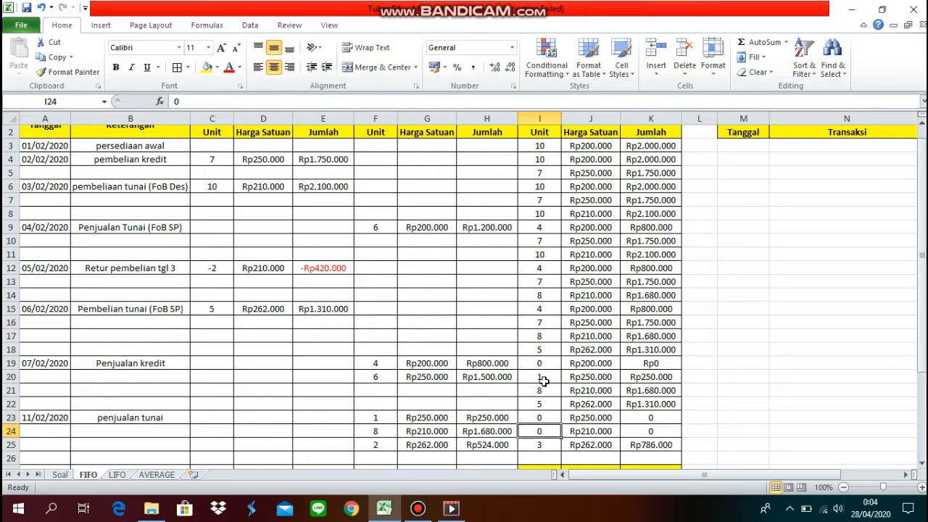
left_click(389, 419)
left_click(539, 421)
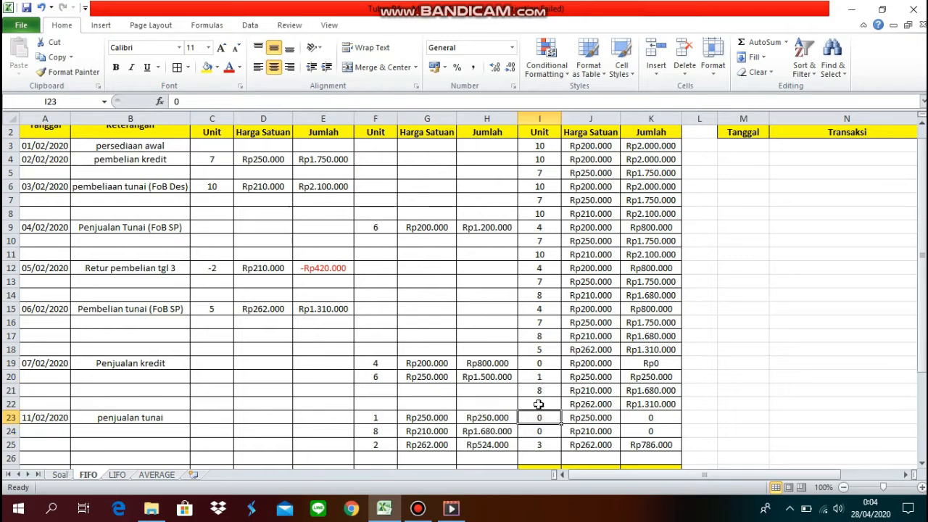
left_click(542, 392)
left_click(385, 430)
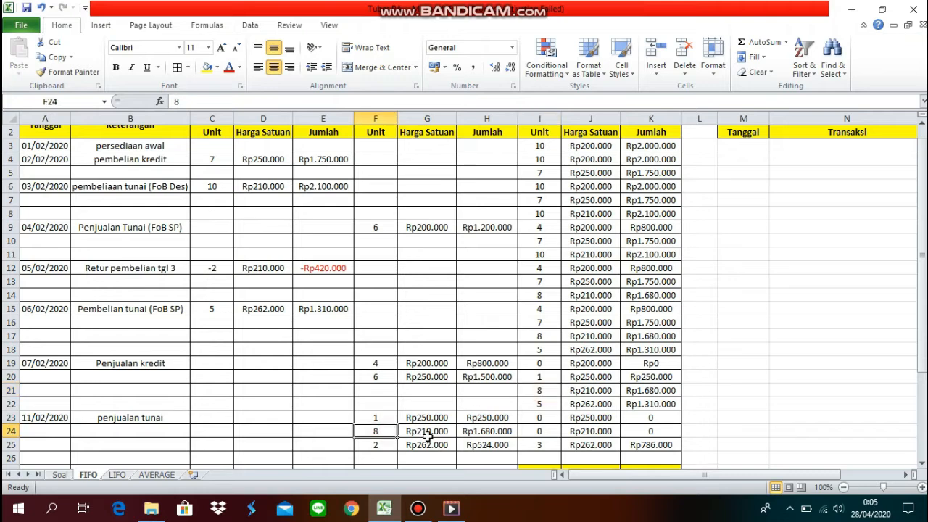
left_click(527, 429)
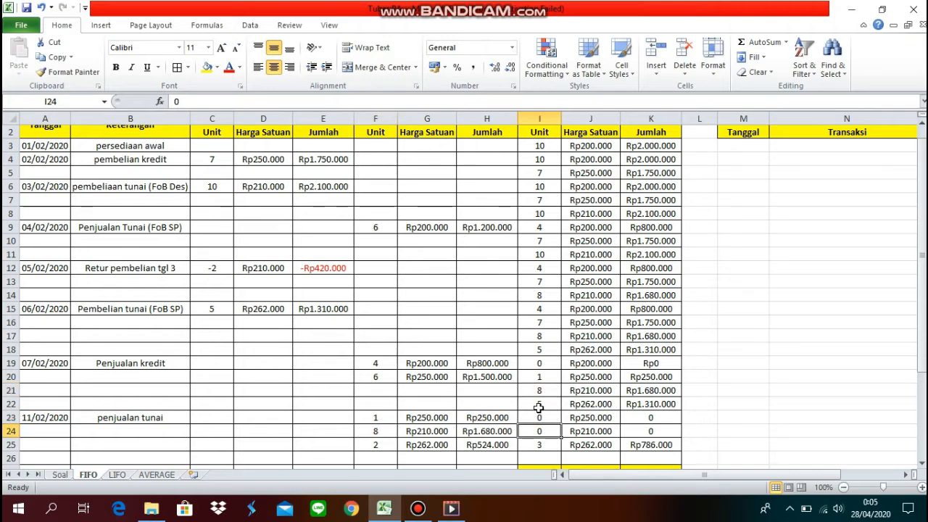
left_click(536, 406)
left_click(378, 445)
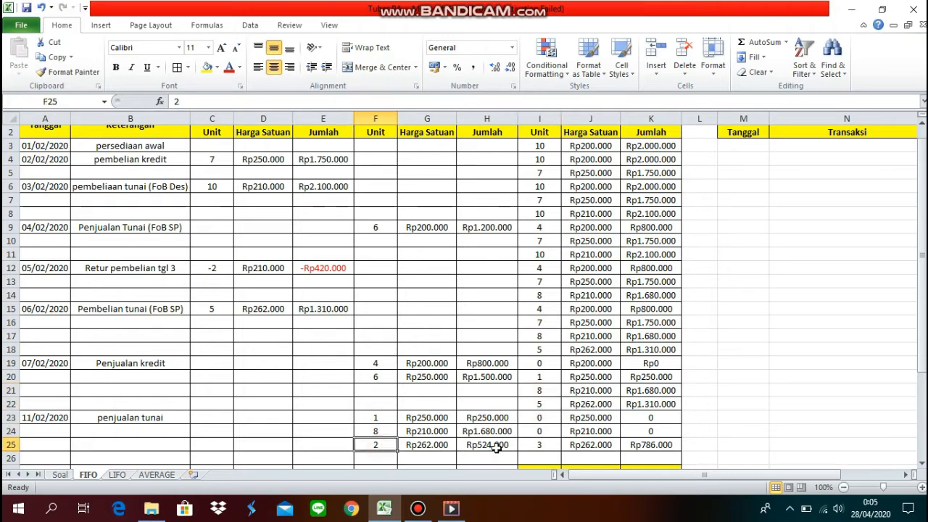
left_click(530, 444)
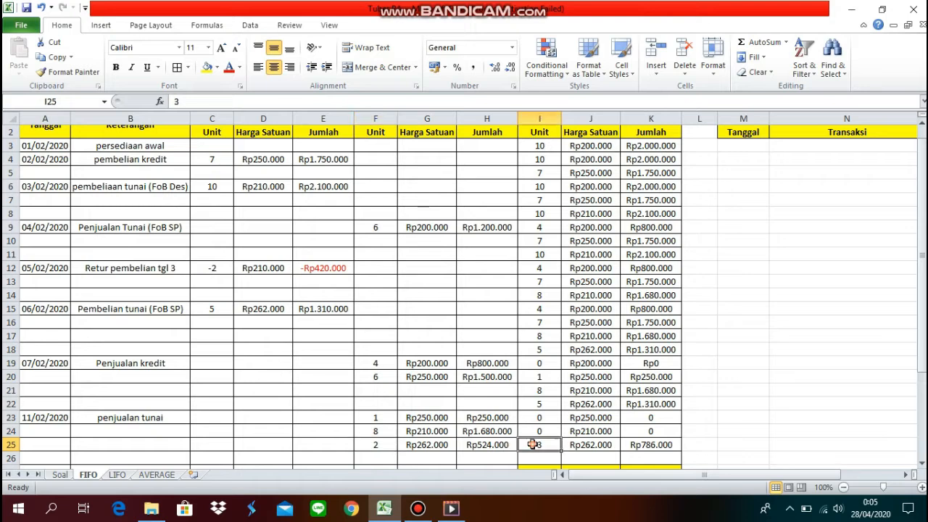
Review the Harga Satuan and Jumlah of the cash sale's Saldo lines in columns J and K.
left_click(605, 404)
left_click_drag(605, 404, 600, 439)
left_click_drag(714, 392, 752, 389)
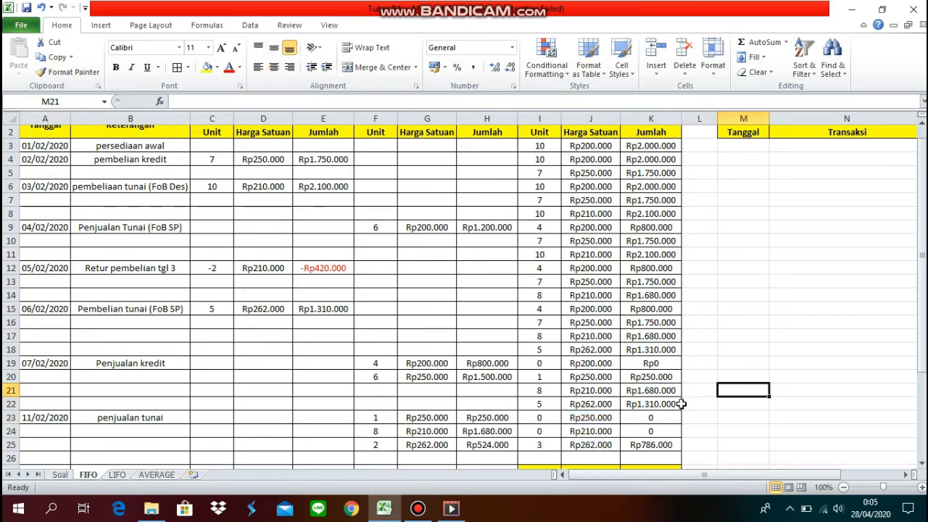
left_click_drag(669, 405, 663, 443)
left_click(745, 430)
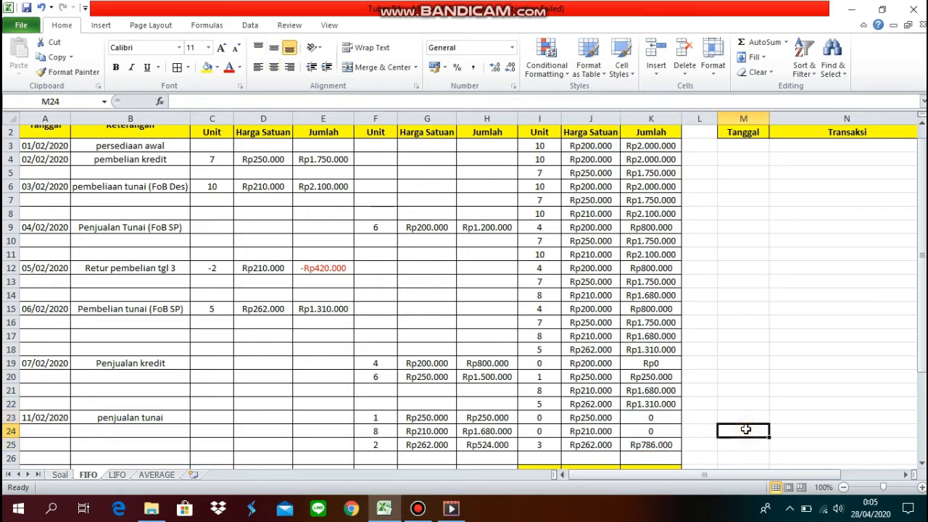
left_click_drag(597, 419, 601, 442)
left_click(697, 403)
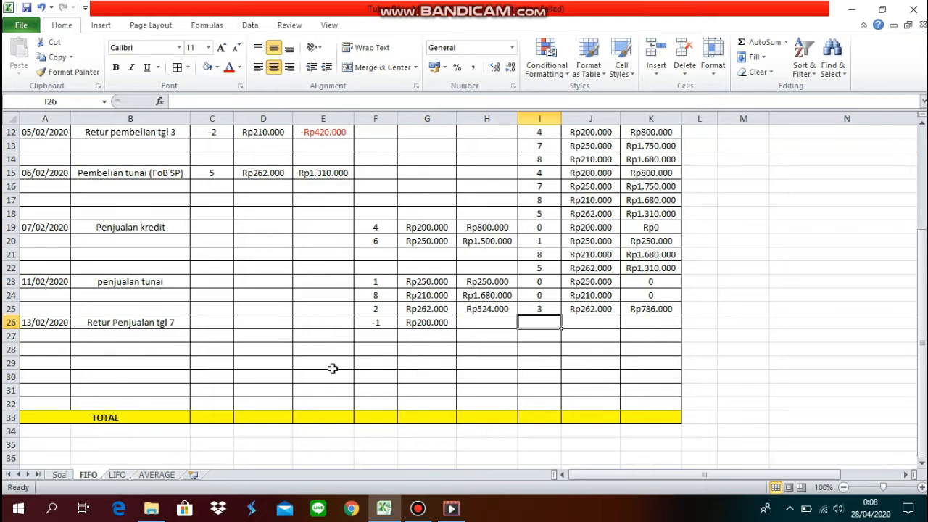
Calculate the Penjualan Jumlah of the 13/02/2020 Retur Penjualan tgl 7 in H26 with the formula =G26*F26.
left_click(125, 320)
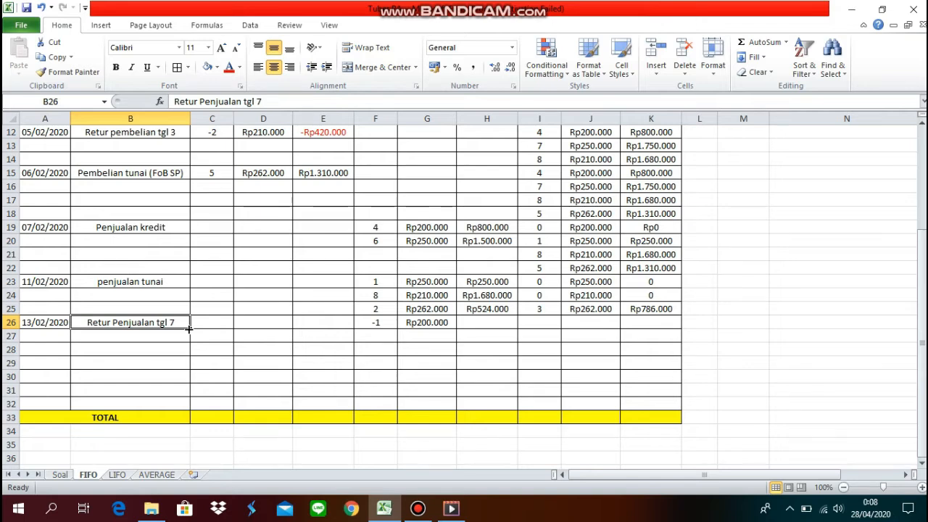
left_click(383, 324)
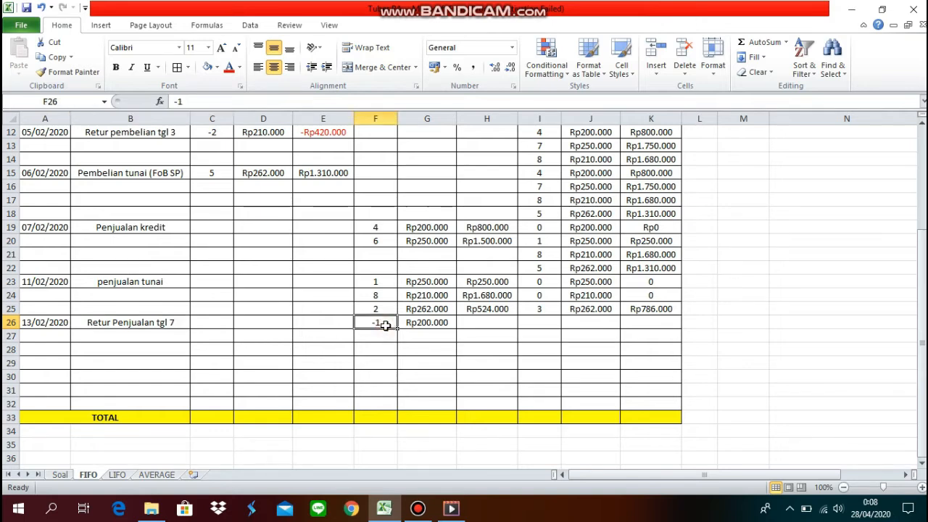
left_click(174, 323)
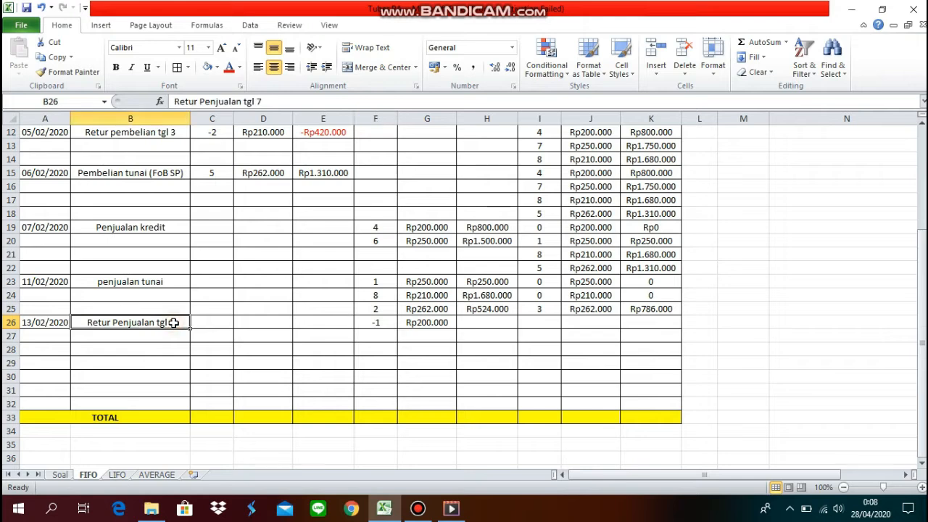
left_click(422, 328)
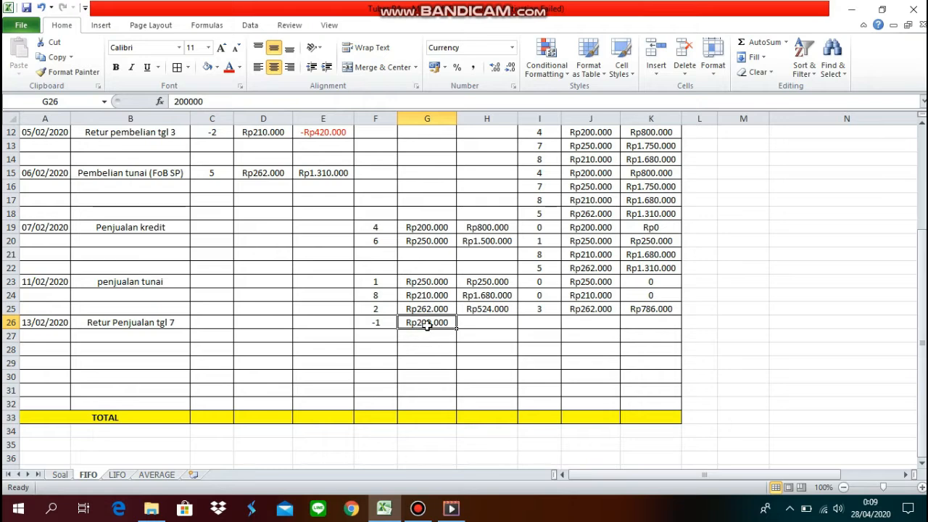
left_click(472, 323)
type("=")
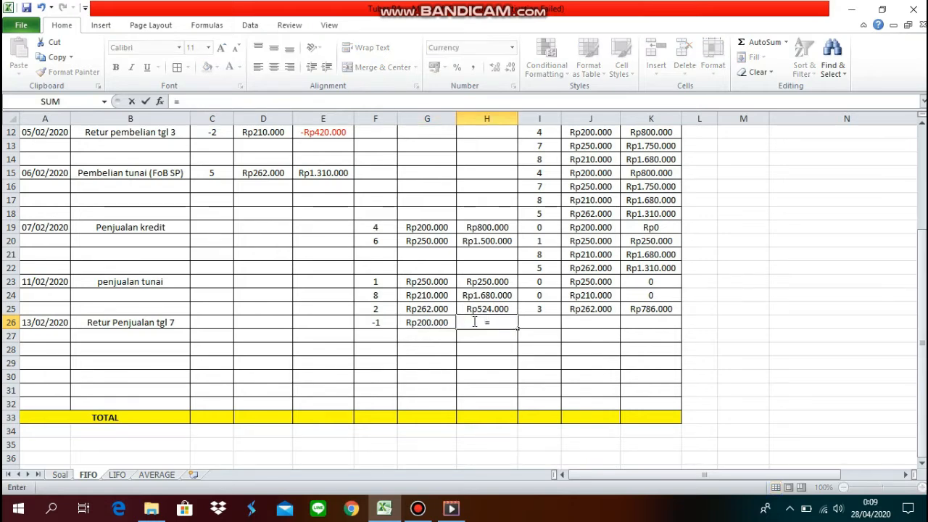
left_click(422, 323)
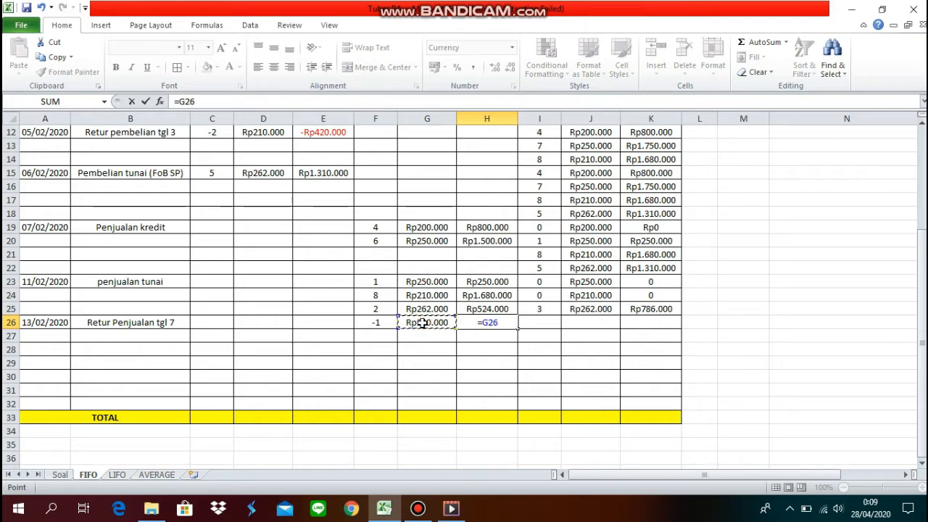
type("*")
left_click(381, 324)
key("Return")
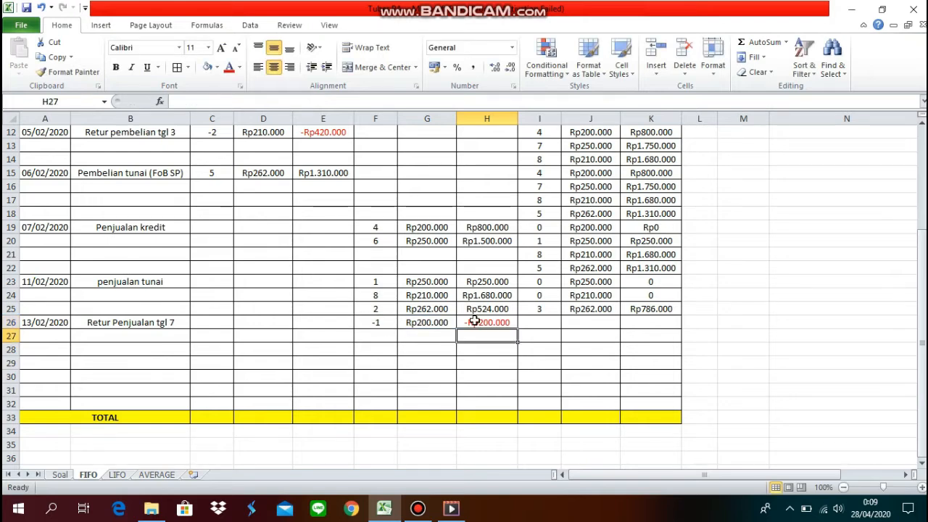
Fill the return's first Saldo line in row 26 with 3 units, carrying down the Rp262.000 Harga Satuan and Jumlah formula from row 25.
left_click(555, 322)
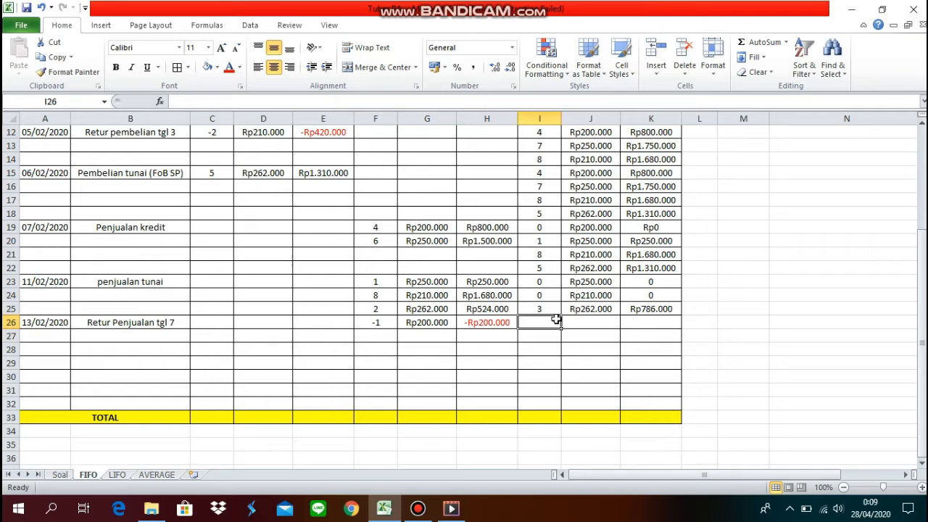
type("3")
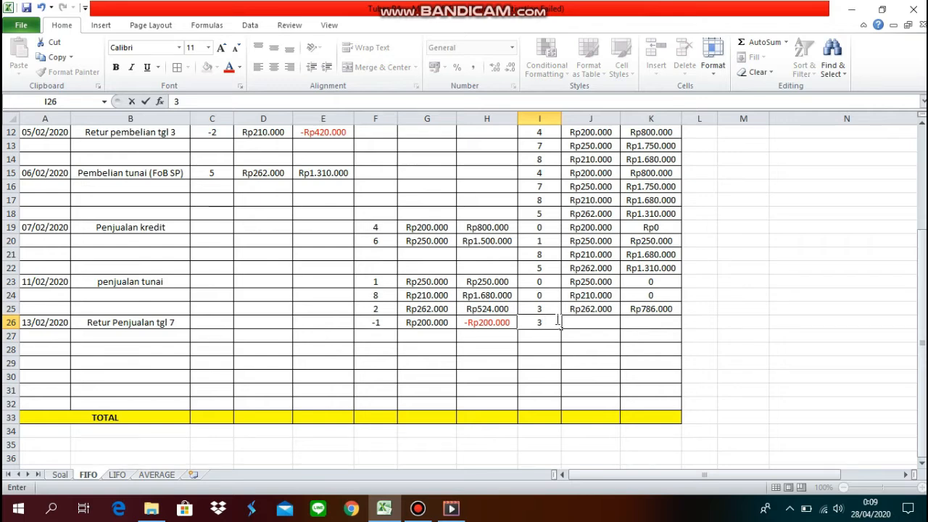
left_click(611, 307)
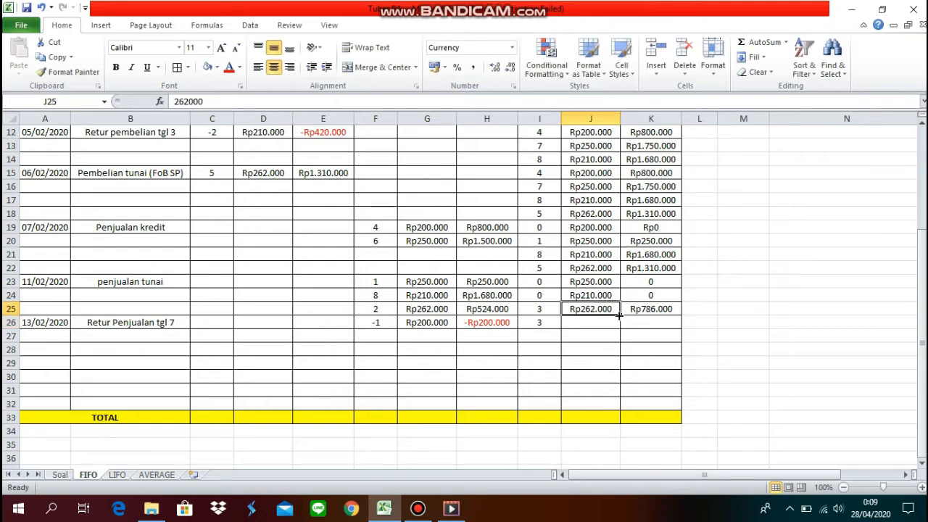
left_click_drag(619, 314, 618, 328)
left_click(636, 308)
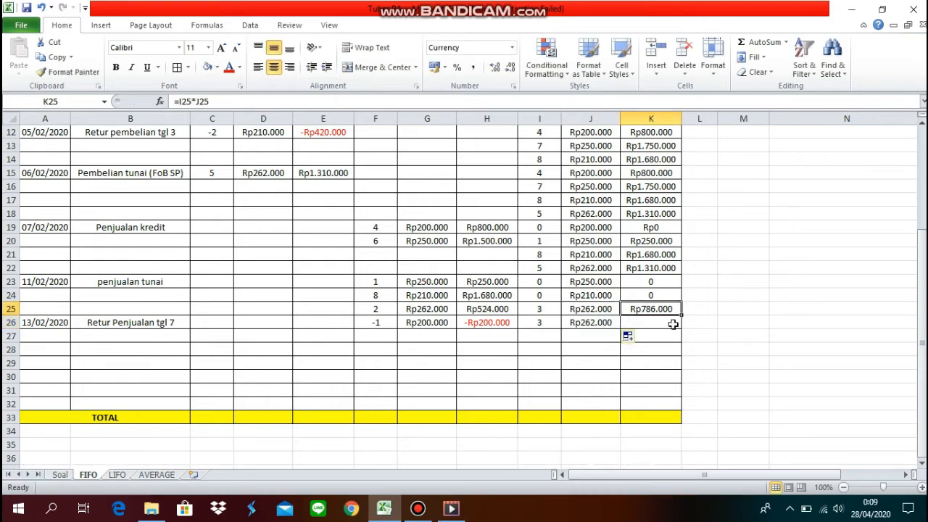
left_click_drag(682, 315, 678, 325)
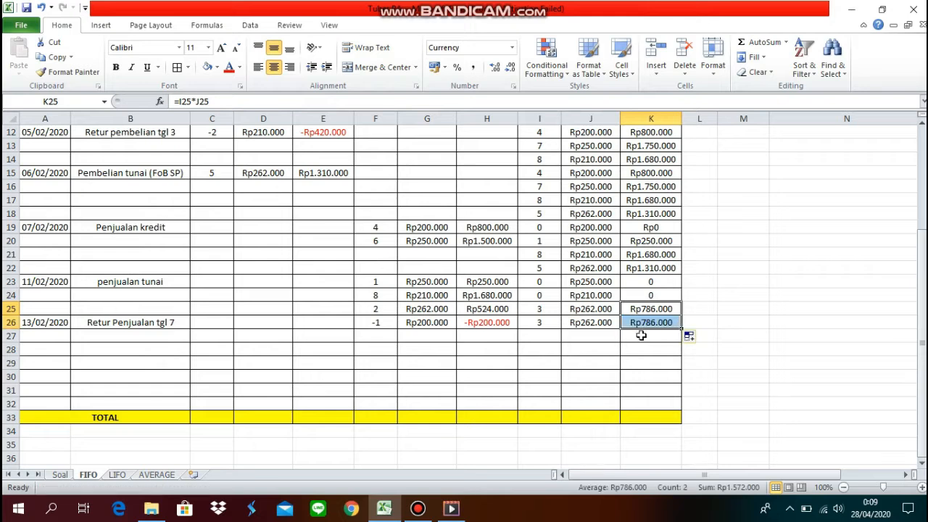
Enter the return's second Saldo line in row 27 with 1 unit at a Harga Satuan of Rp200.000.
left_click(531, 336)
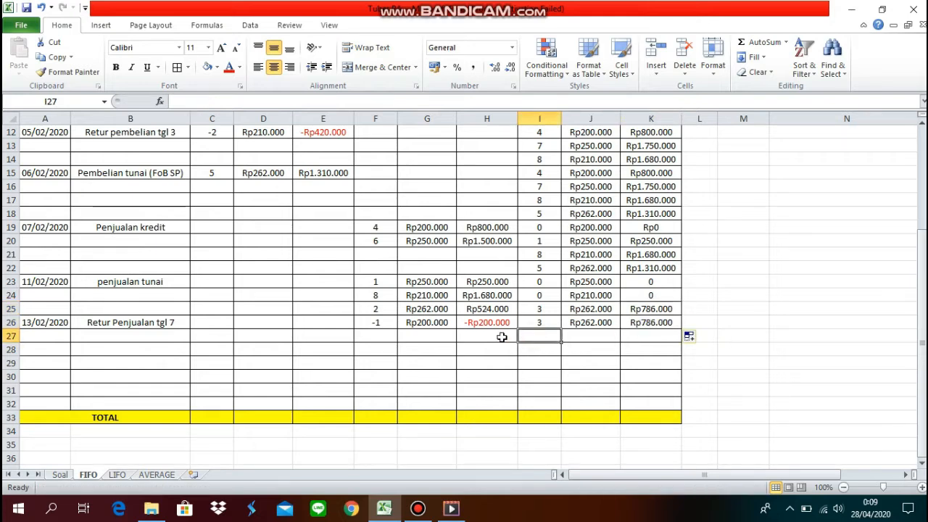
left_click_drag(374, 321, 626, 333)
left_click(548, 335)
left_click_drag(546, 334, 620, 336)
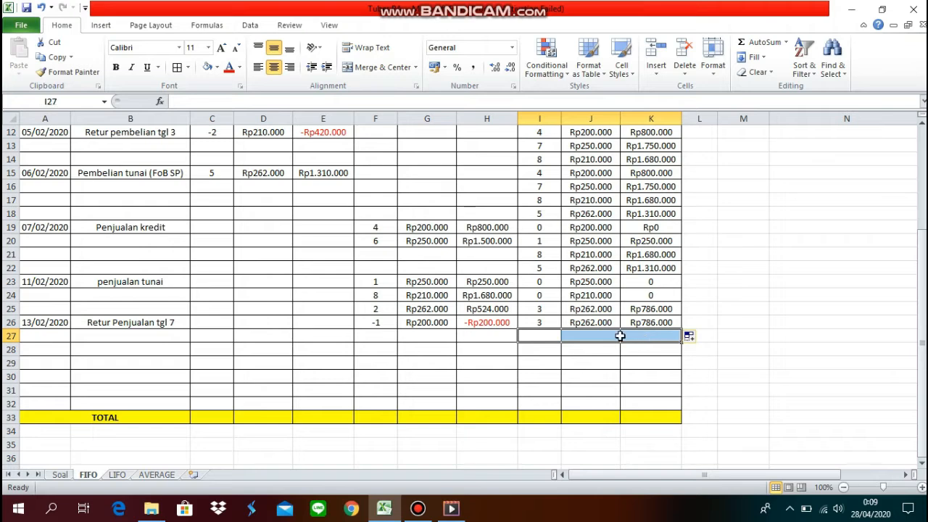
left_click(378, 322)
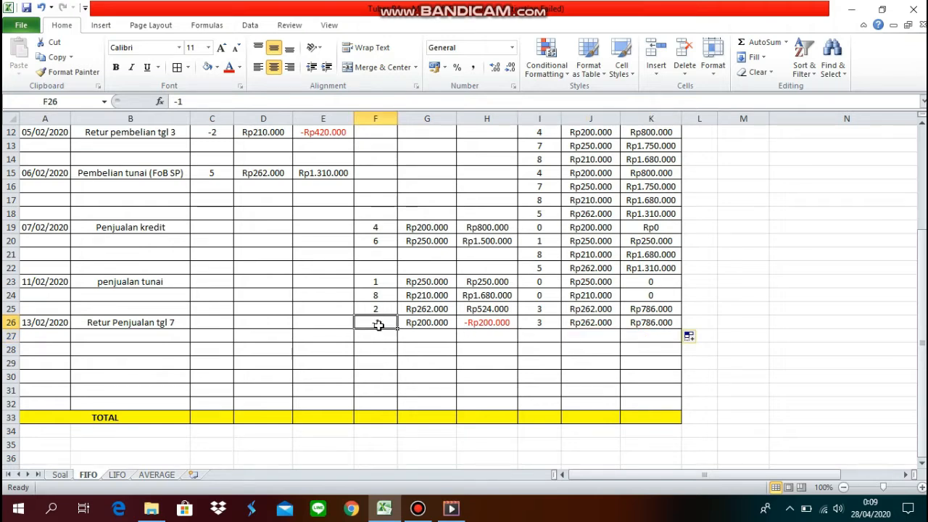
left_click(545, 333)
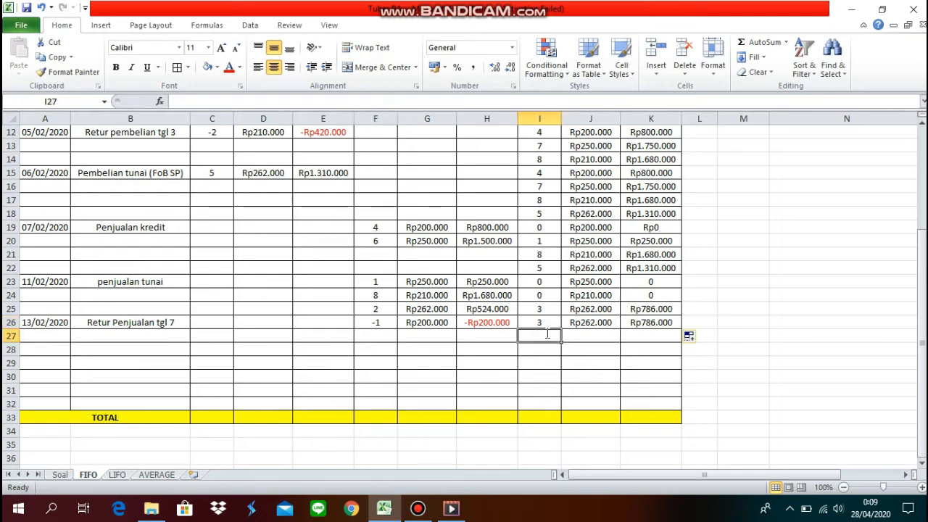
type("1")
left_click(585, 337)
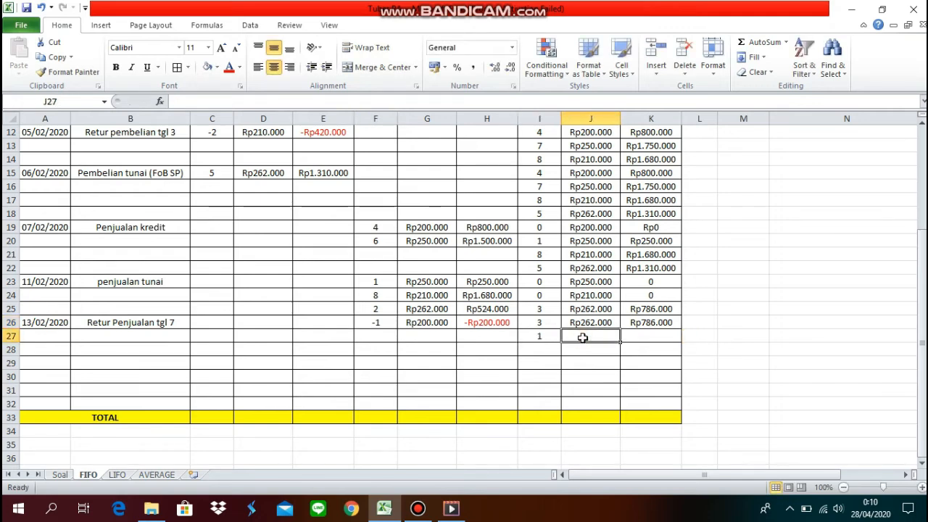
type("Rp20")
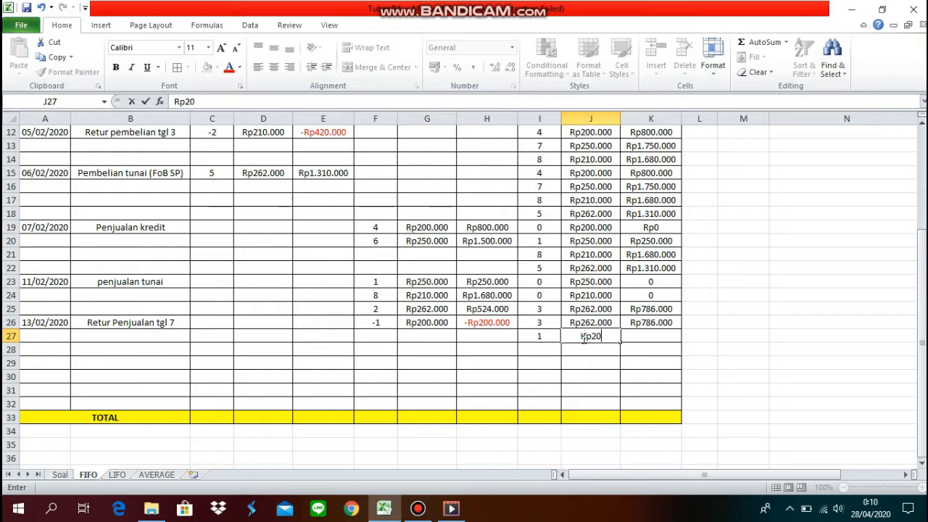
type("0.0000")
key("Return")
Calculate the Jumlah of the returned unit's Saldo line in K27 with the formula =J27*I27.
left_click(623, 336)
type("=")
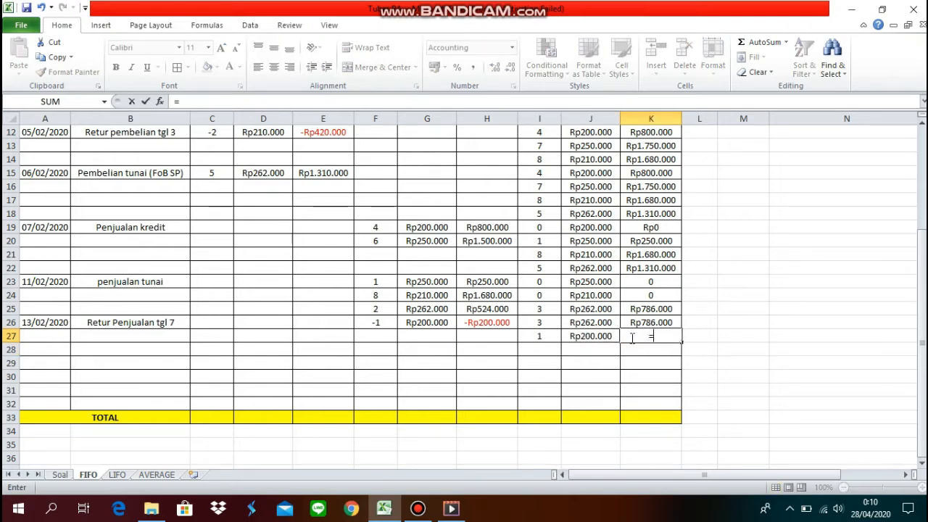
left_click(574, 337)
left_click(574, 338)
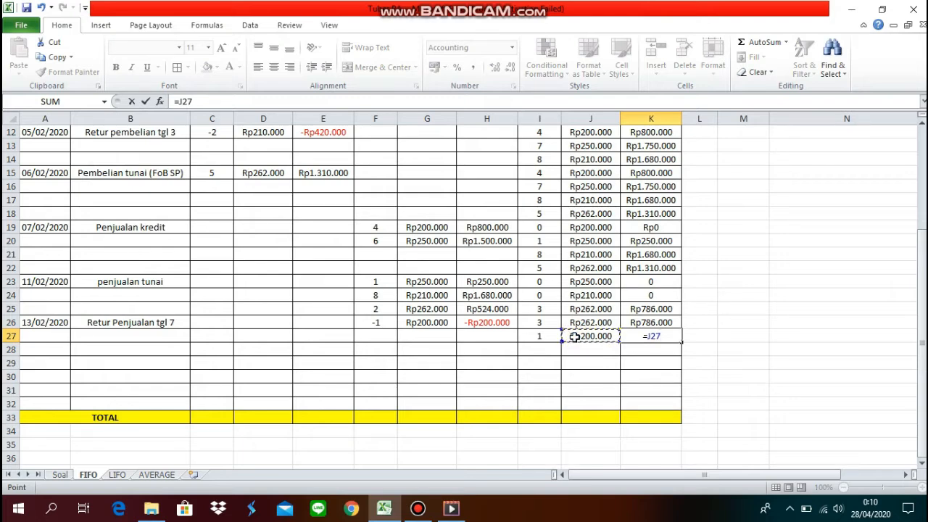
type("*")
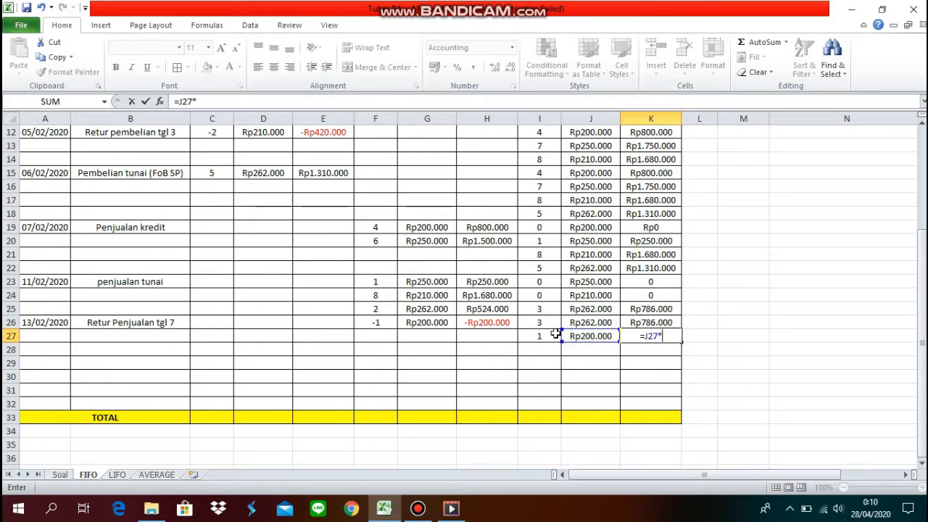
left_click(552, 333)
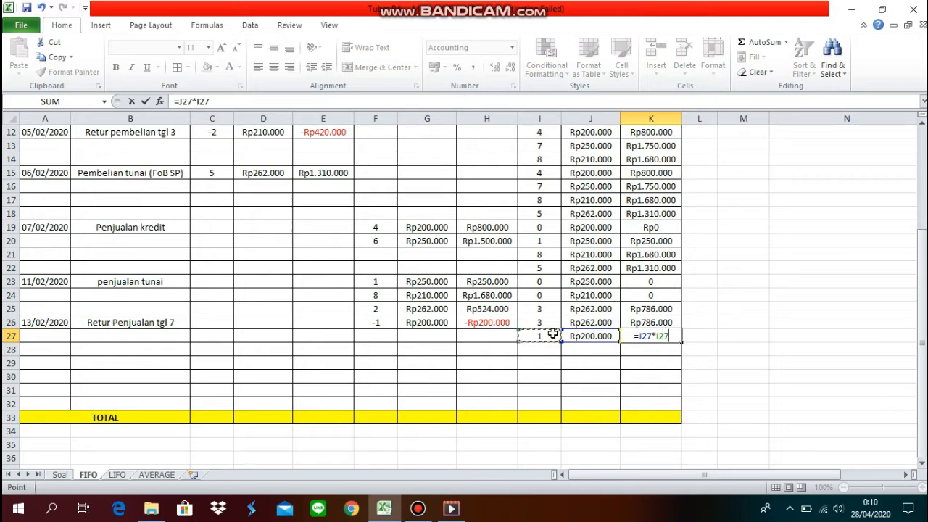
key("Return")
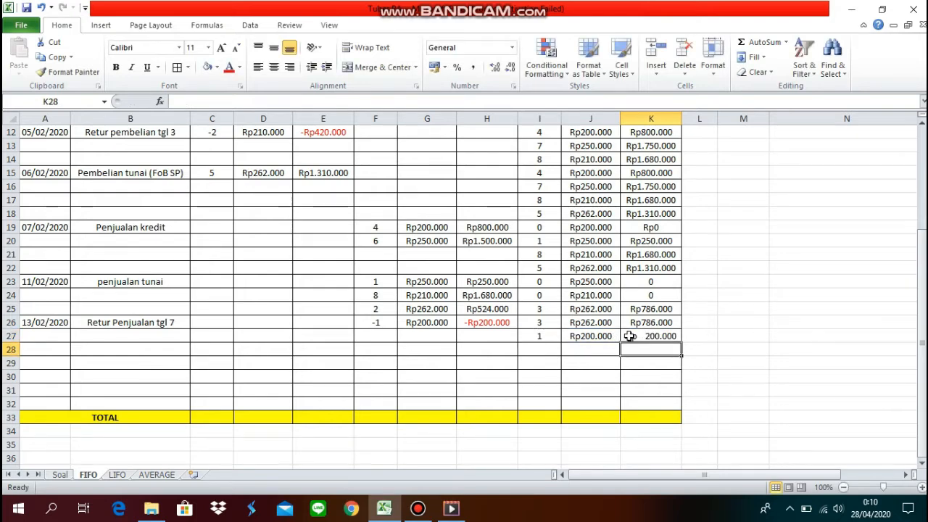
Enter the date 16/02/2020 in A28 for the next transaction.
left_click(511, 350)
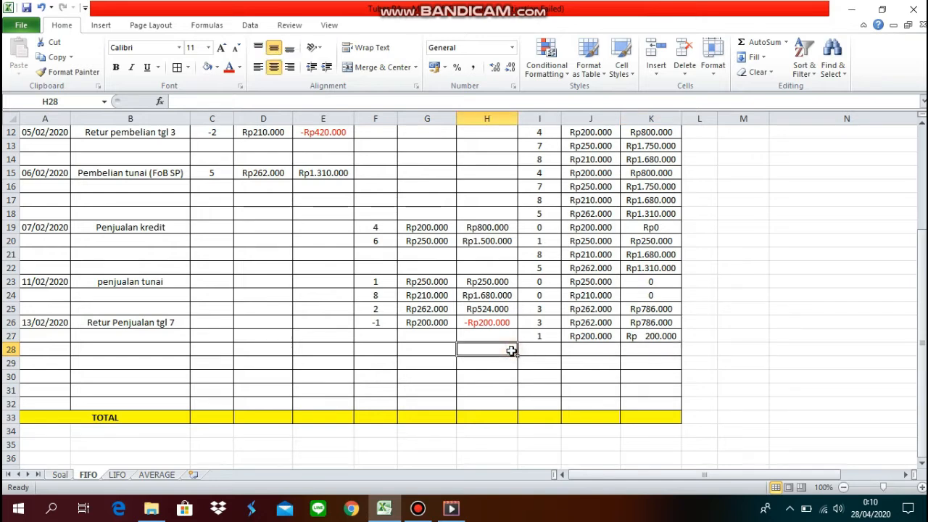
key("Left")
key("Left")
key("Left")
key("Left")
key("Left")
key("Left")
key("Left")
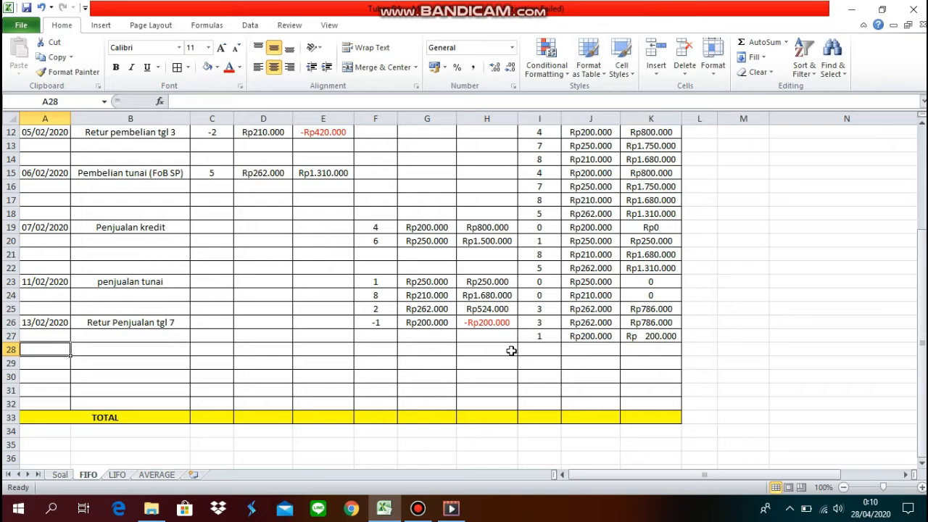
type("1")
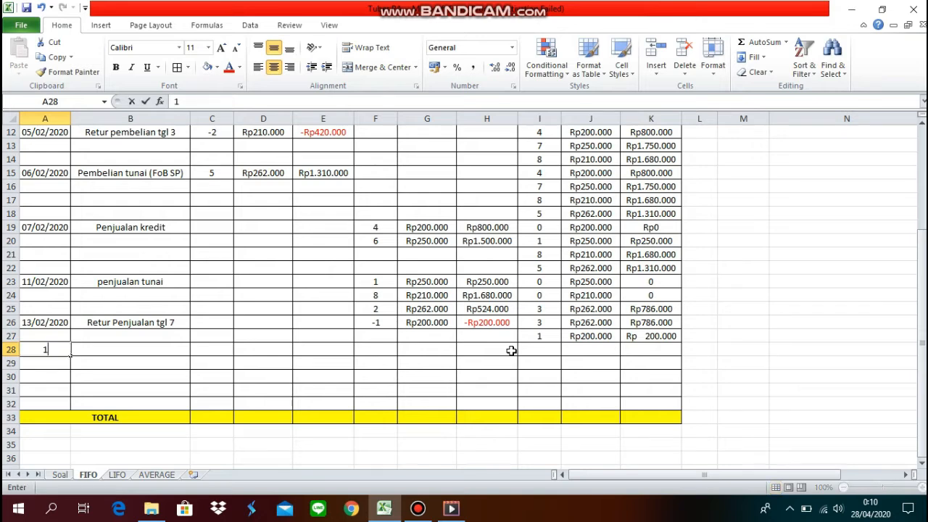
type("6/")
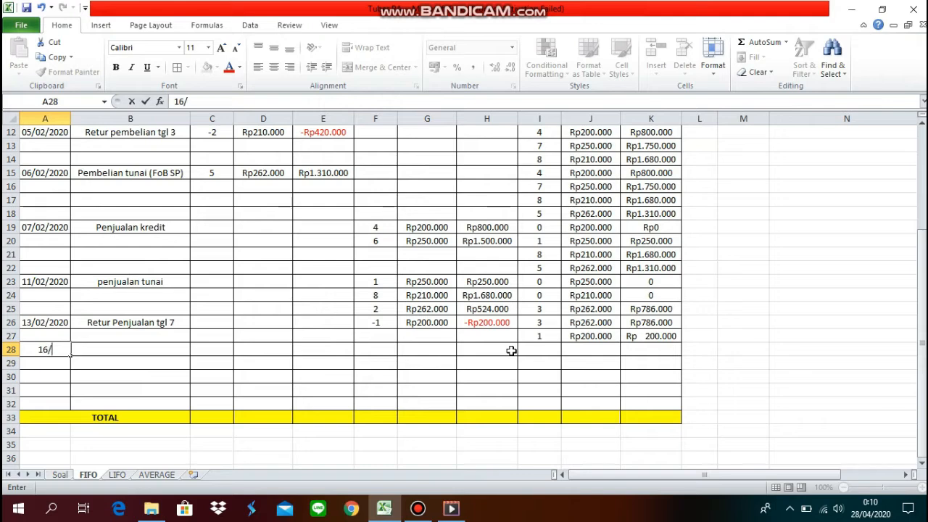
type("02/2020")
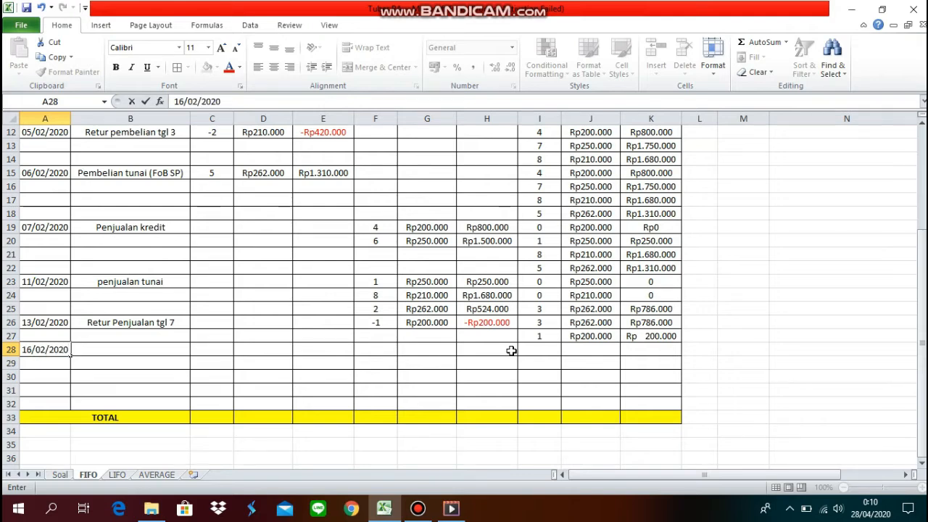
key("Return")
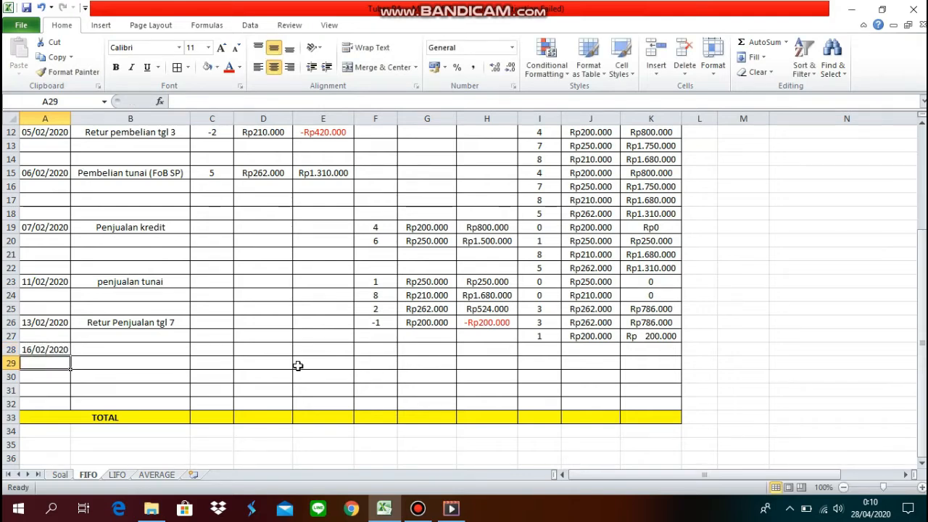
Review the 16/02/2020 transaction on the Soal sheet, comparing its FoB term and freight cost with the other FoB purchases.
left_click(187, 345)
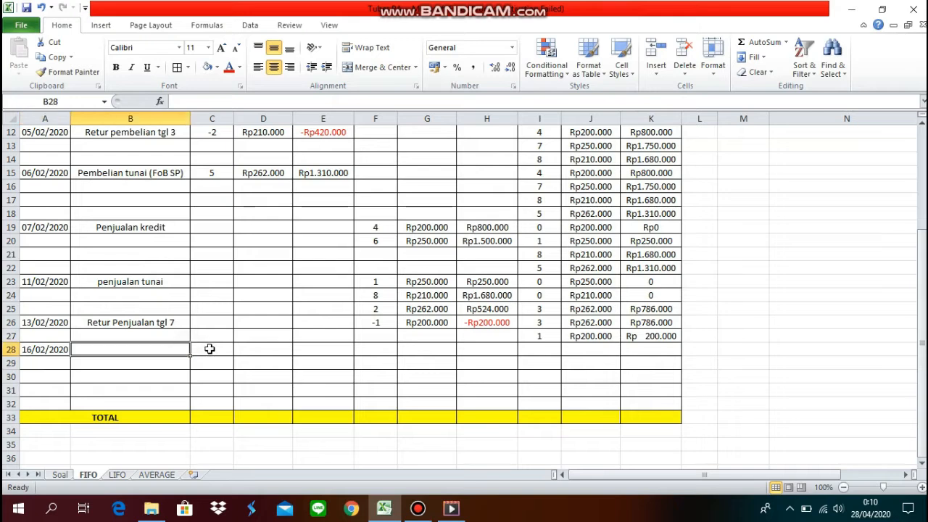
left_click(527, 350)
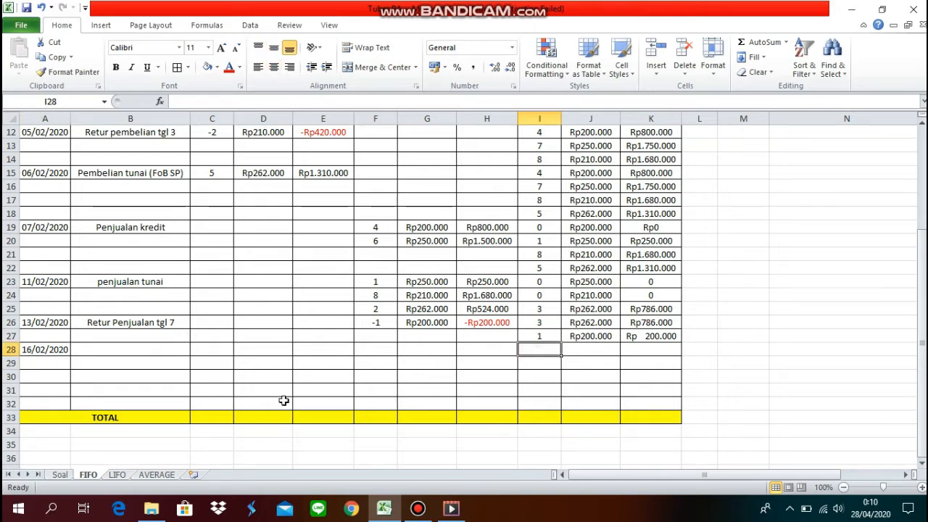
left_click(58, 475)
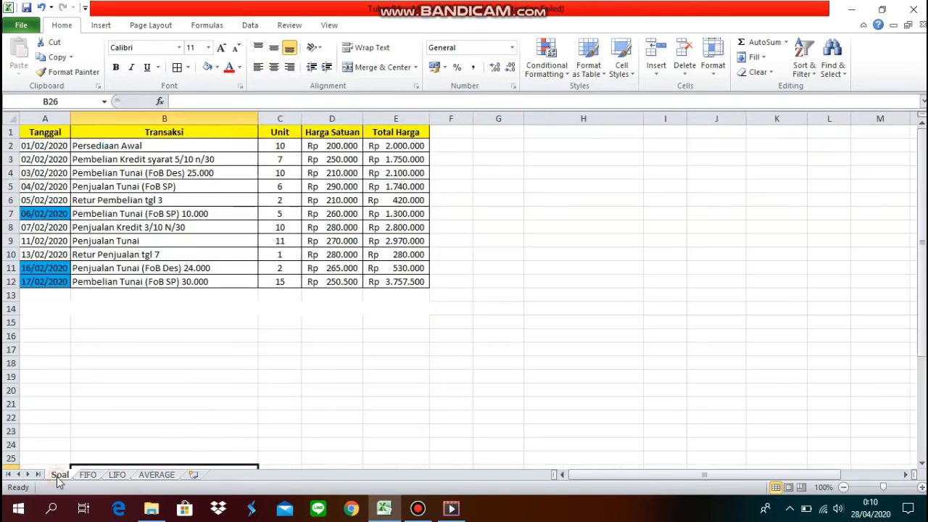
left_click(103, 269)
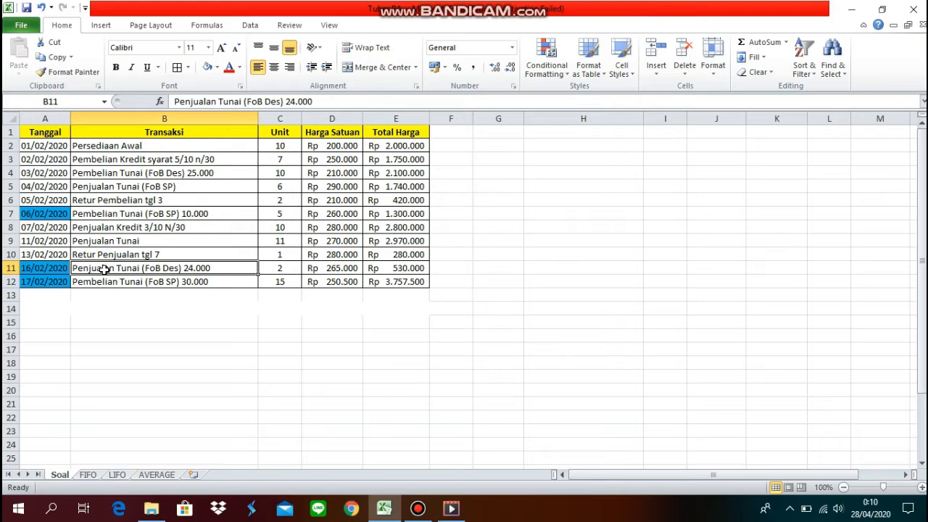
left_click(168, 172)
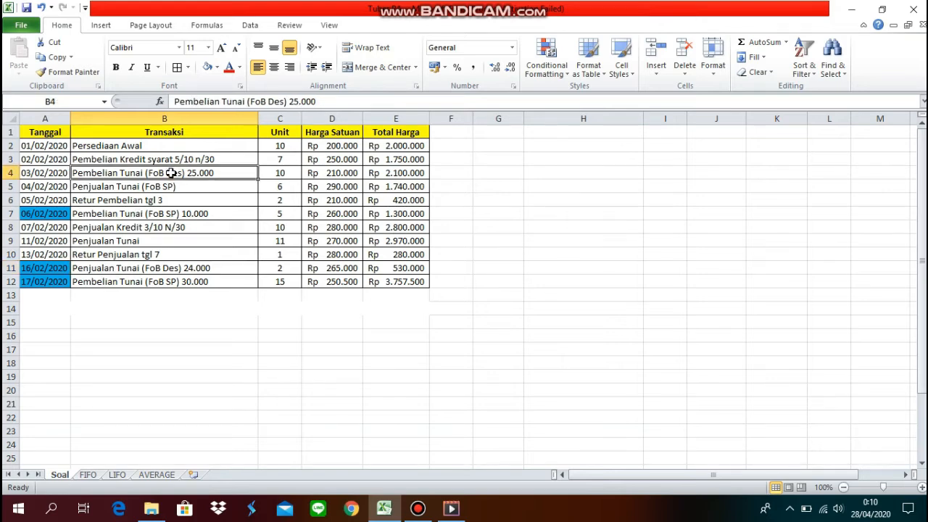
left_click(189, 215)
left_click(195, 267)
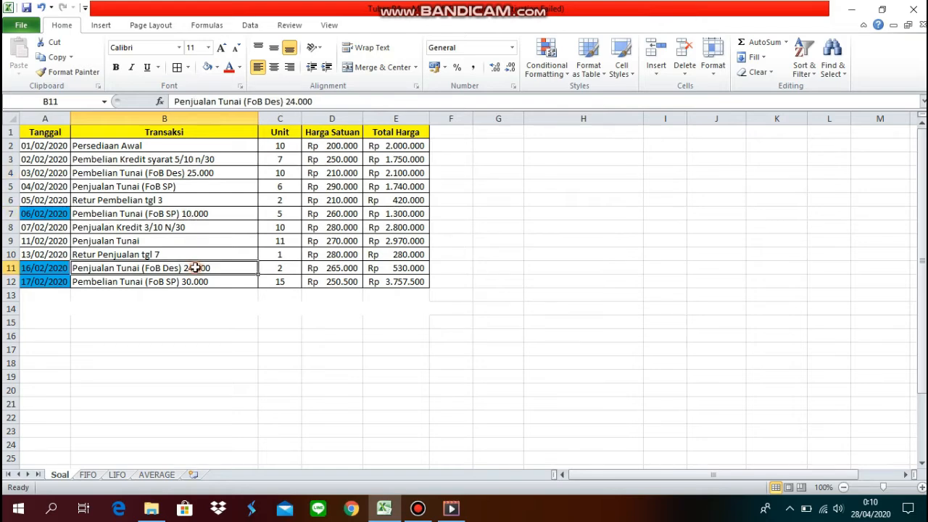
left_click(195, 283)
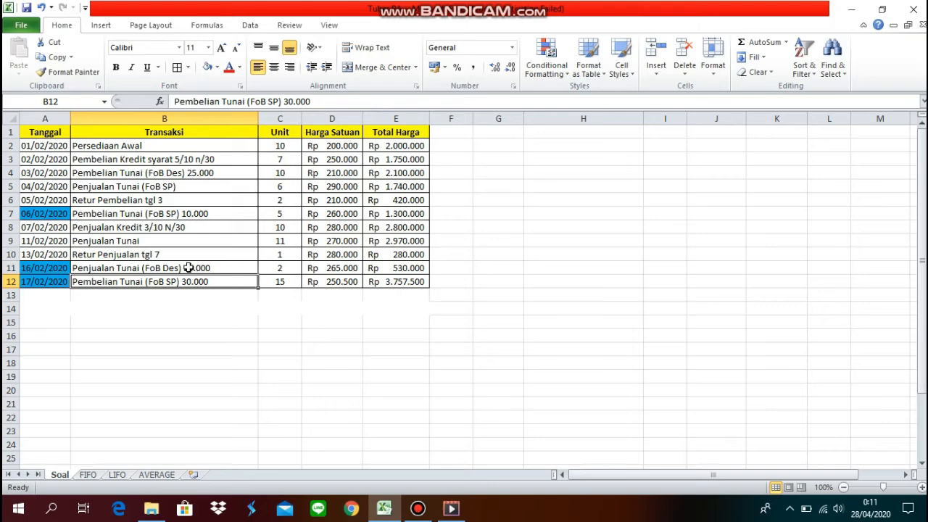
left_click(195, 213)
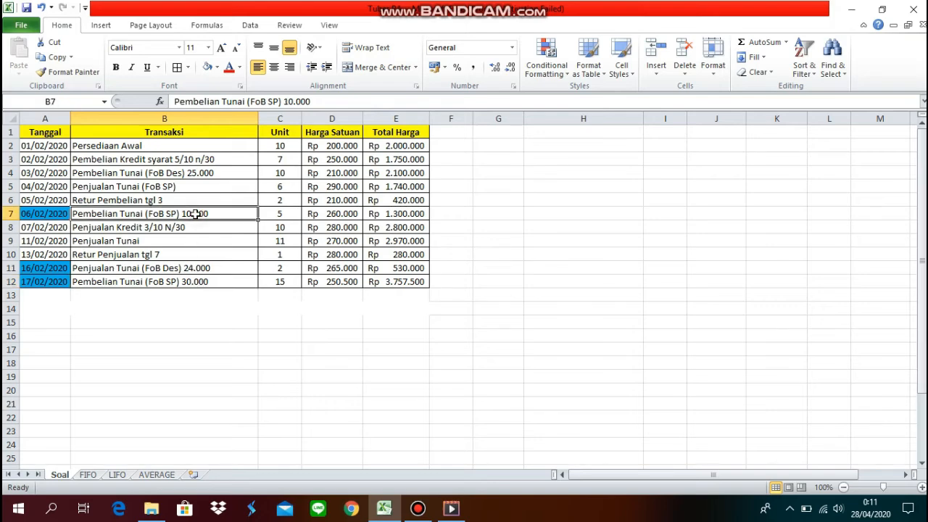
left_click(200, 173)
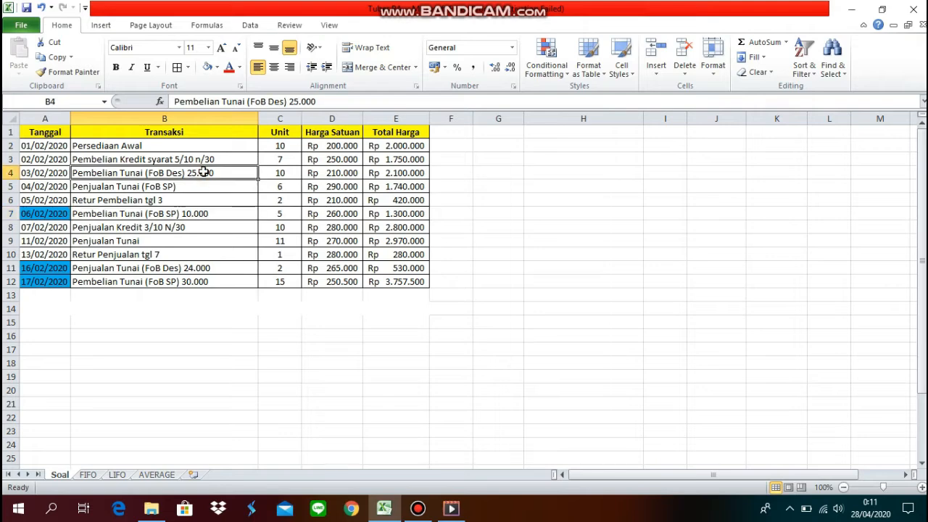
left_click(196, 267)
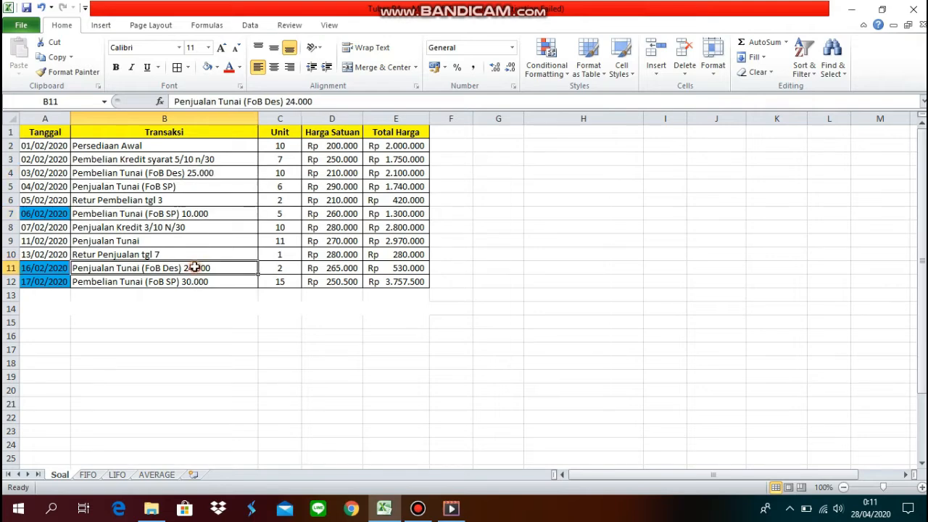
left_click(197, 281)
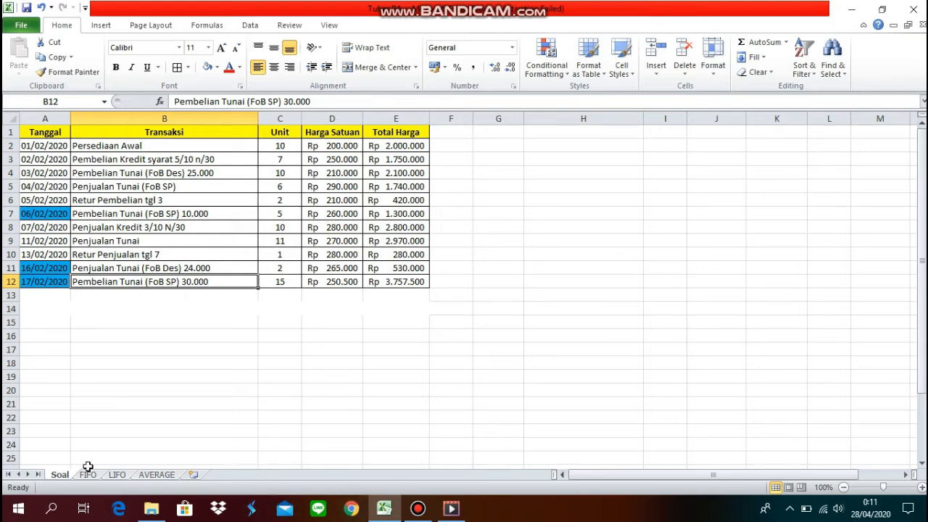
left_click(118, 269)
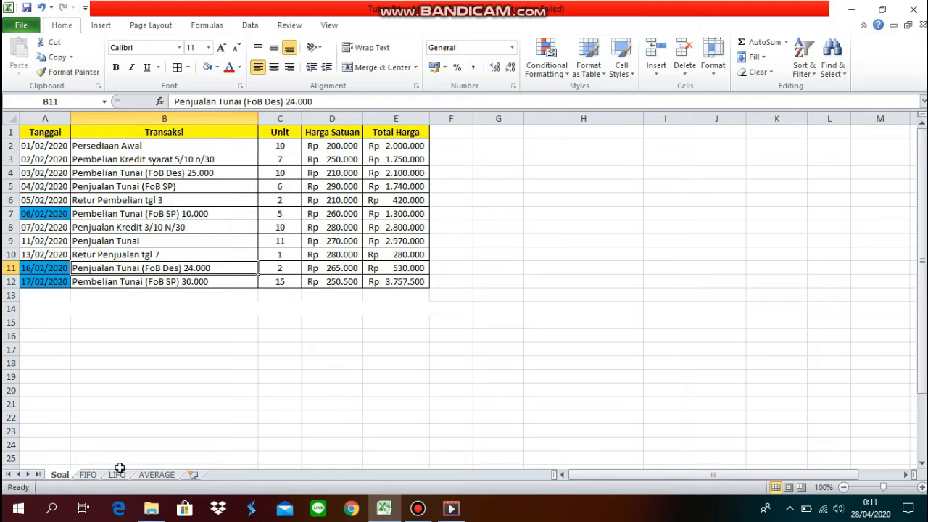
Enter the description penjualan tunai (FoB Des) for the 16/02/2020 transaction in B28 of the FIFO sheet.
left_click(88, 474)
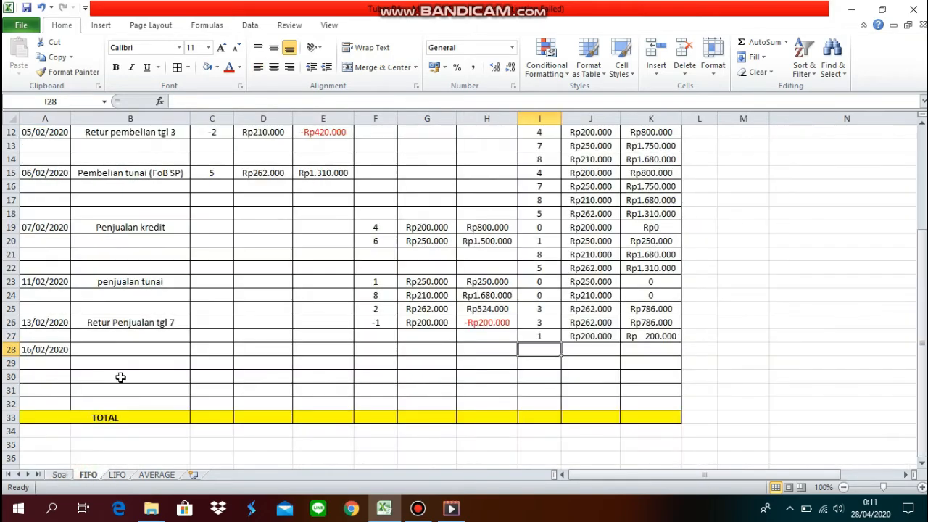
left_click(125, 349)
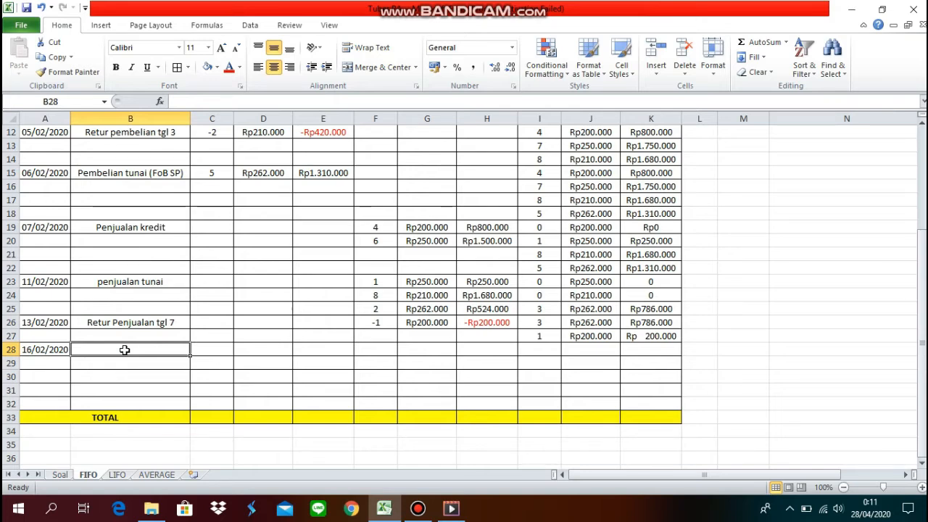
type("penjua")
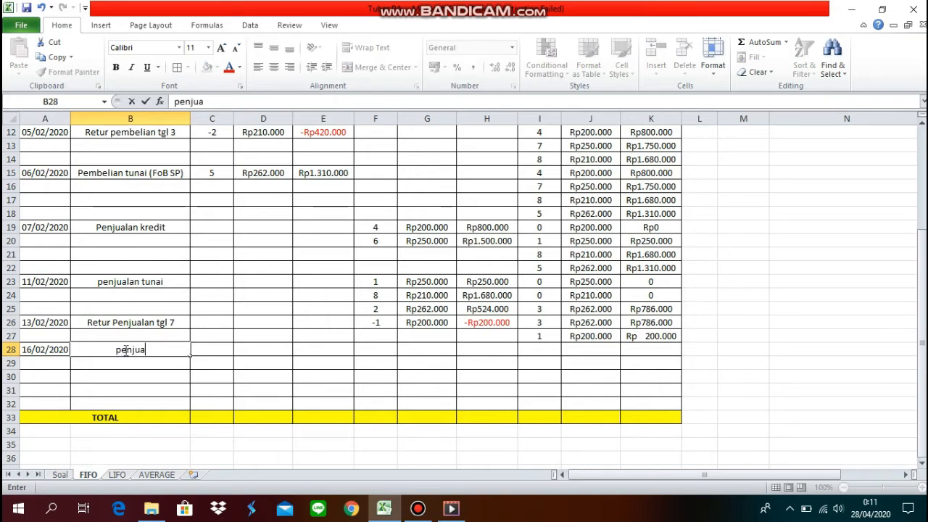
type("lan t")
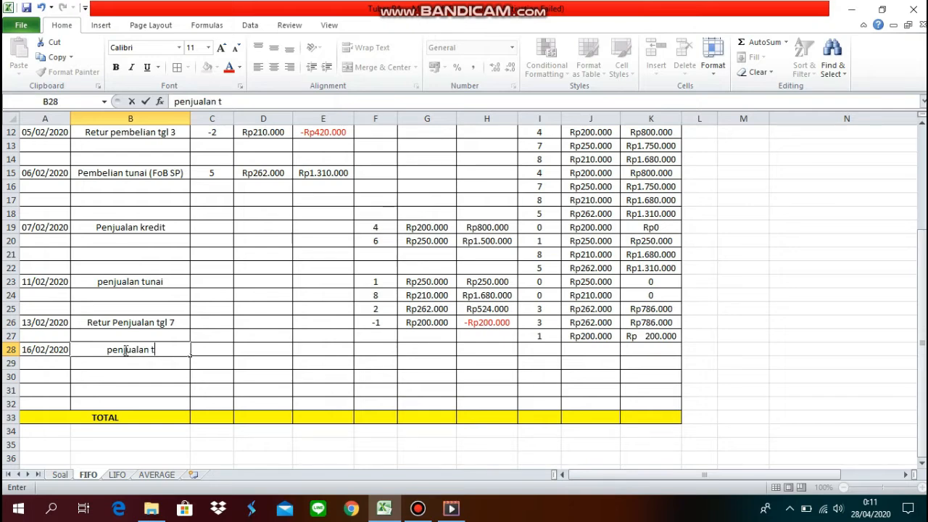
type("unai (")
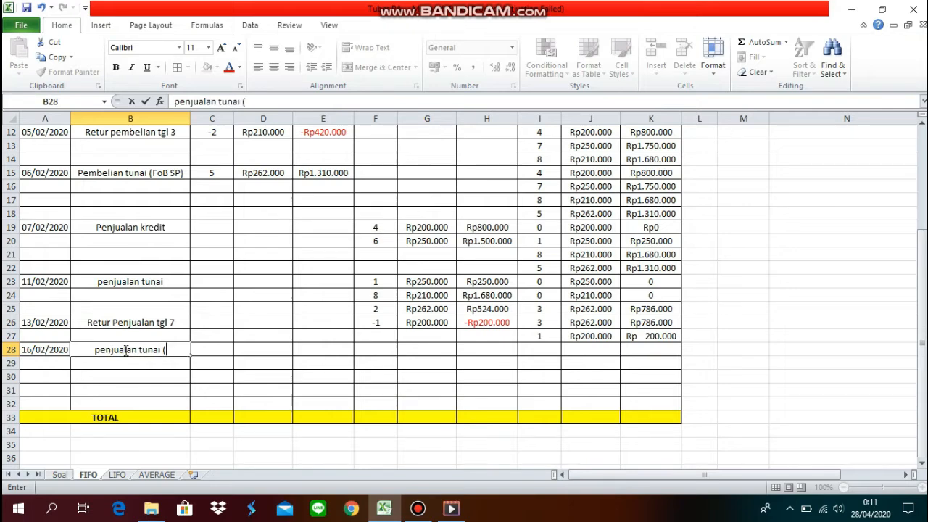
type("F")
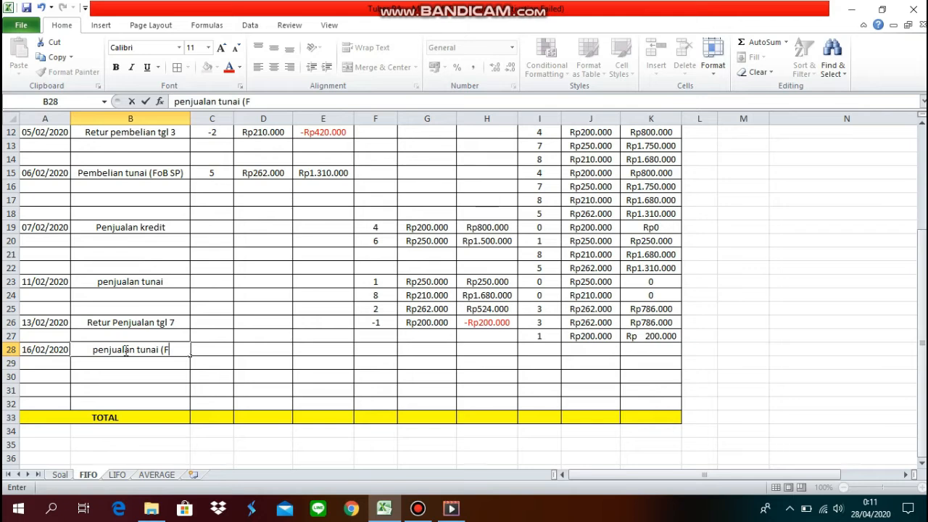
type("oB")
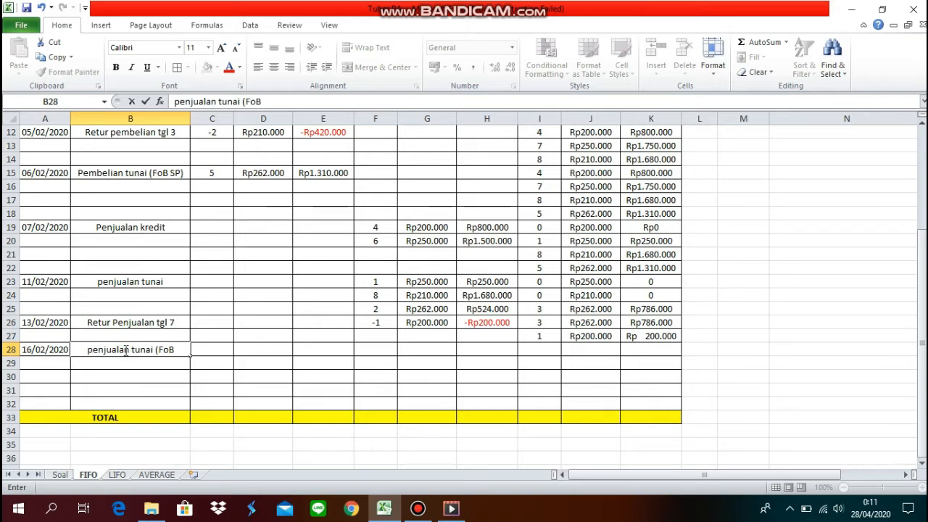
type(" Des")
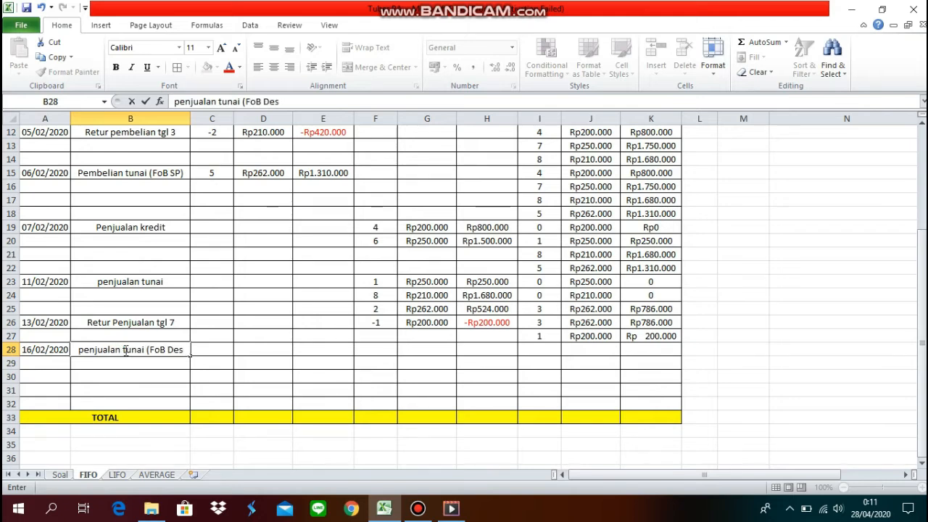
type(")")
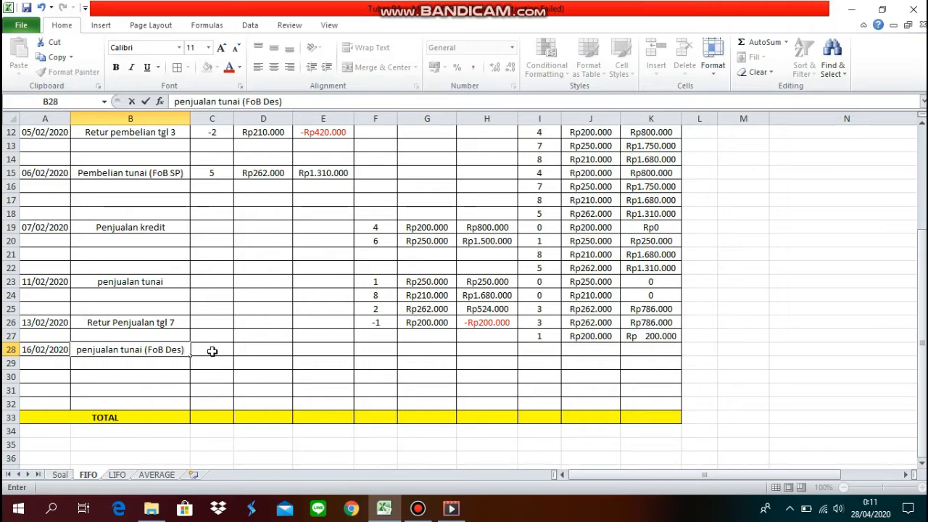
Check the 16/02/2020 sale's quantity on the Soal sheet and enter 2 units in F28 of the FIFO sheet.
left_click(368, 350)
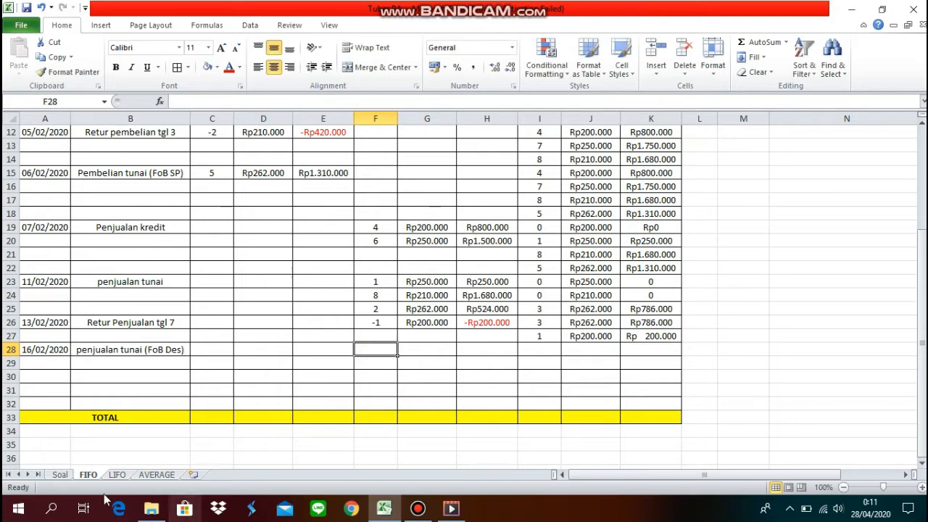
left_click(60, 475)
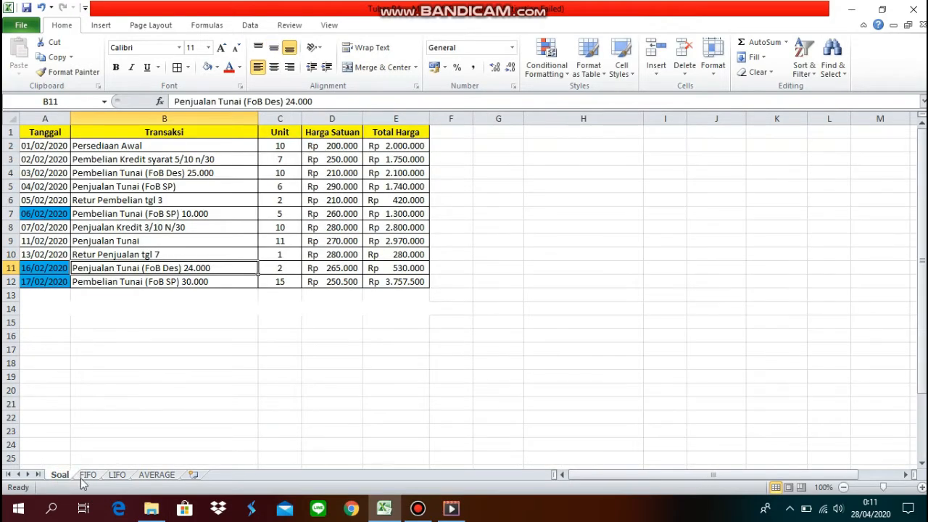
left_click(89, 475)
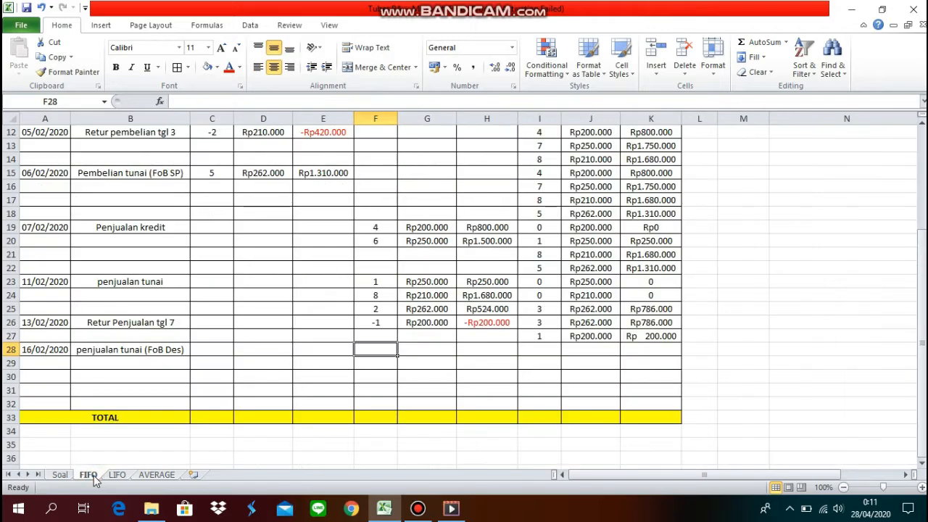
type("2")
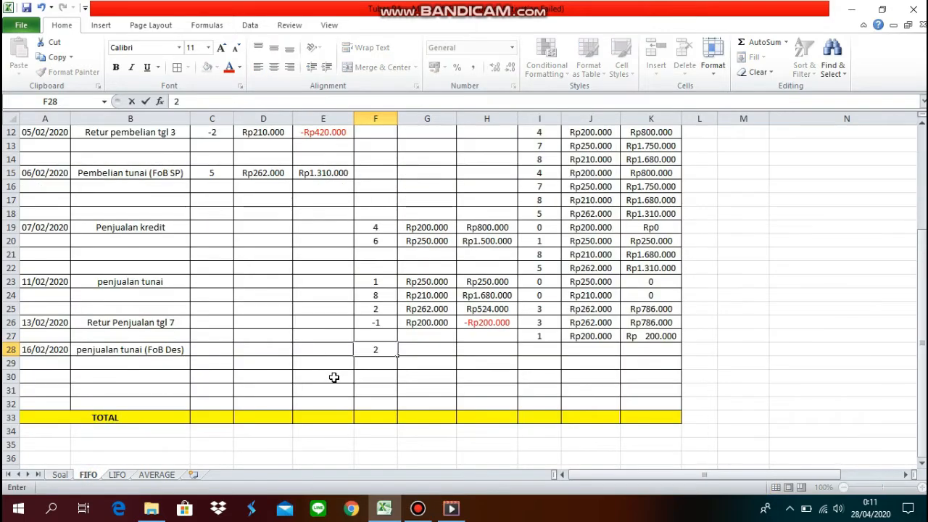
Try to enter the formula =262000+(24000 in G28, reject the proposed correction and remove the 24000.
left_click(447, 350)
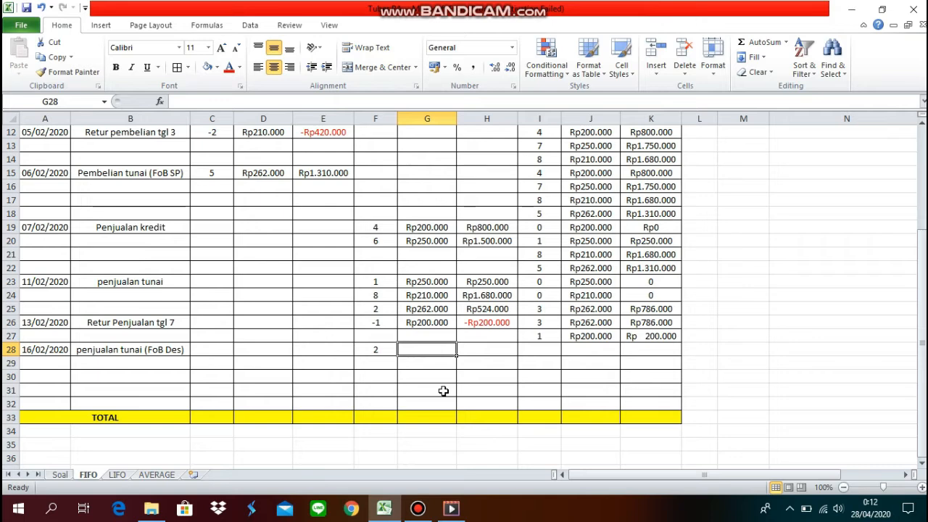
type("=")
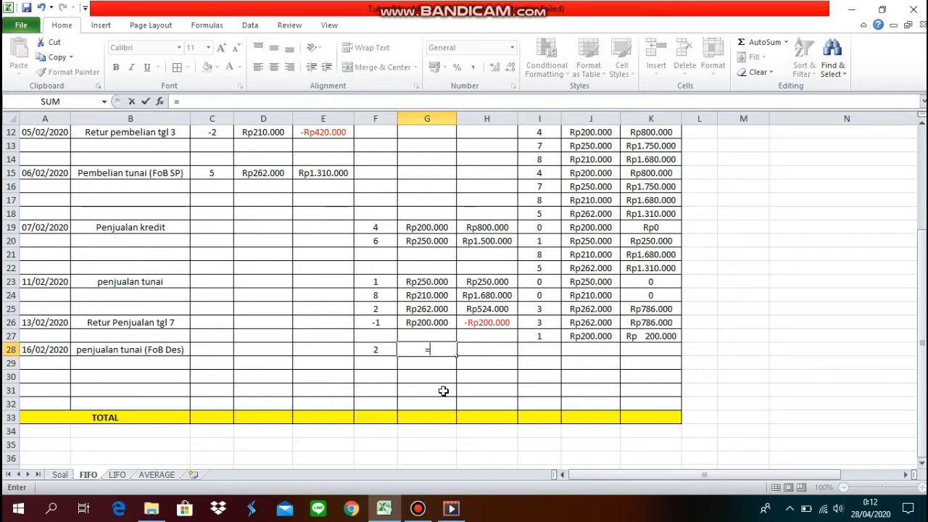
type("262000")
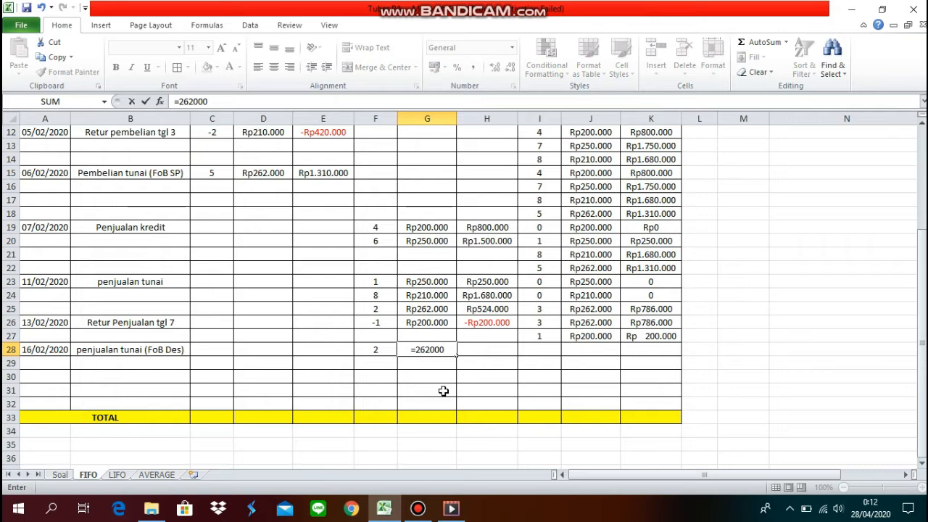
type("+(2")
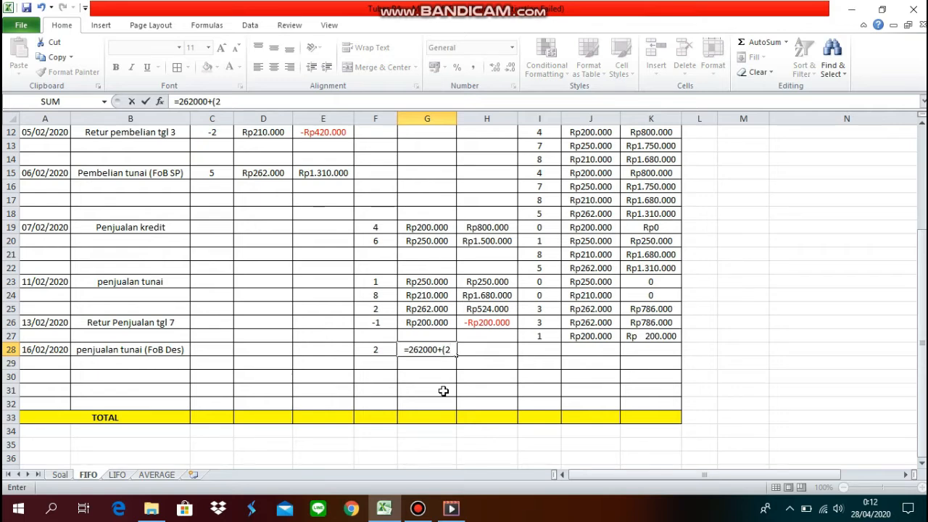
type("400")
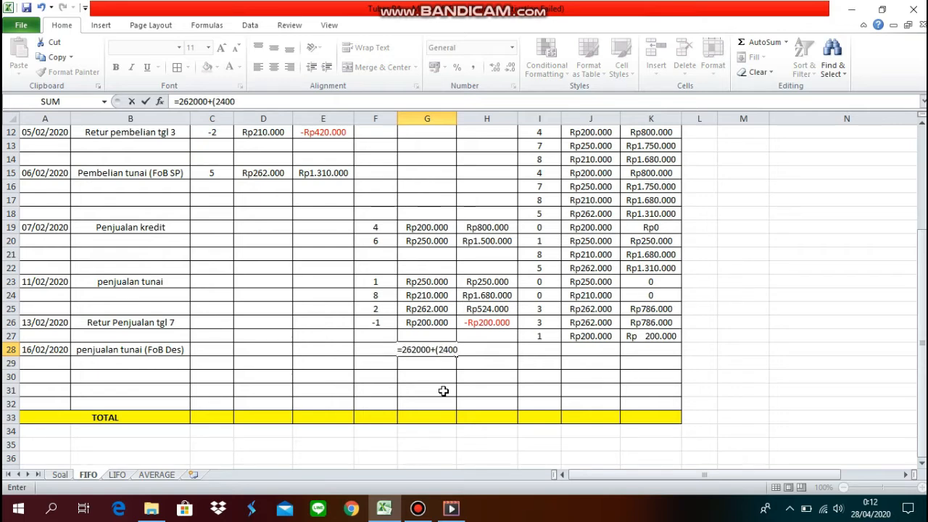
type("0")
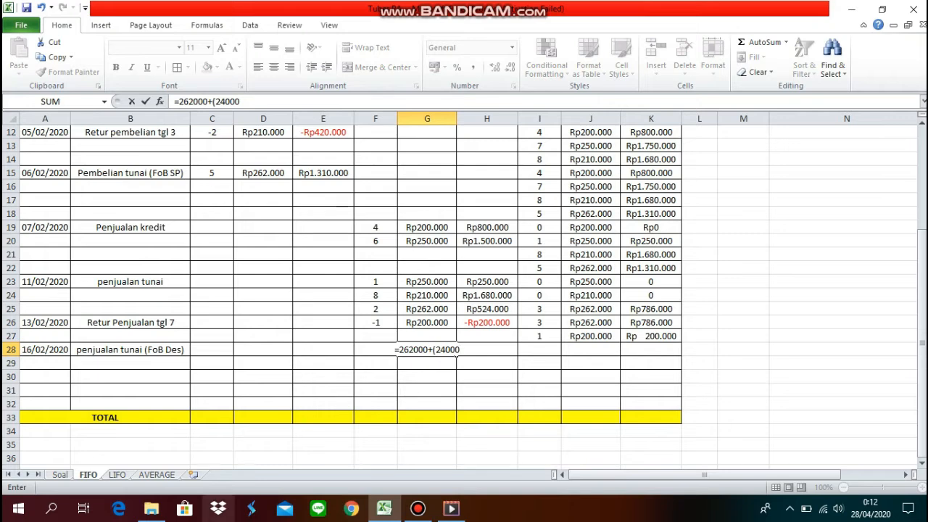
key("Return")
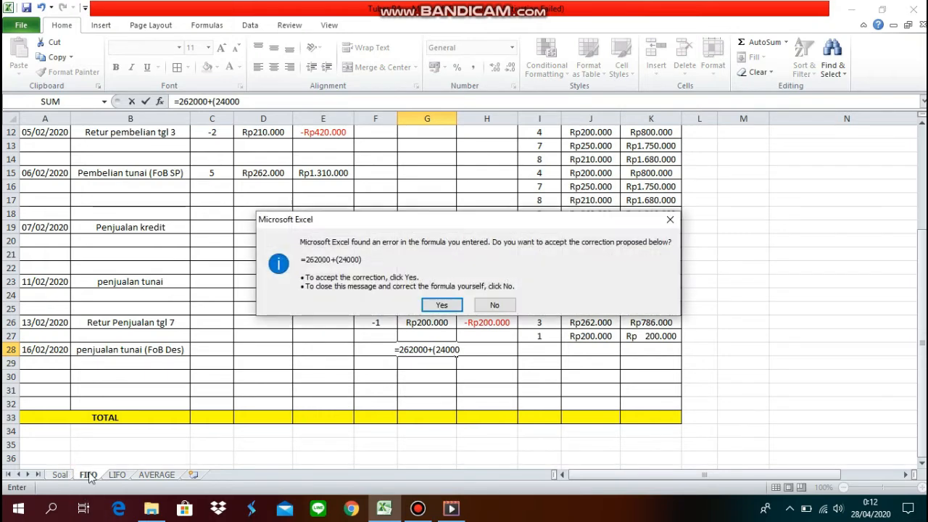
left_click(495, 305)
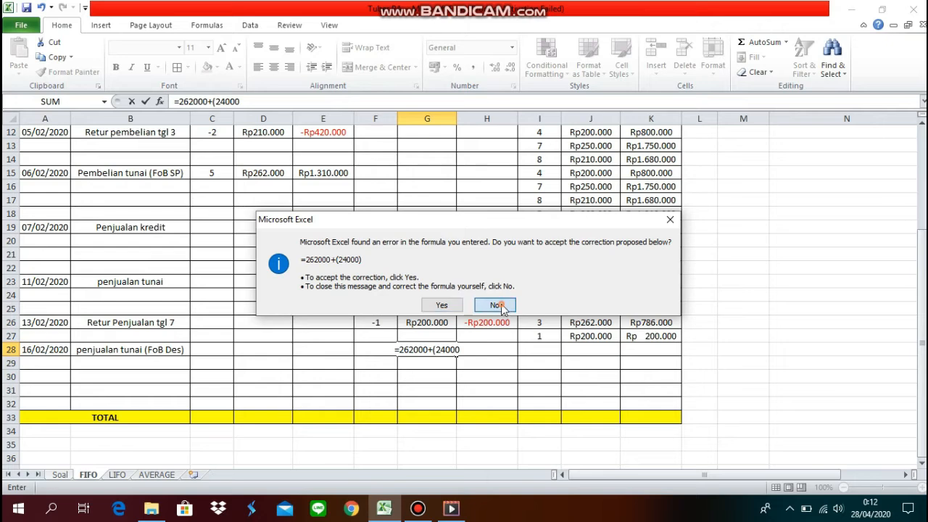
left_click(468, 289)
key("BackSpace")
key("BackSpace")
key("BackSpace")
key("BackSpace")
key("BackSpace")
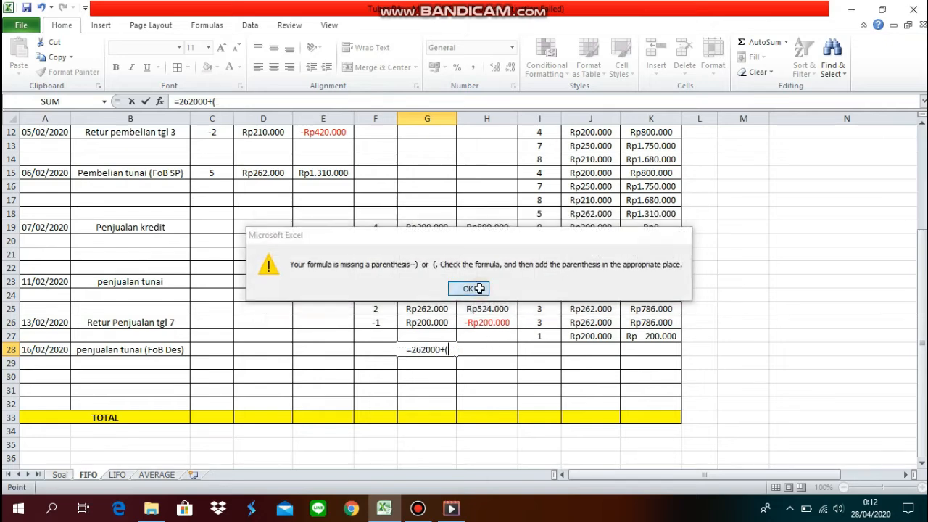
Try the formula =262000+(24000/2) as the sale's unit price in G28, and clear the cell.
left_click(455, 350)
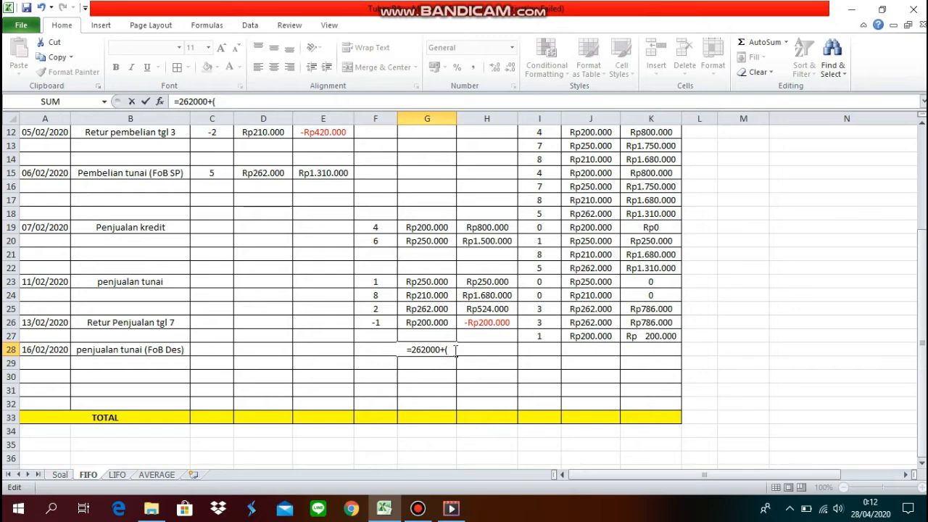
type("24000")
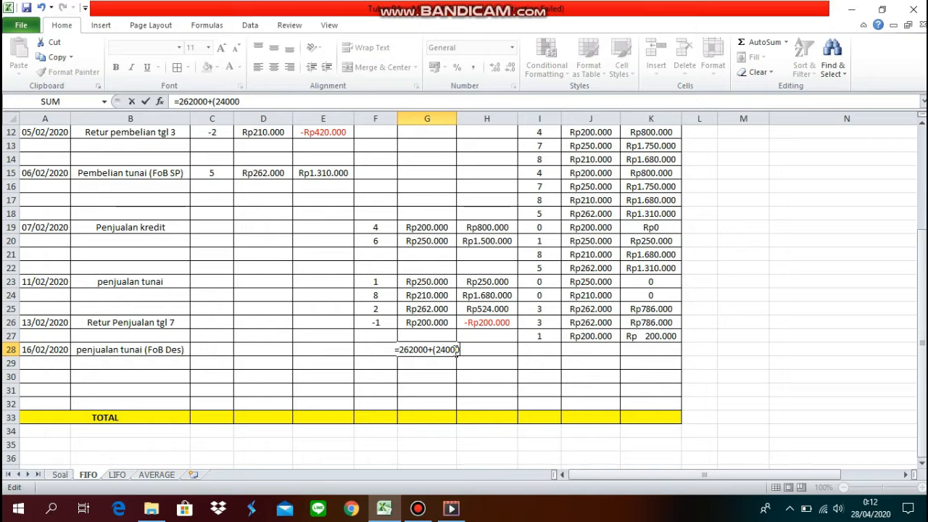
type("?")
key("BackSpace")
type("/")
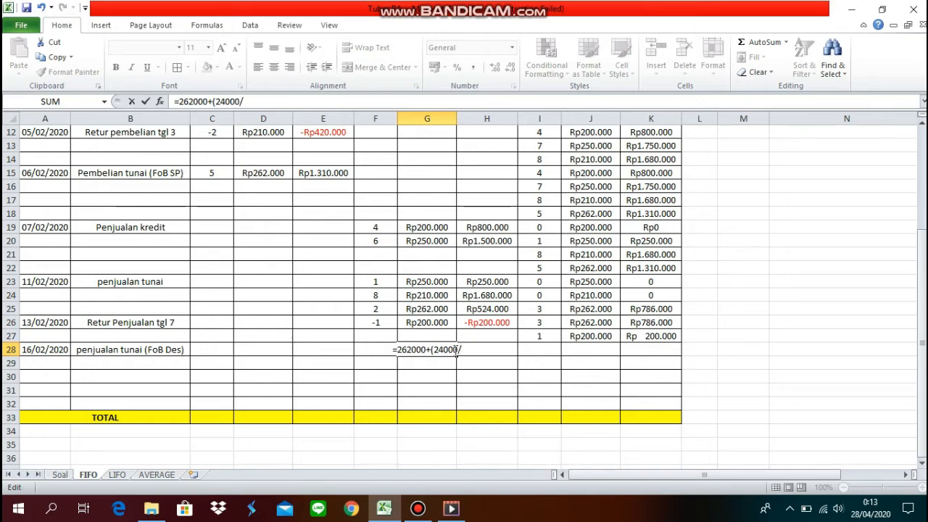
type("2")
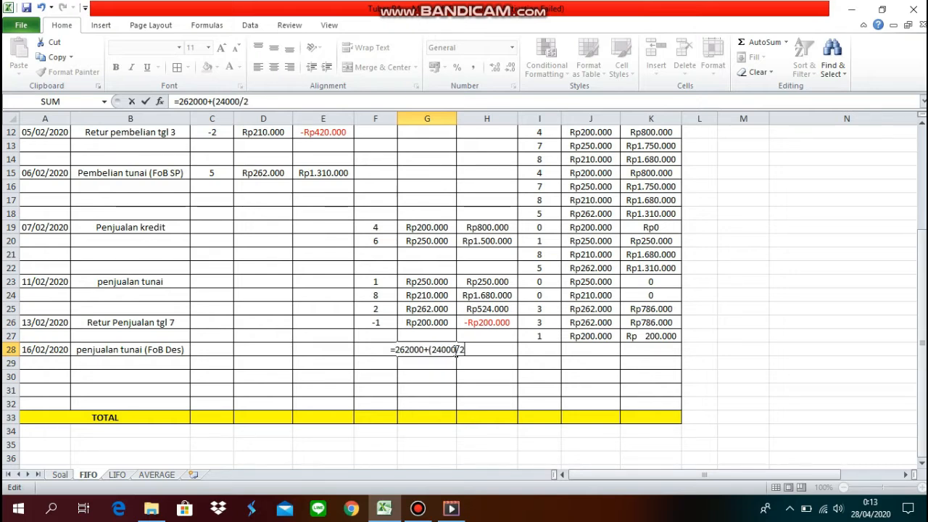
key("Return")
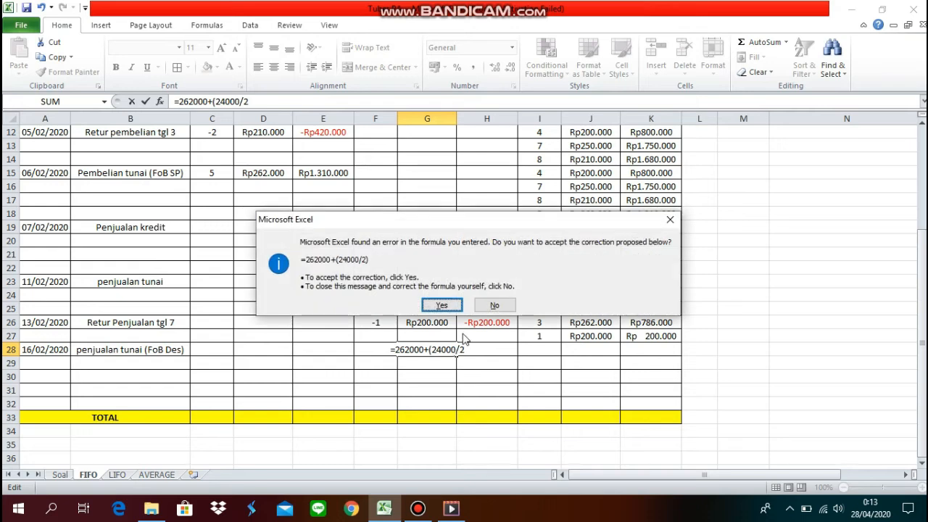
left_click(451, 305)
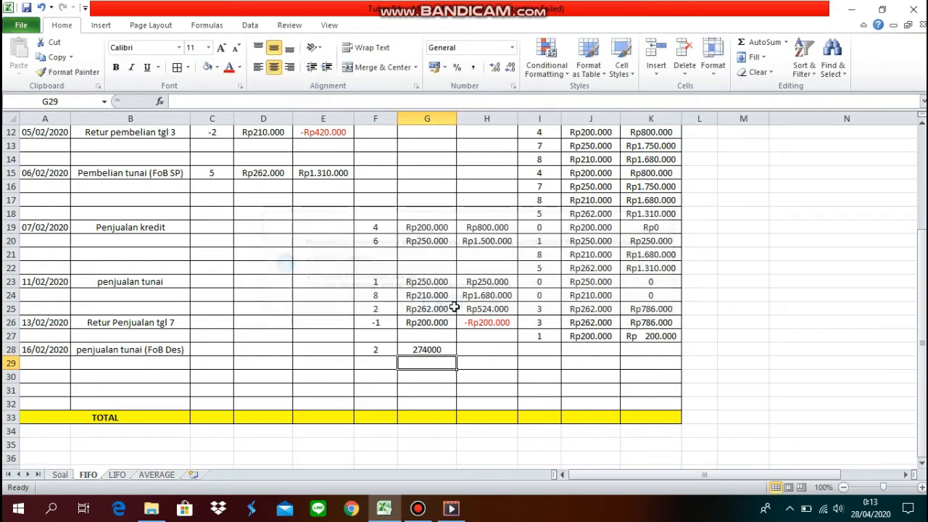
left_click(454, 351)
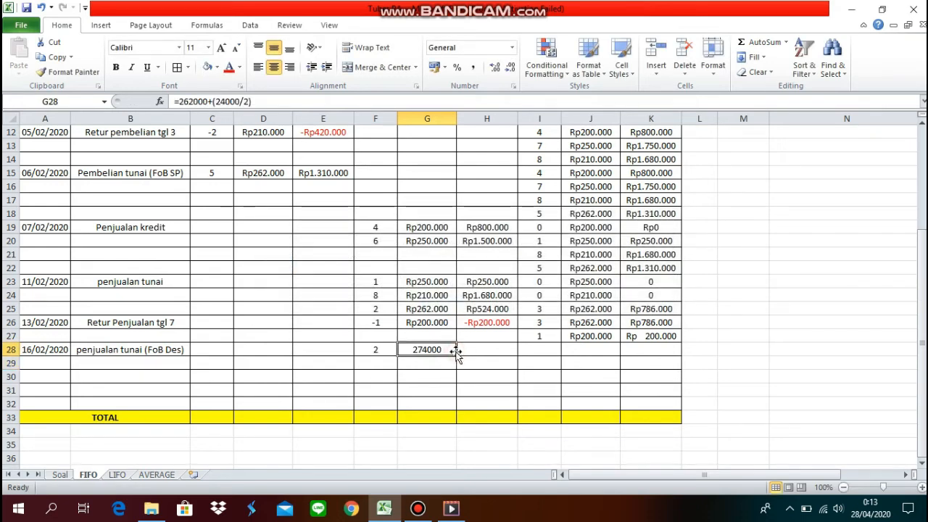
key("Delete")
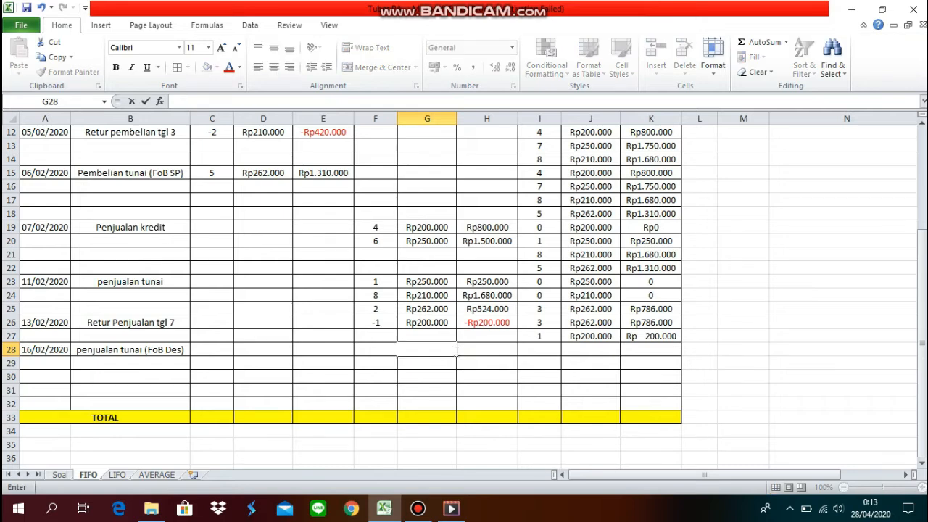
left_click(391, 362)
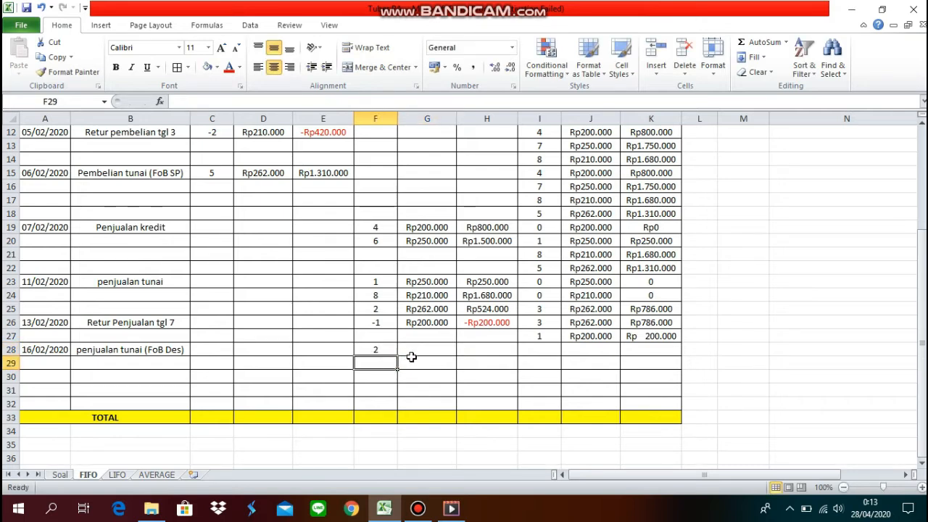
Enter the formula =262000+(24000/2) in G28 as the unit price of the 16/02/2020 sale.
left_click(411, 351)
type("=")
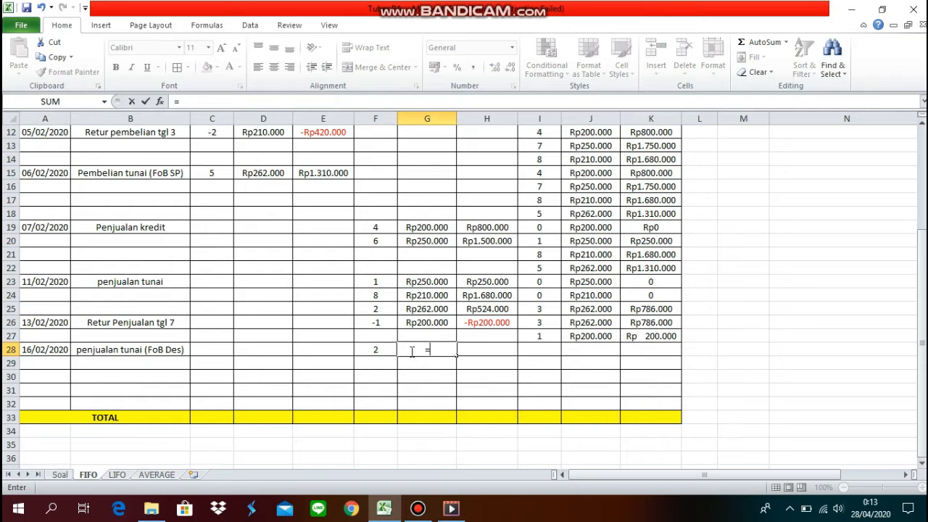
type("262000")
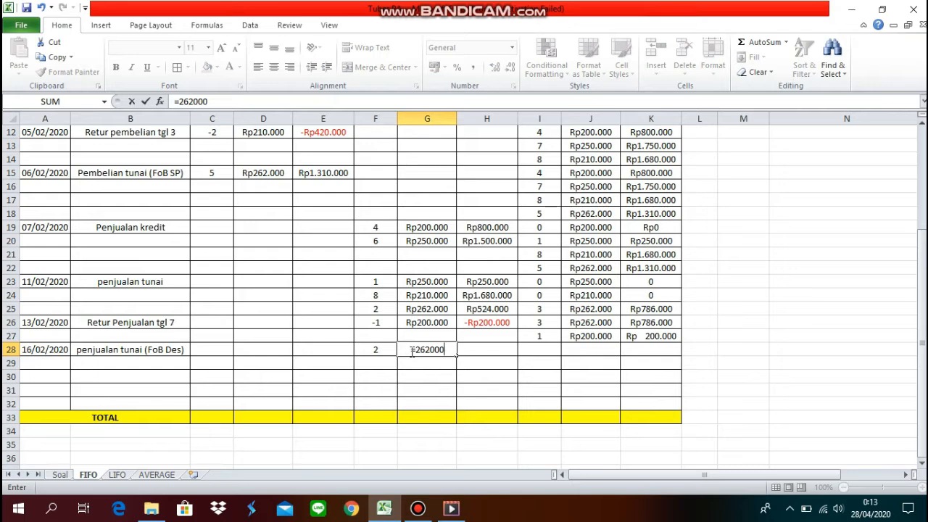
type("+(24")
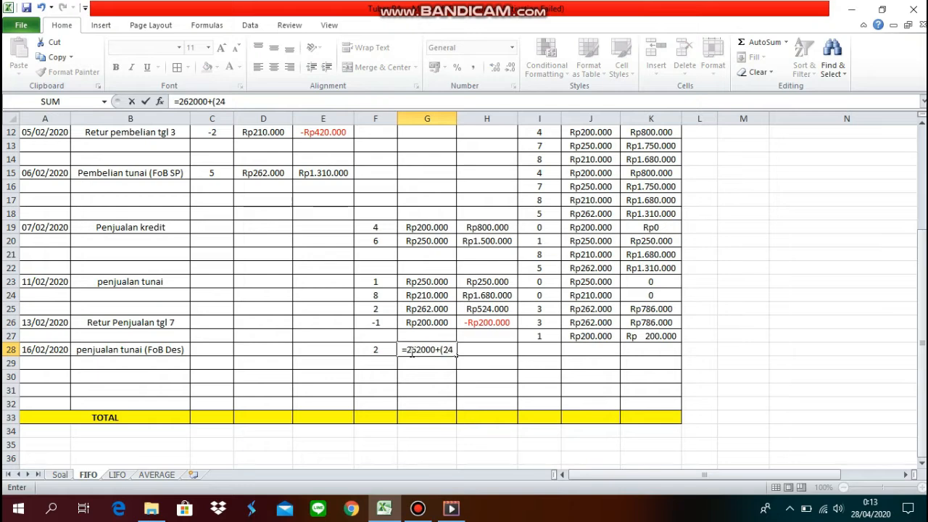
type("000")
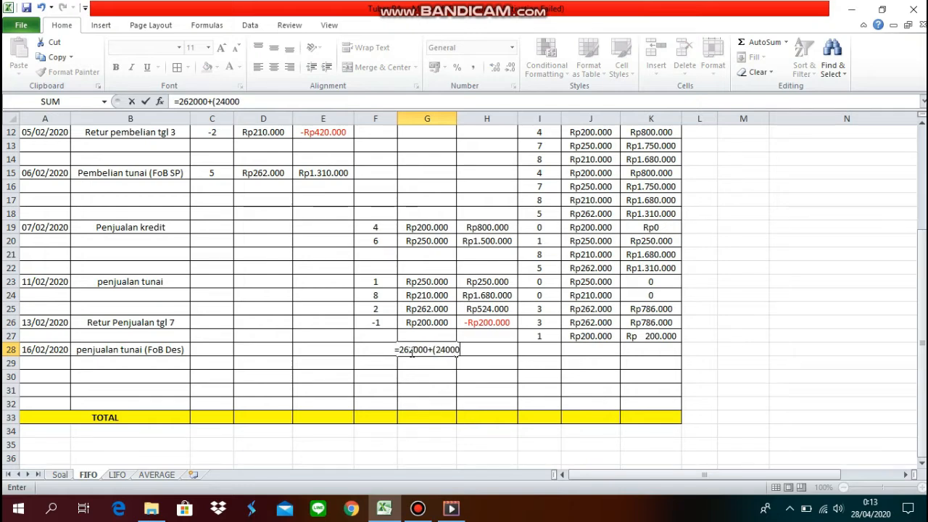
type("/2")
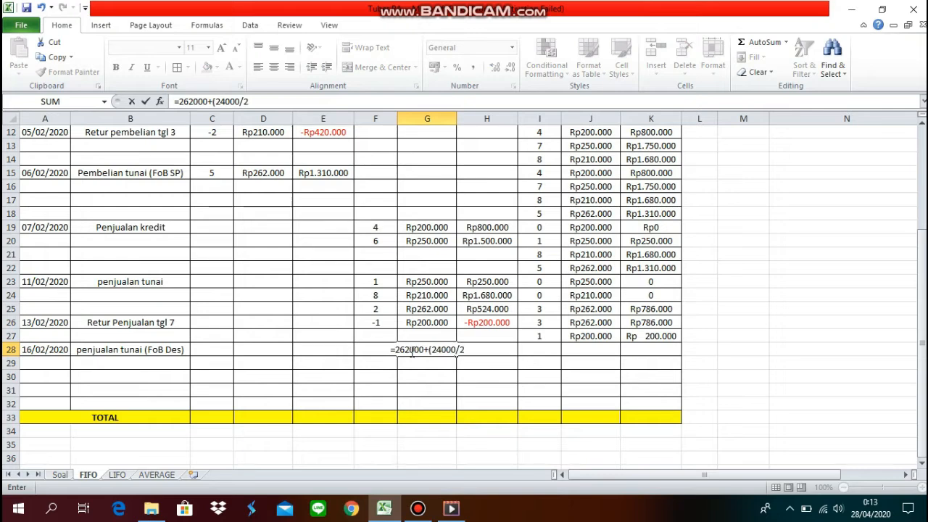
type(")")
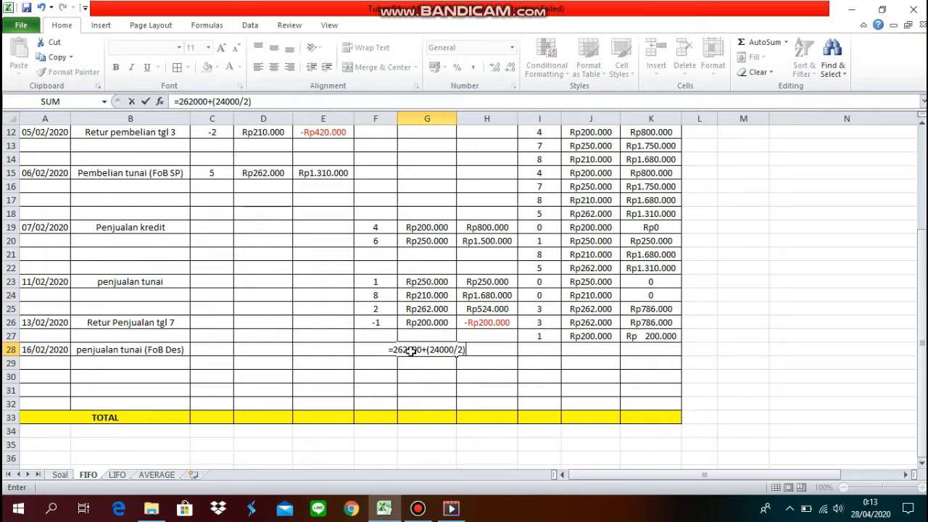
key("Return")
Apply the Accounting number format to the unit price in G28.
left_click(438, 350)
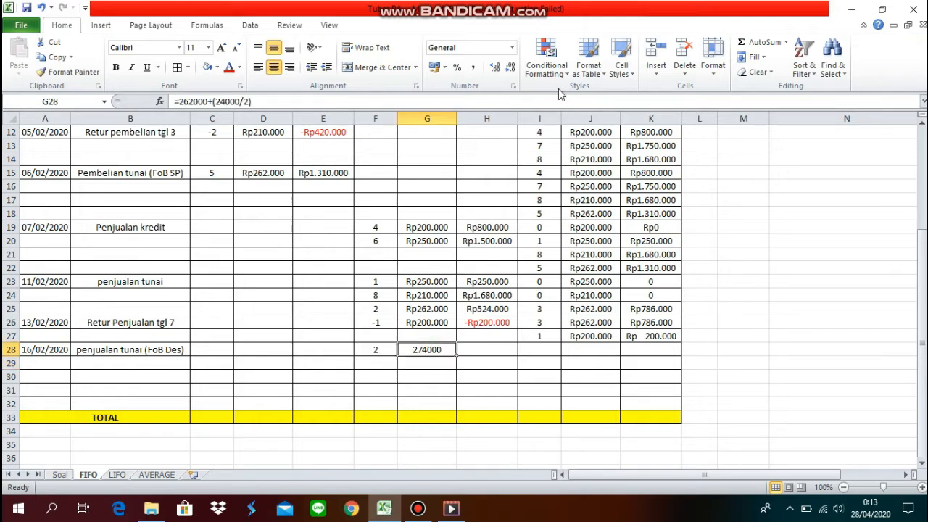
left_click(512, 48)
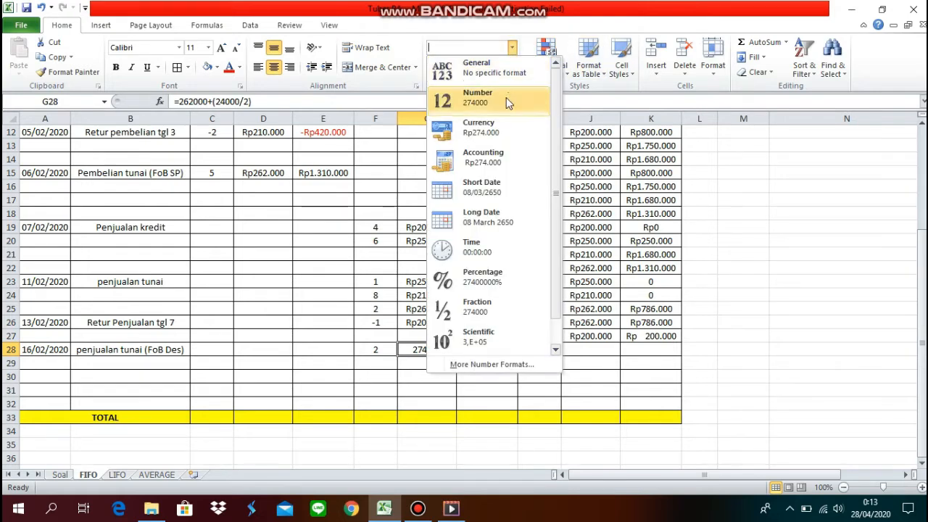
left_click(495, 155)
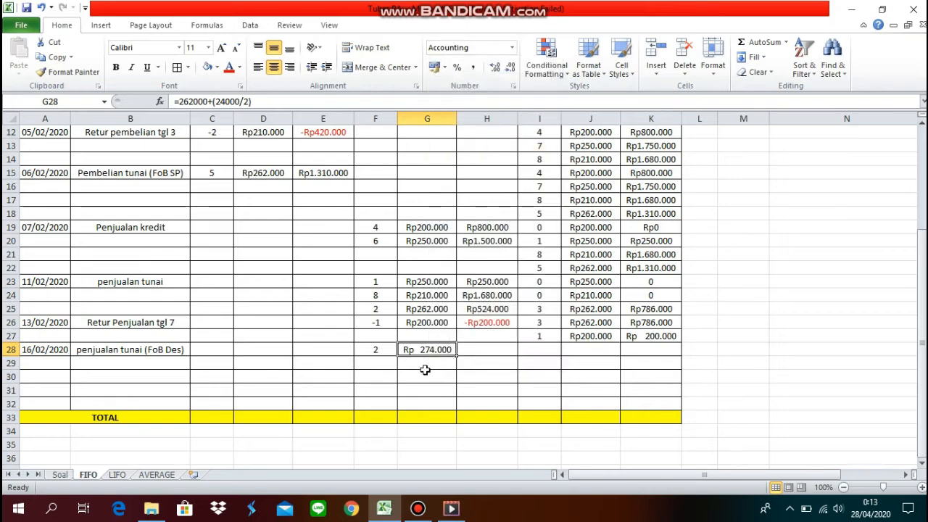
left_click(480, 356)
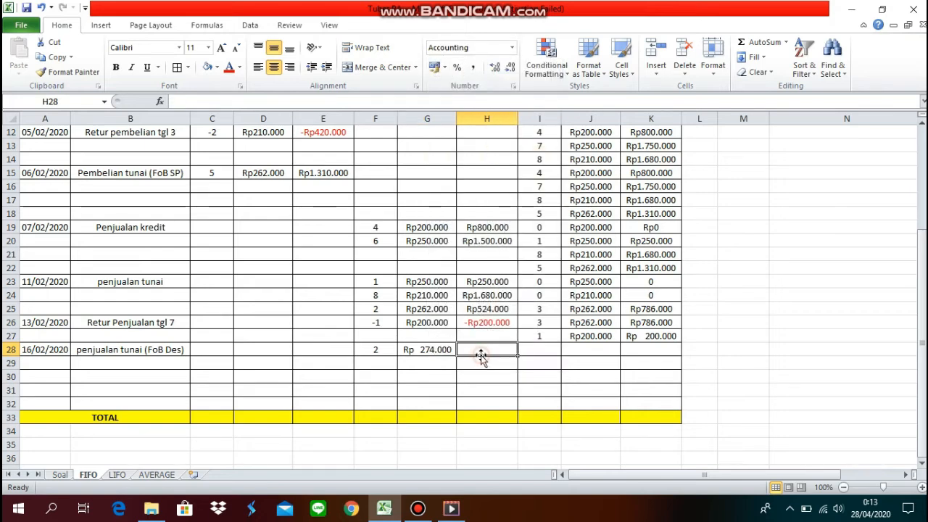
Compare the G28 unit price formula with the 16/02/2020 sale's details on the Soal sheet and the quantity in F28.
left_click(434, 351)
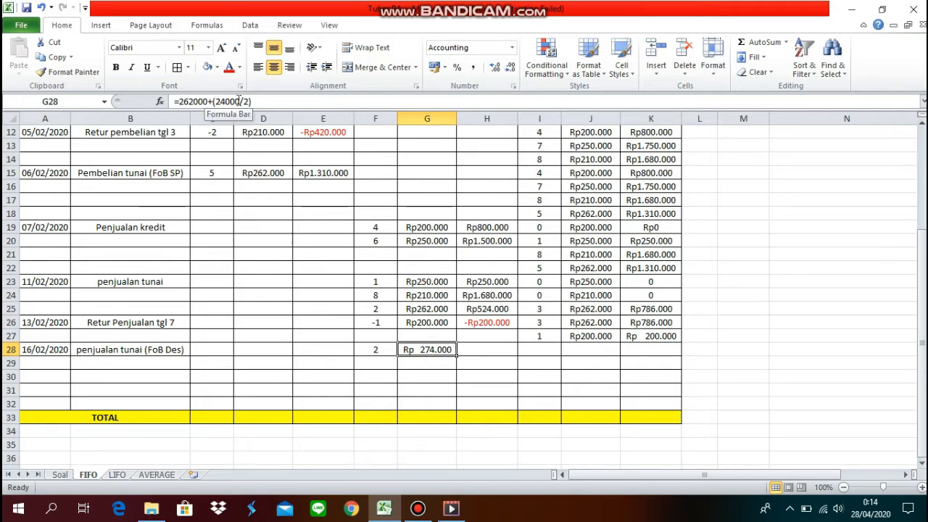
left_click(60, 475)
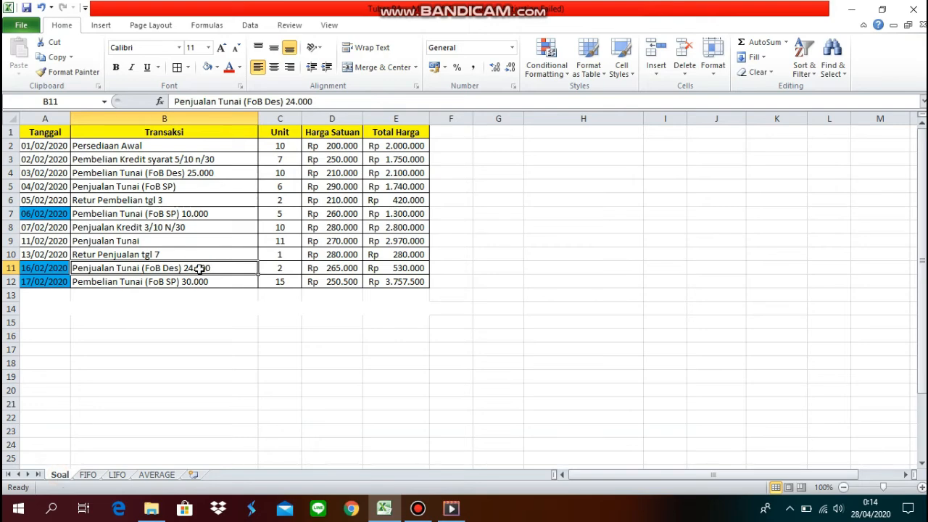
left_click(89, 475)
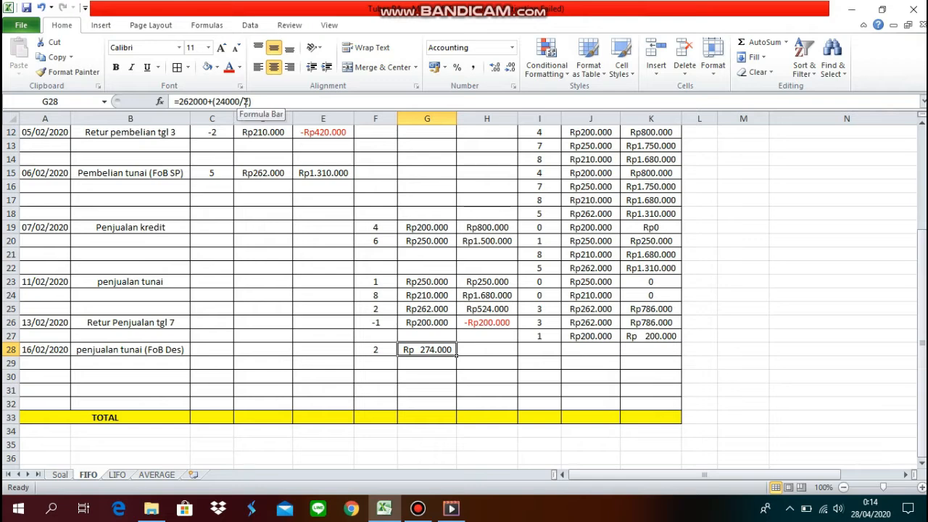
left_click(367, 352)
Calculate the 16/02/2020 sale's total in H28 with the formula =G28*F28.
left_click(467, 350)
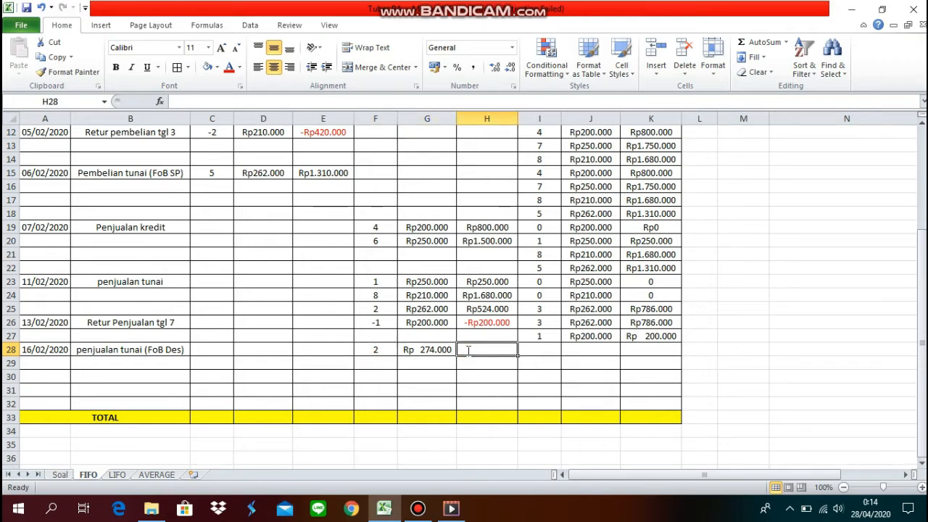
type("=")
left_click(432, 352)
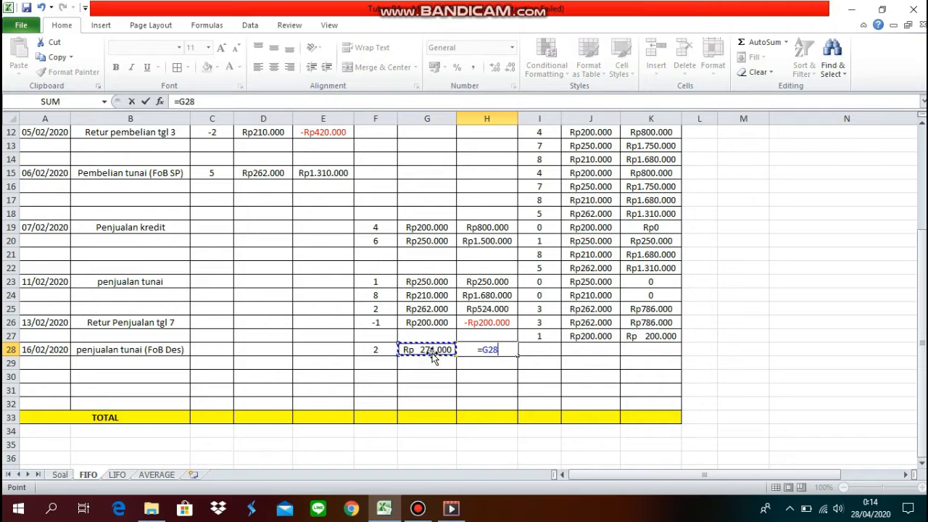
type("*")
left_click(384, 351)
key("Return")
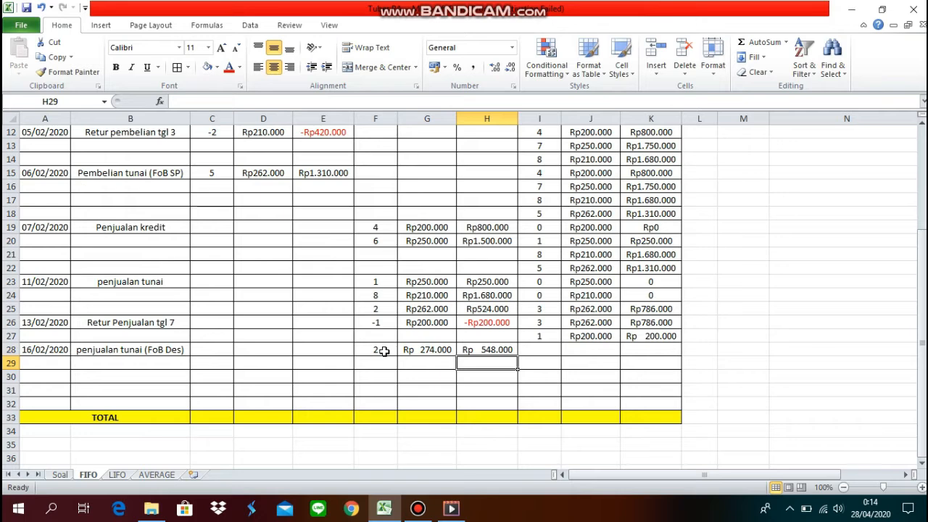
left_click(542, 346)
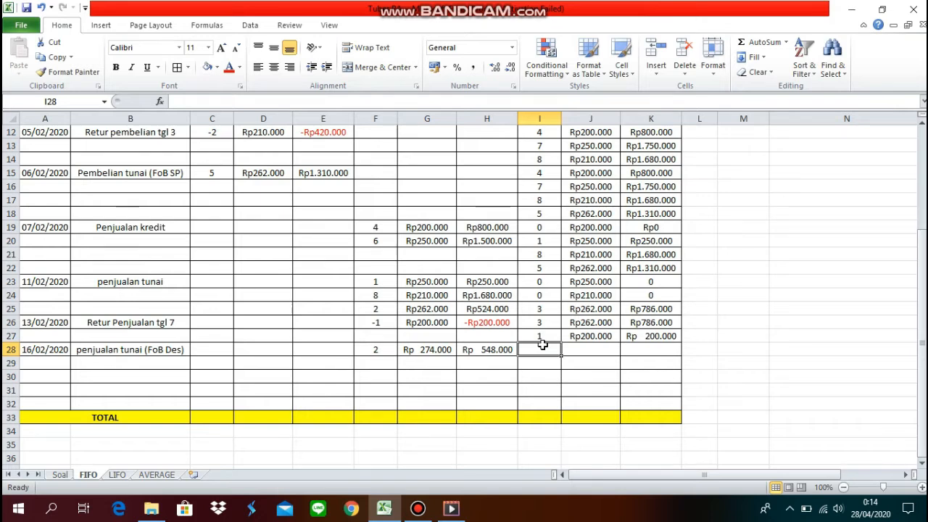
type("1")
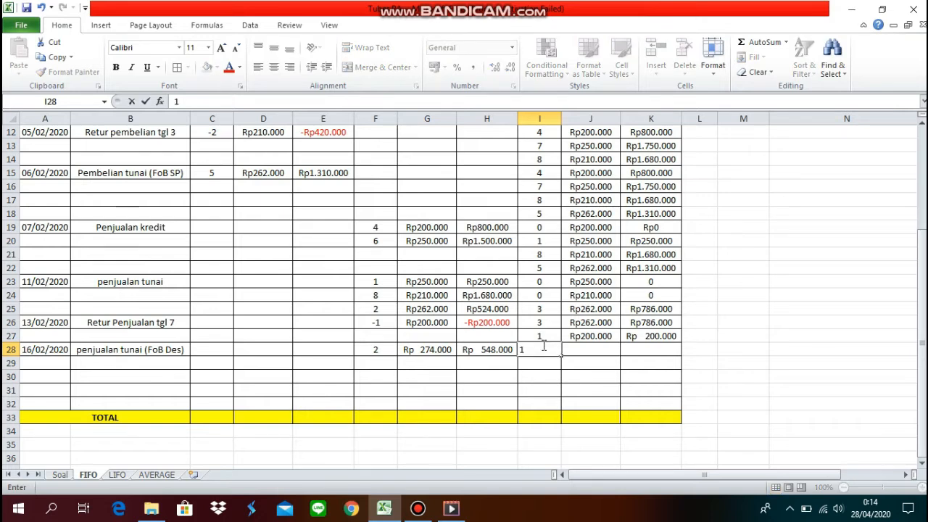
key("BackSpace")
key("Return")
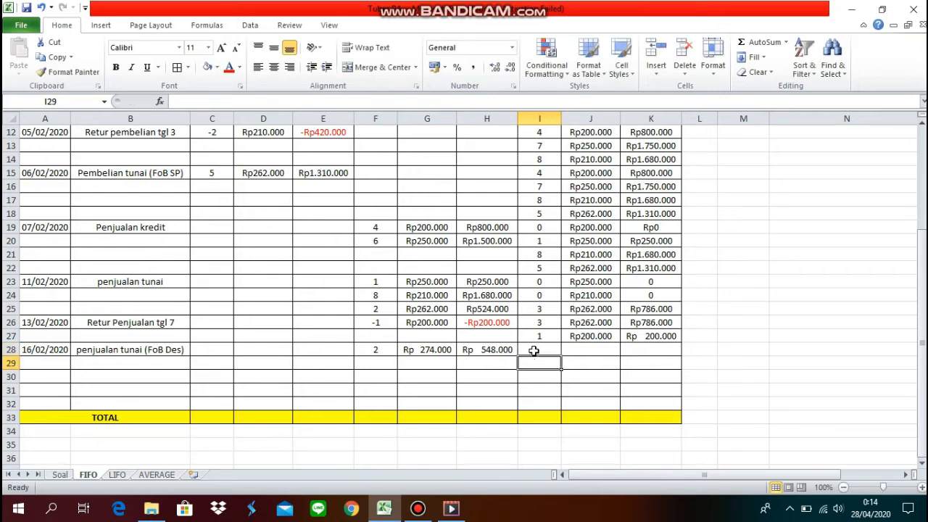
Center the contents of the empty balance cells I28:K32 horizontally and align them to the middle vertically.
left_click_drag(534, 351, 667, 400)
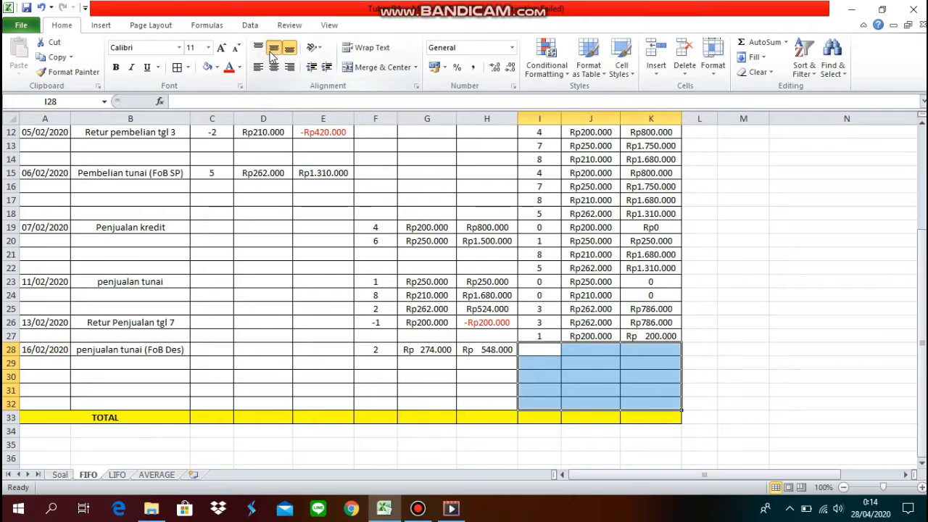
left_click(273, 67)
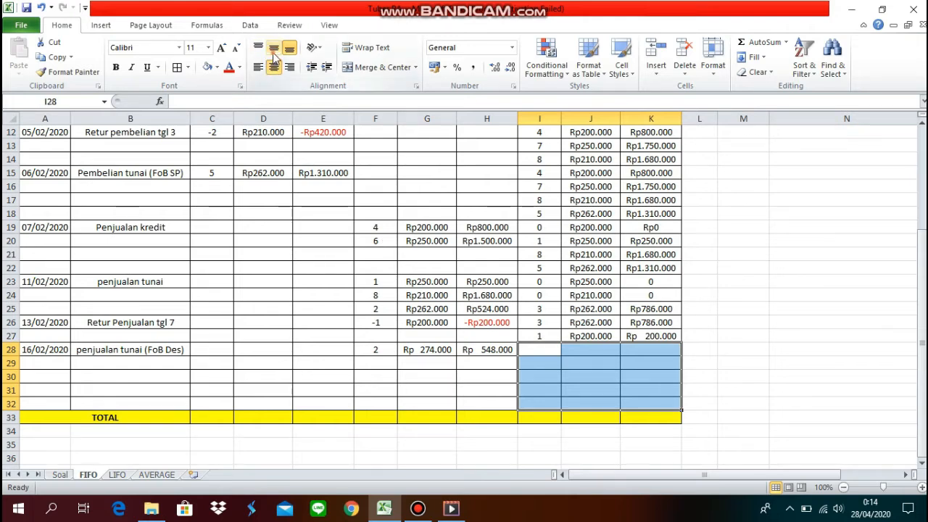
left_click(274, 53)
Enter the remaining balance for the 16/02/2020 sale as 1 unit in I28 at a unit price of Rp262000 in J28.
left_click_drag(555, 372, 536, 345)
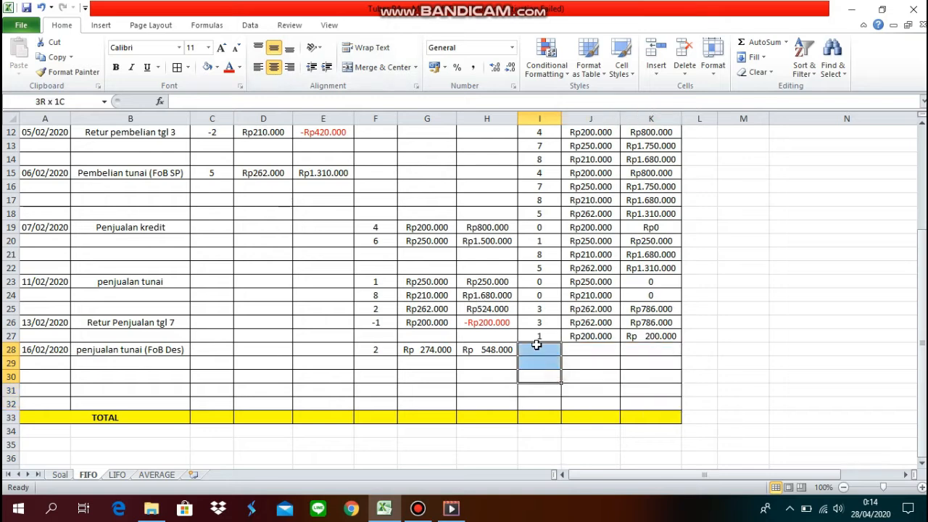
left_click(536, 348)
double_click(538, 349)
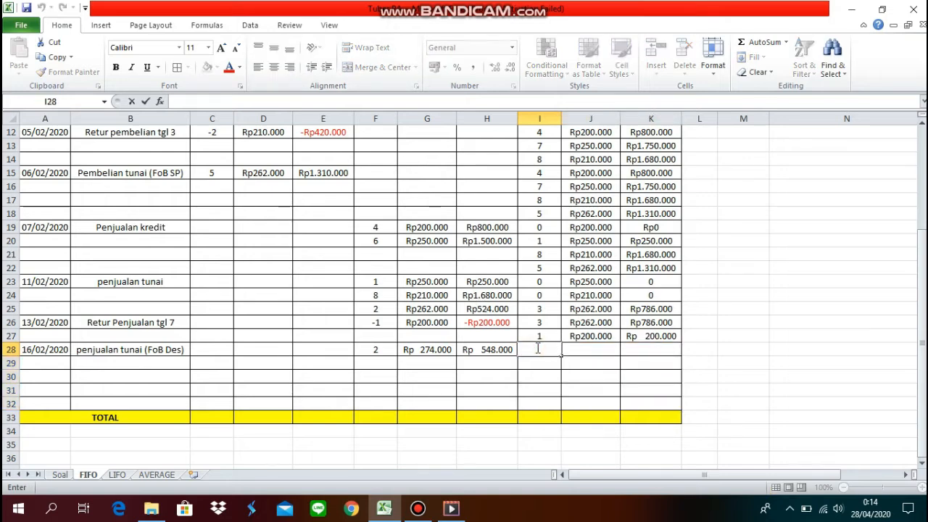
type("1")
left_click(616, 351)
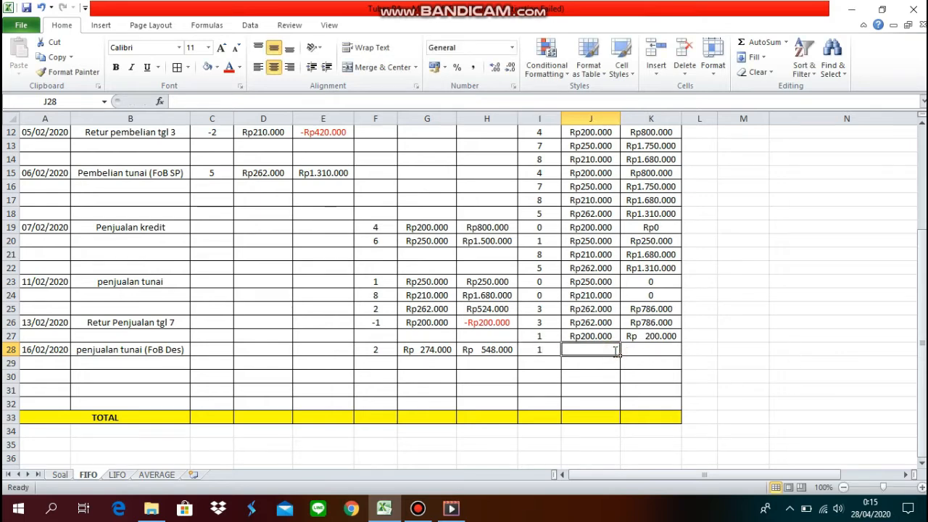
type("Rp2")
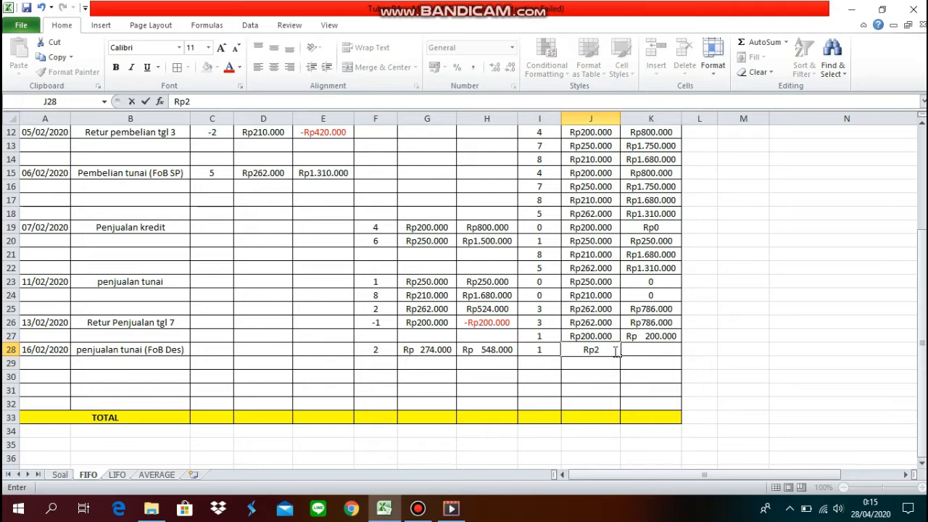
type("62000")
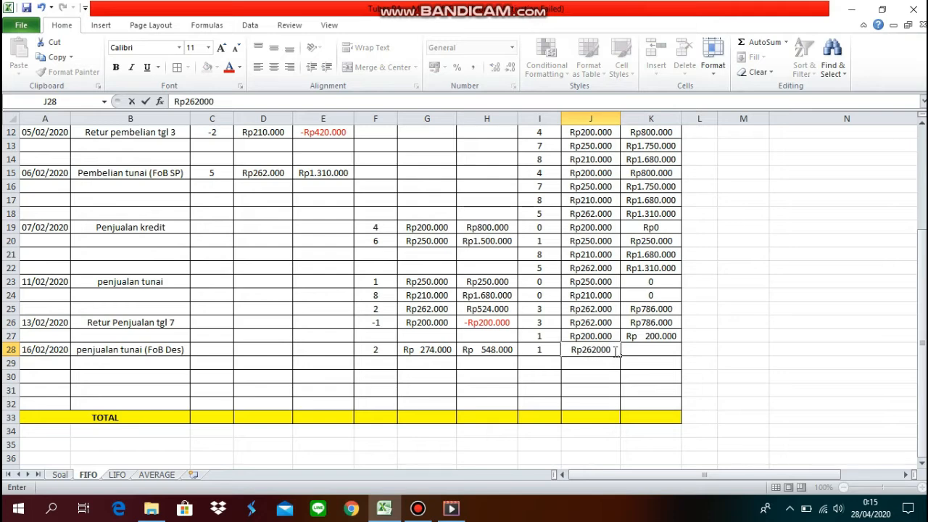
key("Return")
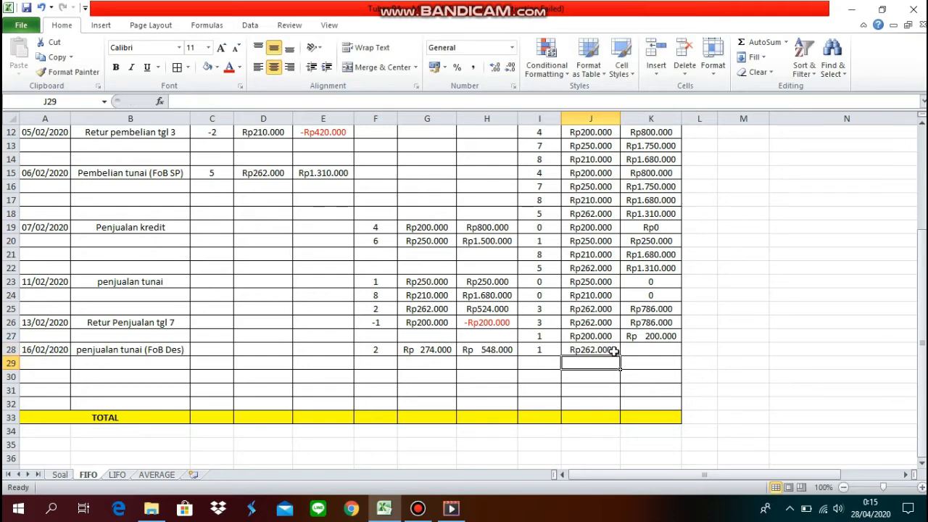
Check the balance quantities in I26 and I28, and calculate the balance total in K28 with =J28*I28.
left_click(540, 324)
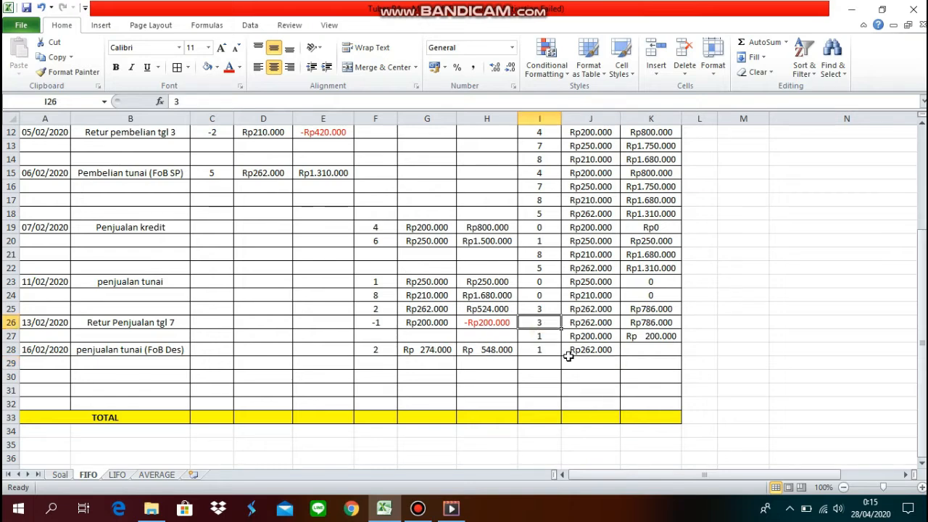
left_click(551, 353)
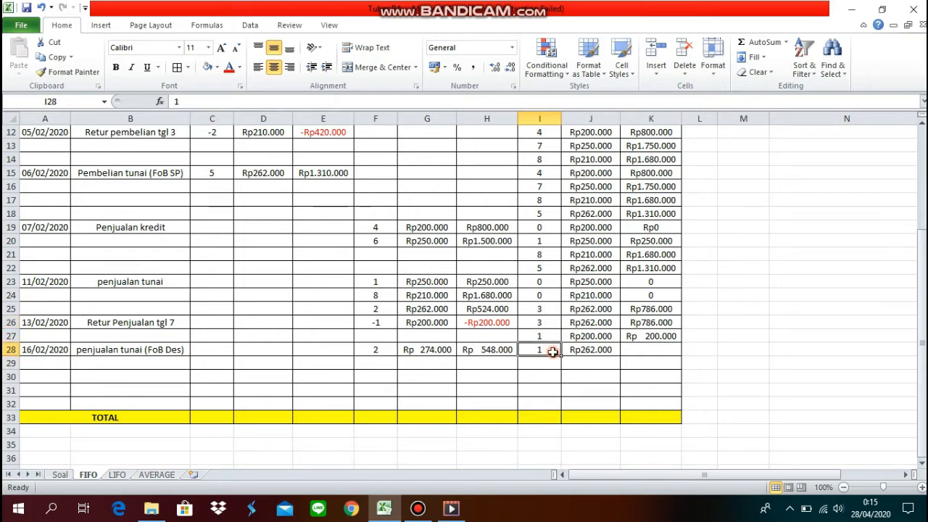
left_click(666, 352)
type("=")
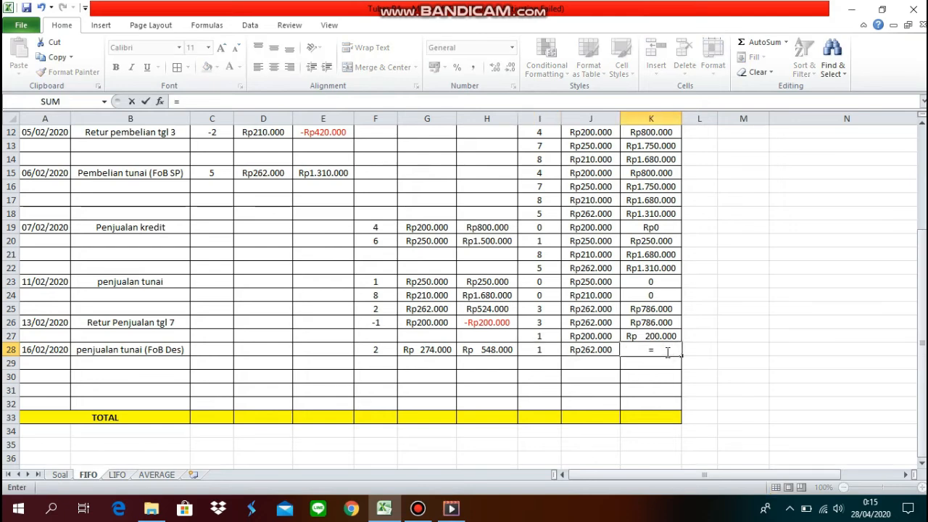
left_click(611, 352)
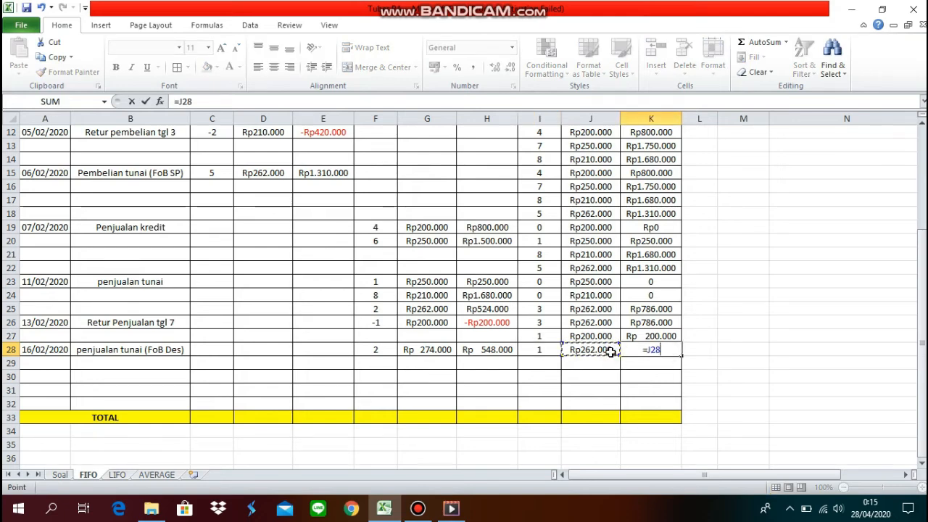
type("*")
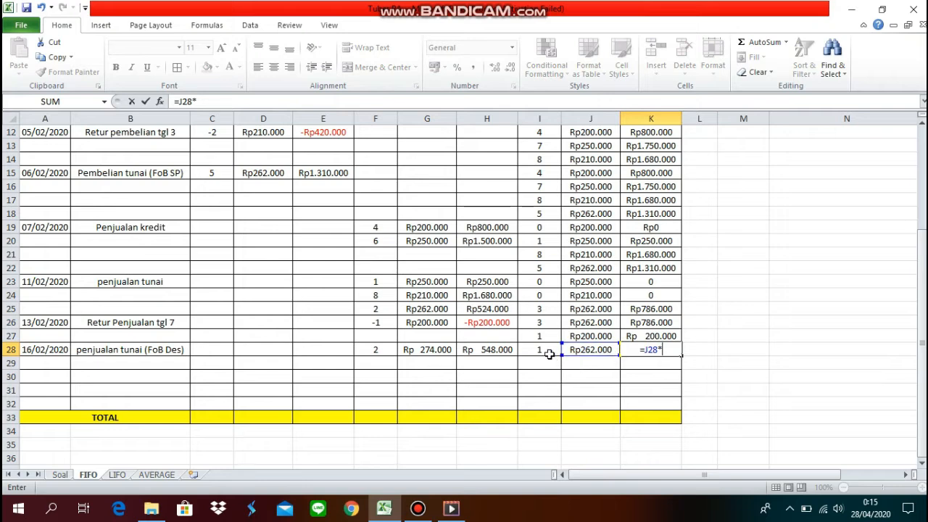
left_click(543, 350)
key("Return")
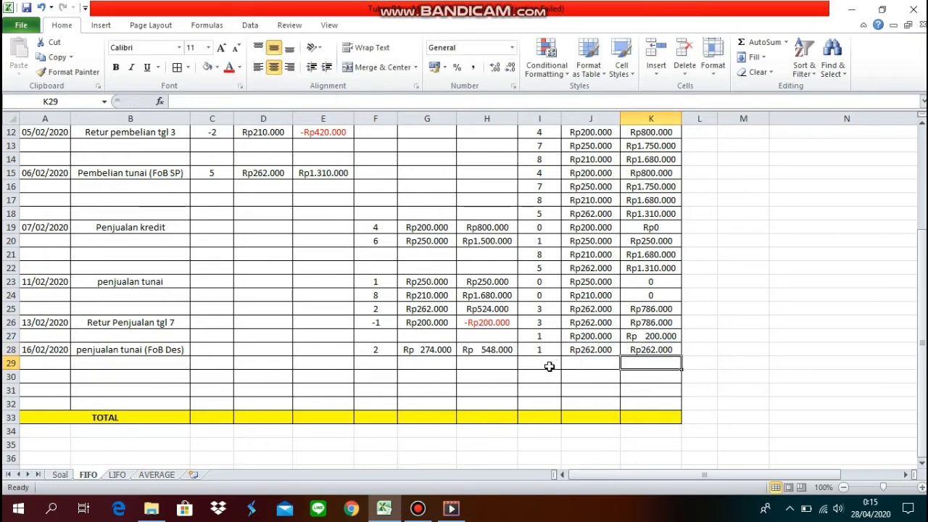
Enter the second remaining balance layer for the 16/02/2020 sale as 1 unit in I29 at a unit price of Rp200000 in J29.
left_click(550, 363)
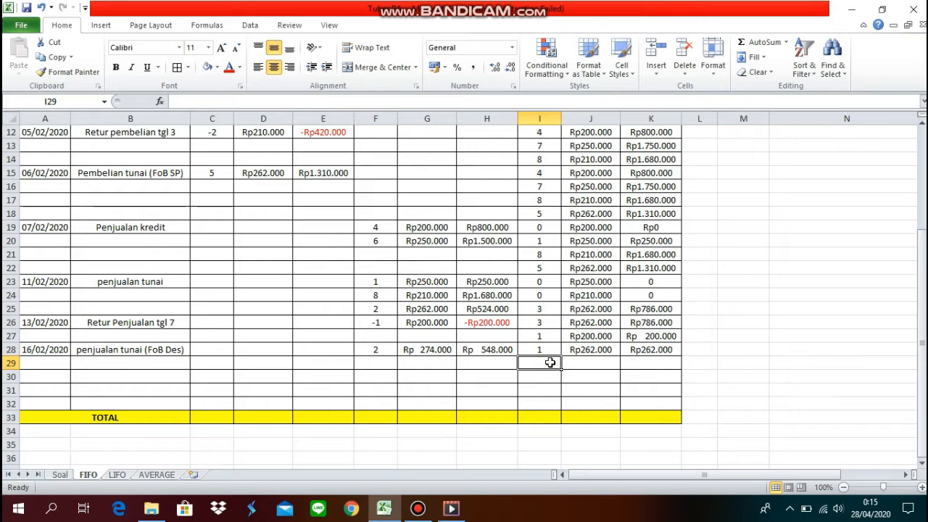
type("1")
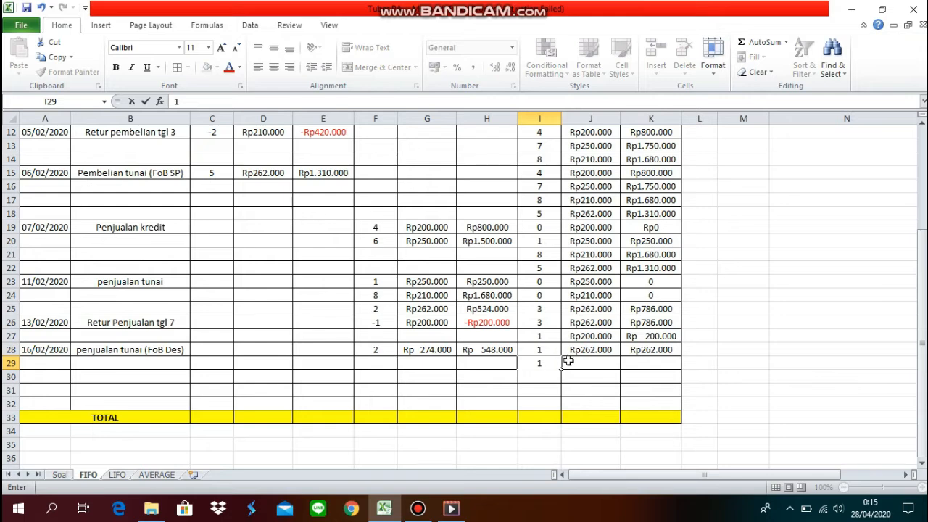
left_click(583, 361)
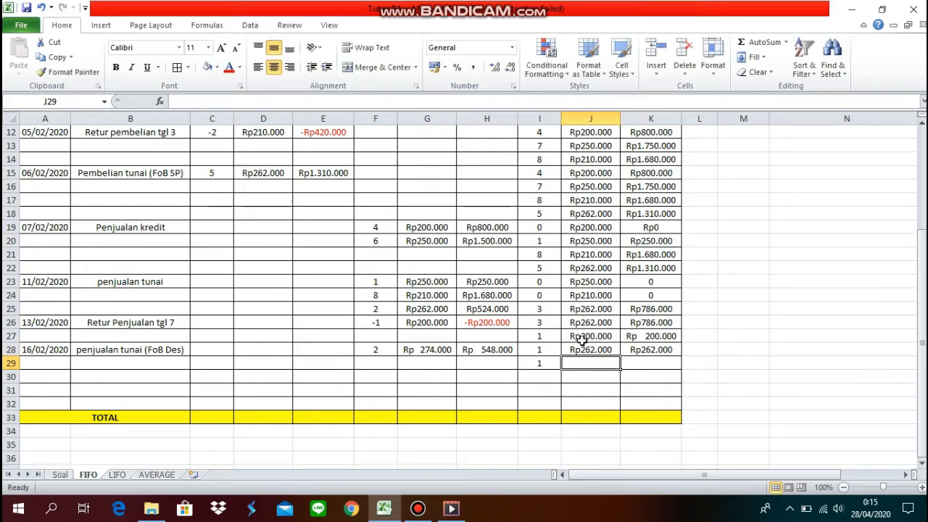
left_click(585, 335)
left_click(582, 361)
type("Rp2")
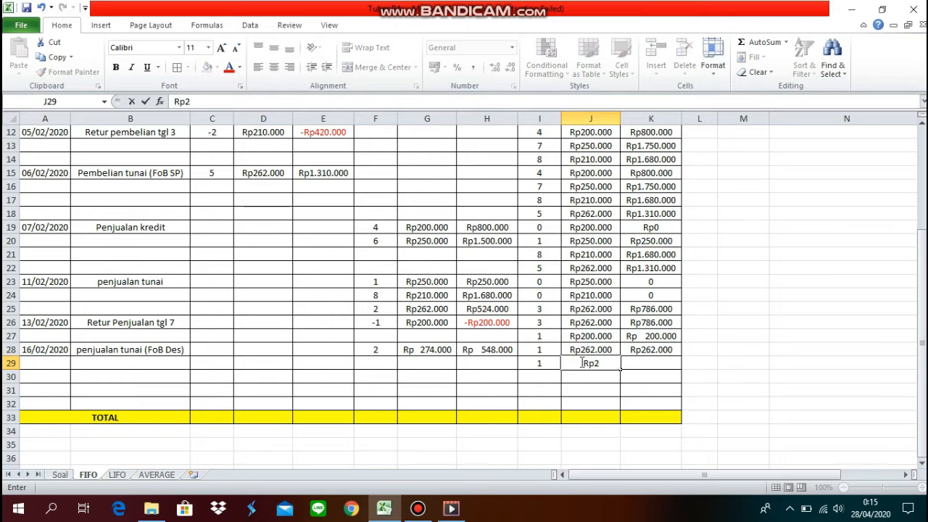
type("000000")
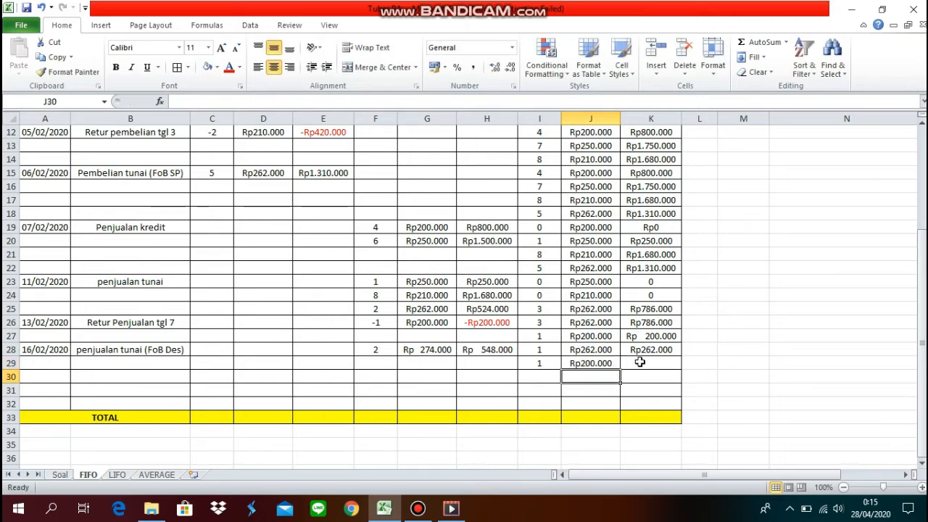
Calculate the second balance layer's total in K29 with the formula =J29*I29.
left_click(641, 361)
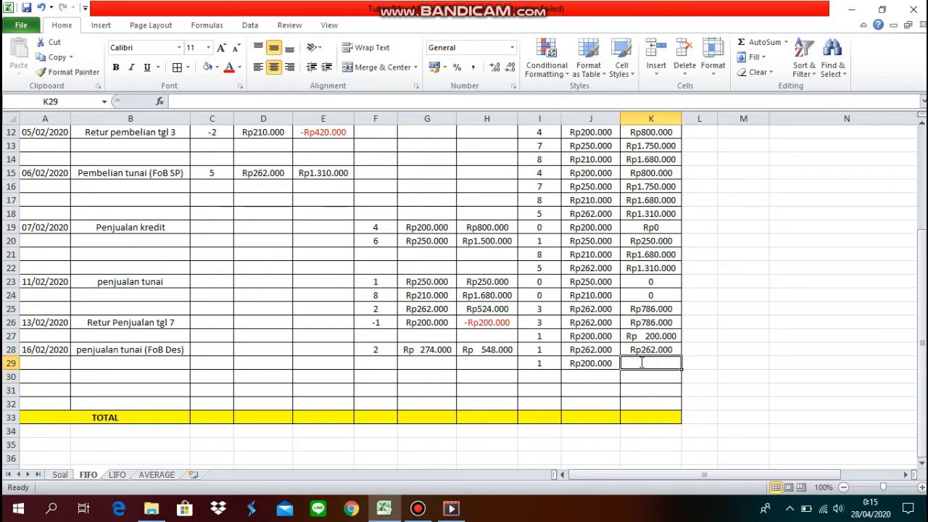
type("=")
left_click(599, 364)
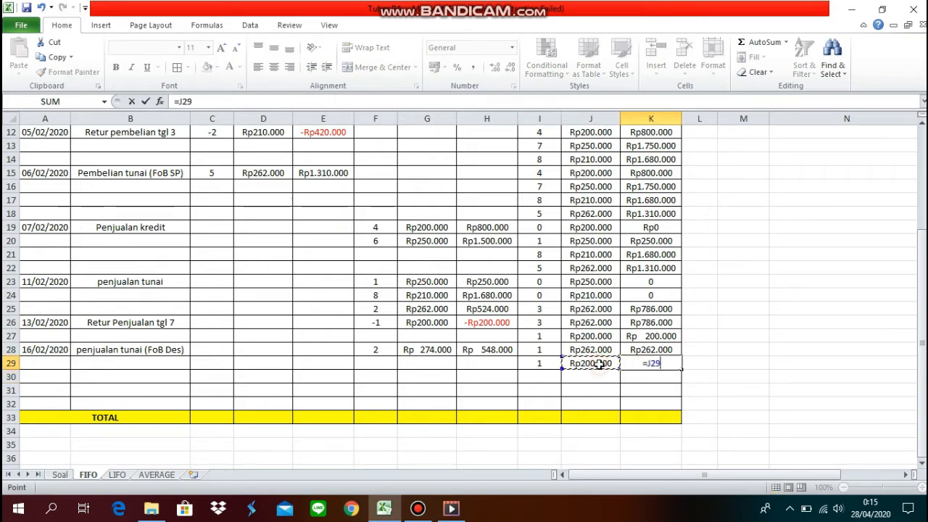
type("*")
left_click(551, 364)
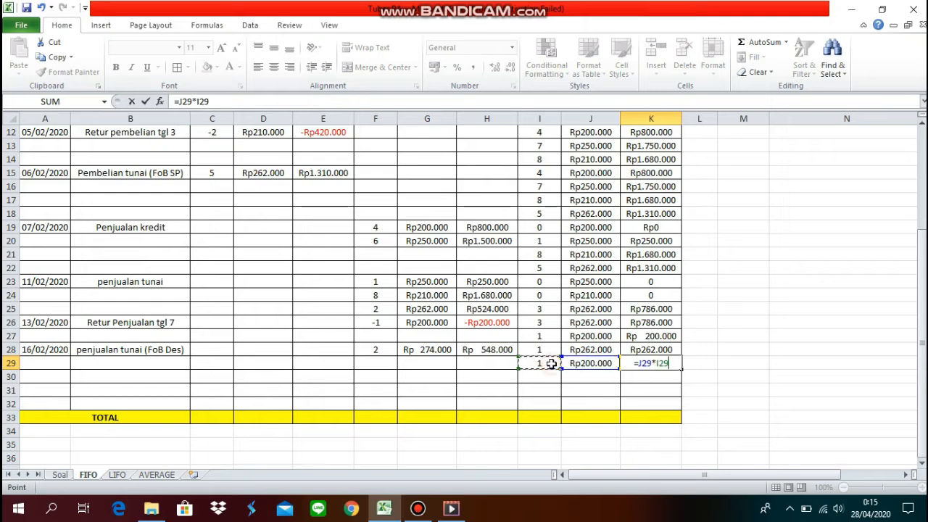
key("Return")
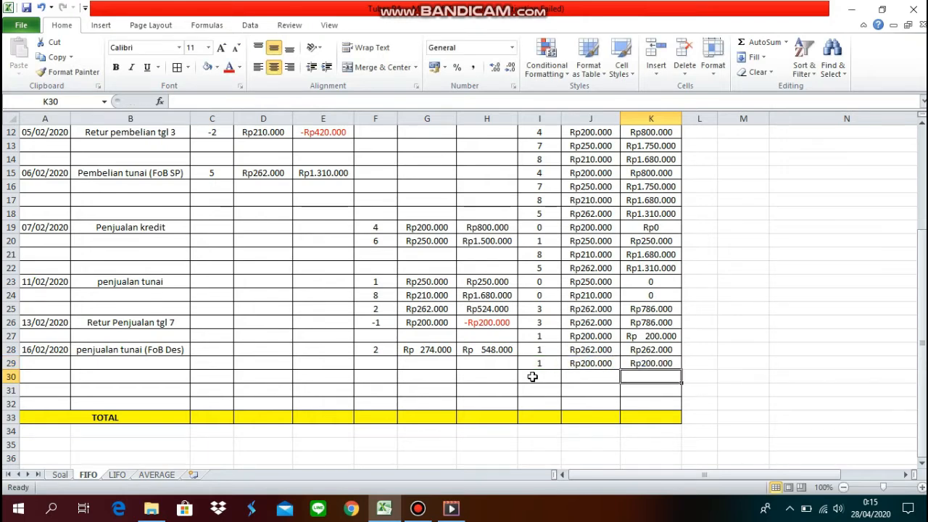
Compare the 16/02/2020 sale entry with the 03/02/2020 FoB Des cash purchase on the Soal sheet and return to the FIFO sheet.
left_click(531, 377)
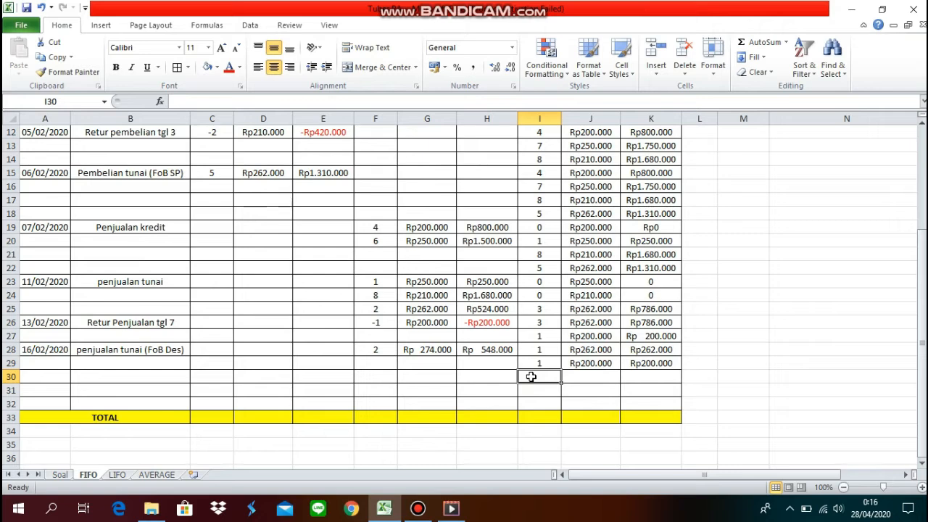
key("Left")
key("Left")
key("Left")
key("Left")
key("Left")
key("Left")
key("Left")
key("Left")
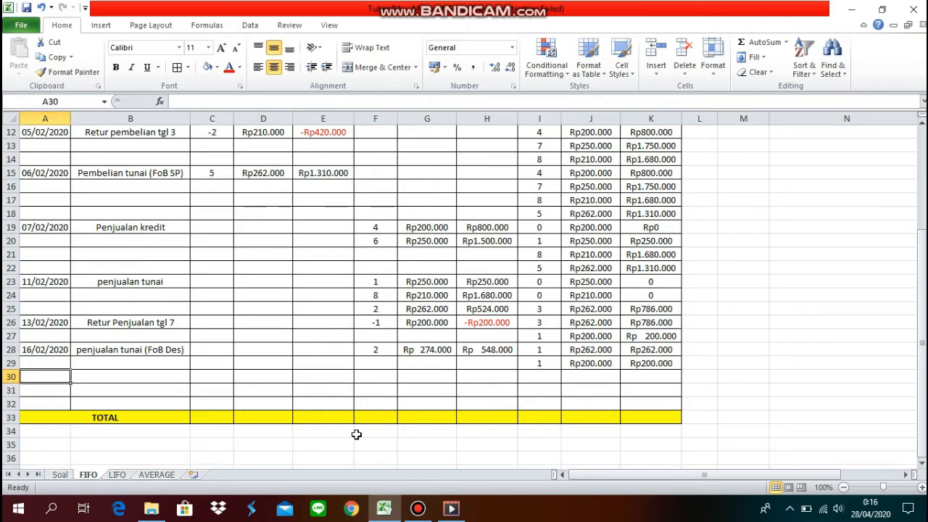
left_click(58, 351)
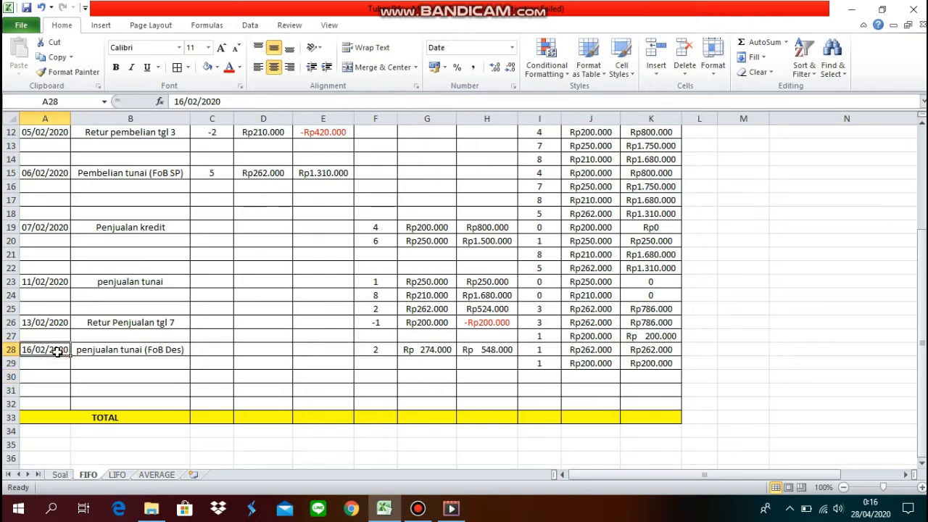
left_click(65, 475)
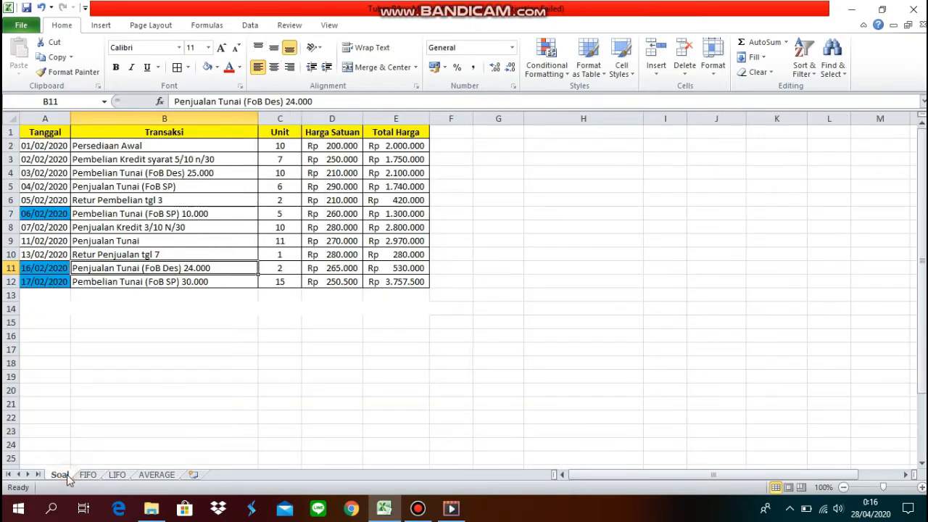
left_click(190, 175)
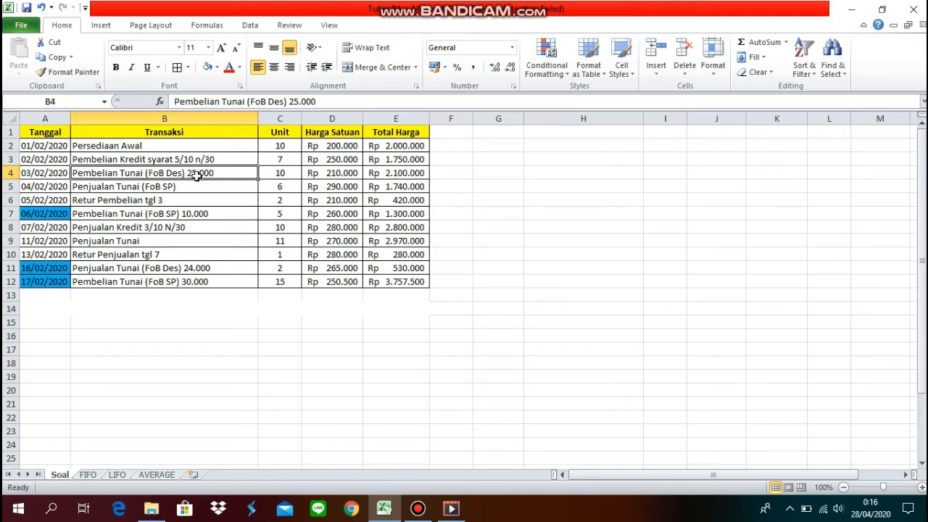
left_click(87, 475)
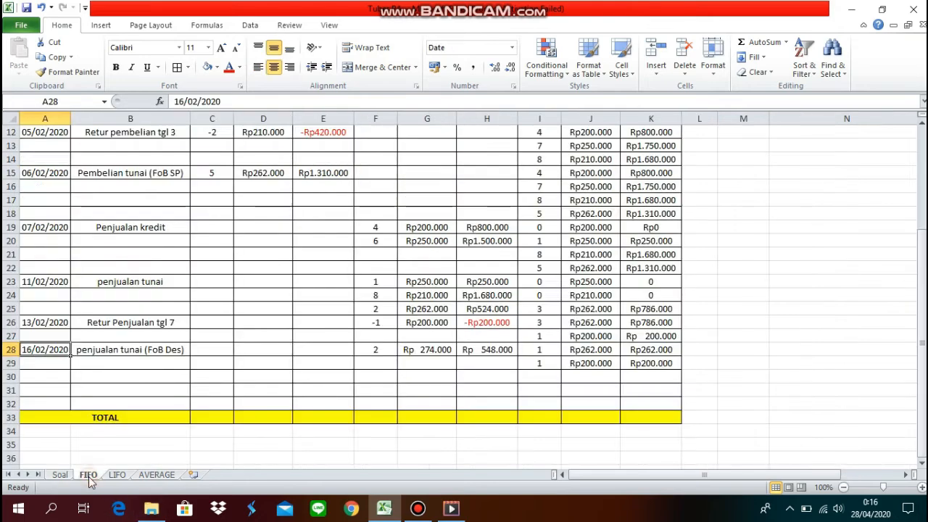
Review the earlier entries of the FIFO card and examine the unit price formula of the 16/02/2020 sale in G28.
left_click(416, 355)
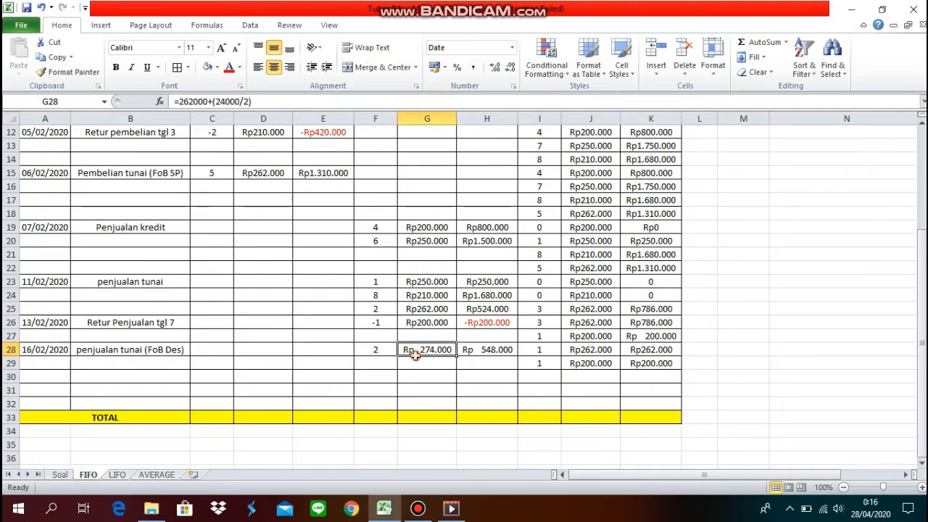
key("Up")
key("Up")
key("Up")
key("Up")
key("Up")
key("Up")
key("Up")
key("Up")
key("Up")
key("Up")
key("Up")
key("Up")
key("Up")
key("Up")
key("Up")
key("Up")
key("Up")
key("Up")
key("Up")
key("Up")
key("Up")
key("Up")
key("Up")
key("Up")
key("Up")
key("Up")
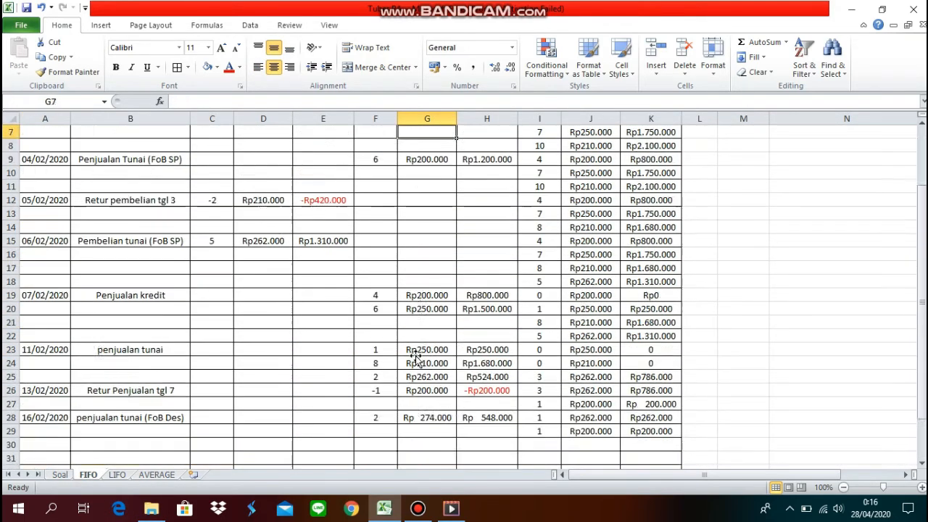
key("Down")
key("Down")
key("Down")
key("Down")
key("Down")
key("Down")
key("Down")
key("Down")
key("Down")
key("Down")
key("Down")
key("Down")
key("Down")
key("Down")
key("Down")
key("Down")
key("Down")
key("Down")
key("Down")
key("Down")
key("Down")
key("Down")
key("Down")
key("Down")
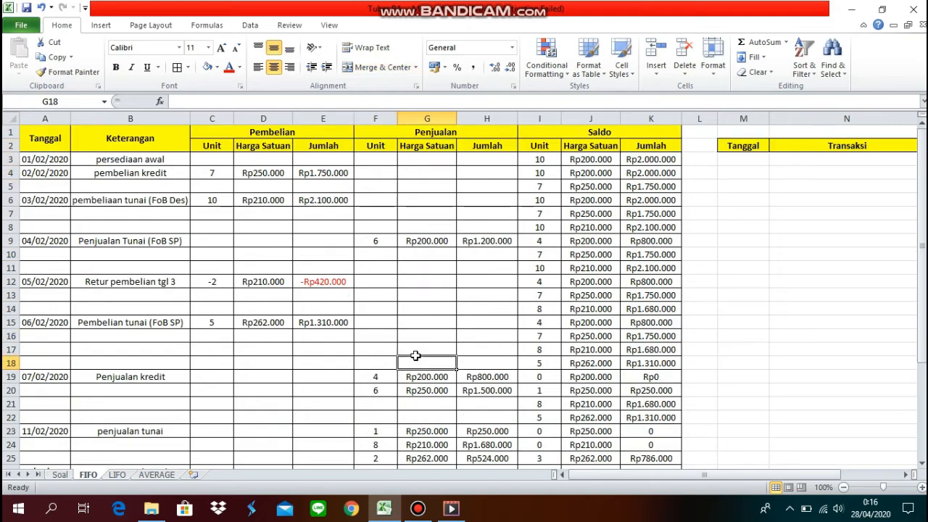
left_click(426, 389)
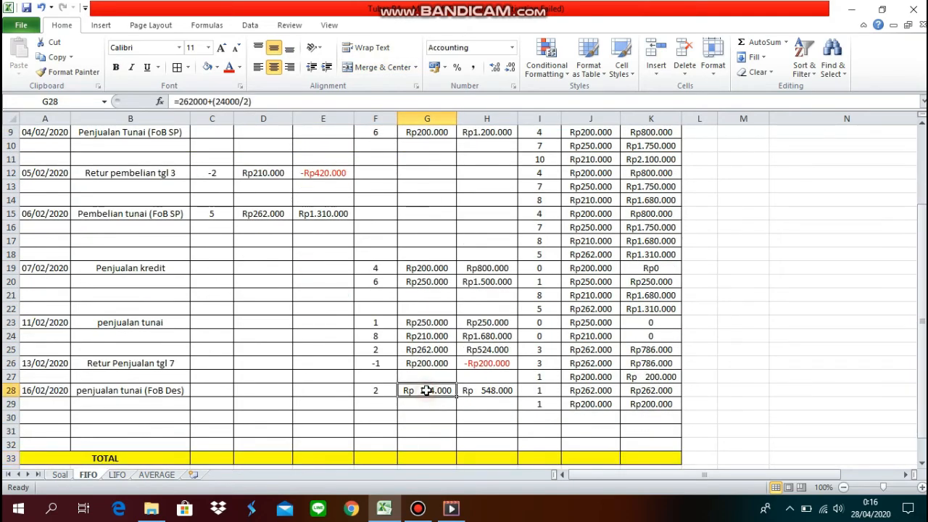
left_click_drag(270, 102, 175, 101)
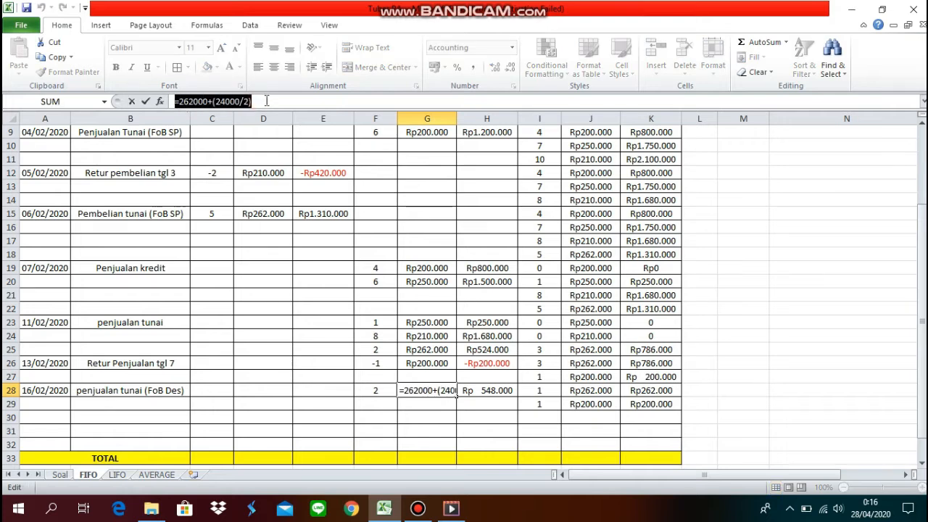
left_click(265, 101)
left_click(418, 401)
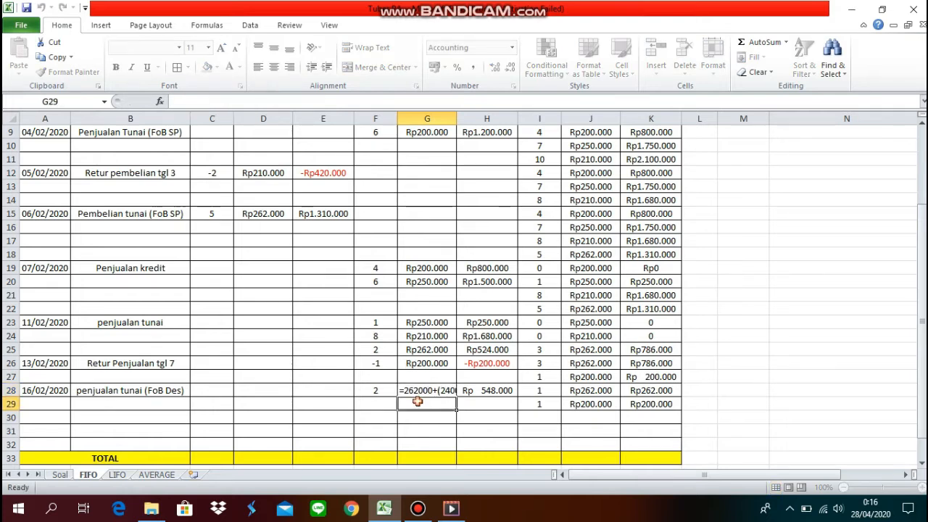
left_click(430, 417)
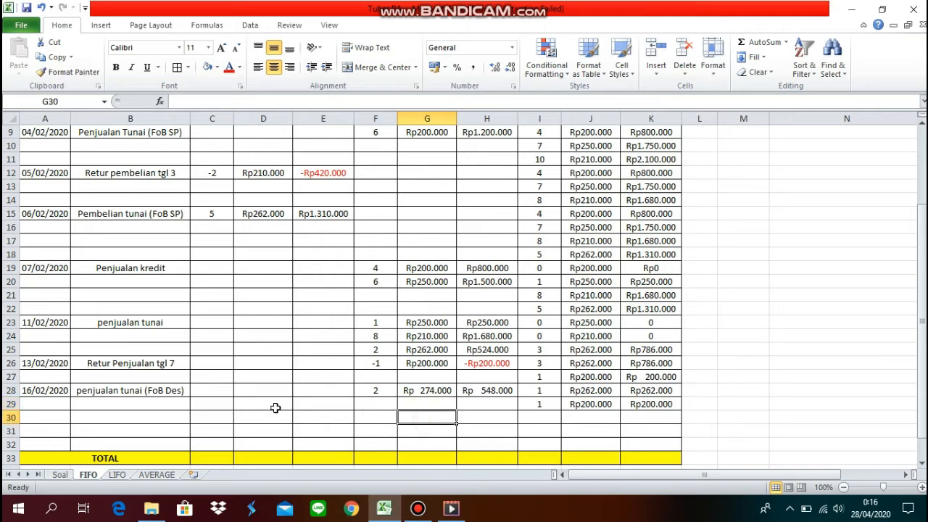
Check the 17/02/2020 cash purchase (FoB SP) on the Soal sheet and enter its date 17/02/2020 in A30 of the FIFO sheet.
left_click(56, 417)
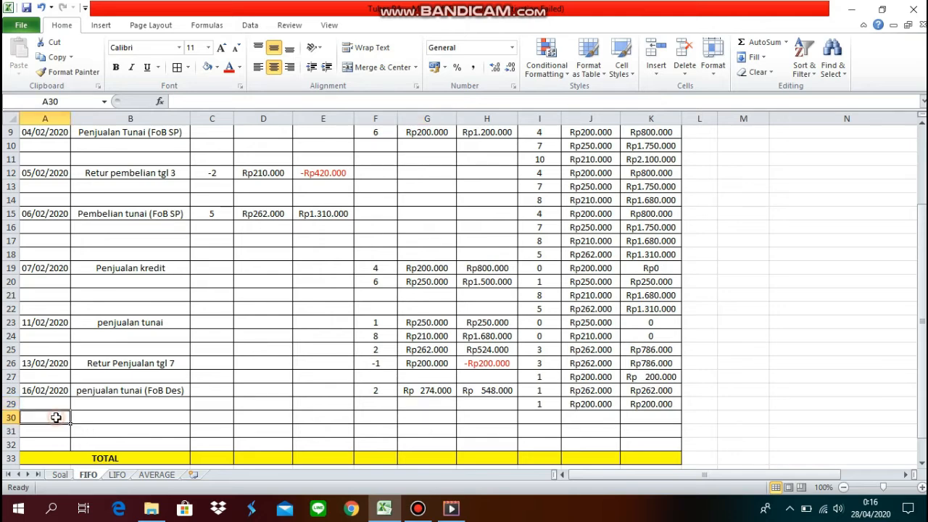
left_click(58, 474)
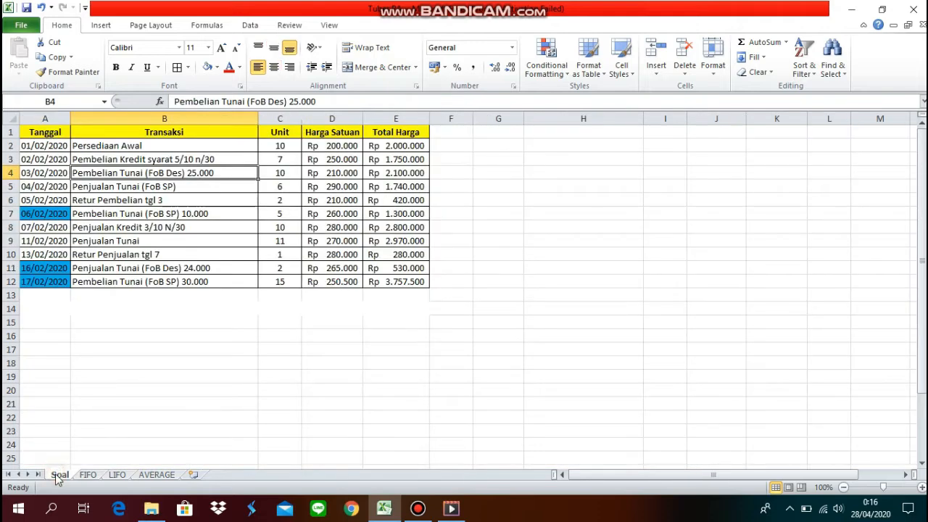
left_click(52, 282)
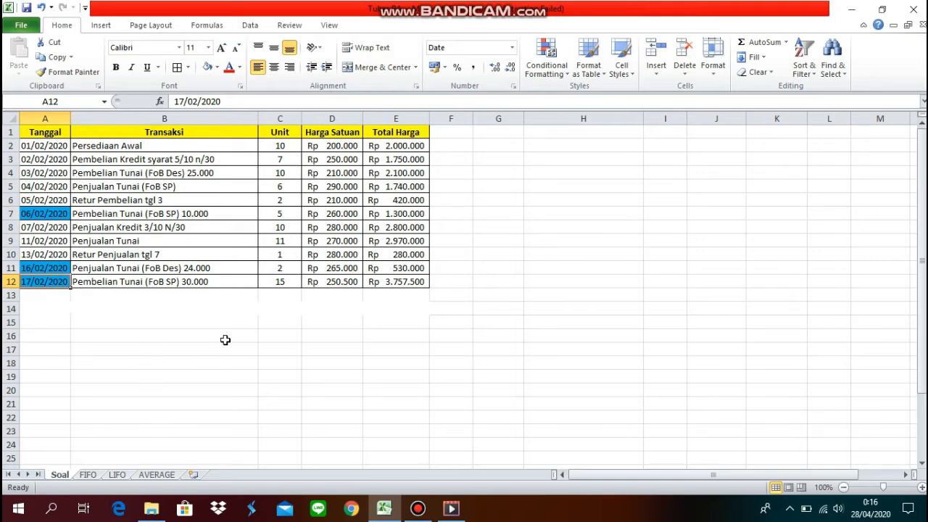
left_click(220, 285)
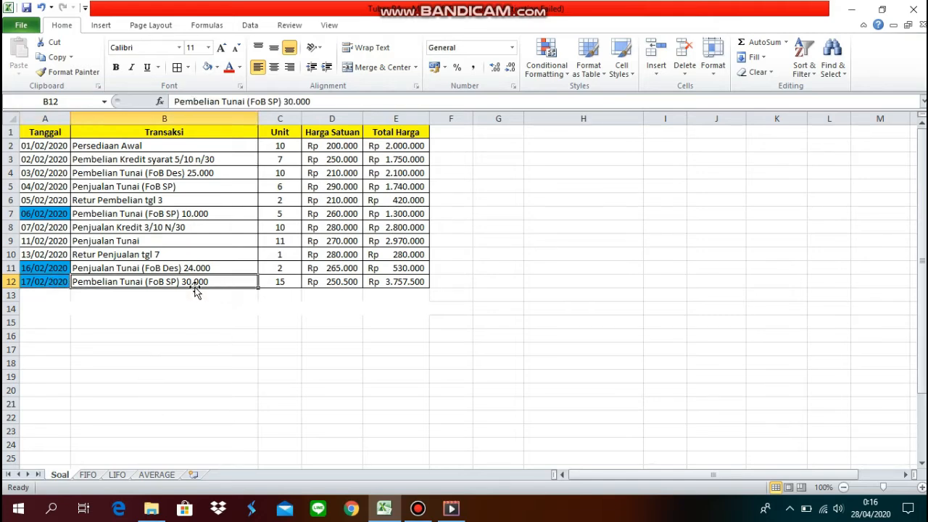
left_click(280, 282)
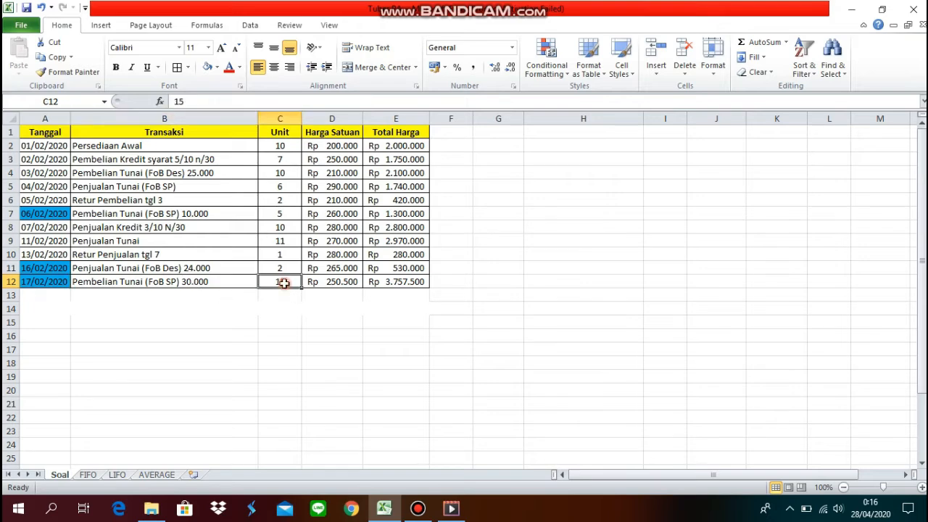
left_click(321, 284)
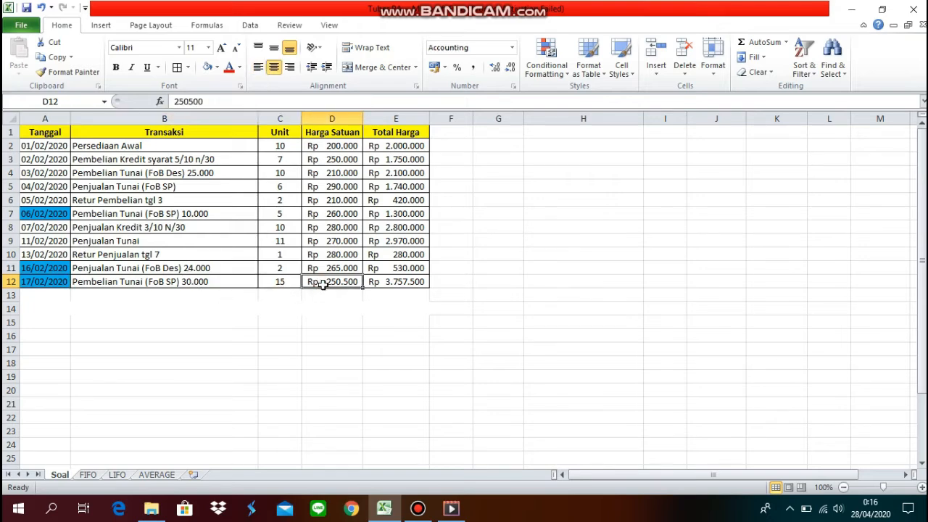
left_click(391, 283)
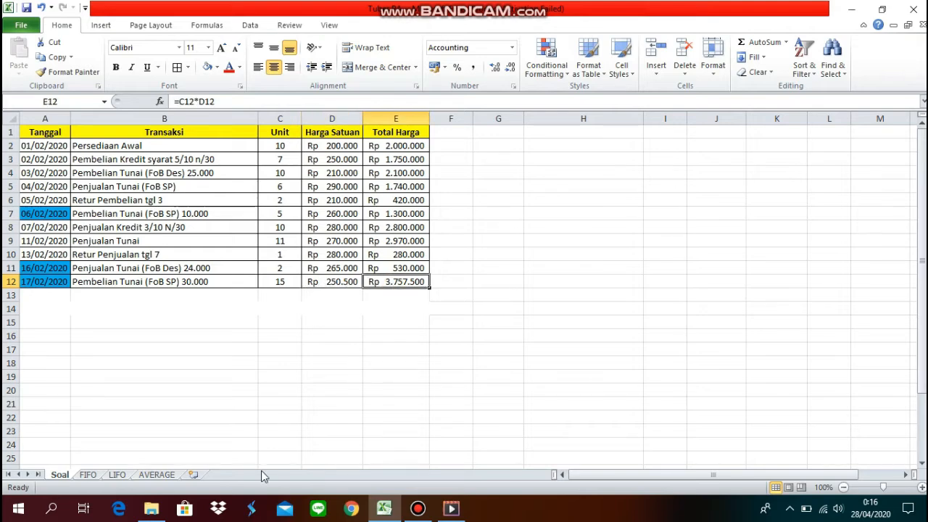
left_click(88, 475)
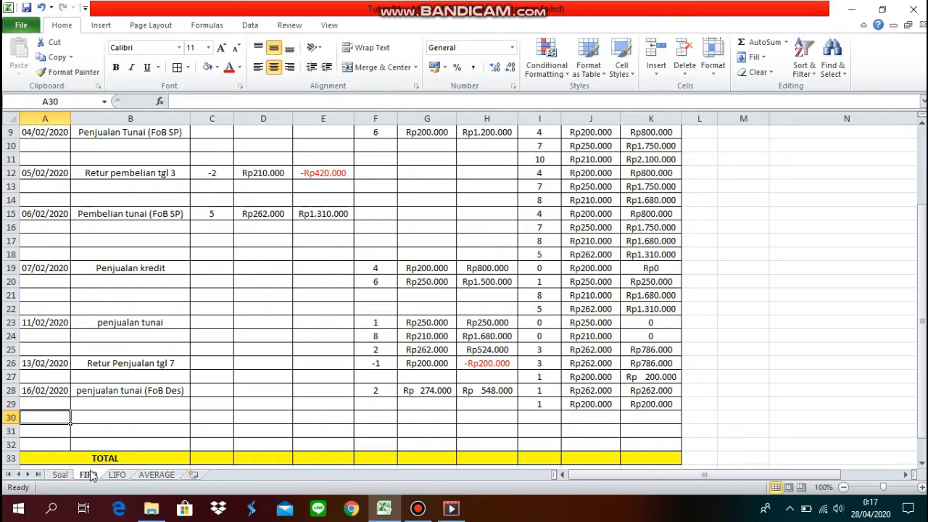
type("17")
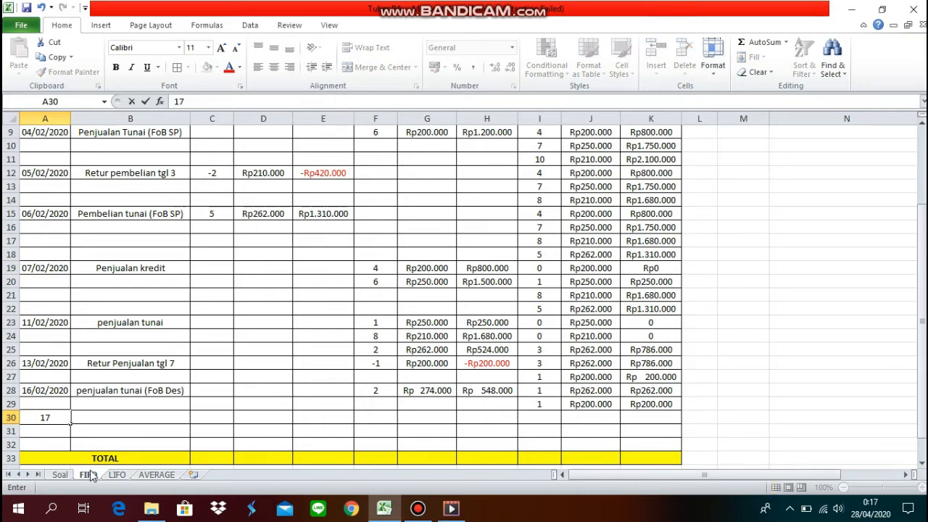
type("/02/2")
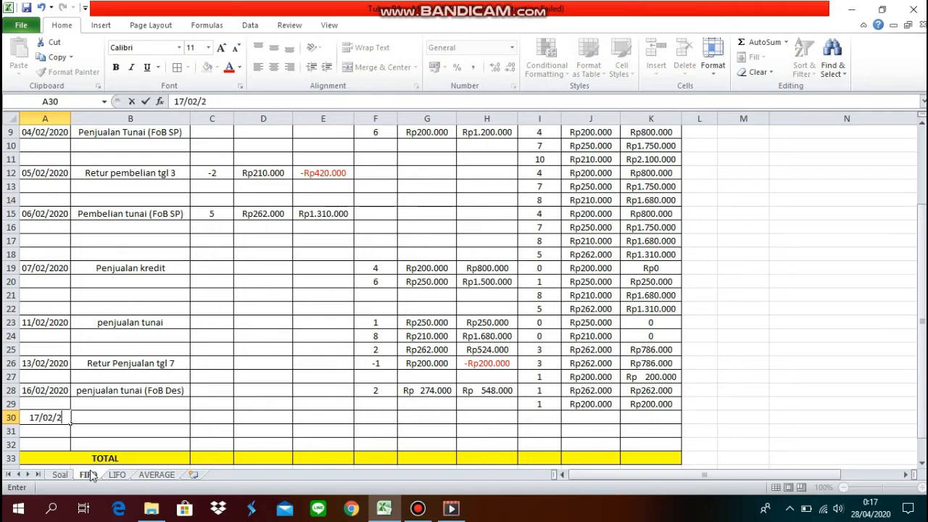
type("020")
key("Return")
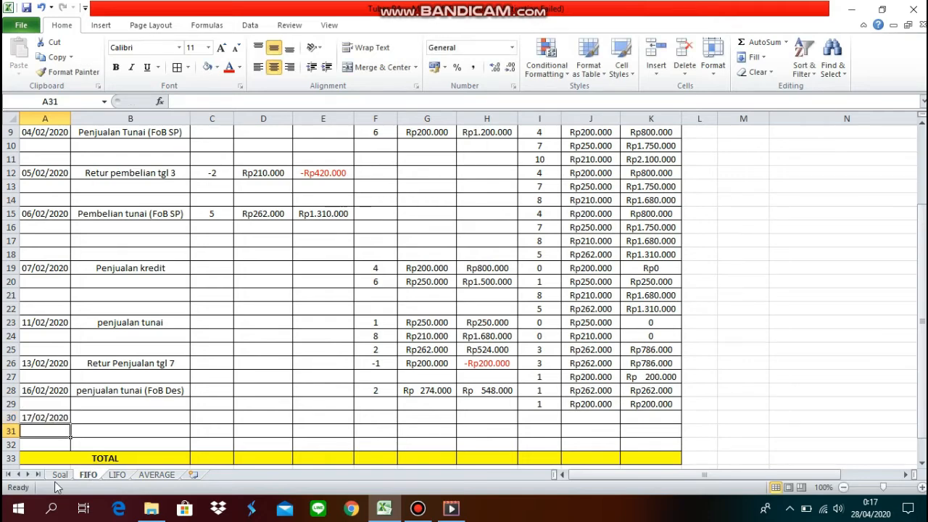
Enter the description "pembelian tunai (FoB SP)" in B30 and the purchased quantity 15 in C30.
left_click(111, 417)
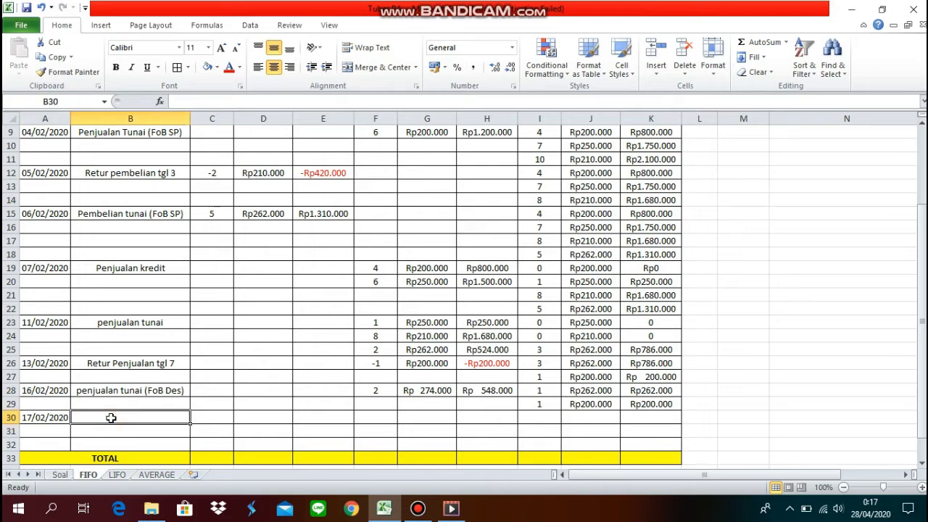
type("pem")
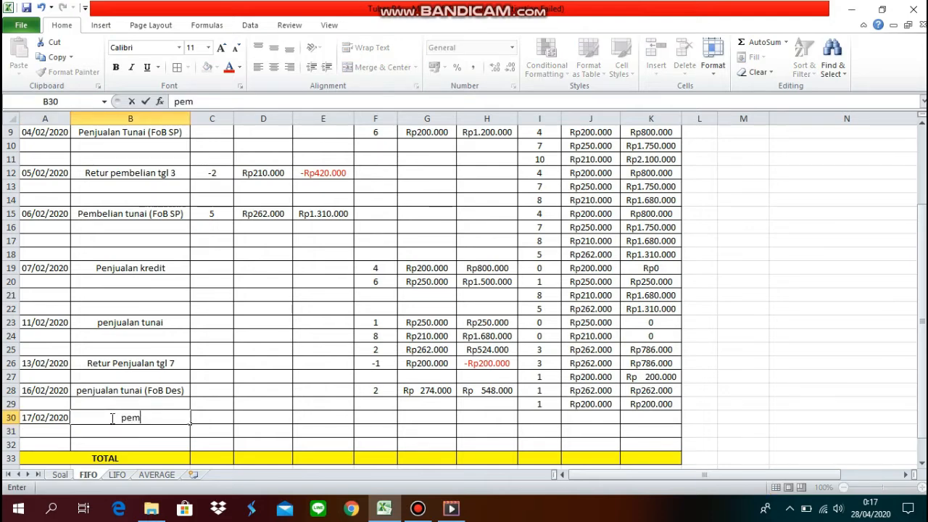
type("belian tunai")
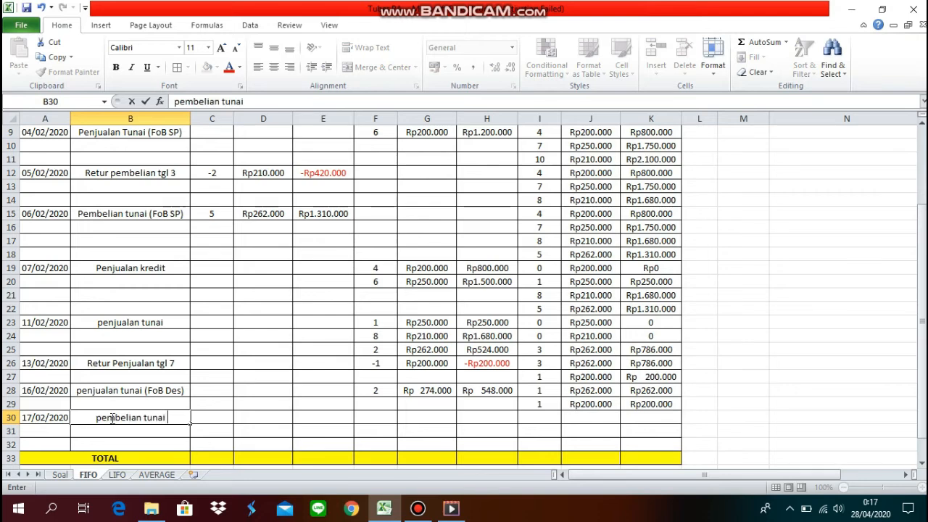
type(" (F")
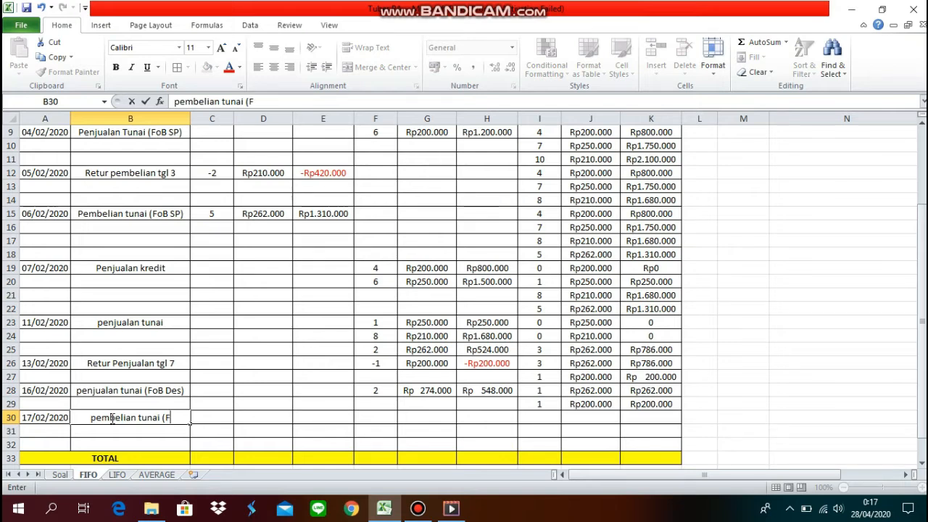
type("oB")
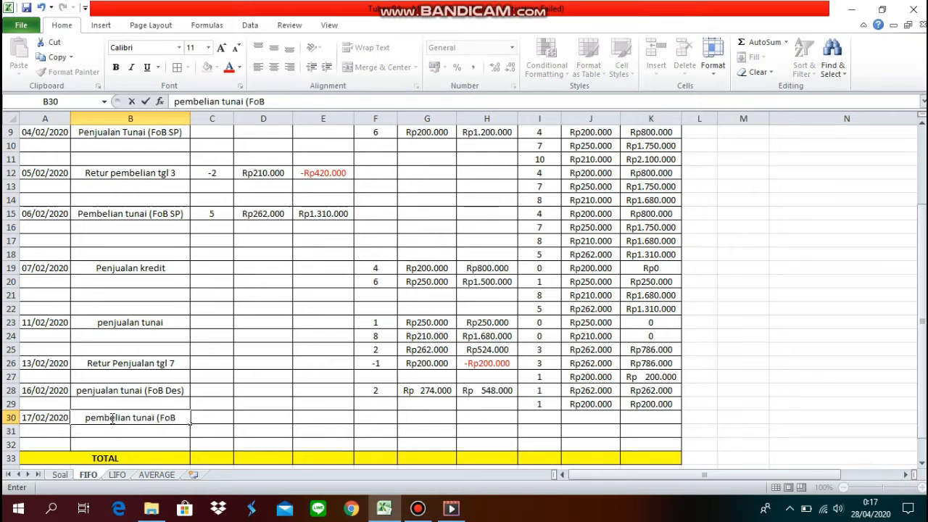
type(" SP")
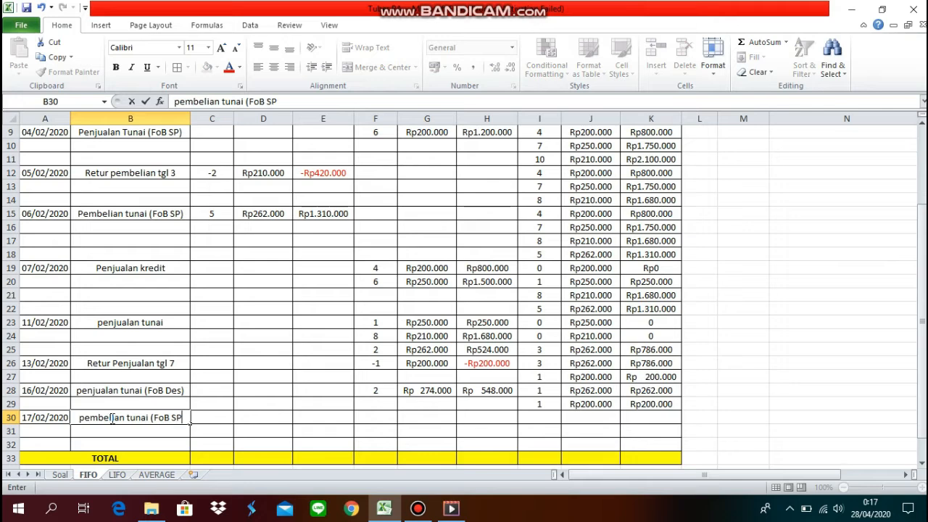
type(")")
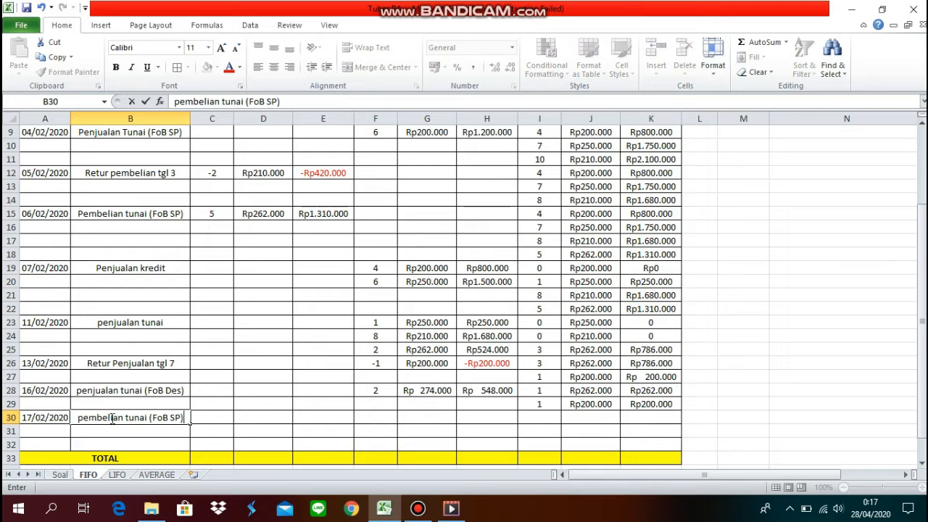
left_click(223, 416)
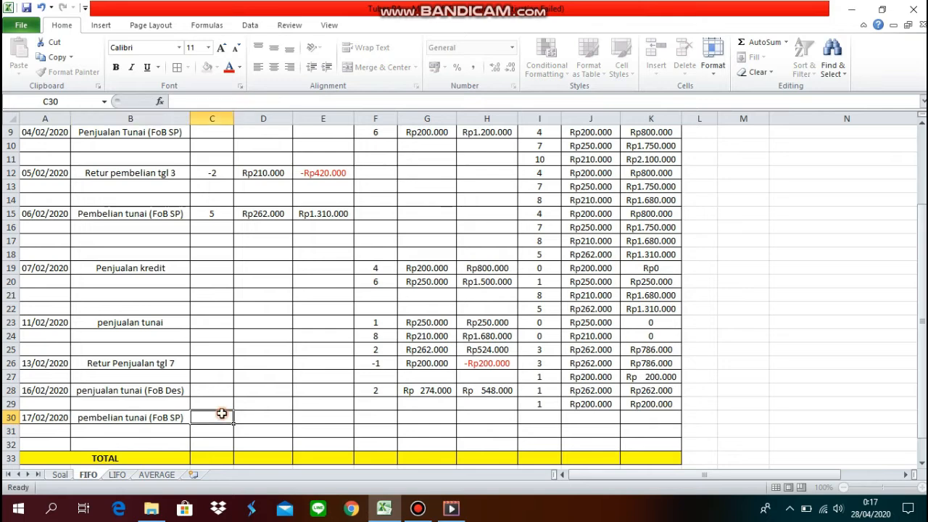
type("15")
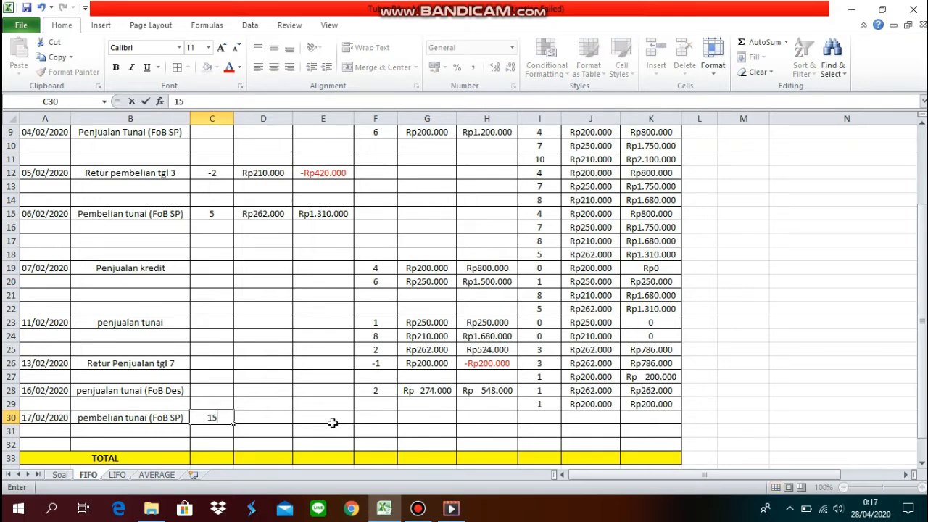
Calculate the purchase's unit price including freight in D30 with the formula =250500+(30000/15).
left_click(279, 415)
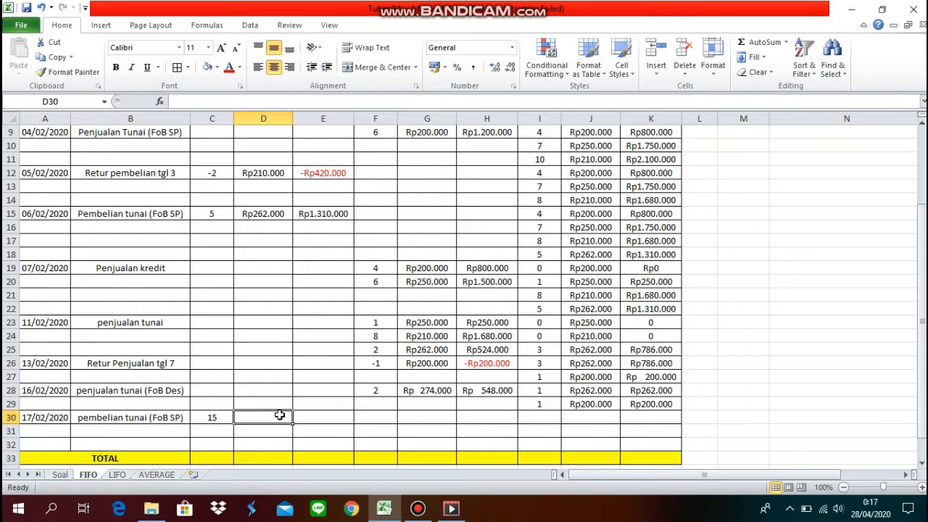
type("=")
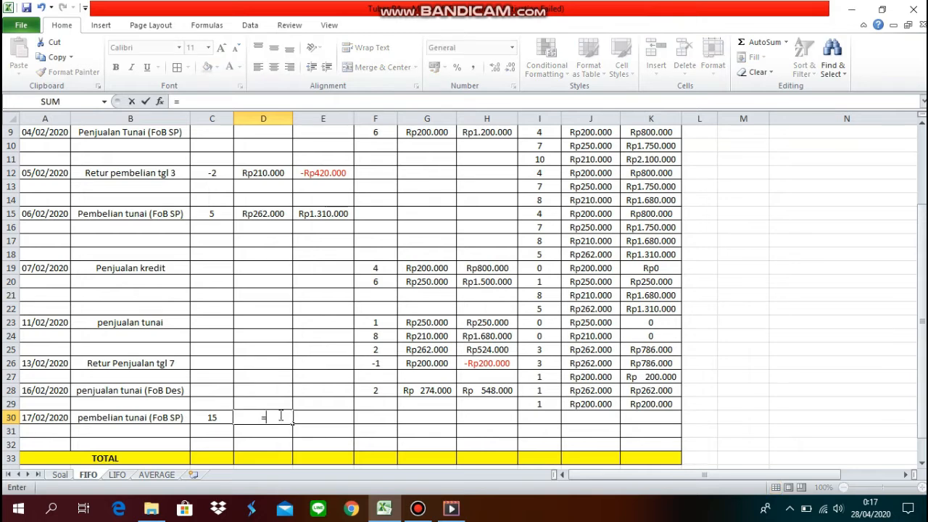
type("250")
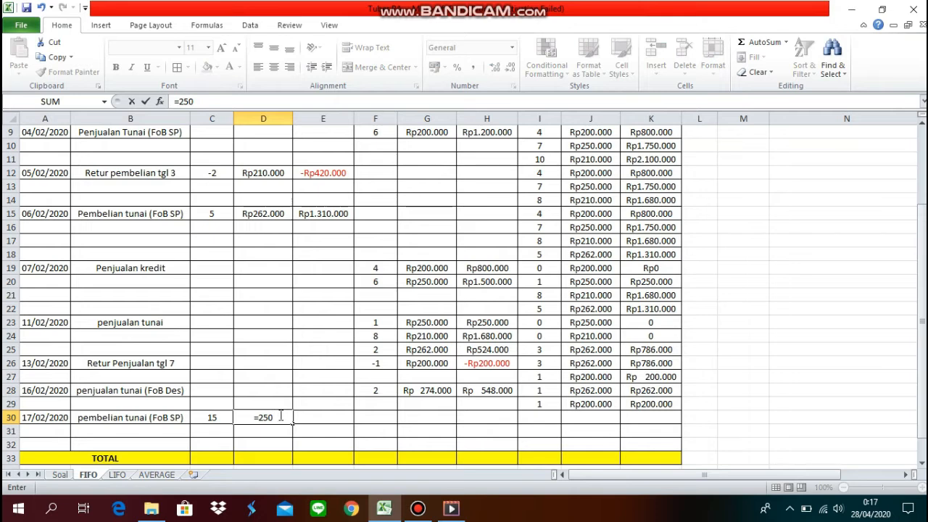
type("500+(")
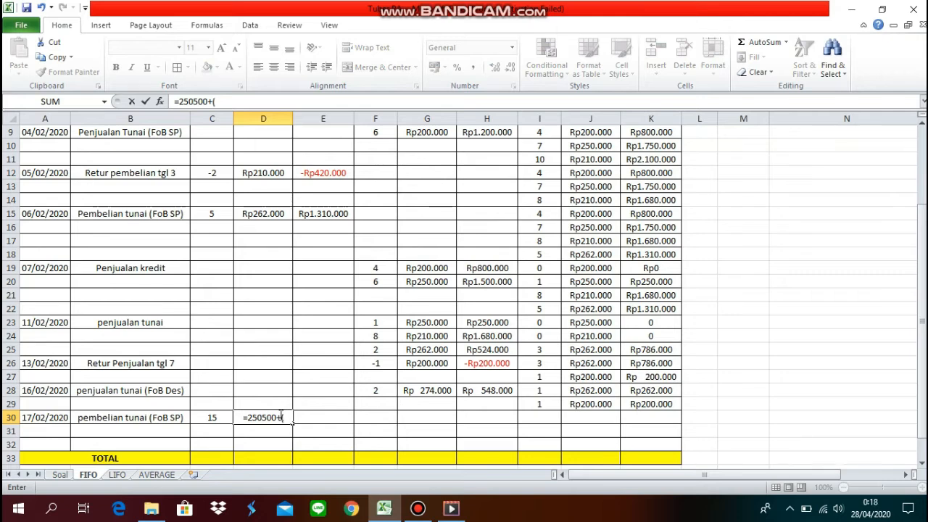
type("300")
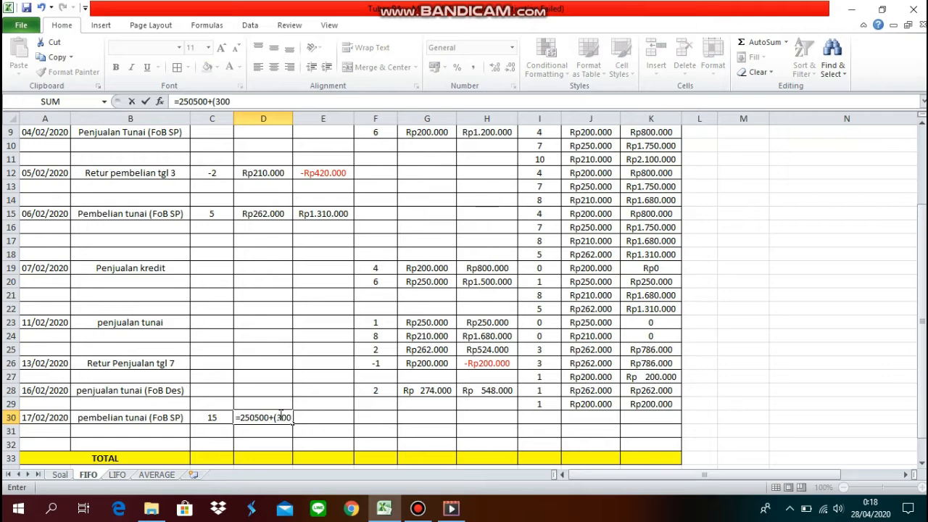
type("00")
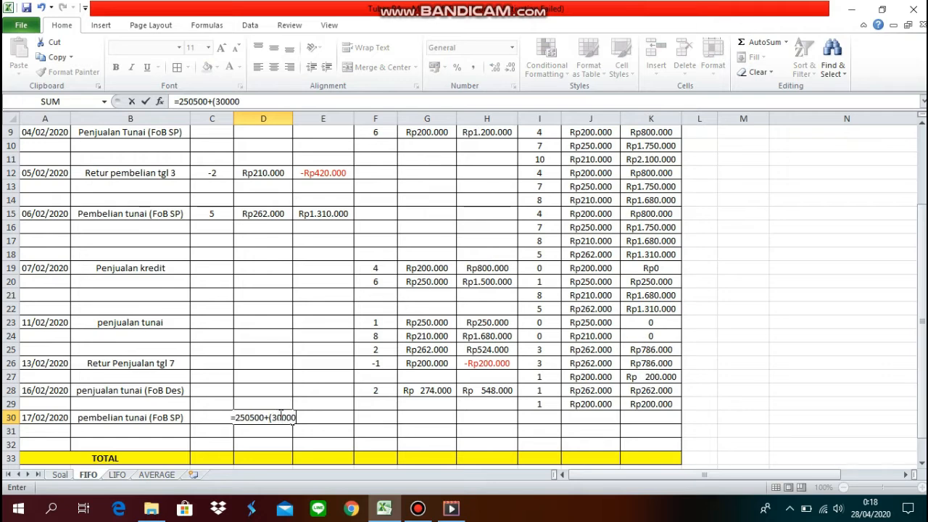
type("*")
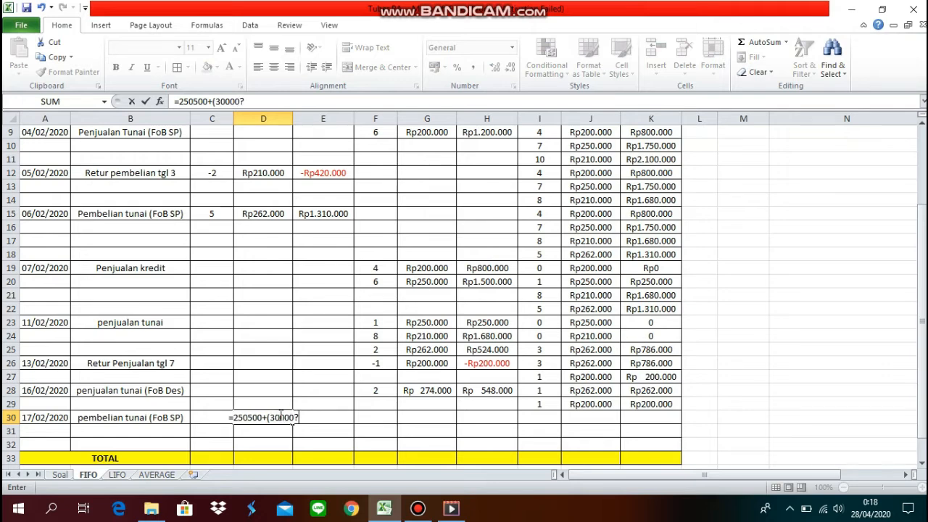
key("BackSpace")
type("/1")
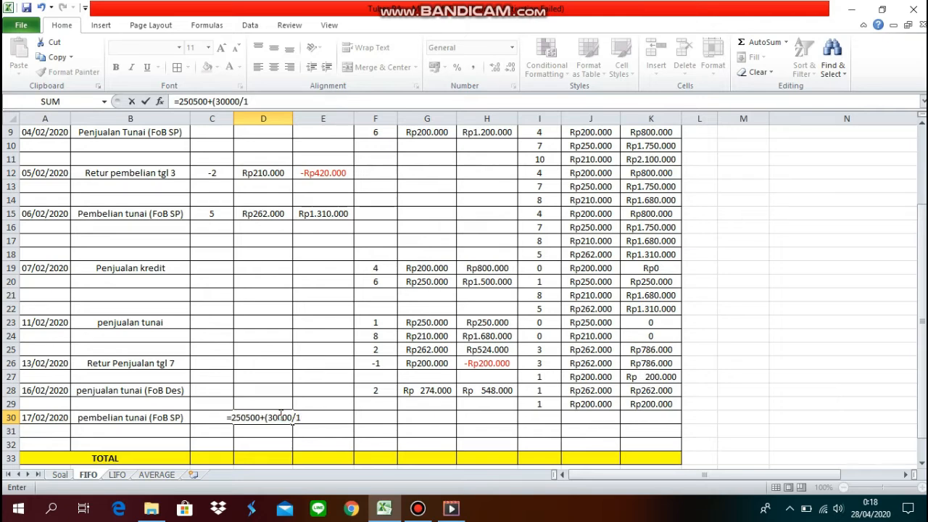
type("5)(")
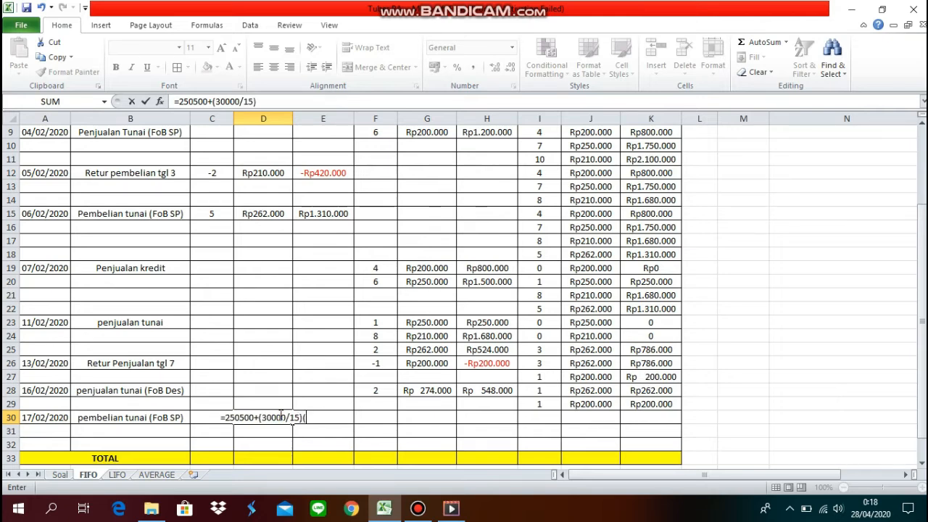
key("BackSpace")
key("Return")
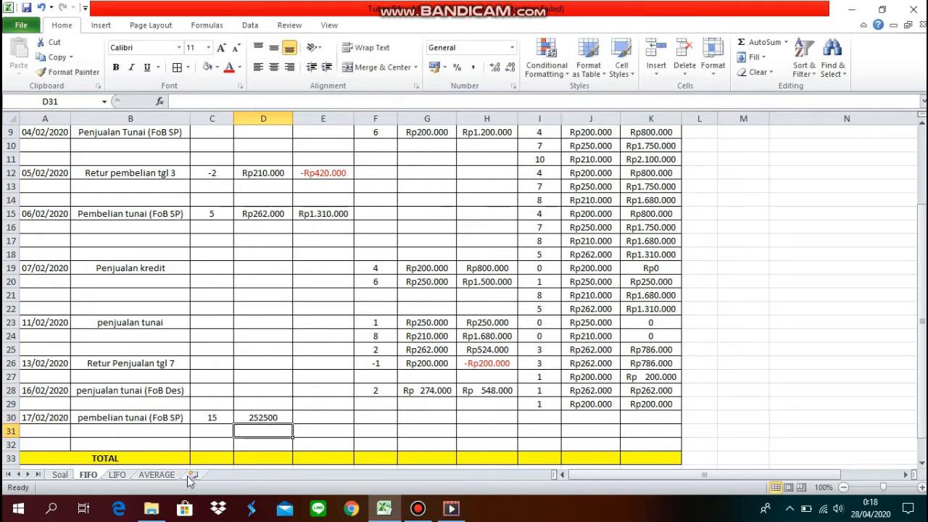
Calculate the 17/02/2020 purchase total in E30 with the formula =D30*C30.
left_click(313, 419)
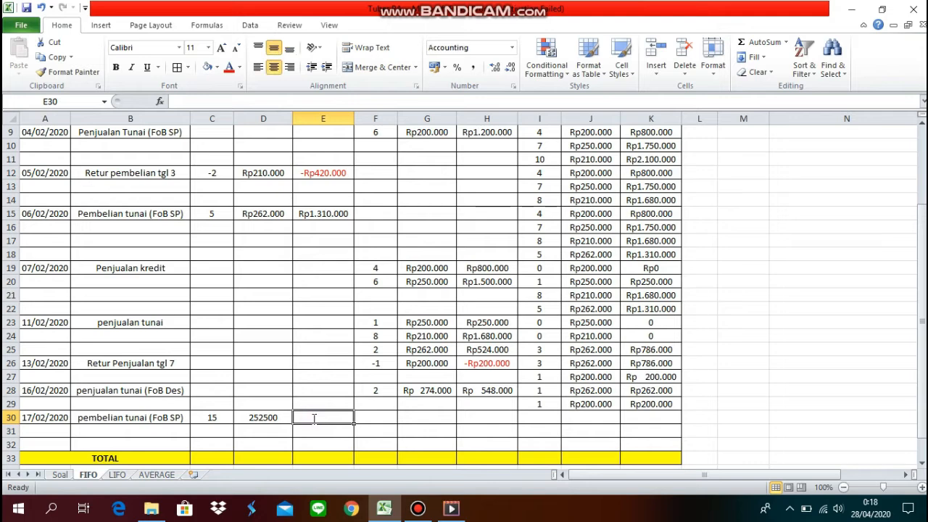
type("=")
left_click(281, 418)
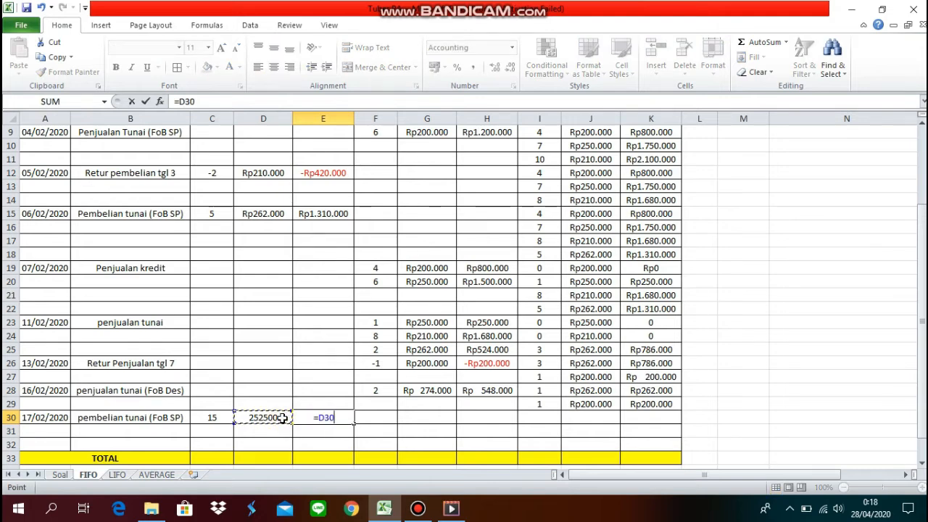
type("*")
left_click(215, 418)
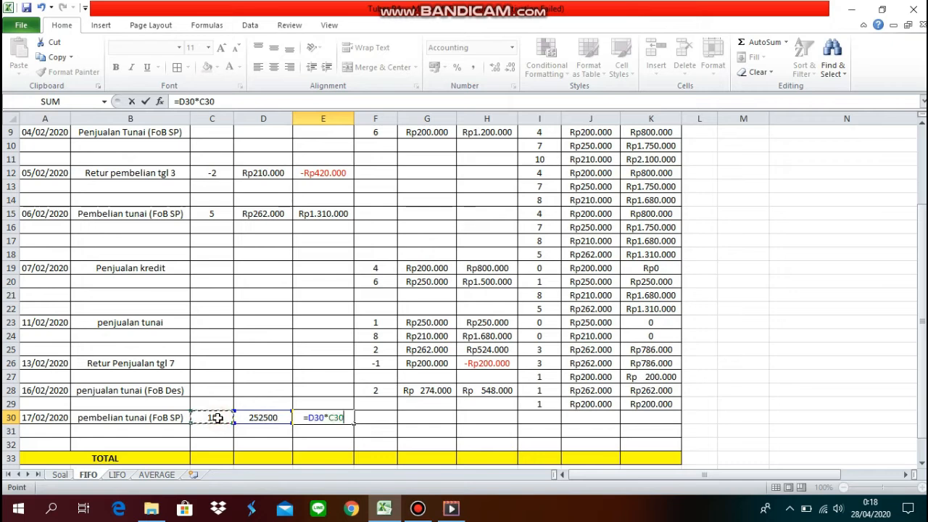
key("Return")
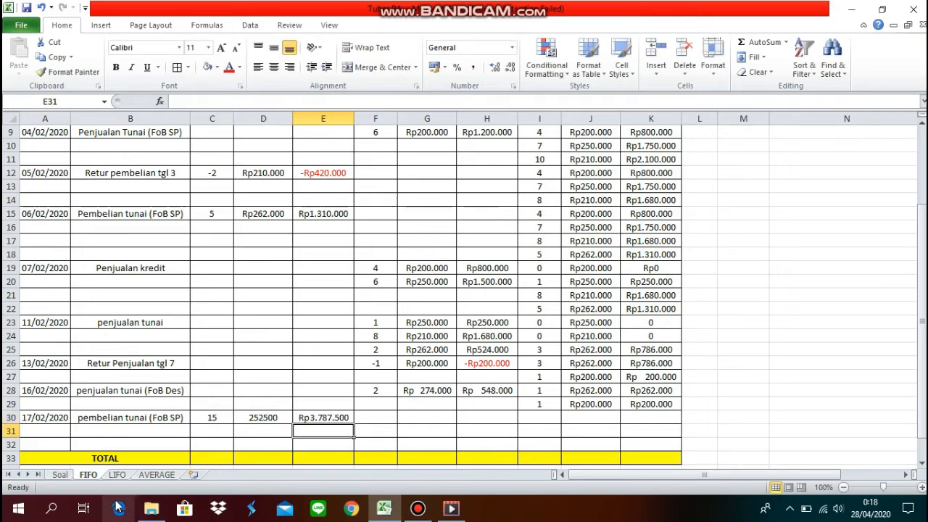
Check the 17/02/2020 purchase's unit price on the Soal sheet and examine its entry and balance layers in rows 30 to 32 of the FIFO sheet.
left_click(70, 473)
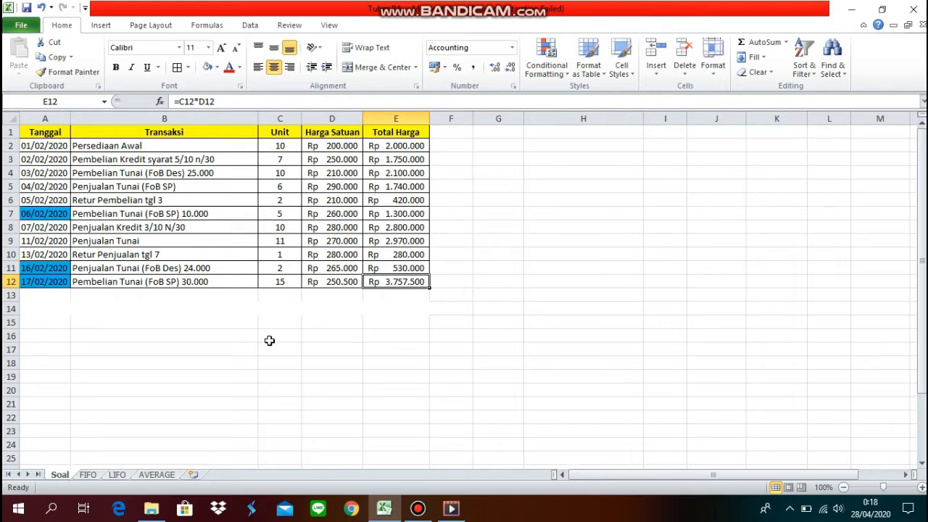
left_click(326, 287)
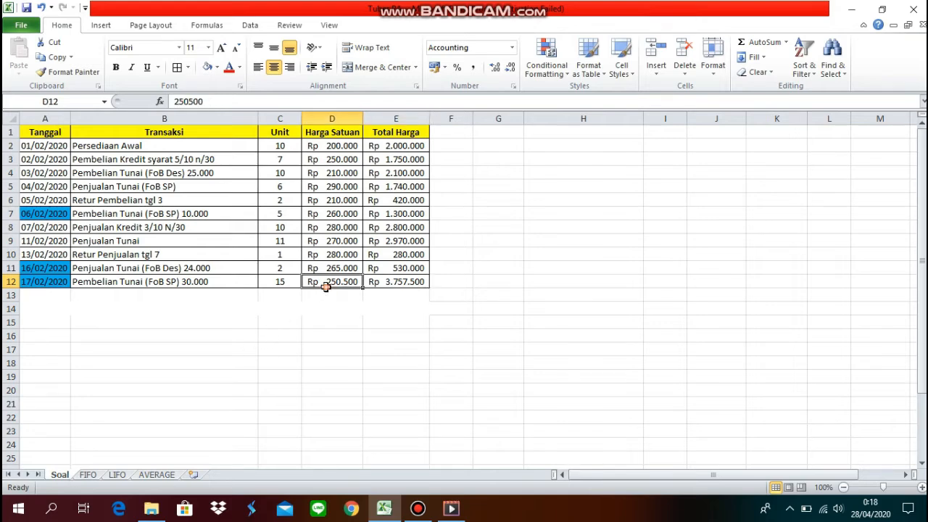
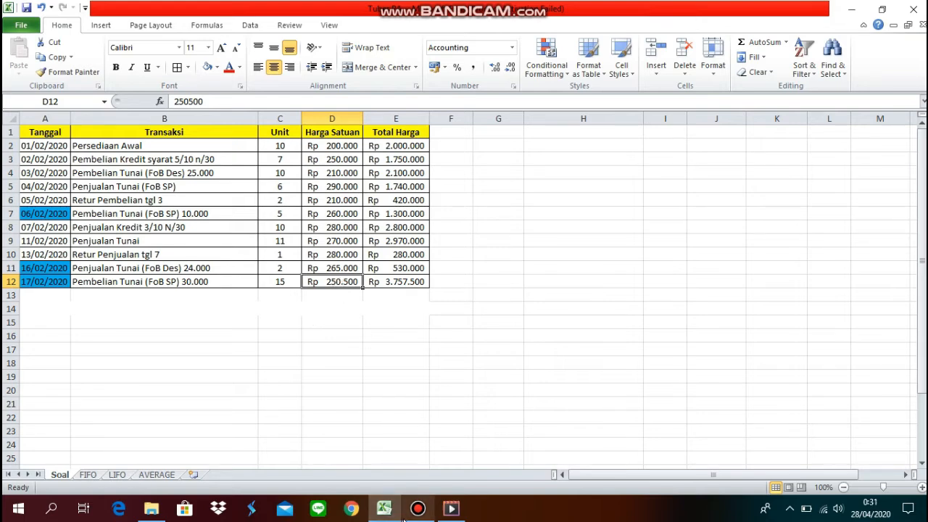
left_click(88, 475)
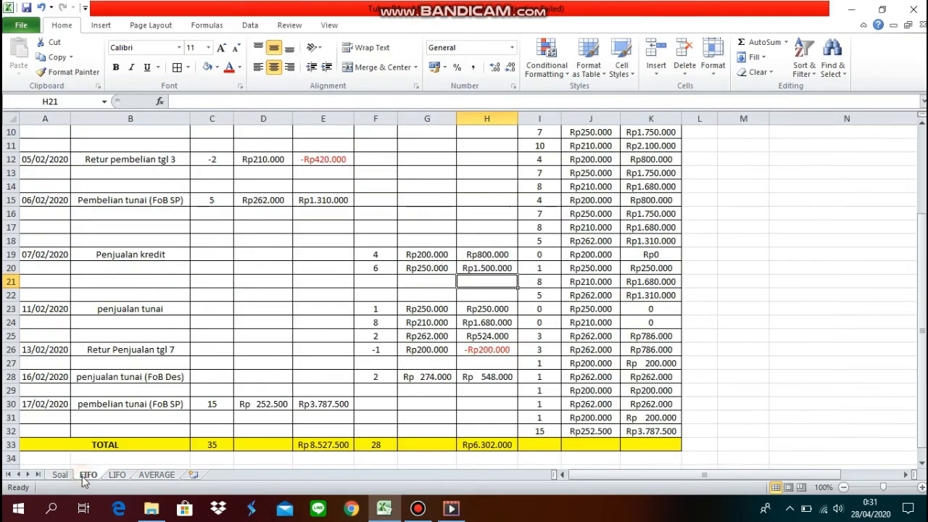
left_click(282, 405)
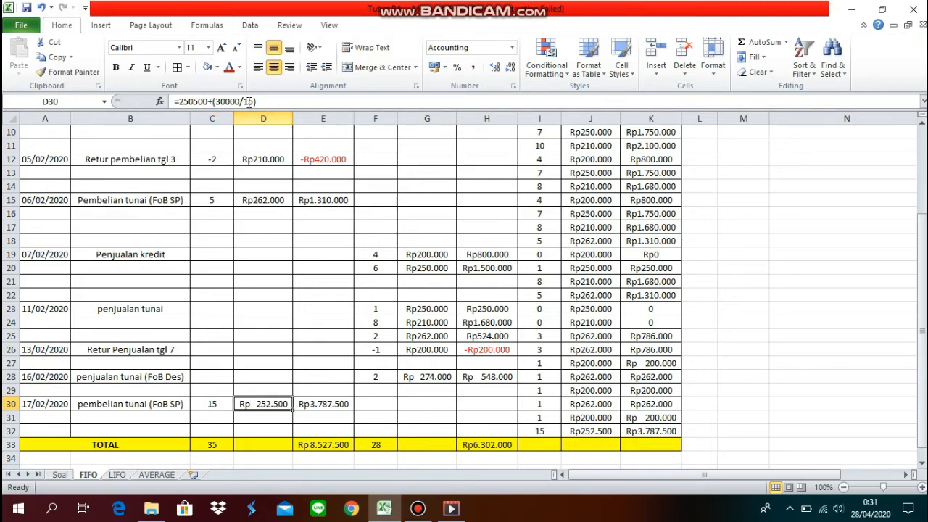
left_click(204, 406)
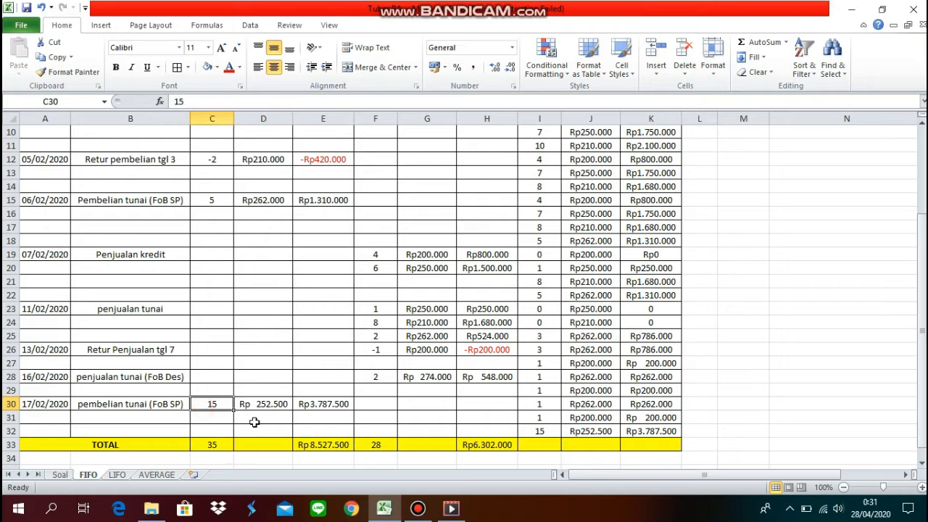
left_click(303, 410)
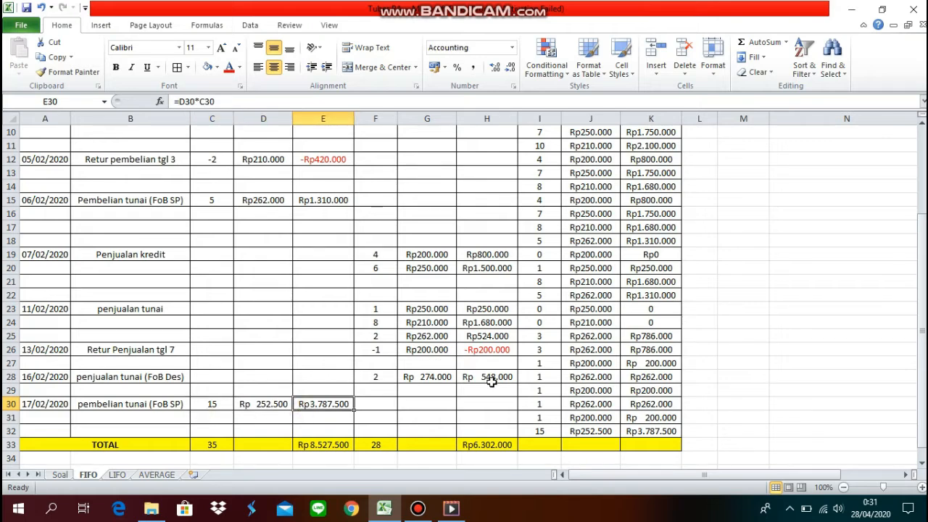
left_click(537, 408)
left_click(578, 407)
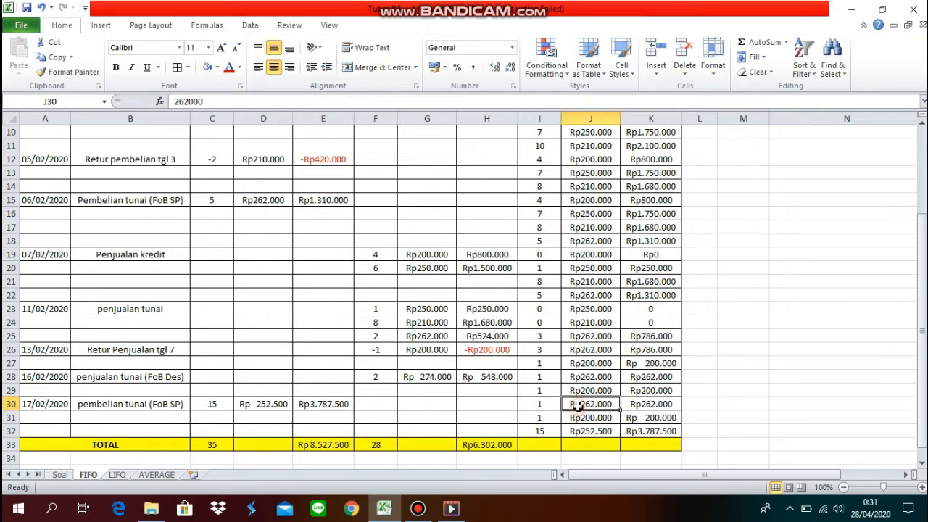
left_click(627, 416)
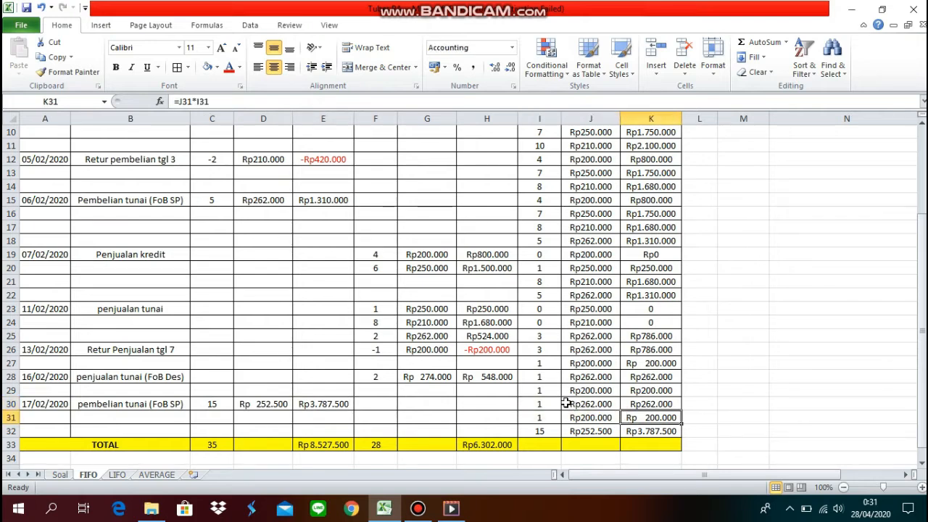
Delete the 17/02/2020 balance cells I30:K32 with cells shifted up, and apply all borders to that range.
left_click_drag(553, 401, 627, 427)
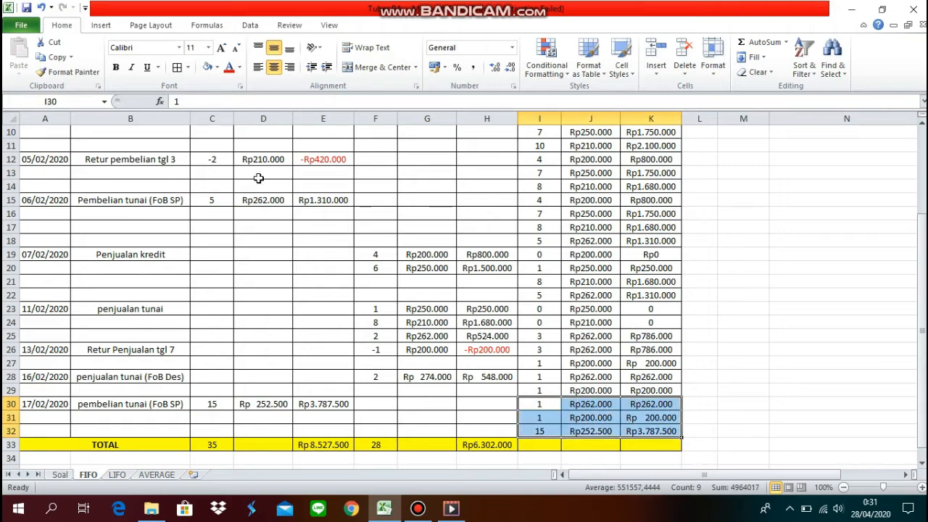
right_click(543, 407)
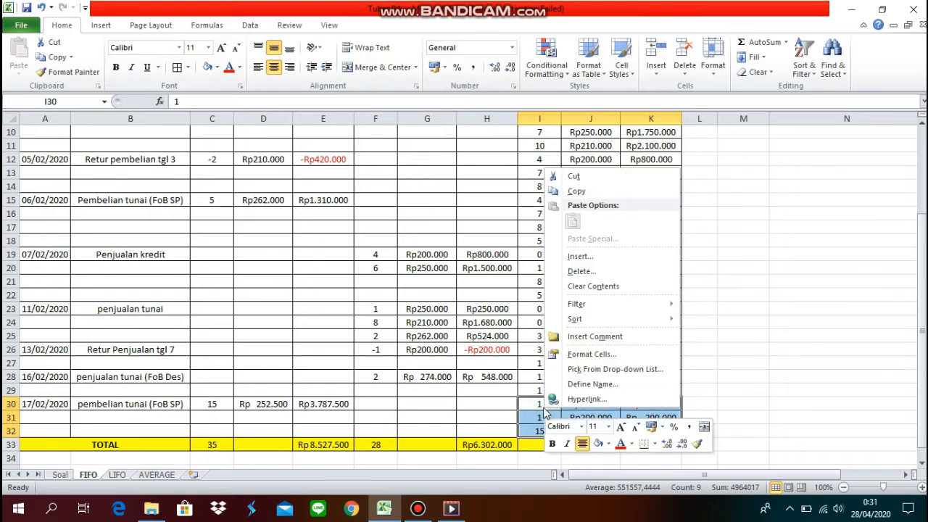
left_click(576, 272)
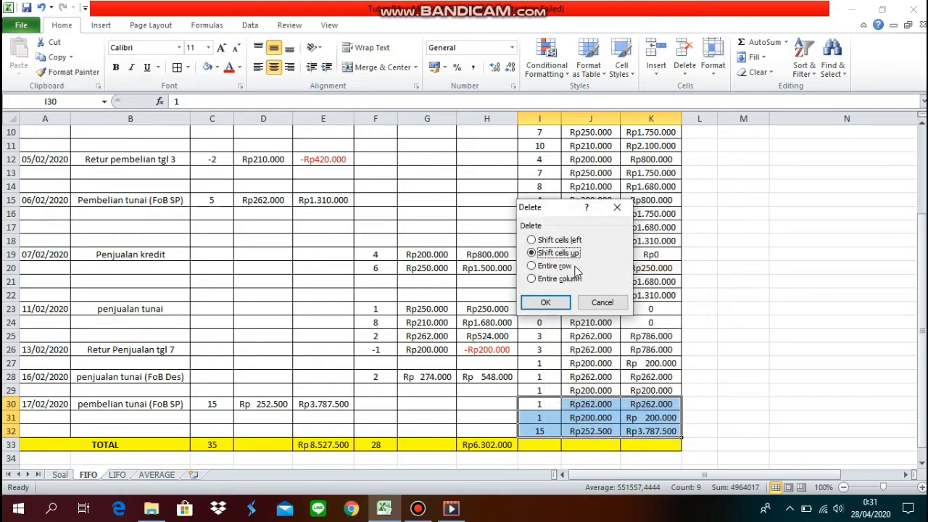
left_click(554, 302)
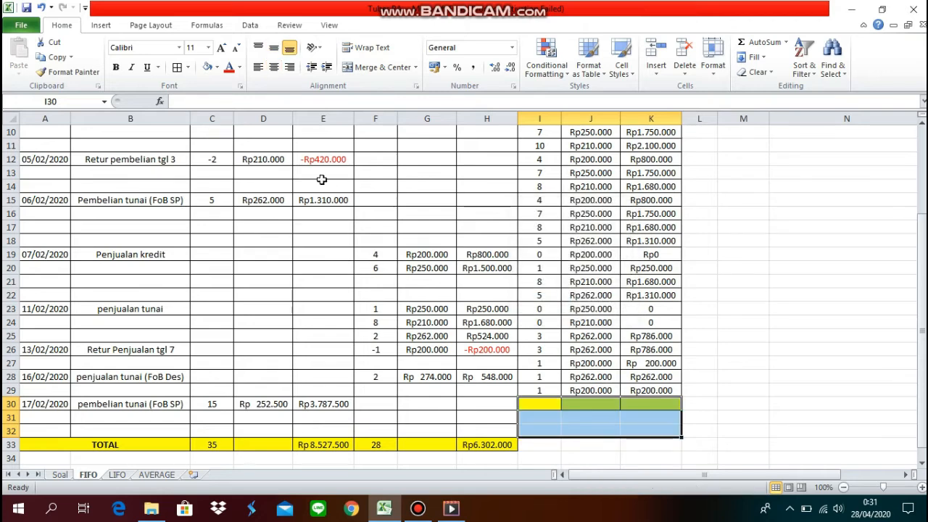
left_click(177, 67)
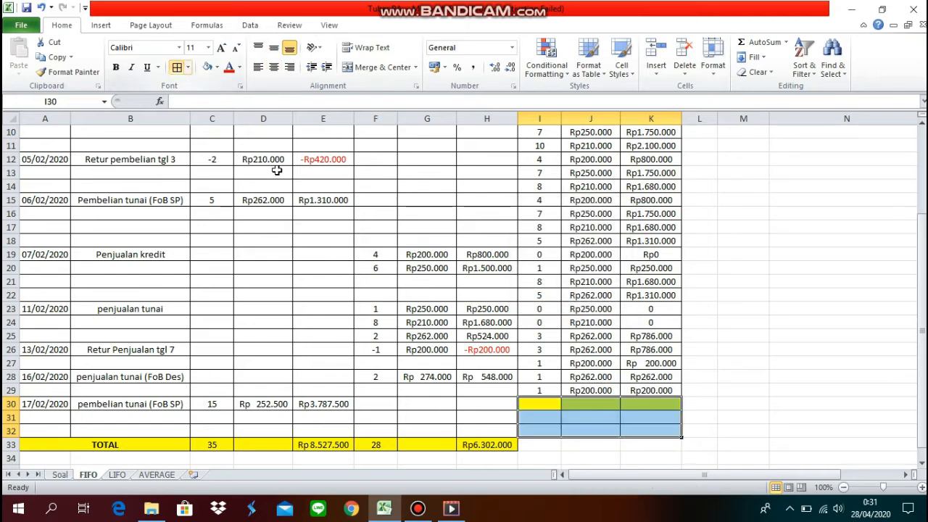
Select the balance cells I33:K33 of the TOTAL row.
left_click(544, 441)
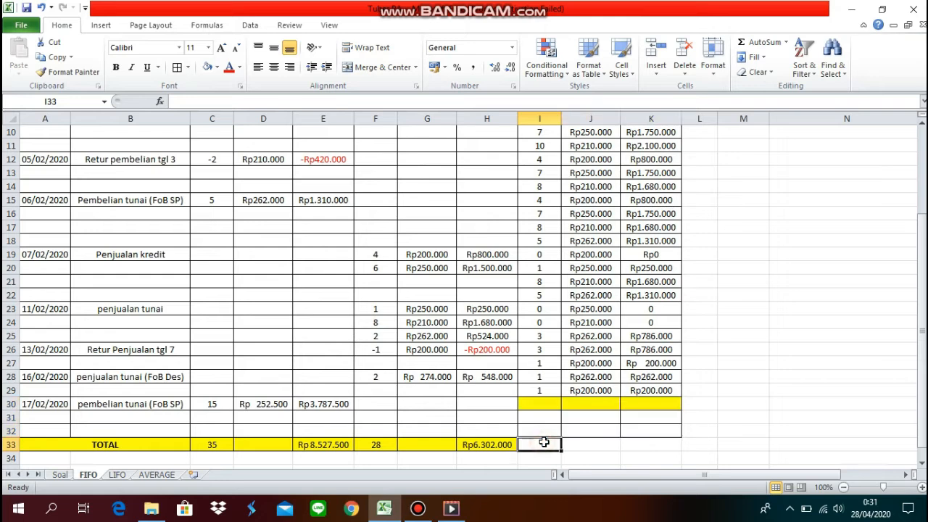
left_click_drag(544, 441, 626, 442)
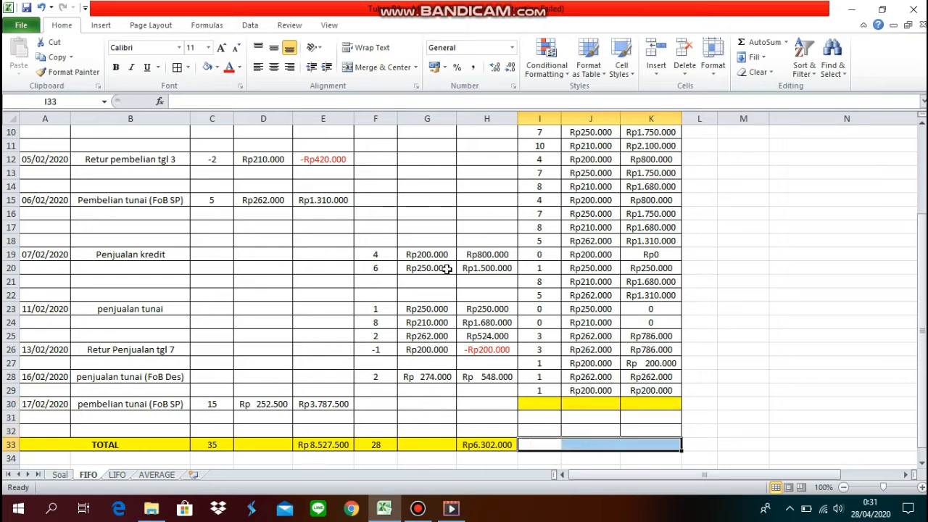
Apply borders and a yellow fill to the empty TOTAL row cells I33:K33.
left_click(177, 67)
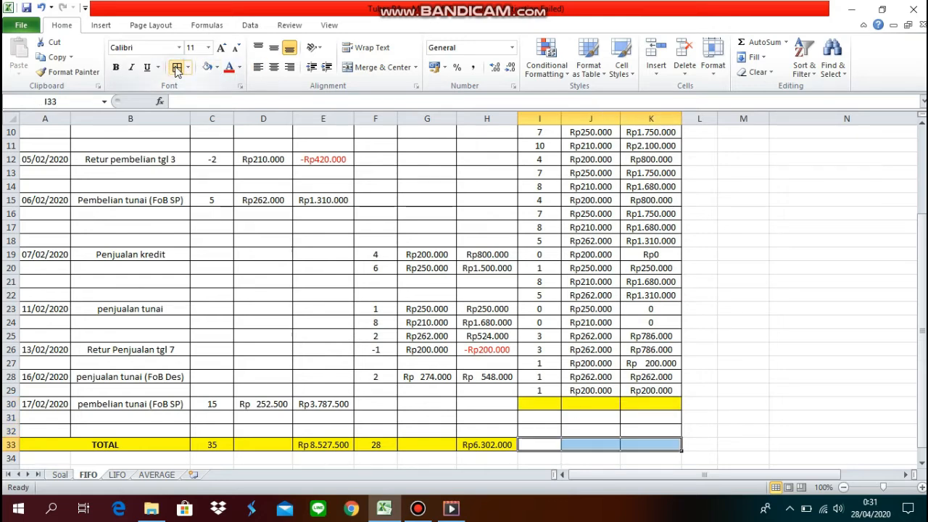
left_click(216, 68)
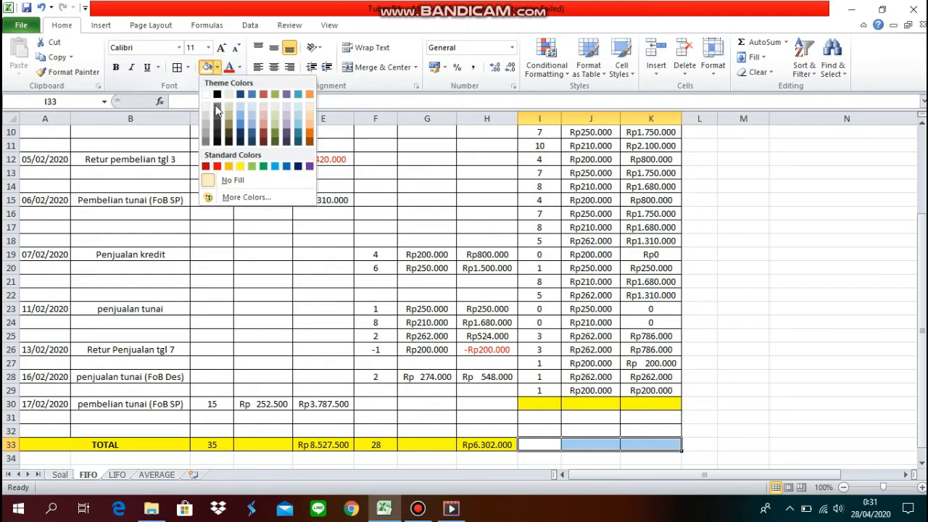
left_click(240, 167)
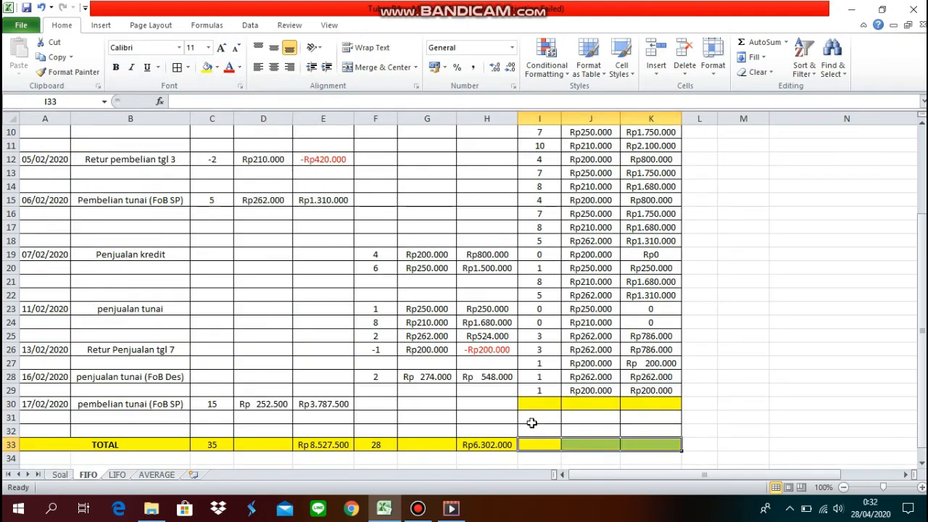
Remove the yellow fill from cells I30:K30 in the 17/02/2020 purchase row.
left_click_drag(530, 409, 647, 403)
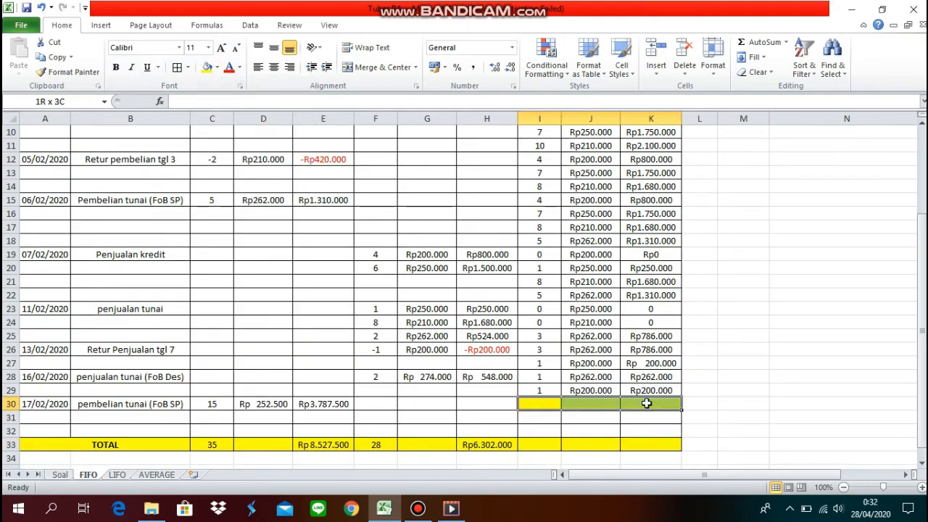
left_click(216, 68)
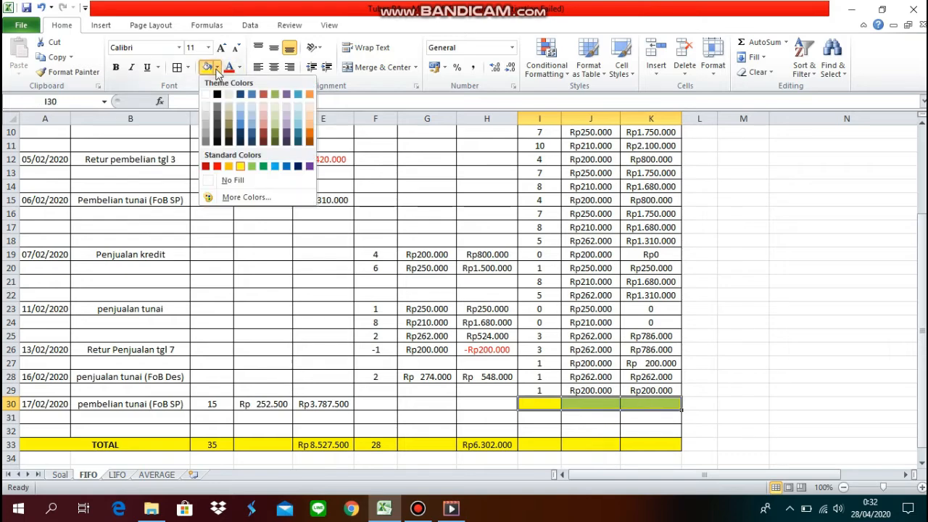
left_click(209, 180)
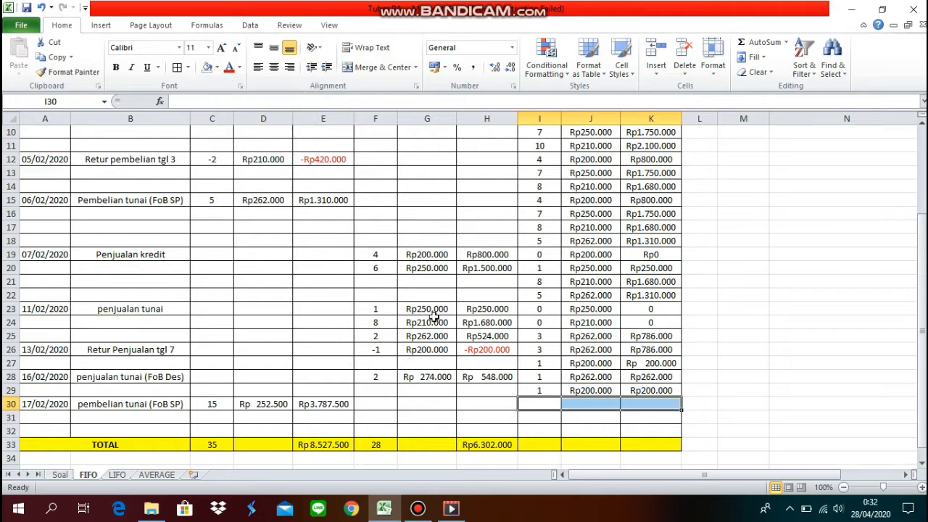
left_click(754, 431)
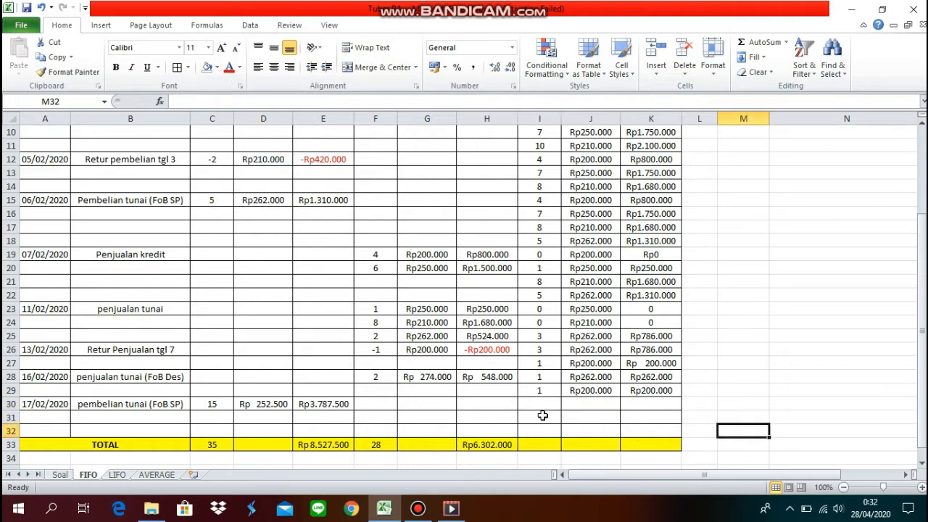
left_click(537, 399)
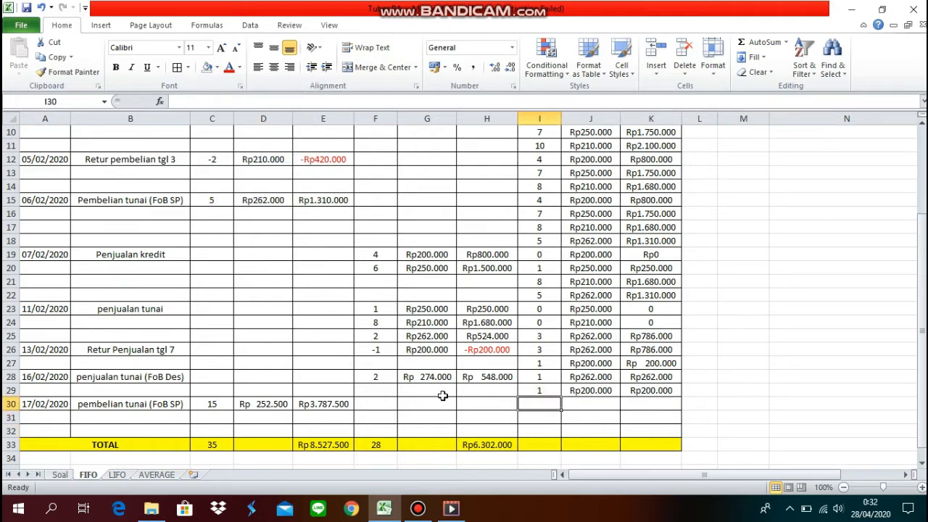
left_click(545, 380)
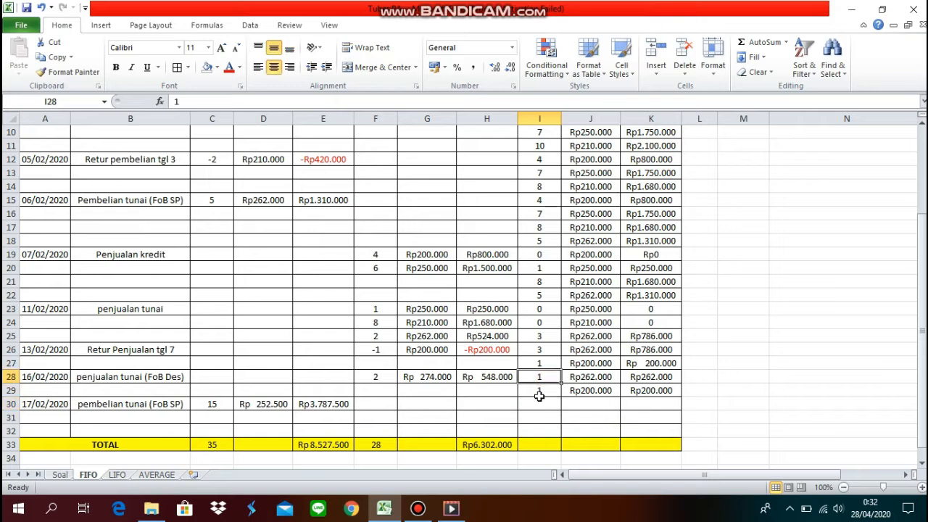
left_click(532, 404)
type("1")
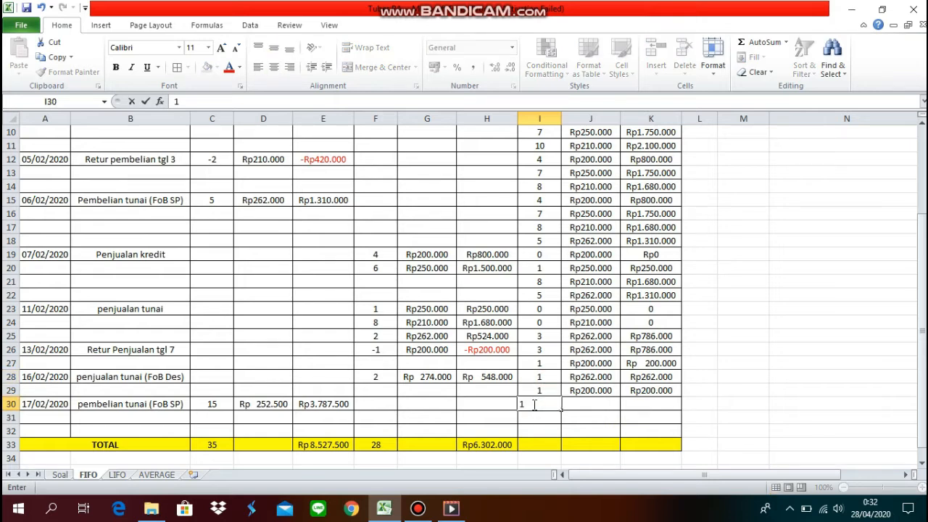
key("Return")
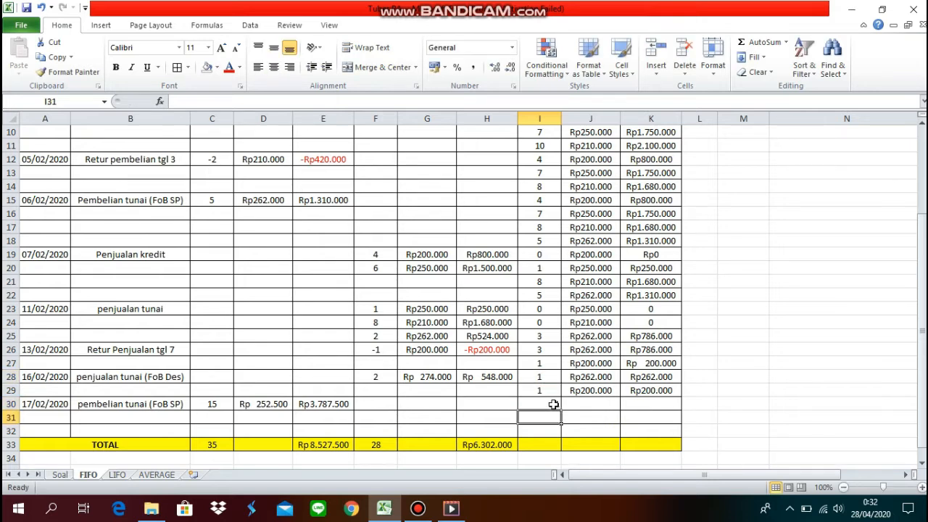
left_click(552, 405)
key("BackSpace")
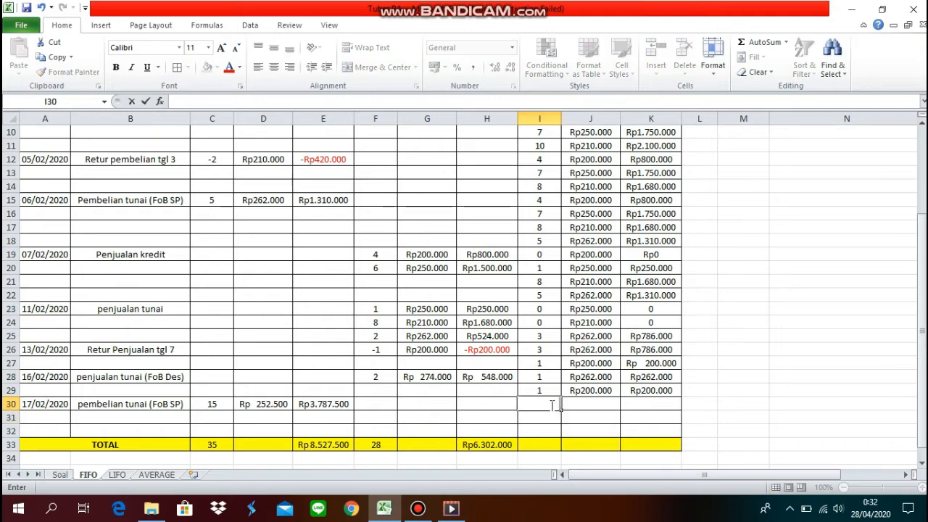
Center the balance cells I30:K32 horizontally and align them to the middle vertically.
left_click(553, 407)
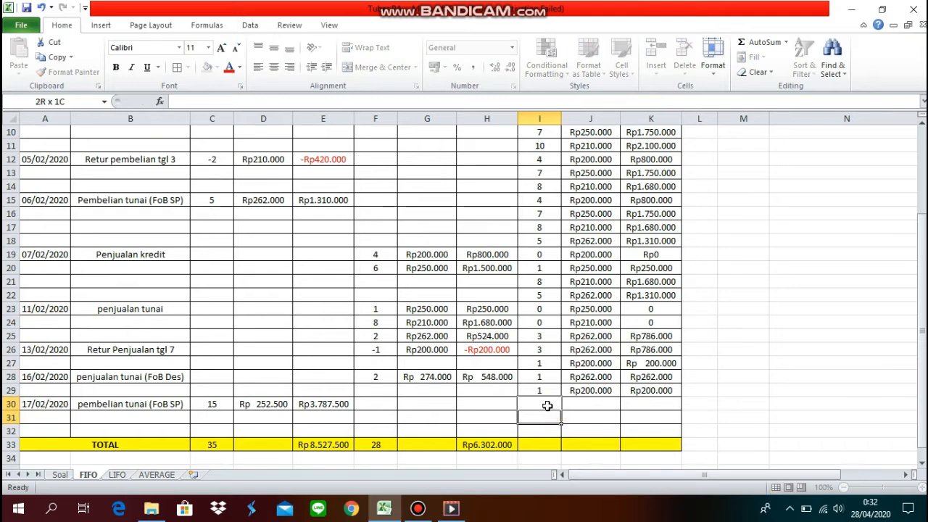
left_click_drag(566, 410, 625, 430)
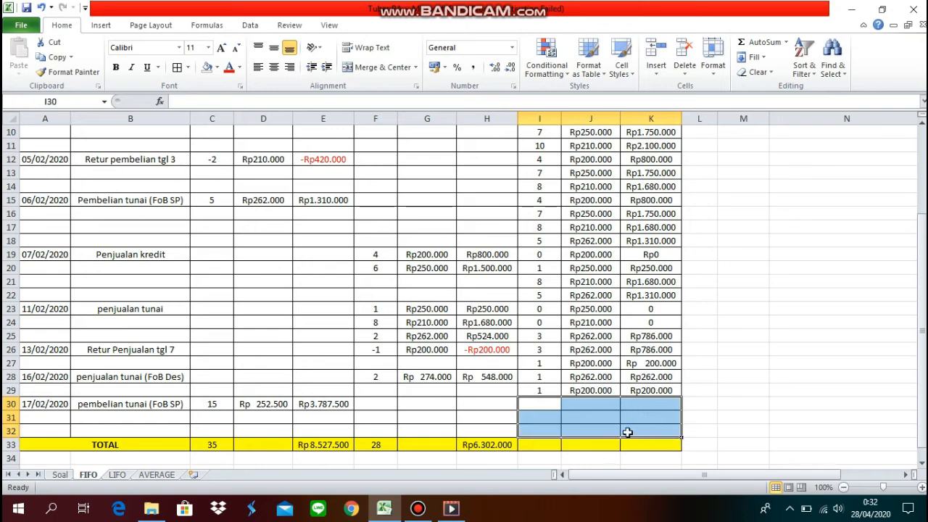
left_click(273, 67)
left_click(274, 48)
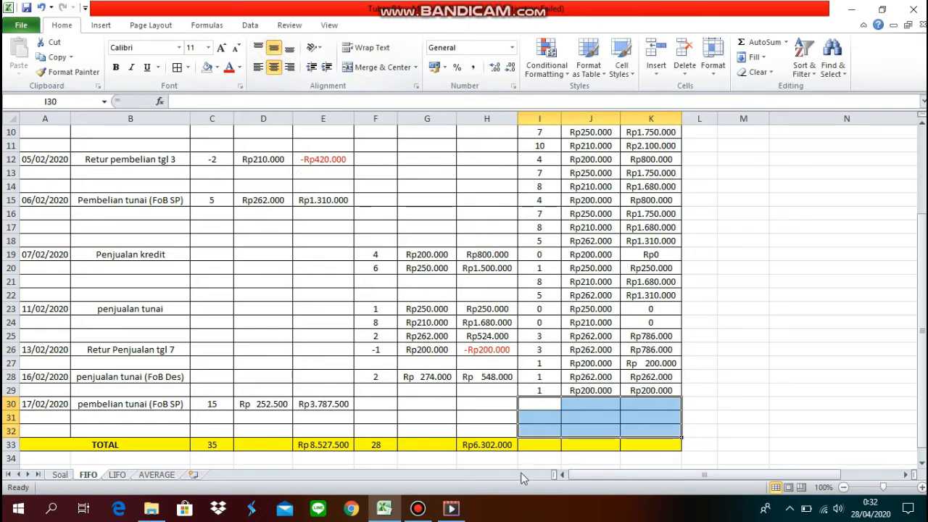
Enter the first balance layer for 17/02/2020: quantity 1 in I30 and unit price Rp262000 in J30.
left_click(527, 409)
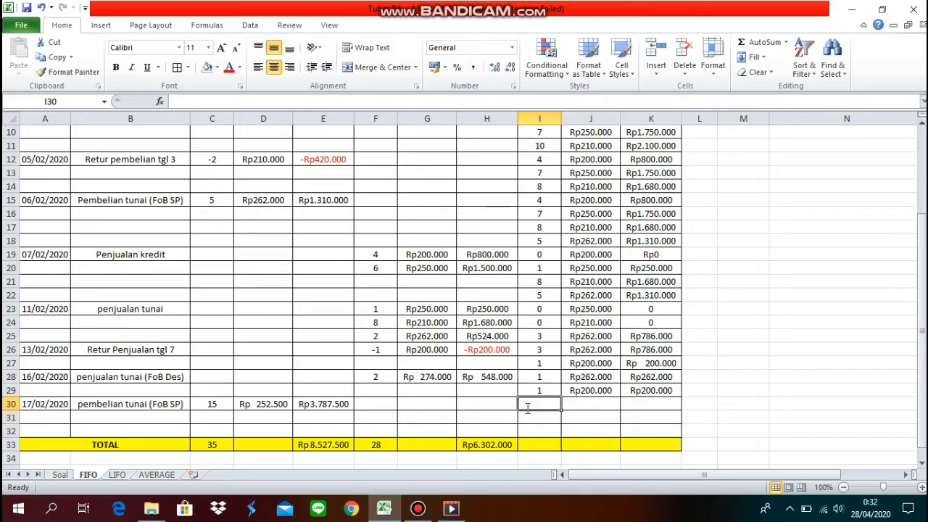
type("1")
left_click(572, 403)
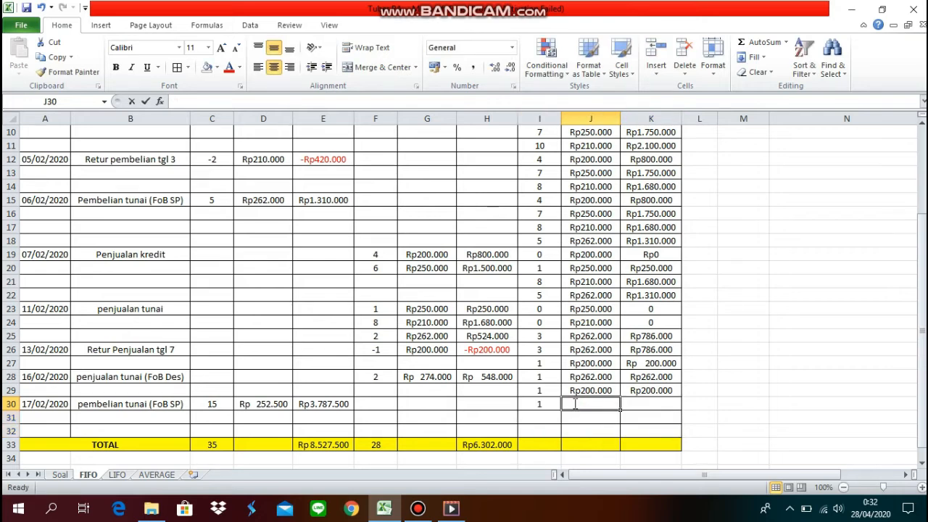
type("=")
key("BackSpace")
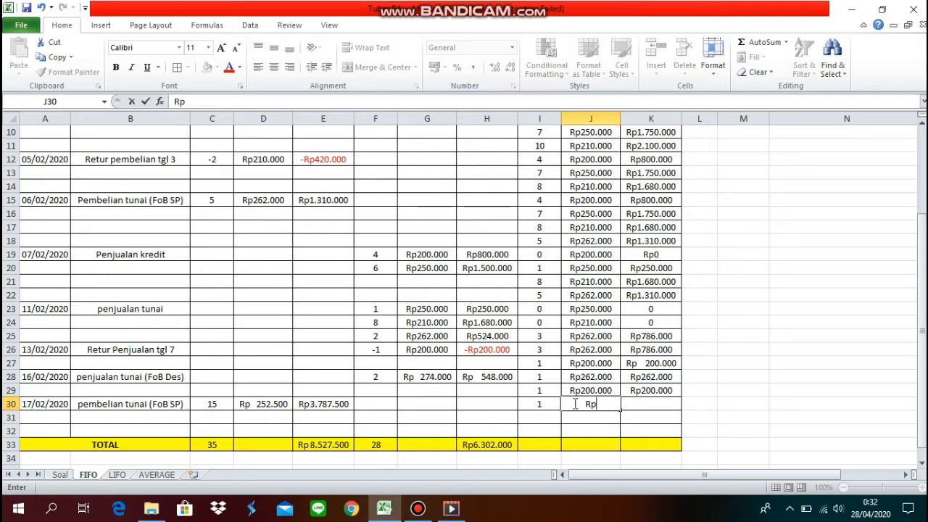
type("Rp262000")
key("Return")
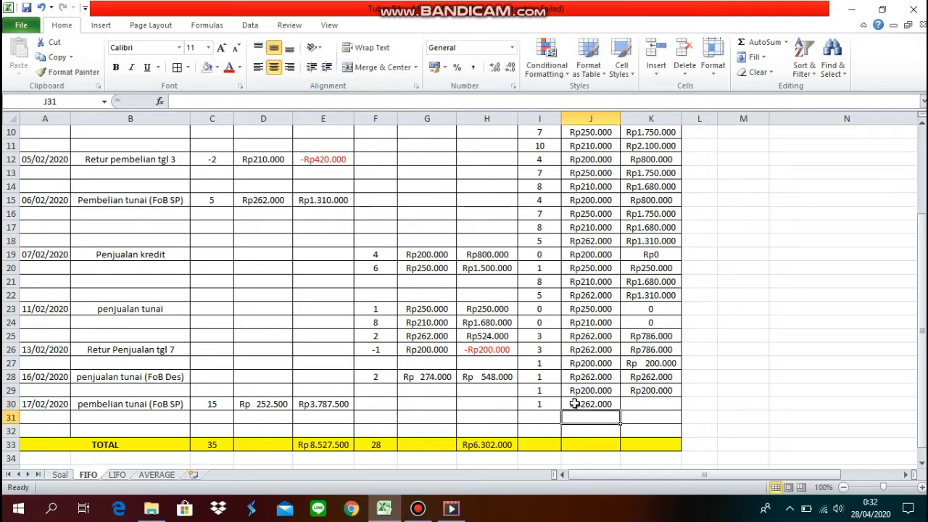
Calculate the first layer's balance total in K30 with the formula =J30*I30.
left_click(632, 404)
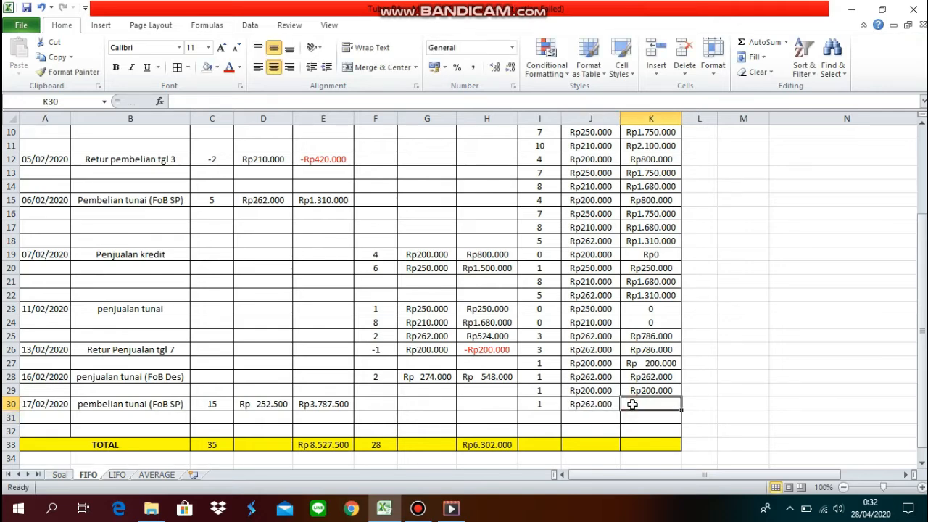
type("=")
left_click(611, 406)
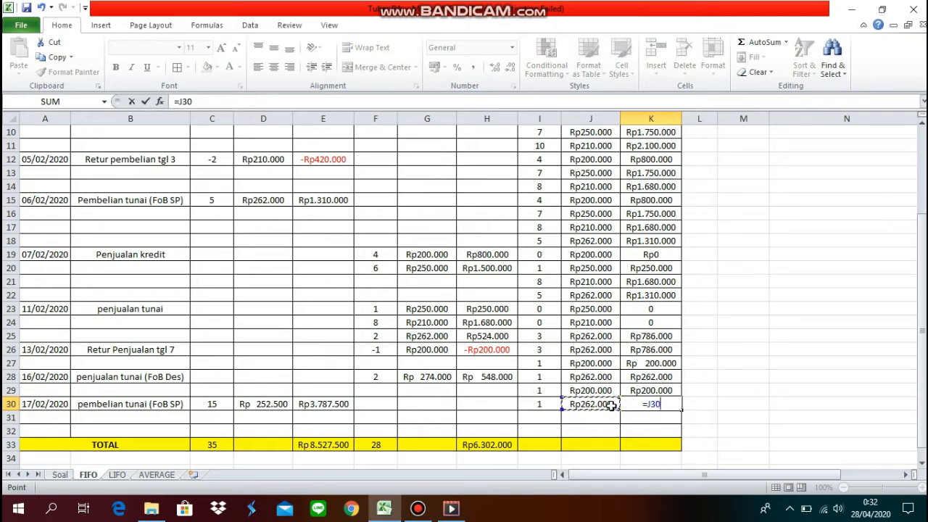
type("*")
left_click(550, 408)
key("Return")
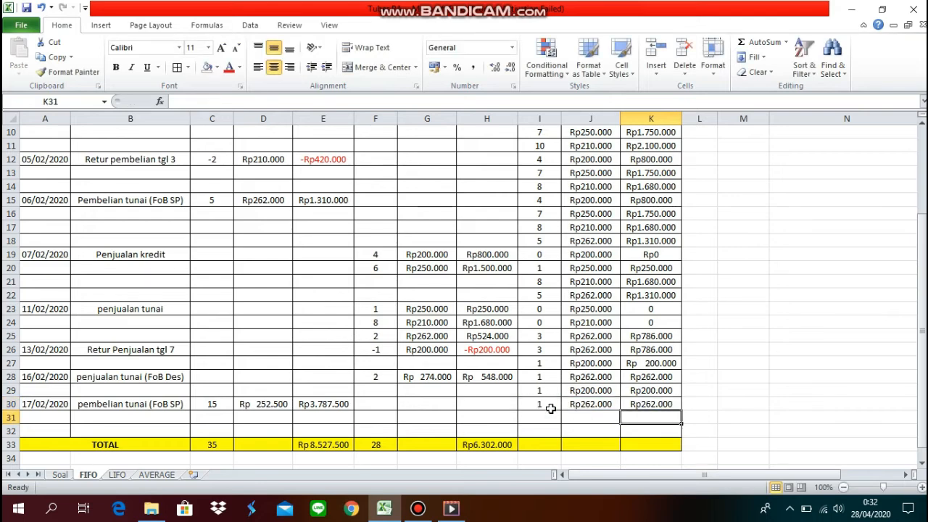
Enter the second balance layer for 17/02/2020: quantity 1 in I31 and unit price Rp200000 in J31.
left_click(554, 417)
type("1")
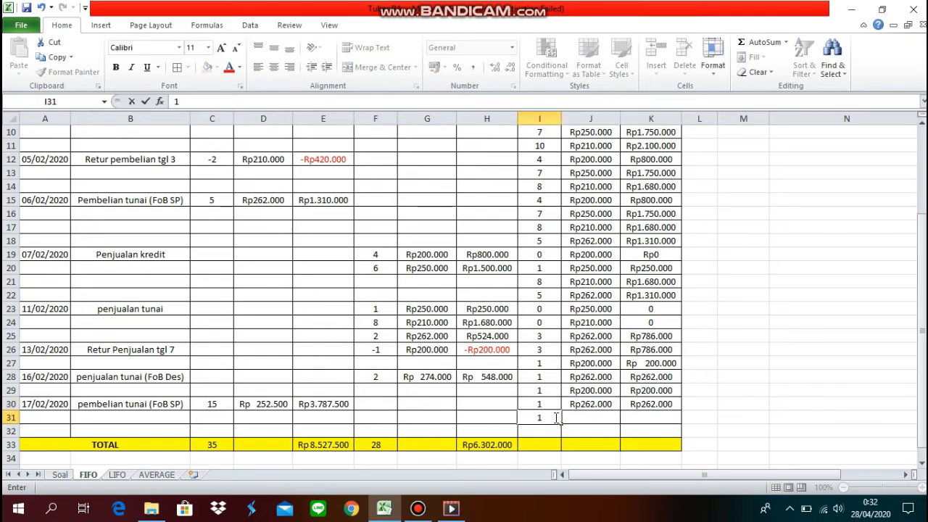
left_click(578, 419)
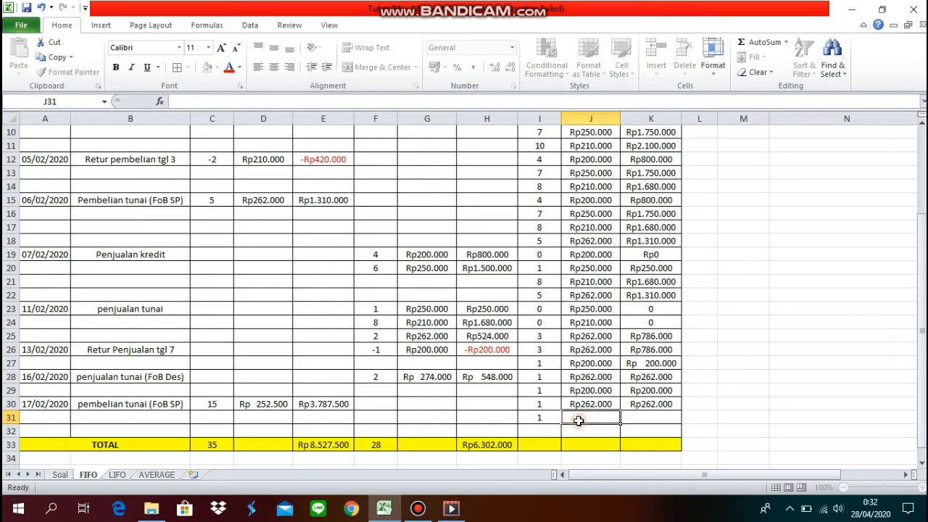
type("R")
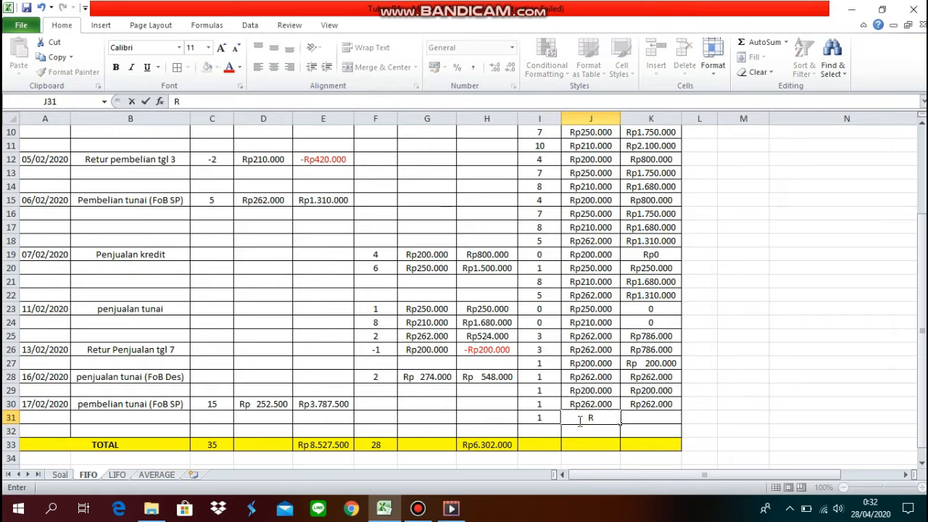
type("p200000")
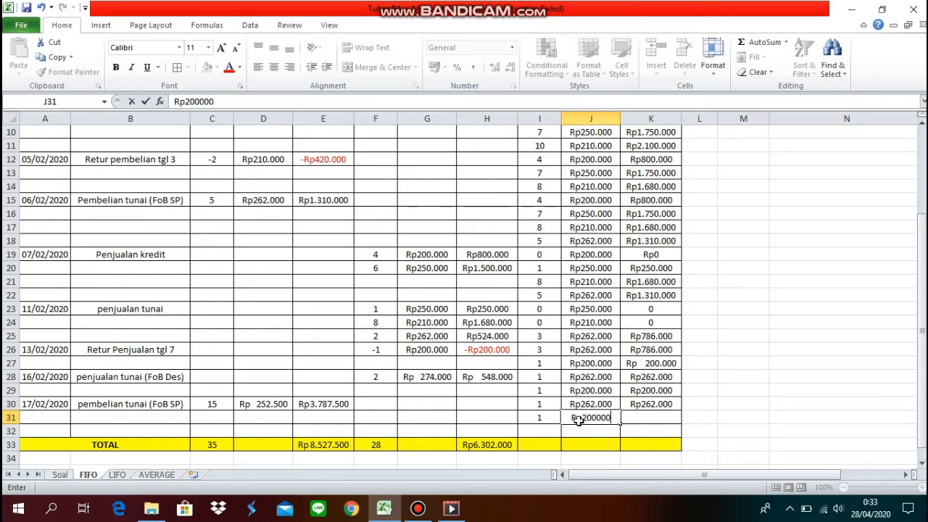
key("Return")
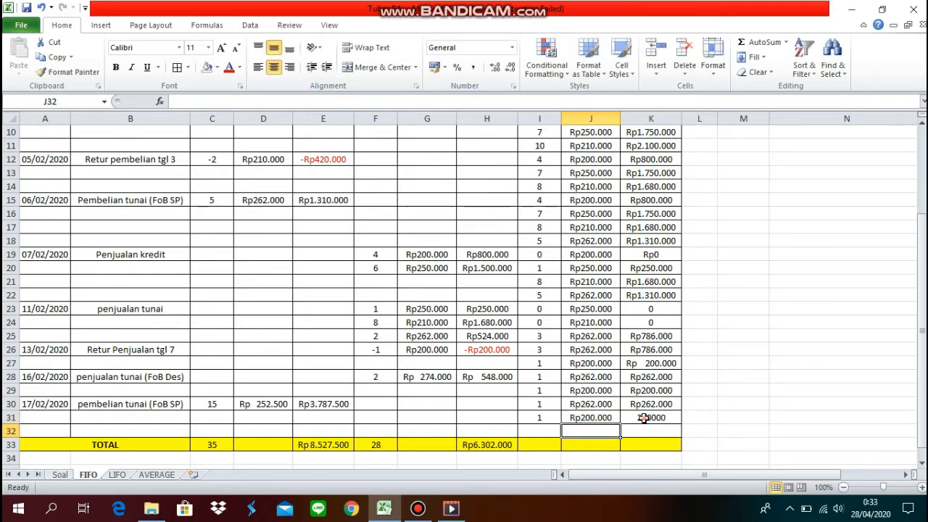
Format the second layer's total in K31 with the Accounting number format.
left_click(644, 419)
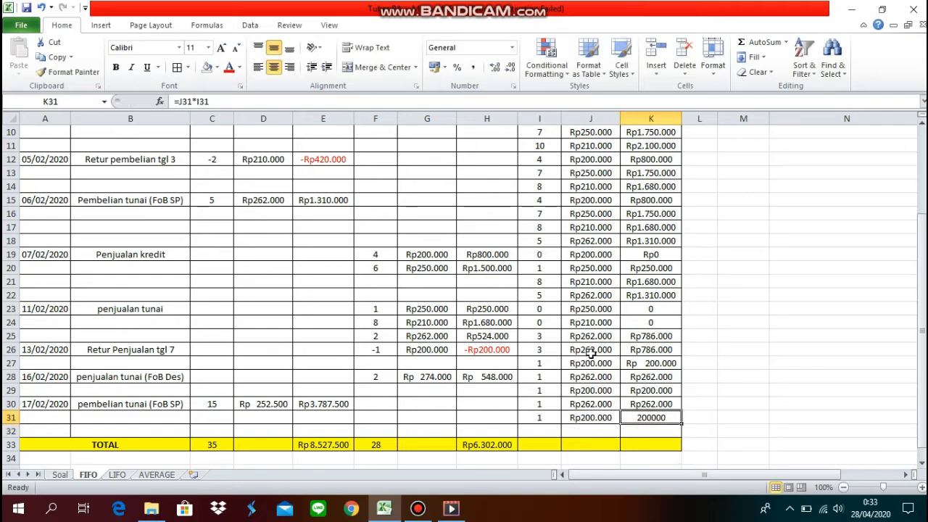
left_click(511, 48)
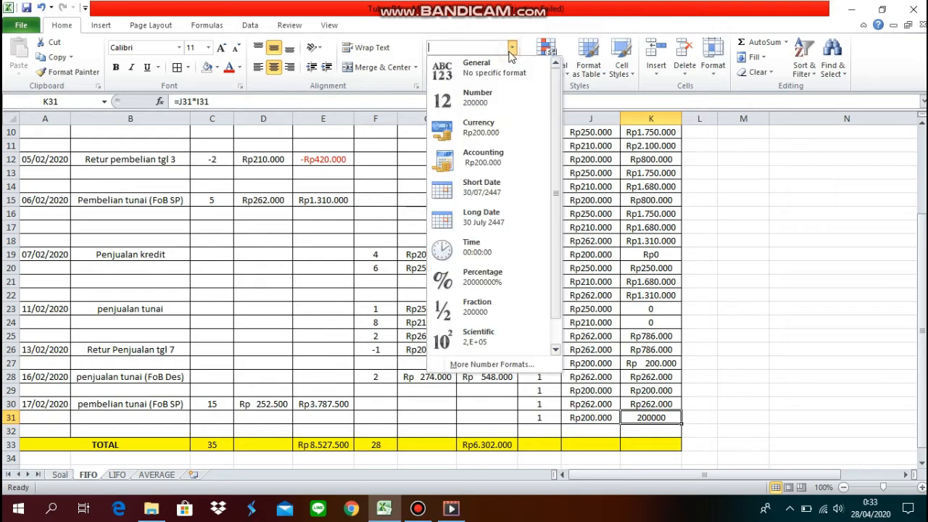
left_click(490, 158)
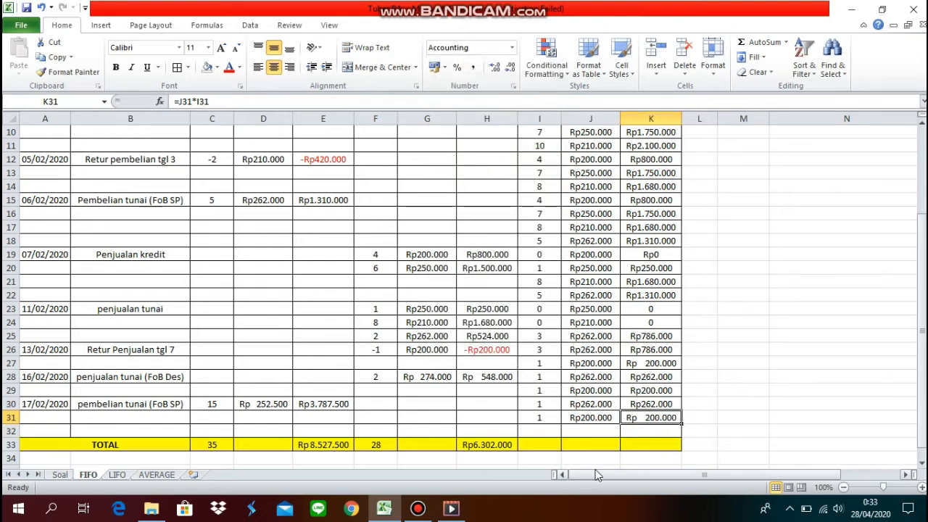
Enter the third balance layer for 17/02/2020: quantity 15 in I32 and unit price Rp252500 in J32.
left_click(540, 430)
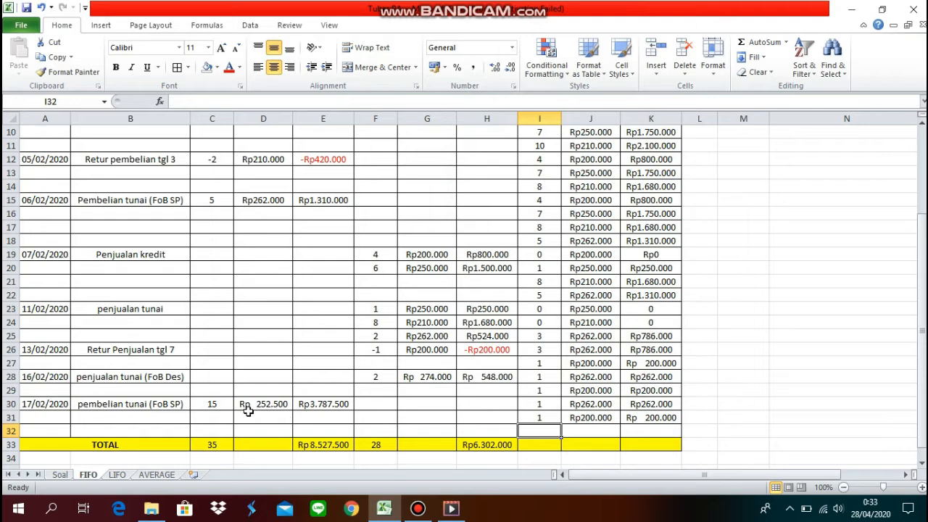
left_click_drag(215, 406, 304, 408)
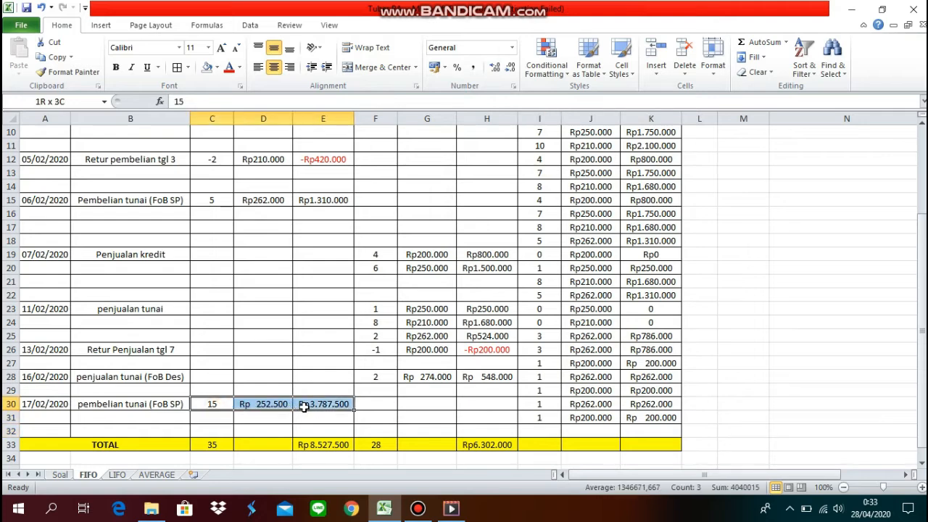
left_click_drag(537, 429, 627, 430)
left_click(555, 433)
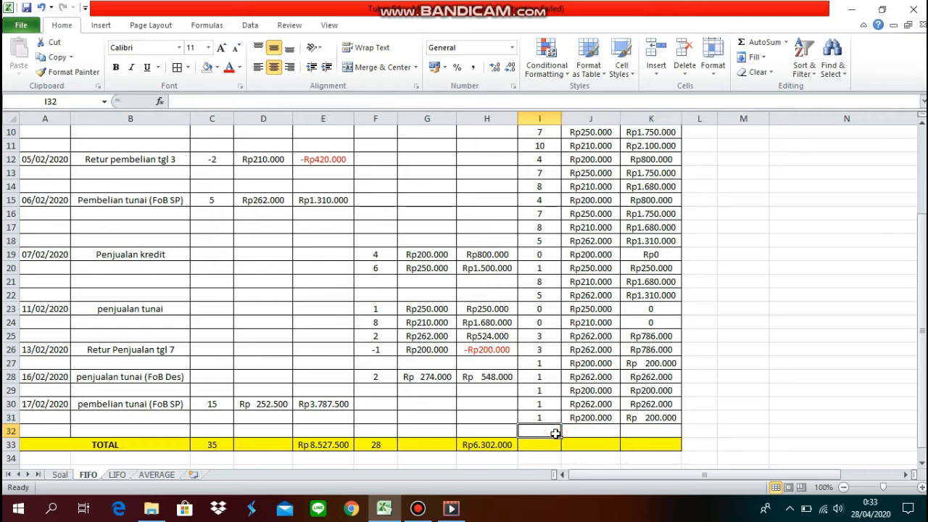
type("15")
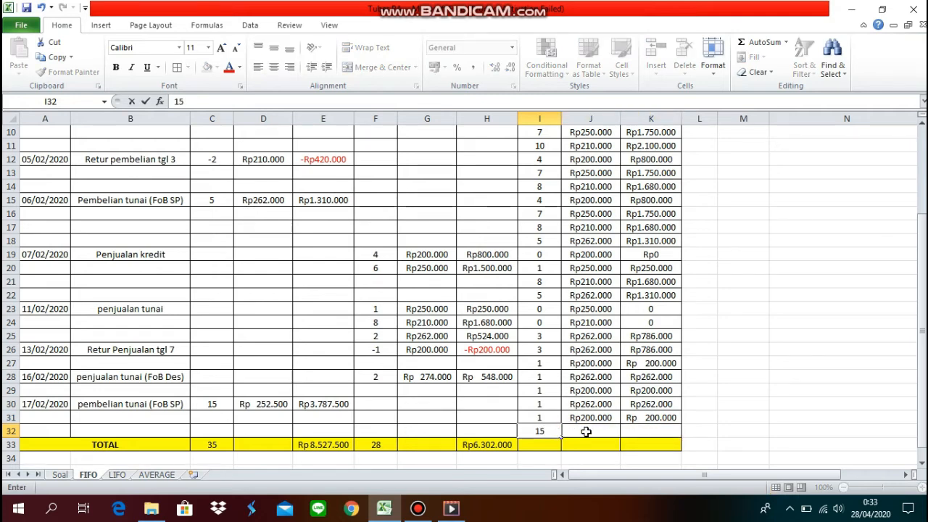
left_click(602, 430)
type("Rp2")
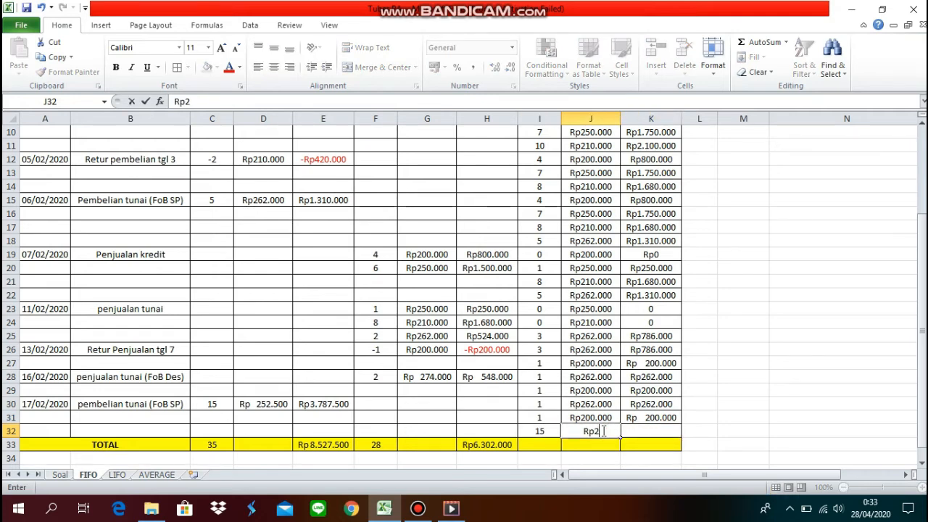
type("52500")
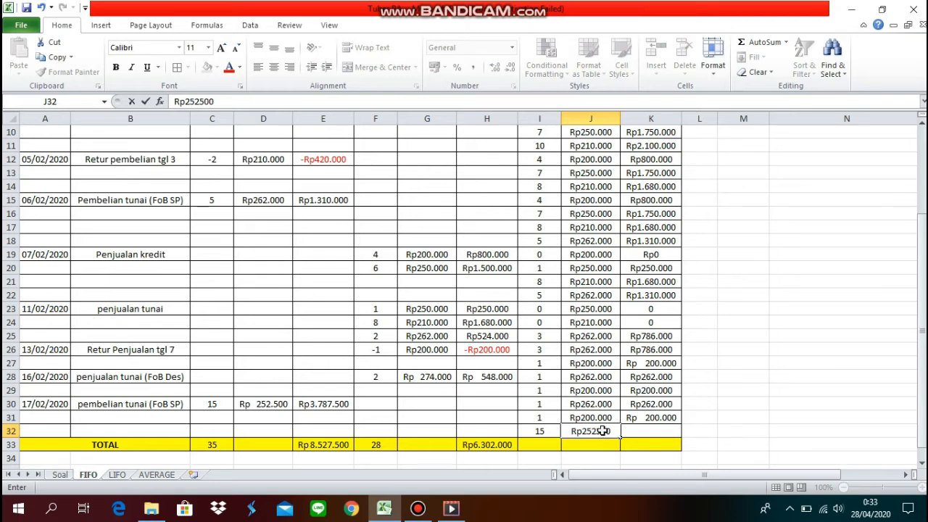
key("Return")
Calculate the third layer's total in K32 with =J32*I32 and apply the Accounting number format.
left_click(628, 431)
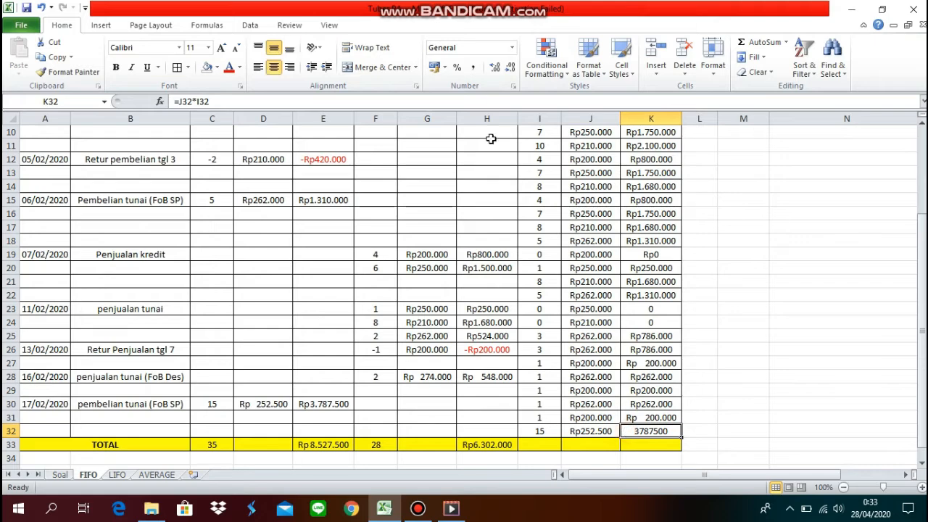
left_click(512, 48)
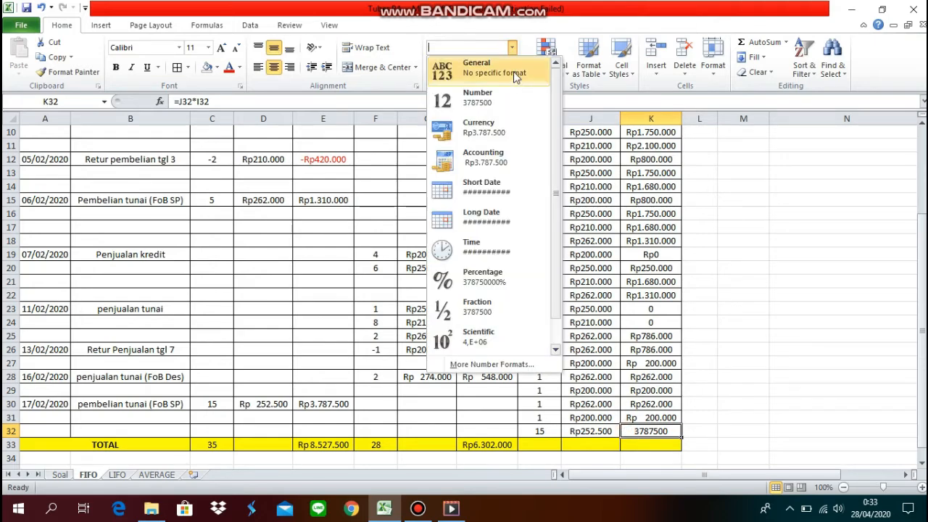
left_click(515, 163)
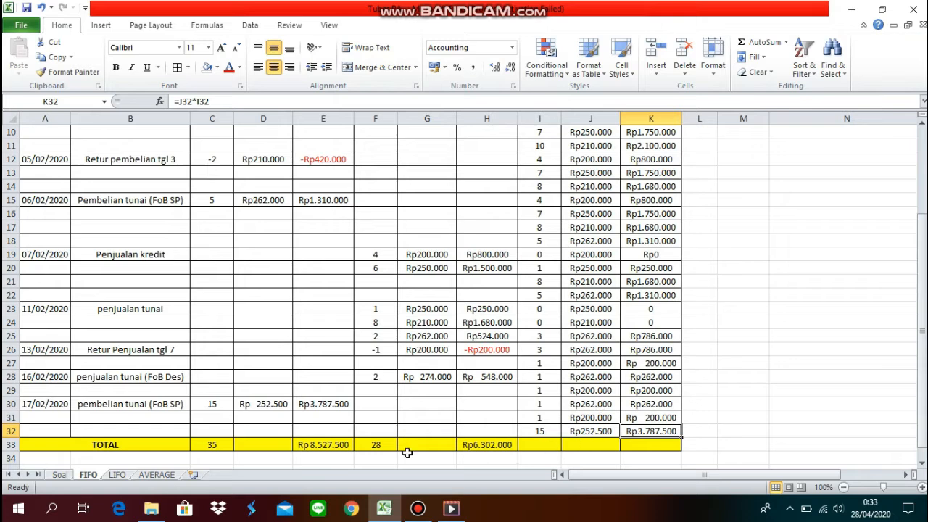
Examine the purchase unit total in C33 and the Pembelian unit entries above it in column C.
left_click(227, 446)
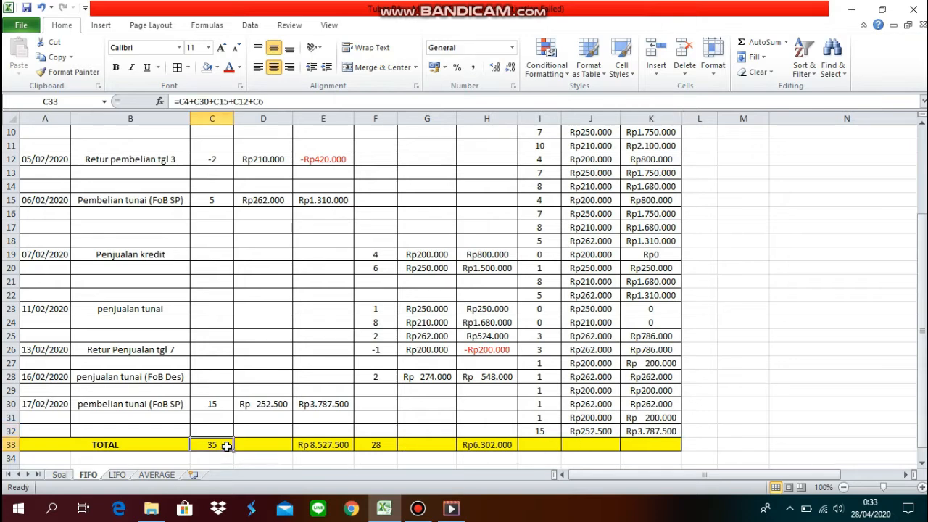
key("Up")
key("Up")
key("Up")
key("Up")
key("Up")
key("Up")
key("Up")
key("Up")
key("Up")
key("Up")
key("Up")
key("Up")
key("Up")
key("Up")
key("Up")
key("Up")
key("Up")
key("Up")
key("Up")
key("Up")
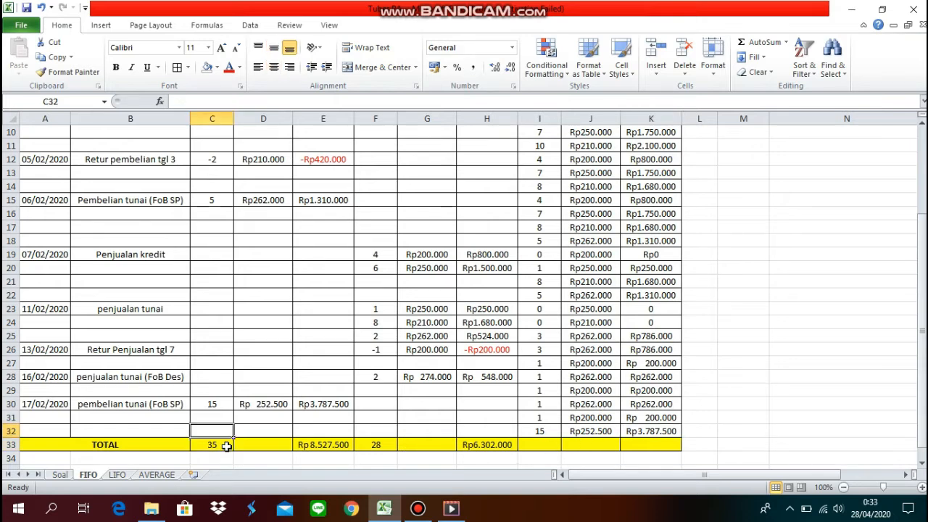
key("Up")
key("Up")
key("Up")
key("Up")
key("Up")
key("Up")
key("Up")
key("Up")
key("Up")
key("Up")
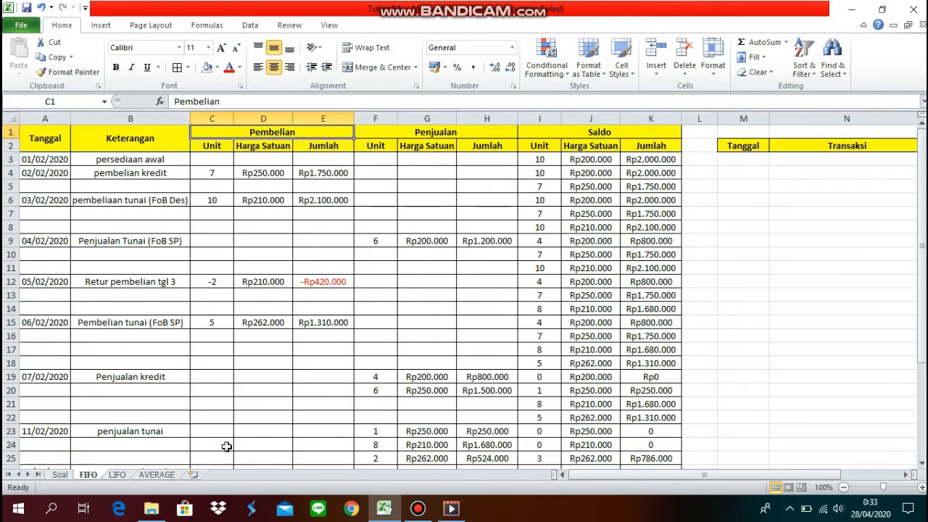
key("Down")
key("Down")
key("Down")
key("Down")
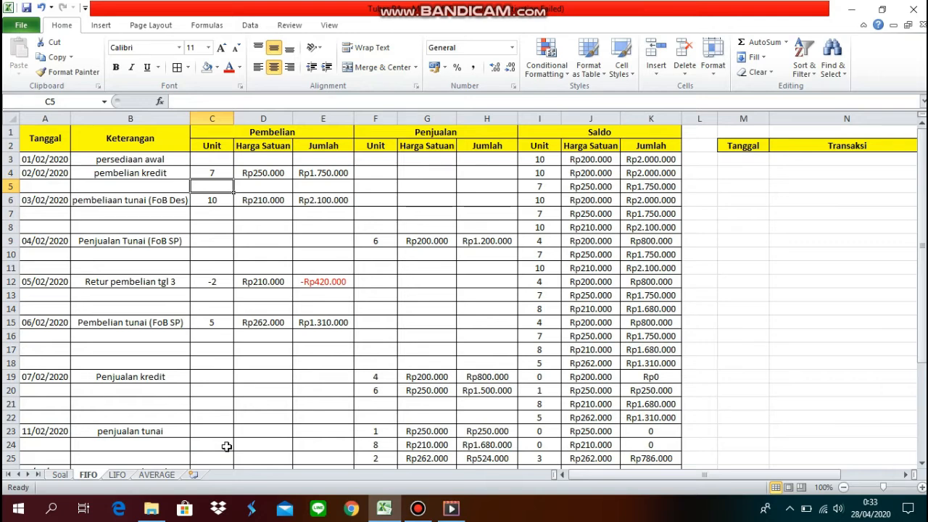
key("Up")
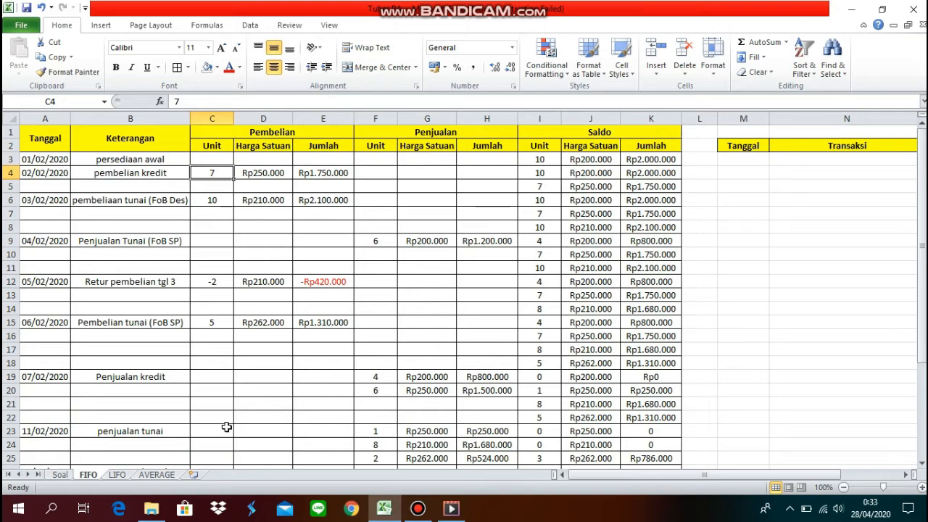
Review the Pembelian, Penjualan and Saldo headings together with their Unit and Jumlah columns.
left_click(294, 137)
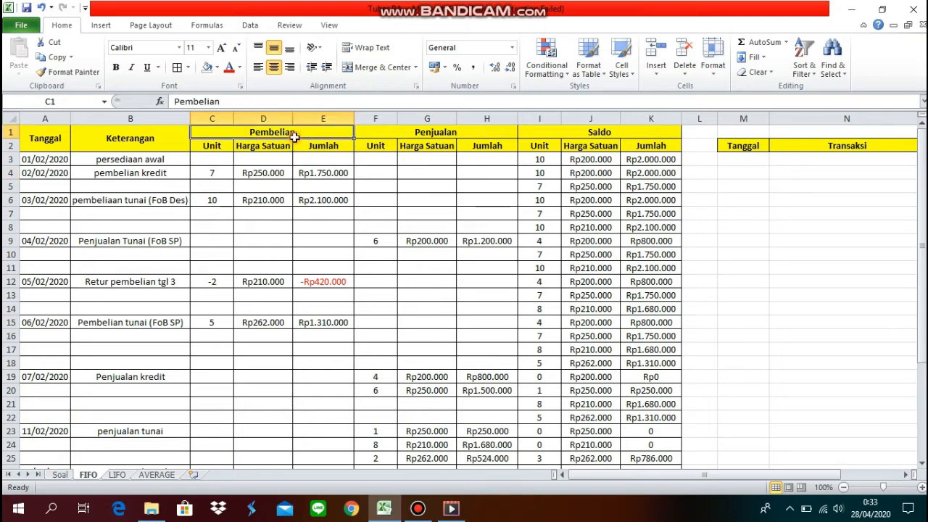
left_click(389, 133)
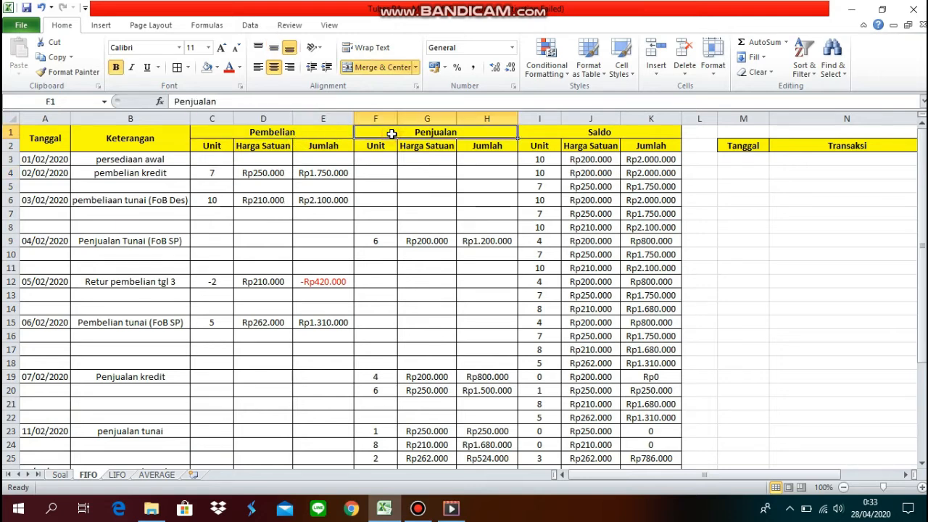
left_click(531, 130)
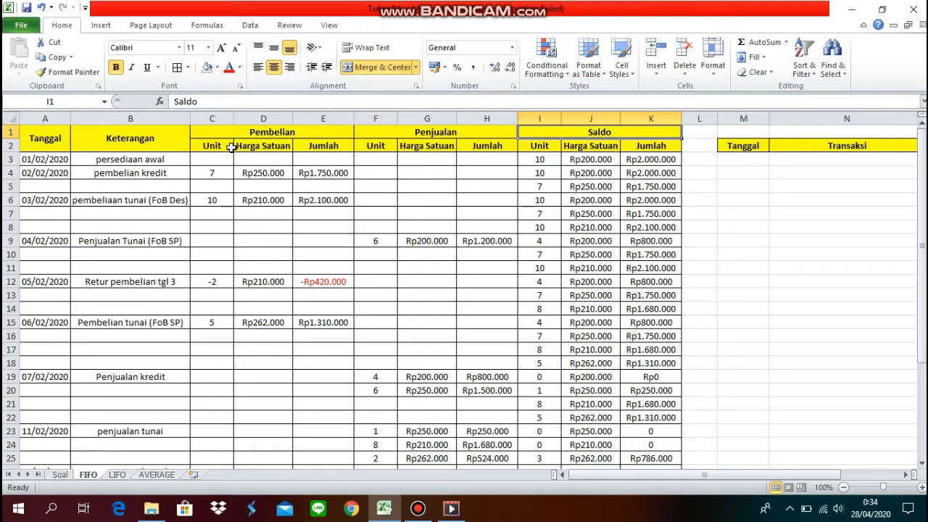
left_click(230, 148)
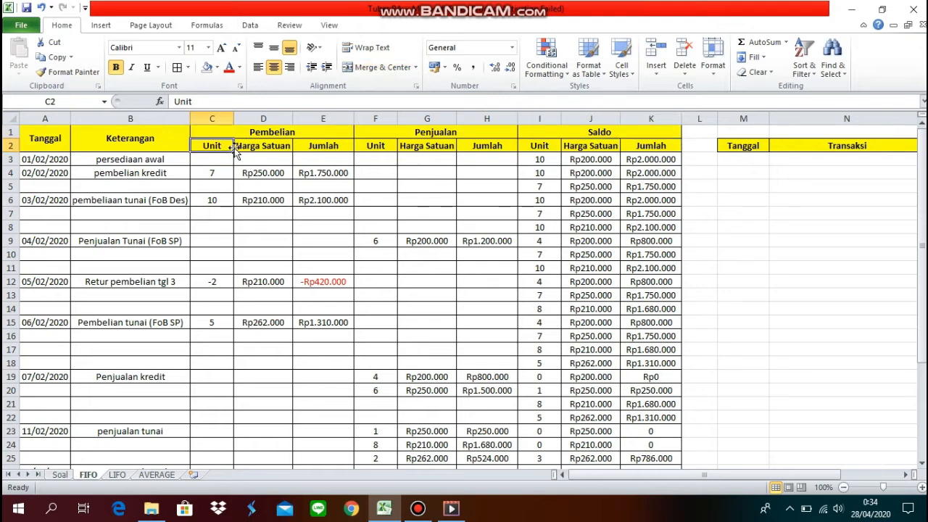
left_click(319, 145)
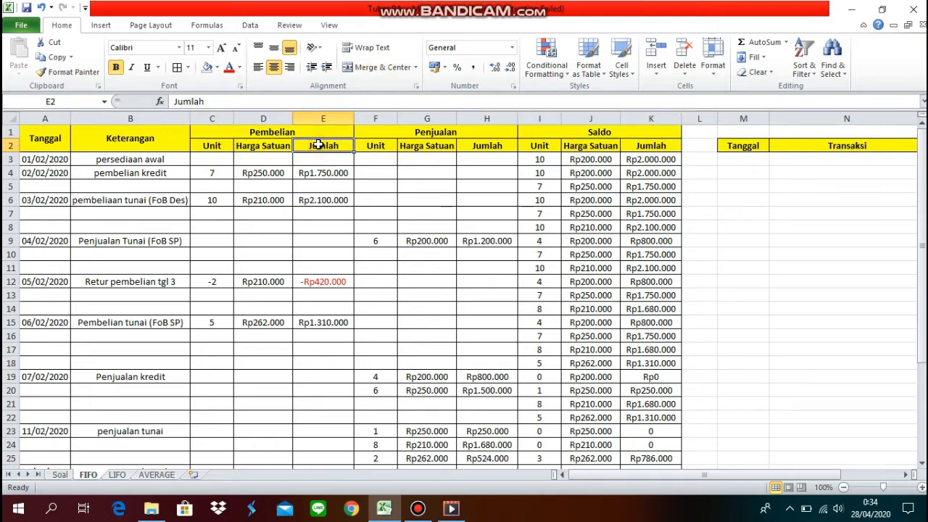
left_click(366, 146)
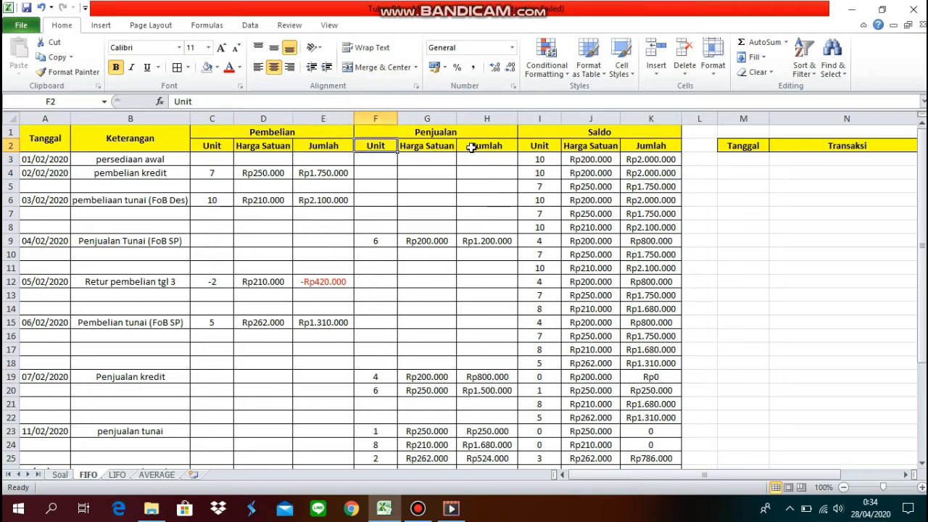
left_click(471, 147)
left_click(537, 147)
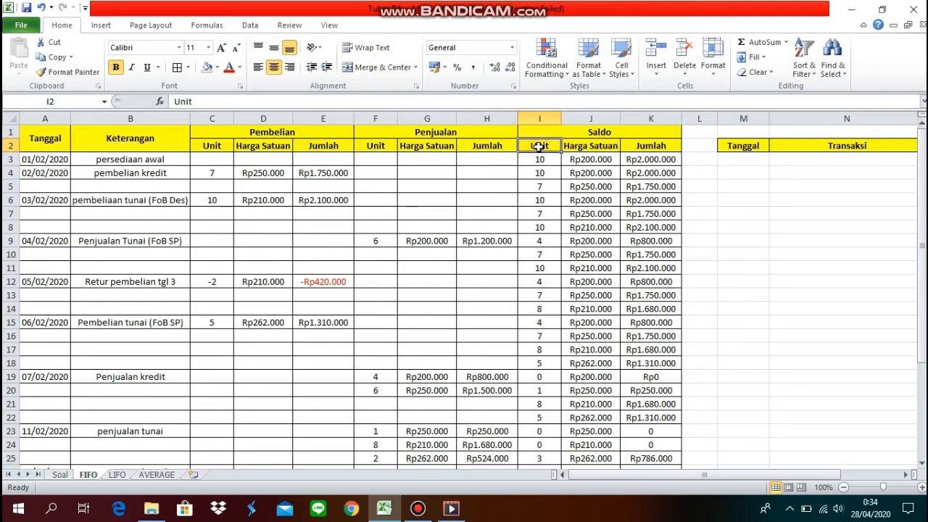
left_click(666, 149)
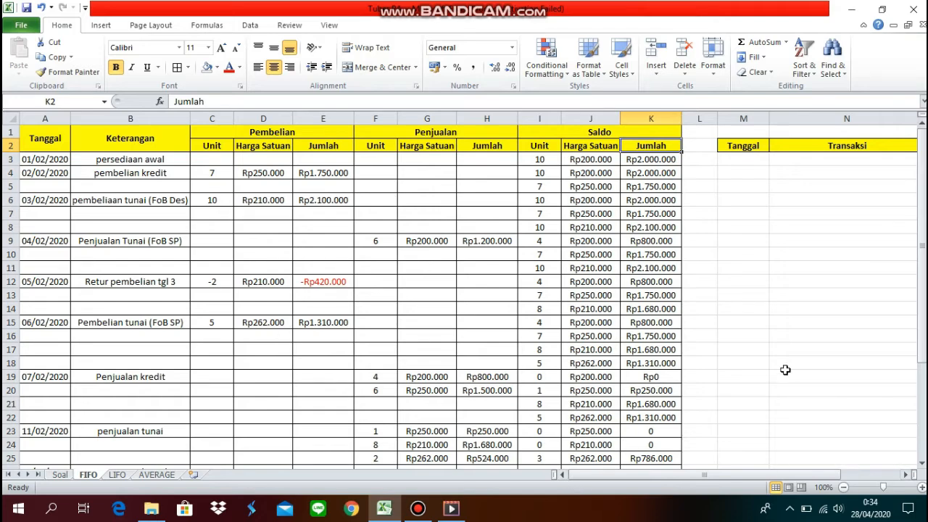
Check the formula of the TOTAL in C33 against each purchase and return quantity in column C.
left_click_drag(922, 305, 923, 311)
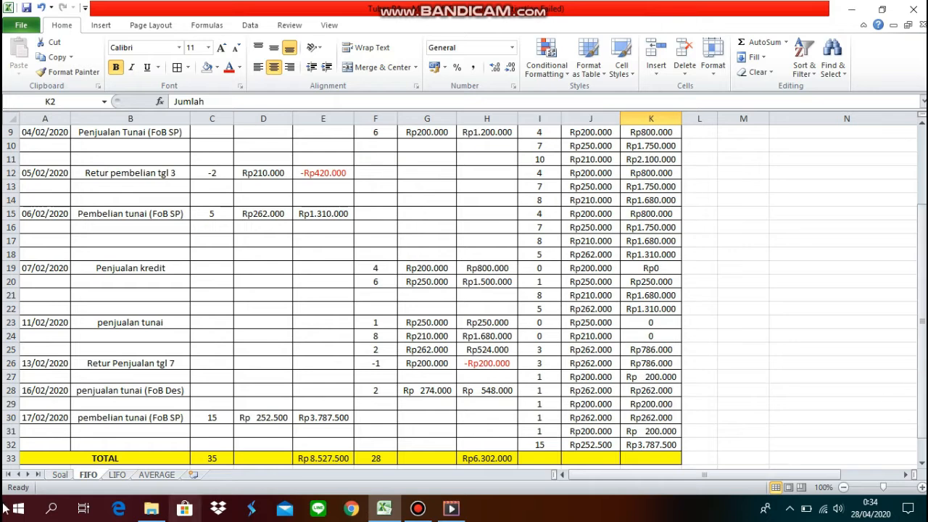
left_click(201, 458)
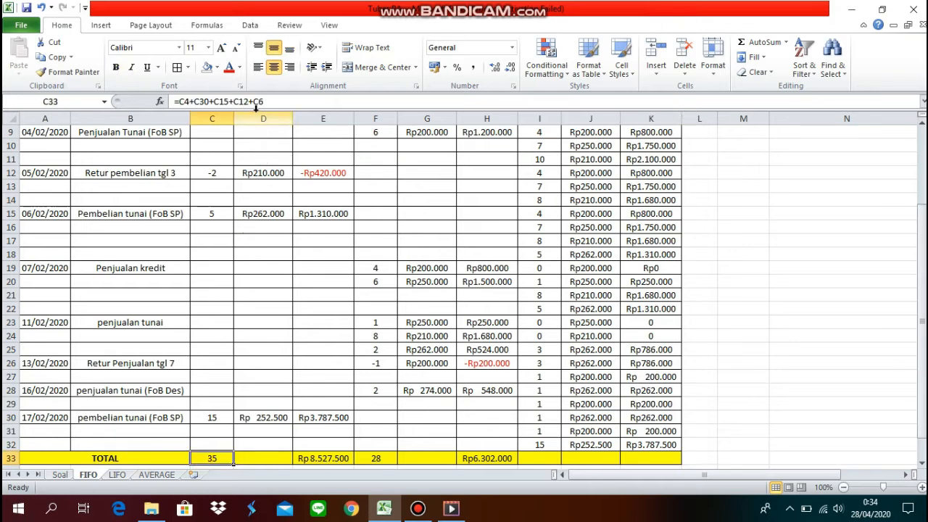
left_click(209, 416)
key("Up")
key("Up")
key("Up")
key("Up")
key("Up")
key("Up")
key("Up")
key("Up")
key("Up")
key("Up")
key("Up")
key("Up")
key("Up")
key("Up")
key("Up")
key("Up")
key("Up")
key("Up")
key("Up")
key("Up")
key("Up")
key("Up")
key("Up")
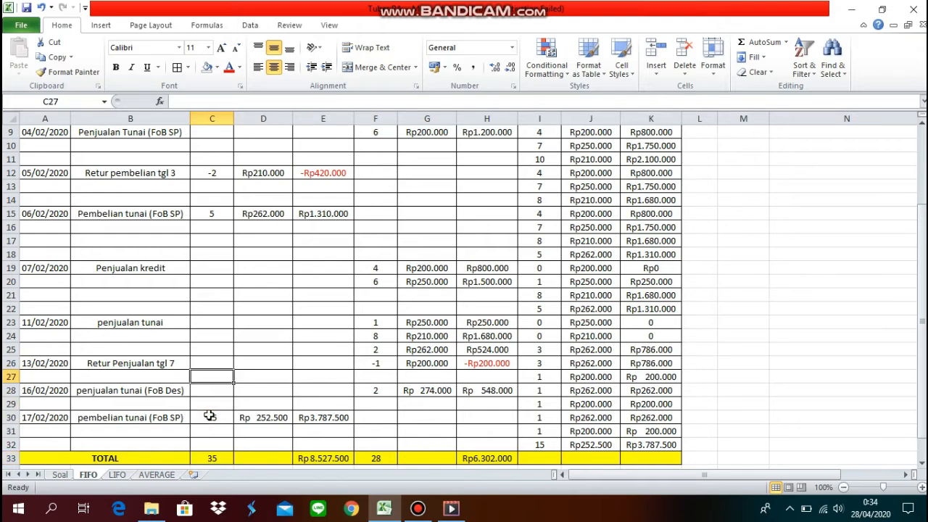
key("Down")
key("Down")
key("Down")
key("Down")
key("Down")
key("Down")
key("Down")
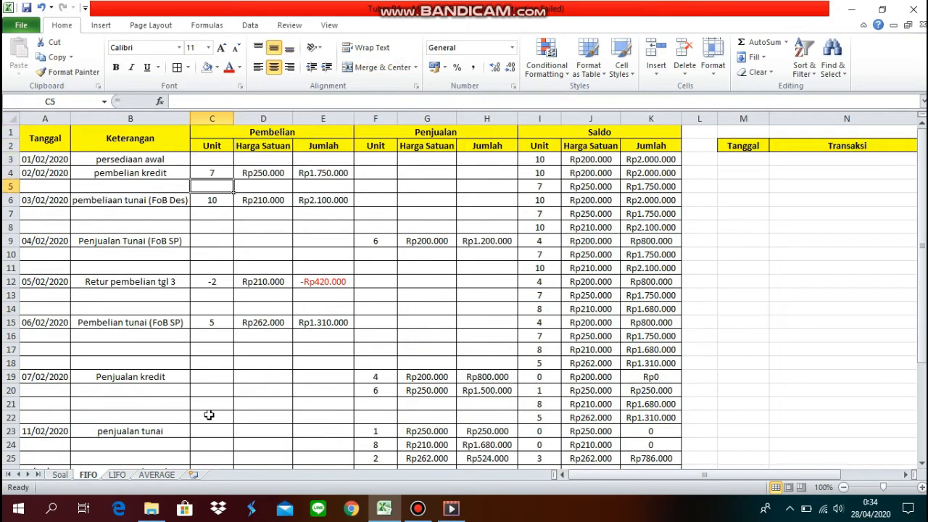
key("Down")
key("Down")
key("Down")
key("Down")
key("Down")
key("Down")
key("Down")
key("Down")
key("Down")
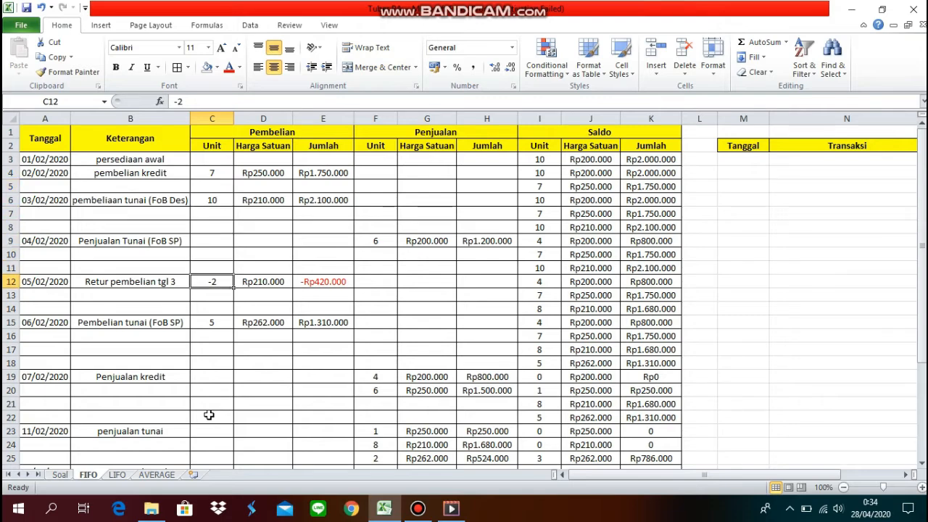
key("Down")
key("Down")
key("Down")
key("Down")
key("Down")
key("Down")
key("Down")
key("Down")
key("Down")
key("Down")
key("Down")
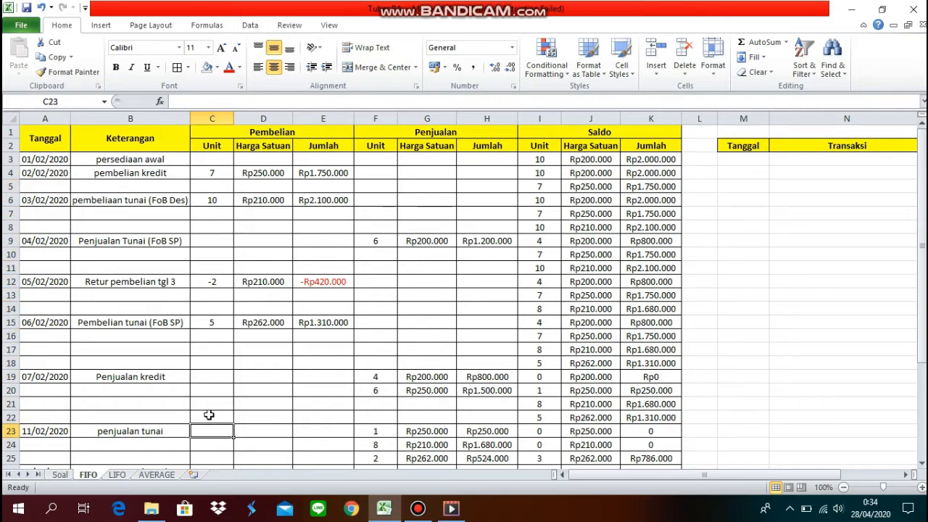
key("Down")
key("Down")
key("Down")
key("Down")
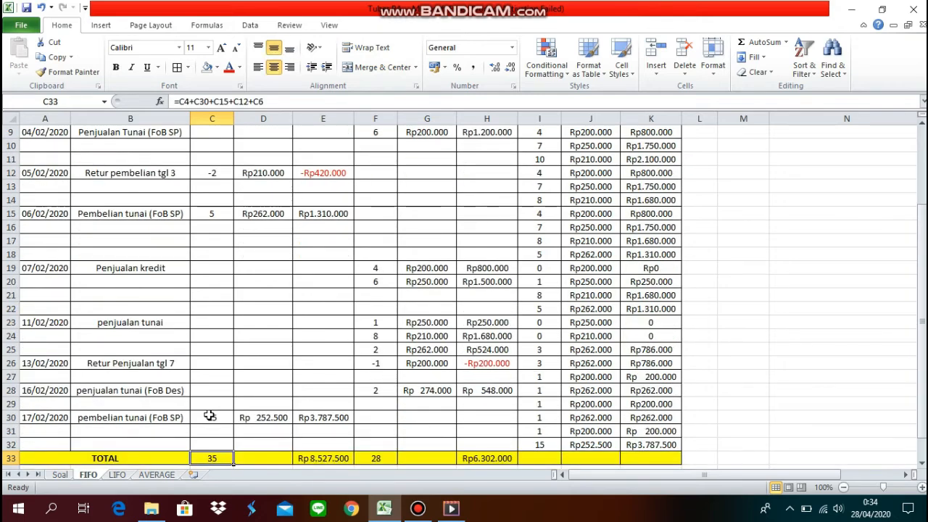
Examine the purchase amounts in column E from the TOTAL row up to the Pembelian Jumlah heading.
left_click(318, 457)
key("Up")
key("Up")
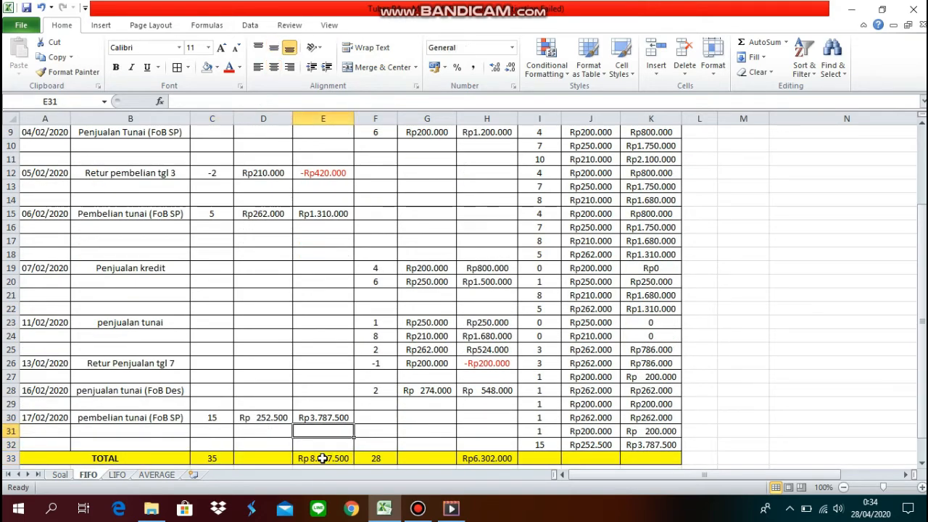
key("Up")
key("Up")
key("Up")
key("Up")
key("Up")
key("Up")
key("Up")
key("Up")
key("Up")
key("Up")
key("Up")
key("Up")
key("Up")
key("Up")
key("Up")
key("Up")
key("Up")
key("Up")
key("Up")
key("Up")
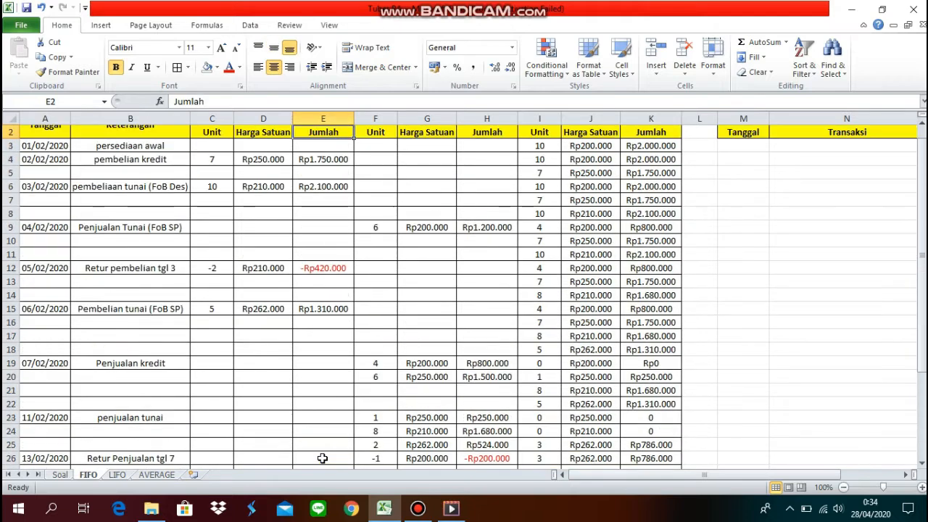
Check the formula of the TOTAL in E33 against each purchase and return amount in column E.
key("Down")
key("Down")
key("Down")
key("Down")
key("Down")
key("Down")
key("Down")
key("Down")
key("Down")
key("Down")
key("Down")
key("Down")
key("Down")
key("Down")
key("Down")
key("Down")
key("Down")
key("Down")
key("Down")
key("Down")
key("Down")
key("Down")
key("Down")
key("Down")
key("Down")
key("Down")
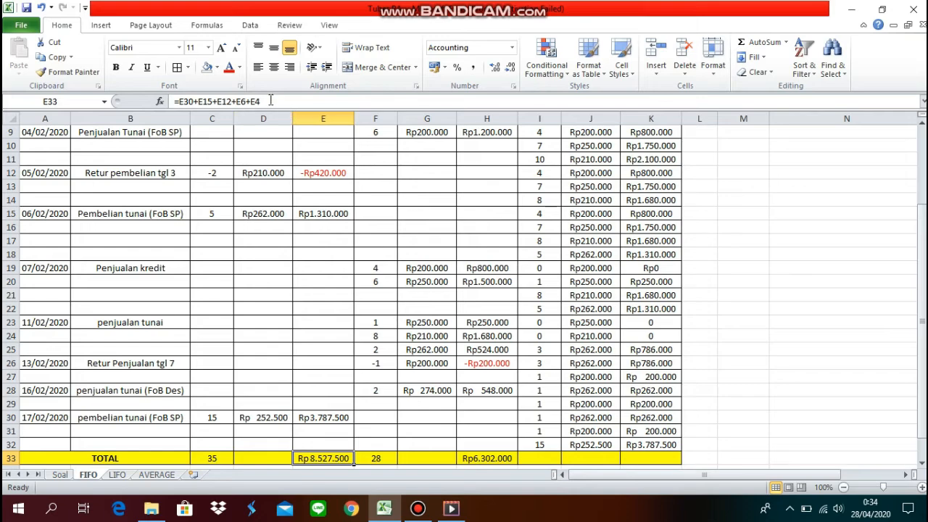
Review the sales unit entries in column F between the TOTAL row and the Penjualan heading.
left_click(389, 458)
key("Up")
key("Up")
key("Up")
key("Up")
key("Up")
key("Up")
key("Up")
key("Up")
key("Up")
key("Up")
key("Up")
key("Up")
key("Up")
key("Up")
key("Up")
key("Up")
key("Up")
key("Up")
key("Up")
key("Up")
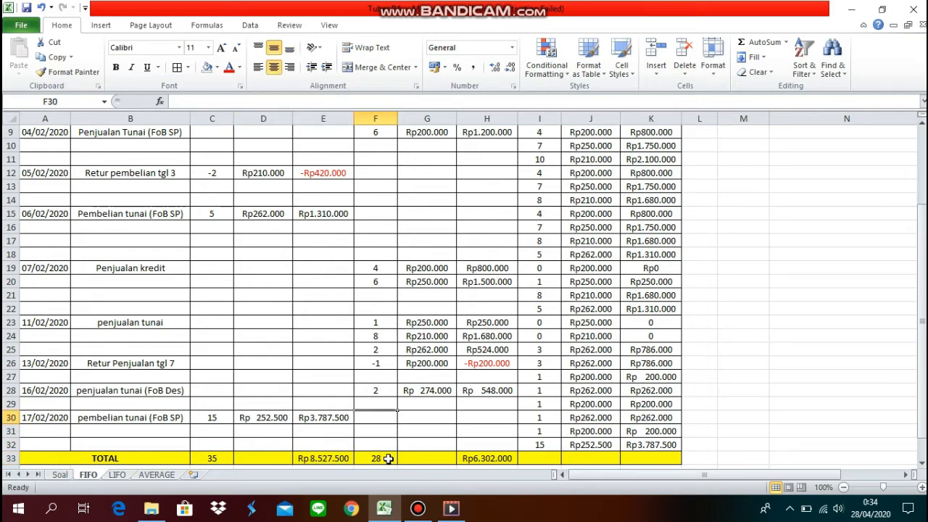
key("Up")
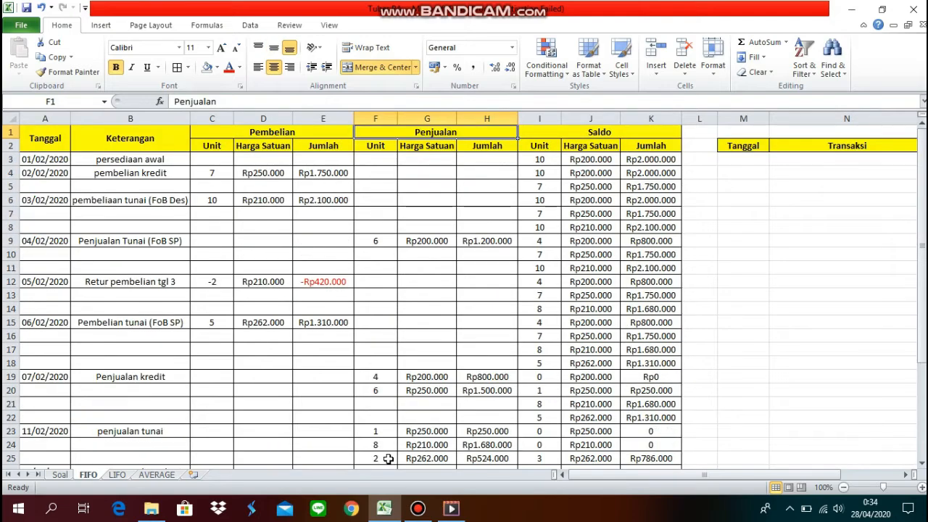
key("Down")
key("Down")
key("Down")
key("Down")
key("Down")
key("Down")
key("Down")
key("Down")
key("Down")
key("Down")
key("Down")
key("Down")
key("Down")
key("Down")
key("Down")
key("Down")
key("Down")
key("Down")
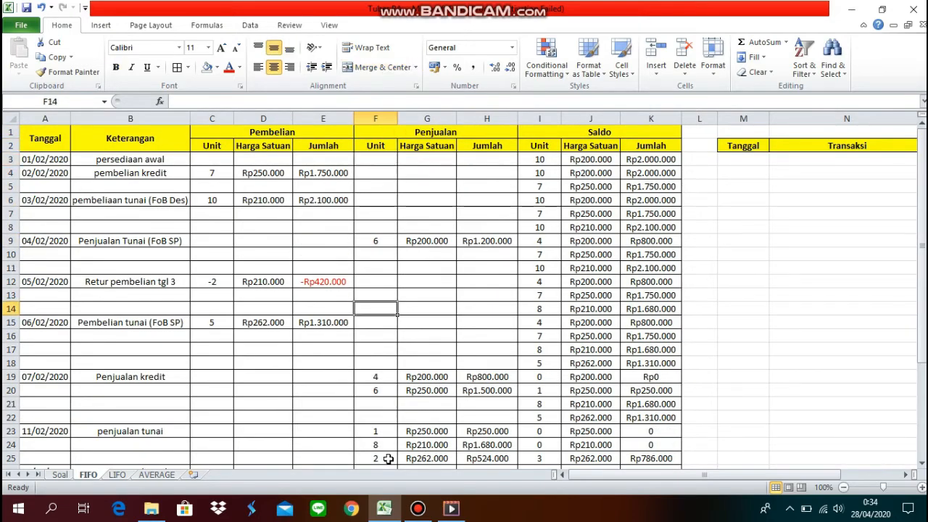
key("Down")
key("Down")
key("Down")
key("Down")
key("Down")
key("Down")
key("Down")
key("Down")
key("Down")
key("Down")
key("Down")
key("Down")
key("Down")
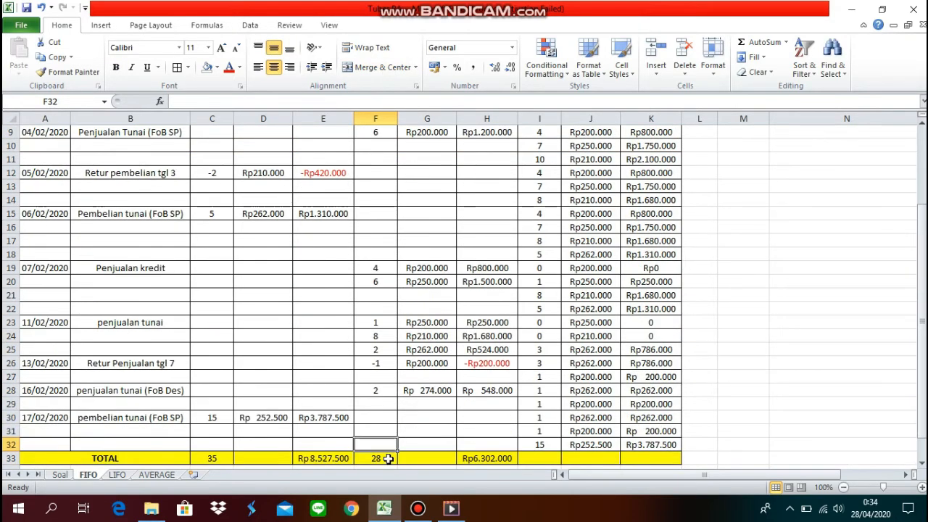
Check the formula of the TOTAL in F33 against each sale and sales return quantity in column F.
key("Up")
key("Up")
key("Up")
key("Up")
key("Up")
key("Up")
key("Up")
key("Up")
key("Up")
key("Up")
key("Up")
key("Up")
key("Up")
key("Up")
key("Up")
key("Up")
key("Up")
key("Up")
key("Up")
key("Up")
key("Down")
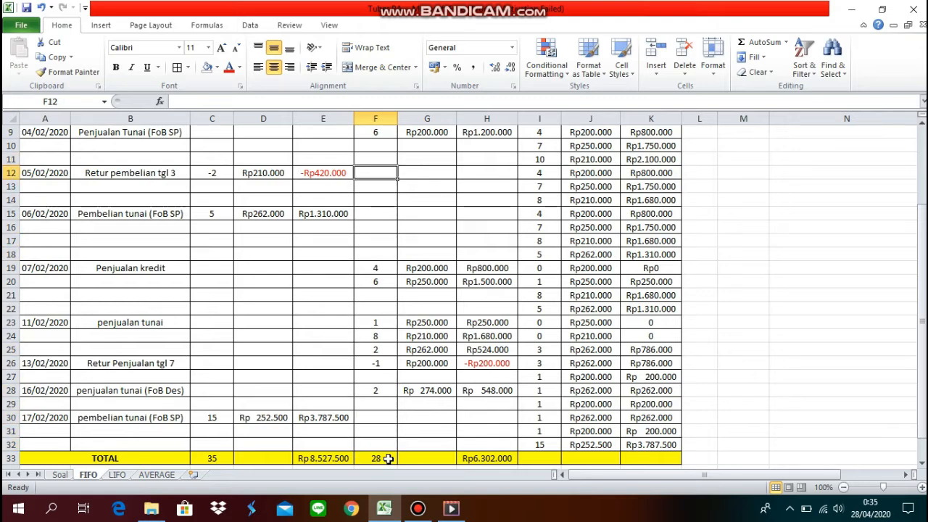
key("Down")
key("Down")
key("Down")
key("Down")
key("Down")
key("Down")
key("Down")
key("Down")
key("Down")
key("Down")
key("Down")
key("Down")
key("Down")
key("Down")
key("Down")
key("Down")
key("Down")
key("Down")
key("Down")
key("Down")
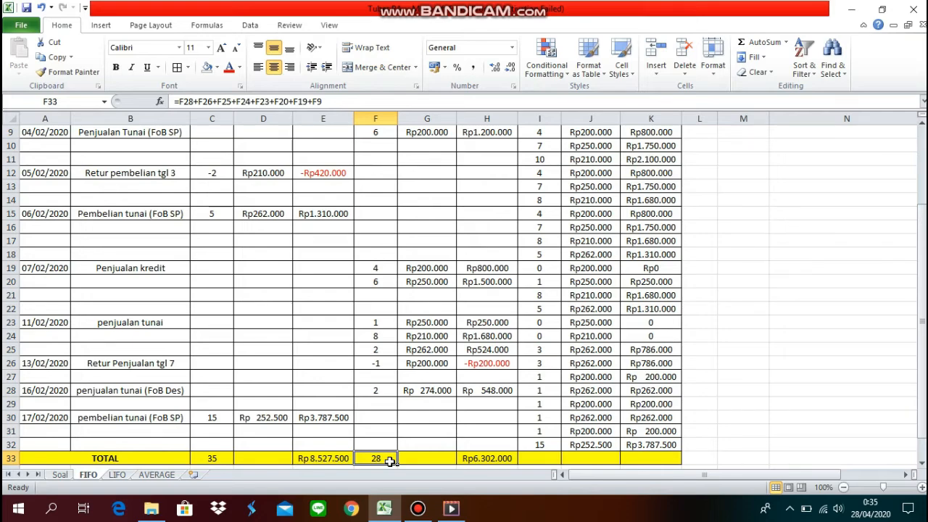
Trace the sales units in column F from the TOTAL row back up to the Penjualan heading.
key("Up")
key("Up")
key("Up")
key("Up")
key("Up")
key("Up")
key("Up")
key("Up")
key("Up")
key("Up")
key("Up")
key("Up")
key("Up")
key("Up")
key("Up")
key("Up")
key("Up")
key("Up")
key("Up")
key("Up")
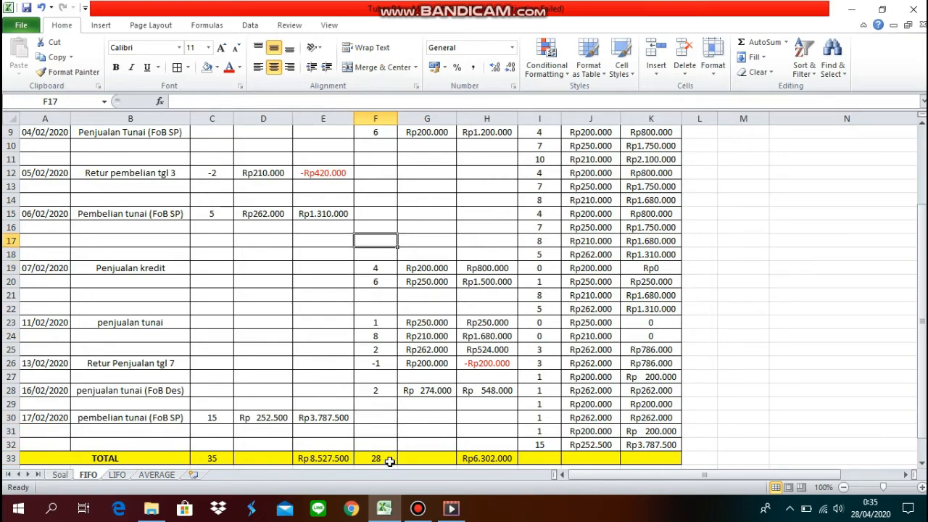
key("Up")
key("Up")
key("Up")
key("Up")
key("Up")
key("Up")
key("Up")
key("Up")
key("Up")
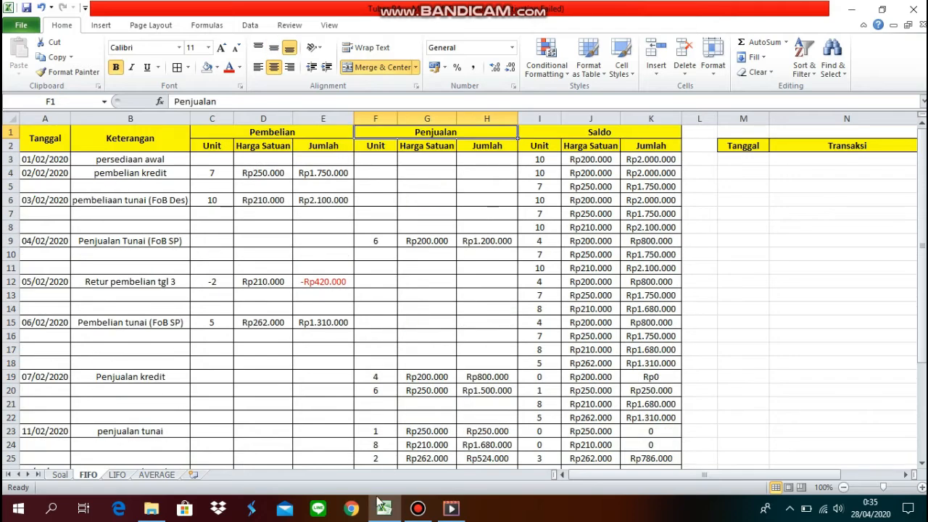
Read down the sales Unit column from the Penjualan heading to the 11/02/2020 cash sale rows.
left_click(382, 235)
key("Down")
key("Down")
key("Down")
key("Down")
key("Down")
key("Down")
key("Down")
key("Down")
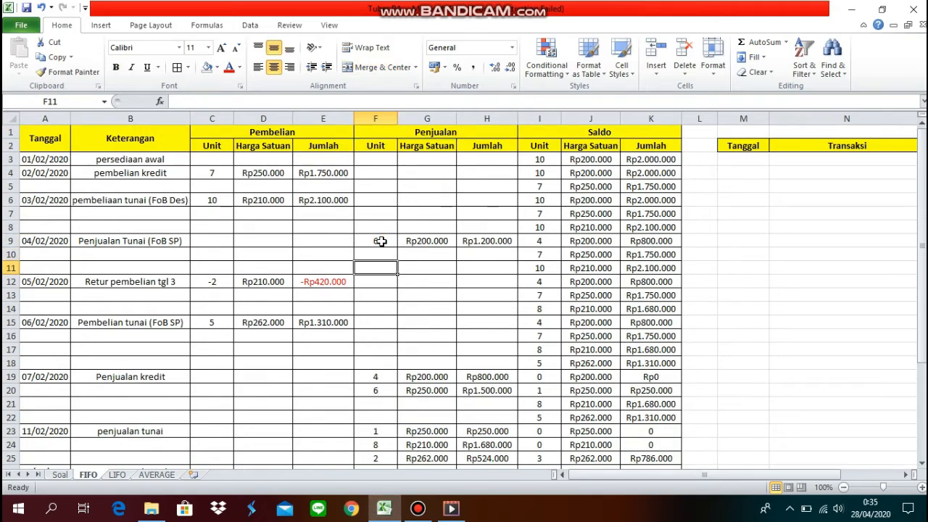
key("Down")
key("Down")
key("Down")
key("Down")
key("Down")
key("Down")
key("Down")
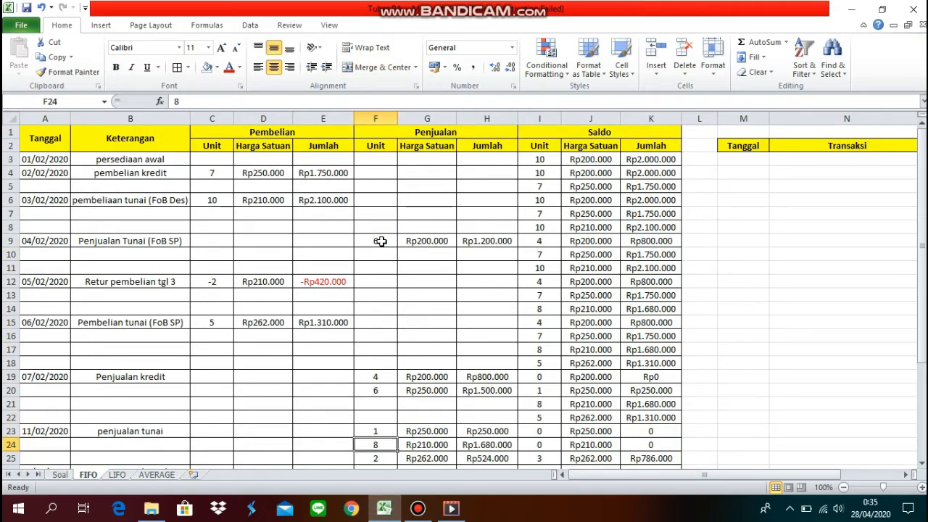
Check the units of the 04/02, 07/02 and 11/02/2020 sales and the entries below them through 16/02/2020.
left_click(381, 241)
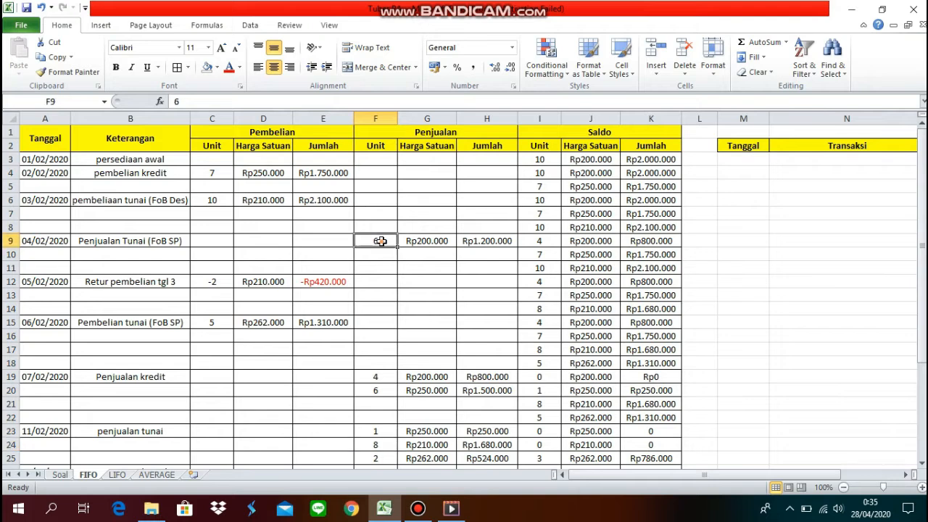
left_click(377, 376)
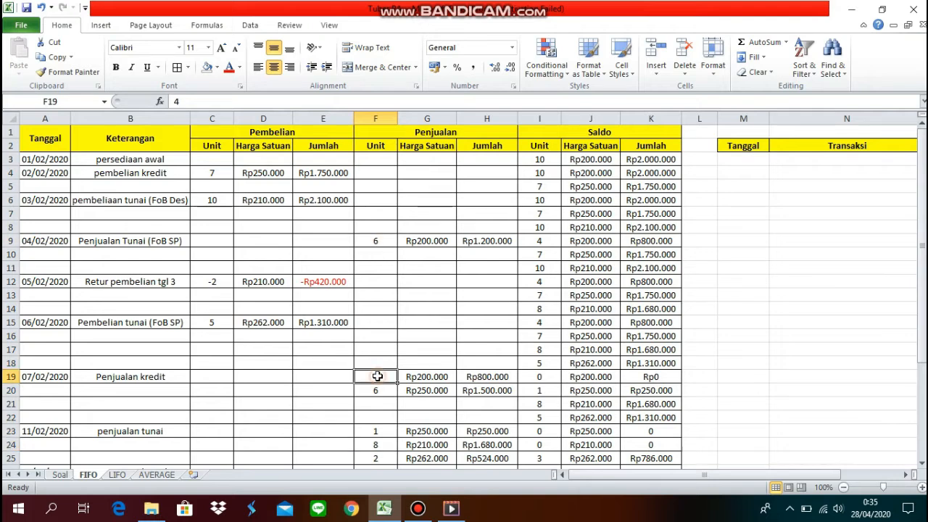
left_click(376, 432)
key("Down")
key("Down")
key("Down")
key("Down")
key("Down")
key("Down")
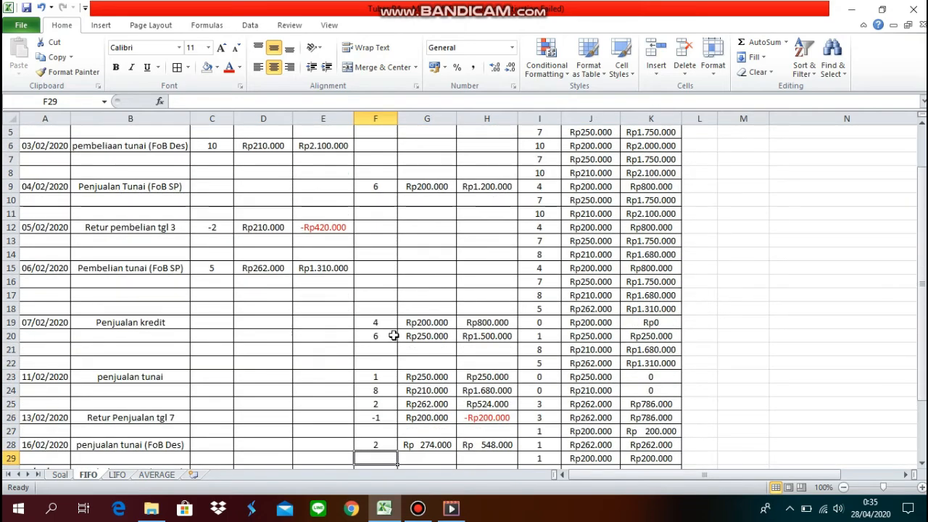
Follow the sales units from the second 07/02/2020 credit sale layer in F20 down to the TOTAL in F33.
left_click(393, 336)
key("Down")
key("Down")
key("Down")
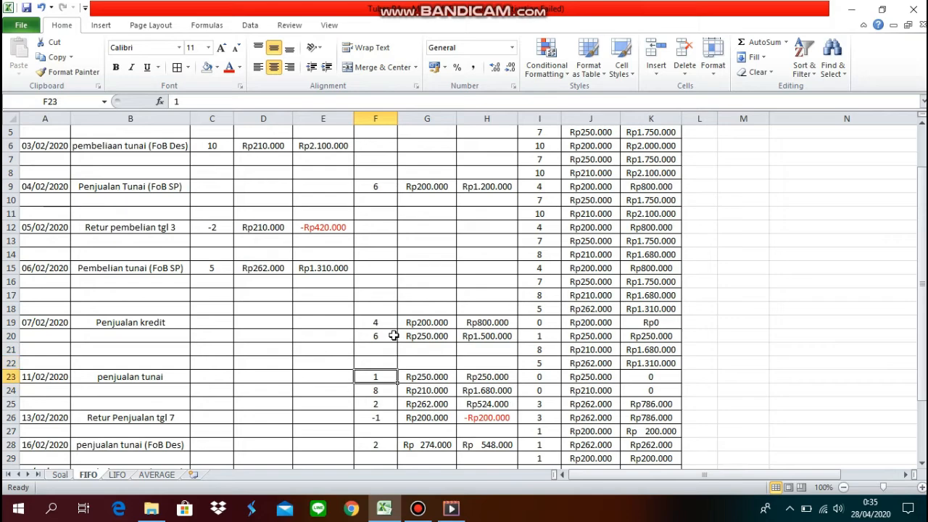
key("Down")
key("Down")
key("Down")
key("Down")
key("Down")
key("Down")
key("Down")
key("Down")
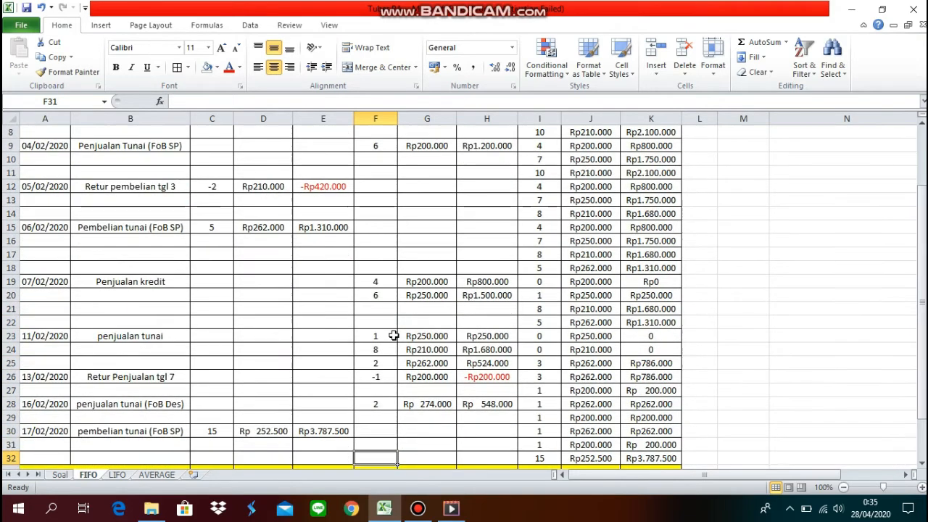
key("Down")
key("Down")
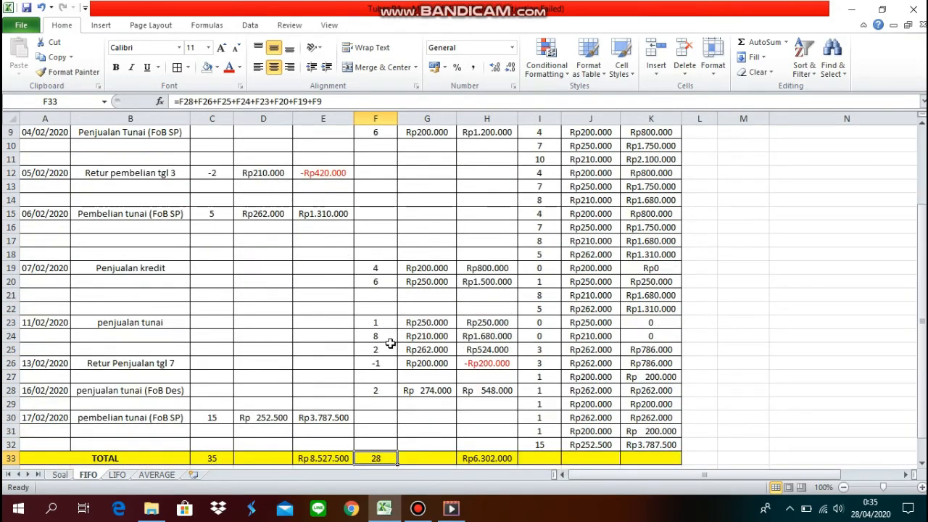
Review the sales units upward from the 16/02/2020 cash sale in F28 to the top of column F.
left_click(382, 390)
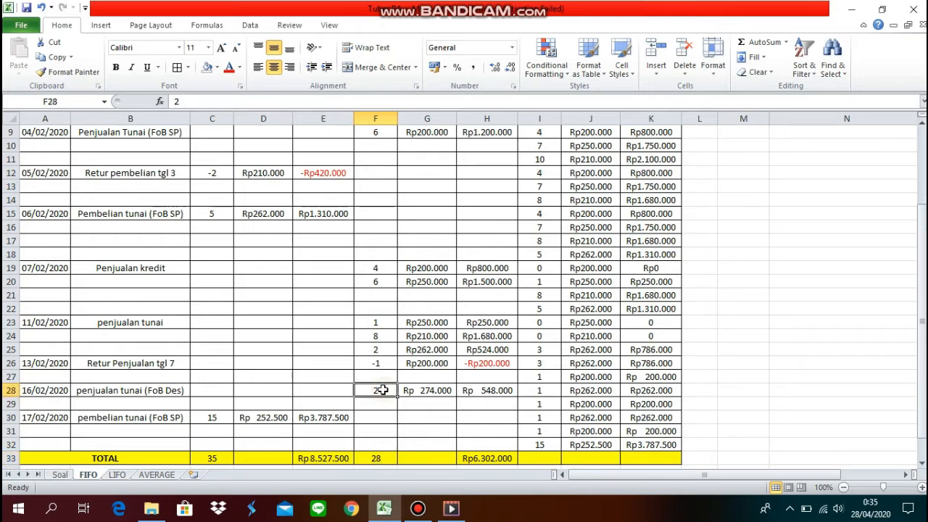
key("Up")
key("Up")
key("Up")
key("Up")
key("Up")
key("Up")
key("Up")
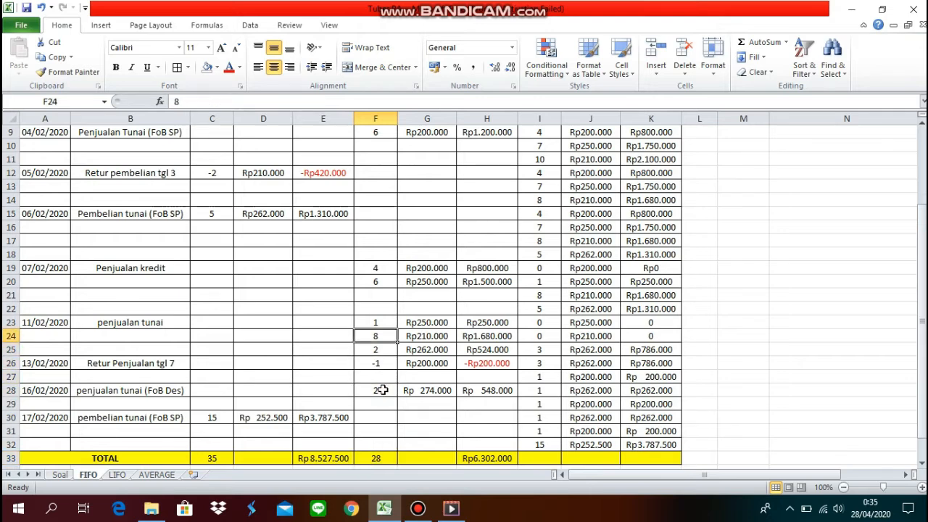
key("Up")
key("Up")
key("Up")
key("Up")
key("Up")
key("Up")
key("Up")
key("Up")
key("Up")
key("Up")
key("Up")
key("Up")
key("Up")
key("Up")
key("Up")
key("Up")
key("Up")
key("Up")
key("Up")
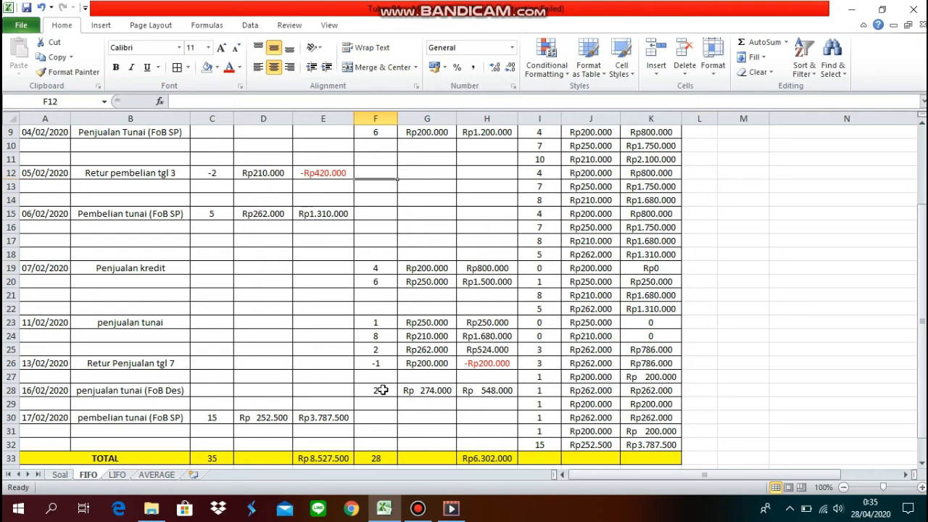
Examine the sales amounts in column H from the Penjualan Jumlah heading down to the TOTAL row.
key("Right")
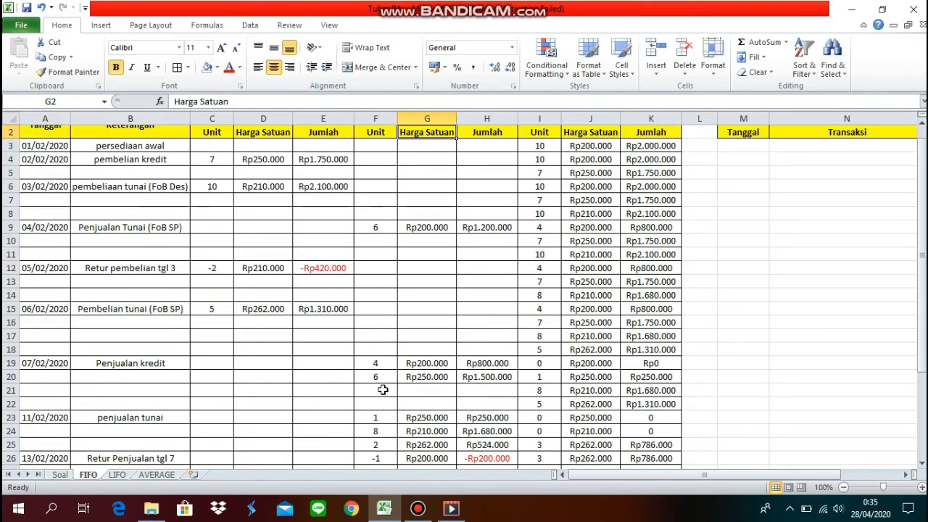
key("Right")
key("Down")
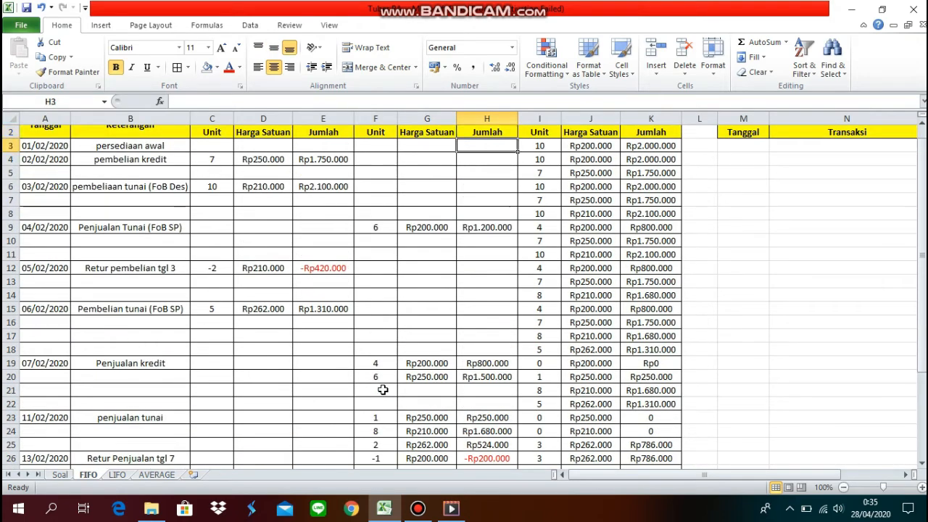
key("Down")
key("Down")
key("Down")
key("Down")
key("Down")
key("Down")
key("Down")
key("Down")
key("Down")
key("Down")
key("Down")
key("Down")
key("Down")
key("Down")
key("Down")
key("Down")
key("Down")
key("Down")
key("Down")
key("Down")
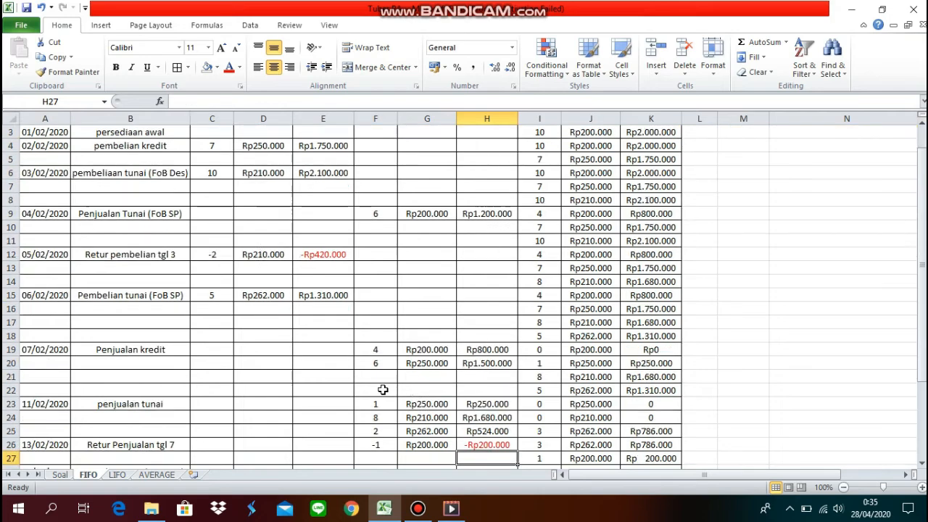
key("Down")
key("Down")
key("Down")
key("Down")
key("Down")
Review the sales amounts in column H upward through the 07/02/2020 and 04/02/2020 entries.
key("Up")
key("Up")
key("Up")
key("Up")
key("Up")
key("Up")
key("Up")
key("Up")
key("Up")
key("Up")
key("Up")
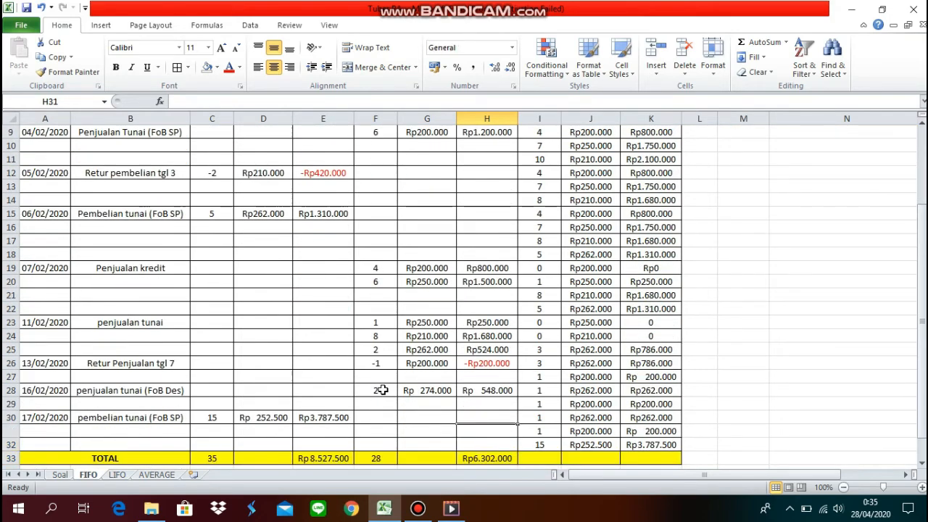
key("Up")
key("Up")
key("Up")
key("Up")
key("Up")
key("Up")
key("Up")
key("Up")
key("Up")
key("Up")
key("Up")
key("Up")
key("Up")
key("Up")
key("Up")
key("Up")
key("Up")
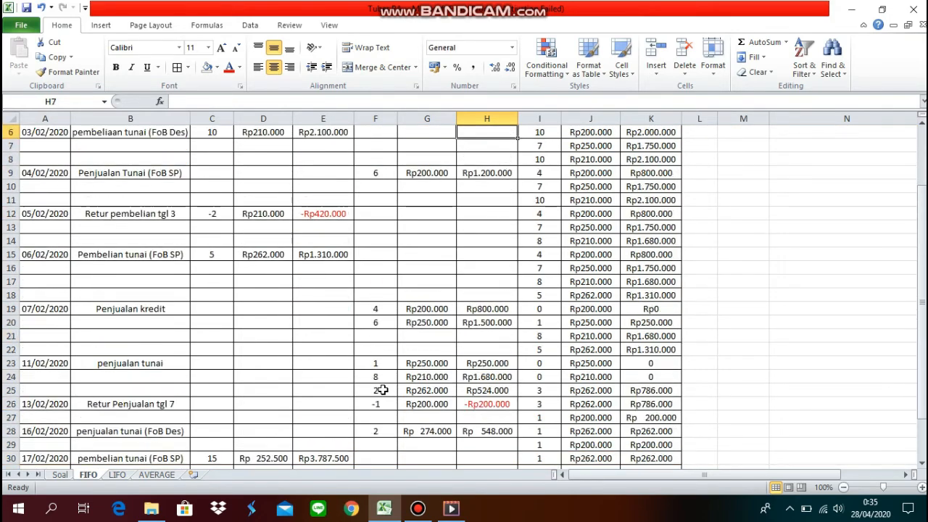
Follow the sales amounts in column H from the early February entries back down past the TOTAL row.
key("Down")
key("Down")
key("Down")
key("Down")
key("Down")
key("Down")
key("Down")
key("Down")
key("Down")
key("Down")
key("Down")
key("Down")
key("Down")
key("Down")
key("Down")
key("Down")
key("Down")
key("Down")
key("Down")
key("Down")
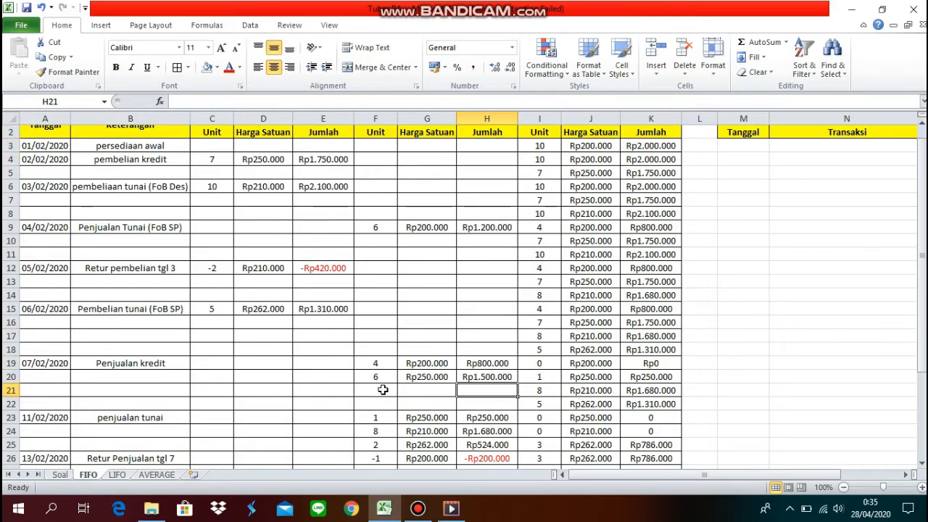
Examine the balance unit prices in column J from the 17/02/2020 purchase layer up to the Saldo heading.
key("Right")
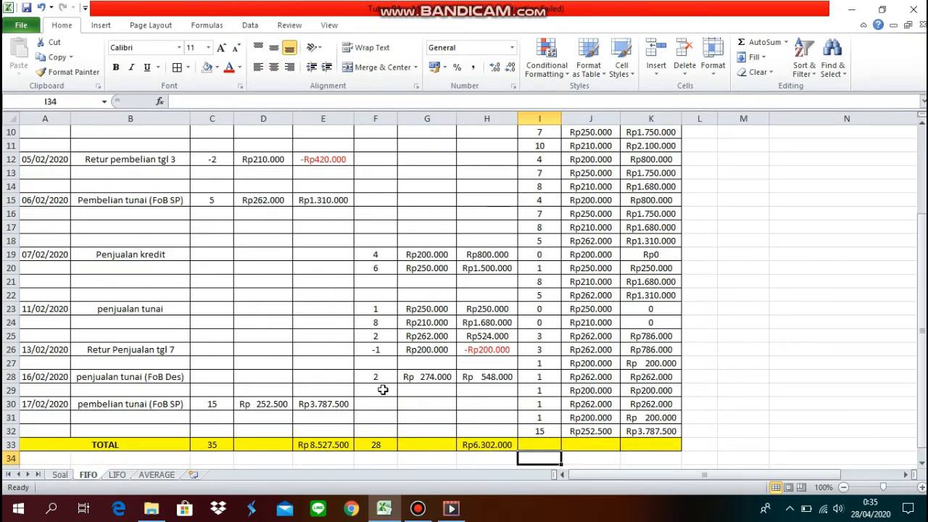
key("Right")
key("Up")
key("Up")
key("Up")
key("Up")
key("Up")
key("Up")
key("Up")
key("Up")
key("Up")
key("Up")
key("Up")
key("Up")
key("Up")
key("Up")
key("Up")
key("Up")
key("Up")
key("Up")
key("Up")
key("Up")
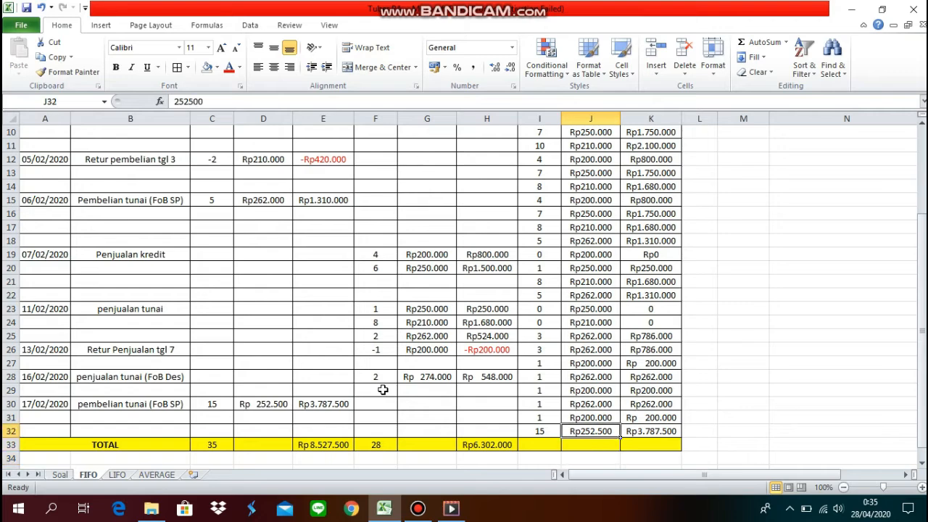
key("Up")
key("Up")
key("Up")
key("Up")
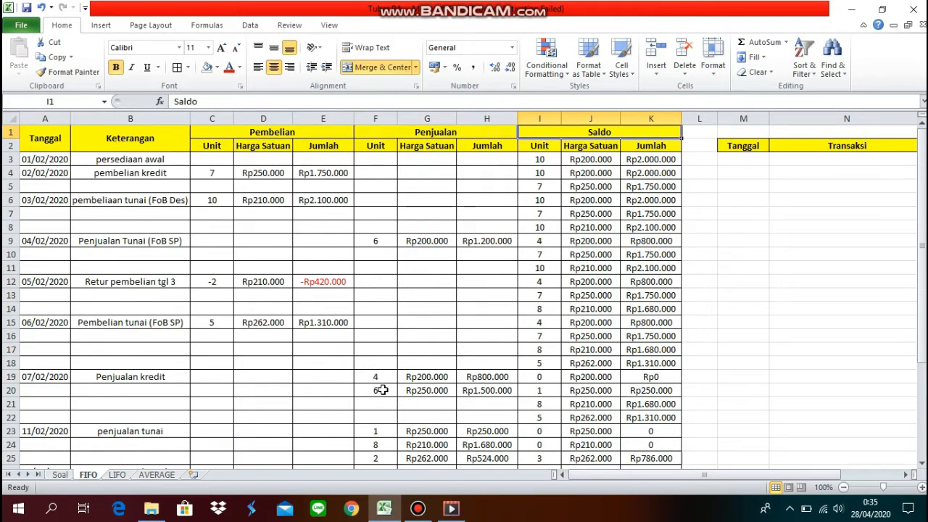
Trace the balance units in column I from the Saldo heading down to the last 17/02/2020 layer in I32.
key("Down")
key("Down")
key("Down")
key("Down")
key("Down")
key("Down")
key("Down")
key("Down")
key("Down")
key("Down")
key("Down")
key("Down")
key("Left")
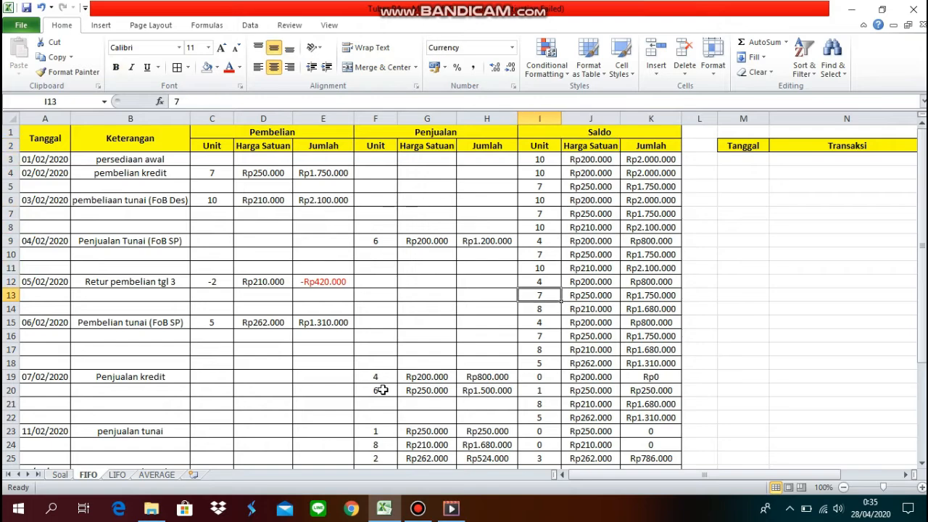
key("Down")
key("Down")
key("Down")
key("Down")
key("Down")
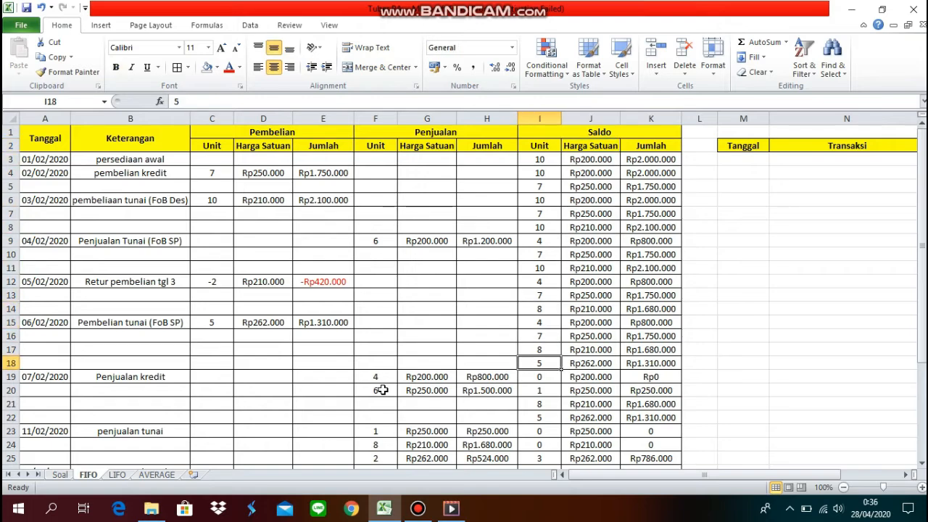
key("Down")
key("Down")
key("Down")
key("Down")
key("Down")
key("Down")
key("Down")
key("Down")
key("Down")
key("Down")
key("Down")
key("Down")
key("Down")
key("Down")
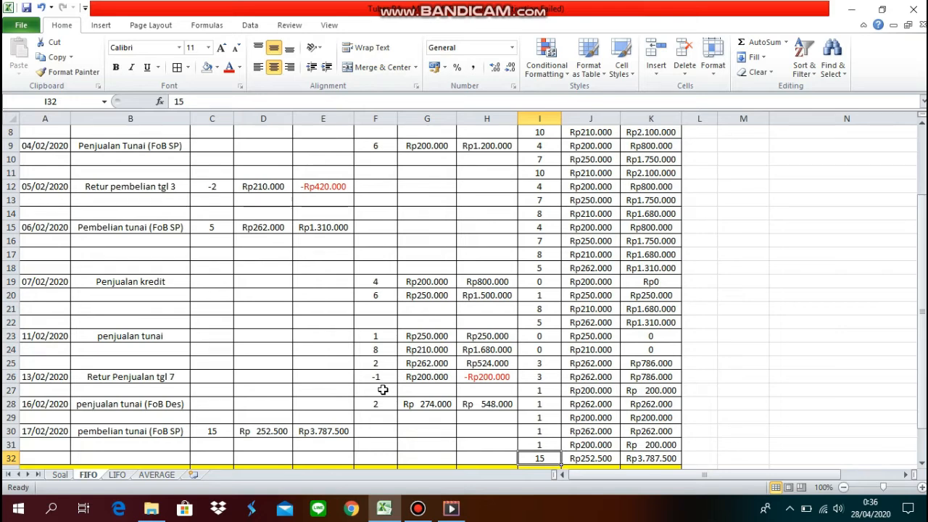
Check the combined units of the three 17/02/2020 balance layers in I30:I32.
left_click(525, 431)
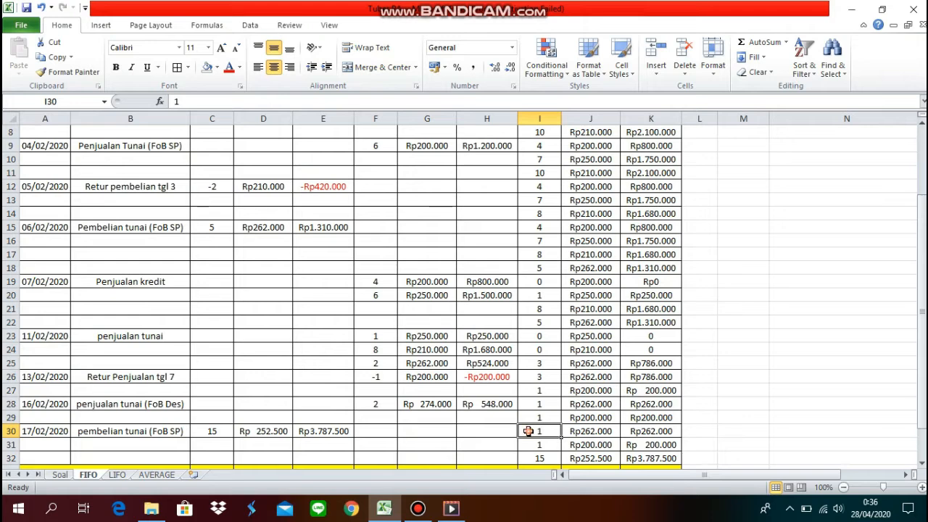
left_click_drag(527, 430, 536, 451)
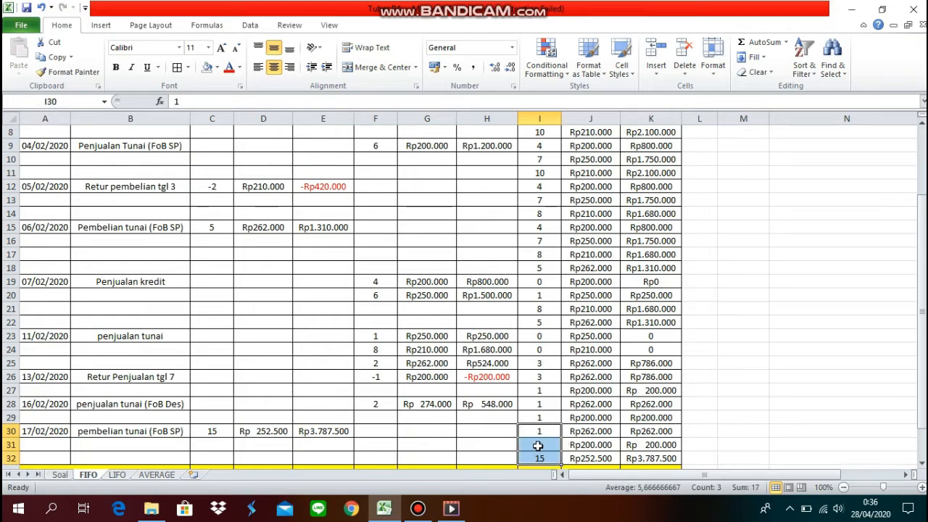
left_click_drag(692, 454, 688, 421)
left_click(688, 422)
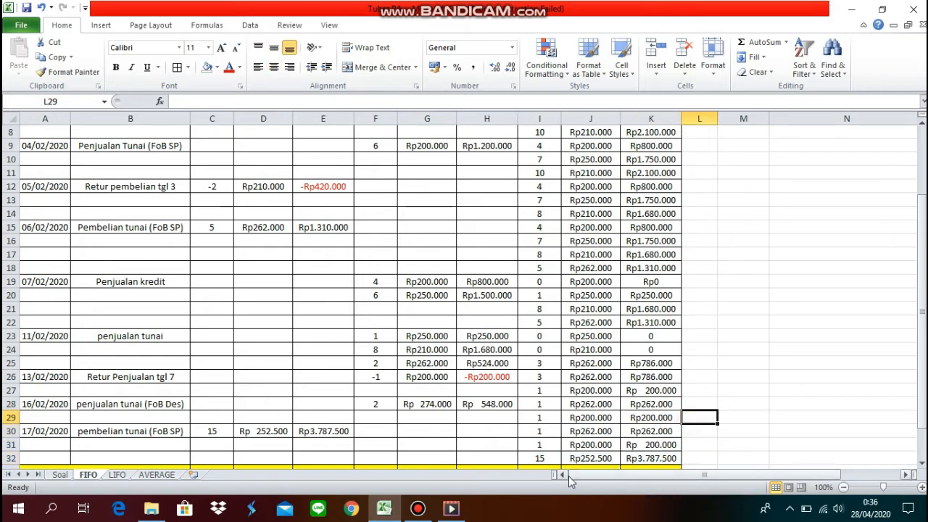
Total the final balance units in I33 with the formula =I32+I31+I30.
key("Down")
key("Down")
key("Down")
key("Down")
key("Down")
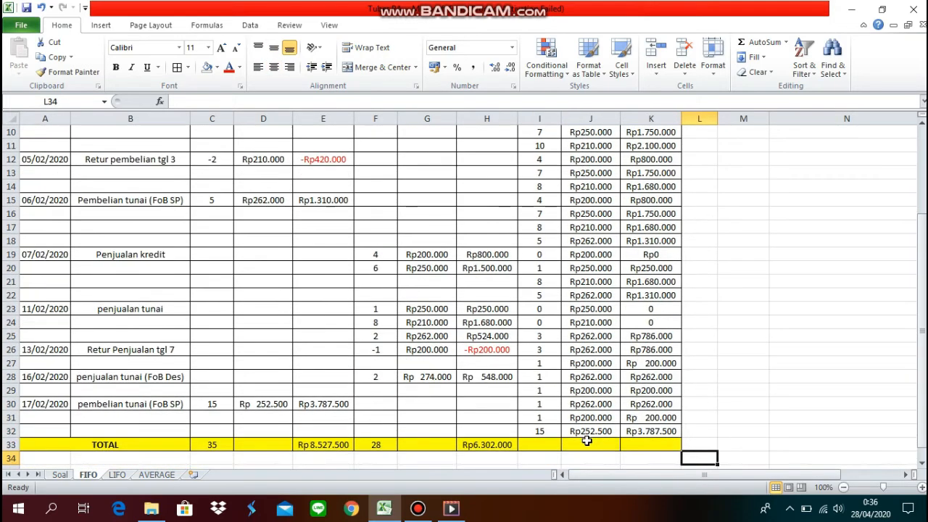
left_click(555, 445)
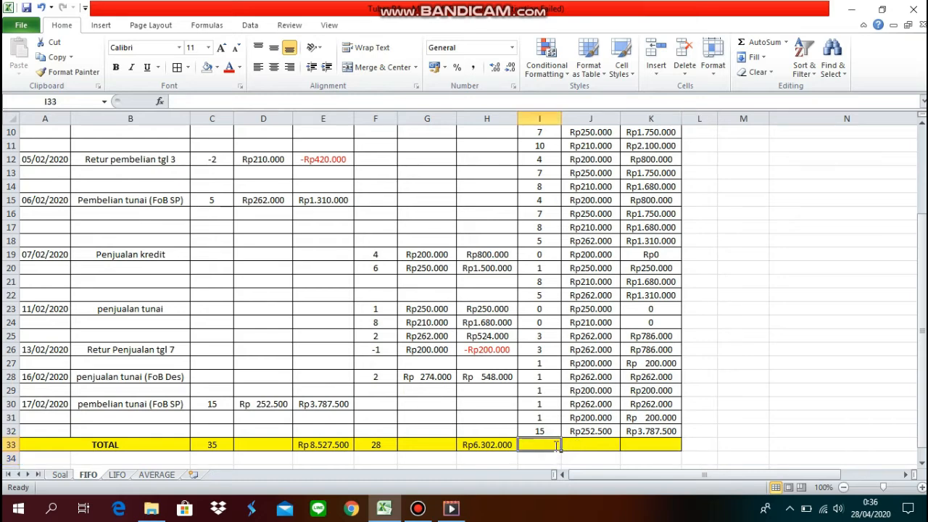
type("=")
left_click(546, 430)
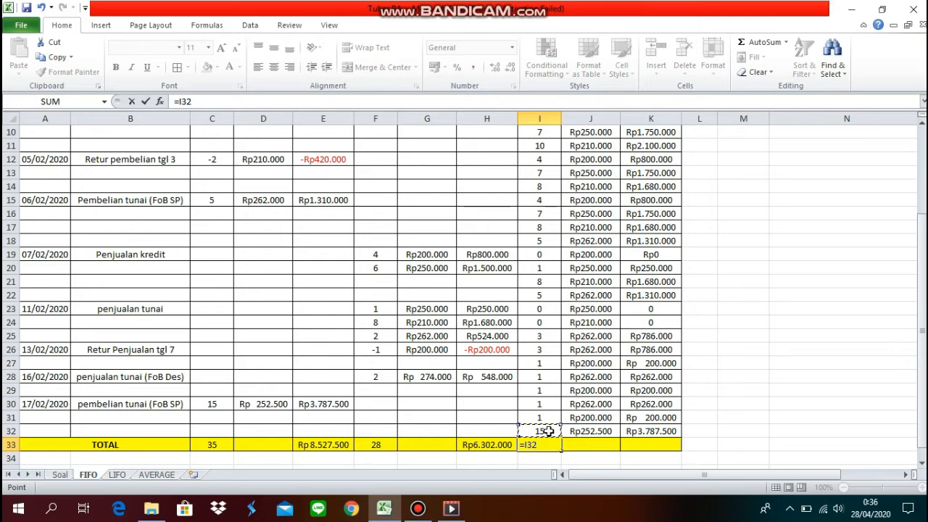
type("+")
left_click(545, 419)
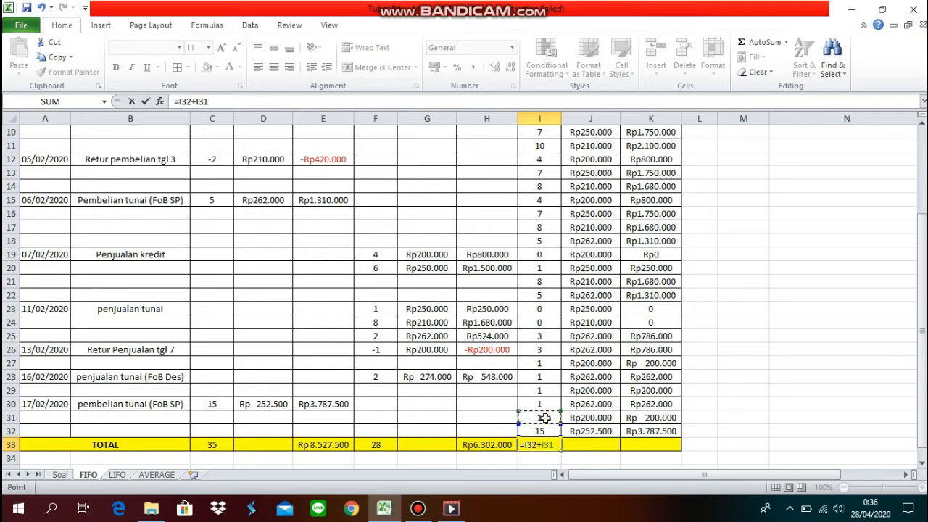
type("+")
left_click(544, 403)
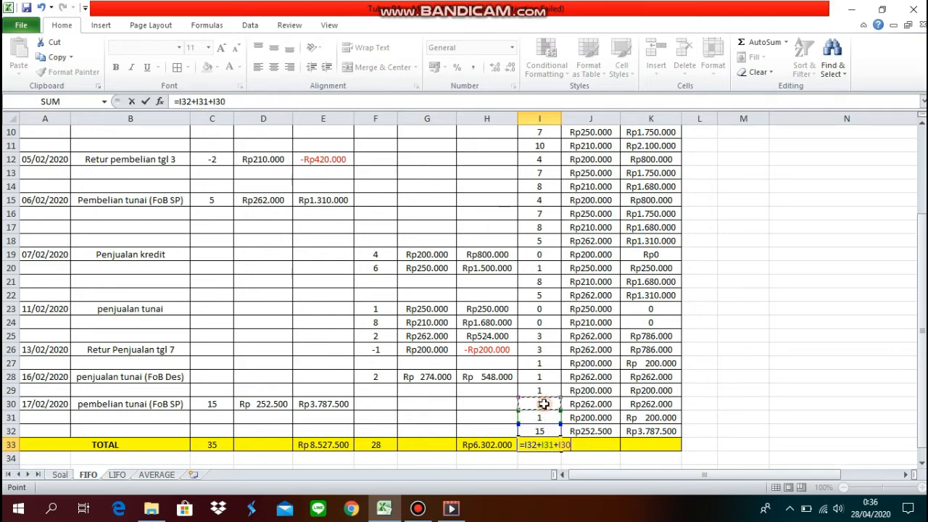
key("Return")
Center the balance cells I33:K33 of the TOTAL row horizontally and align them to the middle vertically.
left_click(554, 447)
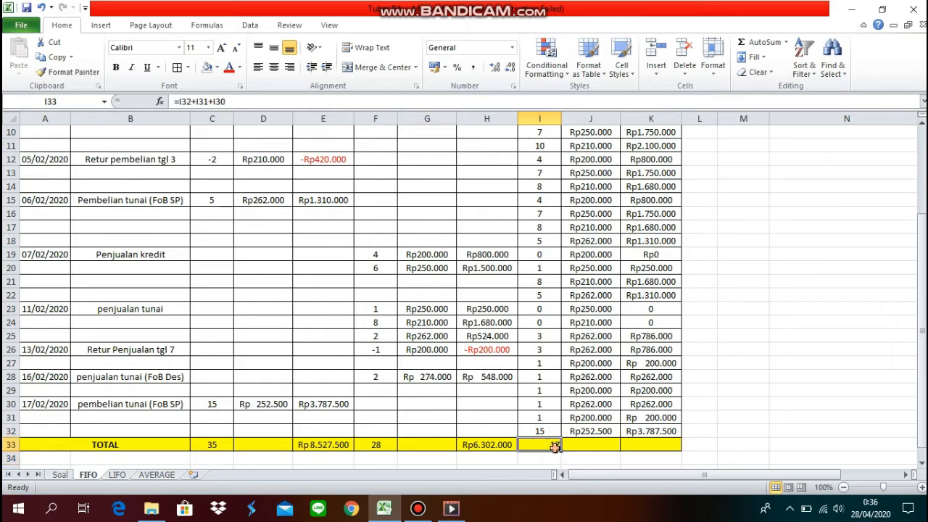
left_click_drag(554, 447, 628, 433)
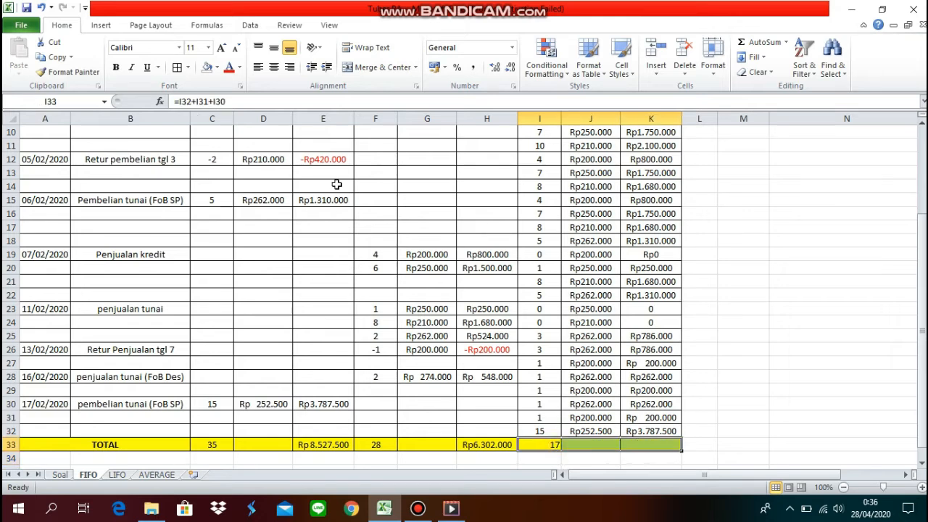
left_click(274, 67)
left_click(274, 47)
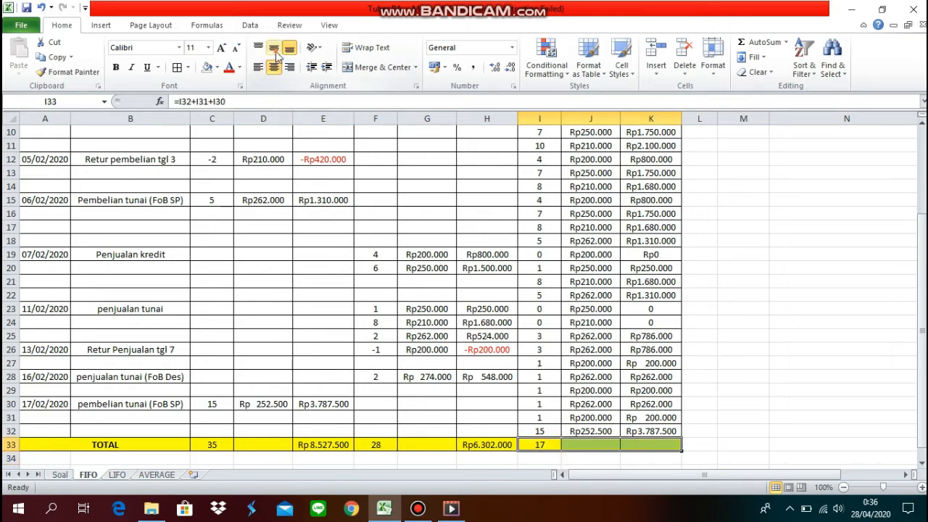
left_click(539, 454)
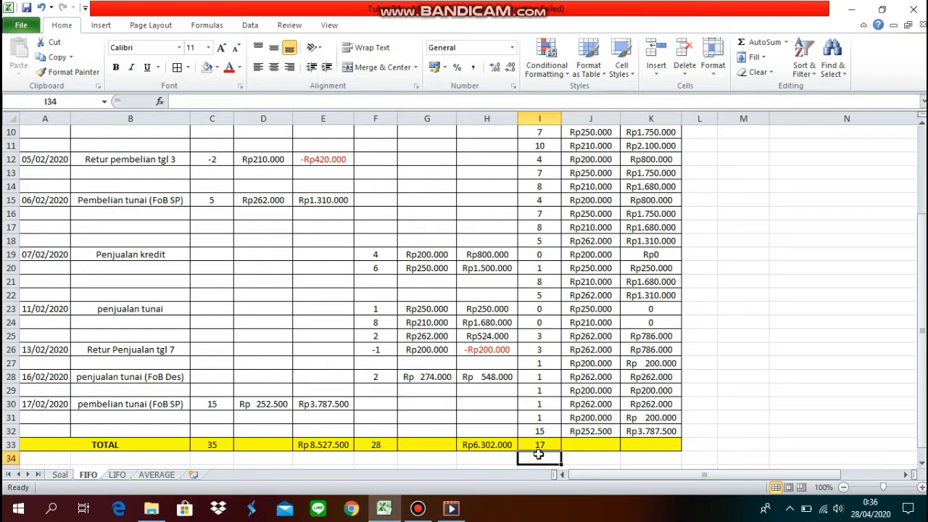
Review the balance units in column I upward from the TOTAL row through the earlier transaction layers.
key("Up")
key("Up")
key("Up")
key("Up")
key("Up")
key("Up")
key("Up")
key("Up")
key("Up")
key("Up")
key("Up")
key("Up")
key("Up")
key("Up")
key("Up")
key("Up")
key("Up")
key("Up")
key("Up")
key("Up")
key("Up")
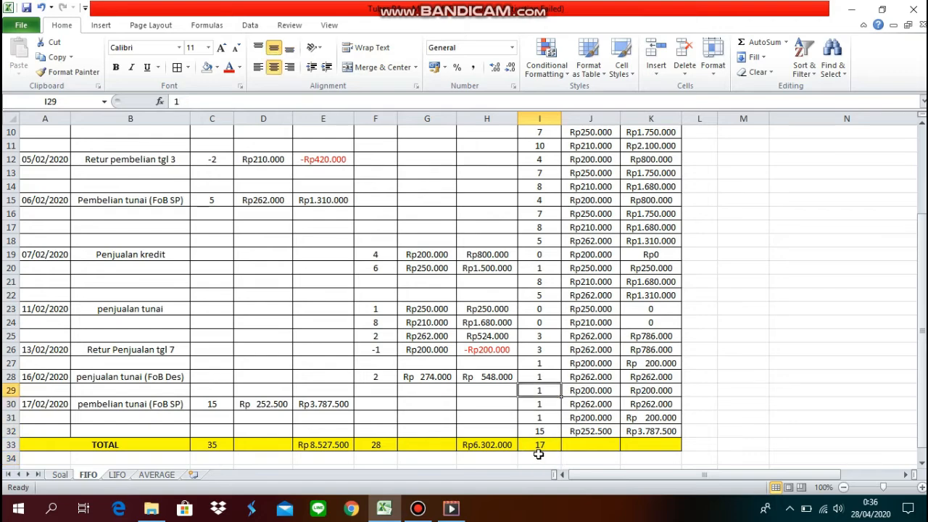
Review the balance units in column I downward through the transaction layers to the TOTAL row and the 17/02/2020 layers.
key("Down")
key("Down")
key("Down")
key("Down")
key("Down")
key("Down")
key("Down")
key("Down")
key("Down")
key("Down")
key("Down")
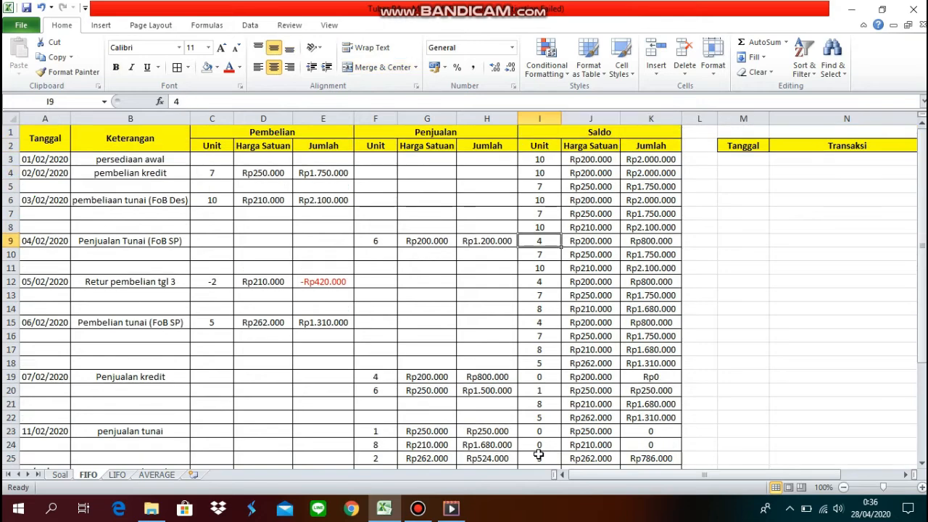
key("Down")
key("Down")
key("Down")
key("Down")
key("Down")
key("Down")
key("Down")
key("Down")
key("Down")
key("Down")
key("Down")
key("Down")
key("Down")
key("Down")
key("Down")
key("Down")
key("Down")
key("Down")
key("Down")
key("Down")
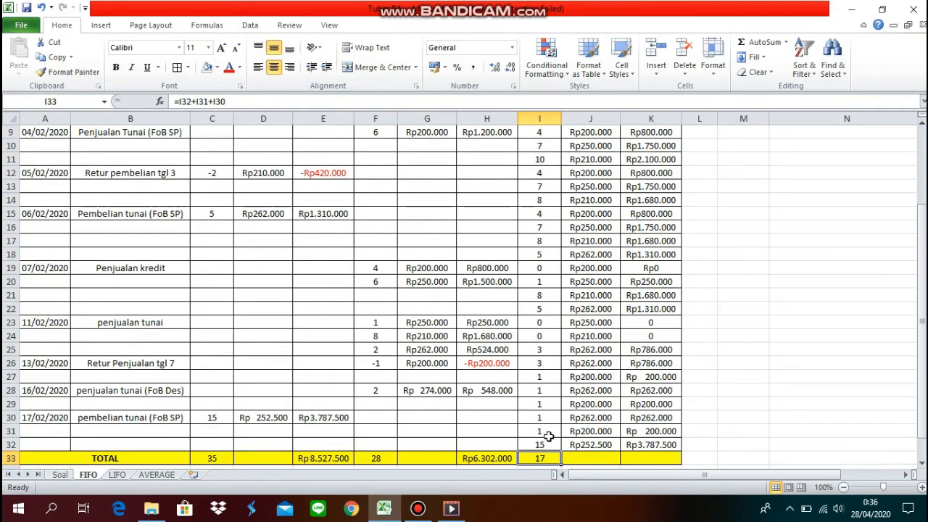
left_click_drag(543, 419, 548, 442)
left_click(710, 412)
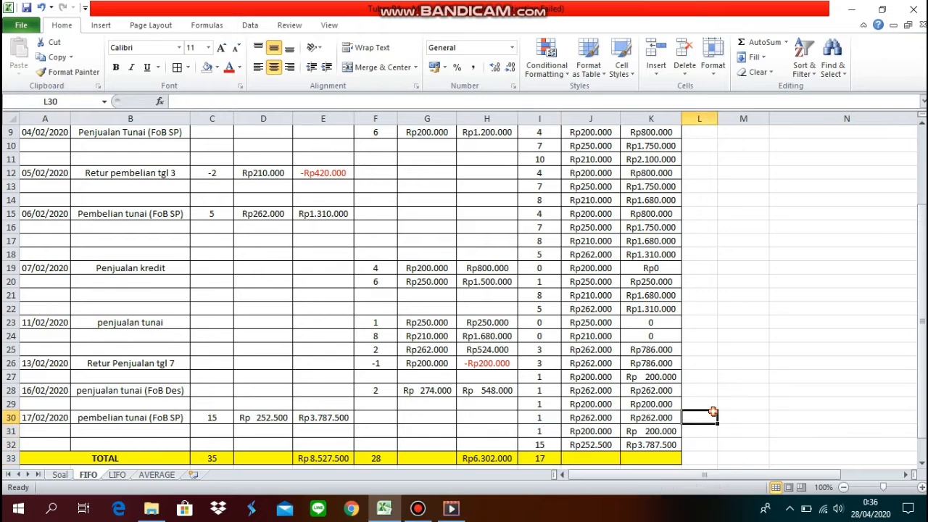
Check the combined amount of the three 17/02/2020 balance layers in K30:K32.
left_click(669, 417)
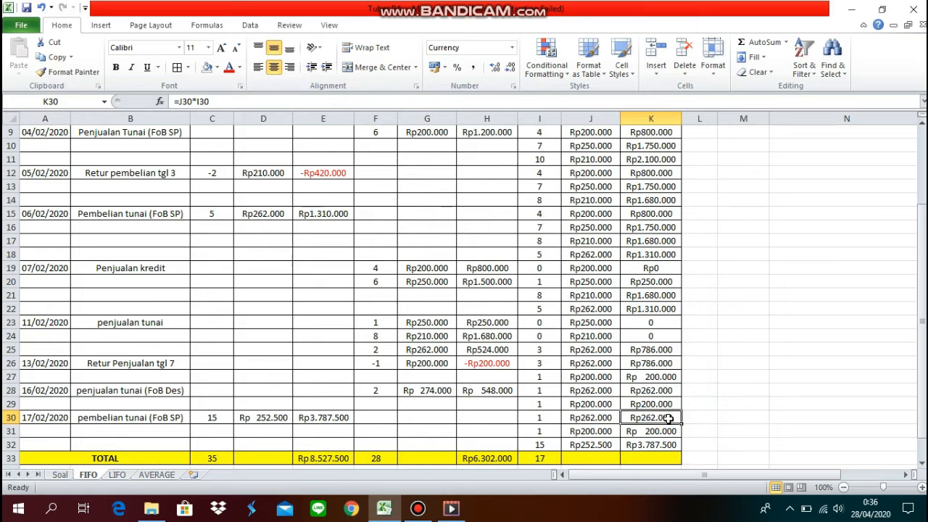
left_click_drag(668, 418, 683, 438)
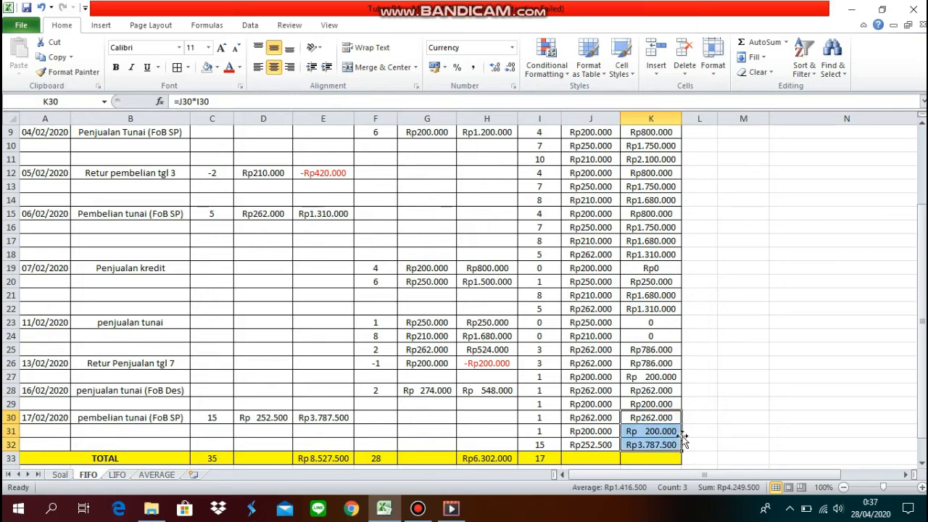
left_click(702, 428)
Total the final balance amount in K33 with the formula =K32+K31+K30.
left_click(672, 464)
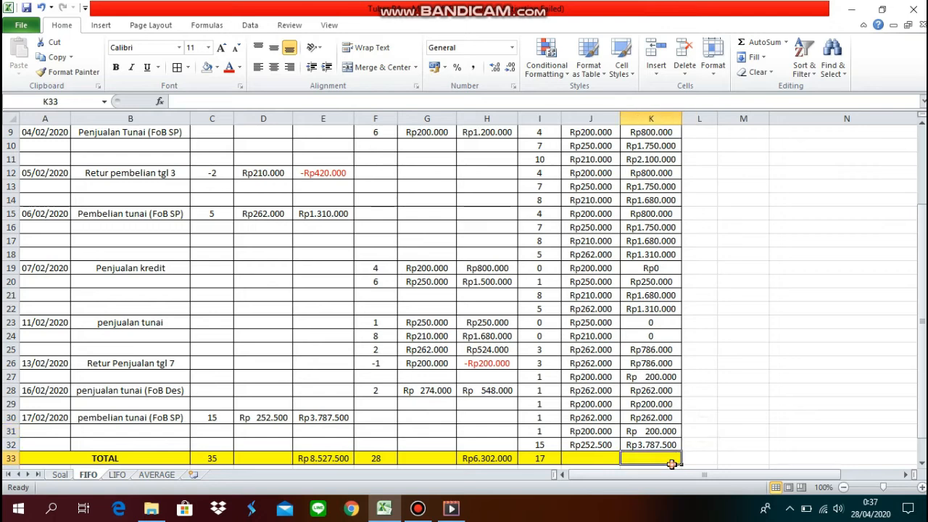
type("=")
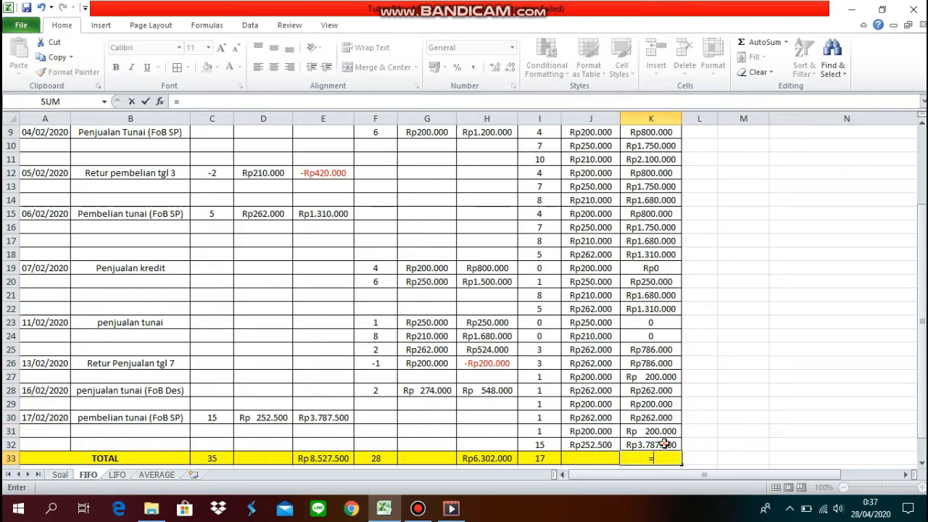
left_click(664, 444)
type("+")
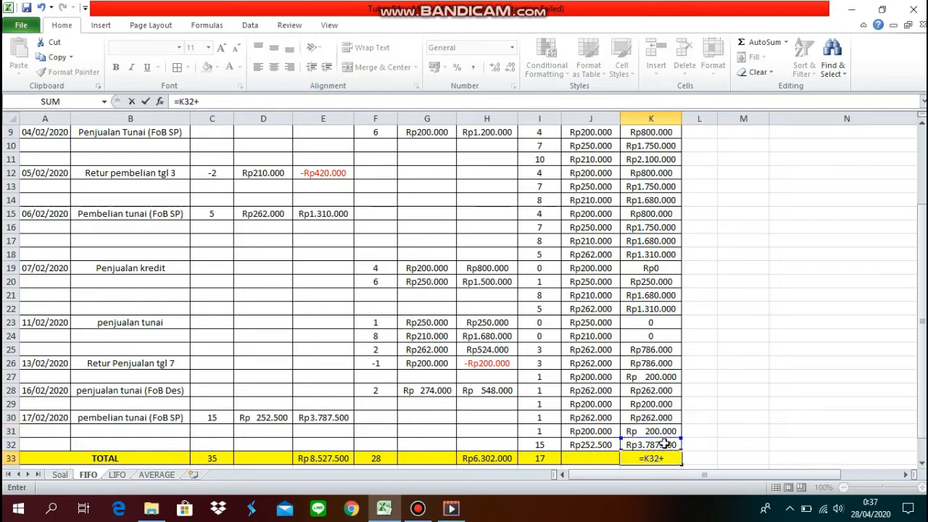
left_click(665, 433)
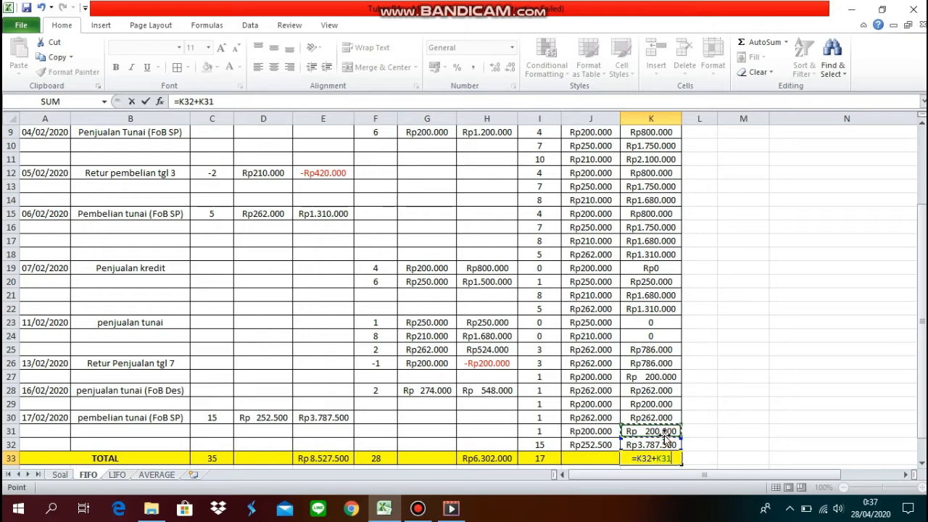
type("+")
left_click(664, 421)
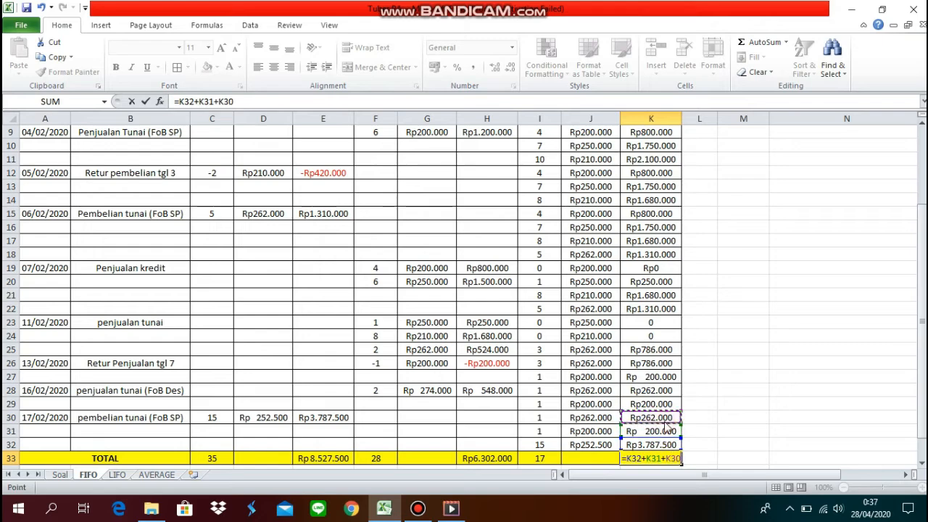
key("Return")
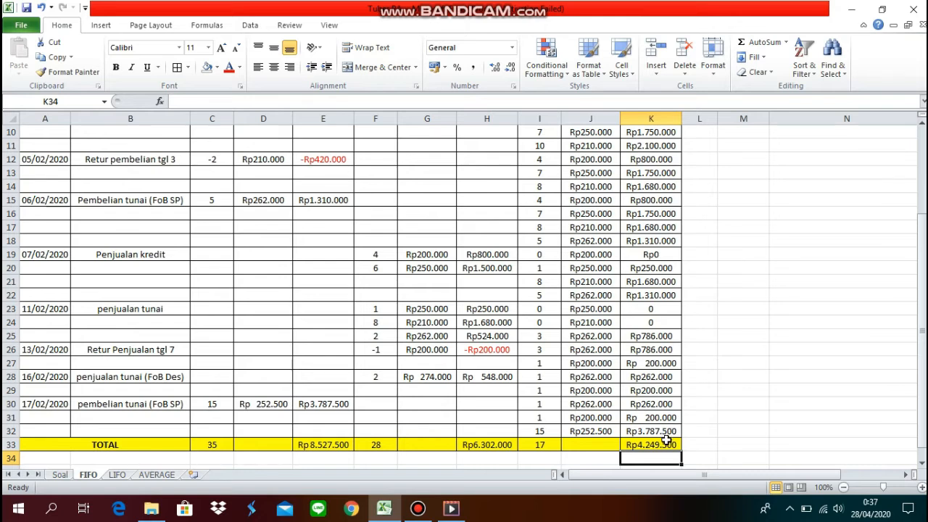
Verify the final balance totals against the amounts in K30:K32 and the units in I30:I32.
left_click(666, 441)
key("Up")
key("Up")
key("Up")
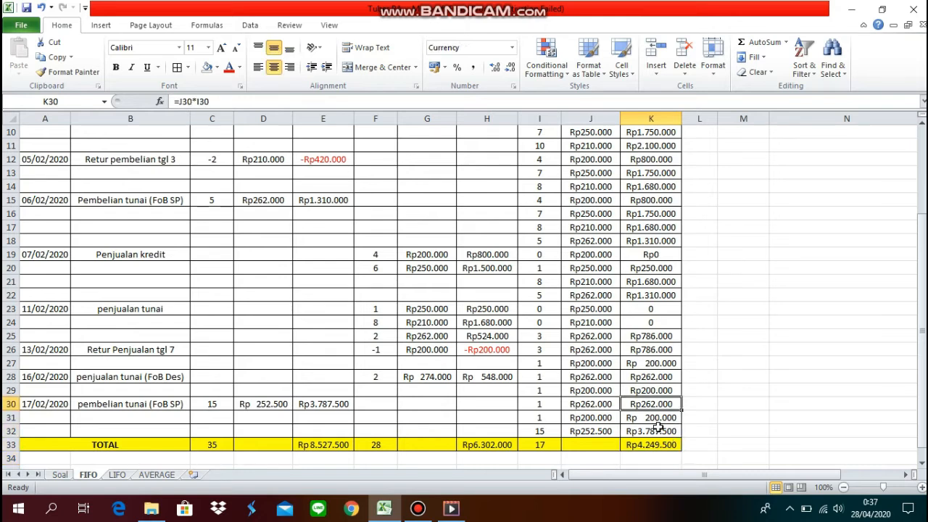
left_click_drag(650, 406, 648, 431)
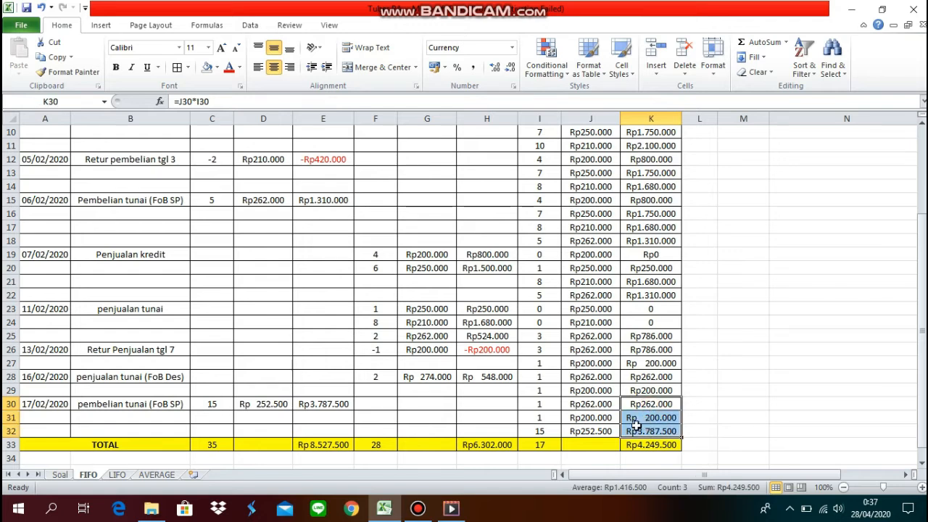
left_click(544, 403)
left_click_drag(544, 404, 540, 429)
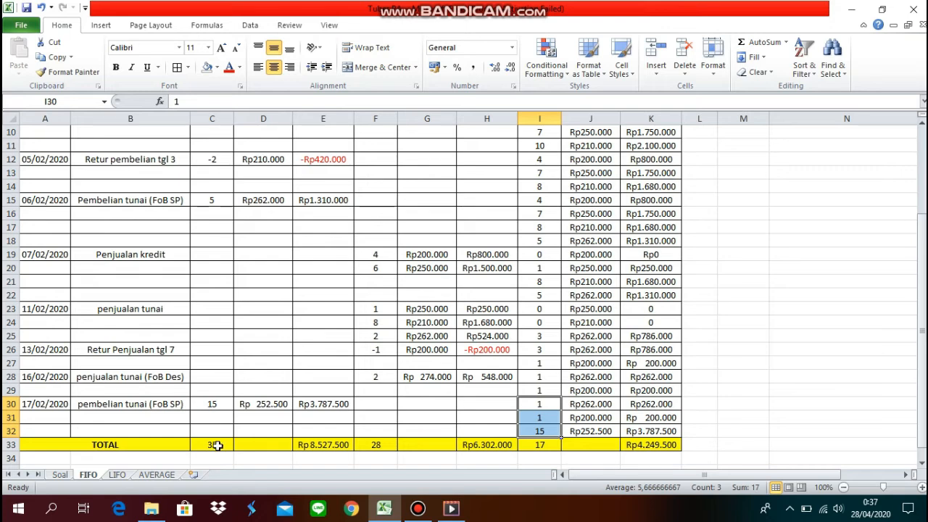
left_click(736, 401)
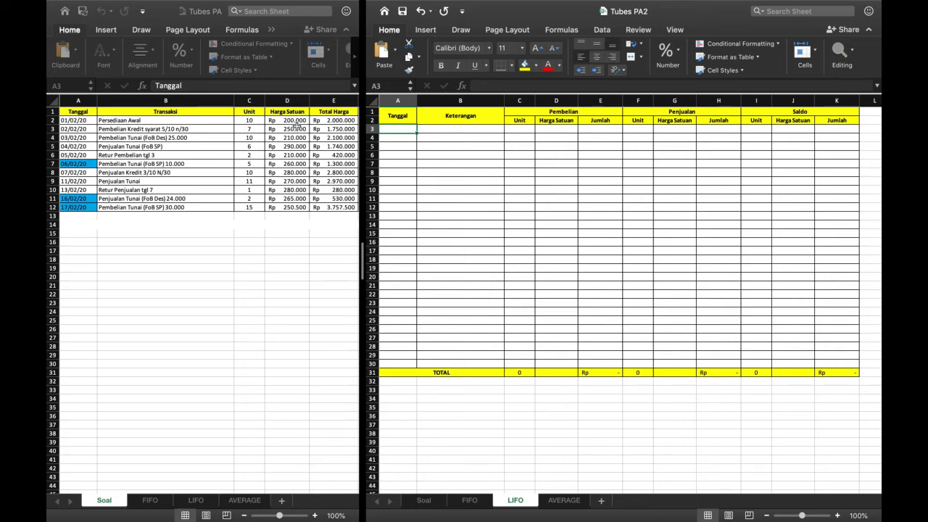
Enter the date 1/2/20 and the description Persediaan Awal in row 3 of the LIFO card.
type("1/02/20")
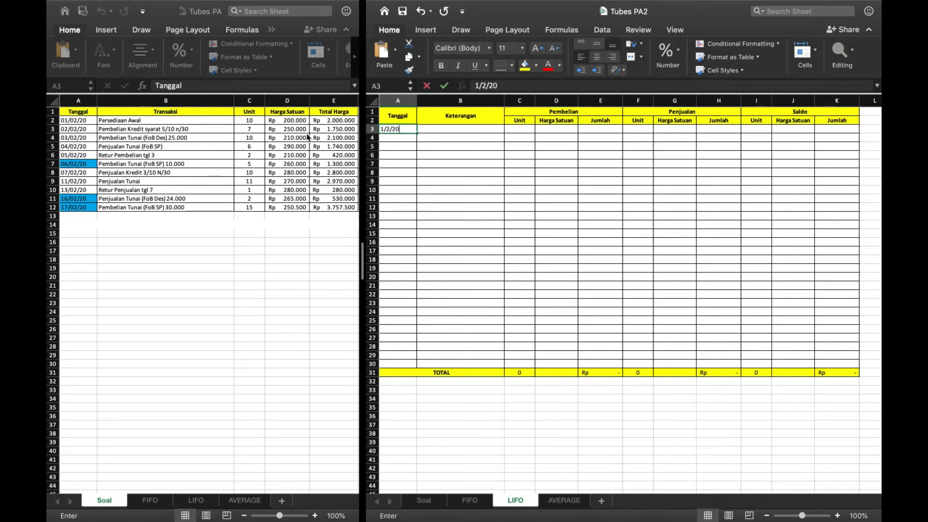
key("Tab")
type("P")
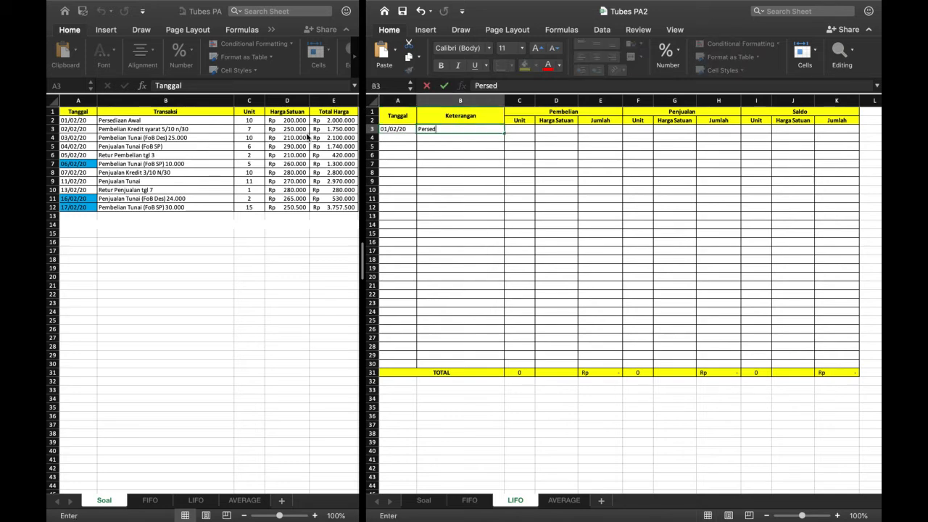
type("ersediaan Awal")
Record the opening balance in row 3 as 10 units at 200.000, with the amount in K3 calculated as =I3*J3.
left_click(764, 130)
type("10")
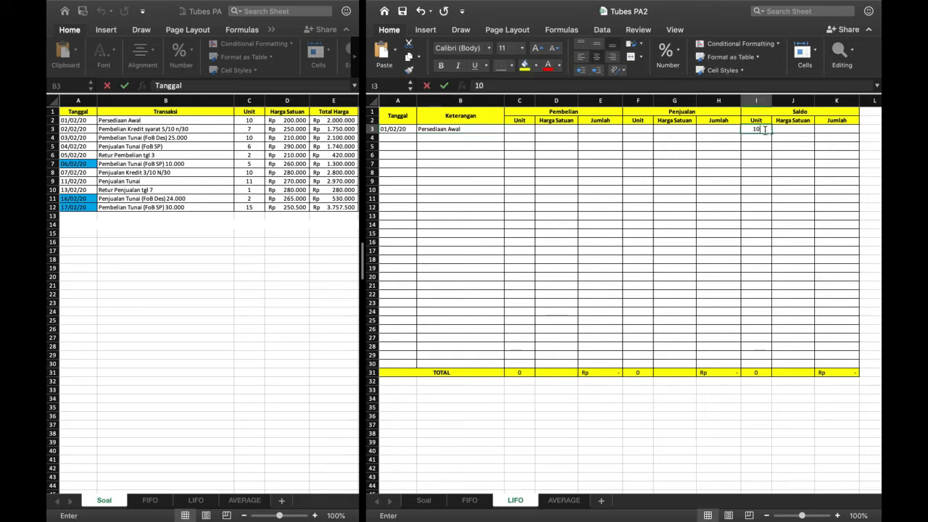
key("Tab")
type("200.000")
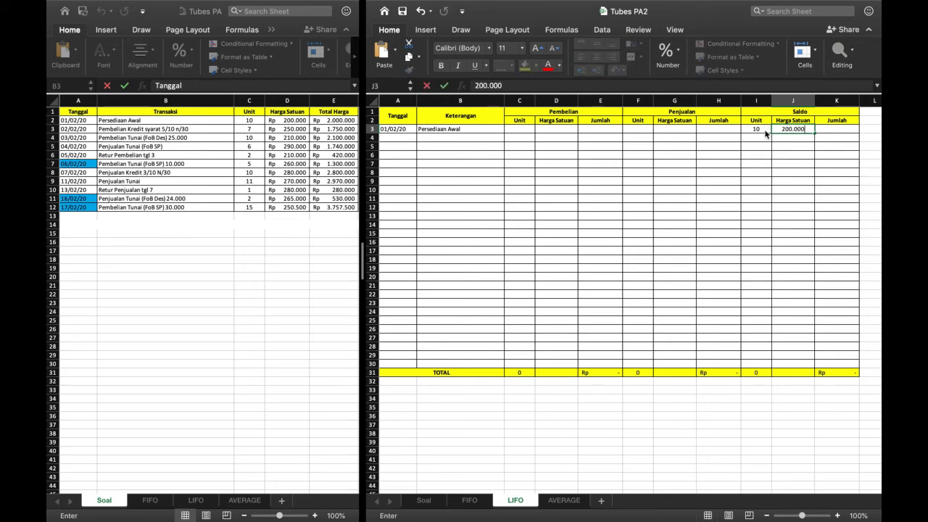
key("Tab")
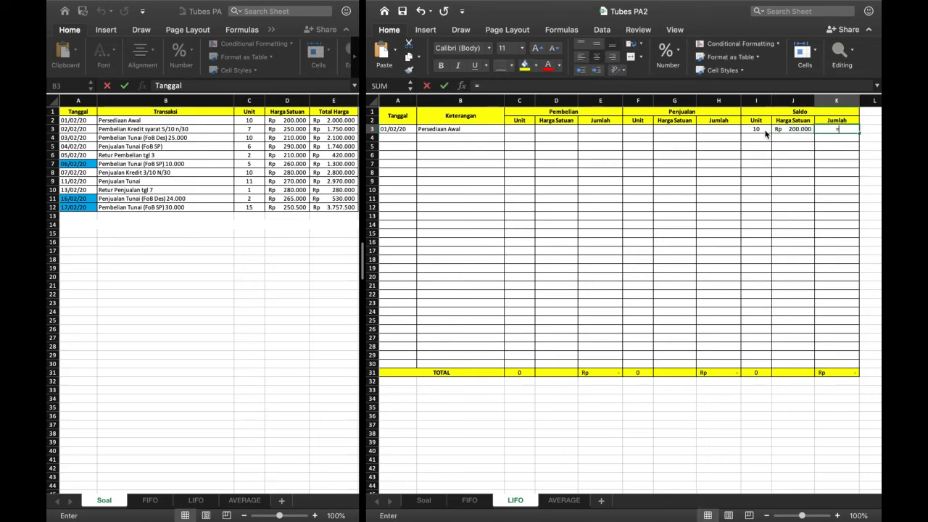
type("=")
left_click(754, 131)
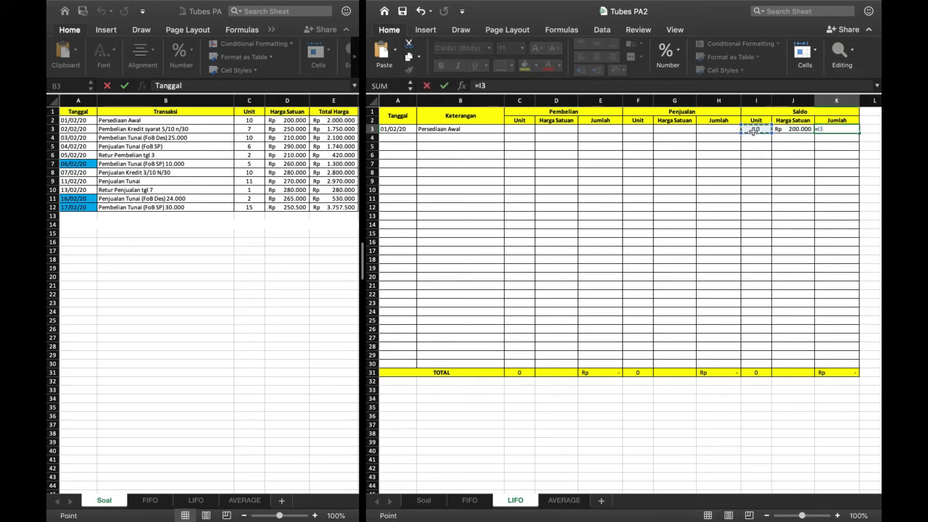
type("*")
left_click(788, 132)
key("Return")
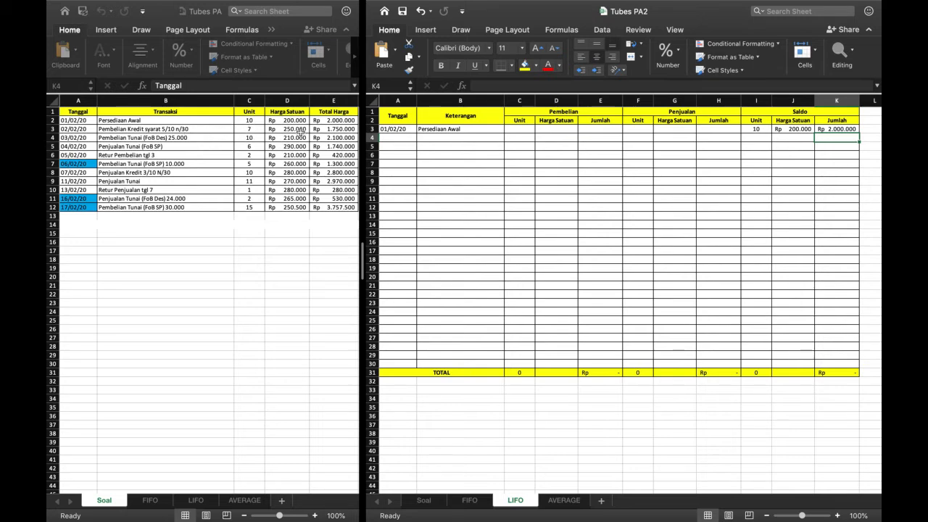
Enter the date 02/02/20 and the description Pembelian Kredit in row 4 of the LIFO card.
left_click(396, 136)
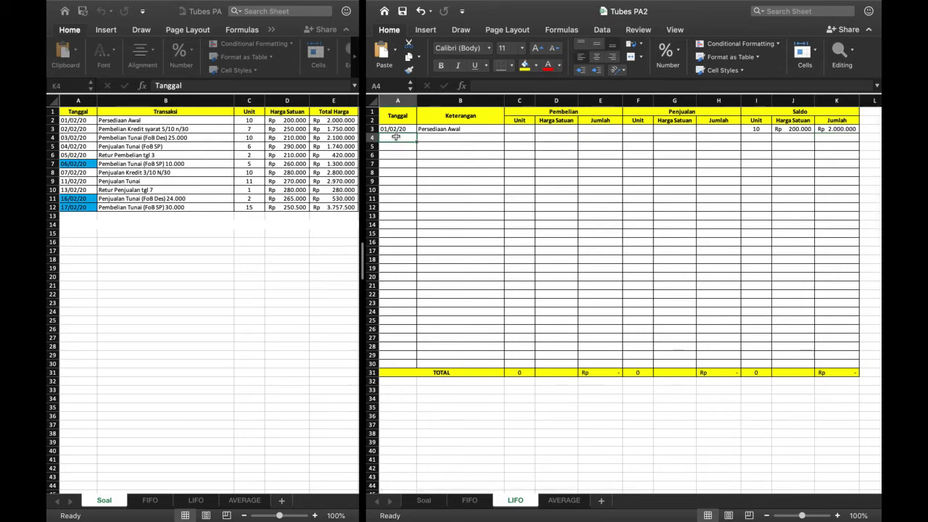
type("2")
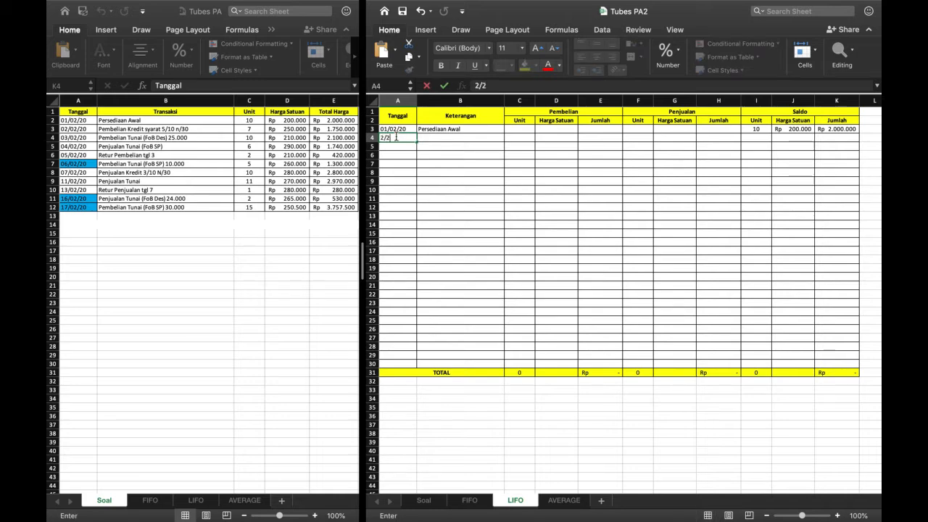
type("/02/20")
key("Tab")
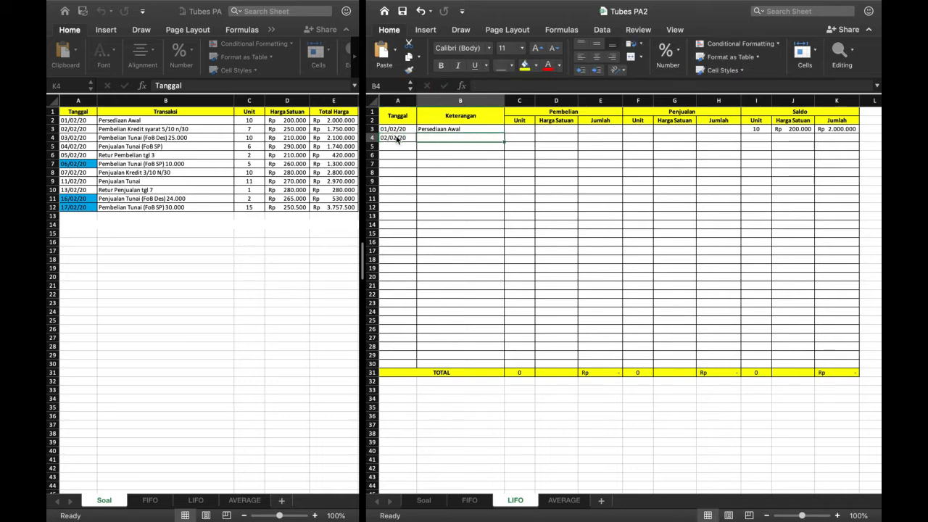
type("Pembelian ")
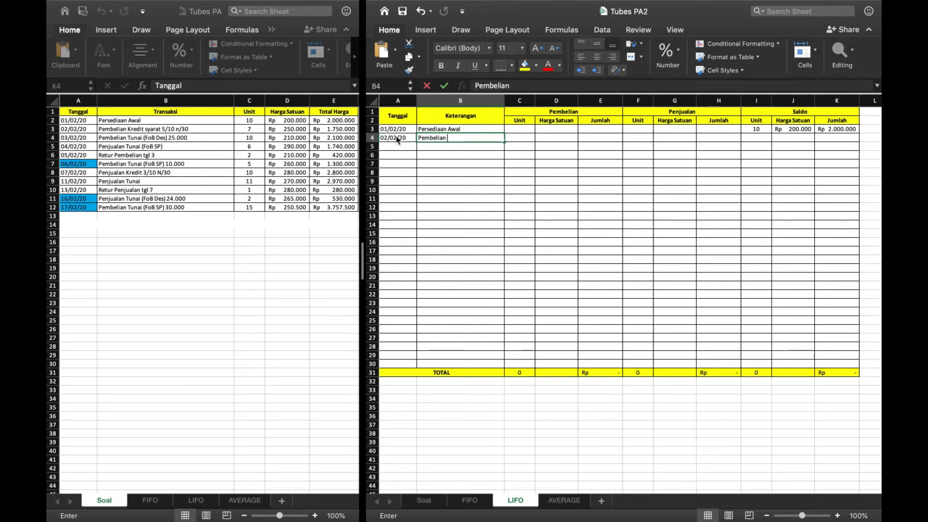
type("Kredit")
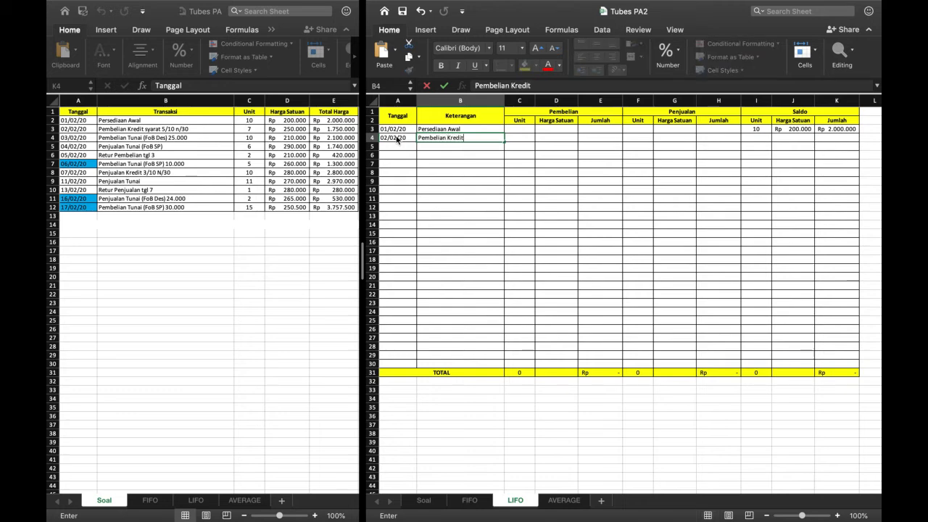
Record the row 4 purchase as 7 units at 250.000, with the amount in E4 calculated as =C4*D4.
left_click(527, 140)
type("7")
key("Tab")
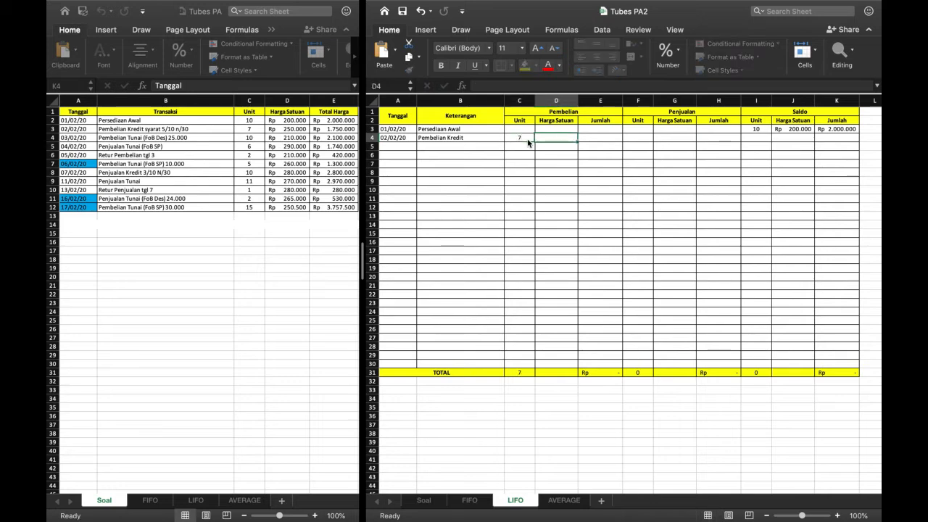
type("250.000")
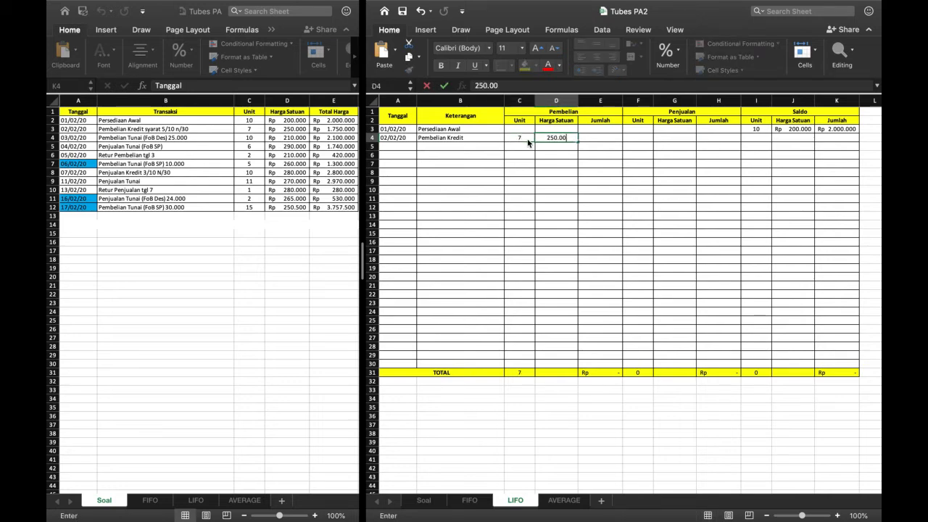
key("Tab")
type("=")
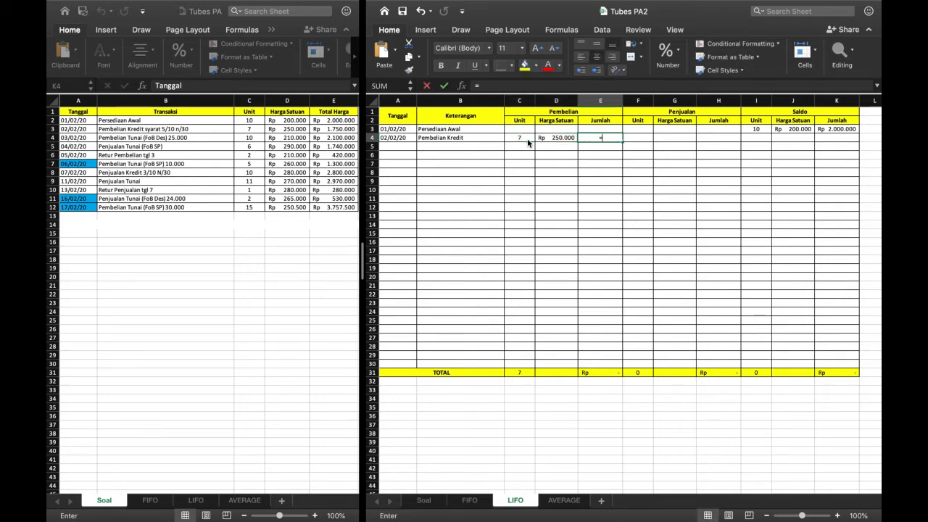
left_click(526, 138)
type("*")
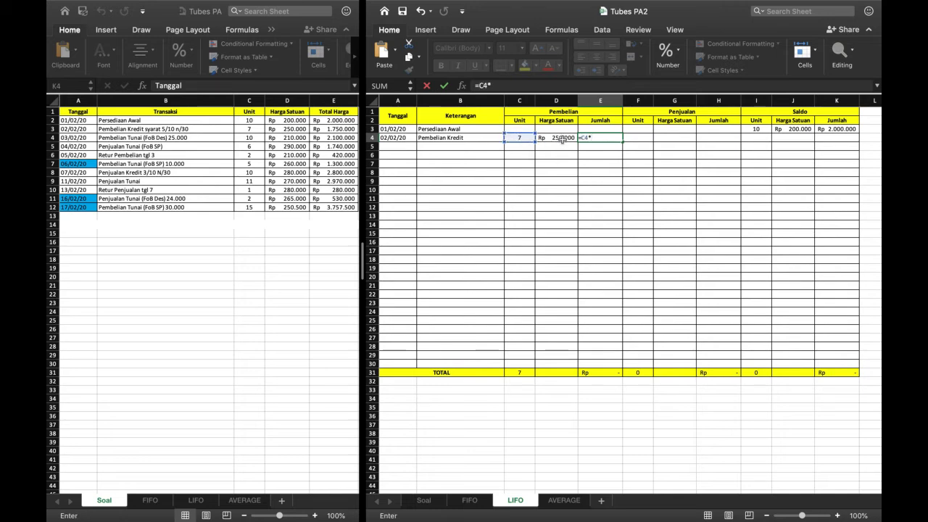
left_click(563, 138)
key("Return")
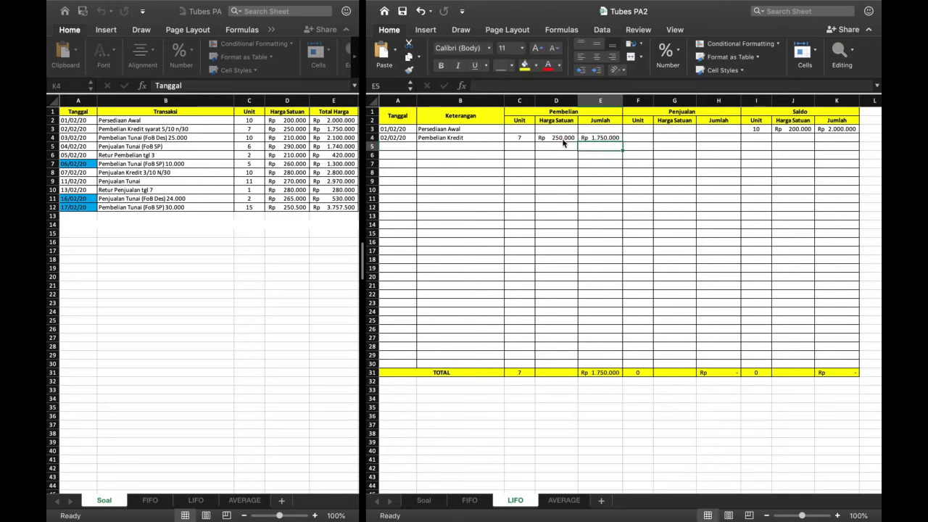
Carry the opening balance layer forward by copying I3:K3 into the balance cells of row 4.
left_click(760, 130)
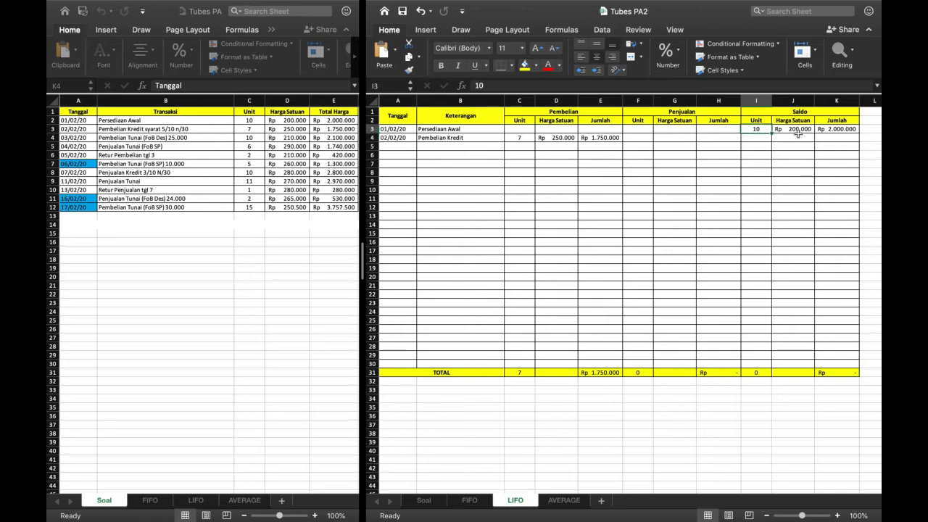
left_click(839, 129, "shift")
key("super+c")
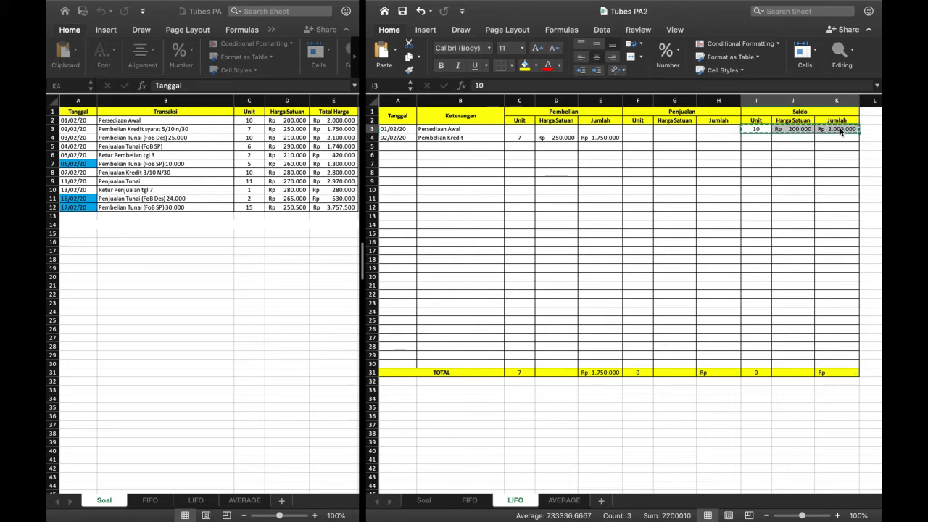
left_click(766, 140)
key("super+v")
left_click(758, 145)
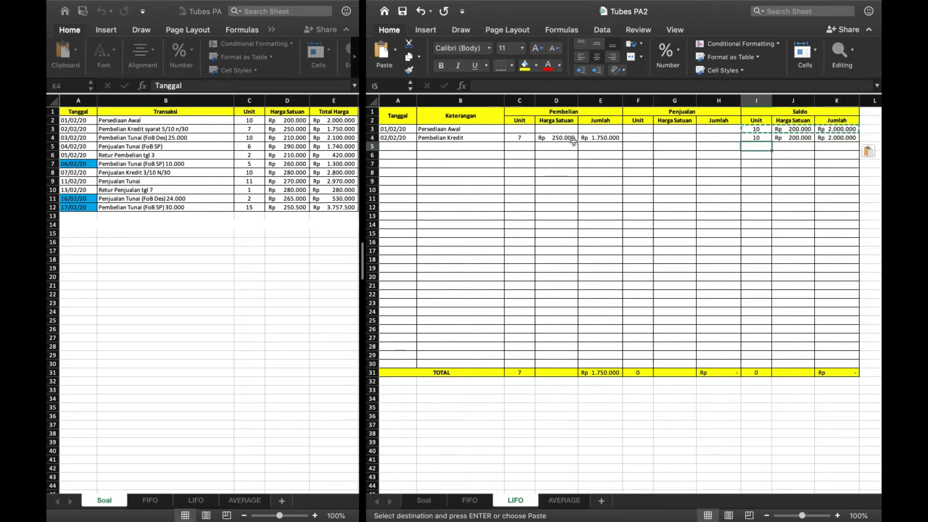
Add the row 4 purchase as a second balance layer by copying C4:E4 into I5:K5.
left_click(523, 137)
left_click(609, 138, "shift")
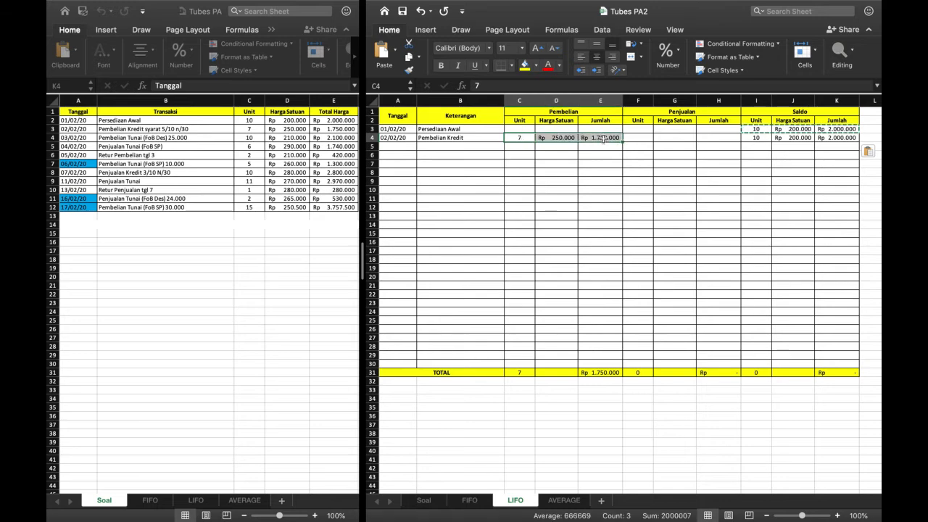
key("super+c")
left_click(761, 146)
key("super+v")
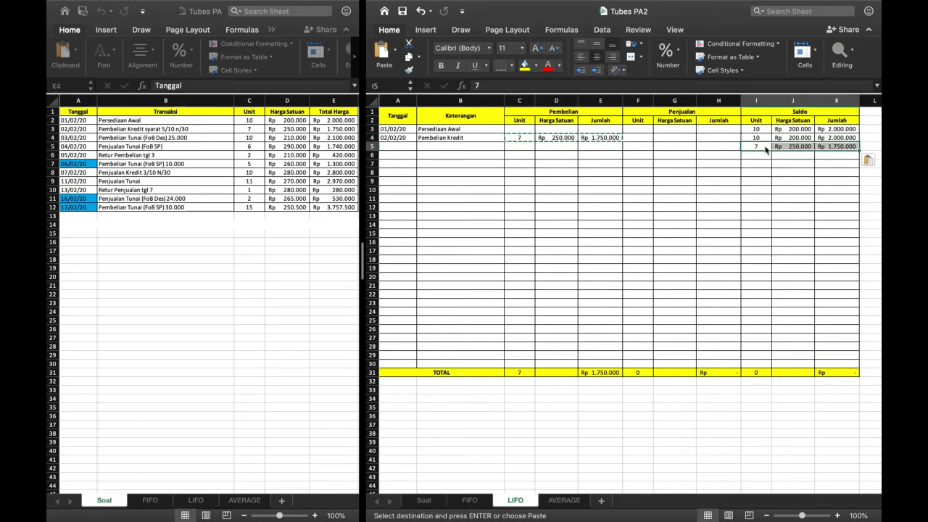
Enter the date 03/02/20 and the description Pembelian Tunai (FoB Des) in row 6 of the LIFO card.
left_click(404, 155)
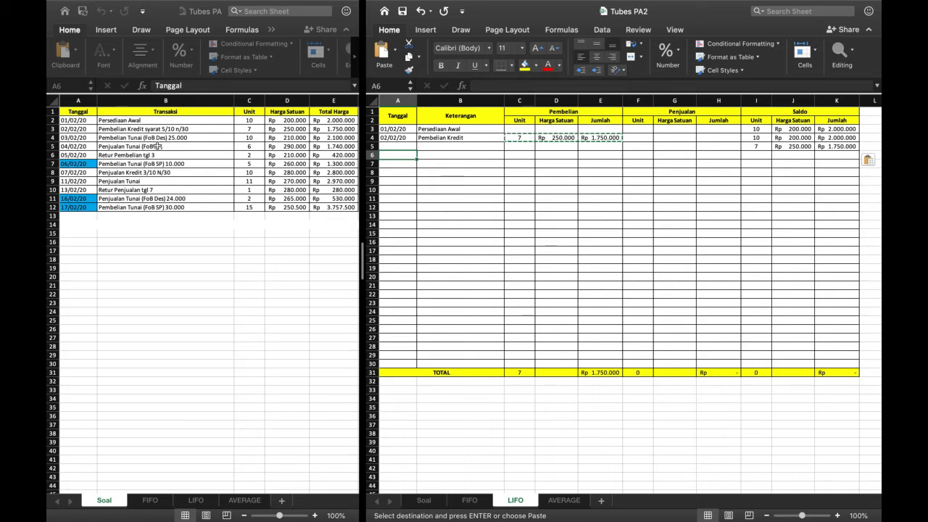
type("3/02/")
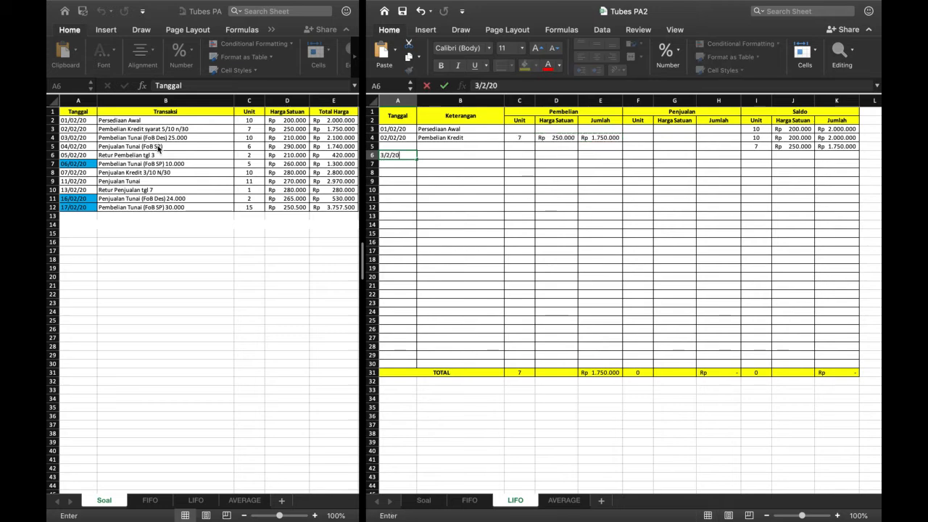
type("20")
key("Tab")
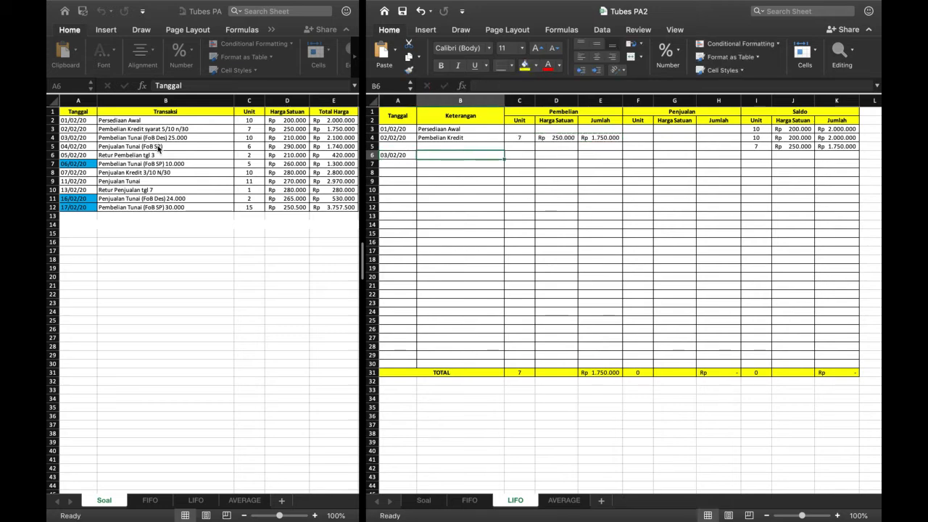
type("Pembelian")
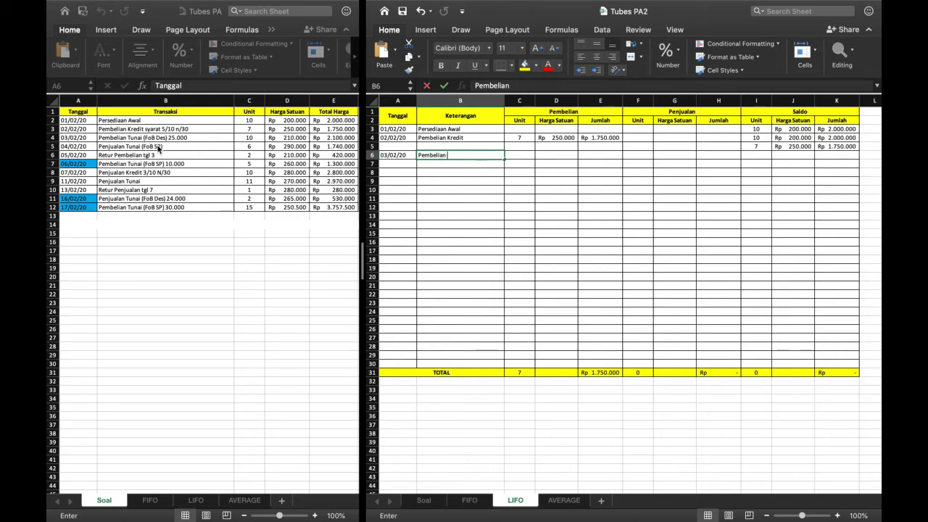
type(" Tu n")
key("BackSpace")
key("BackSpace")
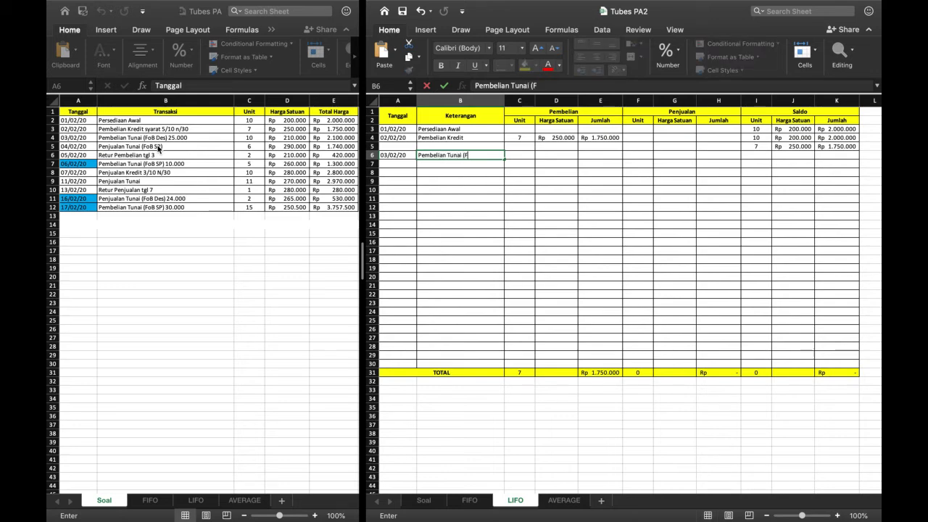
type("nai (FoB Des")
Record the row 6 purchase as 10 units at 210.000, with the amount in E6 calculated as =C6*D6.
left_click(524, 156)
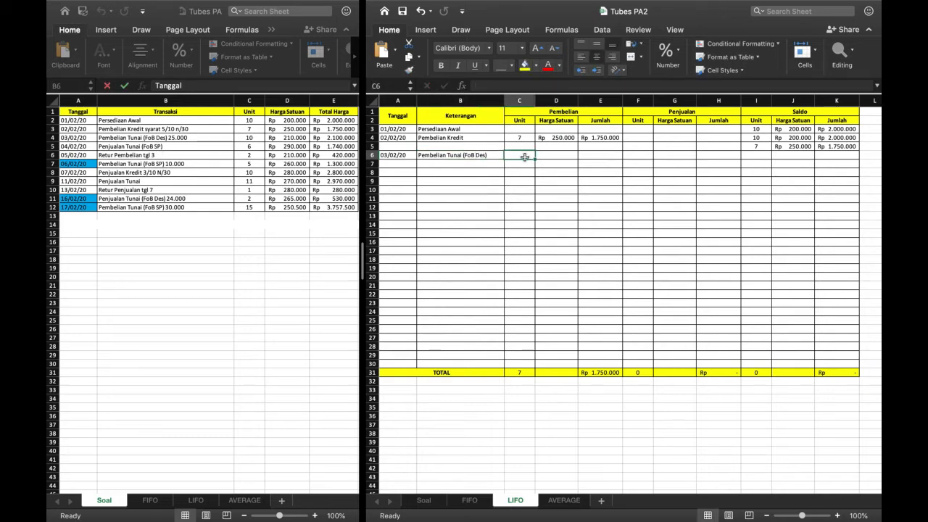
type("10")
key("Tab")
type("210.000")
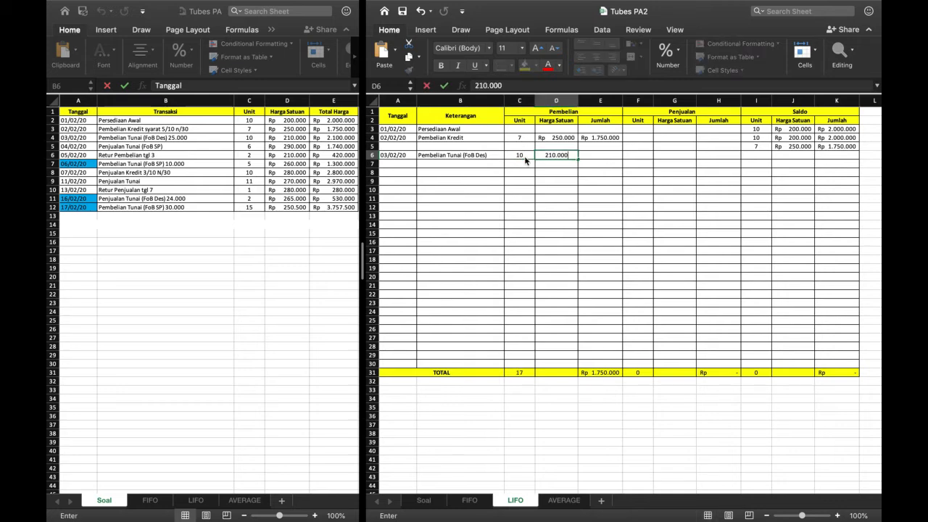
key("Tab")
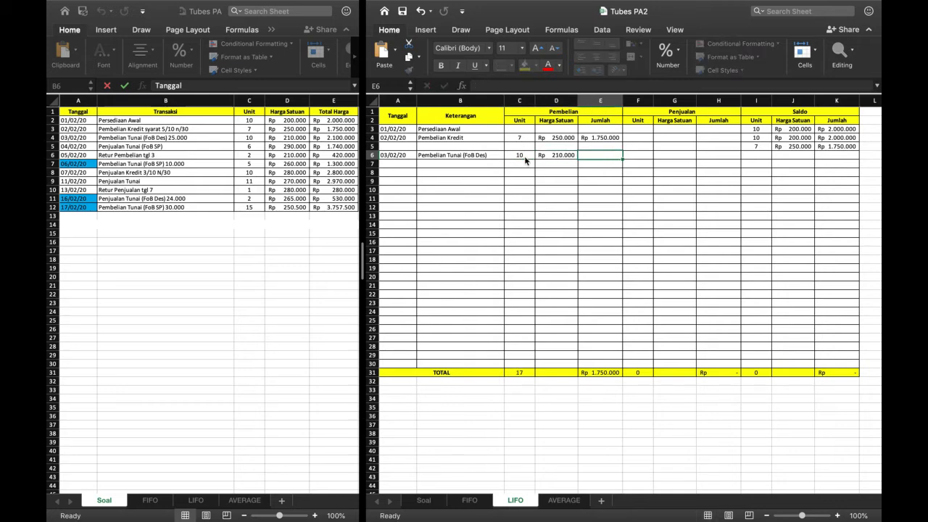
type("=")
left_click(524, 155)
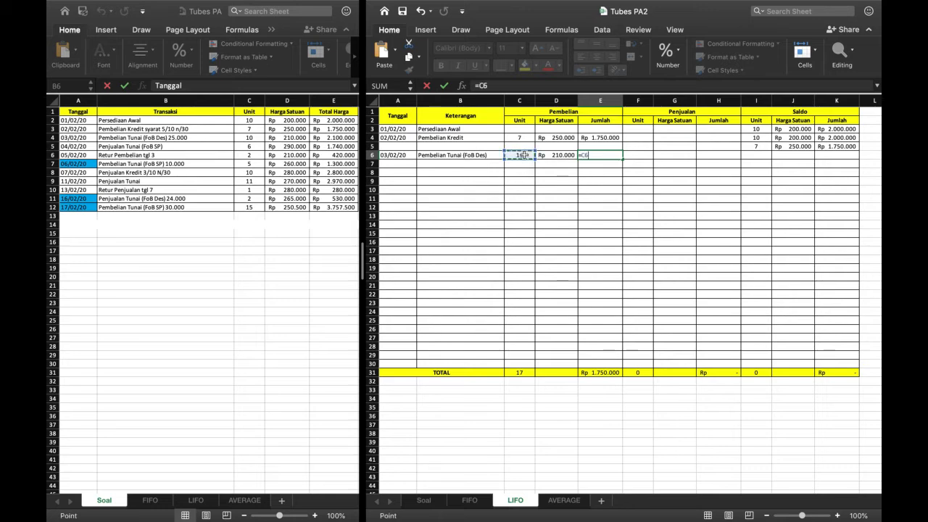
type("*")
left_click(554, 155)
key("Return")
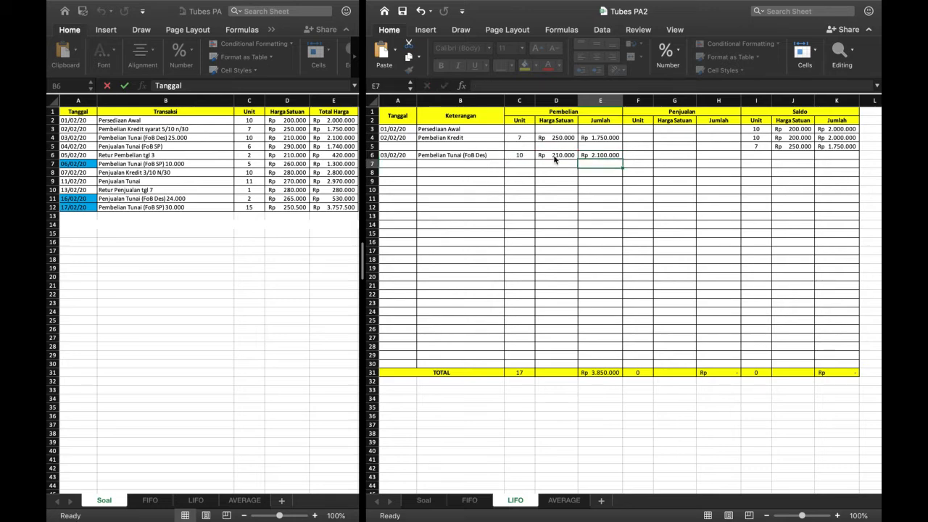
Carry the two existing balance layers forward by copying I4:K5 into I6:K7.
left_click(766, 138)
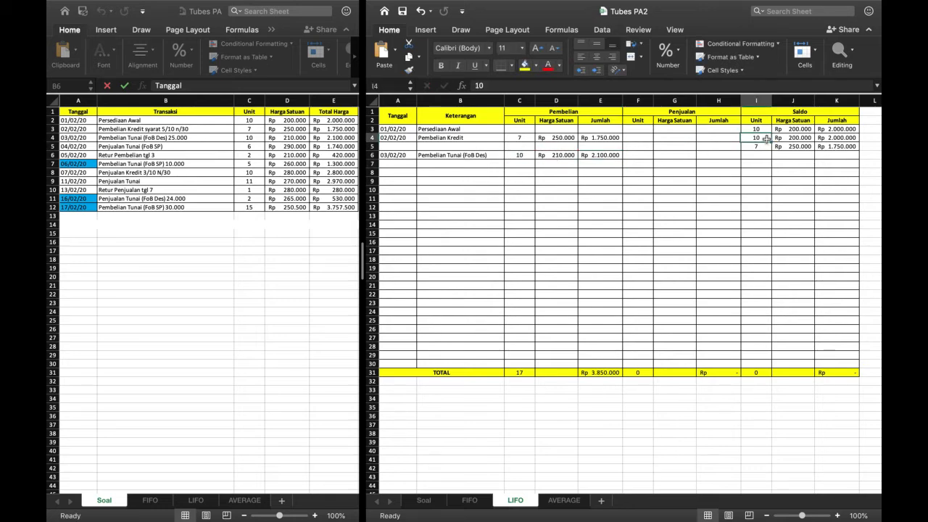
left_click(852, 149, "shift")
key("ctrl+c")
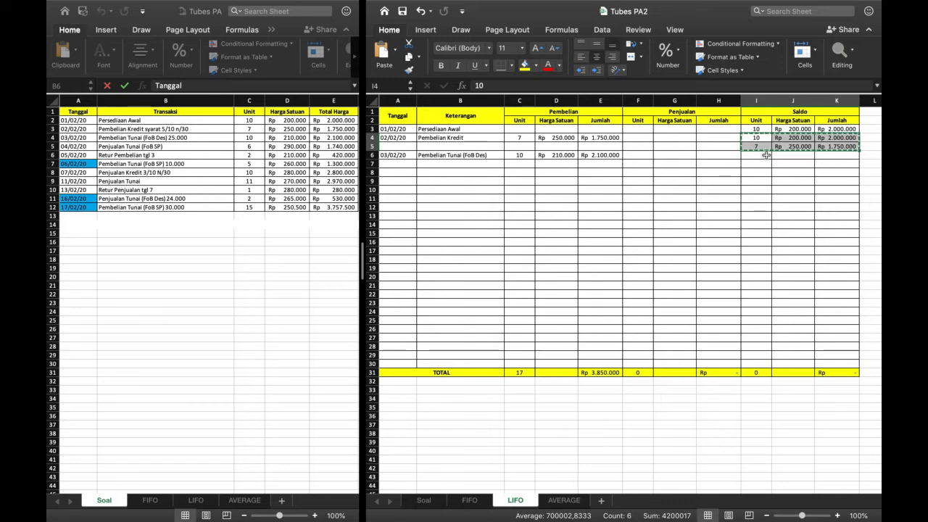
left_click(764, 155)
key("ctrl+v")
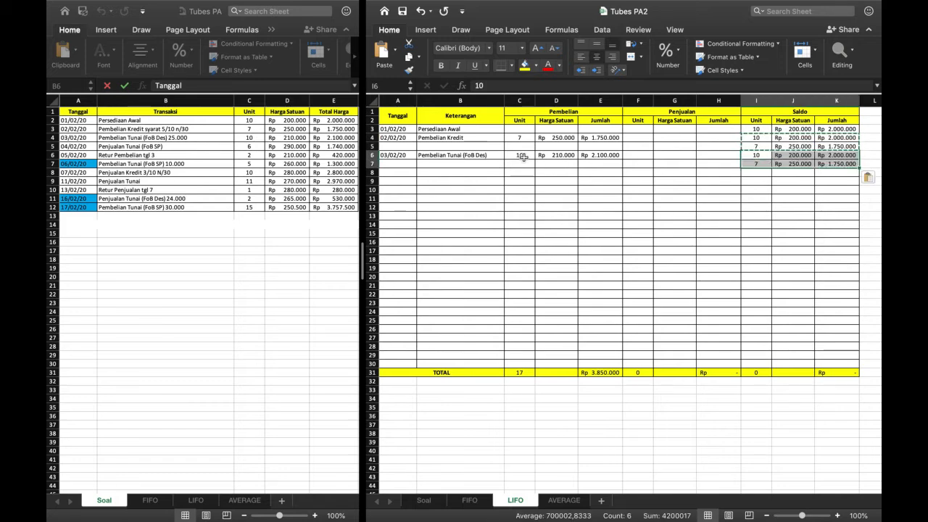
Add the row 6 purchase as a third balance layer by copying C6:E6 into I8:K8.
left_click_drag(519, 155, 600, 157)
key("ctrl+c")
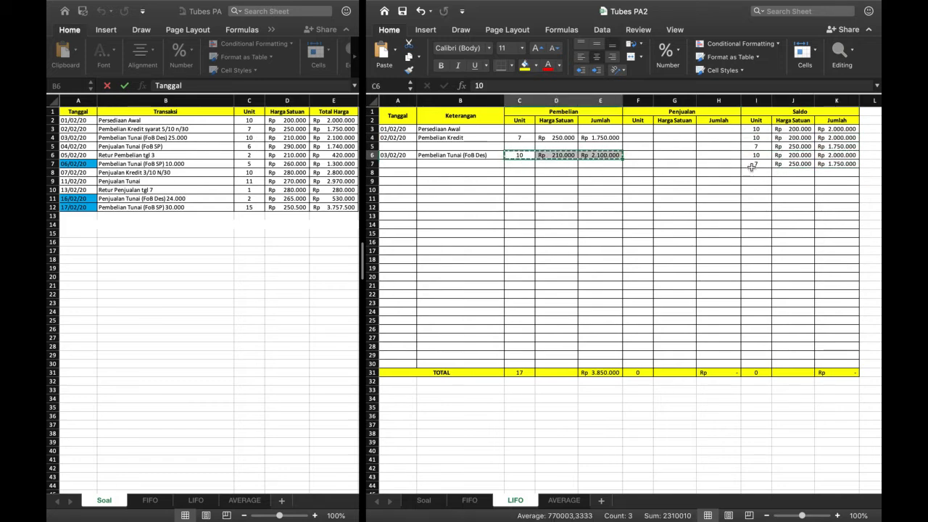
left_click(759, 173)
key("ctrl+v")
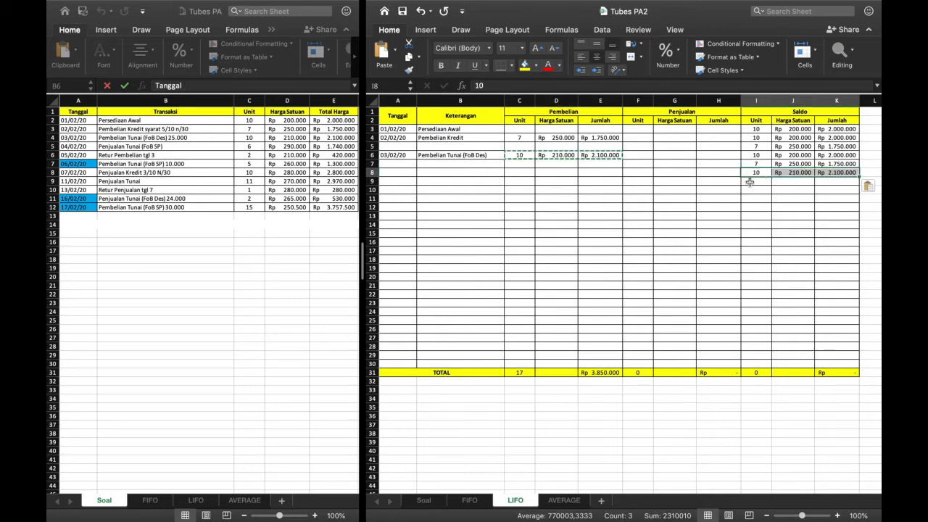
left_click(750, 182)
Enter the date 04/02/20 and the description Penjualan Tunai (FoB SP) in row 9 of the LIFO card.
left_click(399, 181)
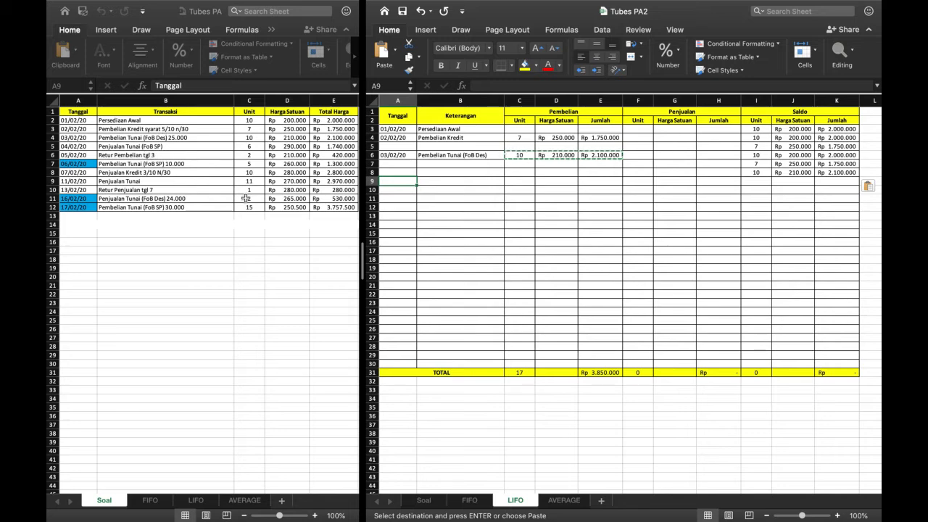
type("4/02/2")
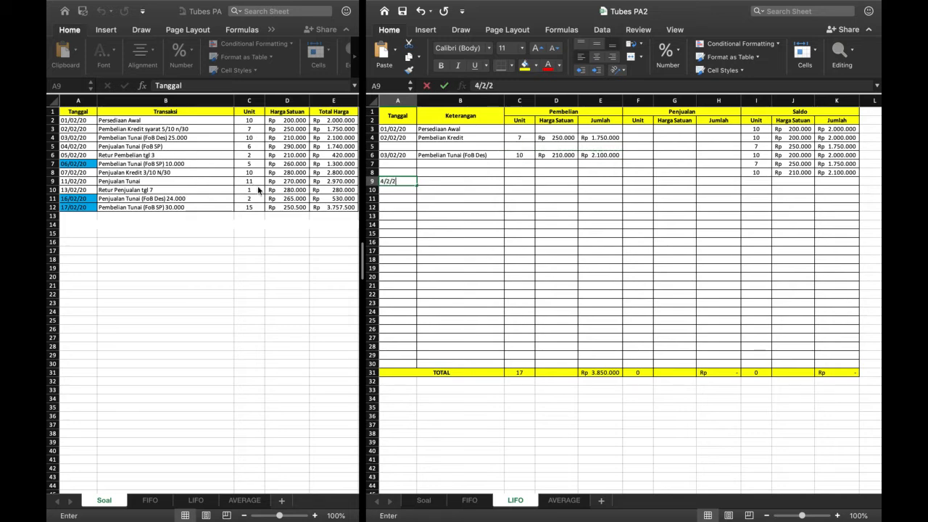
type("0")
key("Tab")
type("Penj")
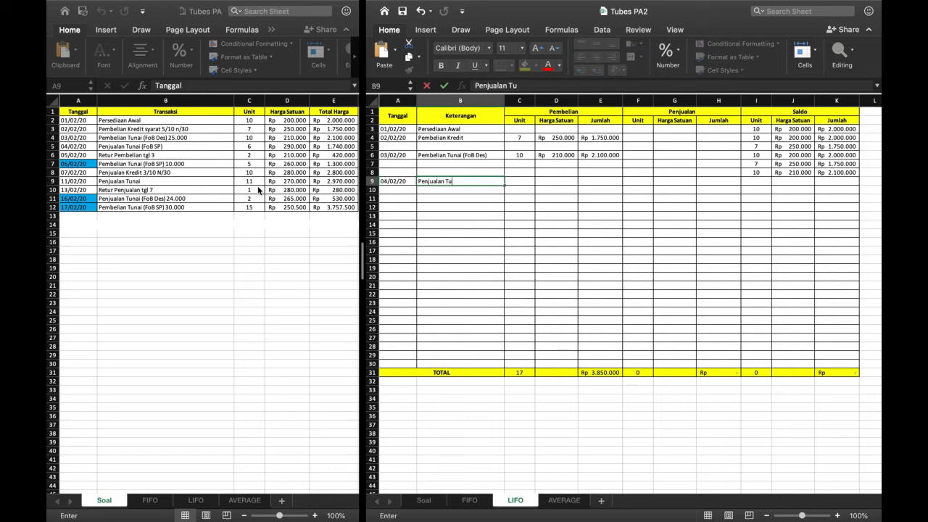
type("ualan Tunai (FoB SP")
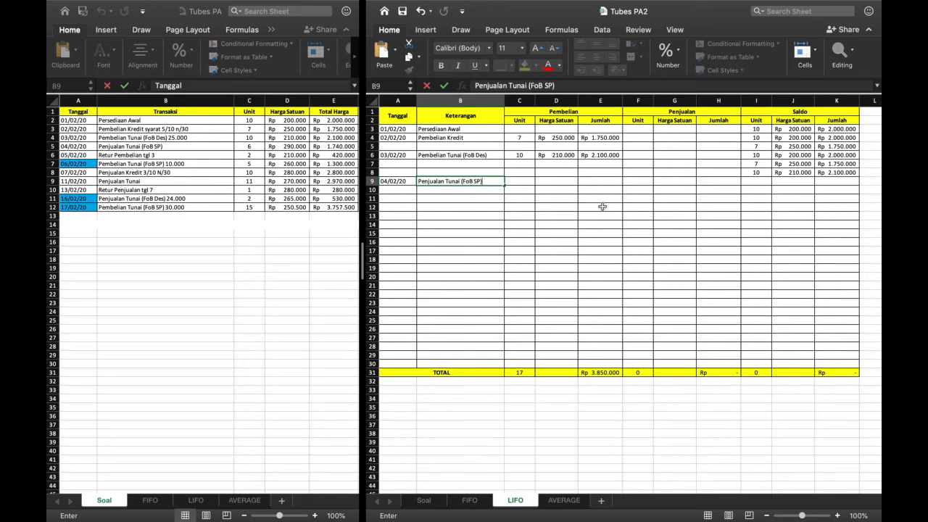
Record the row 9 sale as 6 units at 210.000, with the amount in H9 calculated as =F9*G9.
left_click(641, 181)
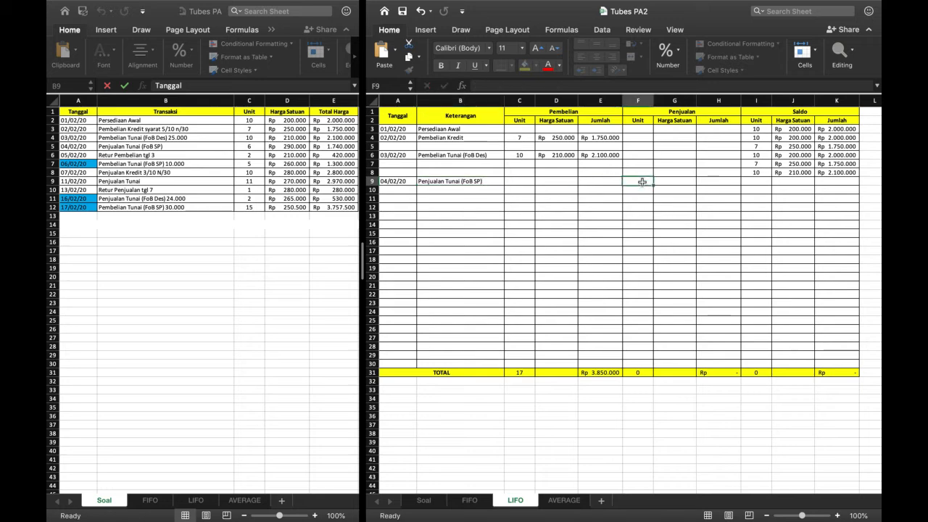
type("6")
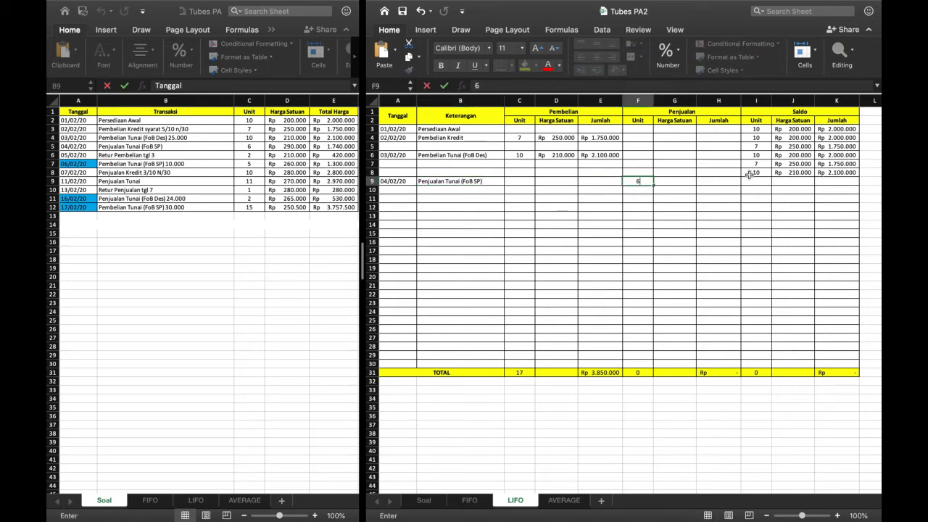
key("Tab")
type("21")
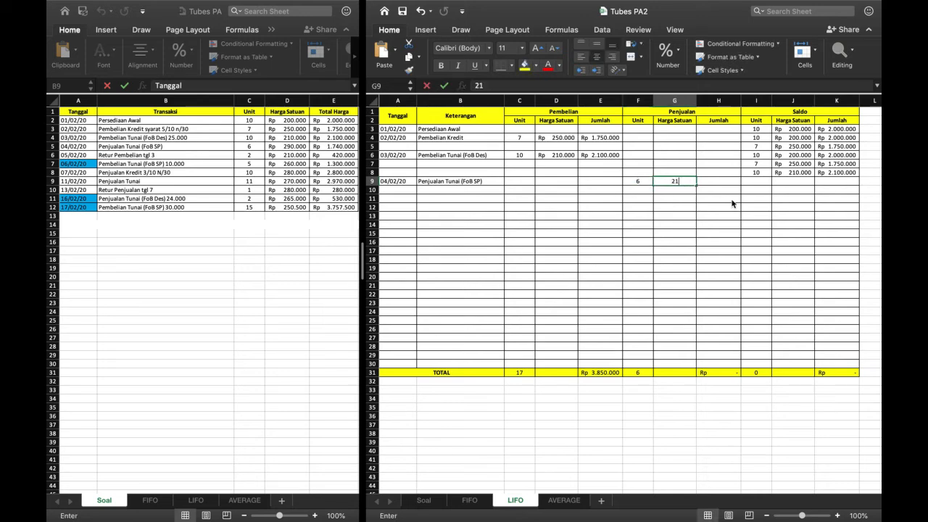
type("0.00")
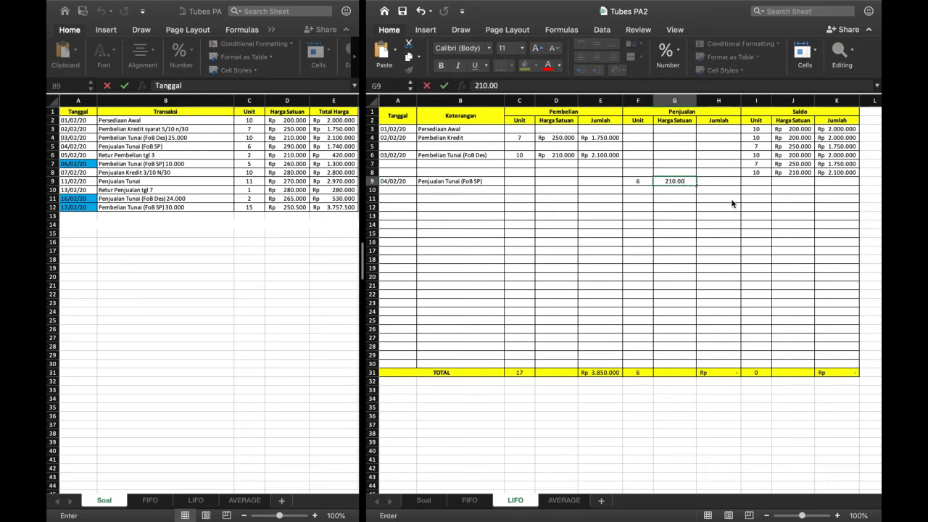
type("0")
key("Tab")
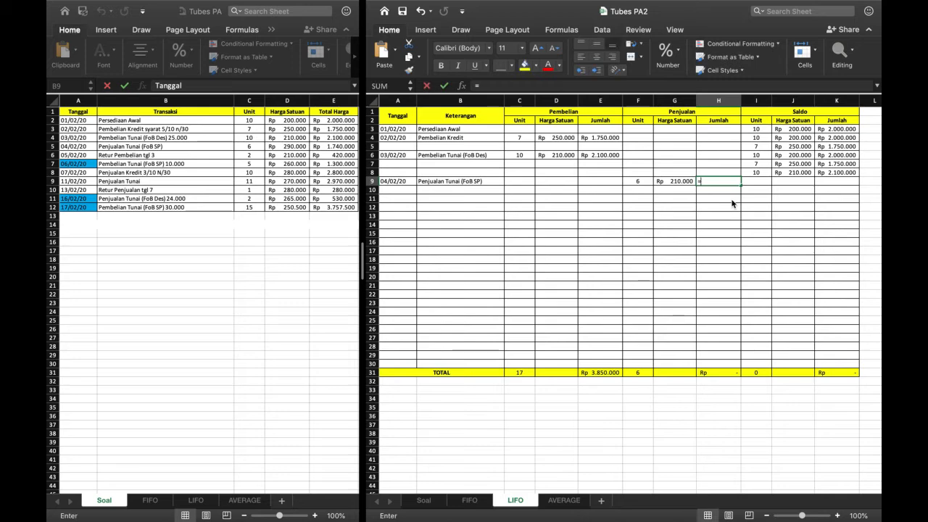
type("=")
left_click(638, 181)
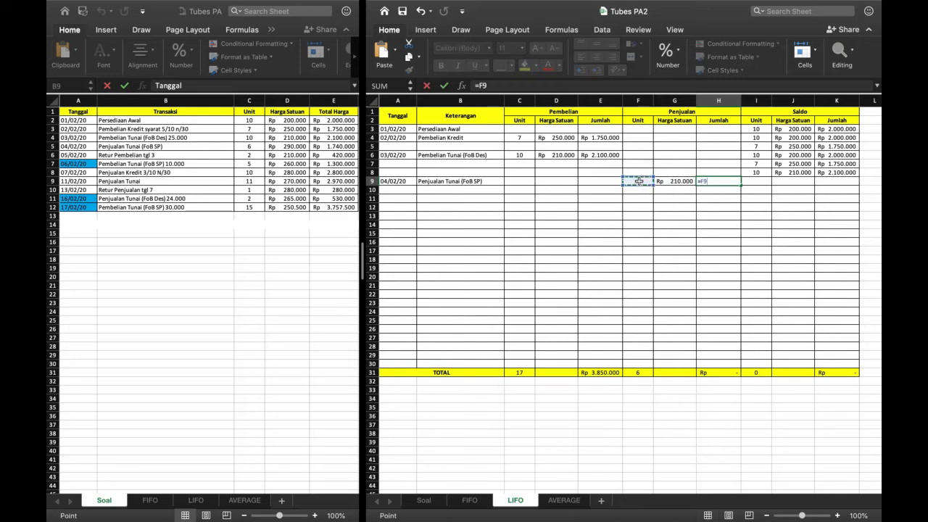
type("*")
left_click(671, 182)
key("Return")
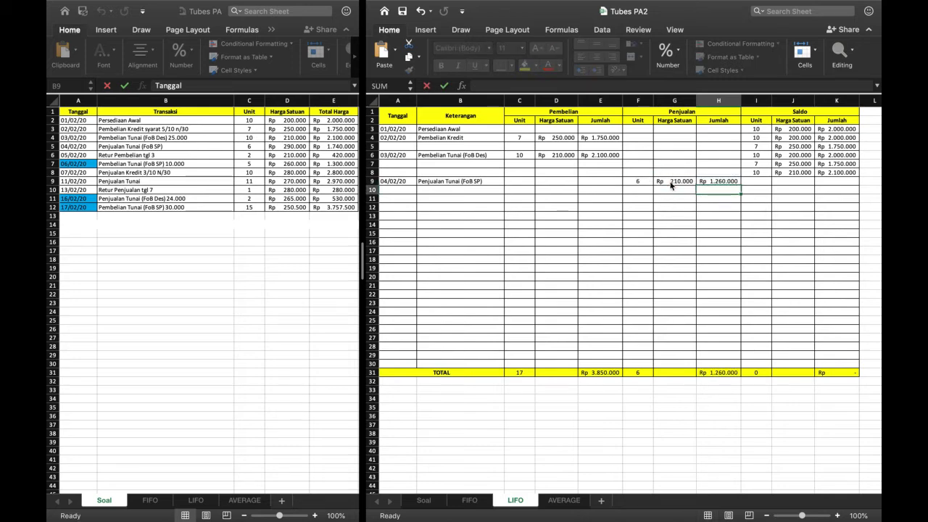
Carry the two older balance layers forward by copying I6:K7 into I9:K10.
left_click(763, 155)
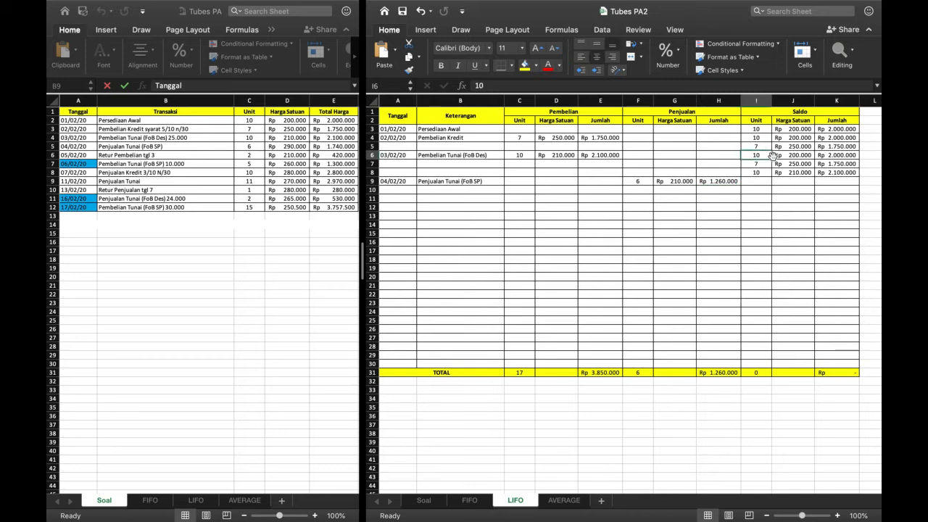
left_click_drag(758, 155, 837, 164)
key("super+c")
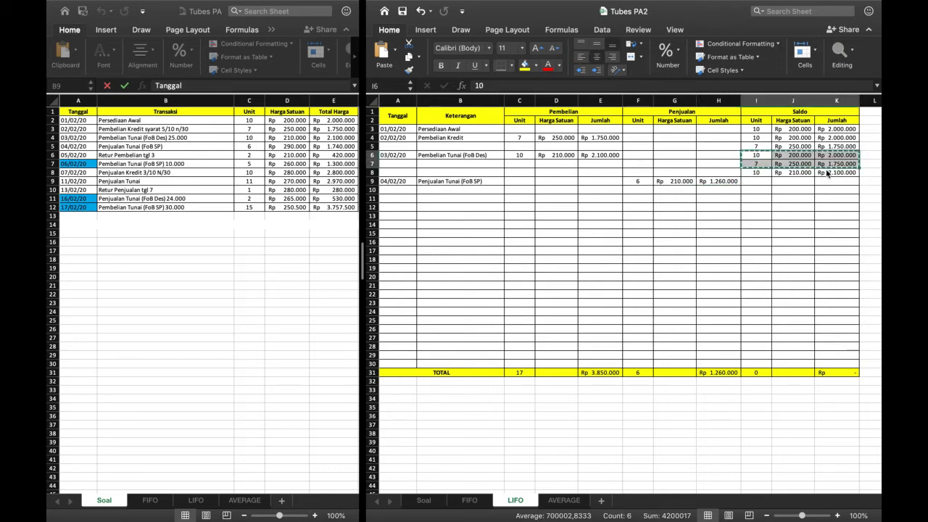
left_click(756, 181)
key("super+v")
Calculate the remaining units of the third balance layer in I11 as =10-6.
left_click(762, 199)
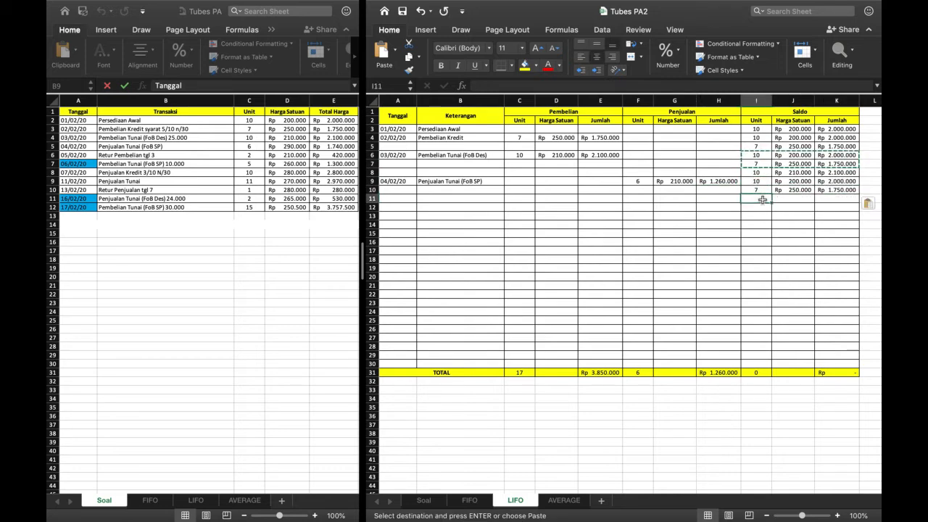
type("=10")
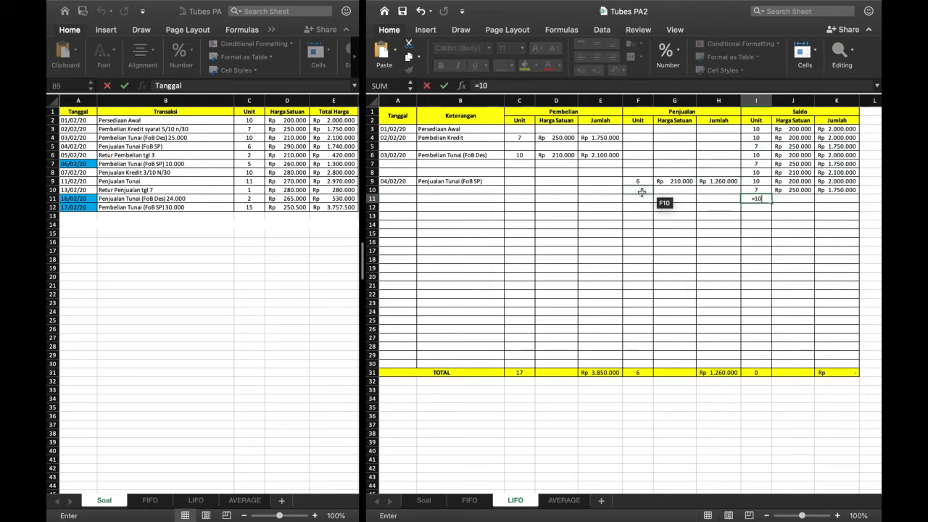
type("-6")
key("Tab")
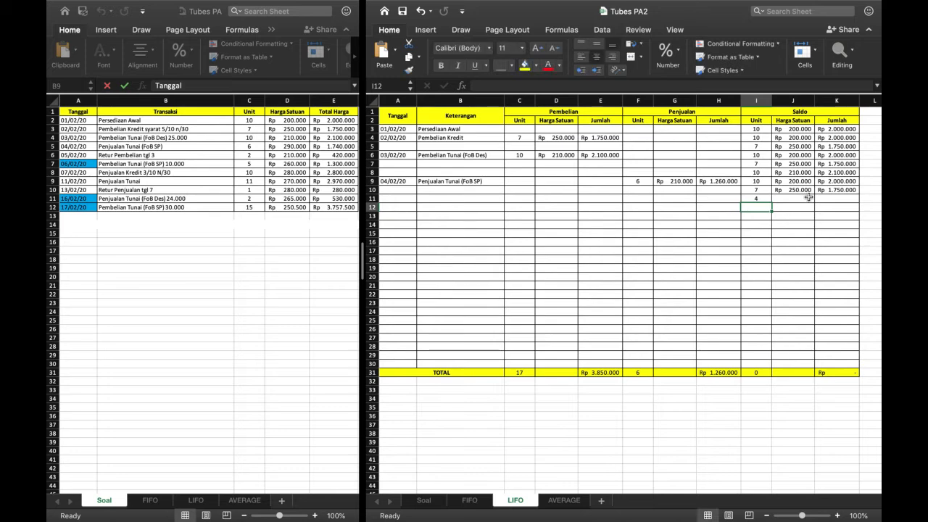
Complete the row 11 balance layer by copying the unit price from J8 into J11 and filling the K10 amount formula into K11.
left_click(803, 171)
key("ctrl+c")
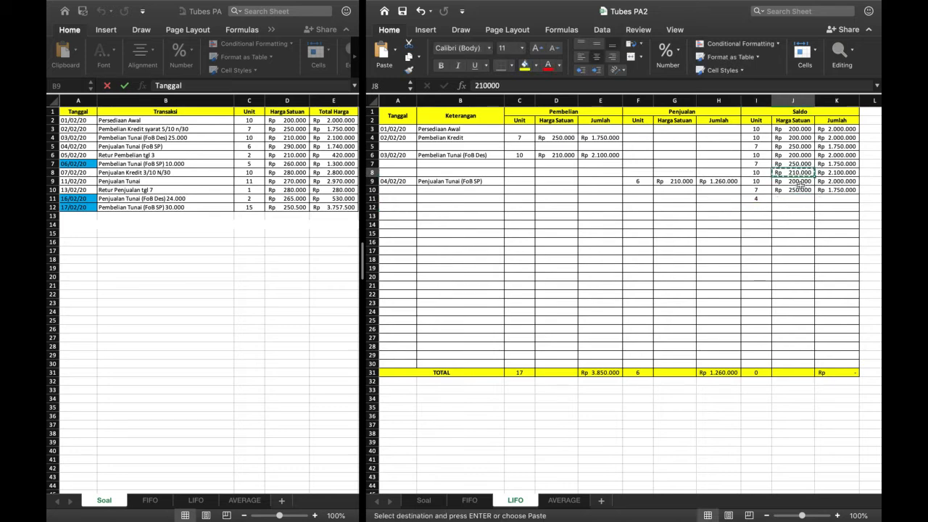
left_click(798, 199)
key("ctrl+v")
left_click(840, 191)
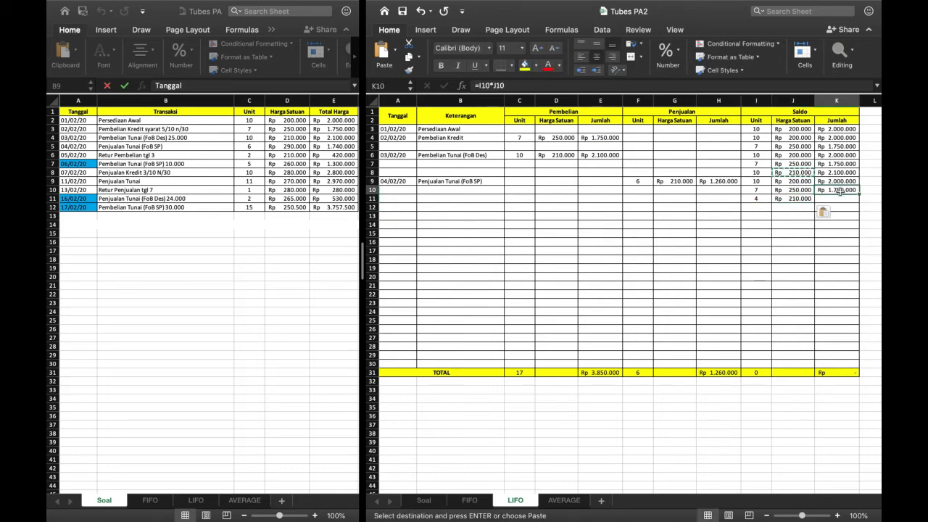
left_click_drag(857, 194, 857, 200)
left_click(833, 208)
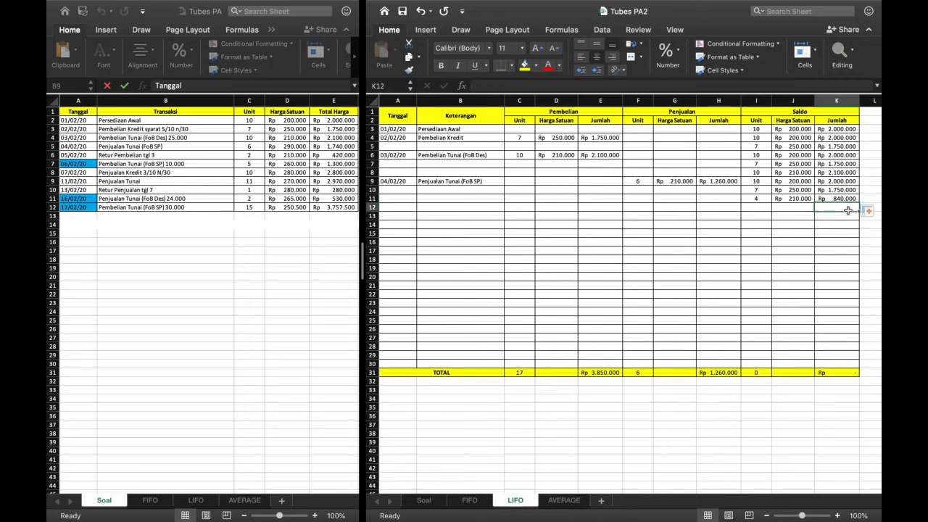
Enter the date 05/02/20 and the description Retur Pembelian tgl 3 in row 12 of the LIFO card.
left_click(397, 209)
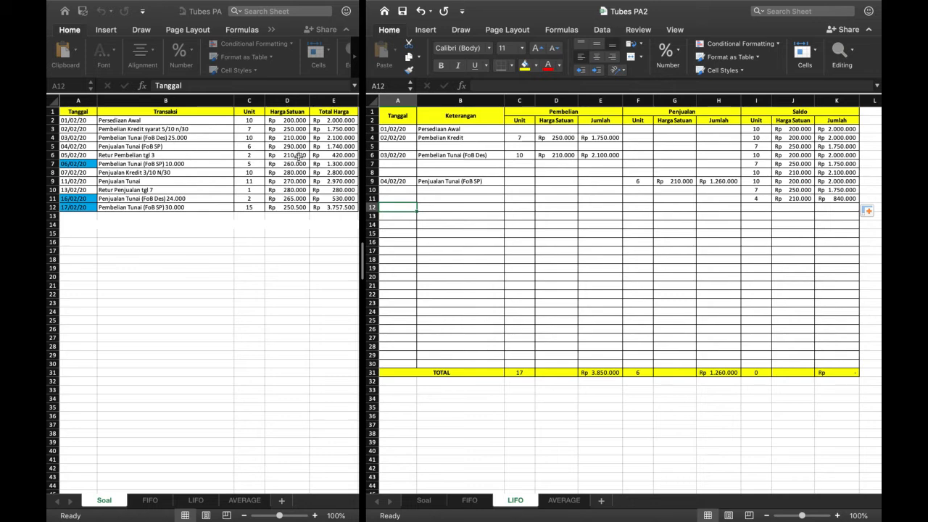
type("05/02/20")
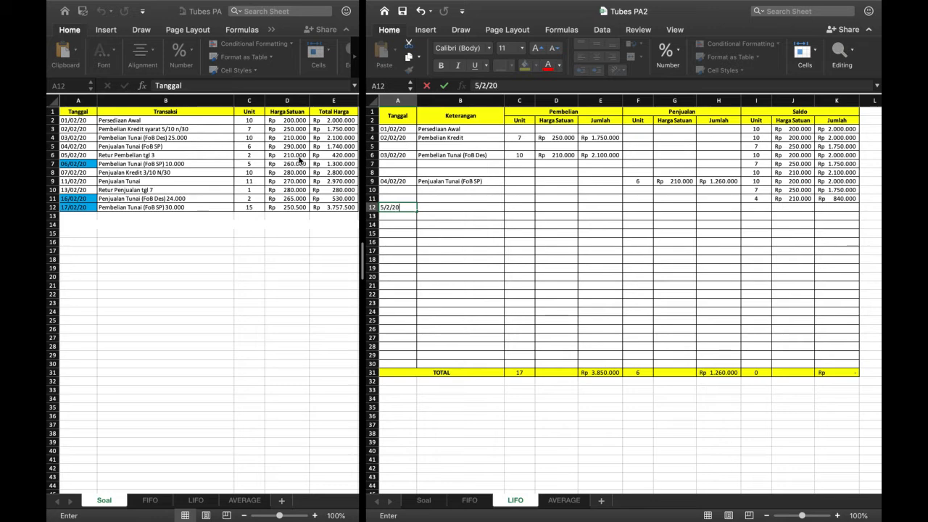
key("Tab")
type("Ret")
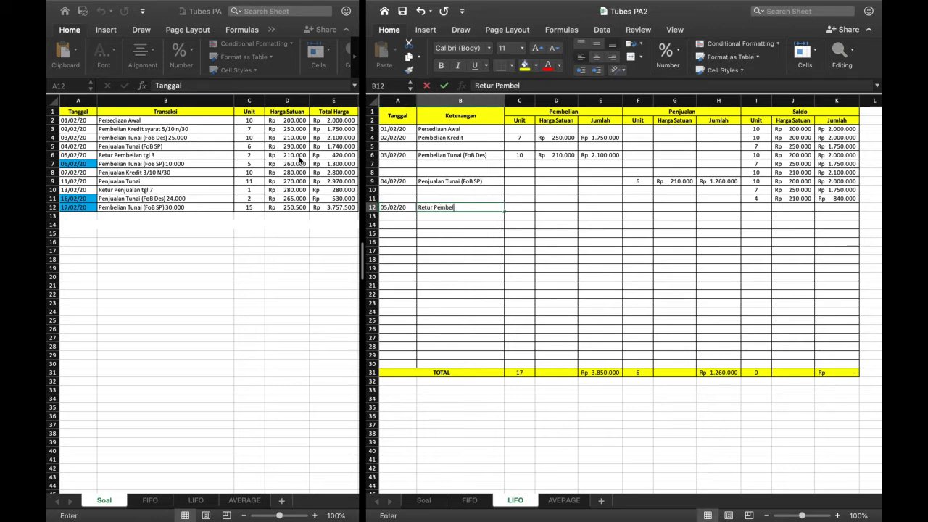
type("ur Pembelian tgl 3")
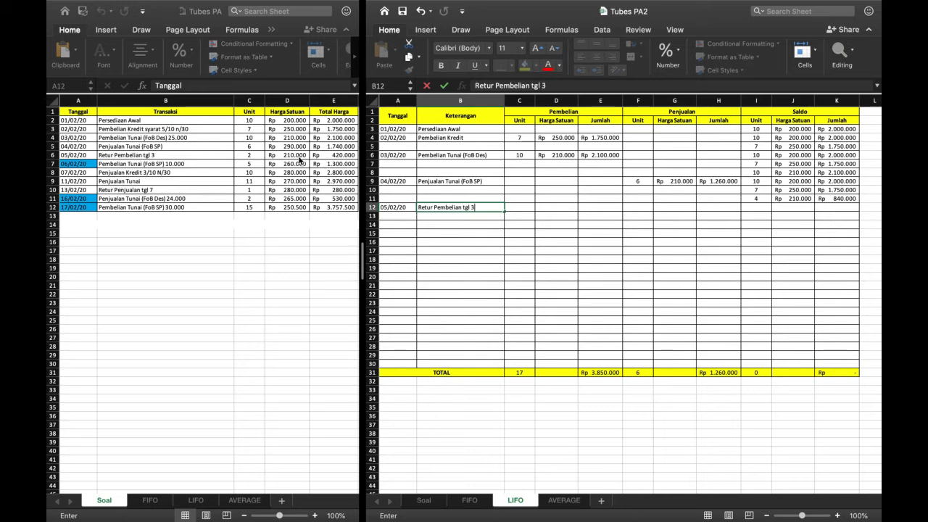
Record the row 12 purchase return as -2 units at 210.000, with the amount in E12 calculated as =C12*D12.
left_click(523, 210)
type("-")
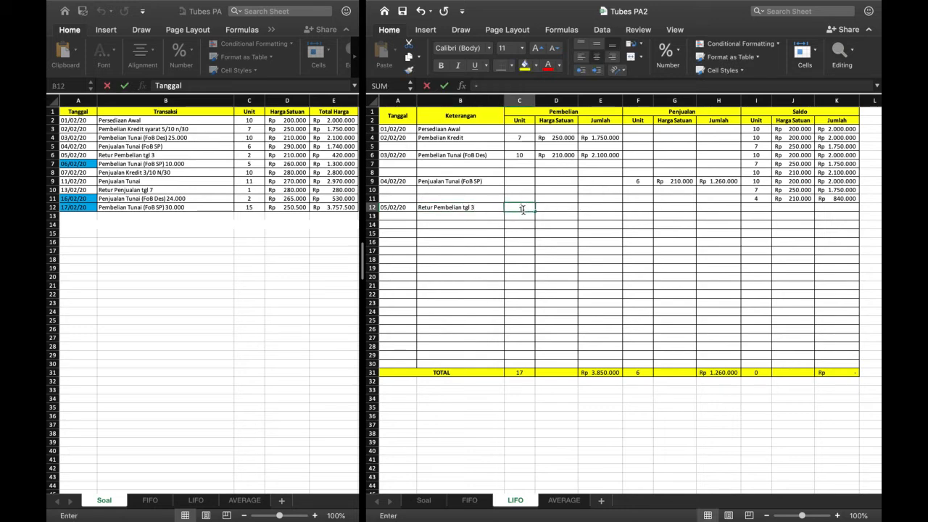
type("2")
key("Tab")
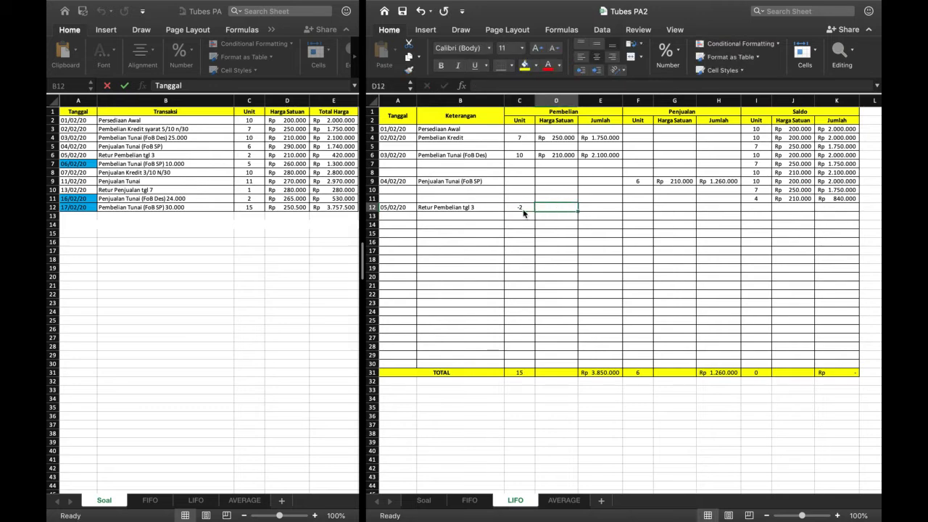
type("210.000")
key("Tab")
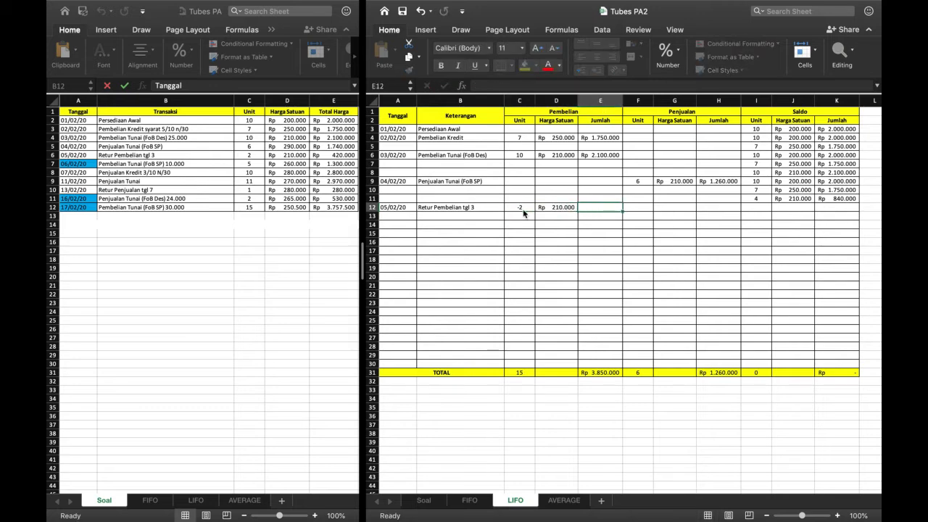
type("=")
left_click(522, 207)
type("*")
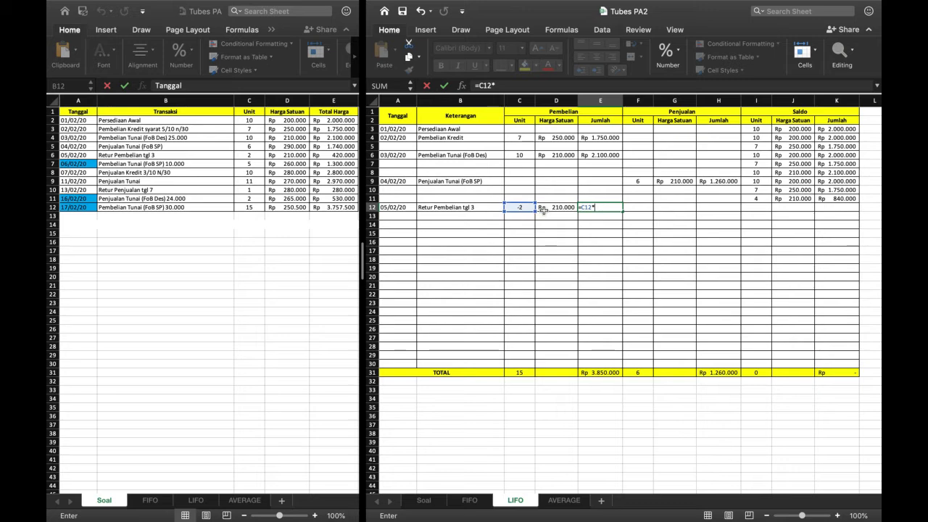
left_click(551, 207)
key("Return")
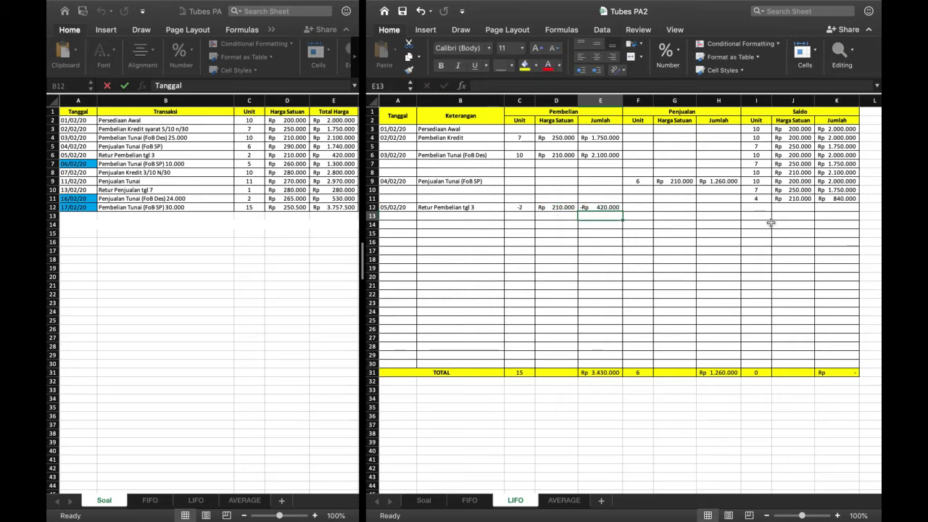
Carry the two older balance layers forward by copying I9:K10 into I12:K13.
left_click(758, 208)
left_click_drag(761, 180, 834, 190)
key("cmd+c")
left_click(770, 209)
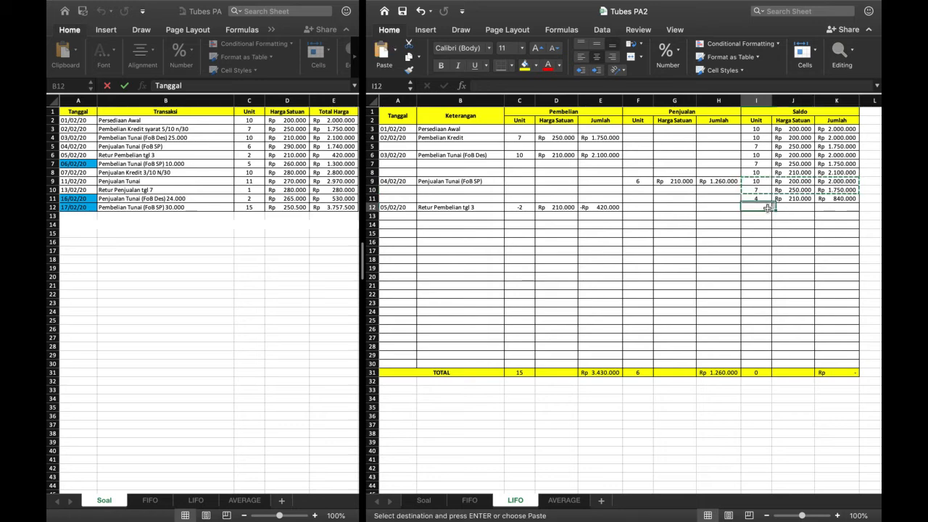
key("cmd+v")
Add the third balance layer in row 14 with units =4-2, unit price 210.000 and the K13 amount formula filled into K14.
left_click(759, 230)
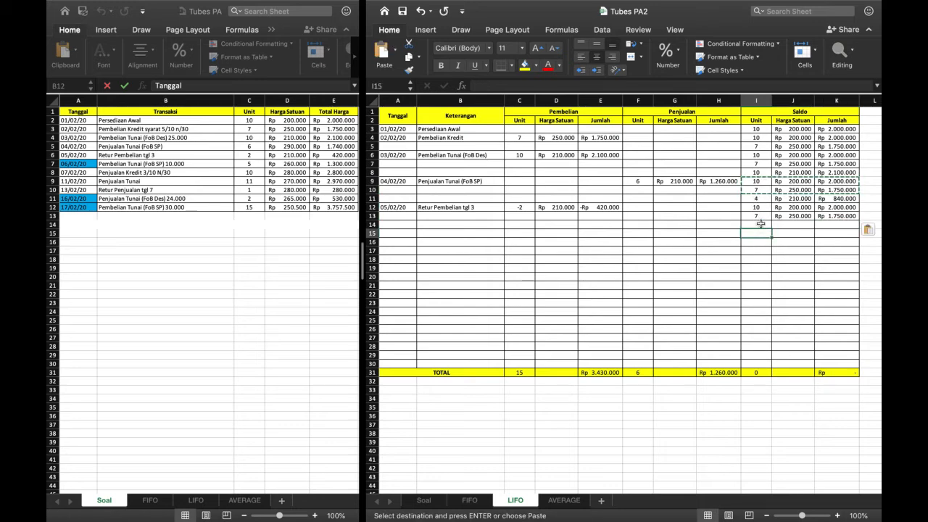
key("Up")
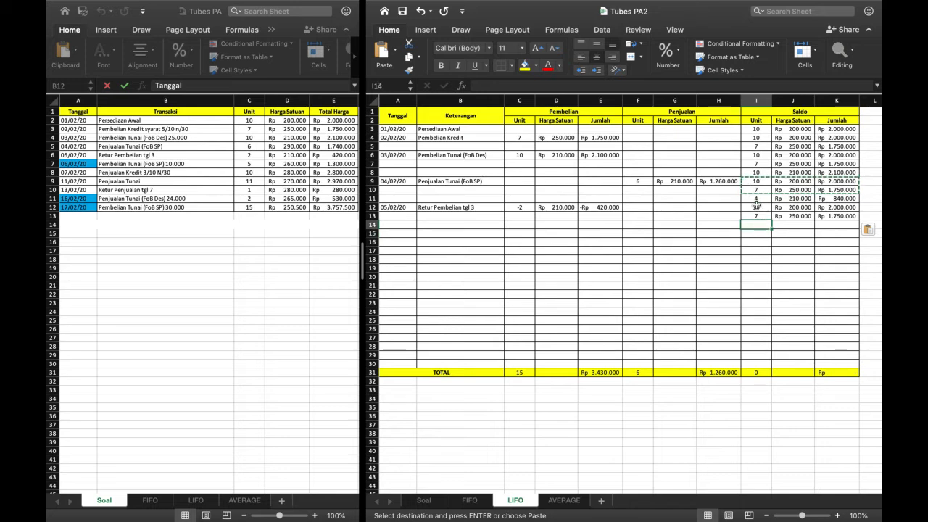
type("=4-2")
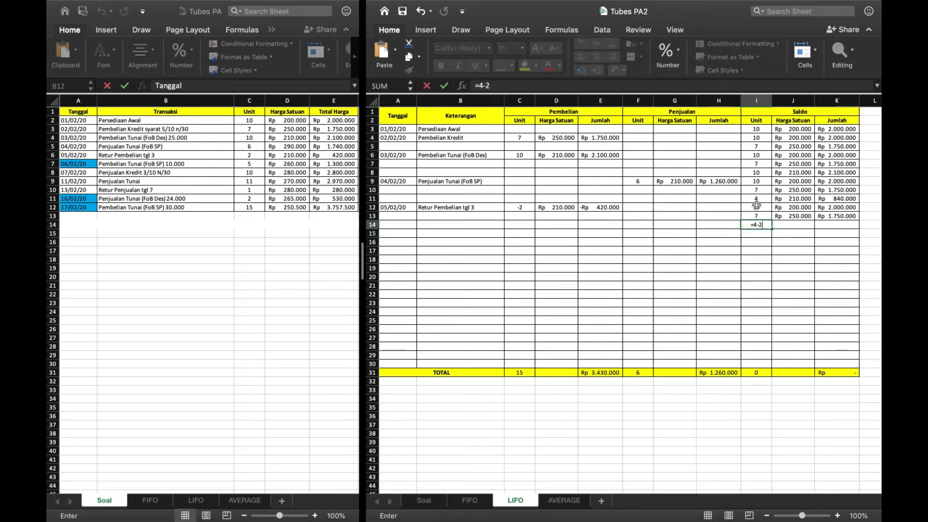
key("Return")
left_click(799, 226)
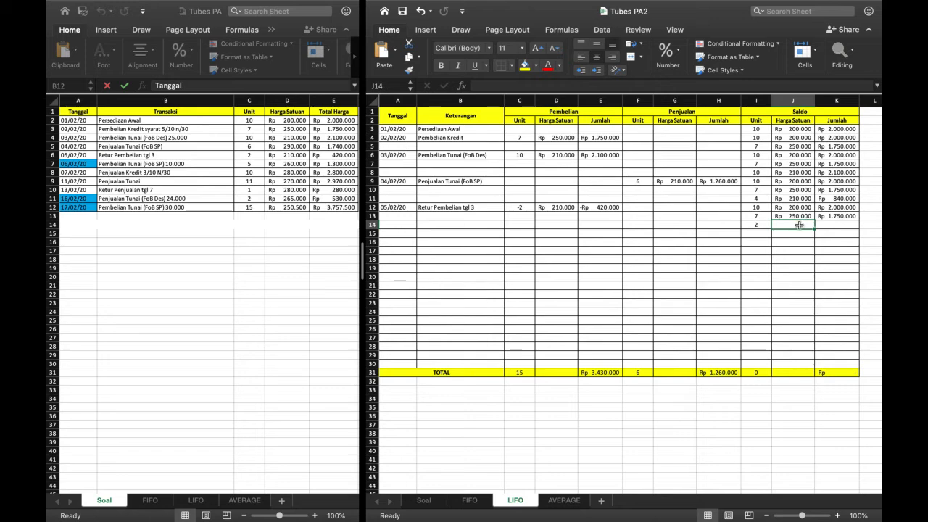
type("210.000")
key("Tab")
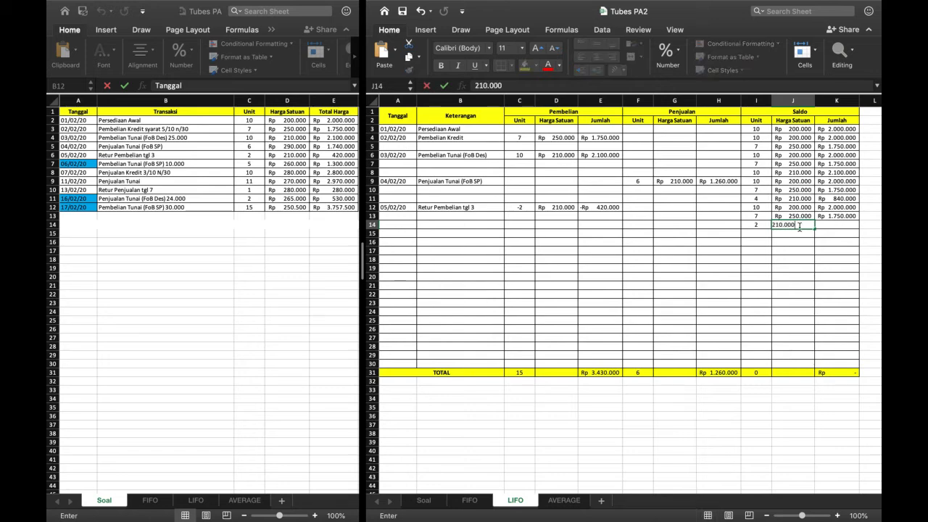
left_click(843, 216)
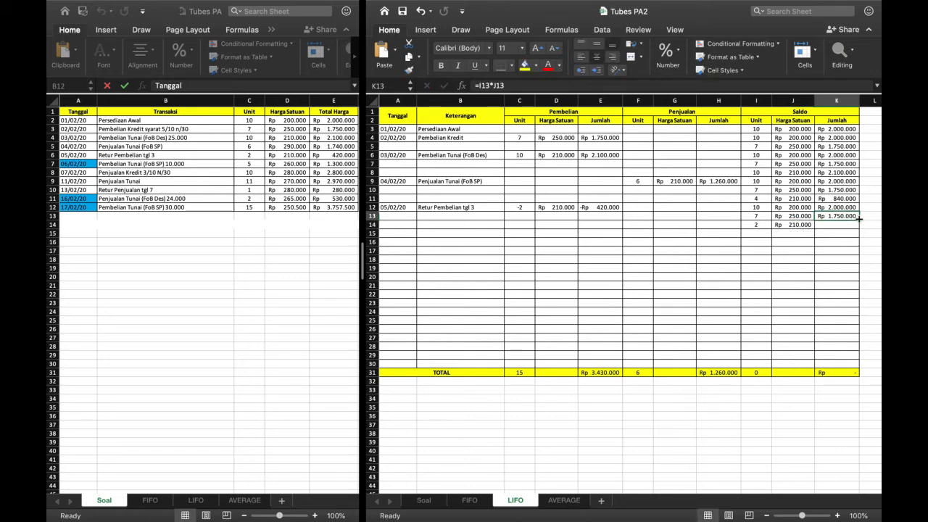
left_click_drag(859, 220, 858, 230)
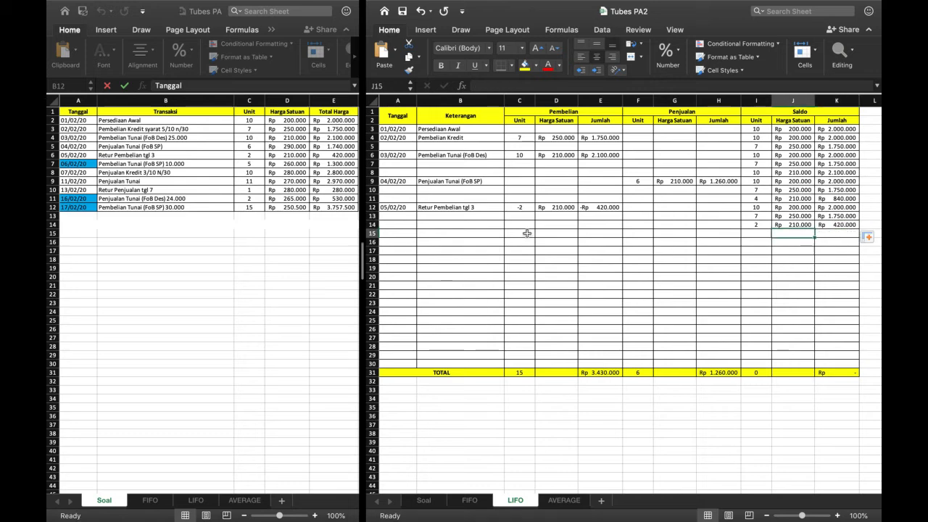
Enter the date 6/2/20 and the description Pembelian Tunai (FoB SP) in row 15 of the LIFO card.
left_click(412, 235)
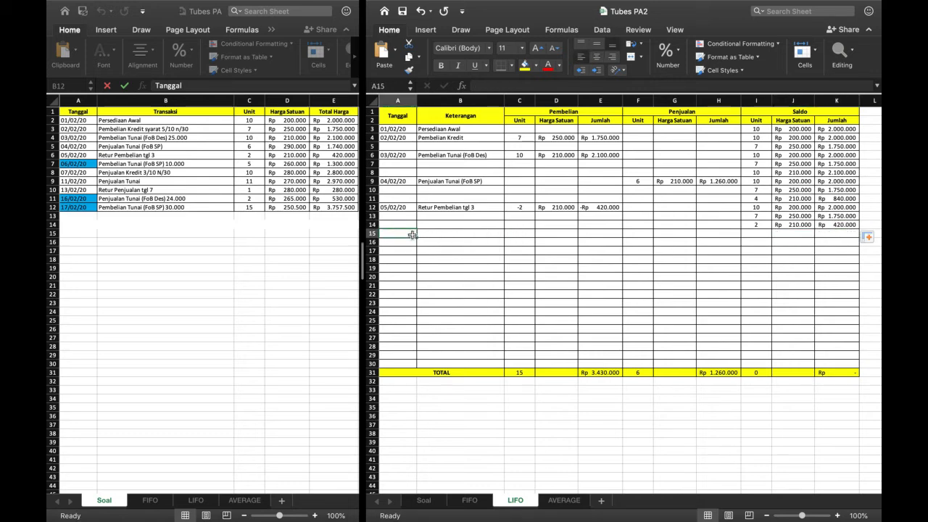
type("6/2/20")
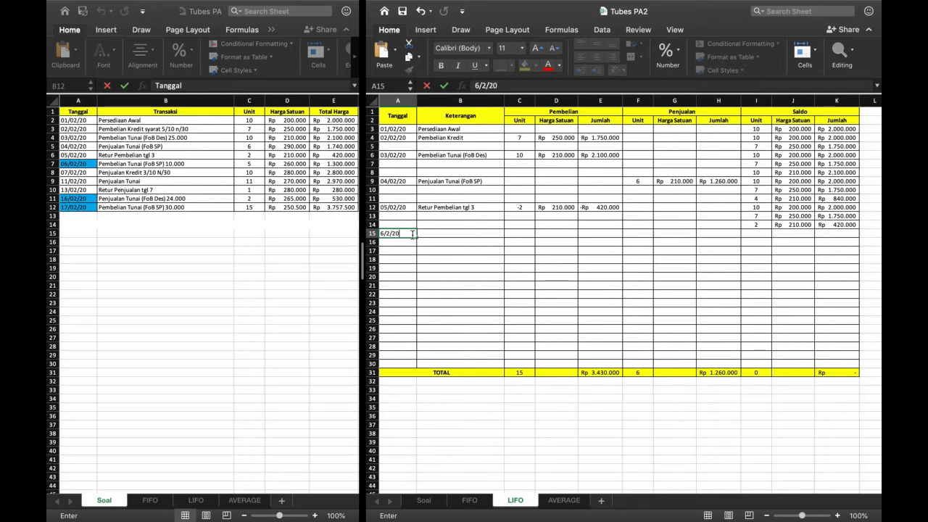
key("Tab")
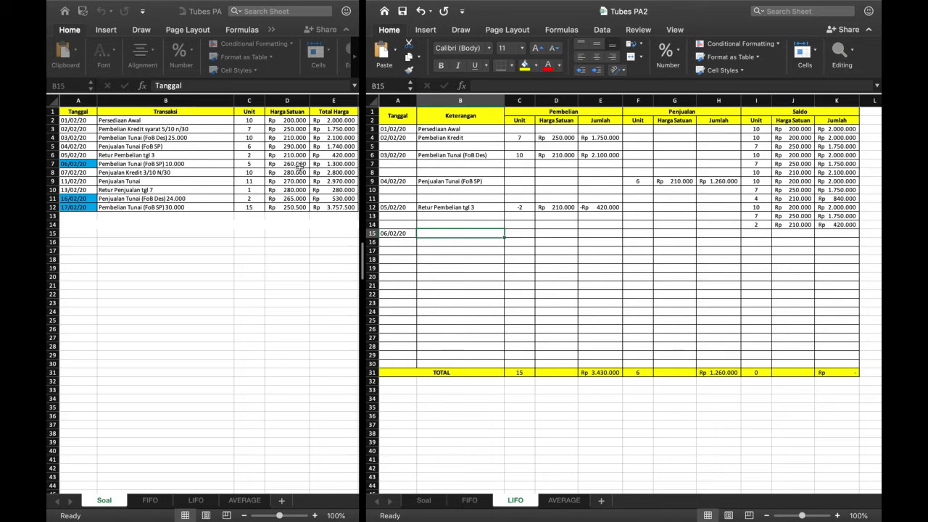
type("Pembelian")
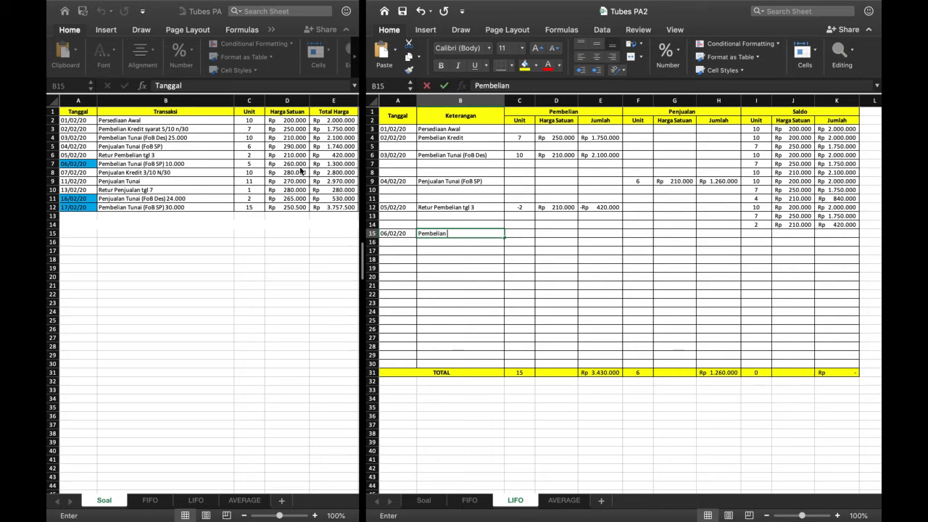
type(" Tunai (FoB SP")
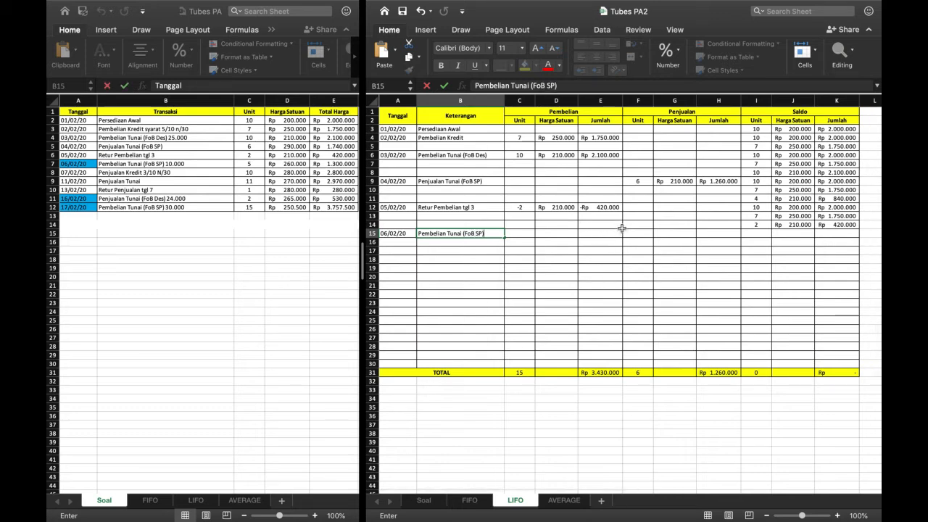
Record the row 15 purchase as 5 units with the unit price in D15 calculated as =260000+(10000/5).
left_click(527, 233)
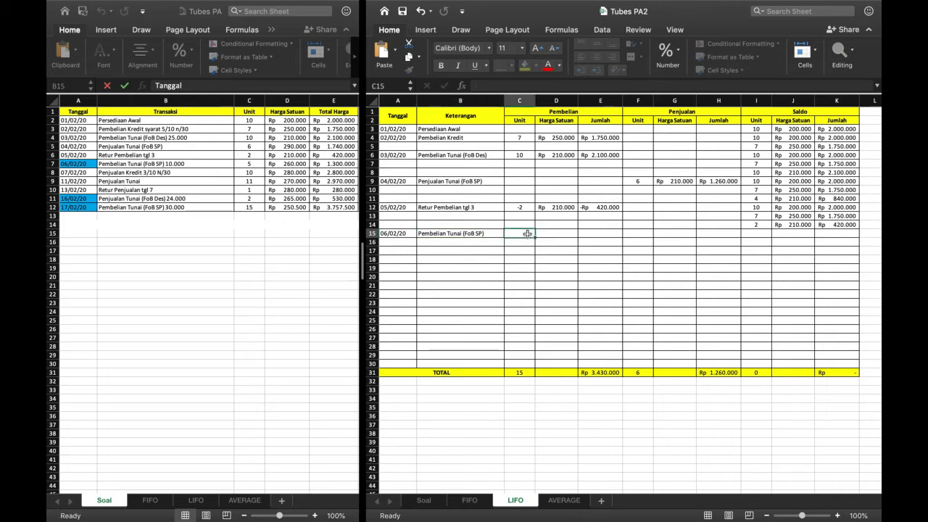
type("5")
left_click(570, 234)
type("=260")
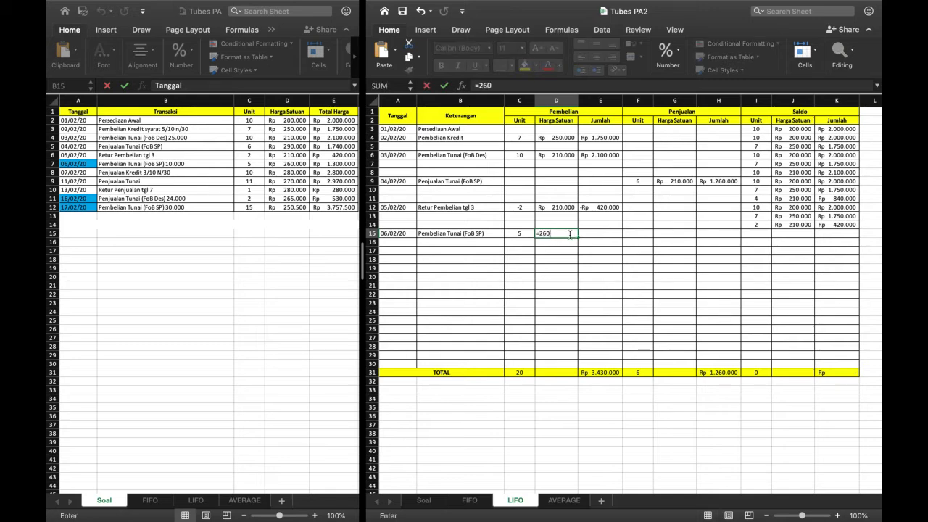
type("000+(10000/5)")
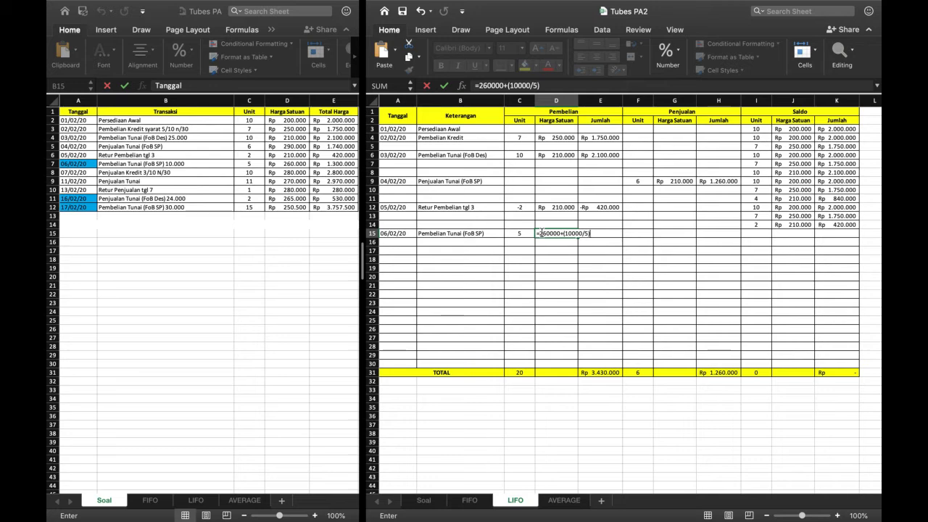
key("Return")
Calculate the row 15 purchase amount in E15 by multiplying the units in C15 by the unit price in D15.
left_click(589, 236)
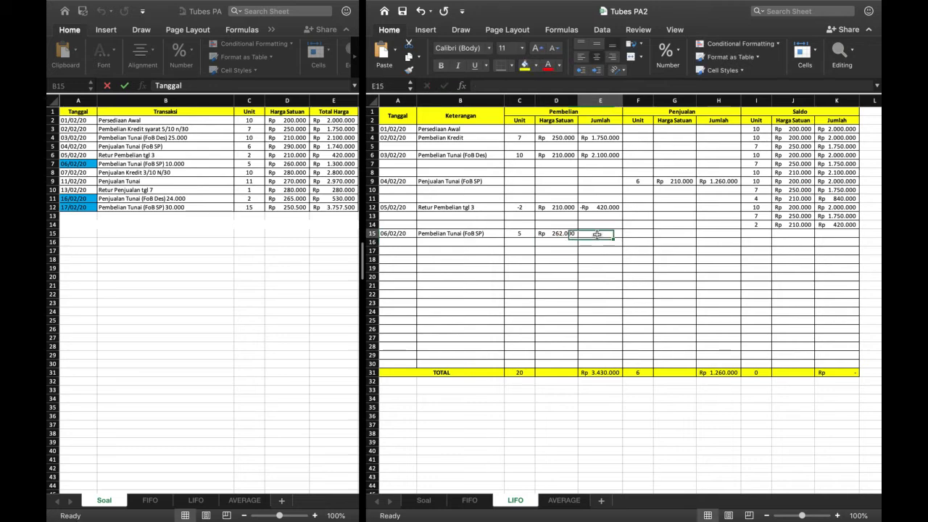
type("=")
left_click(523, 234)
type("*")
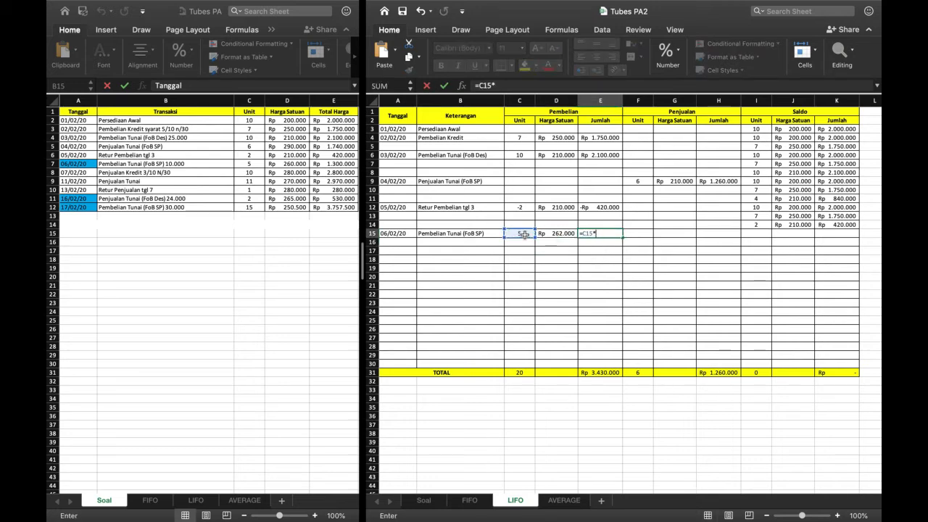
left_click(556, 233)
key("Return")
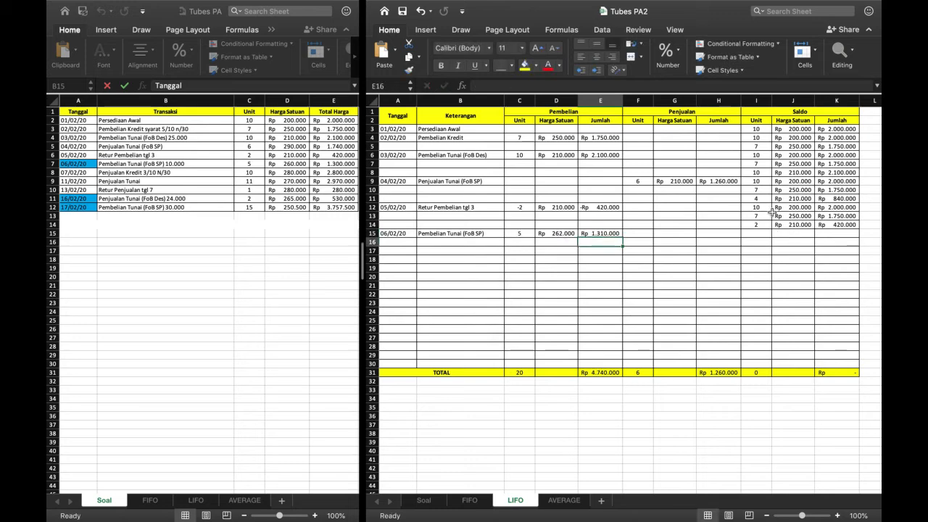
Copy the three balance layers in I12:K14 into the Saldo columns starting at I15.
left_click_drag(756, 208, 842, 224)
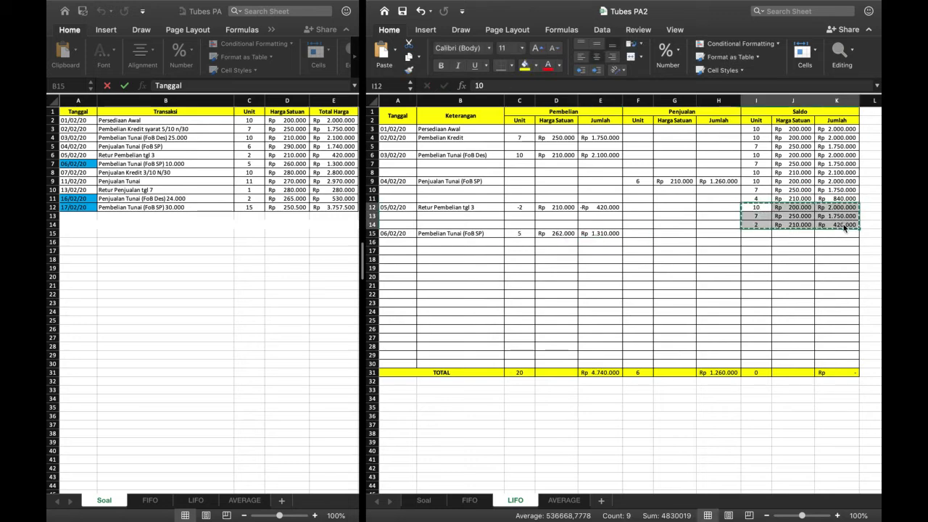
key("ctrl+c")
left_click(756, 233)
key("ctrl+v")
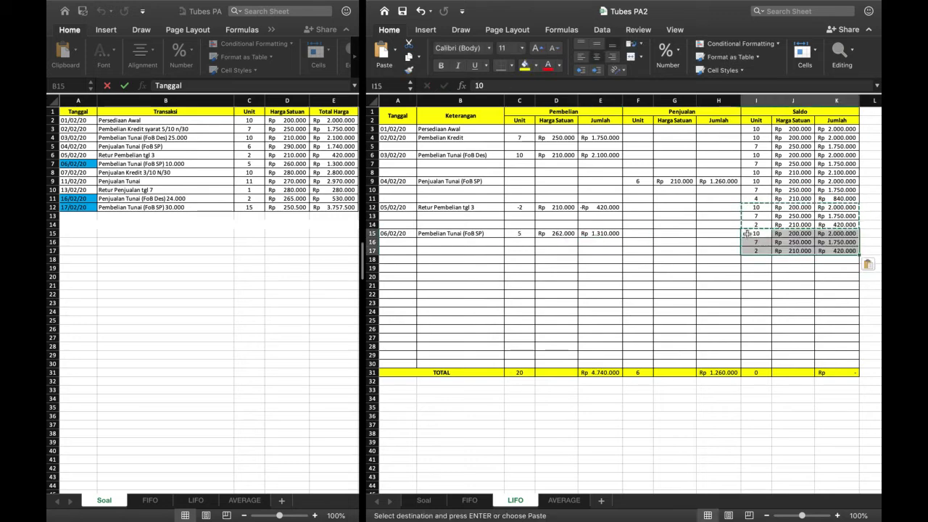
Add the new purchase as a fourth balance layer by copying C15:E15 into I18:K18.
left_click(519, 234)
left_click_drag(596, 233, 597, 234)
key("ctrl+c")
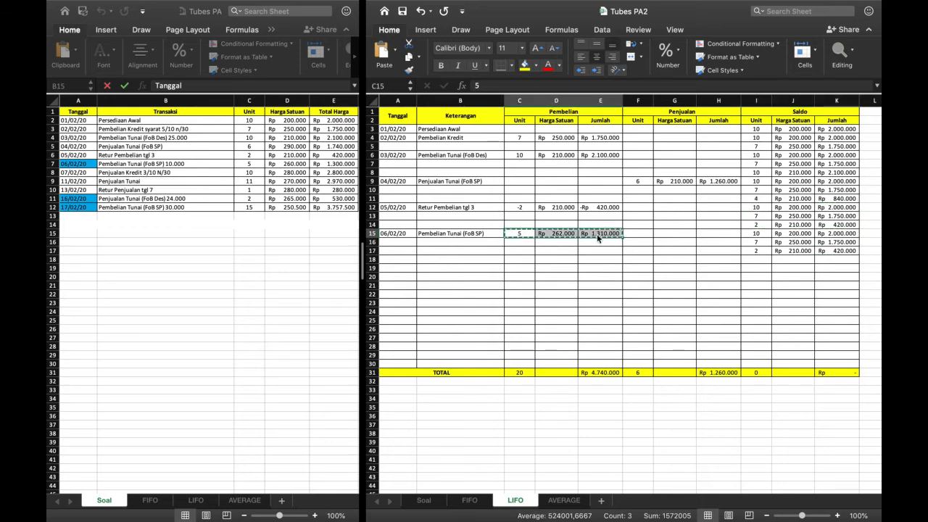
left_click(756, 262)
key("ctrl+v")
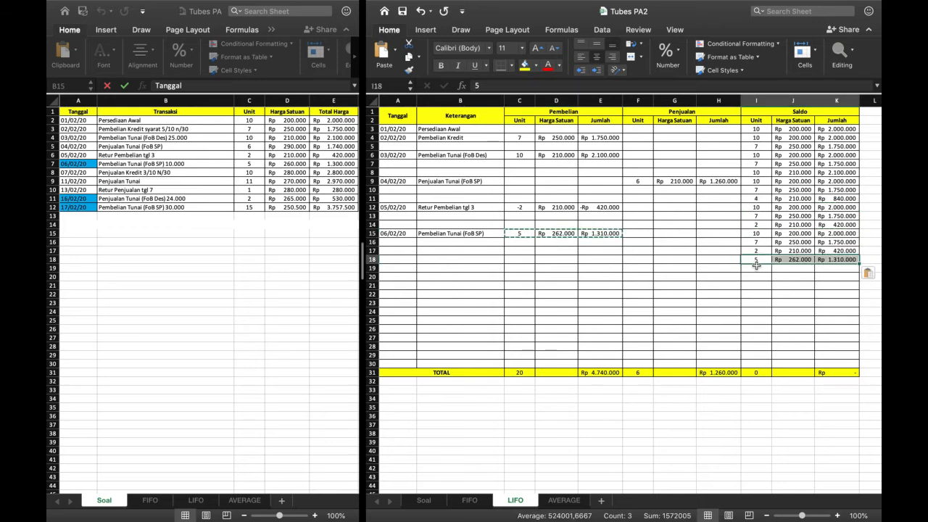
left_click(756, 264)
Enter the date 7/2/20 and the description Penjualan Kredit in row 19 of the LIFO card.
left_click(405, 268)
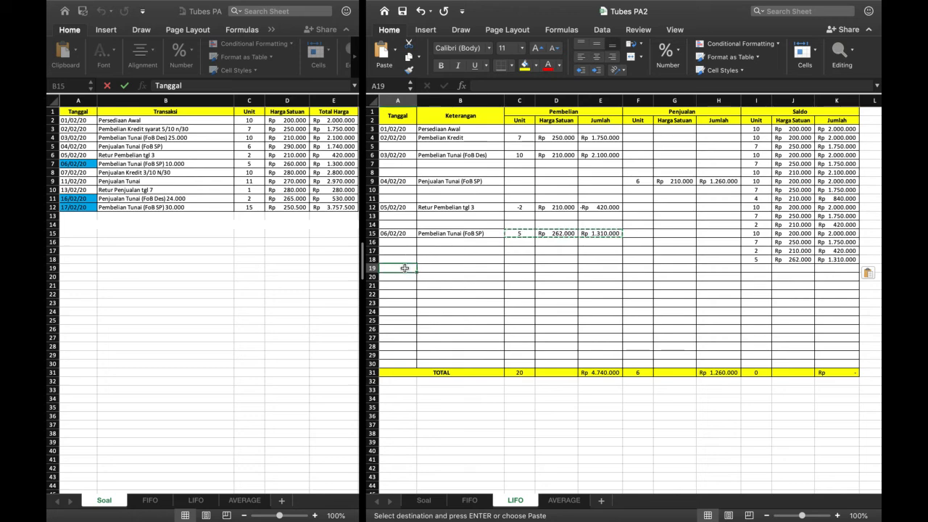
type("7/2/20")
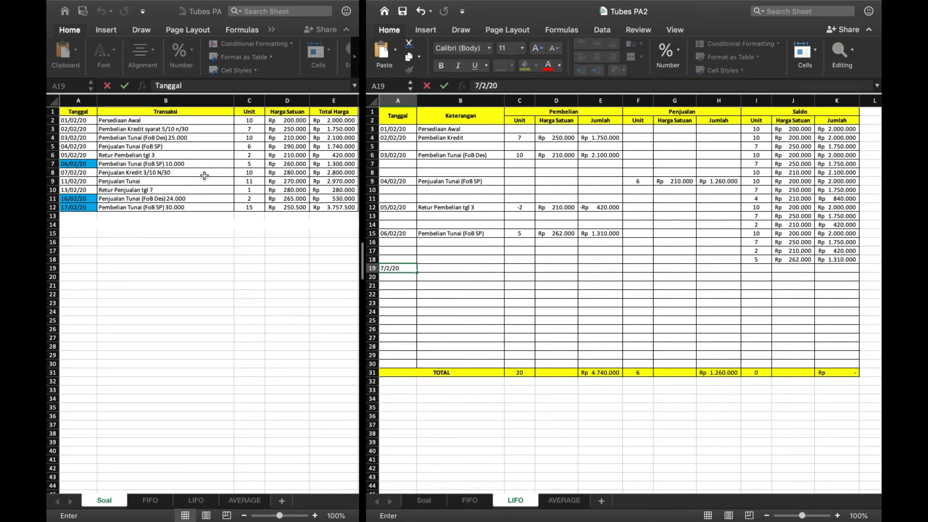
key("Tab")
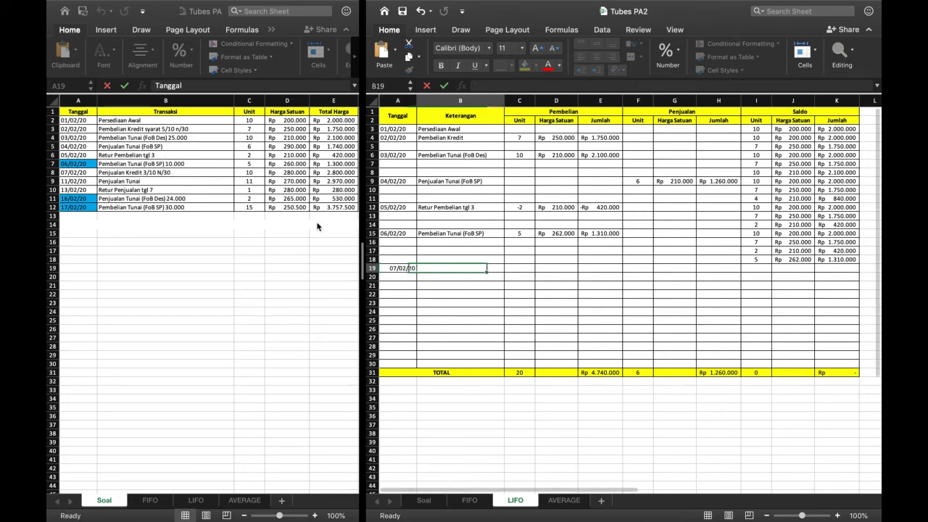
type("Penjualan K")
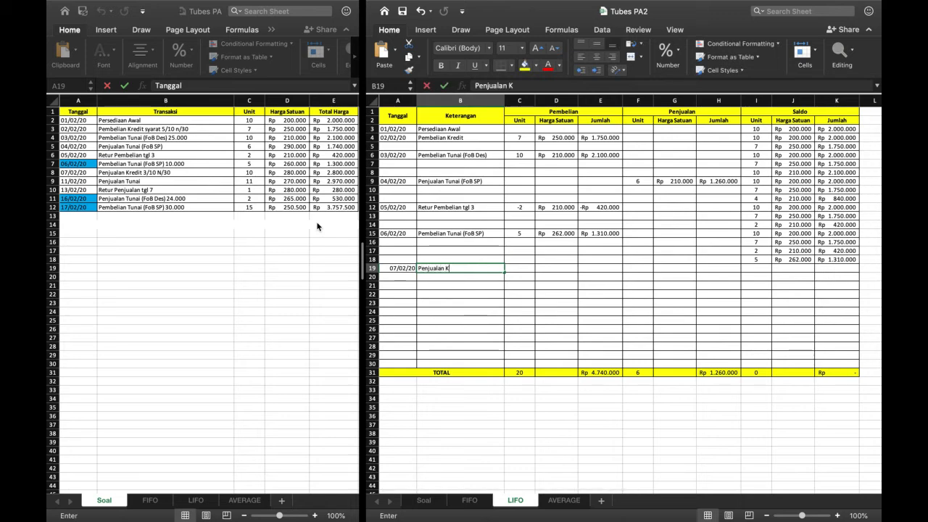
type("redit")
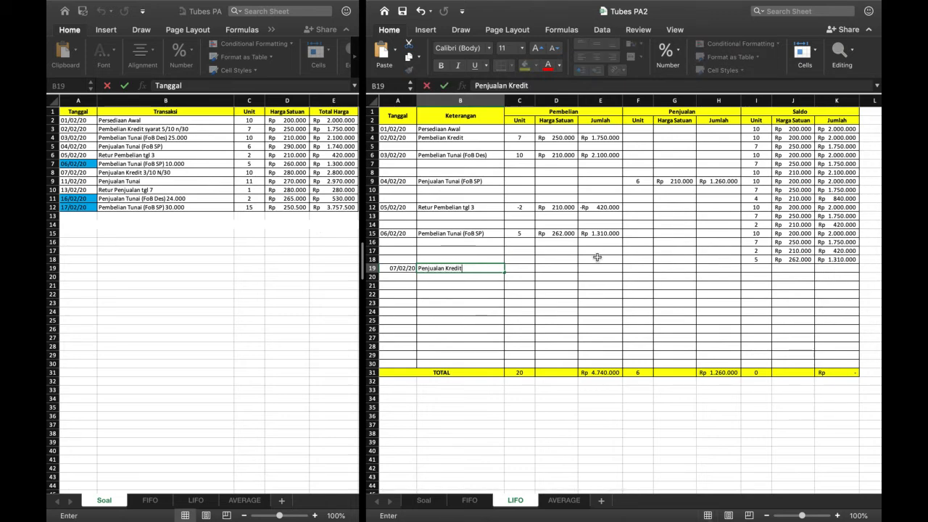
Record the first sale layer in row 19 of the Penjualan columns as 5 units at a unit price of 262.000.
left_click(646, 269)
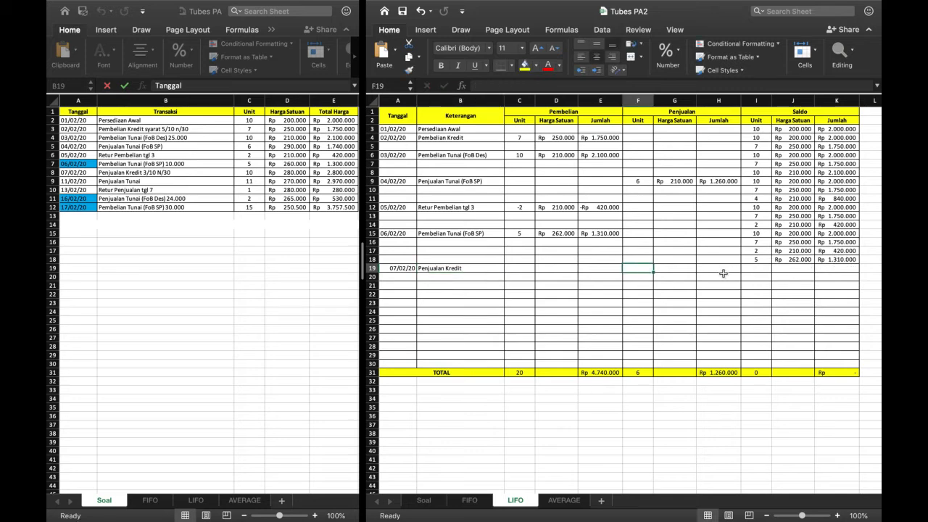
type("5")
key("Tab")
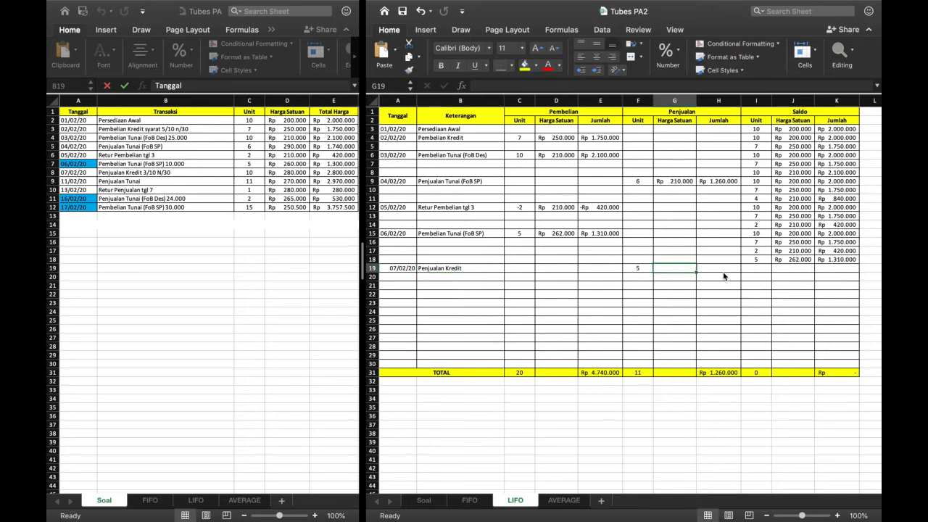
type("262")
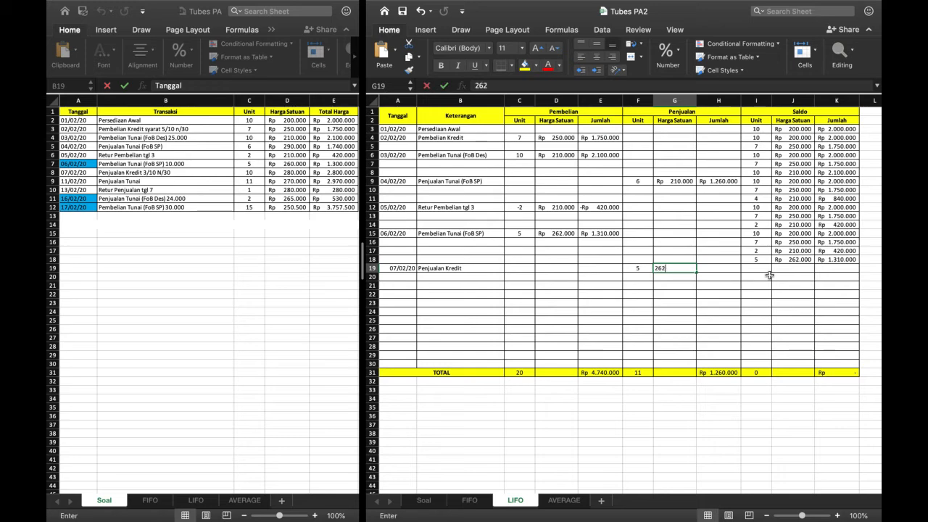
type(".0")
key("Tab")
Calculate the sale amount in H19 by multiplying the units in F19 by the unit price in G19.
type("=")
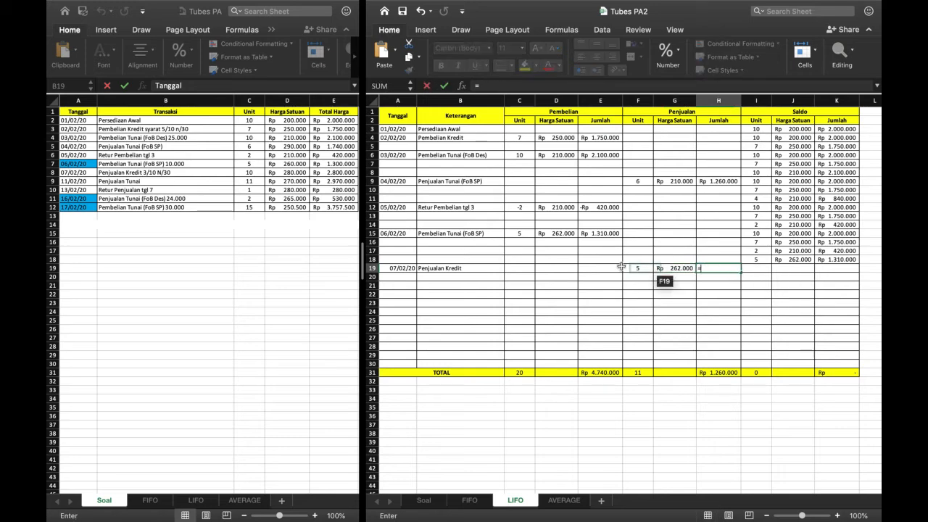
left_click(637, 267)
type("*")
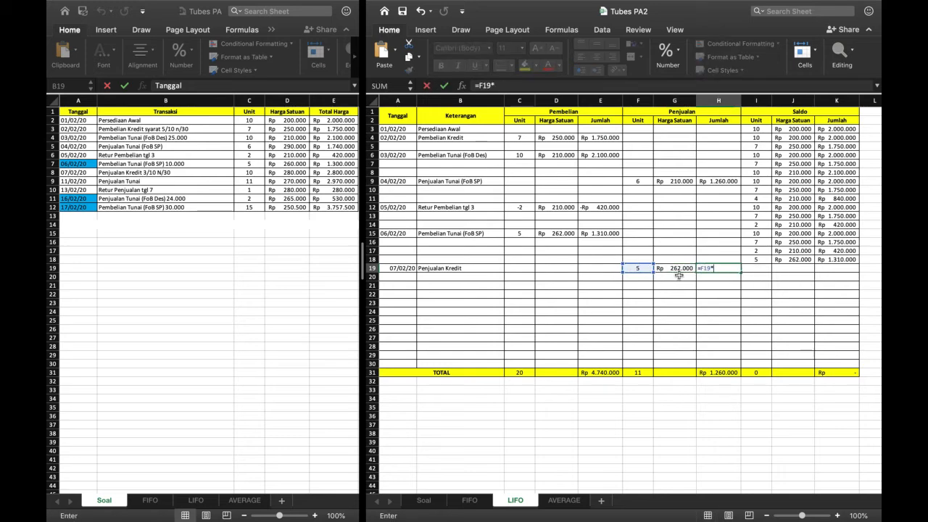
left_click(681, 271)
key("Return")
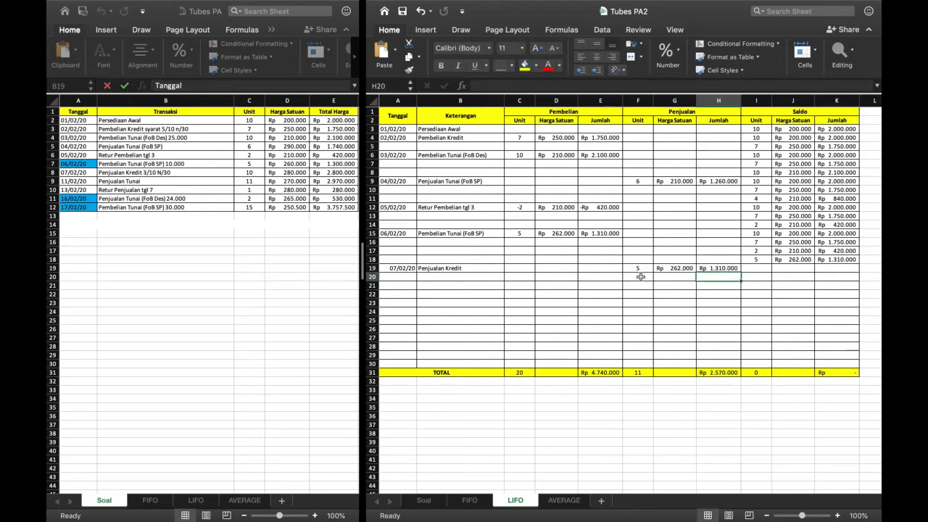
Record the second sale layer in row 20 as 2 units at a unit price of 210.000.
left_click(641, 276)
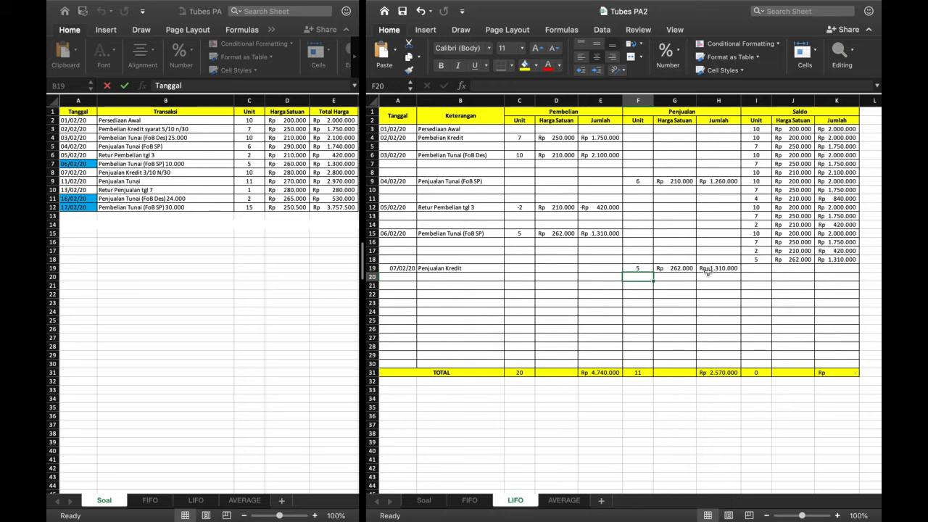
type("2")
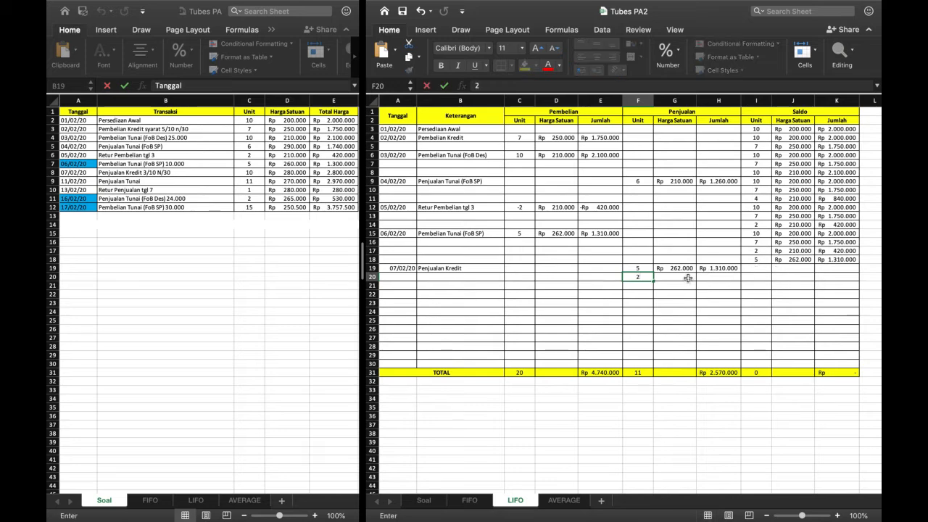
left_click(688, 278)
type("210.000")
key("Tab")
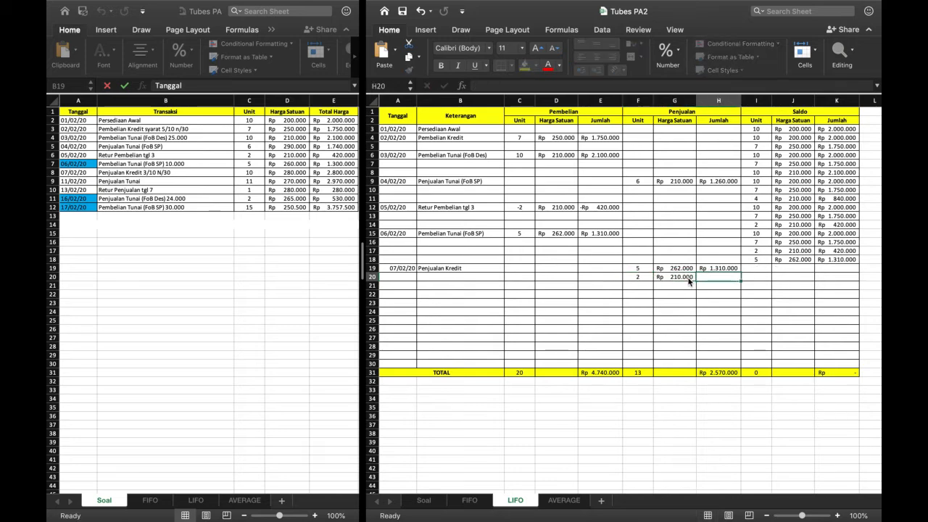
Calculate the sale amount in H20 by multiplying the units in F20 by the unit price in G20.
type("=")
left_click(647, 277)
type("*")
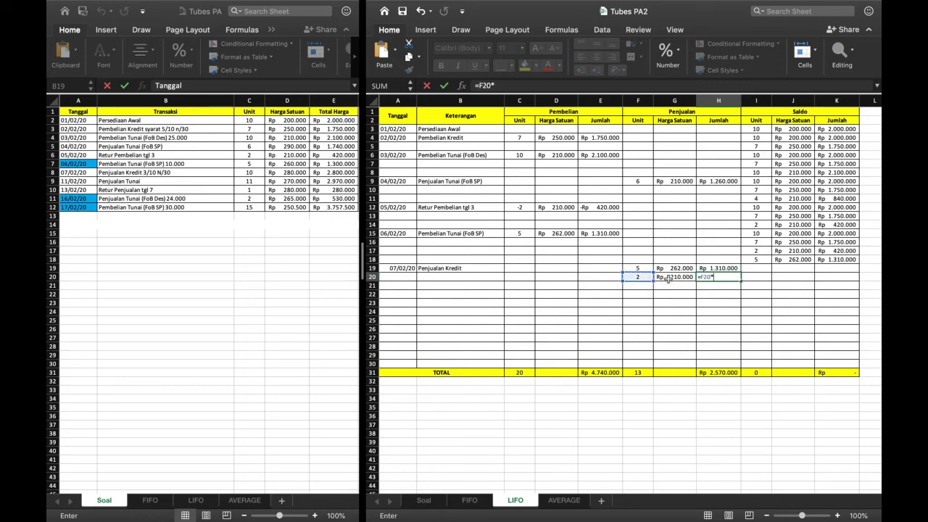
left_click(667, 279)
key("Return")
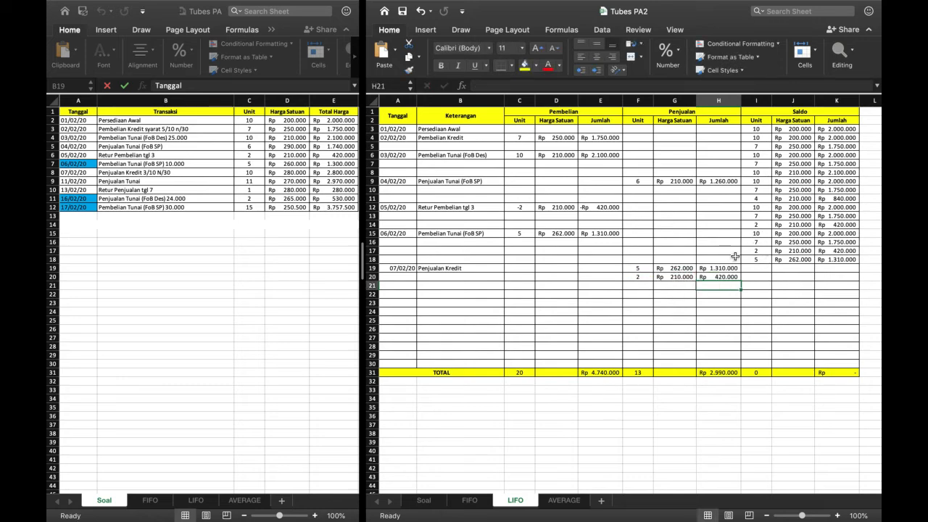
Record the third sale layer in row 21 as 3 units at a unit price of 250.000.
left_click(639, 286)
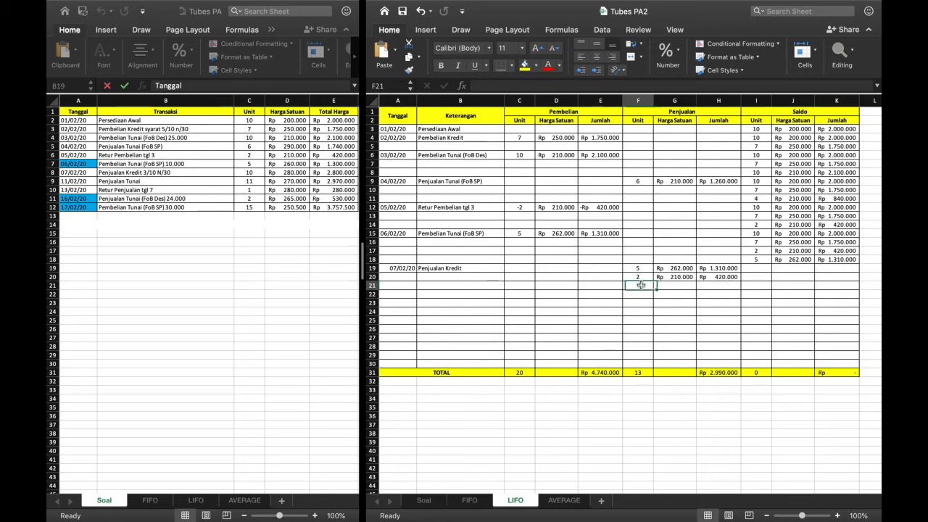
type("3")
key("Tab")
type("2")
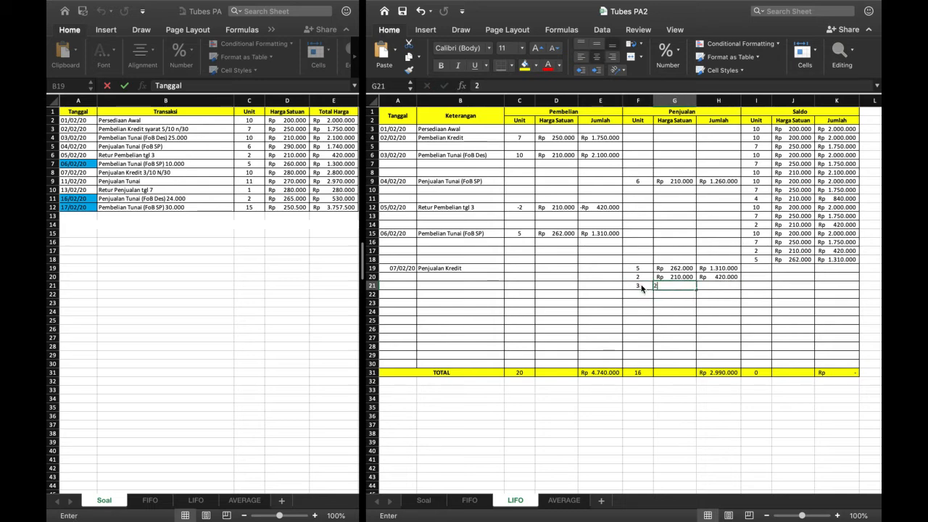
type("50.000")
key("Tab")
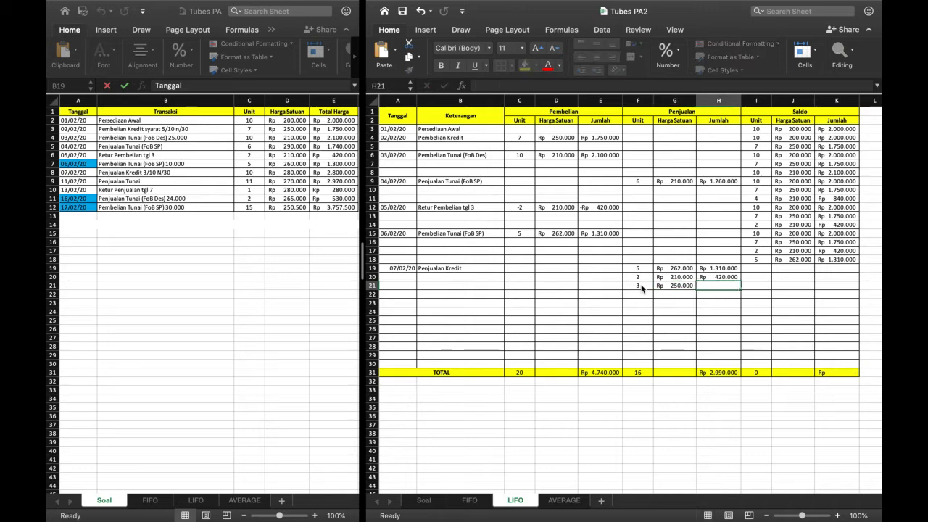
Calculate the sale amount in H21 by multiplying the units in F21 by the unit price in G21.
type("=")
left_click(642, 286)
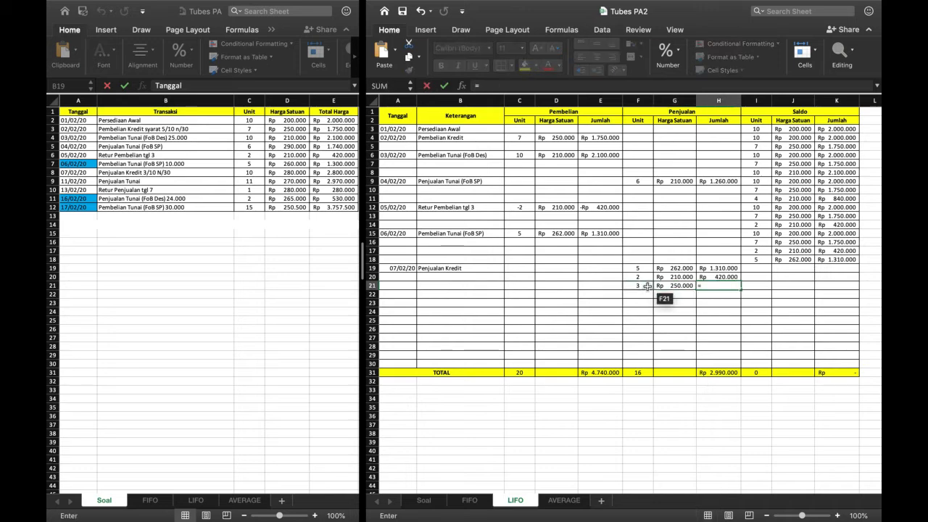
type("*")
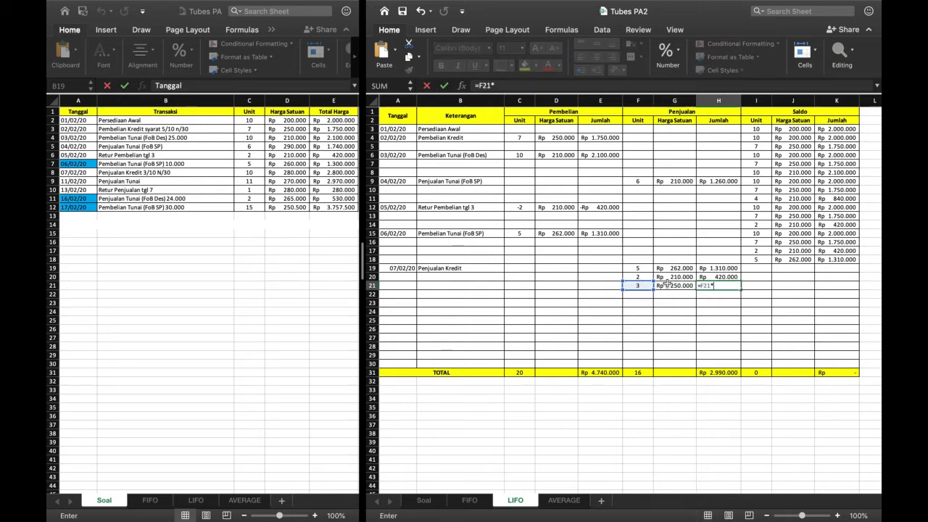
left_click(669, 286)
key("Return")
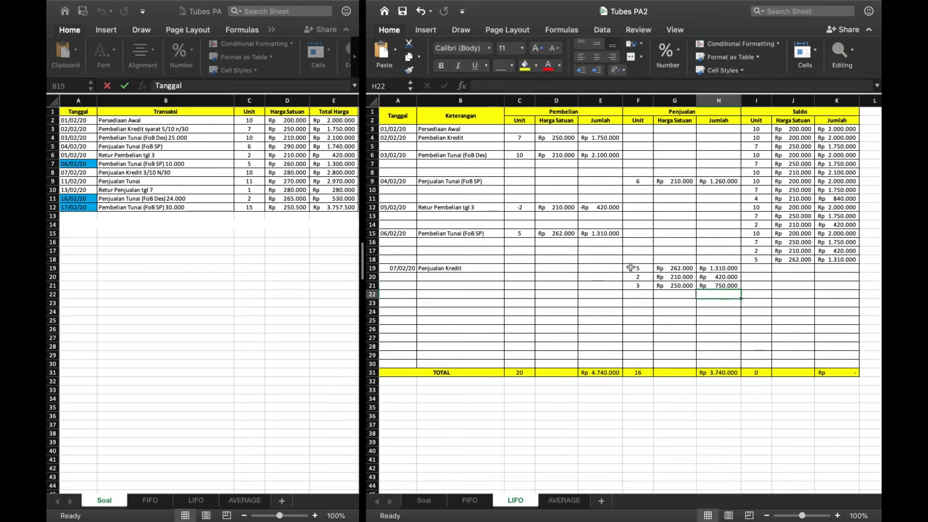
Carry the first balance layer forward by copying I15:K15 into I19:K19.
left_click(761, 268)
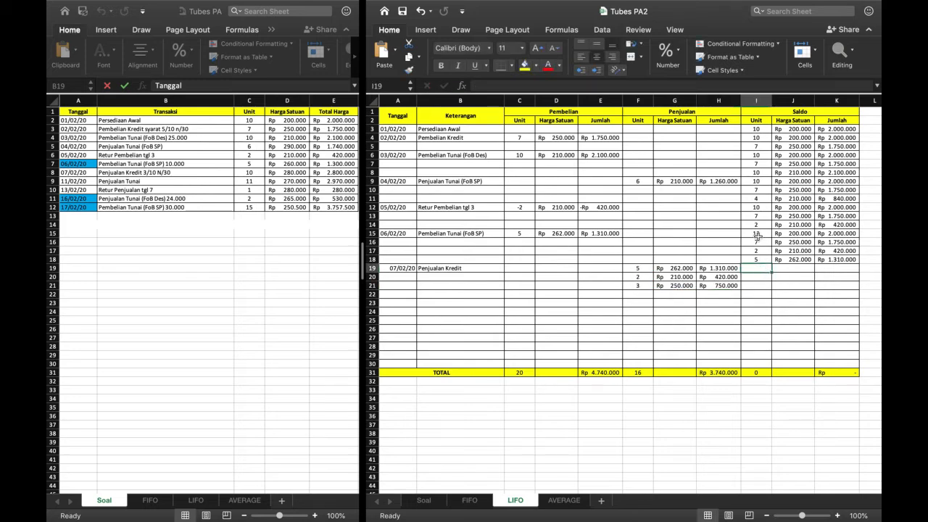
left_click(757, 232)
left_click(844, 233, "shift")
key("super+c")
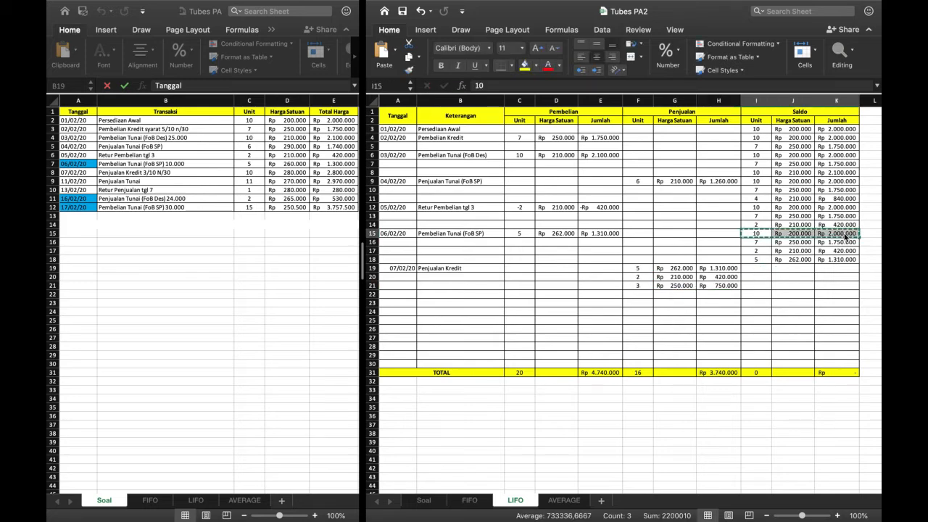
left_click(763, 271)
key("super+v")
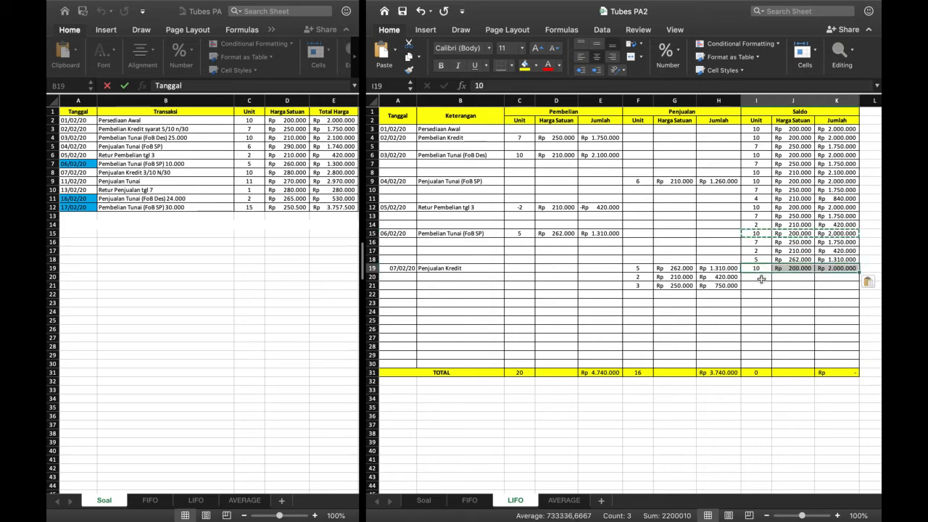
Enter the remaining balance units as =7-3 in I20 and 0 in both I21 and I22.
left_click(759, 279)
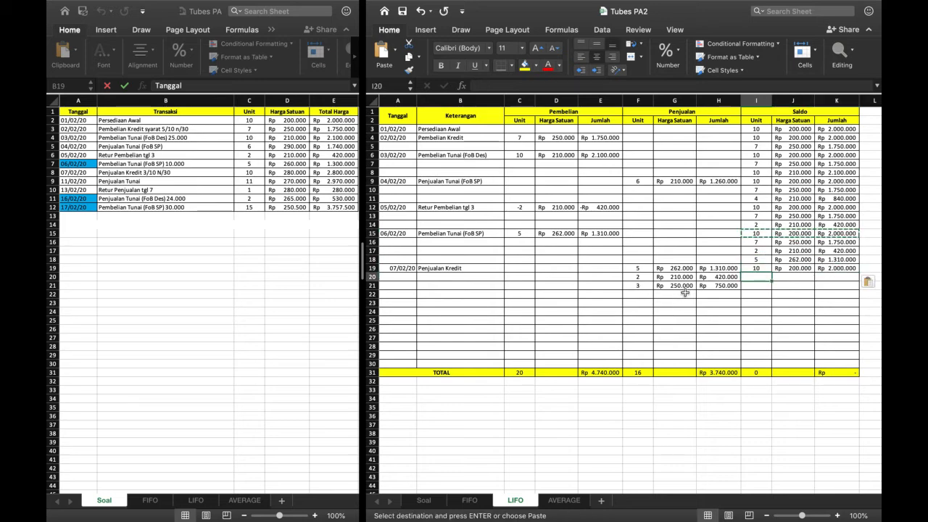
type("=7-3")
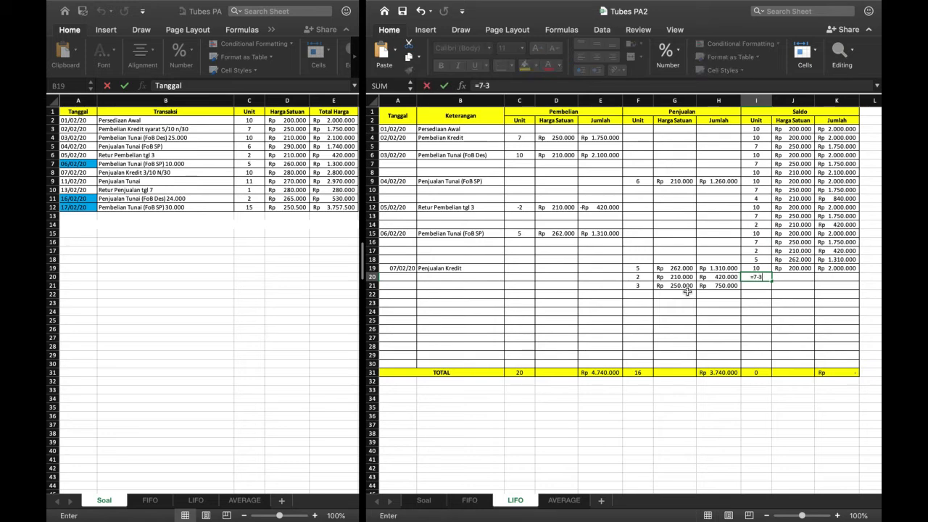
key("Tab")
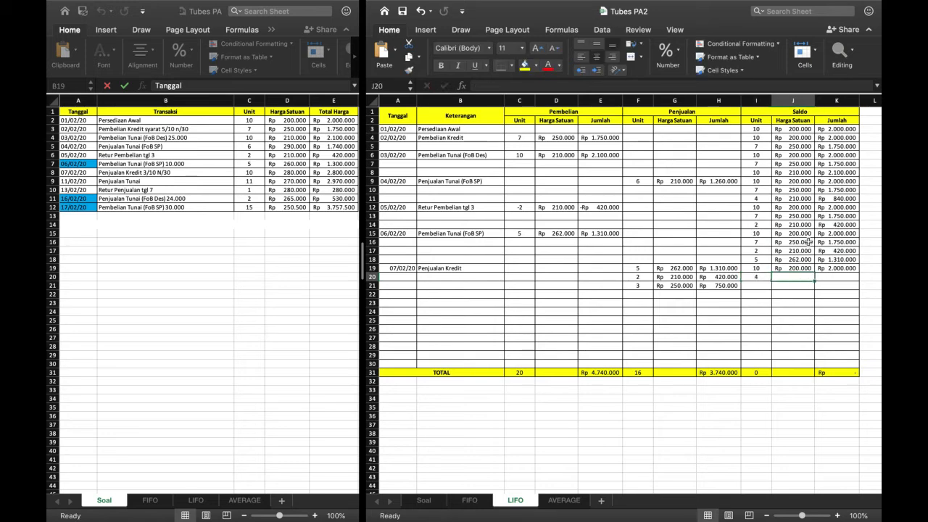
key("Return")
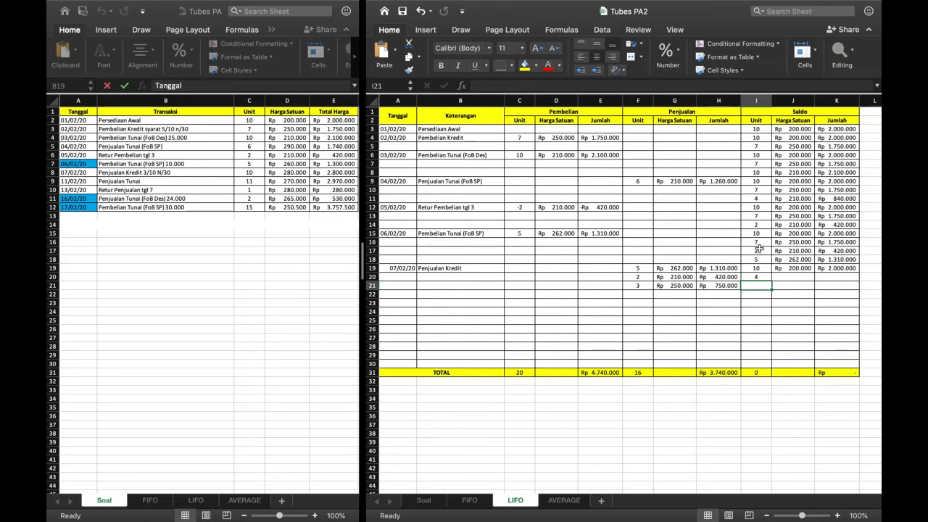
type("0")
key("Return")
type("0")
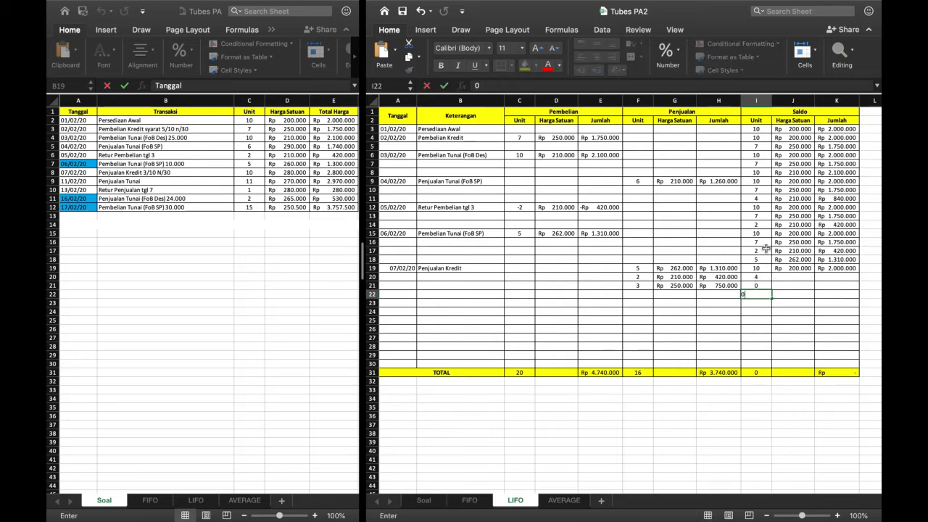
Copy the unit prices in J16:J18 into J20:J22 and fill the balance amount formula from K19 down to K22.
left_click_drag(793, 241, 803, 263)
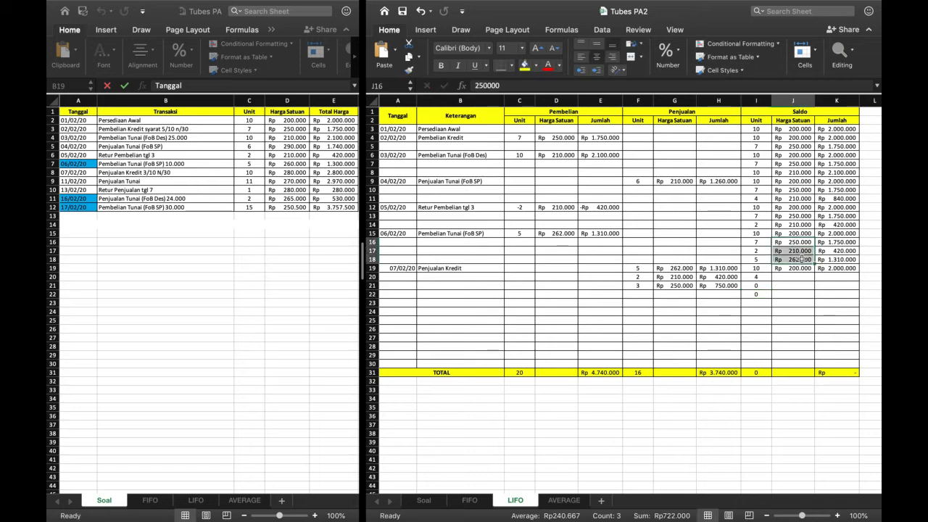
key("ctrl+c")
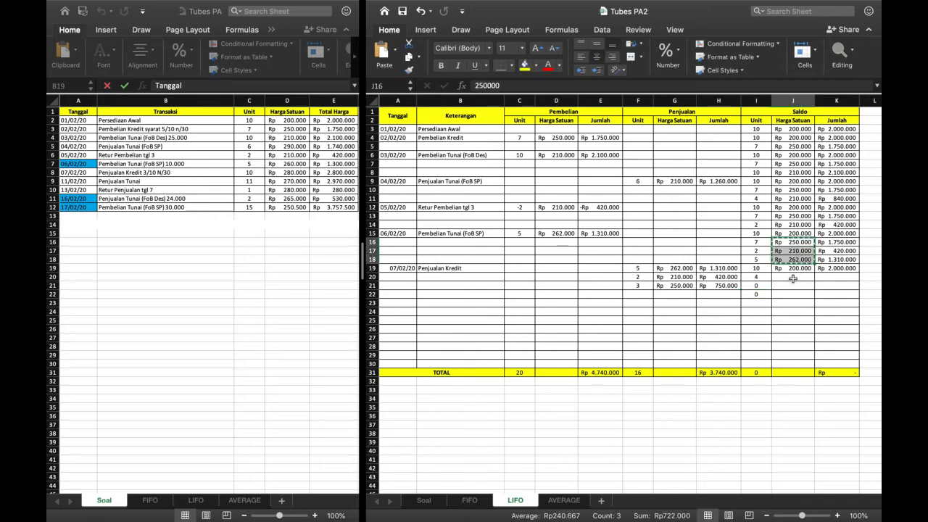
left_click(793, 278)
key("ctrl+v")
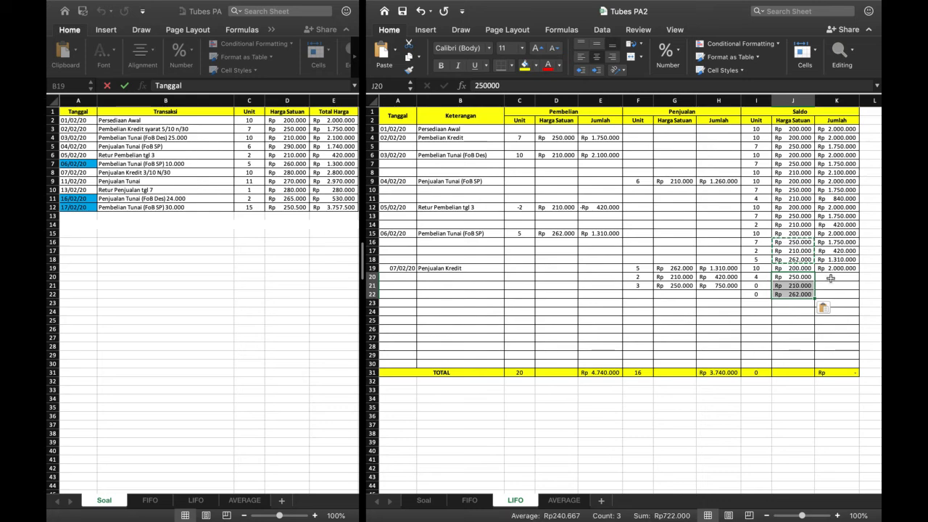
left_click(839, 268)
left_click_drag(859, 272, 857, 298)
left_click(850, 306)
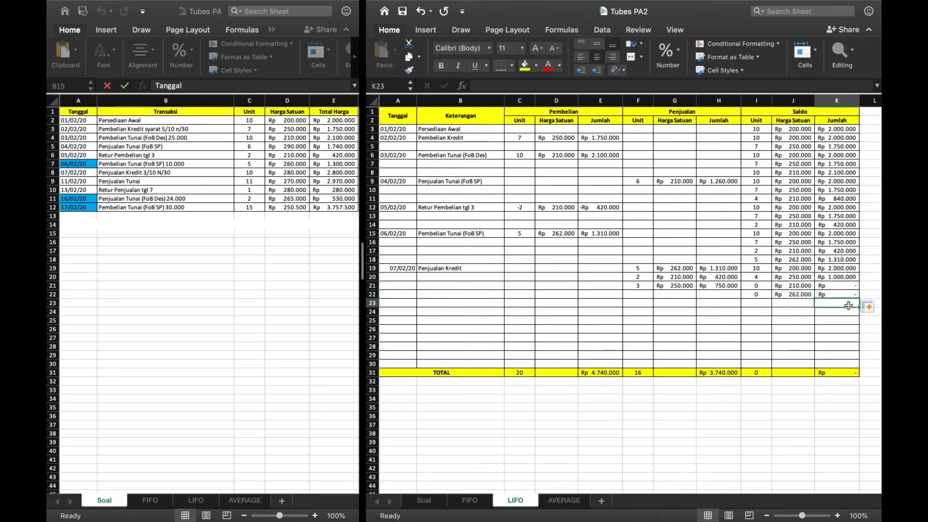
Start the next transaction in row 23 with the date 11/02/20 and the description Penjualan Tunai.
left_click(401, 303)
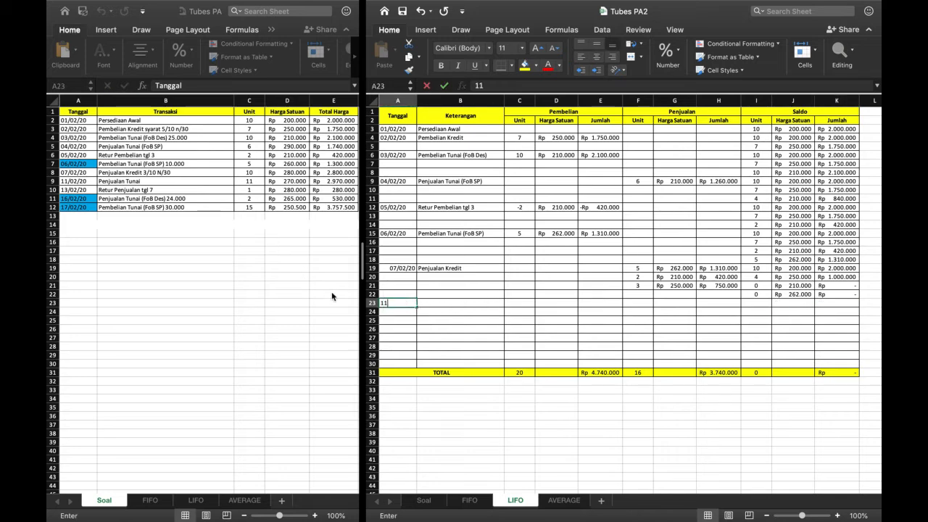
type("11/02/20")
key("Tab")
type("penjualan")
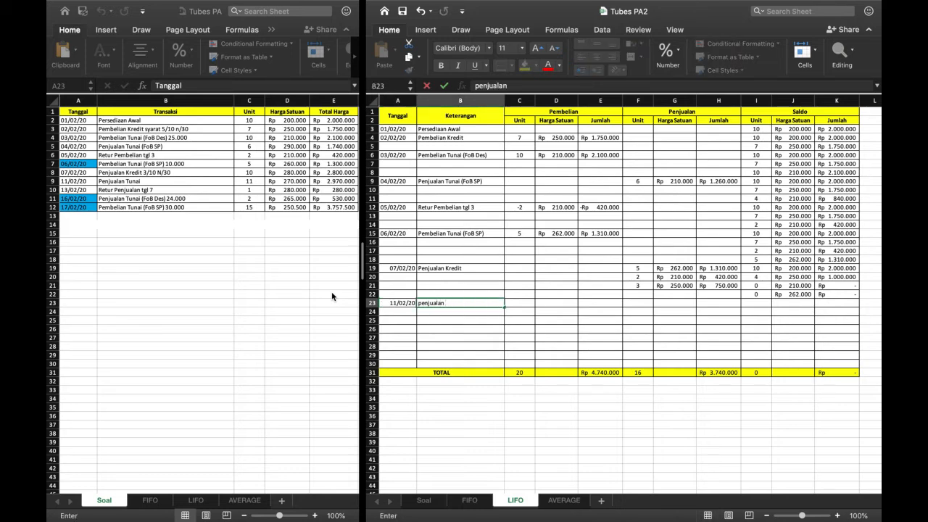
type(" Tunai")
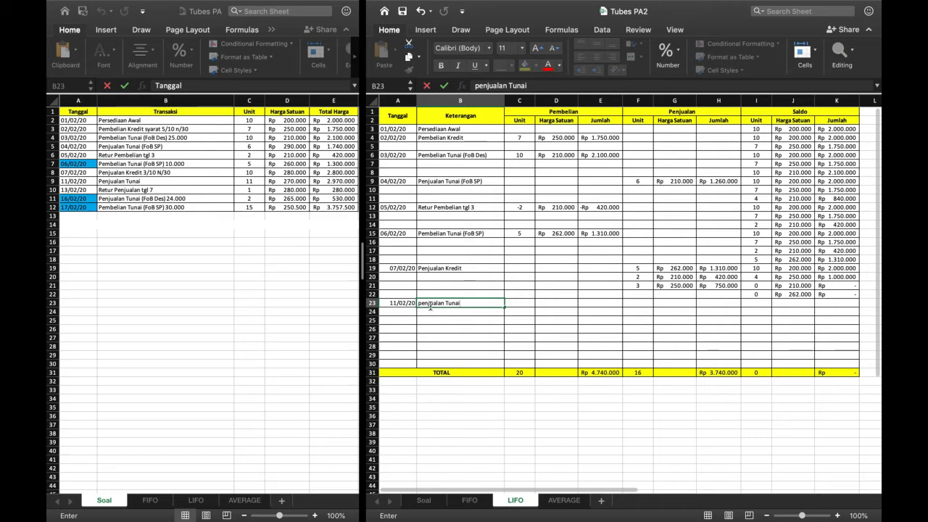
left_click(422, 305)
key("BackSpace")
type("P")
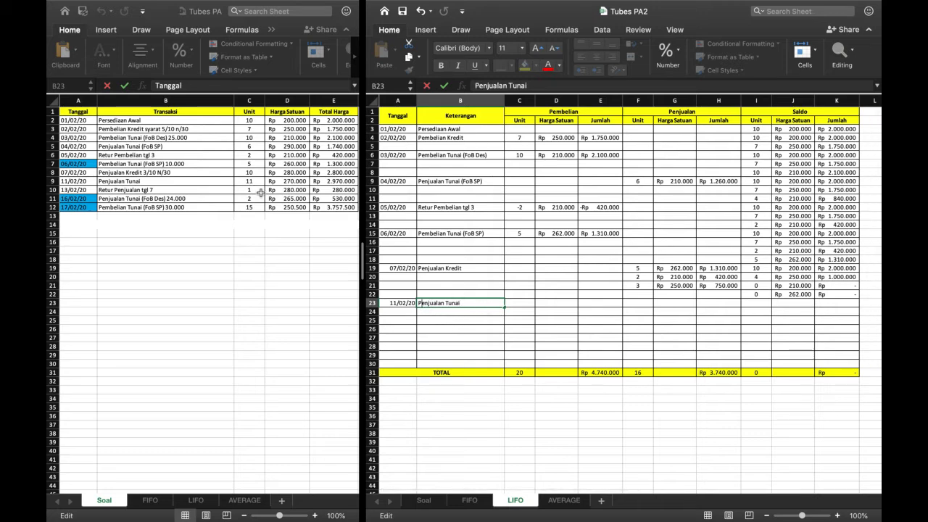
Record the first sale layer in row 23 as 4 units at a unit price of 250.000.
left_click(639, 305)
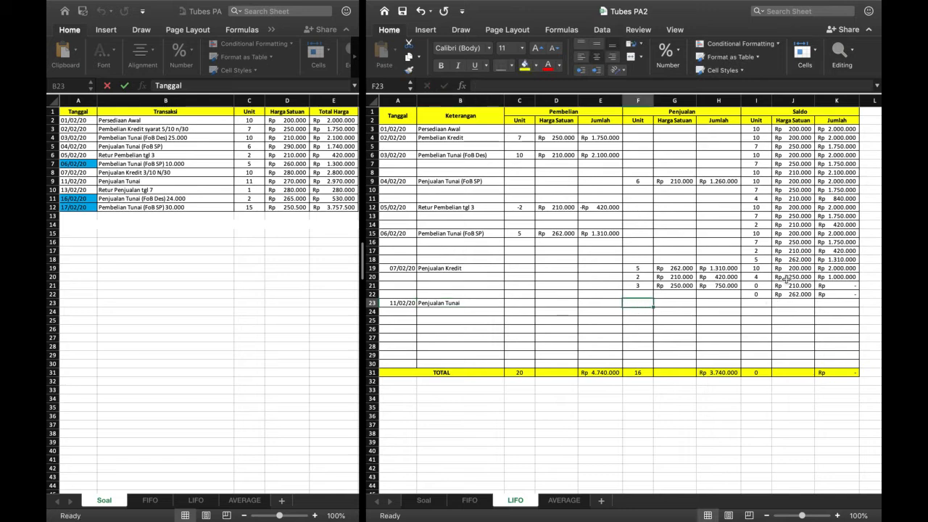
type("4")
left_click(673, 302)
type("2")
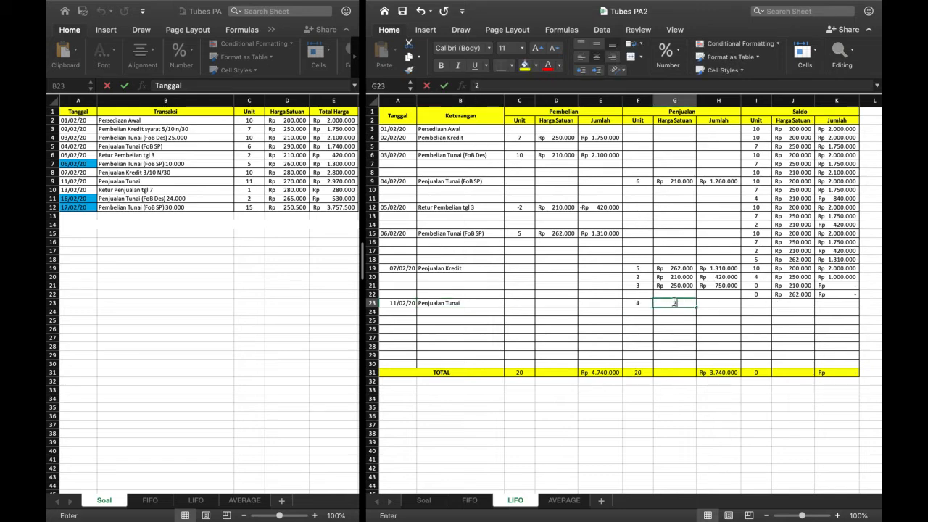
type("50.000")
key("Tab")
Calculate the sale amount in H23 by multiplying the units in F23 by the unit price in G23.
type("=")
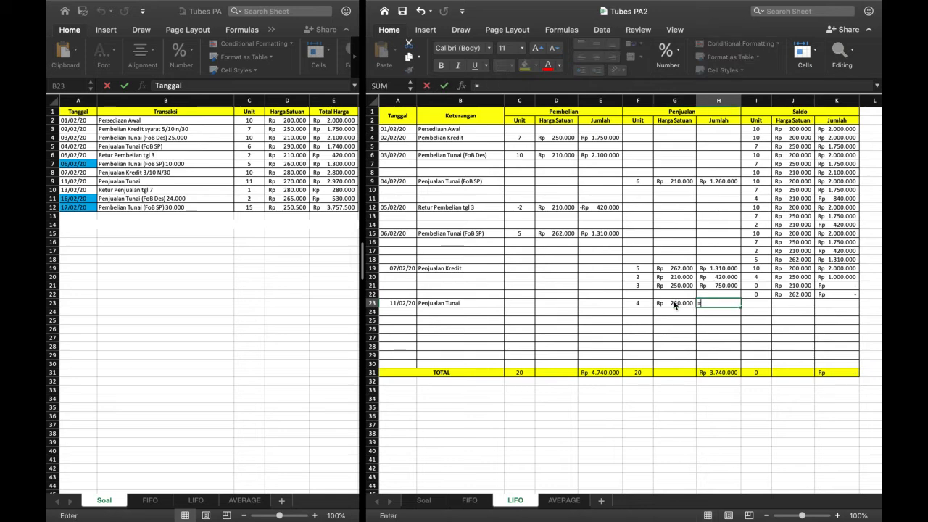
left_click(638, 303)
type("*")
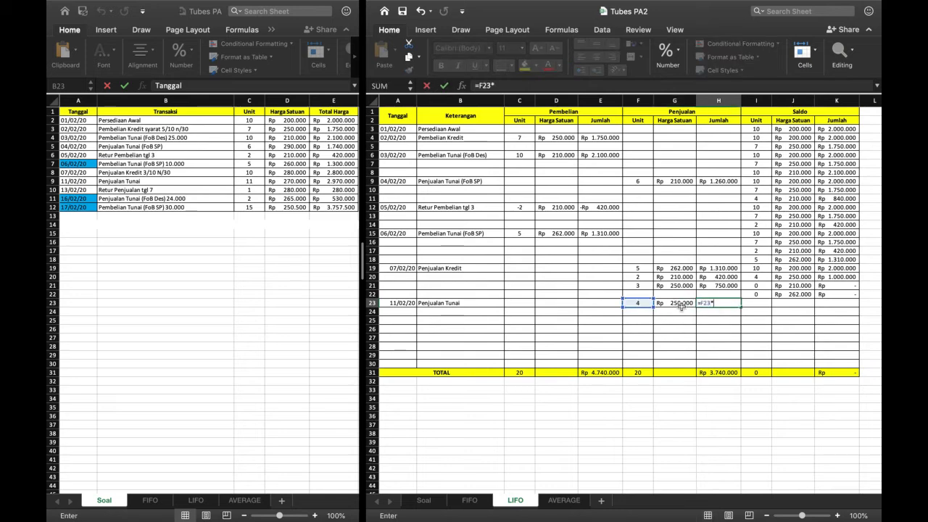
left_click(682, 304)
key("Return")
Record the second sale layer in row 24 as 7 units at a unit price of 200.000.
left_click(641, 309)
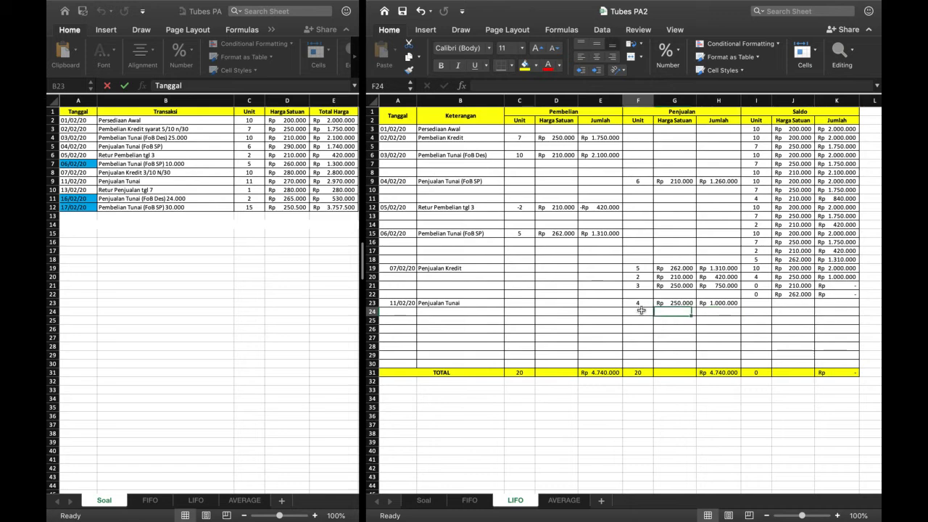
type("7")
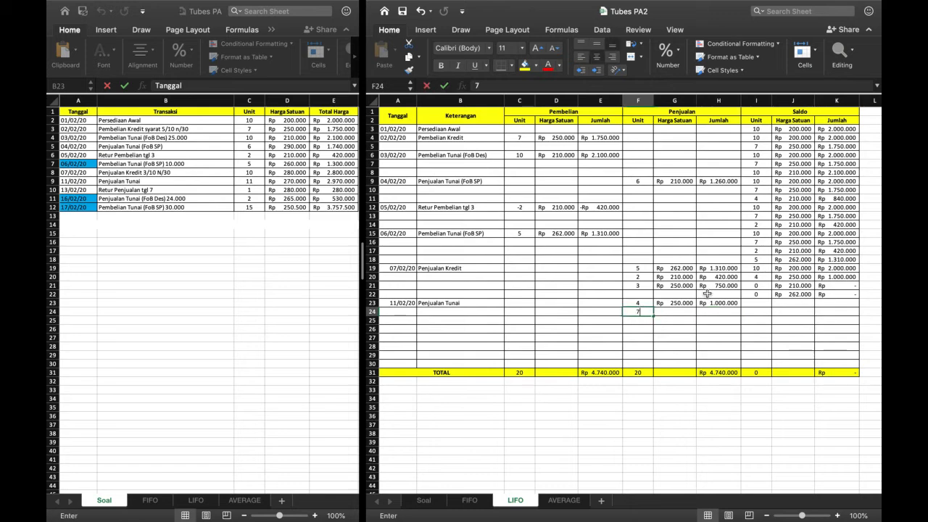
key("Tab")
type("200.")
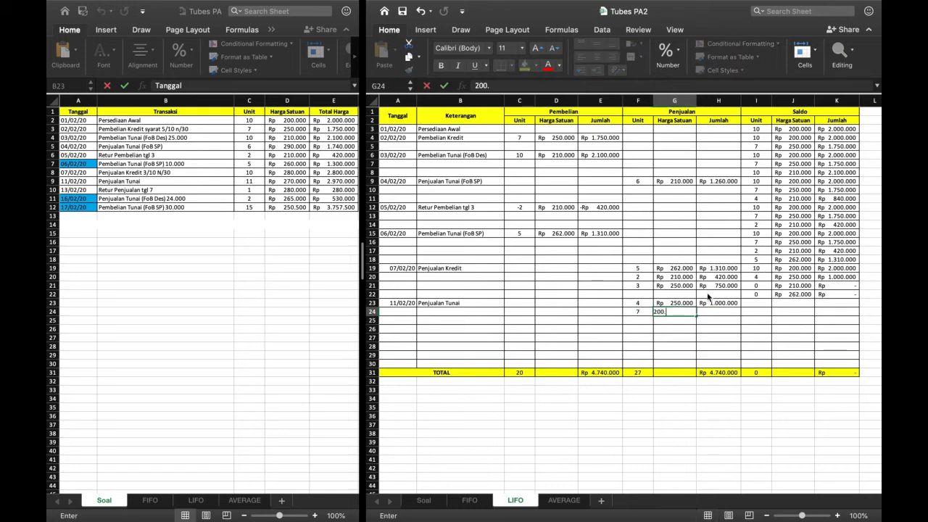
type("000")
key("Tab")
Calculate the sale amount in H24 by multiplying the units in F24 by the unit price in G24.
type("=")
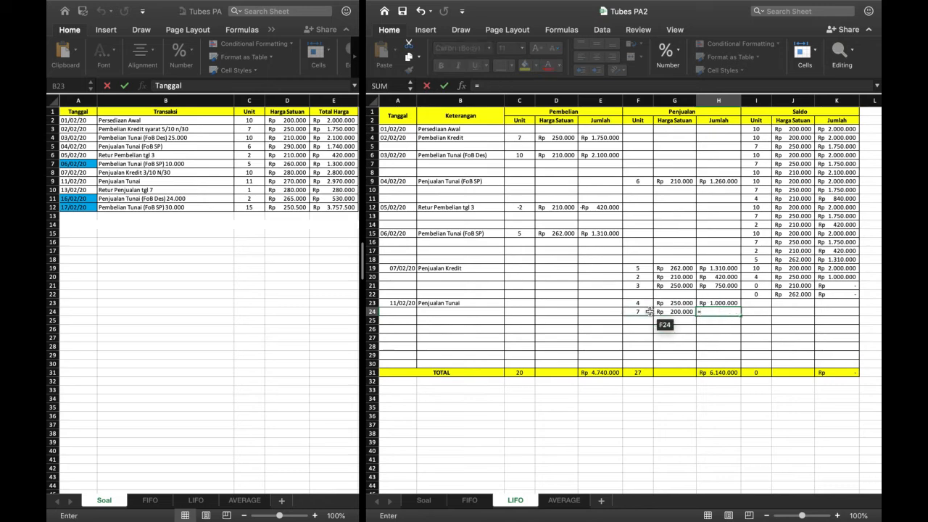
left_click(642, 312)
type("*")
left_click(675, 311)
key("Return")
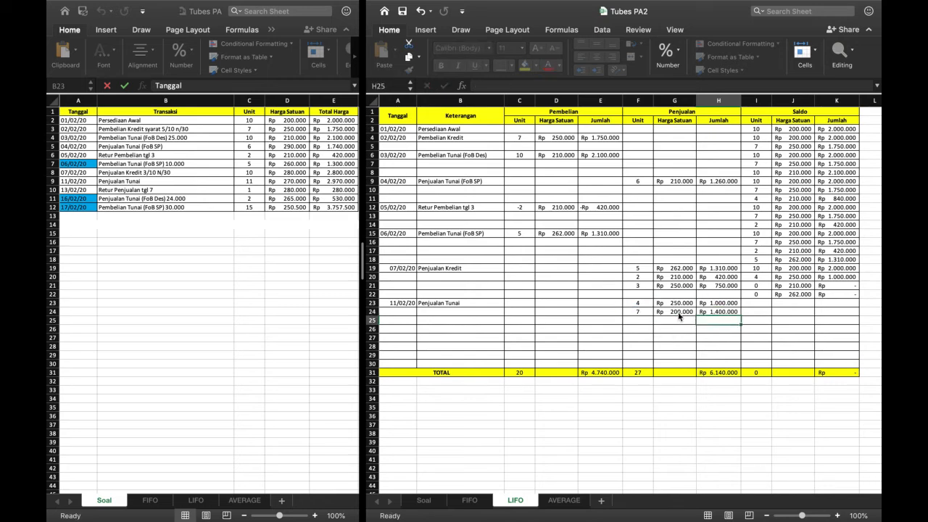
Enter the remaining balance units as =10-7 in I23 and 0 in I24.
left_click(766, 303)
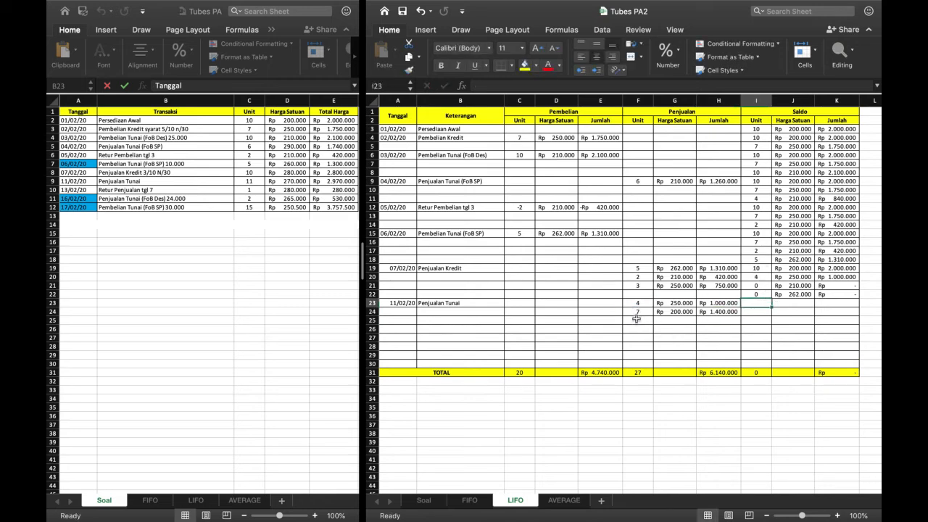
type("=10")
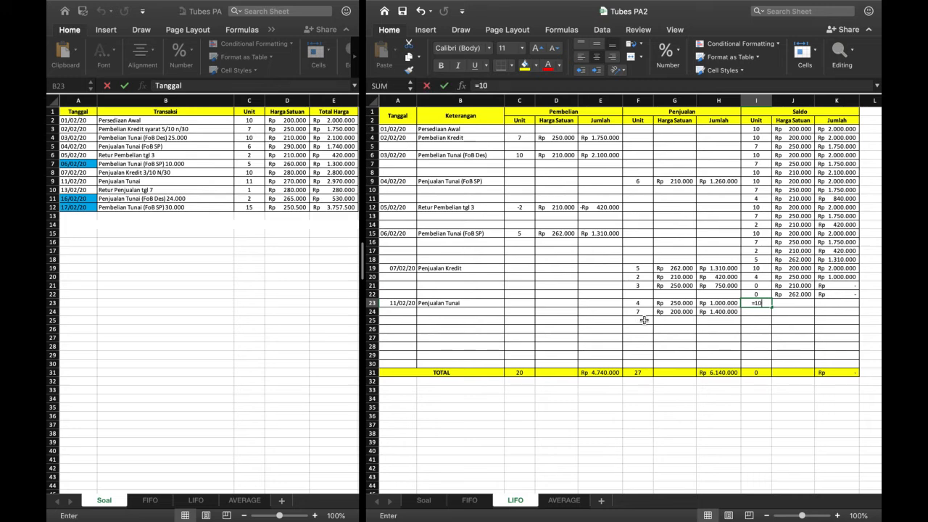
type("-7")
key("Tab")
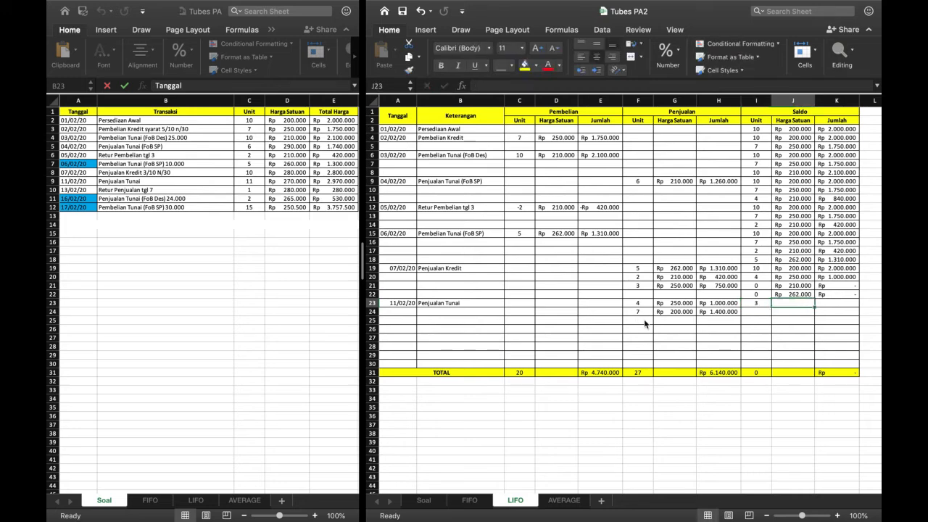
key("Return")
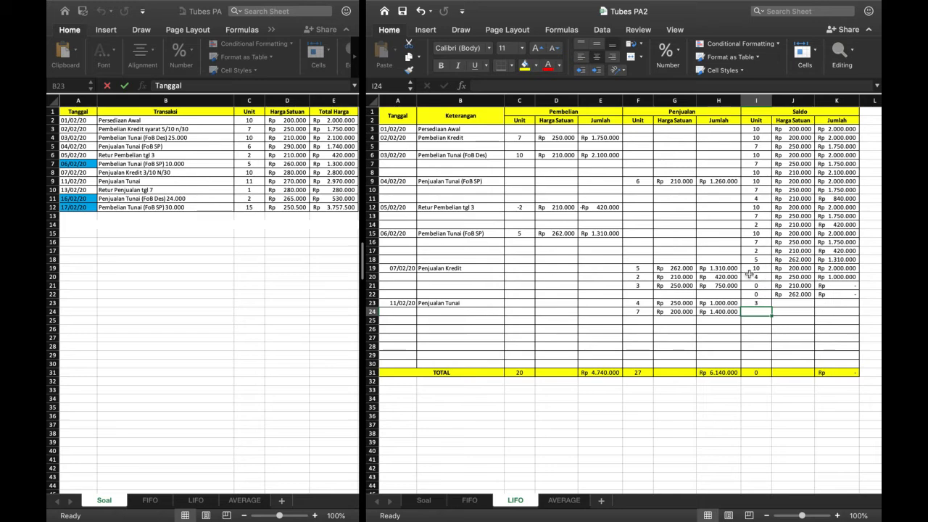
type("0")
key("Tab")
Copy the unit prices in J19:J20 into J23:J24 and fill the balance amount formula from K22 down to K24.
left_click_drag(800, 269, 790, 308)
key("ctrl+c")
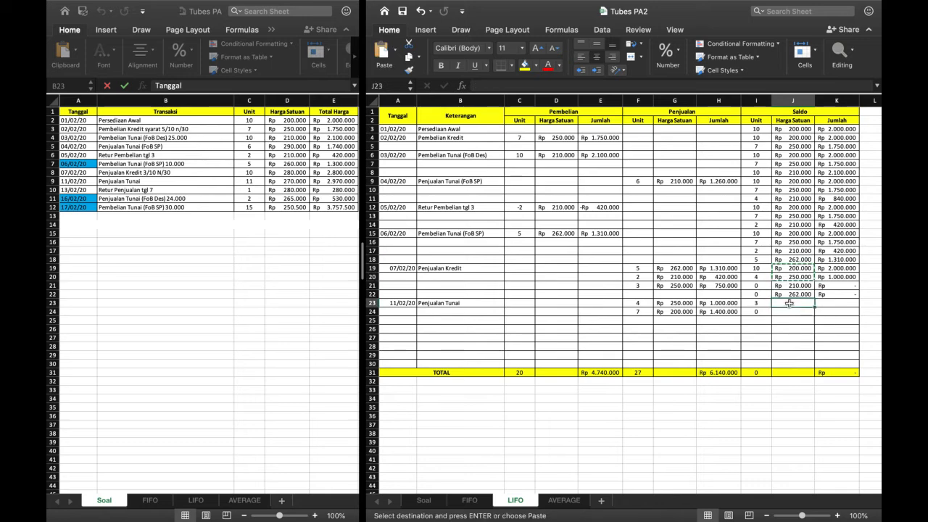
key("ctrl+v")
left_click(839, 295)
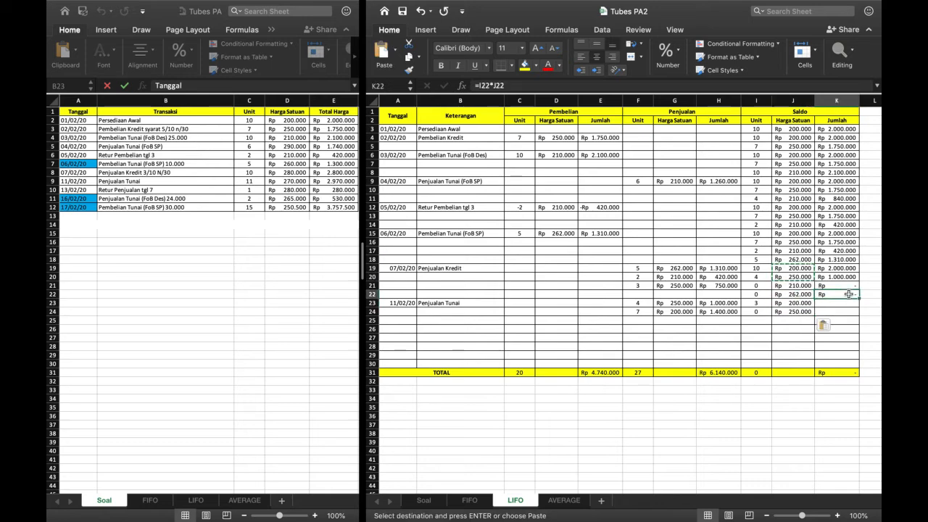
left_click_drag(860, 297, 860, 314)
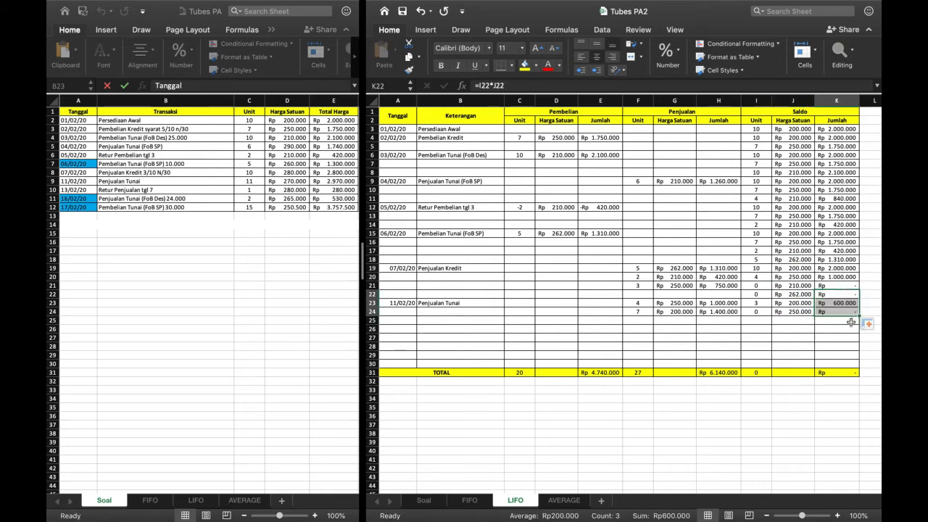
left_click(834, 320)
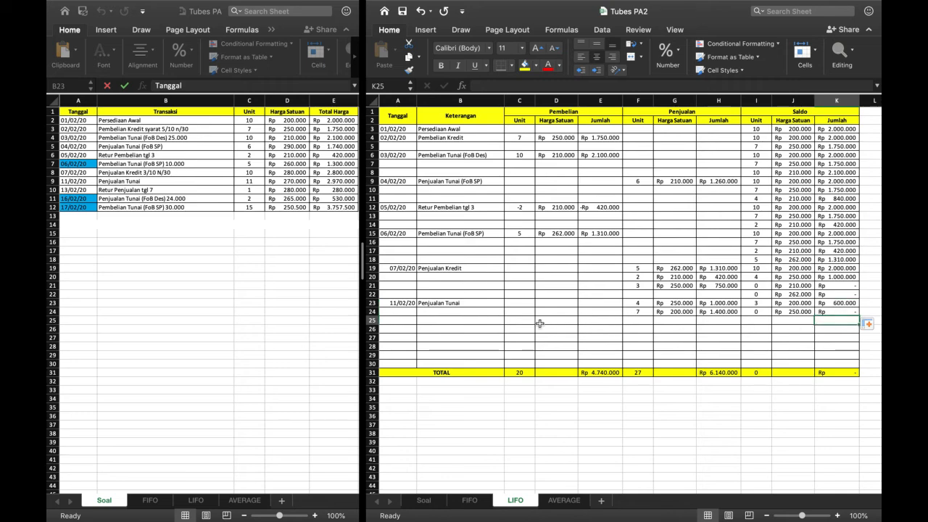
Start the sales return in row 25 with the date 13/02/20 and the description Retur Penjualan tgl 7.
left_click(407, 327)
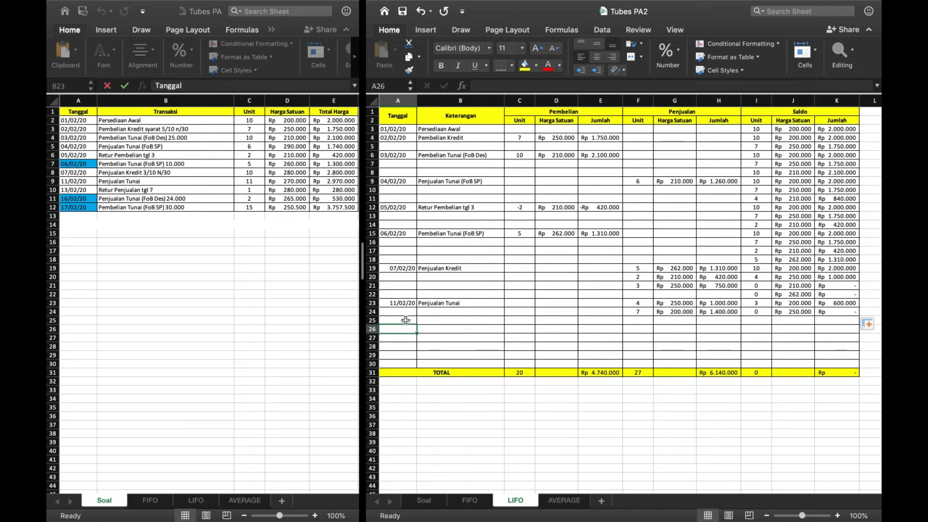
left_click(406, 320)
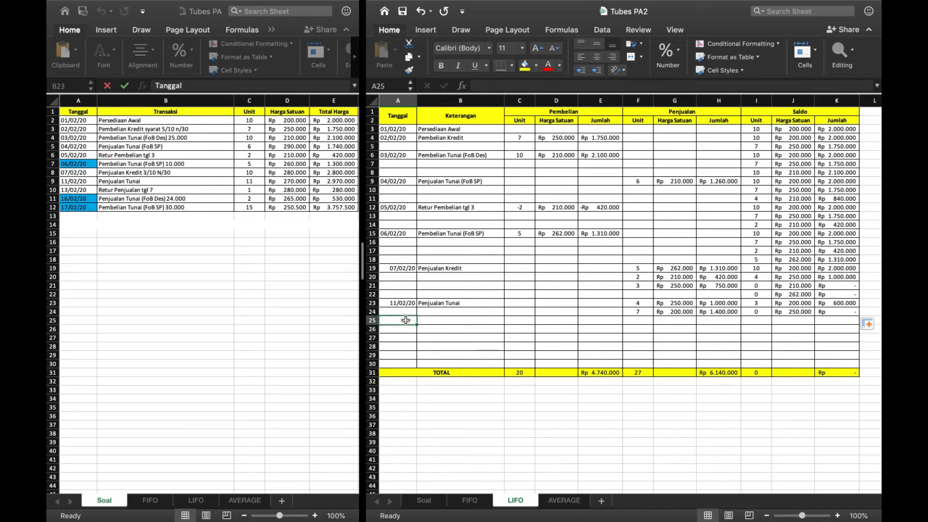
type("13/")
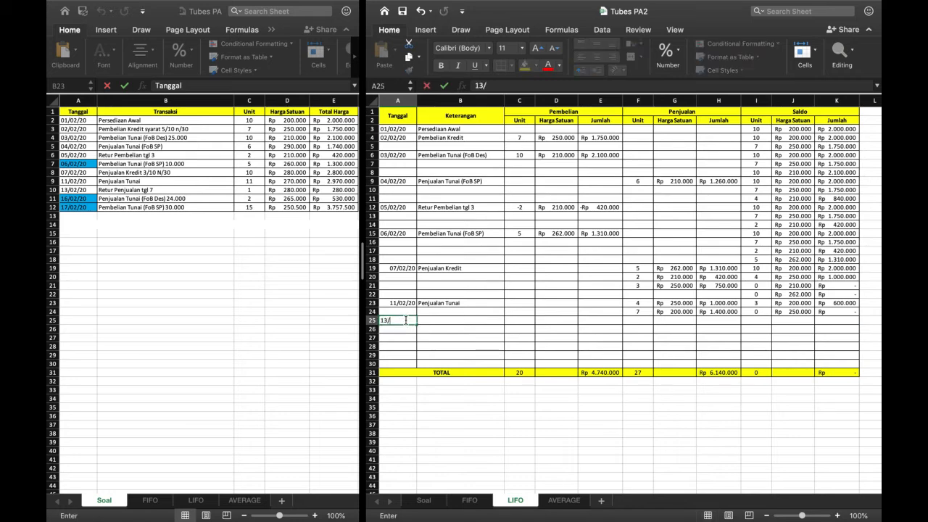
type("02/20")
key("Tab")
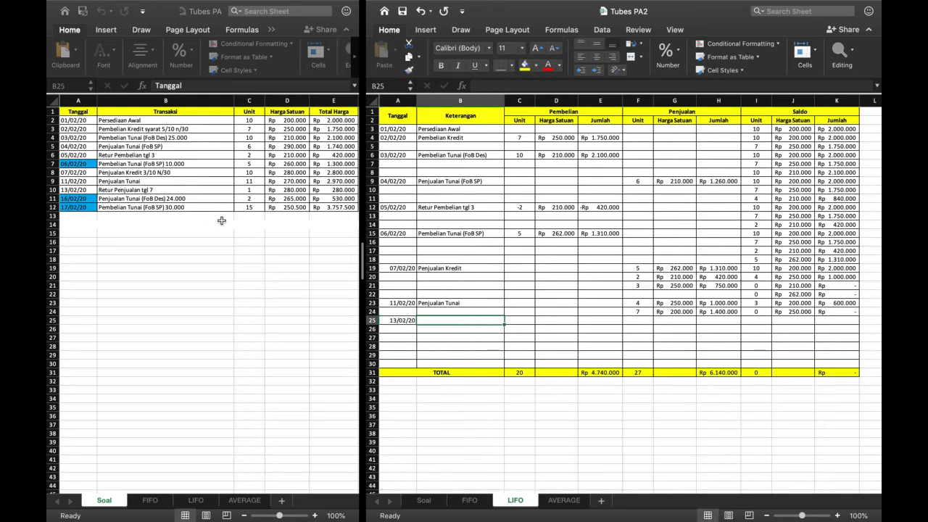
type("ret")
key("BackSpace")
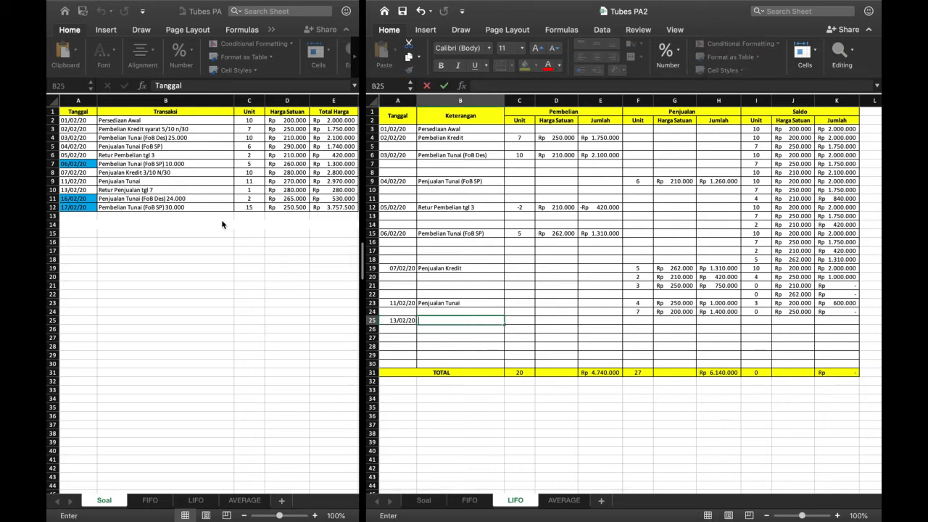
type("Retur Penjualan tgl 7")
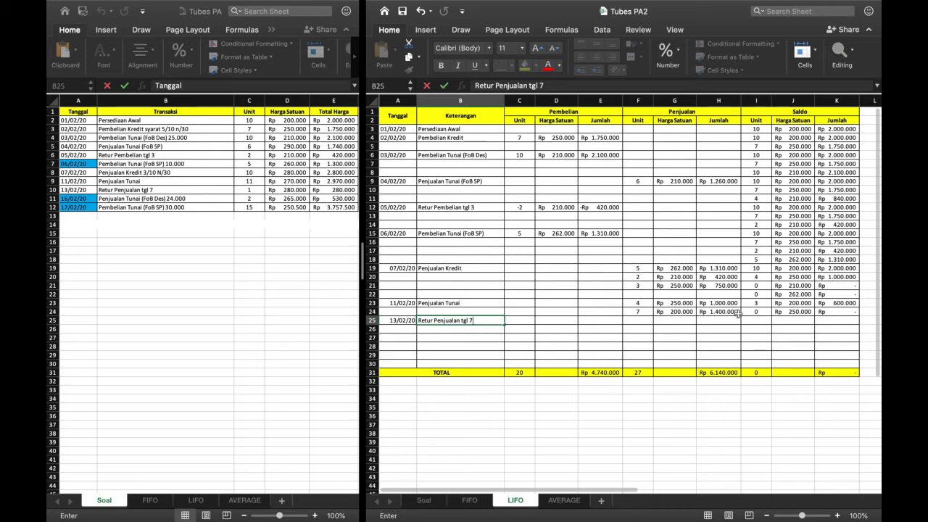
Record the sales return as -1 unit in F25 at a unit price of 250.000 in G25.
left_click(644, 323)
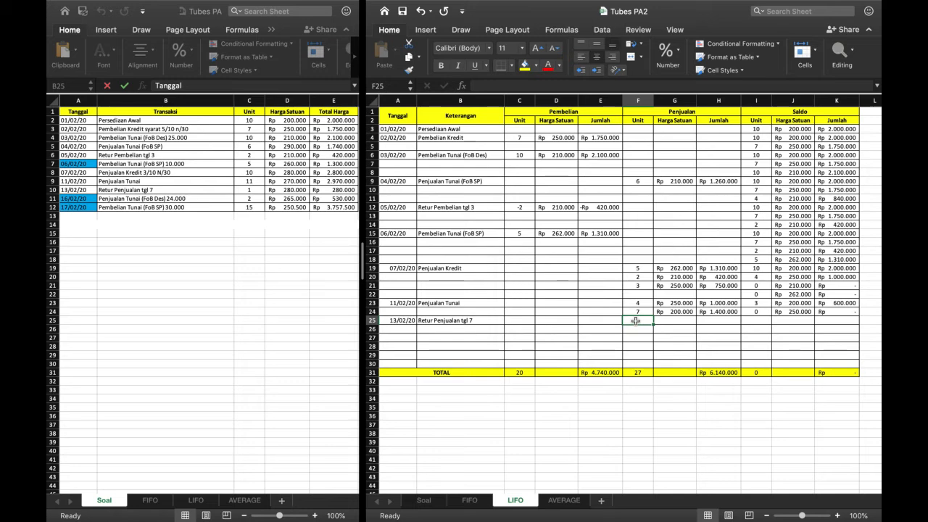
type("-1")
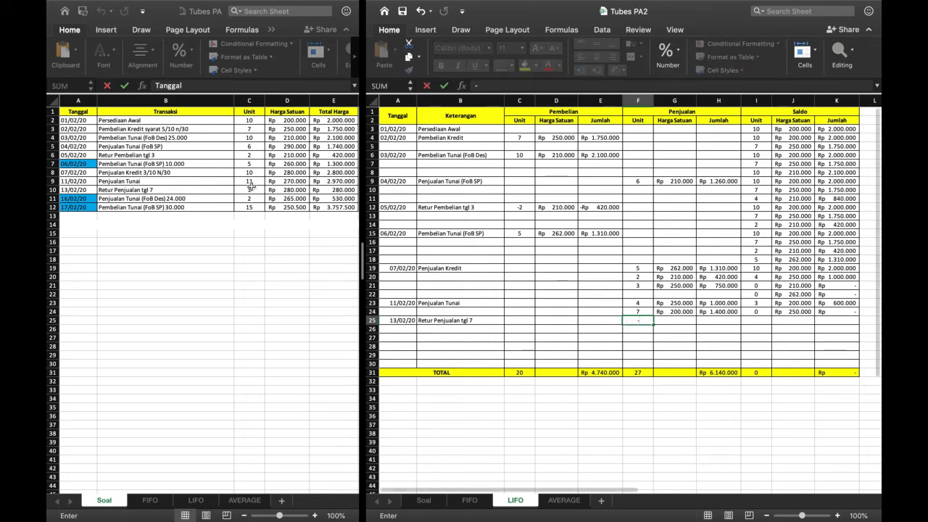
left_click(685, 322)
type("250")
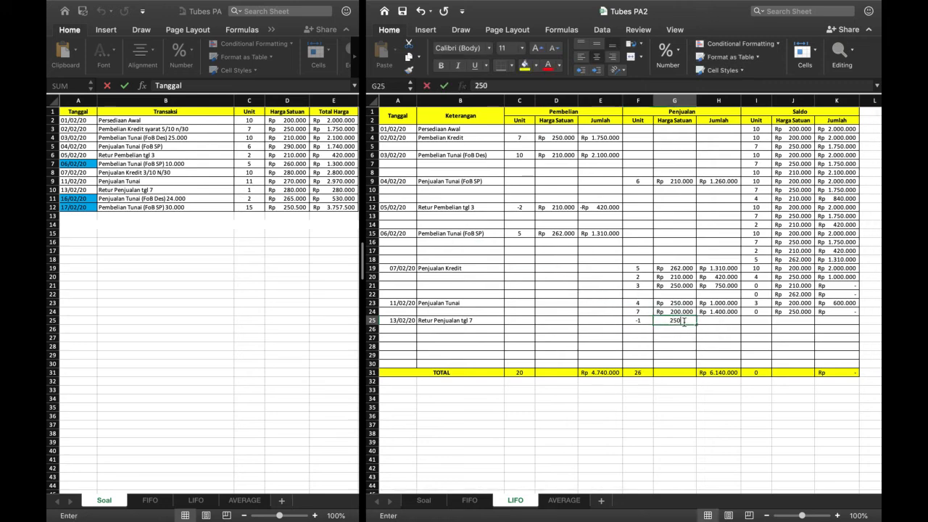
type(".000")
key("Tab")
Calculate the return amount in H25 by multiplying the units in F25 by the unit price in G25.
type("=")
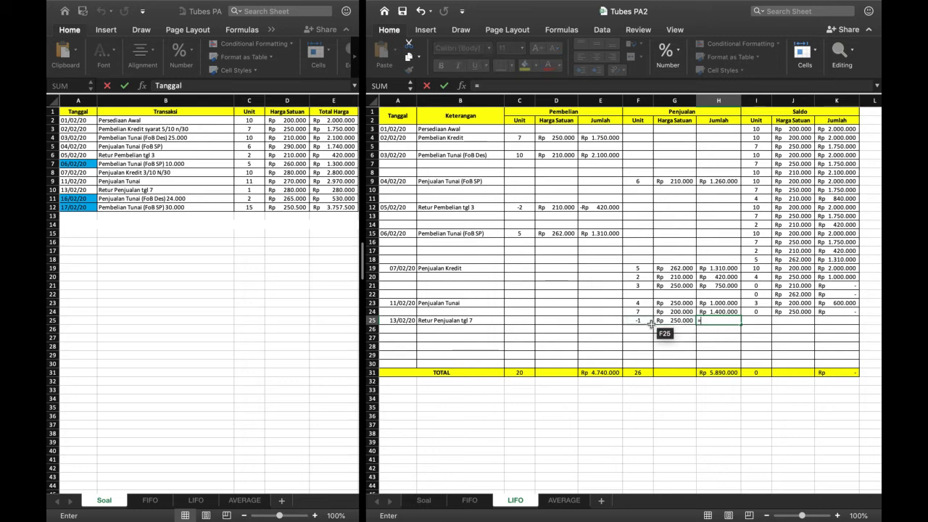
left_click(650, 323)
type("*")
left_click(686, 323)
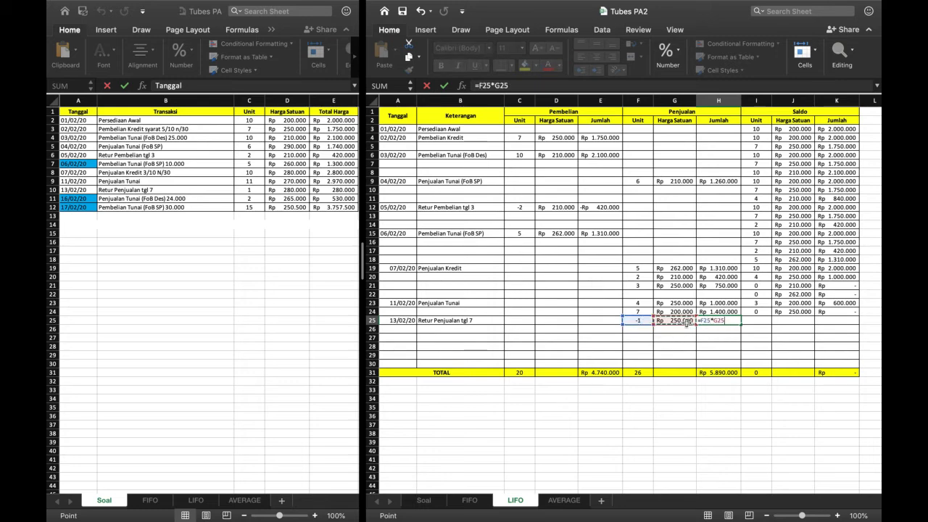
key("Return")
Copy the balance layer I23:K23 into row 25 starting at I25.
left_click(762, 322)
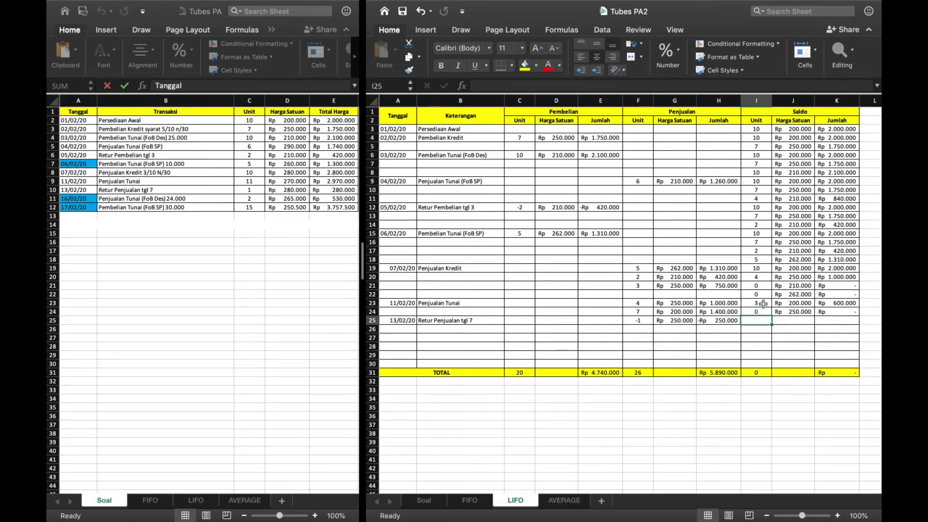
left_click_drag(763, 304, 832, 303)
key("ctrl+c")
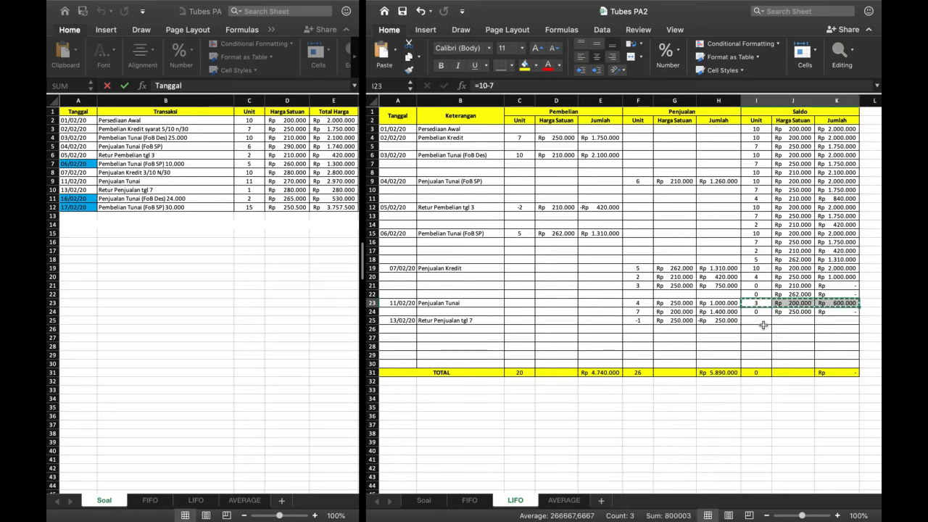
left_click(758, 321)
key("super+v")
Add a balance layer of 1 unit at 250.000 in row 26 and fill the amount formula from K25 down to K26.
left_click(759, 332)
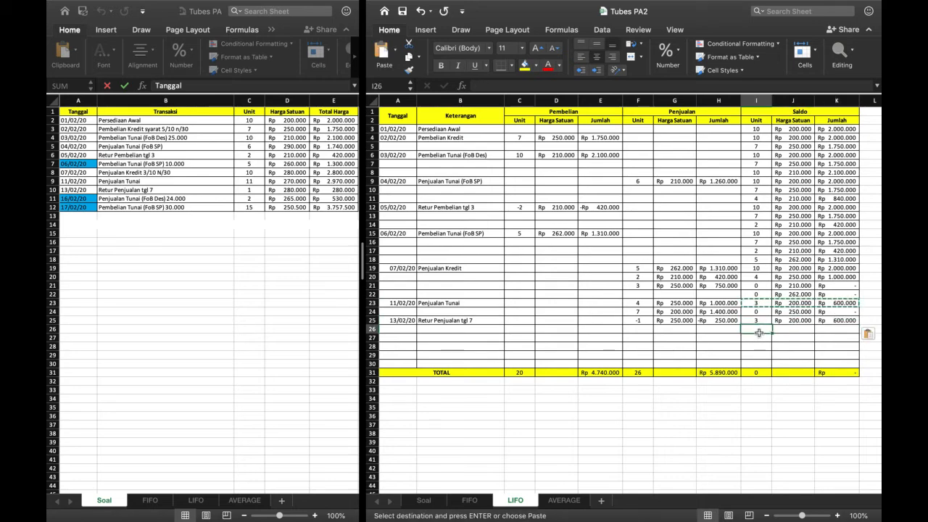
type("1")
left_click(798, 332)
type("250")
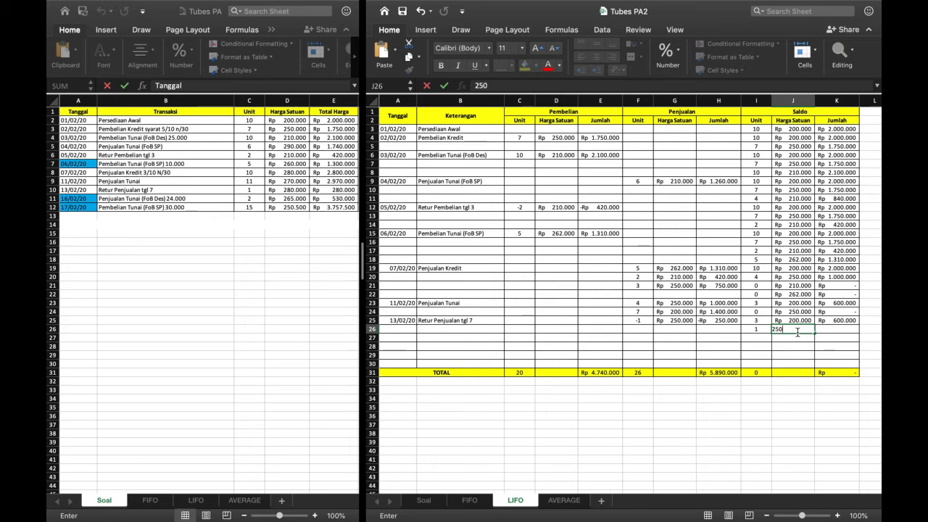
key("Tab")
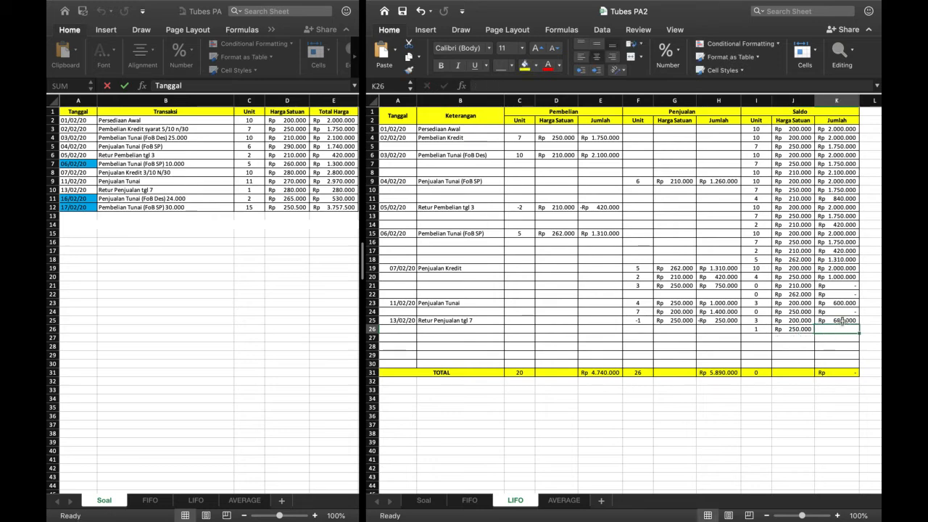
left_click(842, 322)
left_click_drag(858, 327, 858, 330)
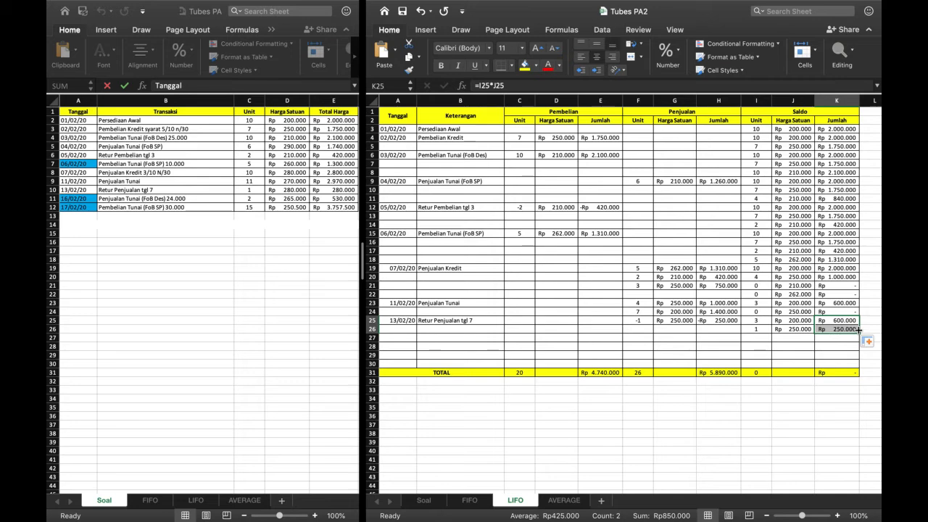
left_click(852, 338)
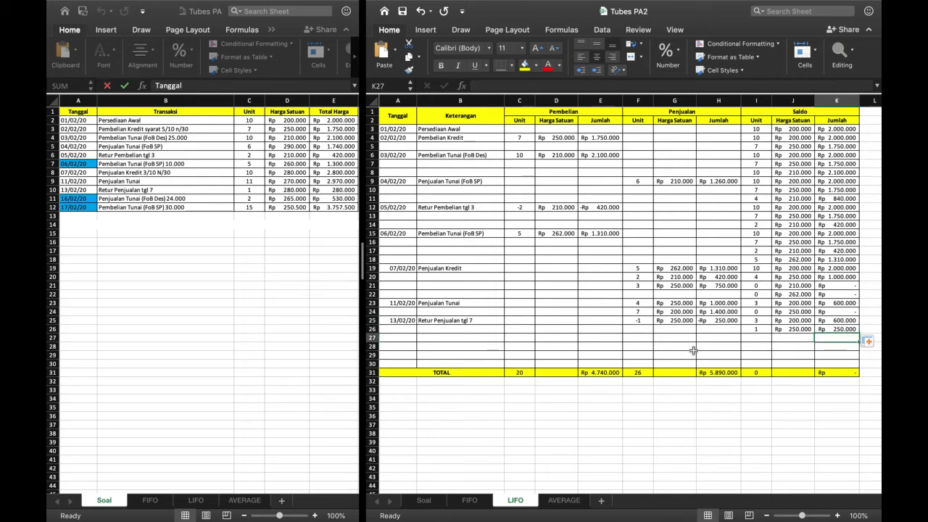
Start the next sale in row 27 with the date 16/2/20 and the description Penjualan Tunai (FoB Des).
left_click(405, 339)
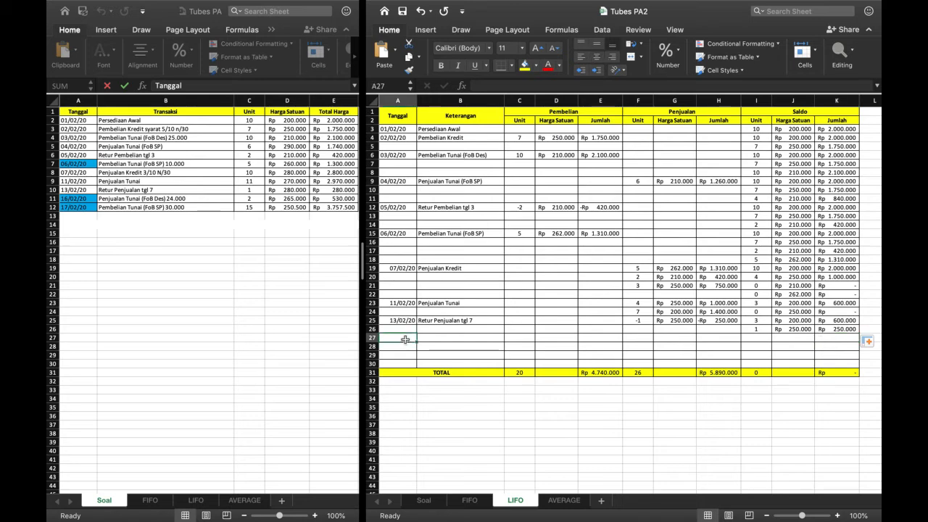
type("16/2/20")
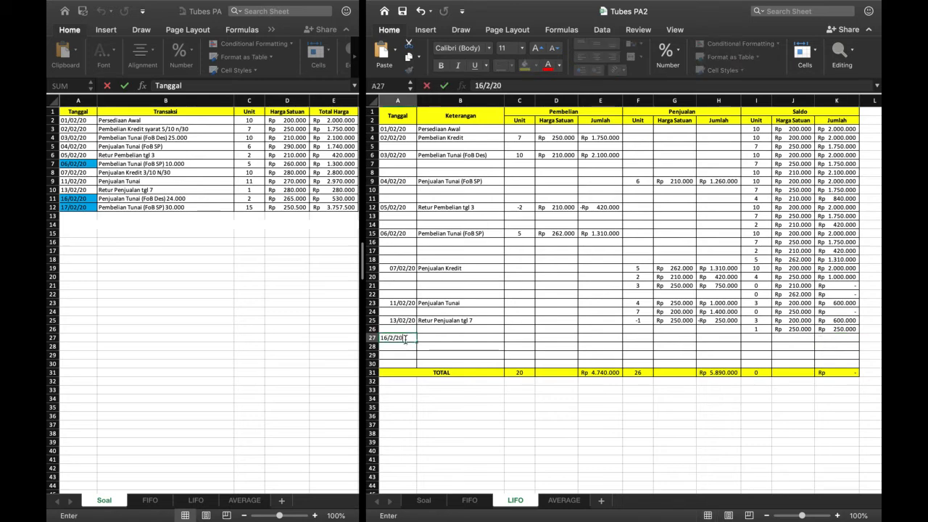
key("Tab")
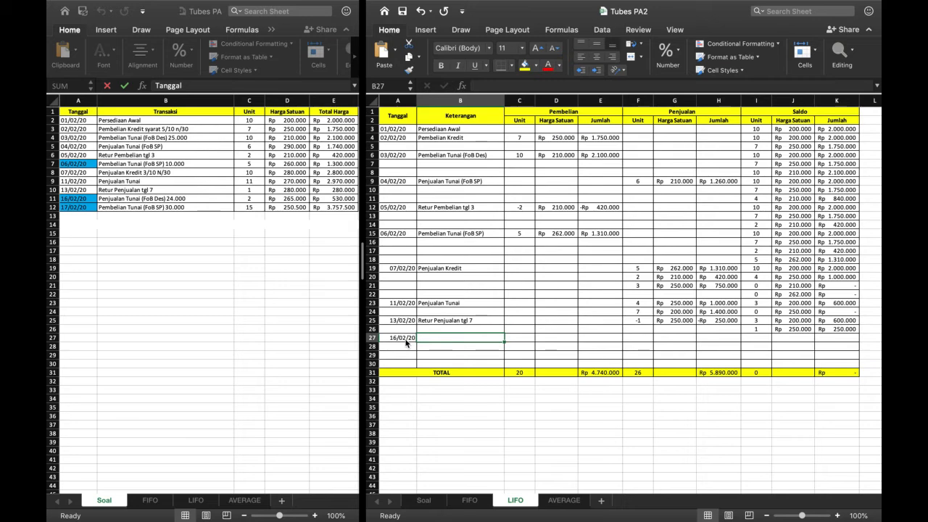
type("pe")
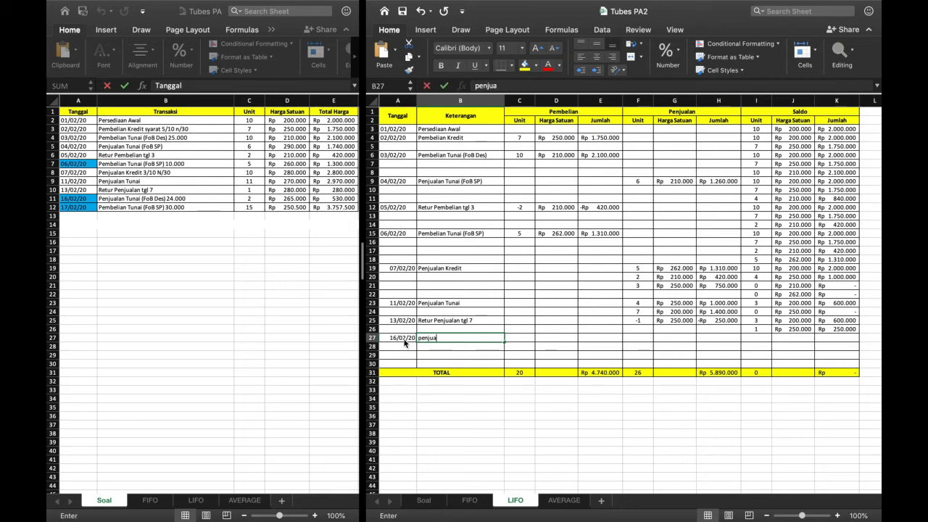
type("njua")
key("BackSpace")
key("BackSpace")
key("BackSpace")
key("BackSpace")
key("BackSpace")
key("BackSpace")
type("Penjualan Tunai (Fo")
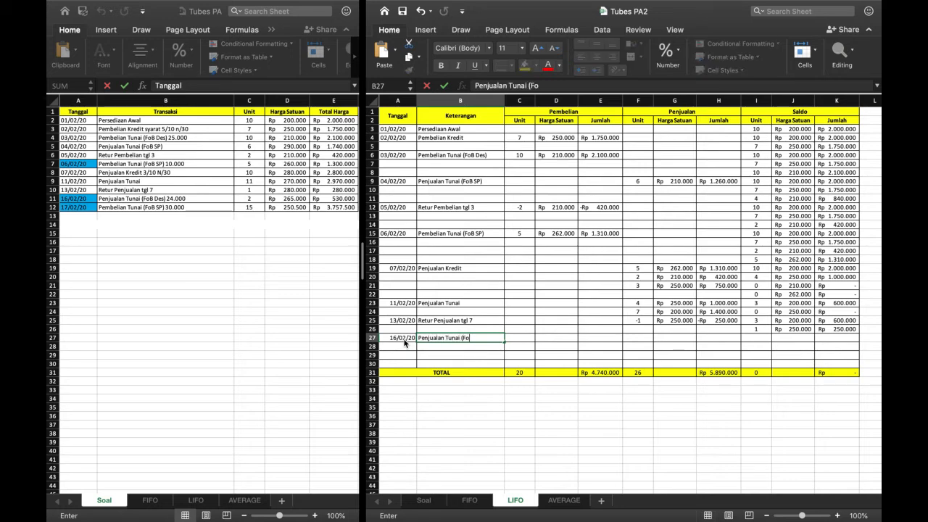
type("B Des")
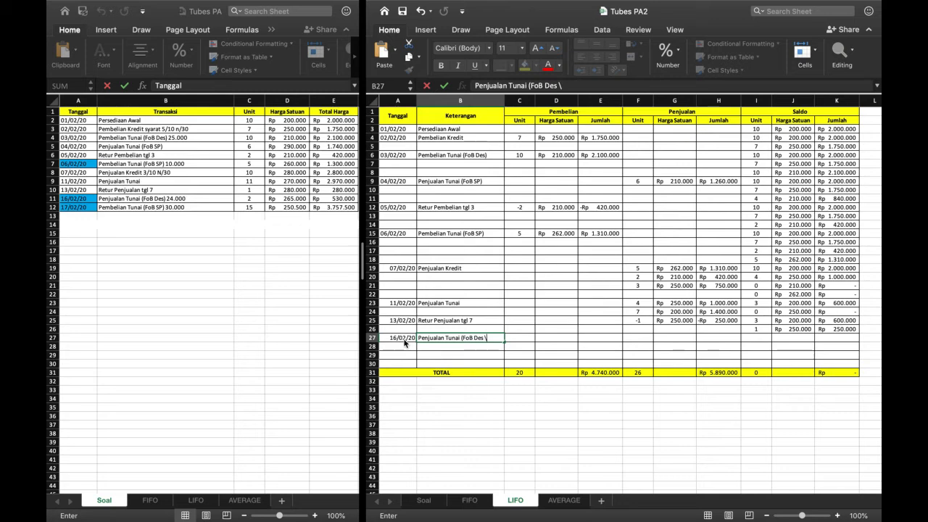
type(" \\")
Enter 1 sold unit in F27 and the unit price =250000+(24000/2) in G27.
left_click(644, 338)
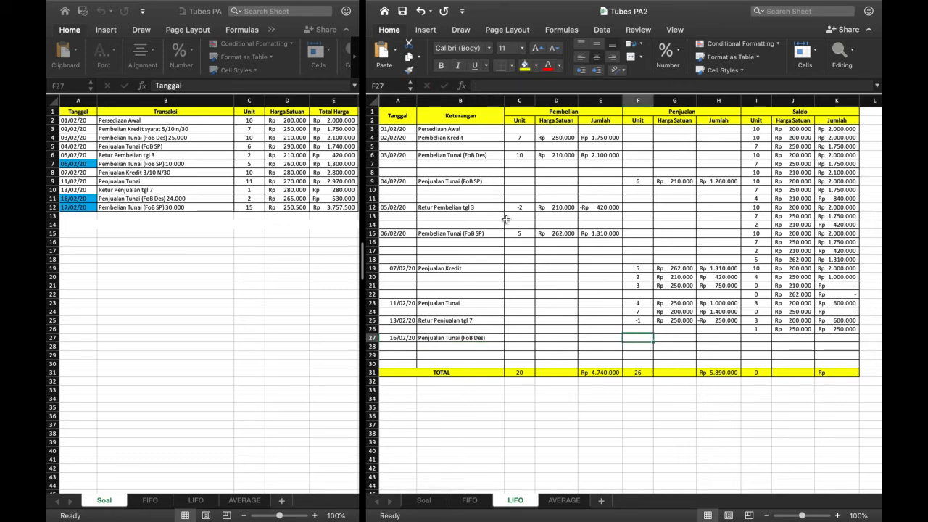
type("1")
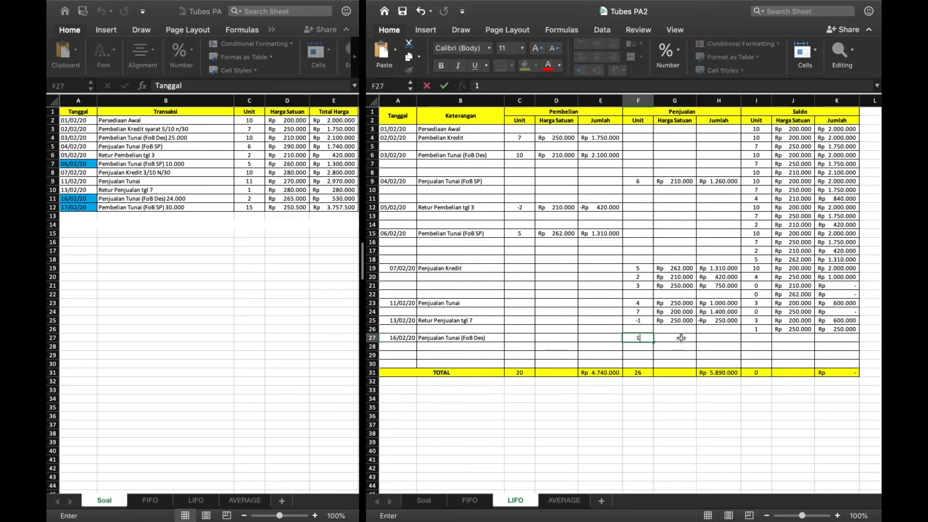
left_click(682, 337)
type("=2")
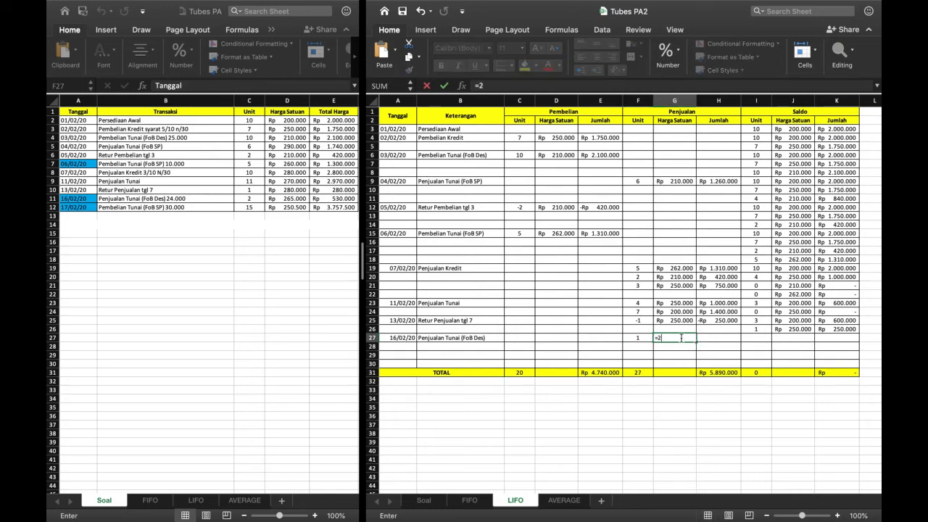
type("50000+(")
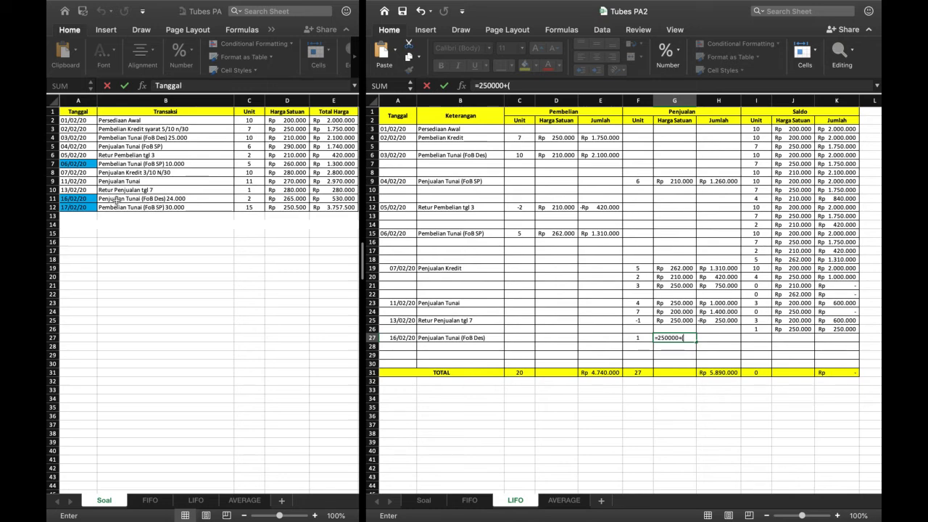
type("24000")
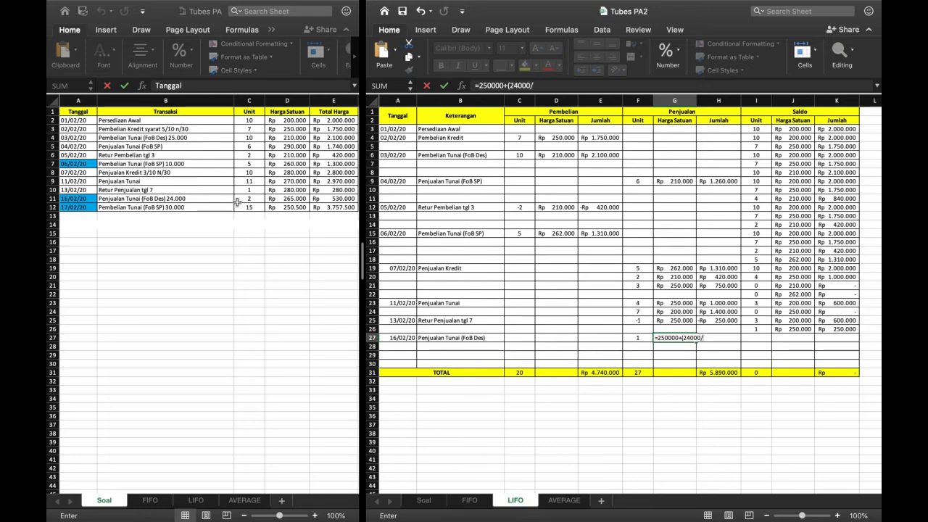
type("/2)")
key("Return")
Calculate the sale amount in H27 by multiplying the units in F27 by the unit price in G27.
type("=")
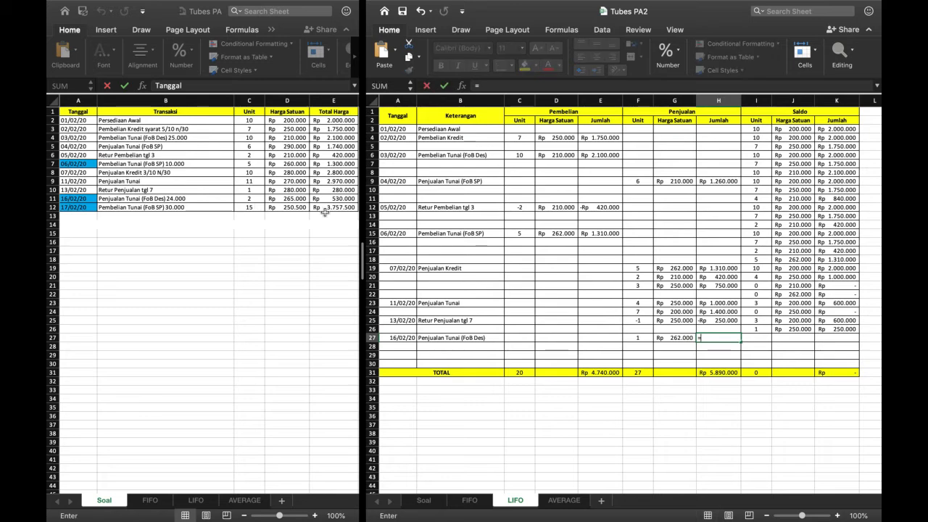
left_click(640, 337)
type("*")
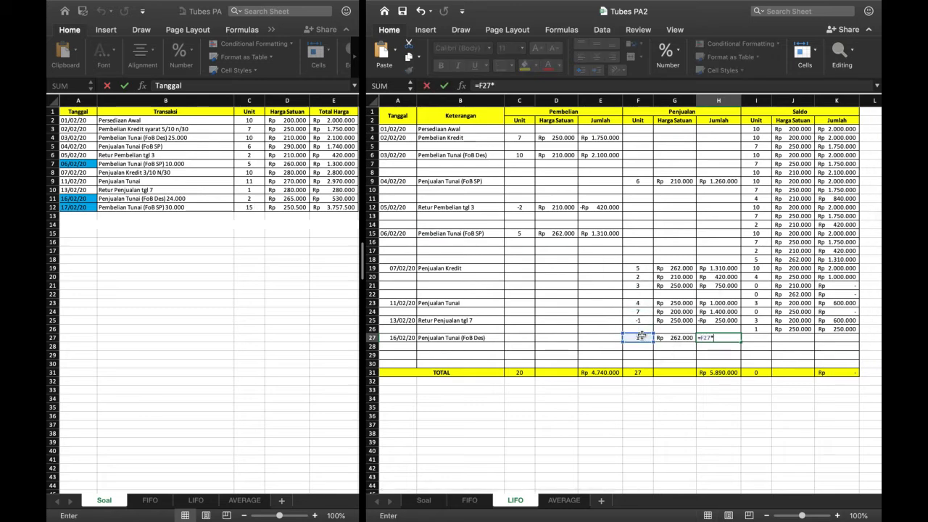
left_click(674, 338)
key("Return")
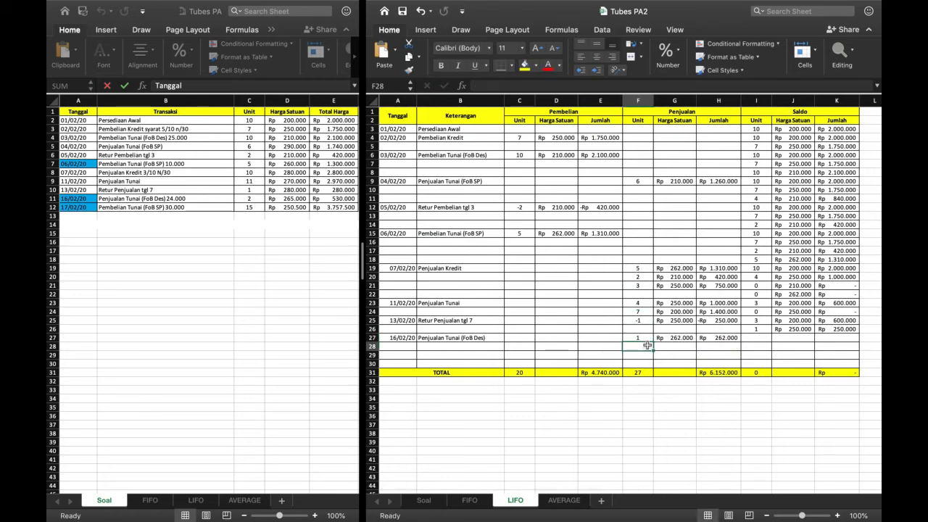
Record the second sold unit as 1 in F28 with unit price =200000+(24000/2) in G28 and its amount in H28.
type("1")
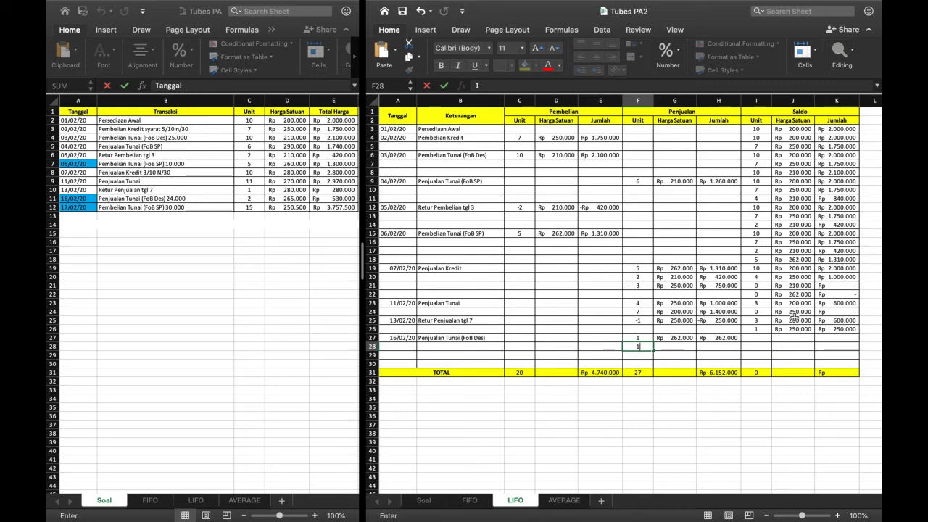
left_click(684, 351)
type("=200000+(24")
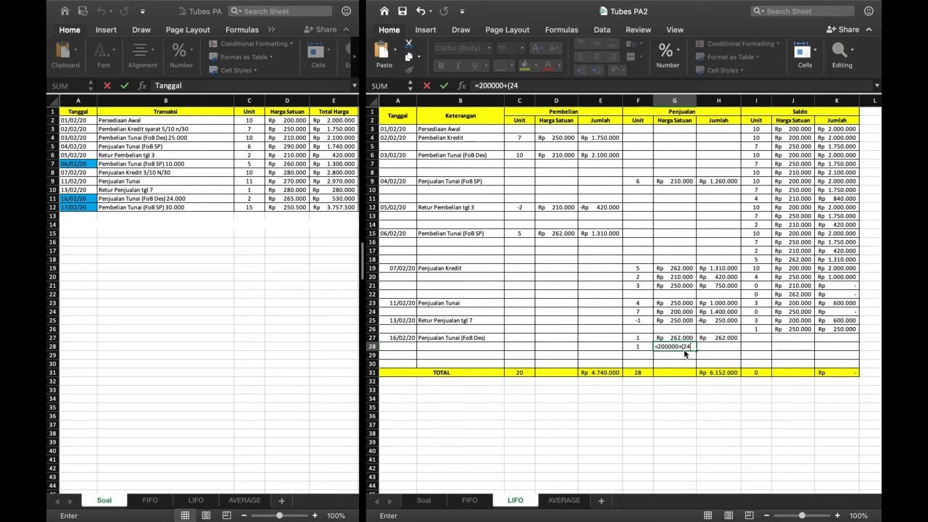
type("000/2")
key("Return")
Enter the remaining balance units as =3-1 in I27 and 0 in I28.
left_click(767, 338)
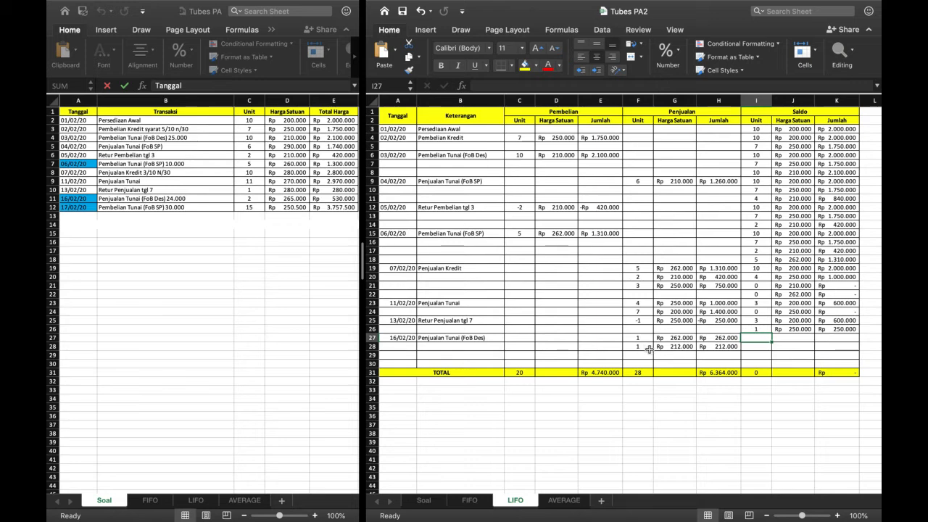
type("=3-1")
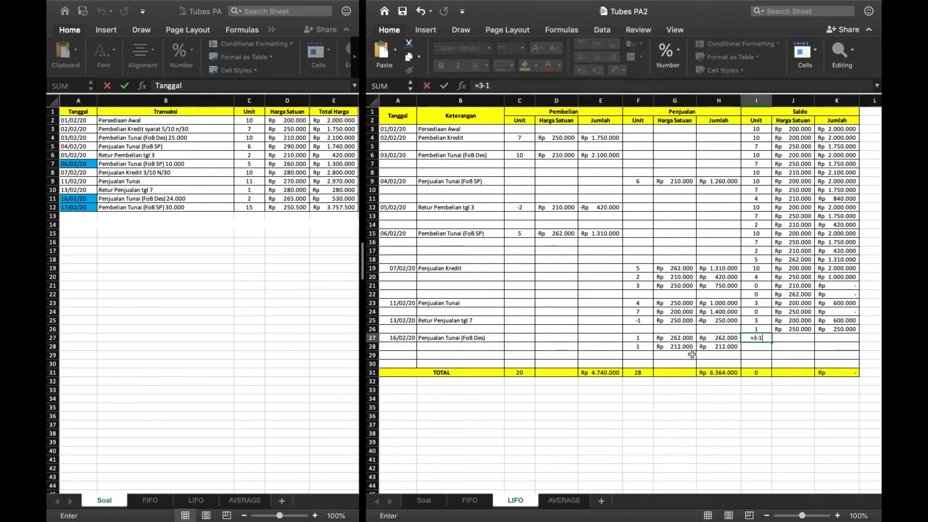
key("Return")
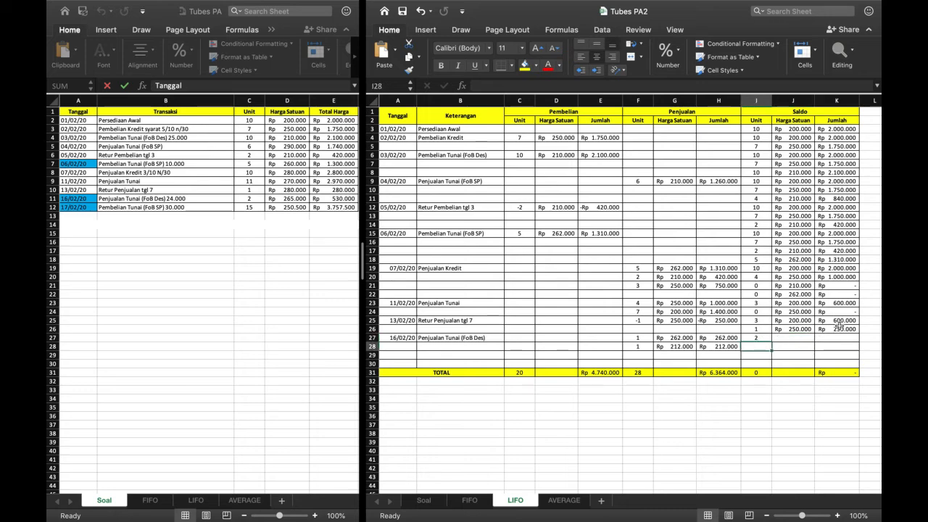
type("0")
key("Tab")
Copy the unit prices in J25:J26 into J27:J28 and fill the balance amount formula from K26 down to K28.
left_click_drag(795, 320, 794, 329)
key("cmd+c")
left_click(795, 338)
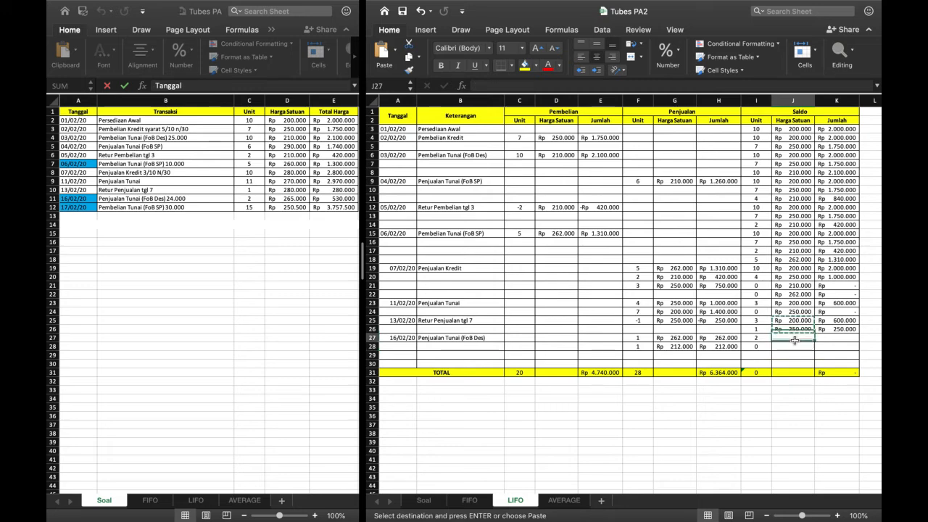
key("cmd+v")
left_click(843, 329)
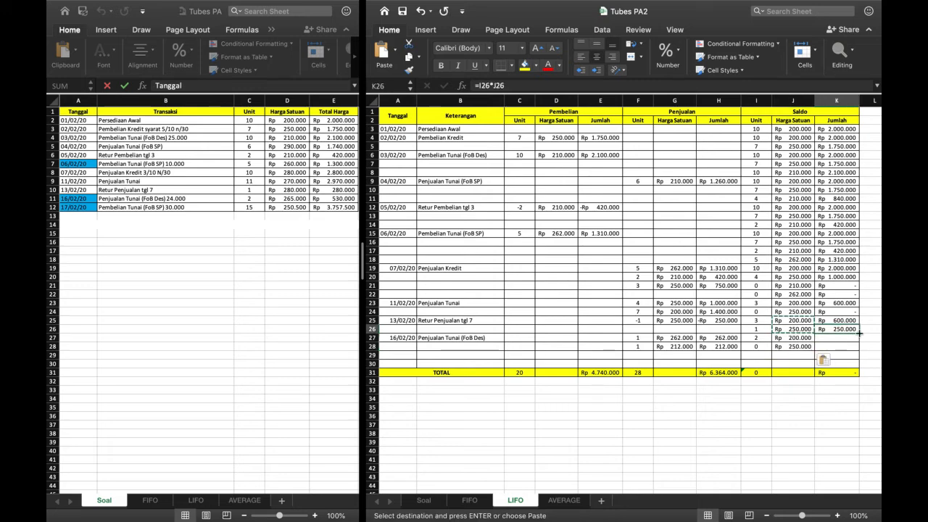
left_click_drag(860, 333, 855, 348)
left_click(839, 355)
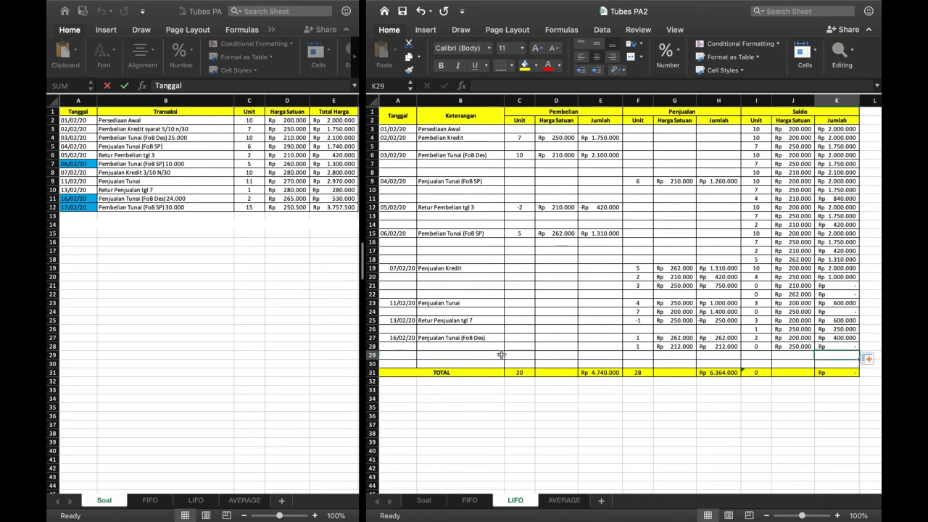
Start the next transaction in row 29 with the date 17/02/20 and the description Pembelian Tunai (FoB SP).
left_click(403, 356)
type("17/2/20")
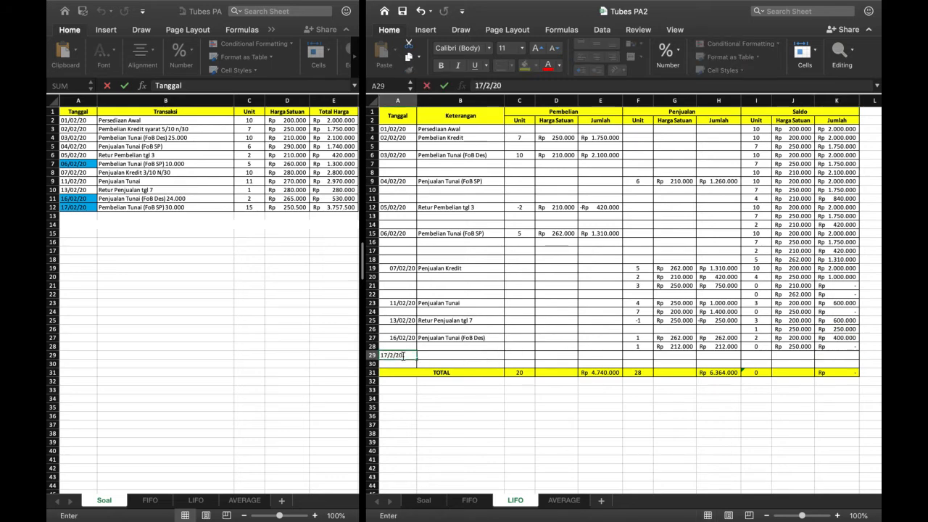
type("/02/20")
key("Tab")
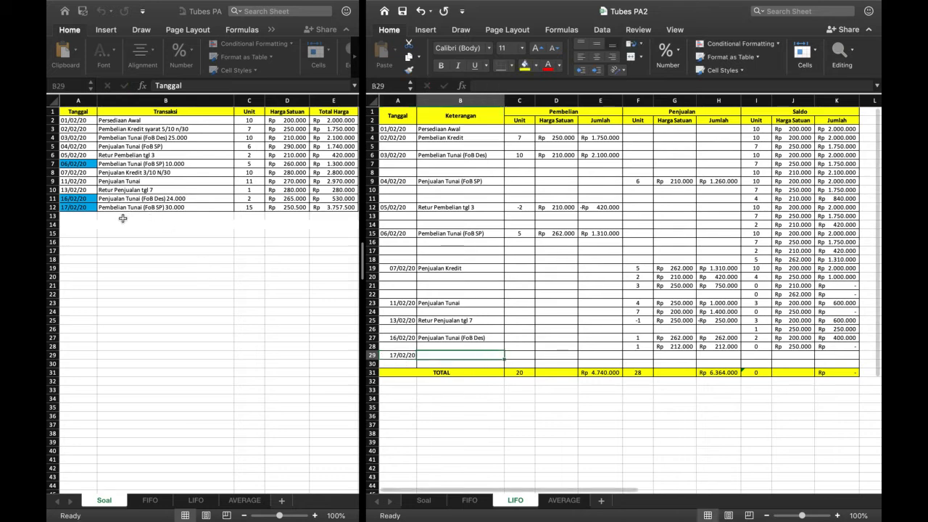
type("Pembelia")
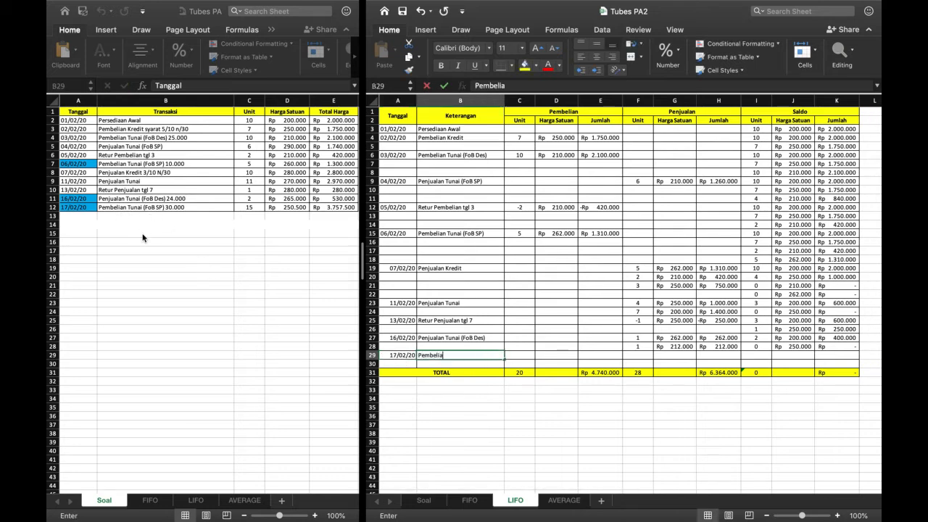
type("n Tunai (FoB SP")
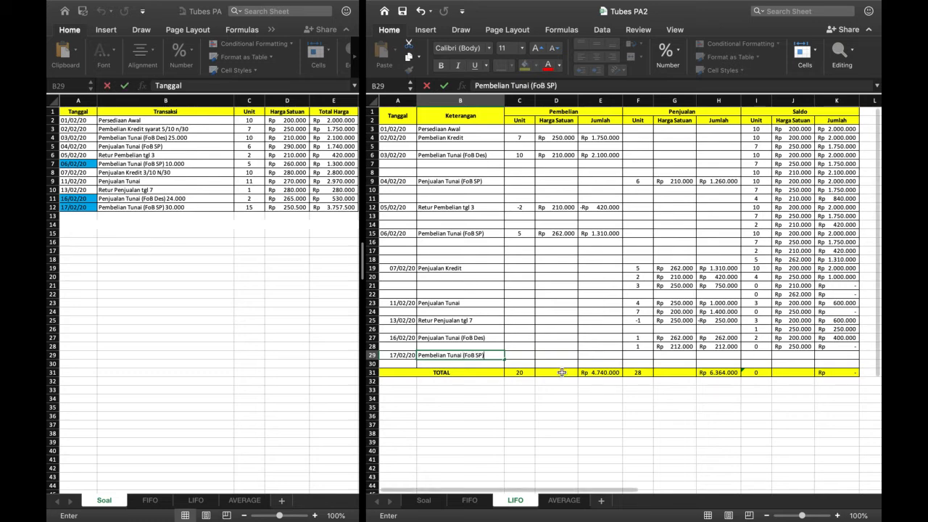
Record the purchase in row 29 with 15 units in C29 and the unit price =250500+(30000/15) in D29.
left_click(528, 355)
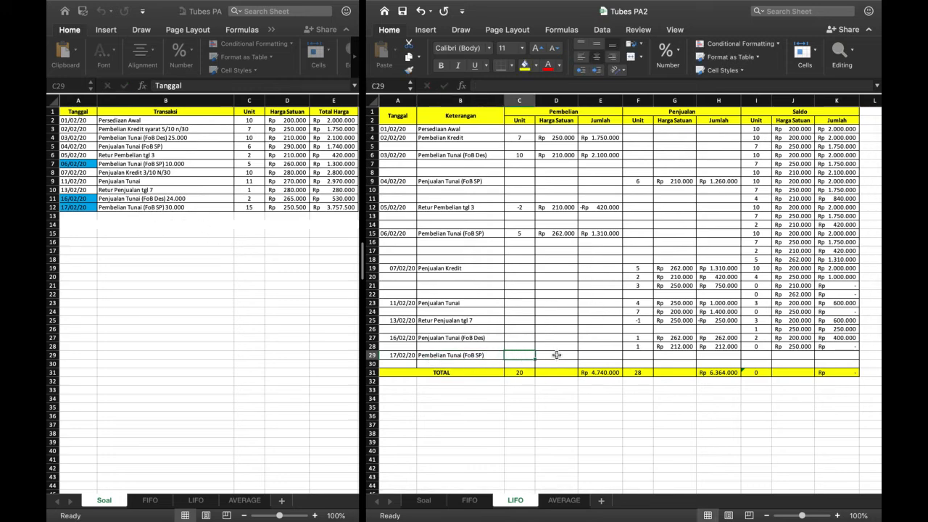
type("15")
key("Tab")
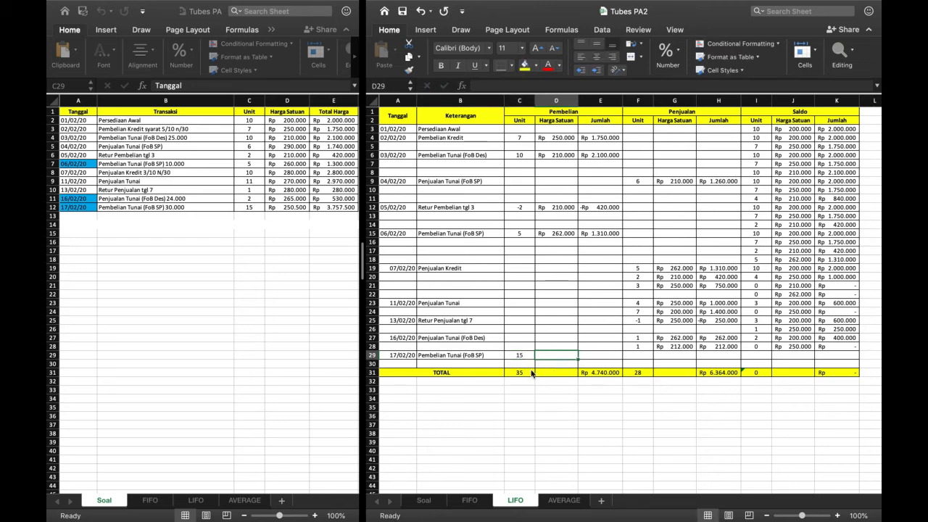
type("=")
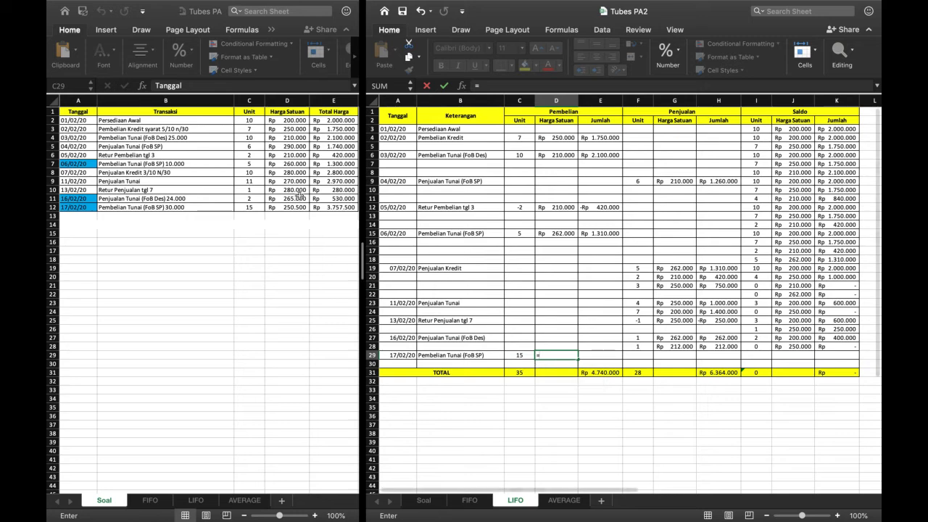
left_click(300, 222)
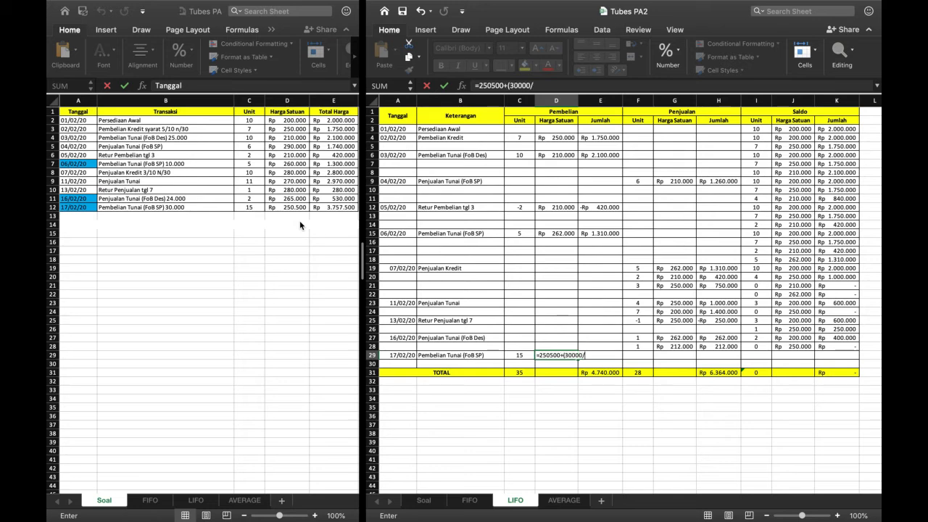
type("/")
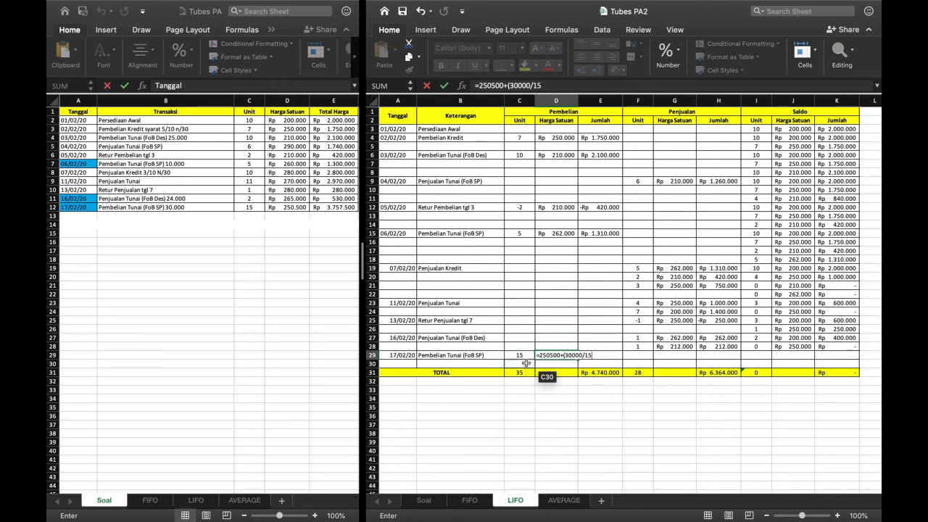
key("Tab")
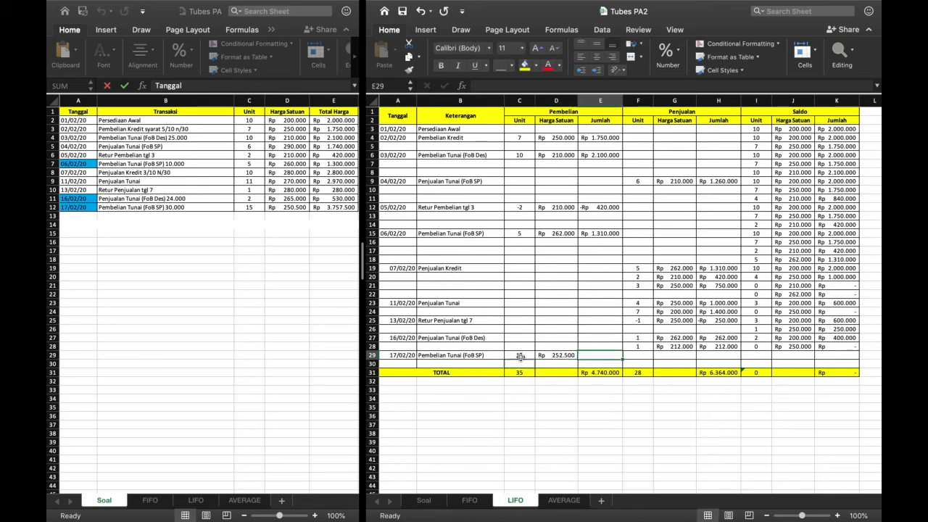
Calculate the purchase amount in E29 by multiplying the units in C29 by the unit price in D29.
left_click(520, 352)
type("=")
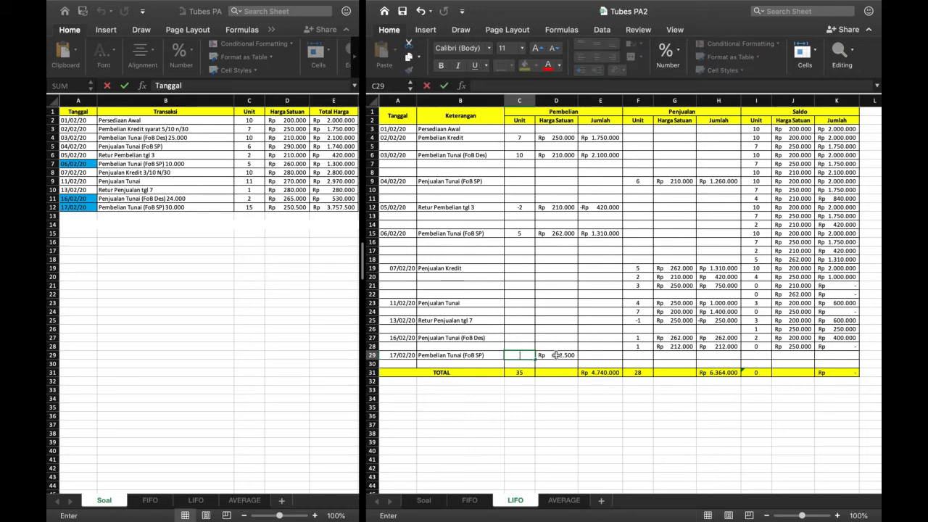
left_click(618, 355)
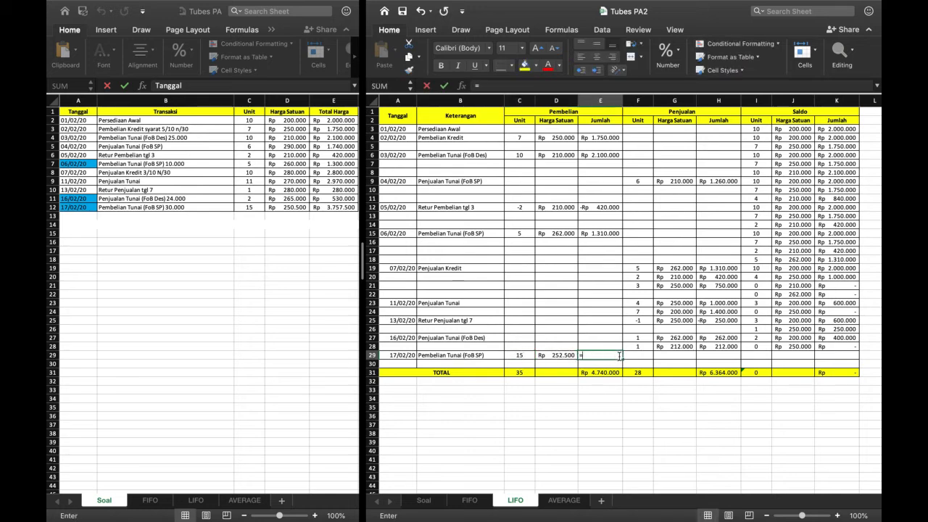
type("=")
left_click(527, 355)
type("*")
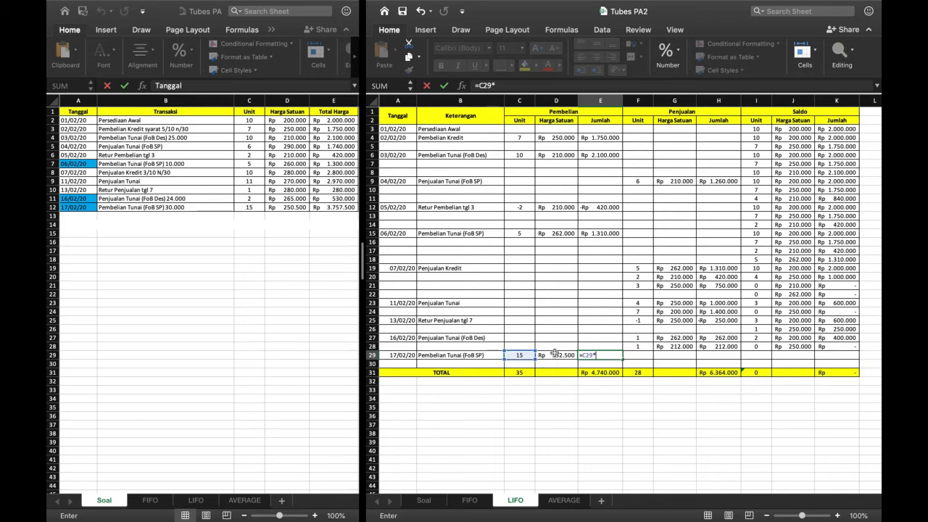
left_click(555, 353)
key("Return")
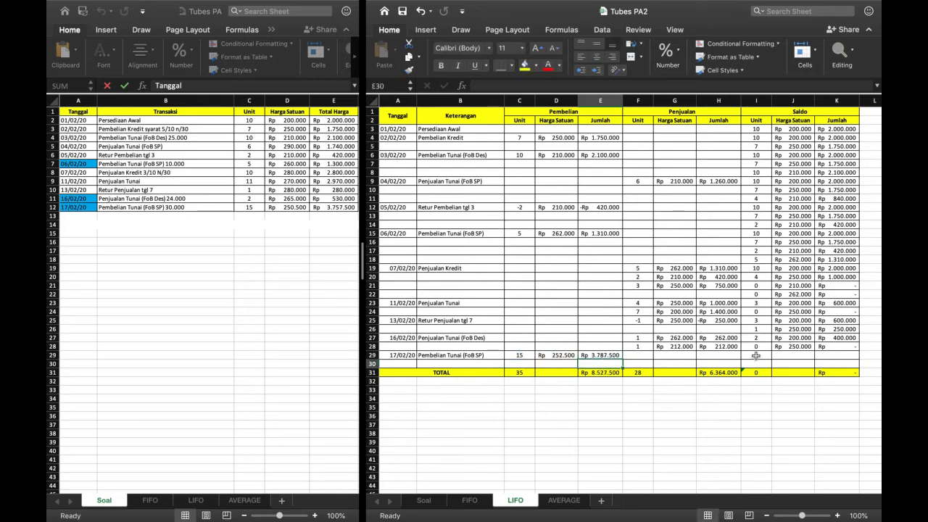
Copy the remaining balance layer from I27:K27 into I29:K29.
left_click(755, 355)
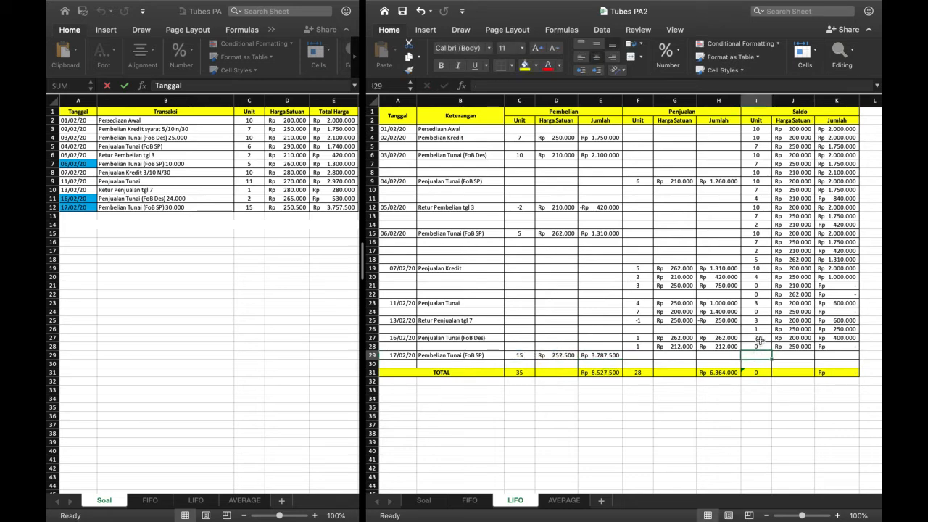
left_click_drag(759, 340, 841, 338)
key("cmd+c")
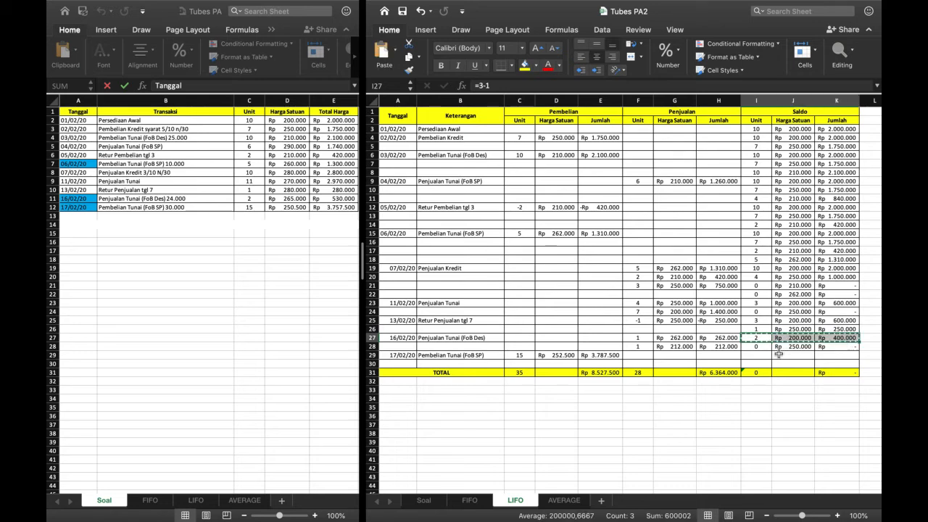
left_click(756, 355)
key("super+v")
Copy the purchase's units, unit price and amount from C29:E29 into the balance cells I30:K30 as a new layer.
left_click(755, 364)
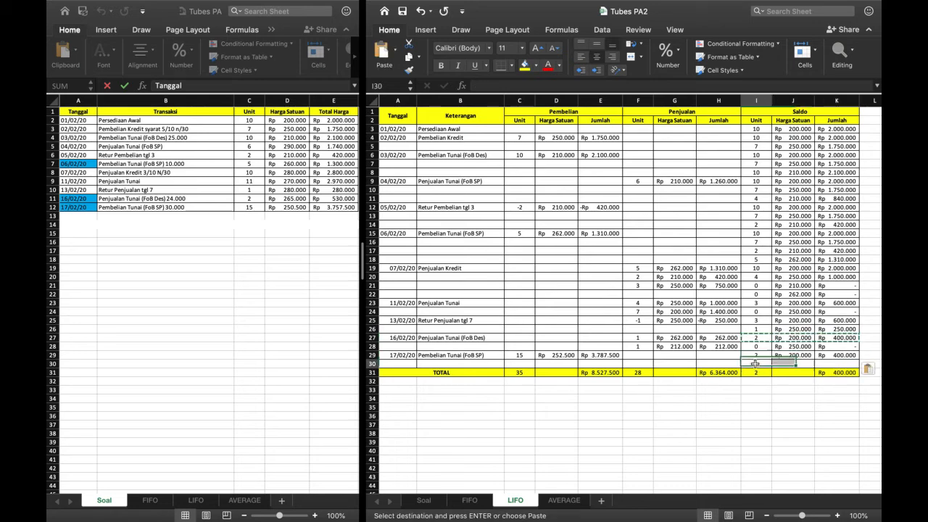
left_click_drag(519, 355, 607, 354)
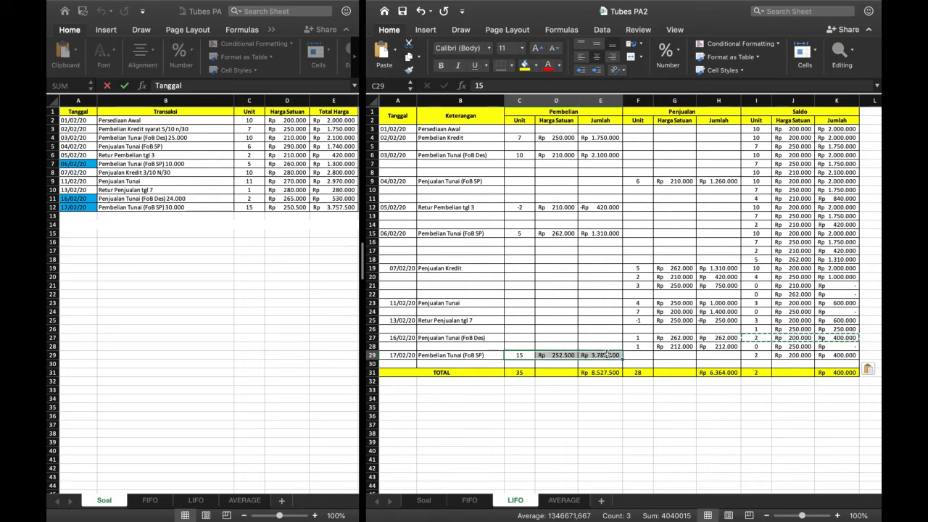
key("super+c")
left_click(756, 364)
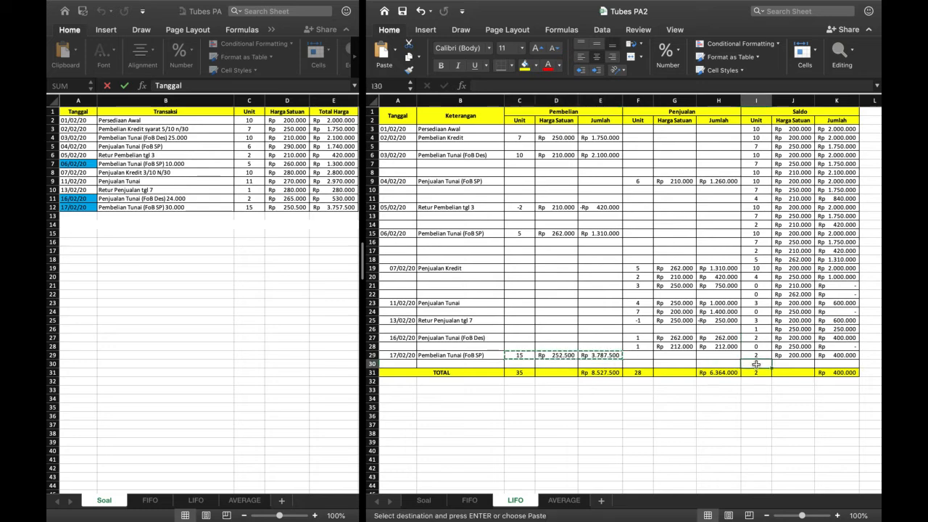
key("super+v")
Inspect the TOTAL row and the purchased units formula in C31.
left_click(474, 373)
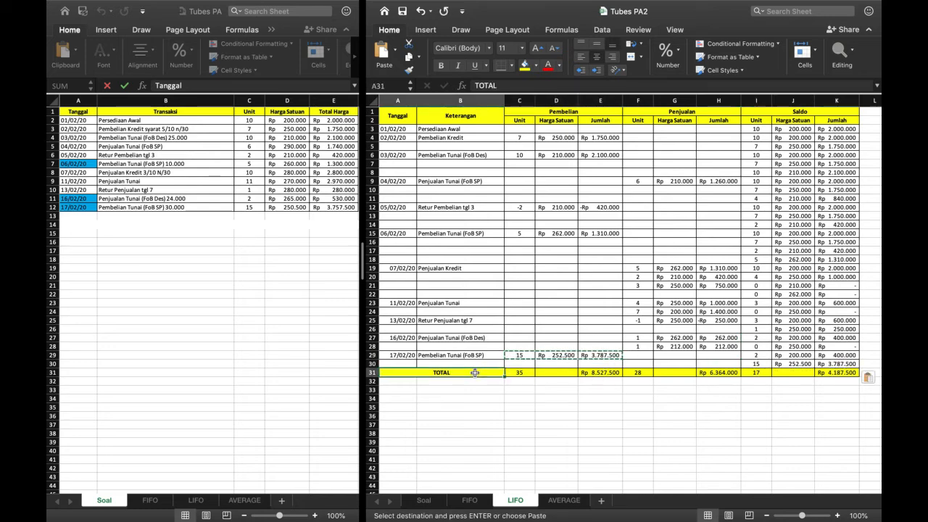
left_click(516, 373)
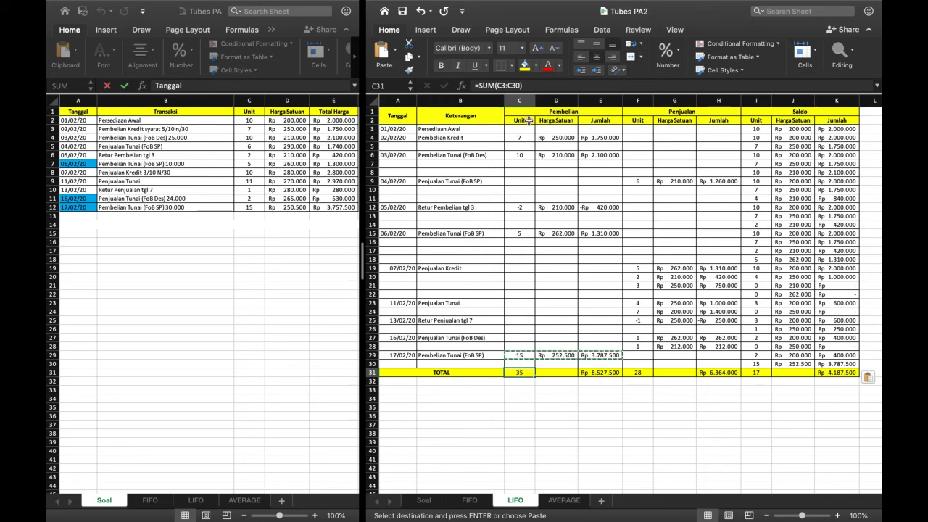
Inspect the SUM formulas in the LIFO sheet's TOTAL row for the Pembelian, Penjualan and Saldo columns.
key("F2")
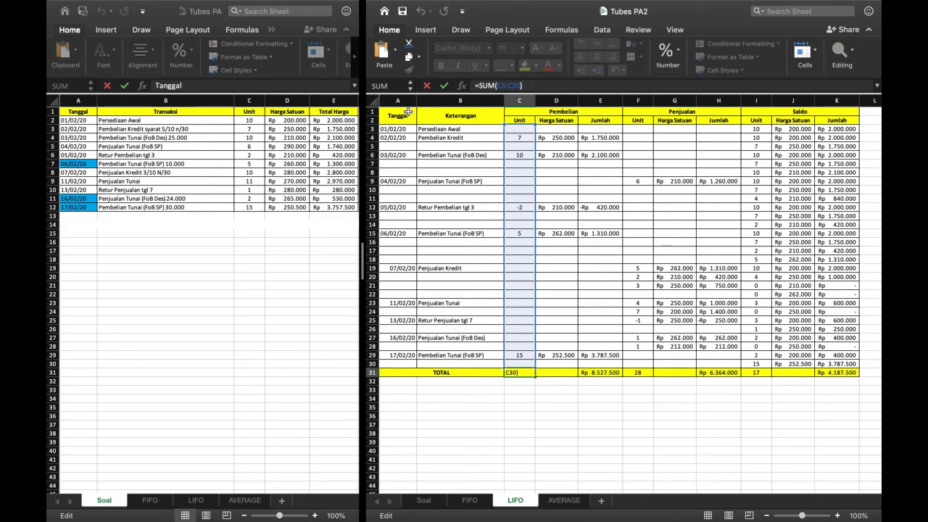
left_click(606, 372)
key("F2")
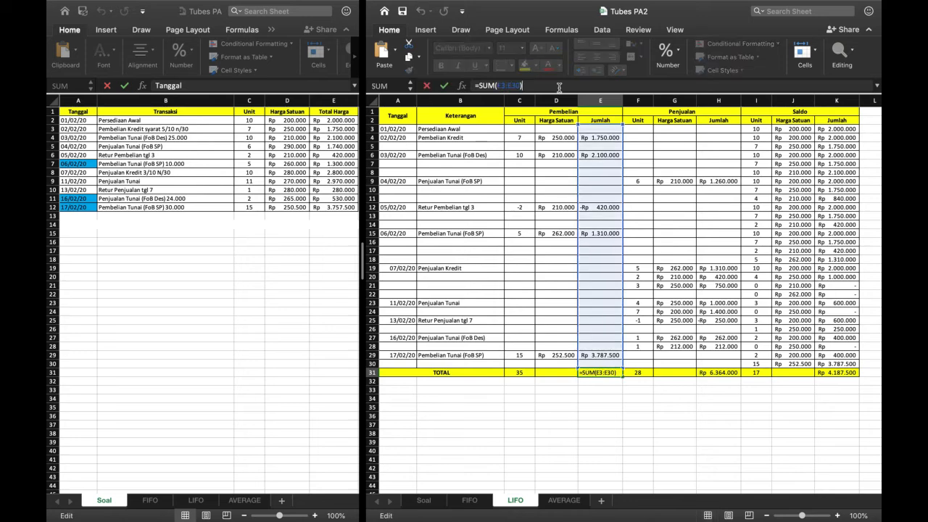
left_click(644, 373)
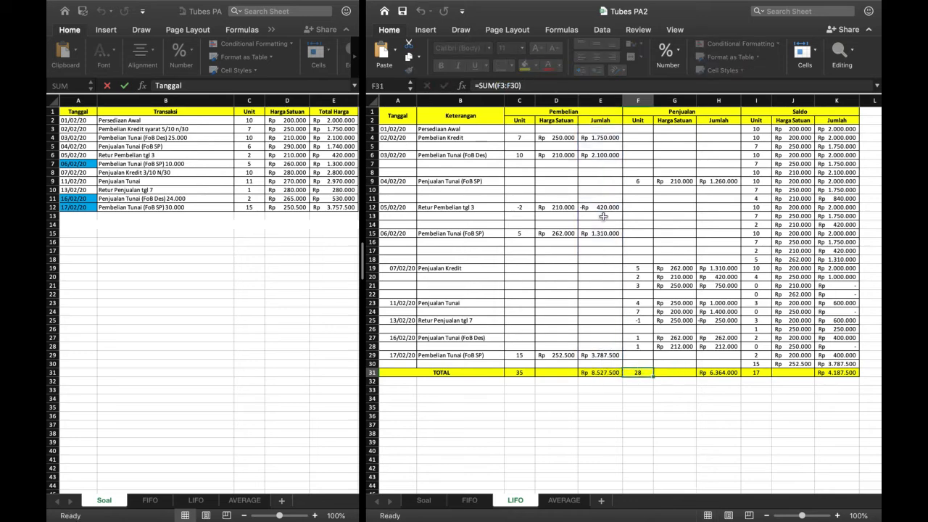
key("F2")
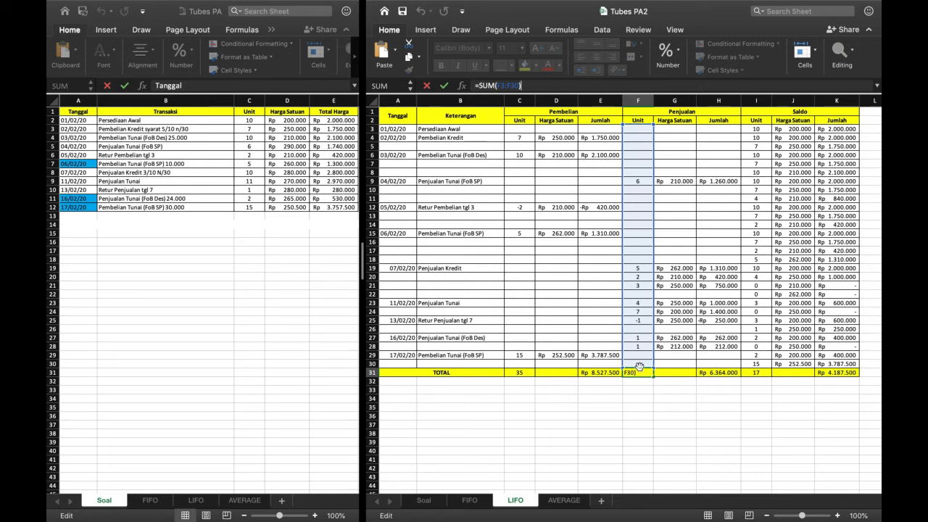
left_click(727, 373)
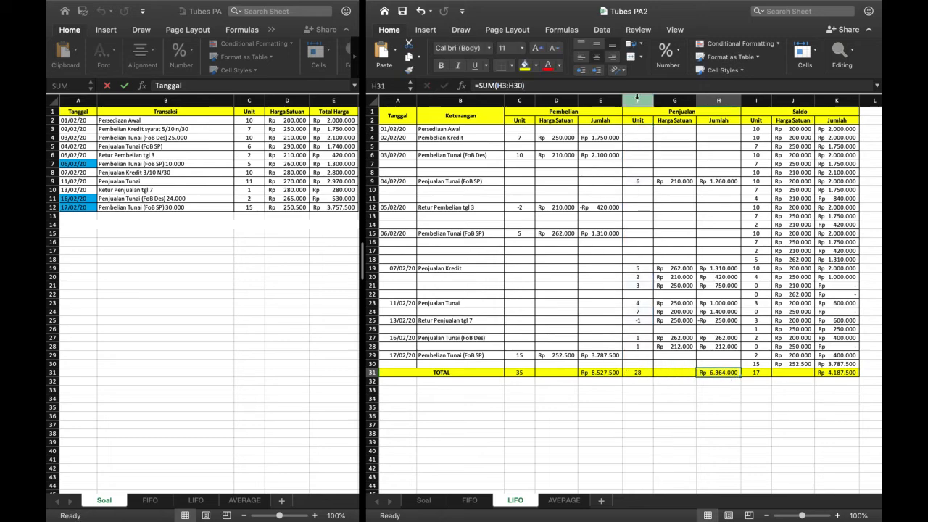
key("F2")
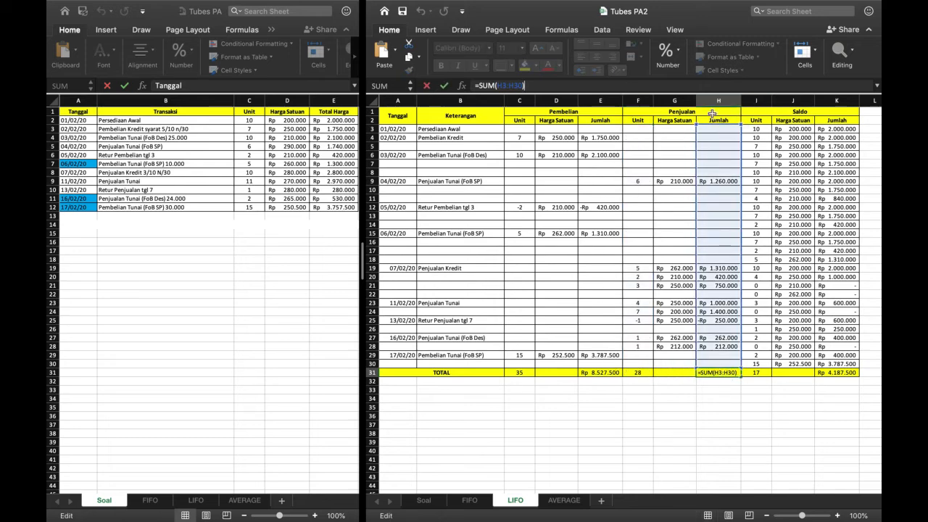
left_click(765, 374)
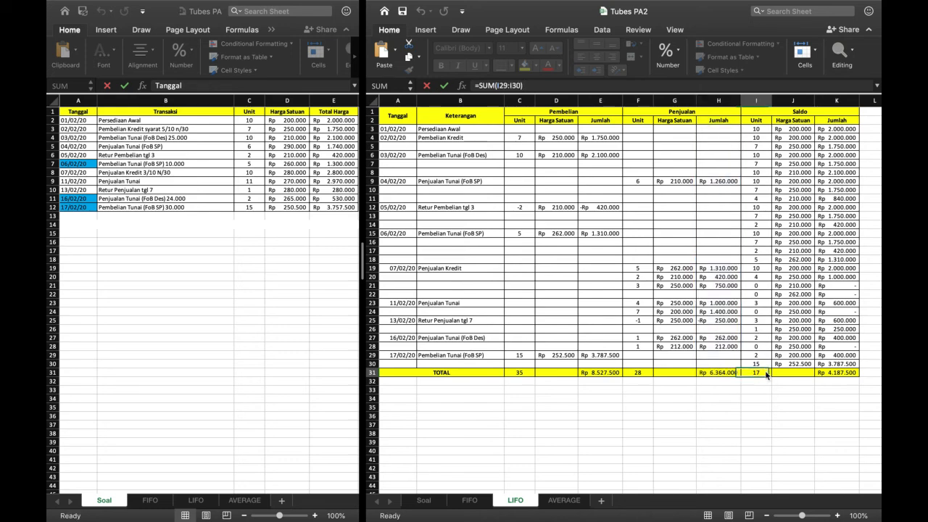
left_click(707, 86)
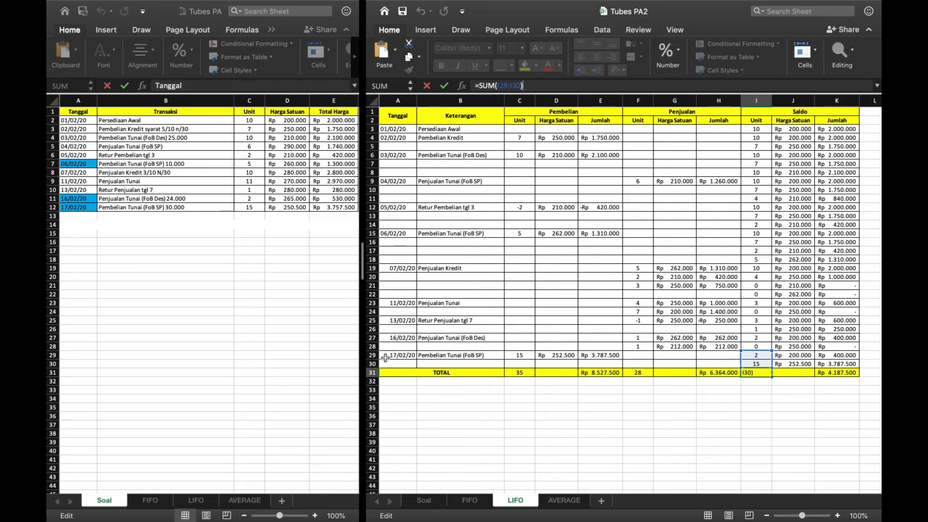
left_click(847, 373)
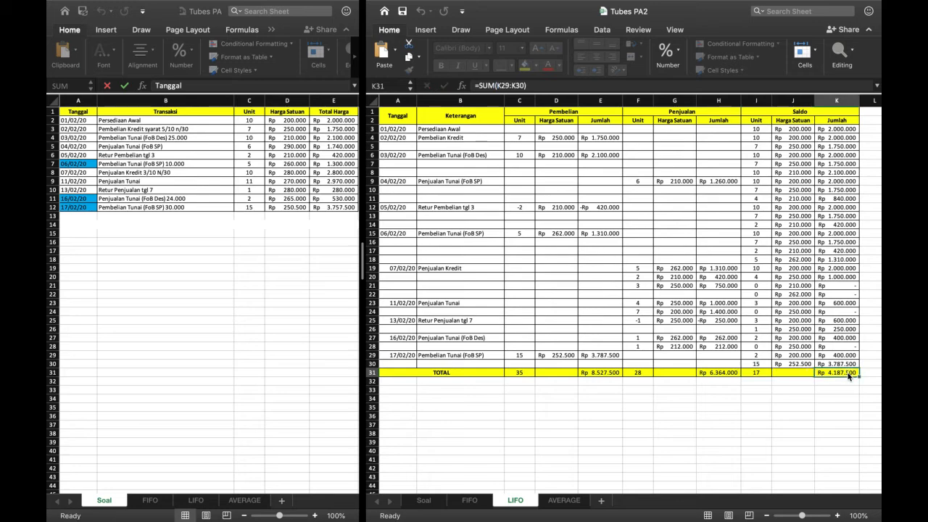
left_click(723, 88)
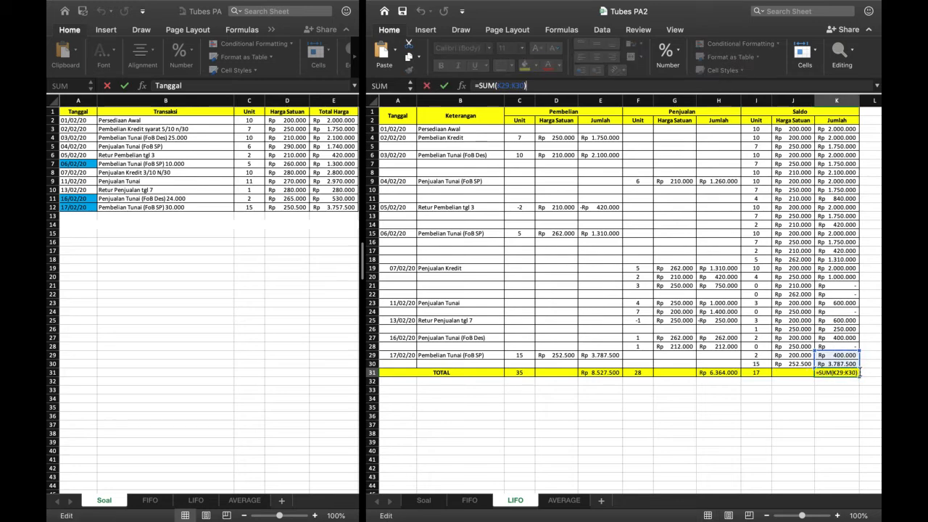
left_click(867, 374)
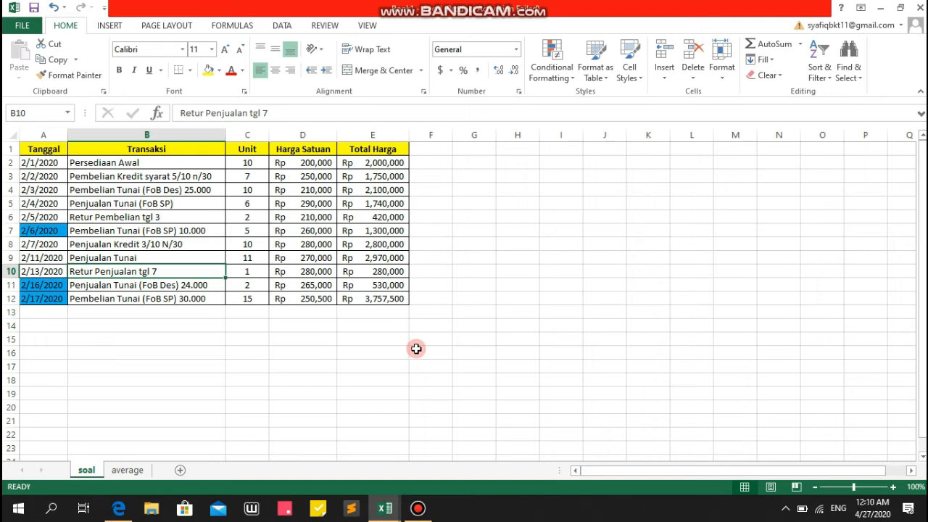
Examine the Persediaan Awal transaction on the soal sheet and the matching Saldo cells in row 3 of the average sheet.
left_click(55, 161)
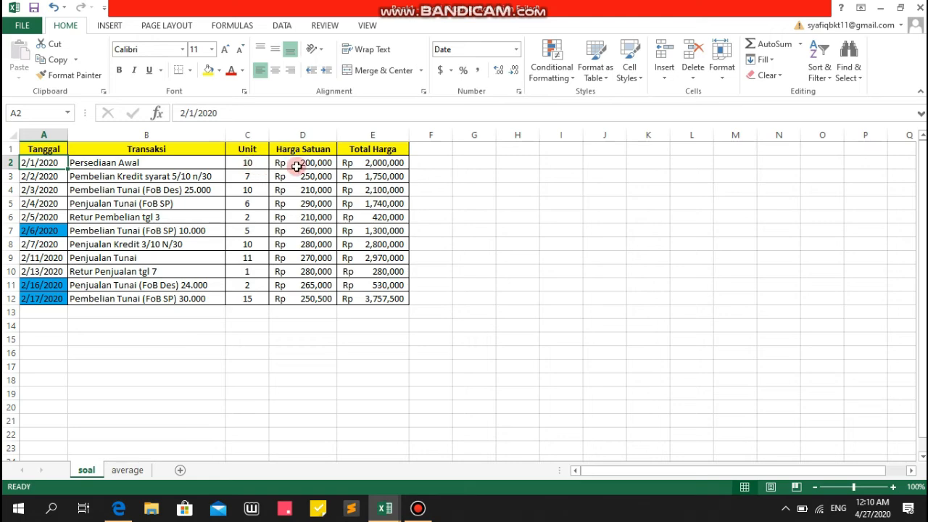
left_click(134, 471)
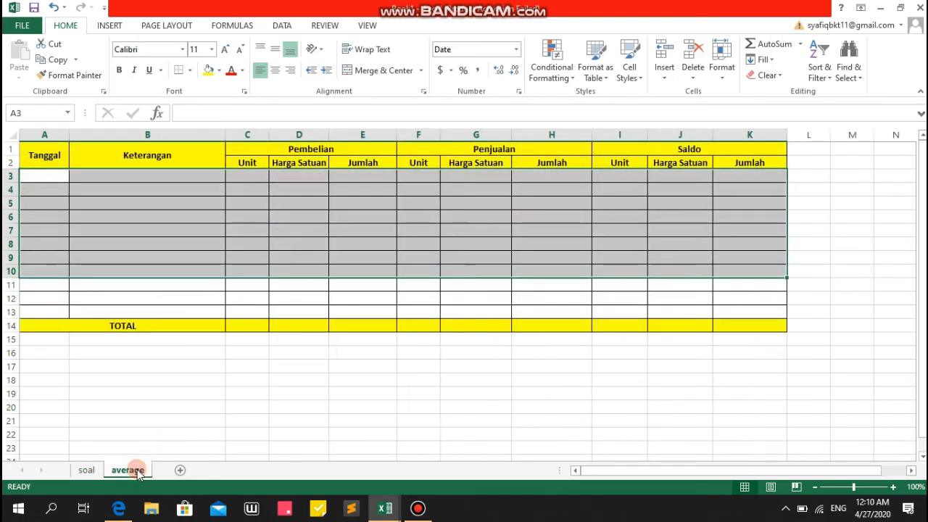
left_click(628, 209)
left_click(631, 178)
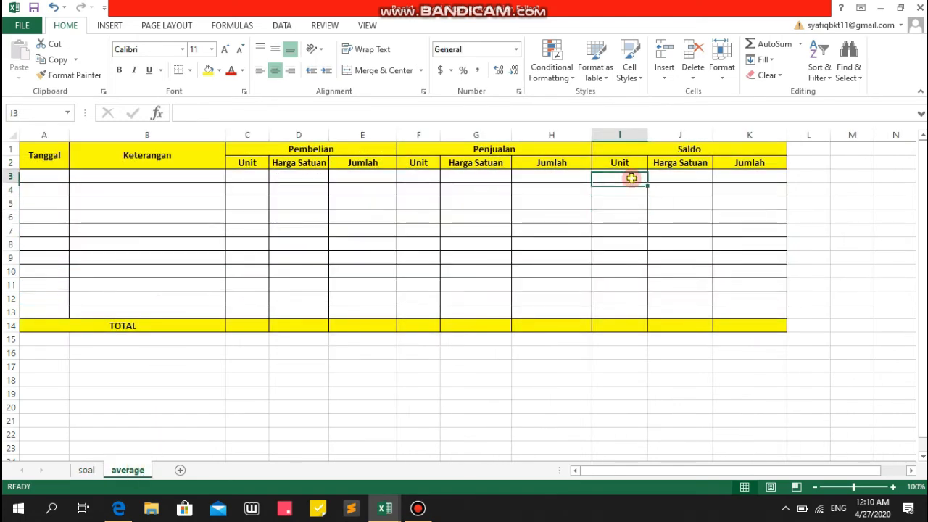
left_click_drag(631, 178, 716, 175)
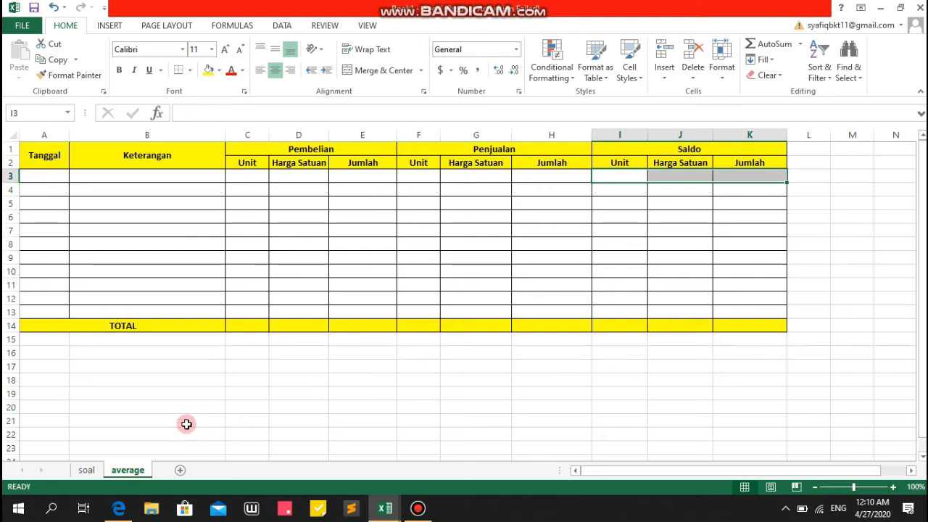
left_click(86, 470)
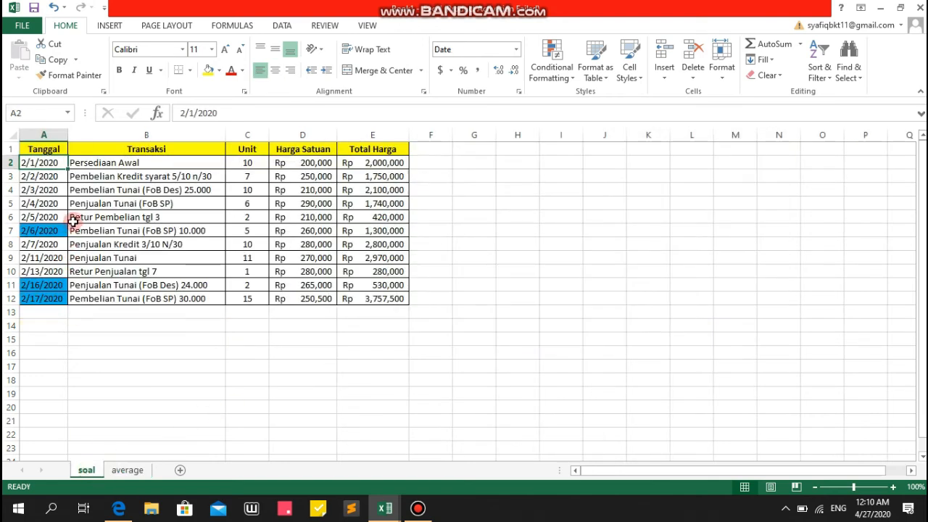
left_click(127, 471)
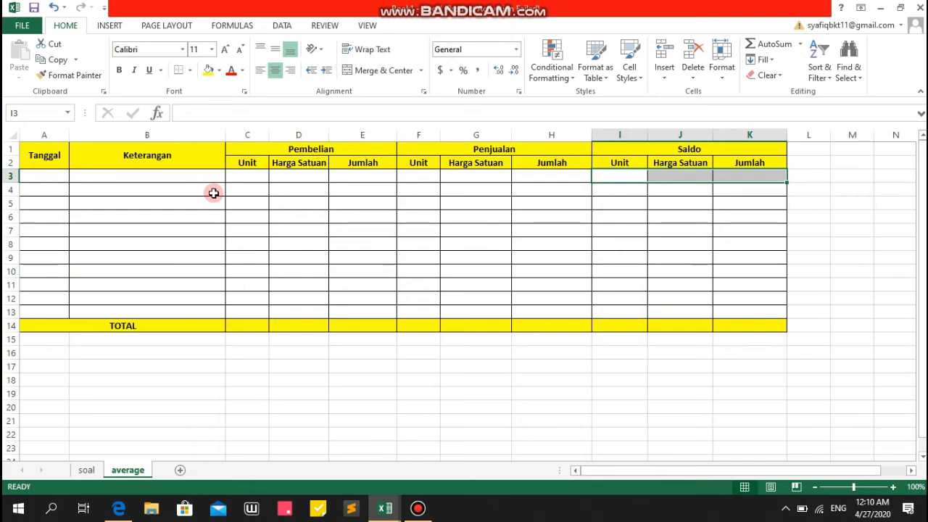
Enter the date 1-2-2020 in cell A3 under Tanggal on the average sheet.
left_click(87, 470)
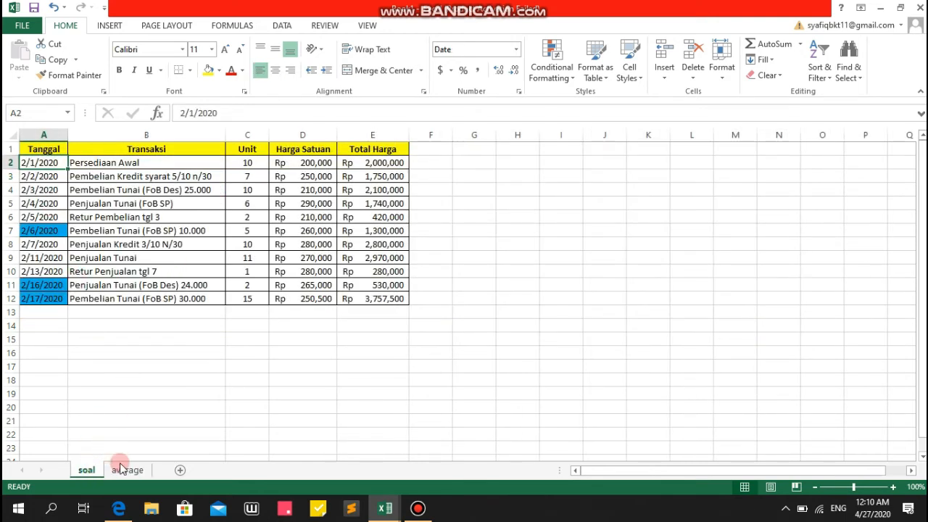
left_click(122, 160)
key("ctrl+c")
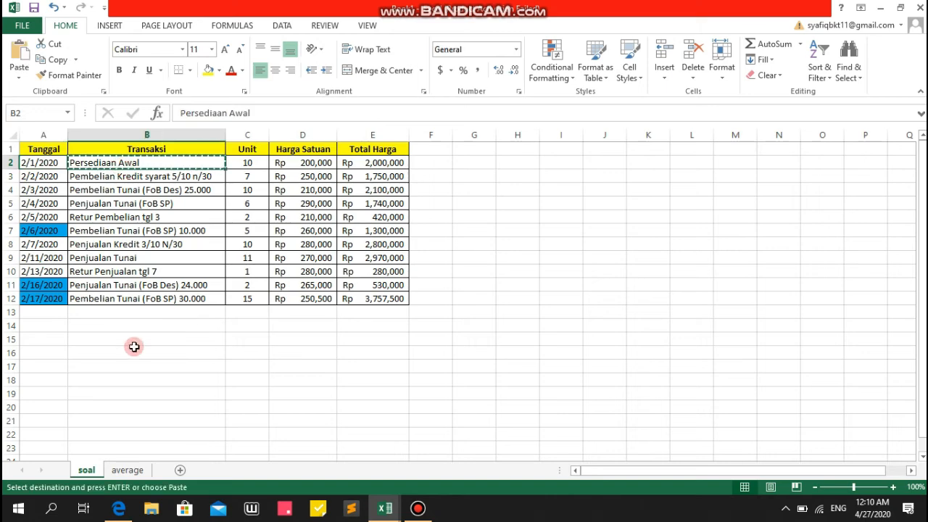
left_click(128, 470)
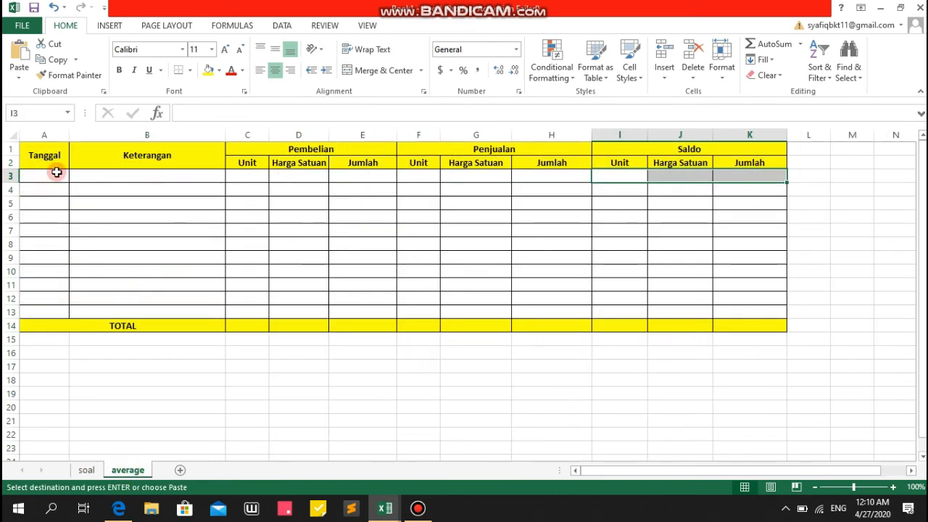
left_click(53, 172)
type("1-2-2020")
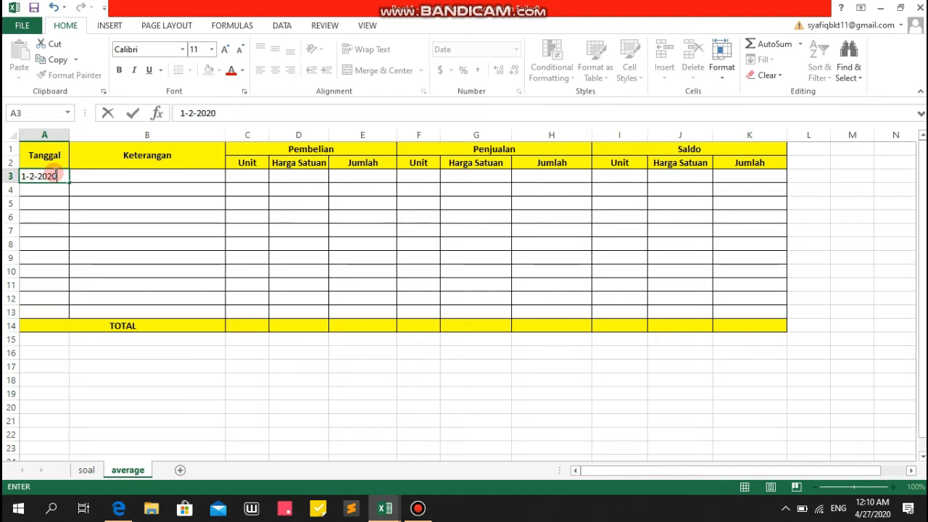
key("Tab")
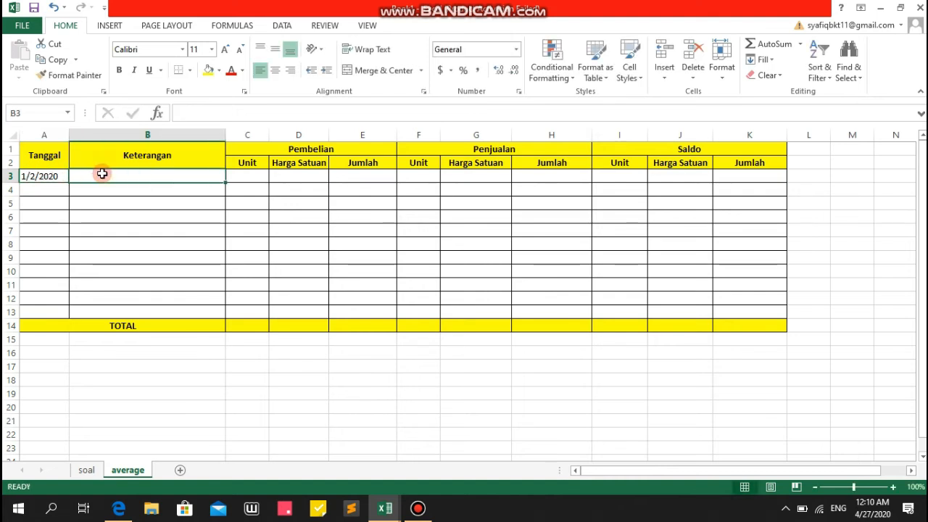
Copy the Persediaan Awal description from the soal sheet into cell B3 of the average sheet.
left_click(87, 470)
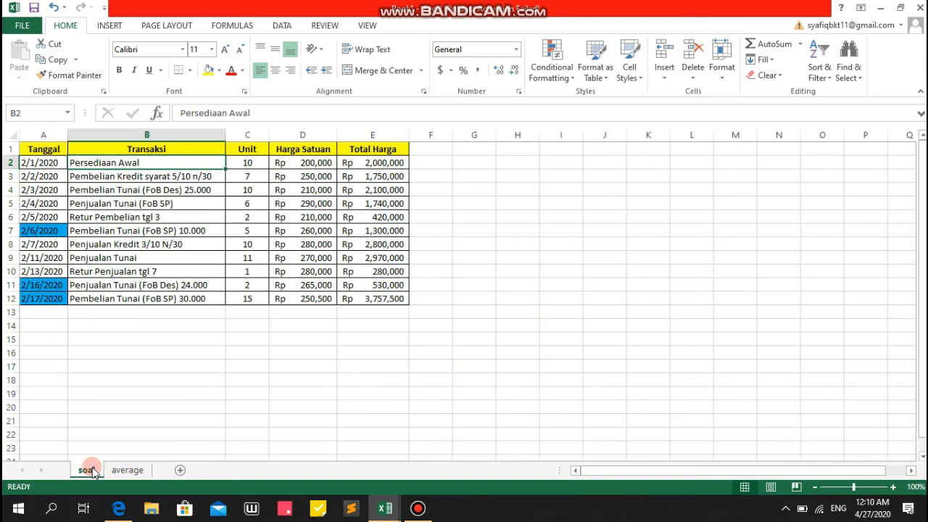
key("ctrl+c")
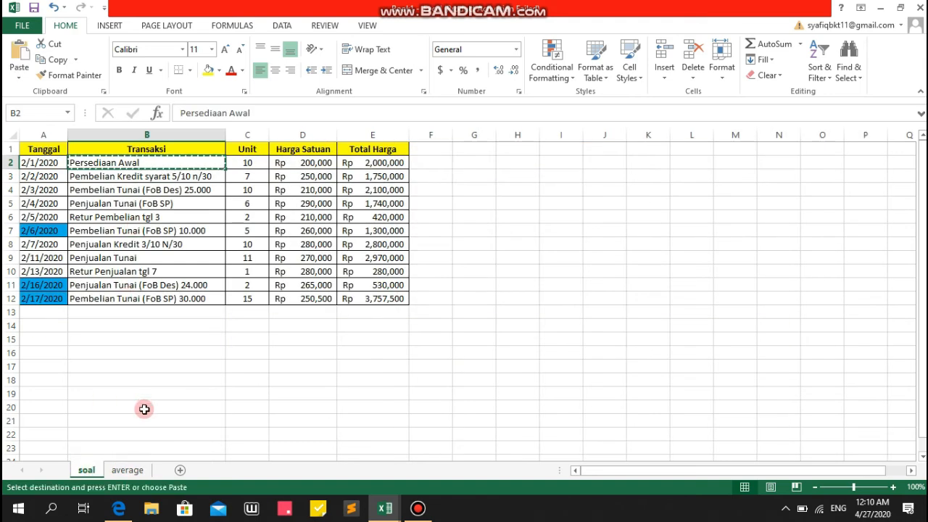
left_click(136, 464)
key("ctrl+v")
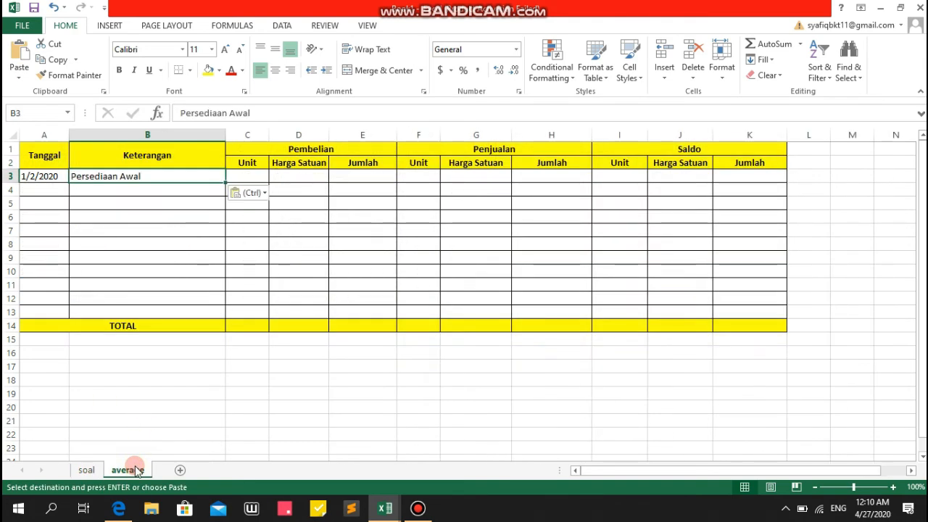
Enter the opening balance in row 3 under Saldo, with 10 units at a Harga Satuan of 200000.
key("Right")
key("Right")
key("Right")
key("Right")
key("Right")
key("Right")
key("Right")
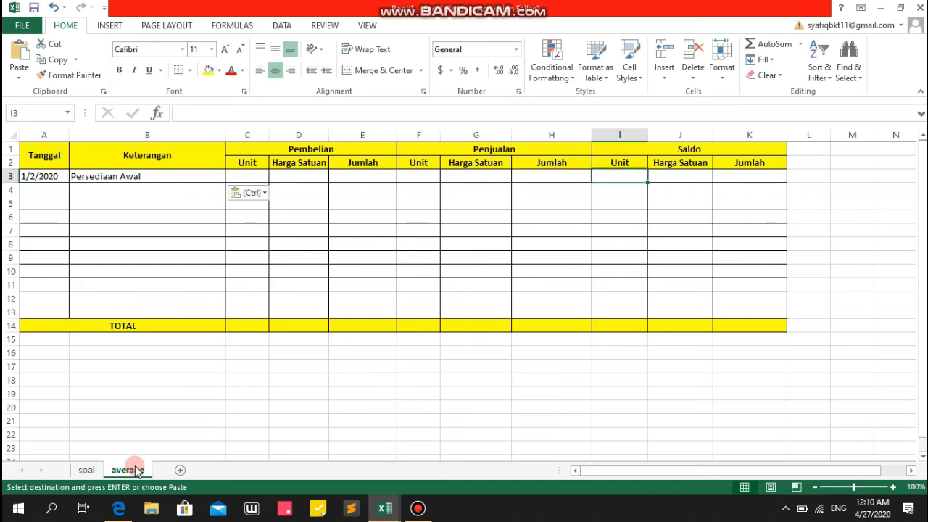
type("10")
key("Right")
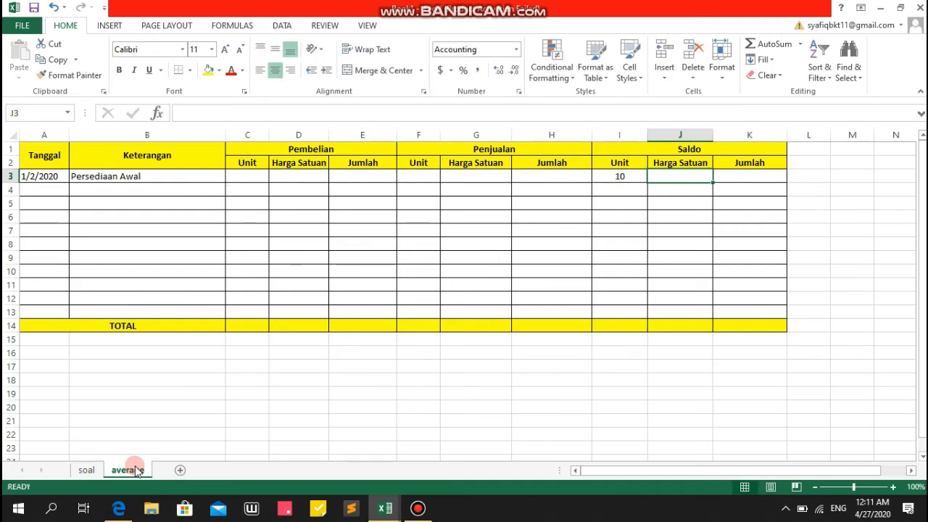
type("200000")
key("Right")
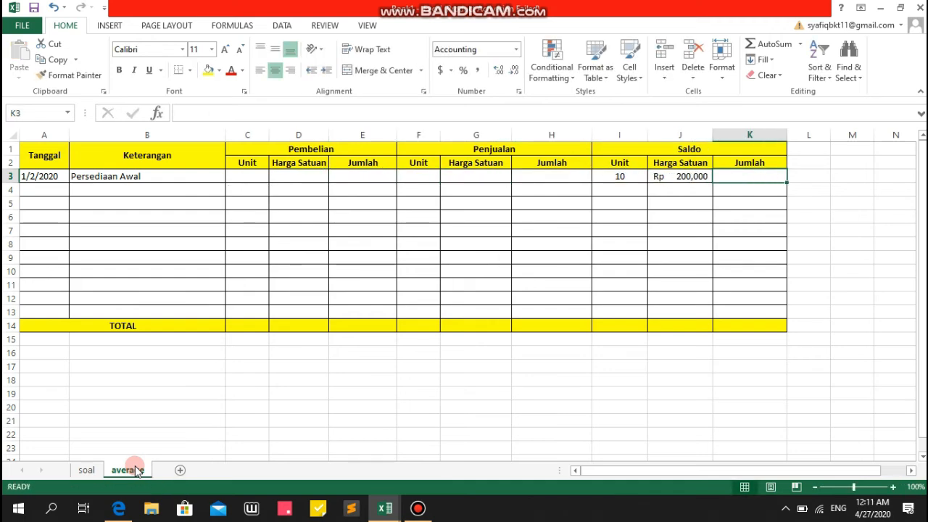
Calculate the opening balance's Jumlah in K3 with the formula =J3*I3.
type("=")
key("Left")
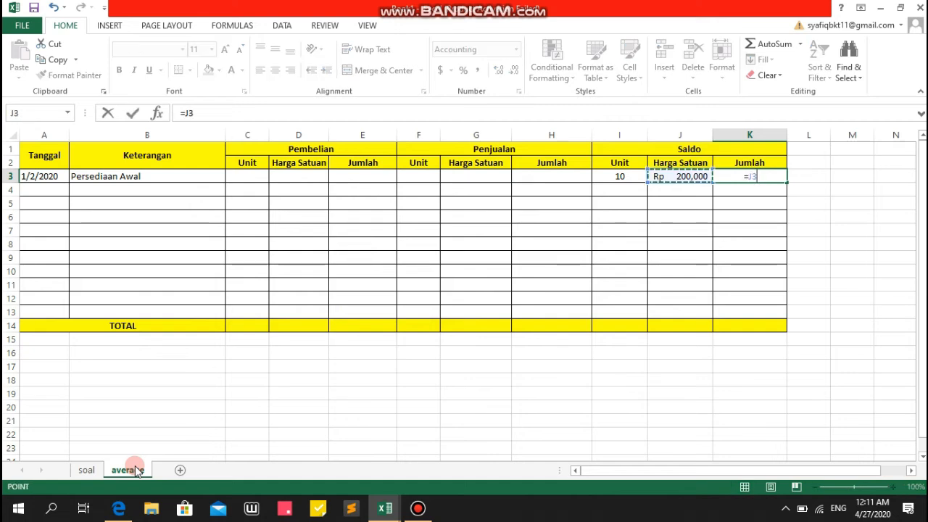
type("*")
key("Left")
key("Left")
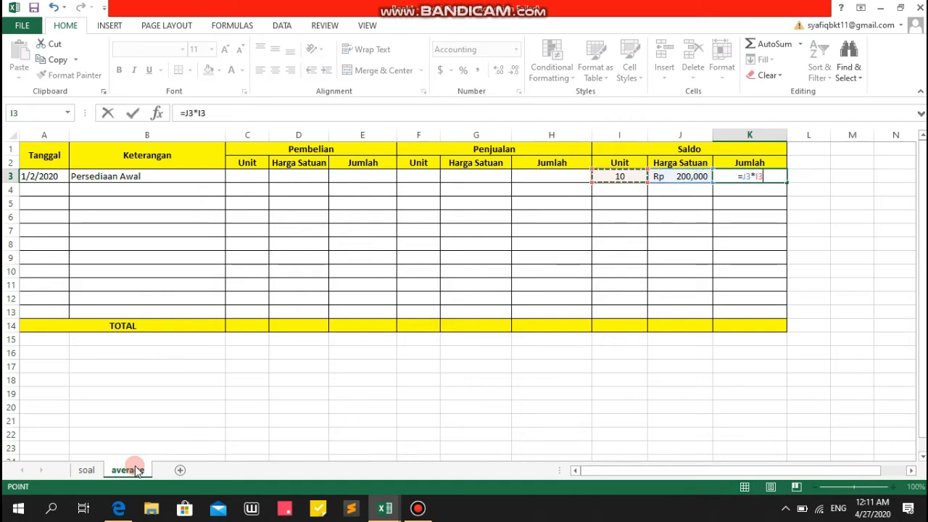
key("Return")
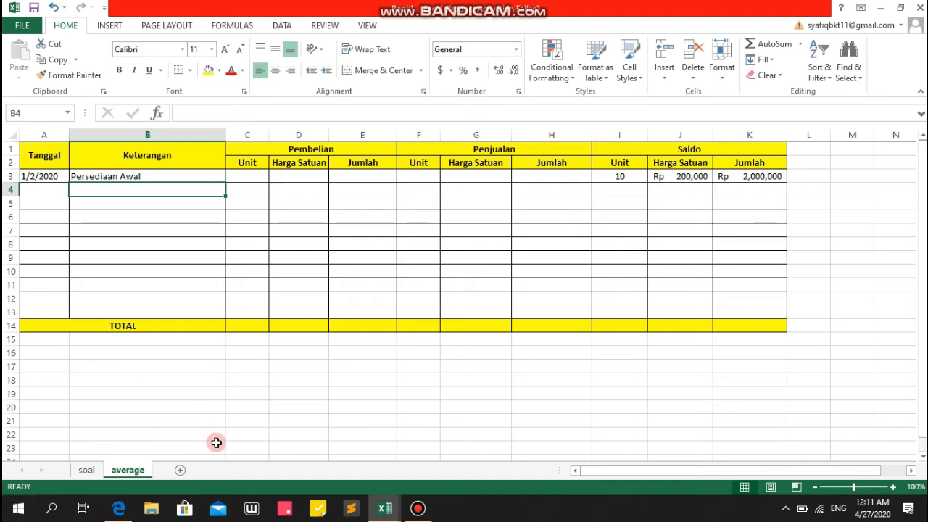
Check the second transaction on the soal sheet and enter its date 2-2-2020 in cell A4 of the average sheet.
left_click(88, 470)
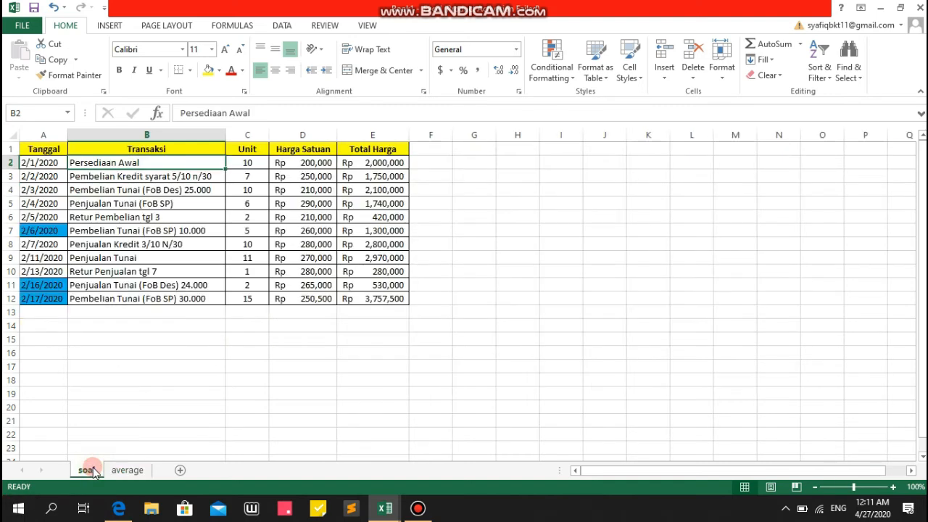
left_click(33, 177)
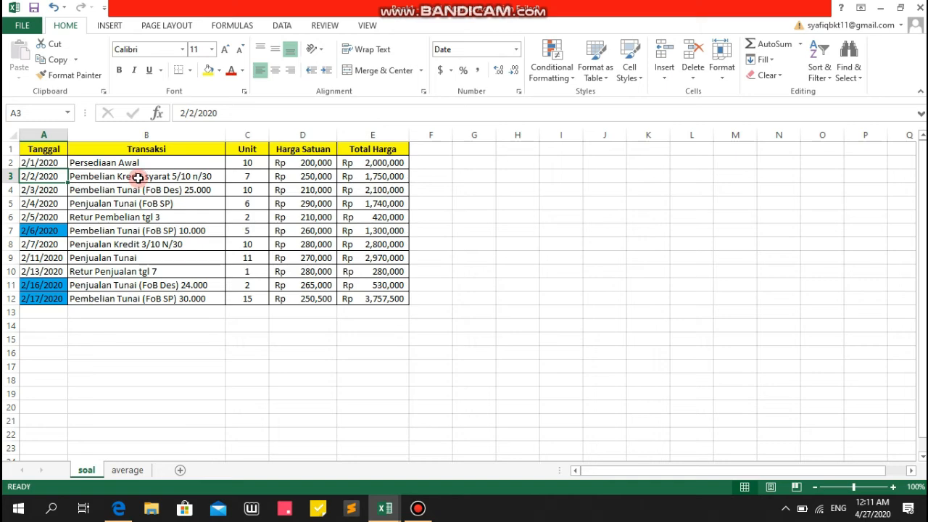
left_click(142, 472)
left_click_drag(418, 189, 528, 188)
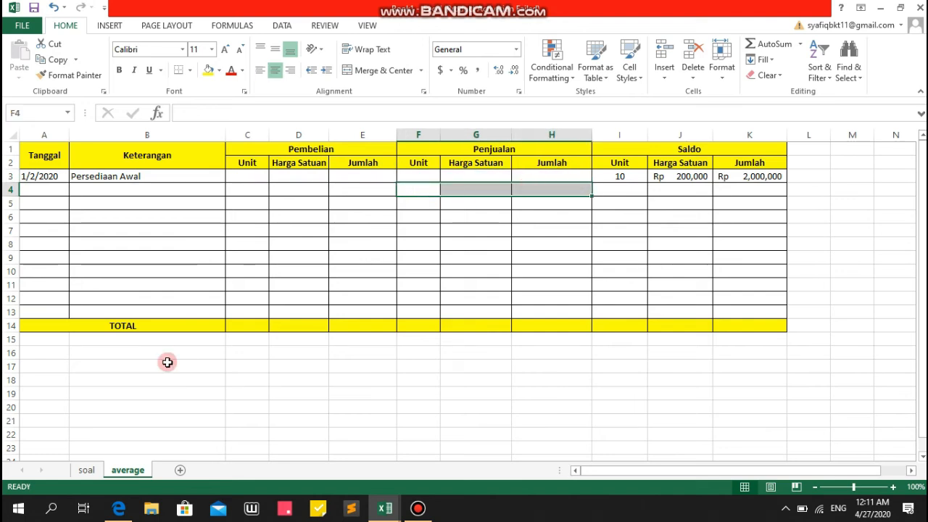
left_click(87, 470)
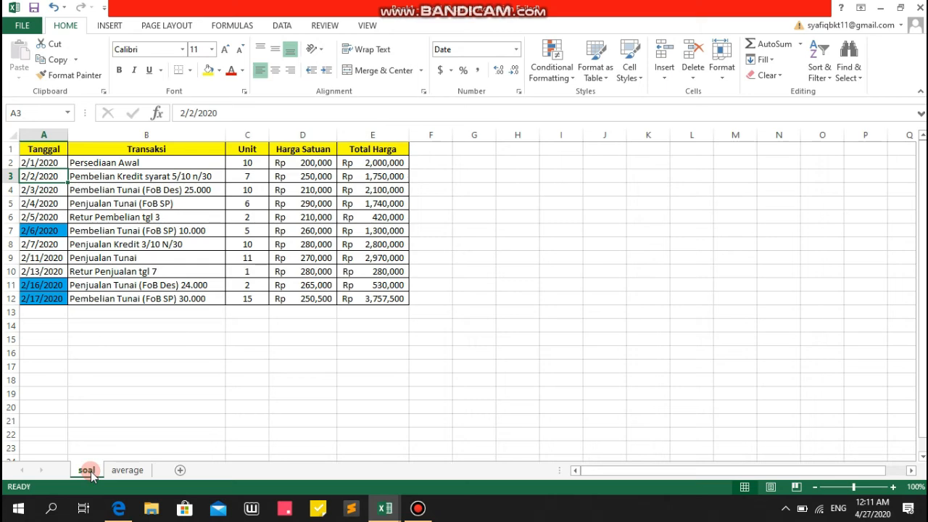
left_click(128, 470)
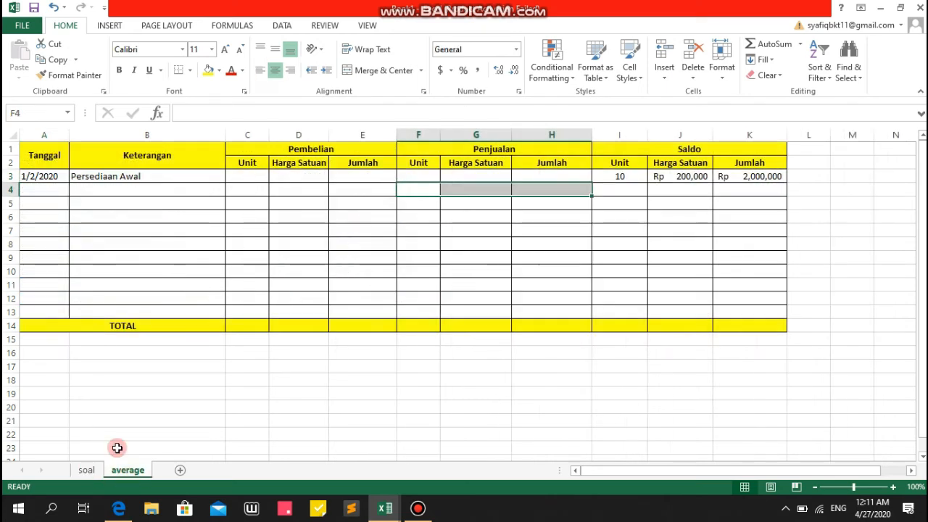
left_click(27, 190)
type("2-2-")
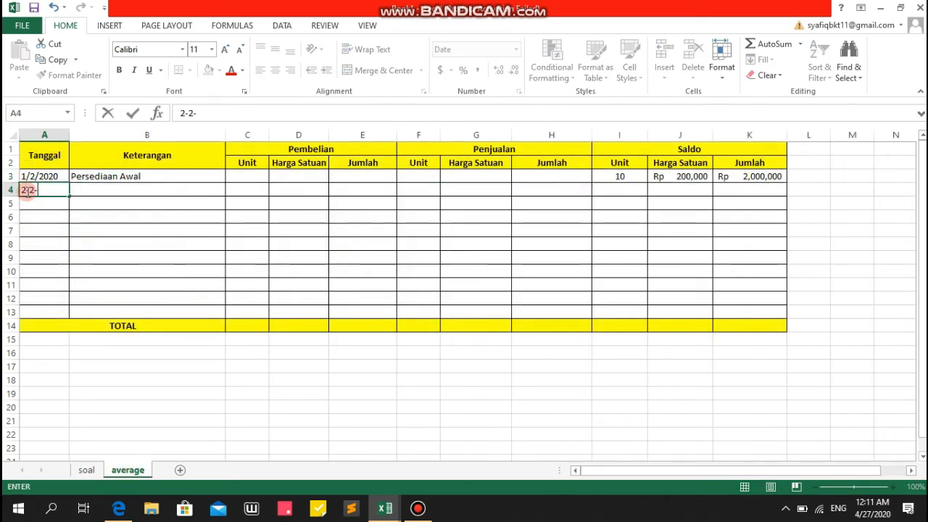
type("2020")
key("Tab")
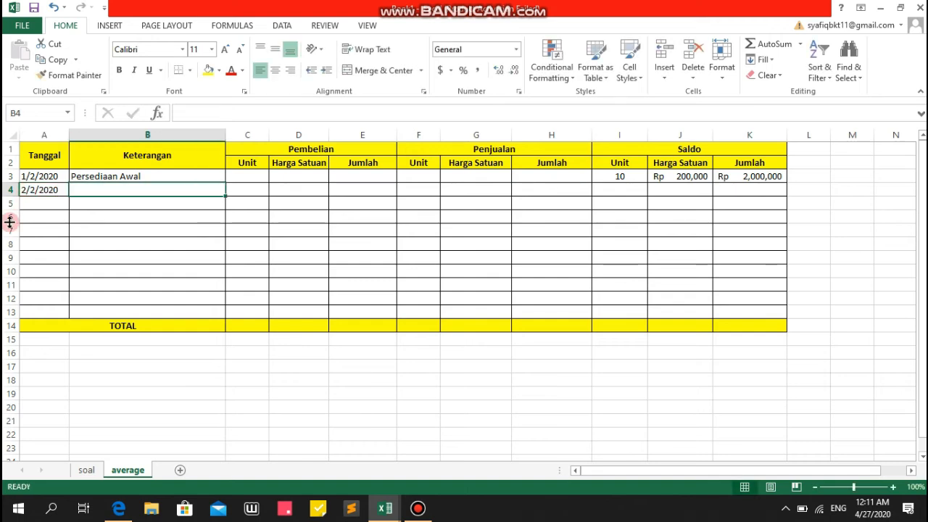
Copy the description Pembelian Kredit syarat 5/10 n/30 from the soal sheet into cell B4 of the average sheet.
left_click(84, 470)
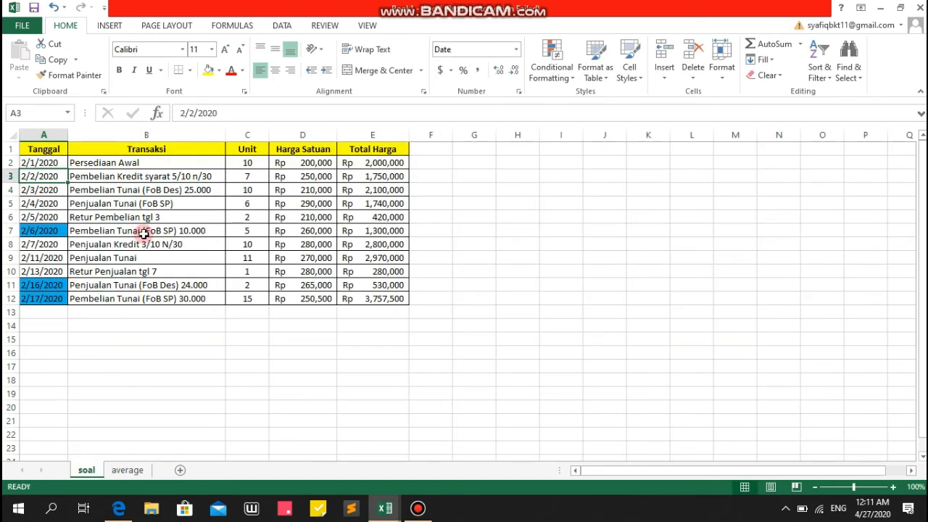
key("Right")
type("C")
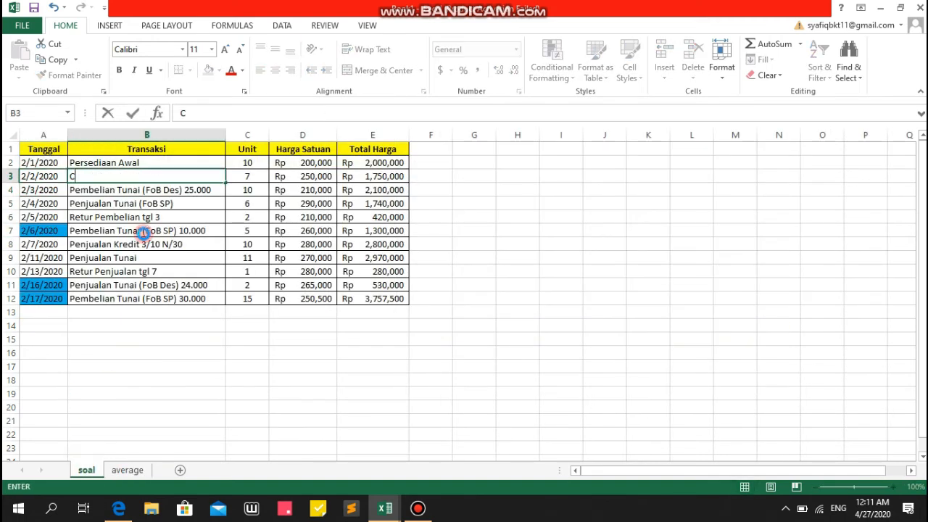
key("ctrl+z")
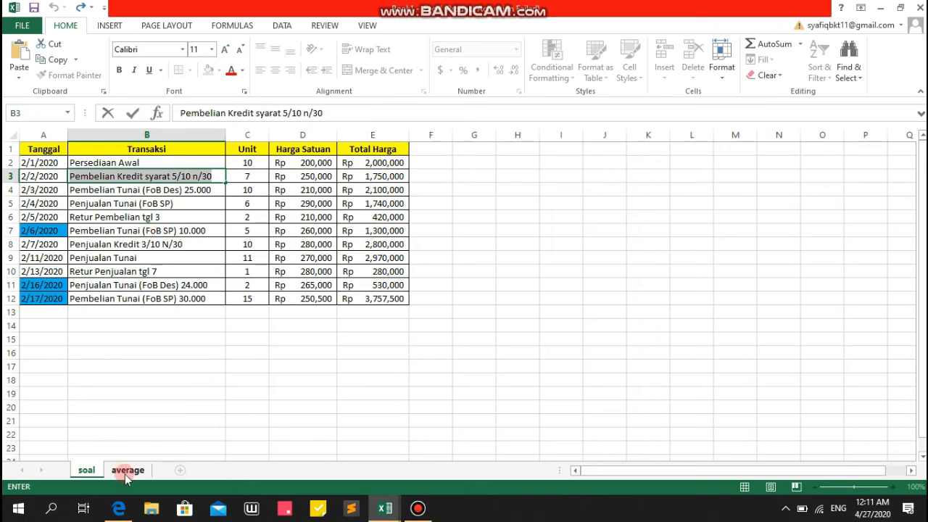
key("ctrl+c")
left_click(127, 470)
key("ctrl+v")
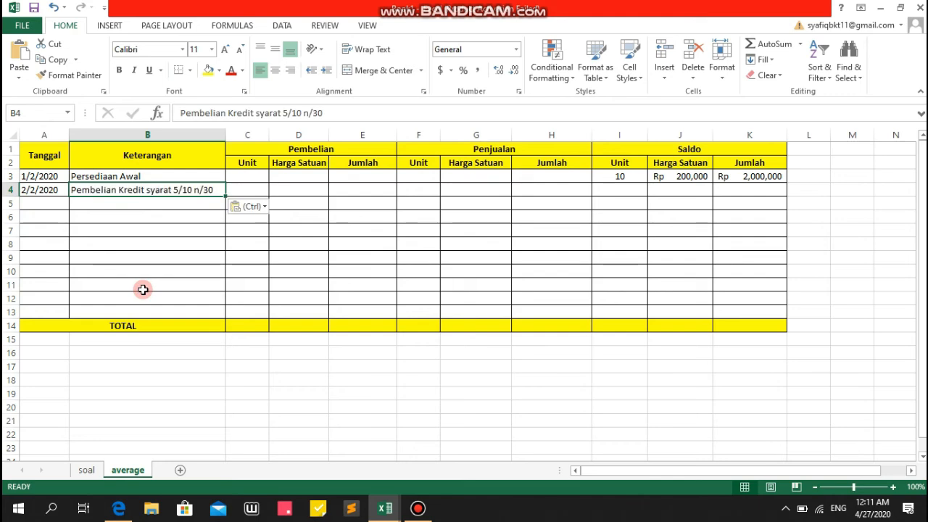
Enter the credit purchase in row 4 under Pembelian, with 7 units at a Harga Satuan of 250000.
key("Right")
key("Right")
key("Right")
key("Right")
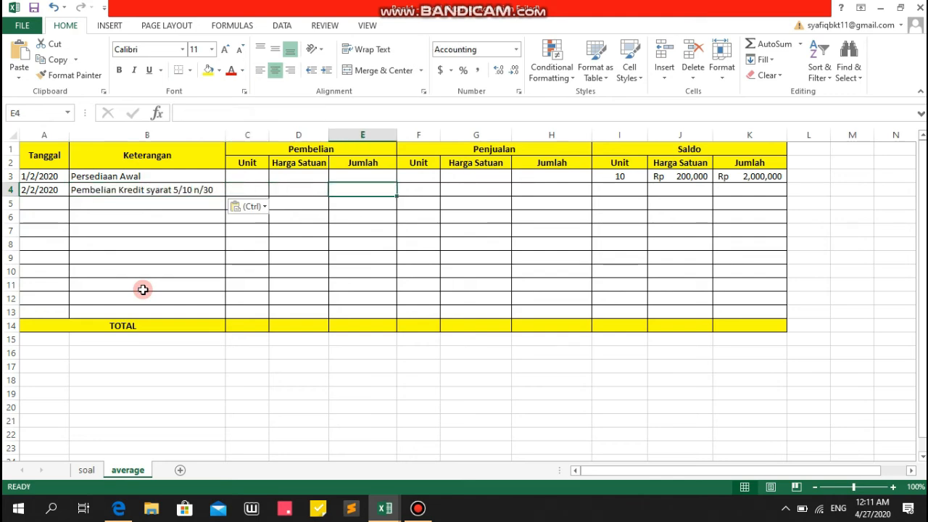
left_click(94, 471)
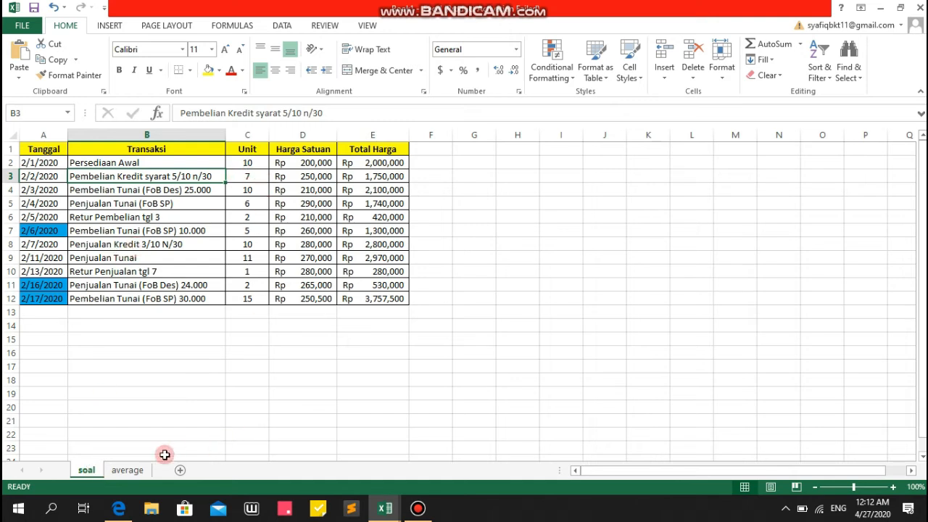
left_click(128, 469)
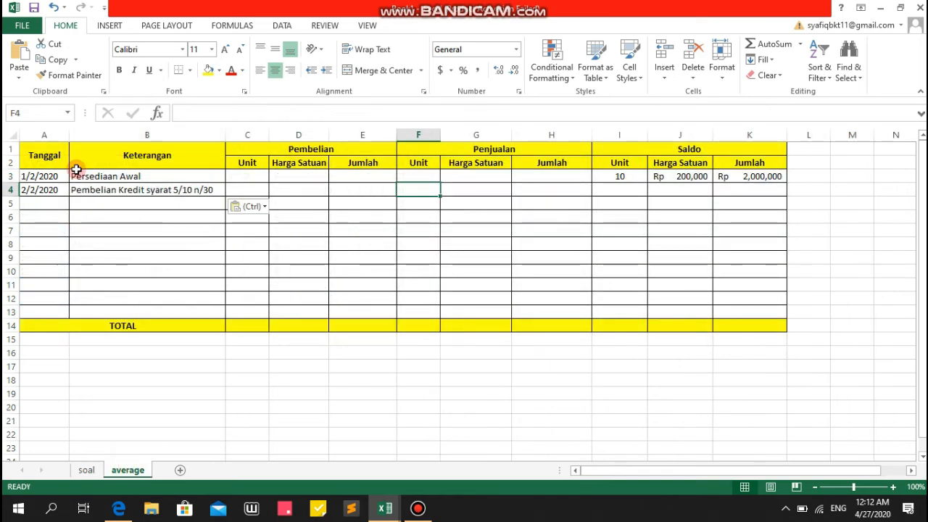
key("Left")
key("Left")
key("Left")
type("7")
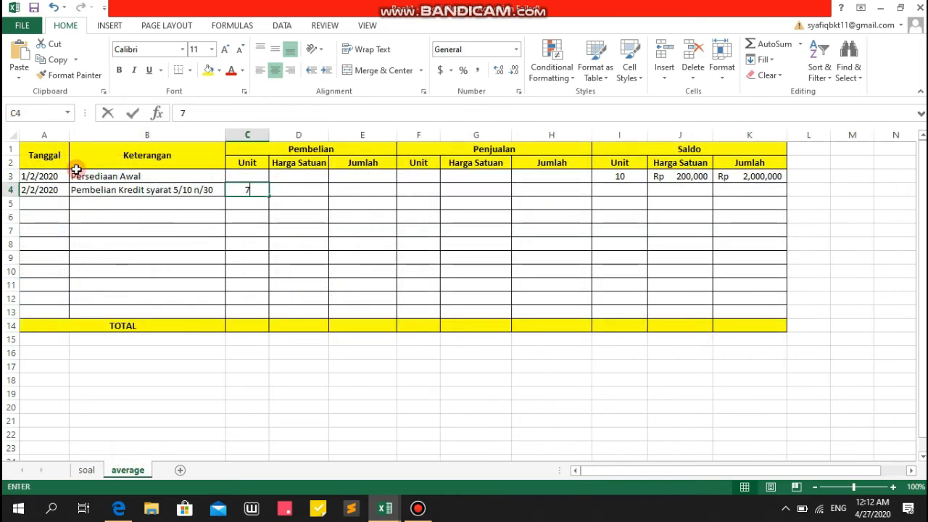
key("Tab")
type("250,000")
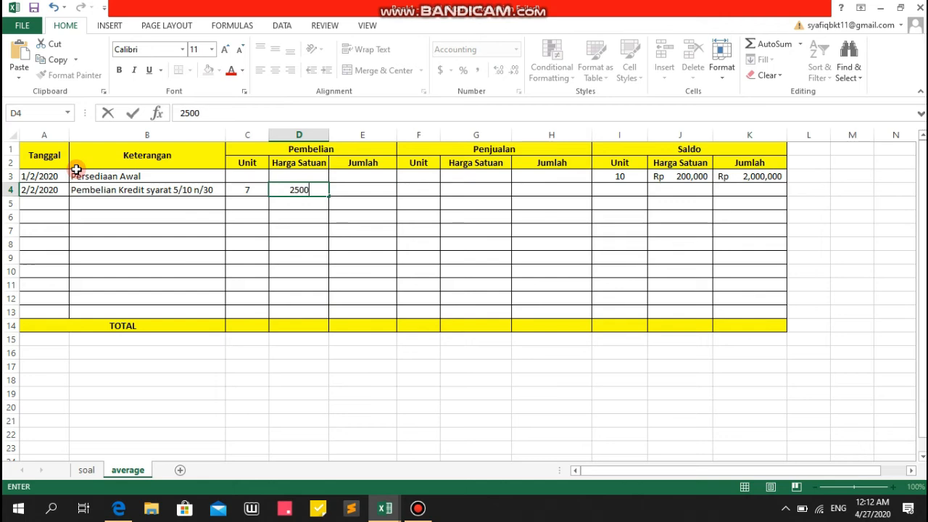
key("Tab")
Calculate the purchase's Jumlah in E4 with the formula =D4*C4.
type("=")
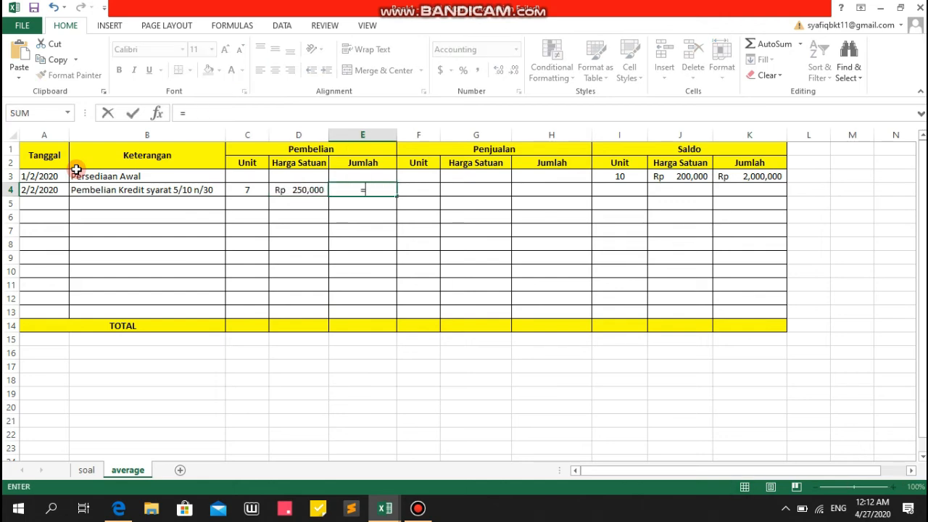
type("D4*")
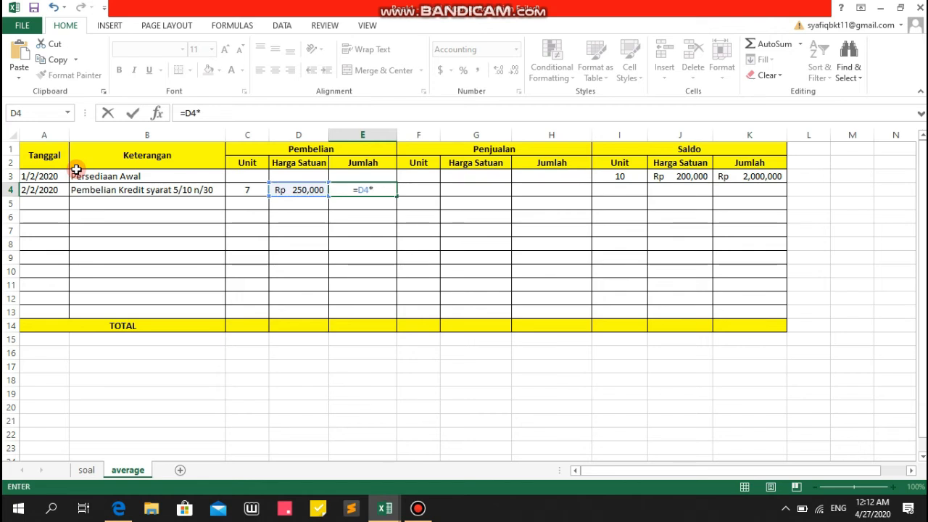
key("Right")
key("Left")
key("Left")
key("Left")
key("Return")
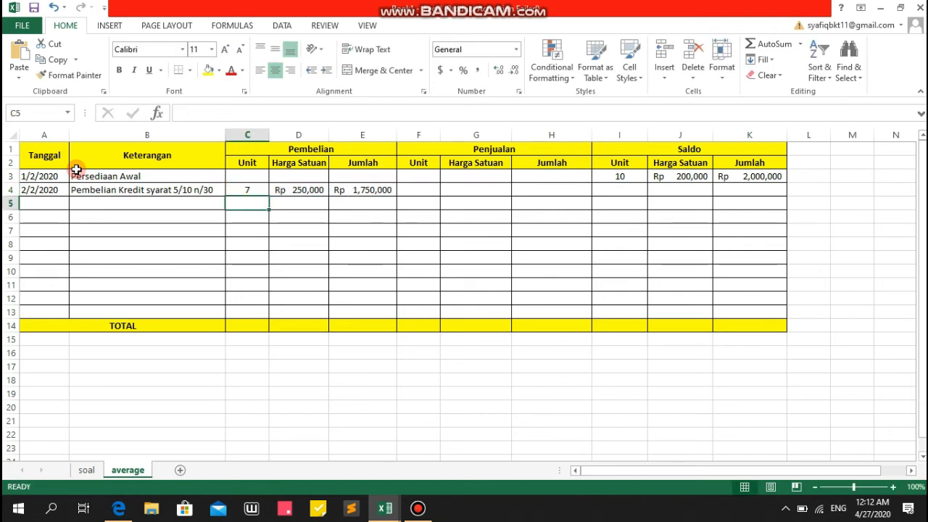
Calculate the Saldo units in I4 by adding the purchased units to the previous balance with =I3+C4.
key("Up")
key("Right")
key("Right")
key("Right")
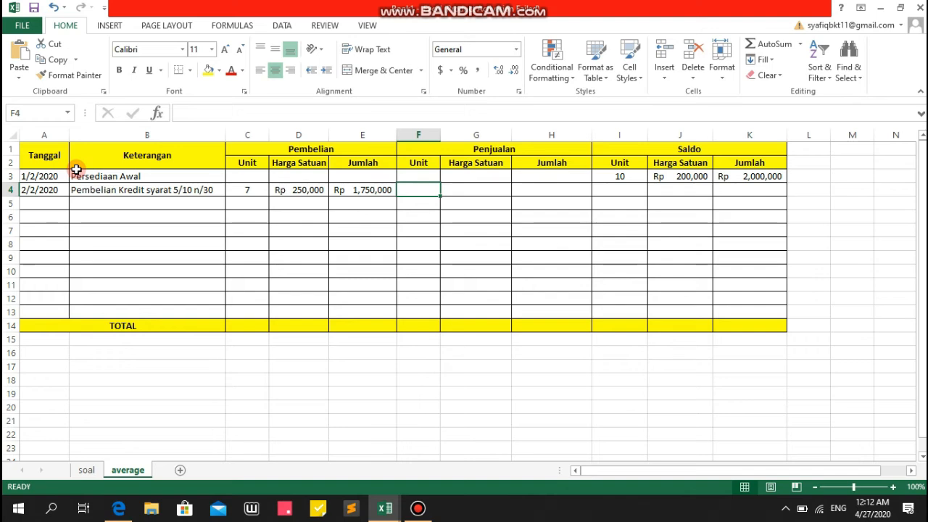
key("Right")
key("Right")
key("Right")
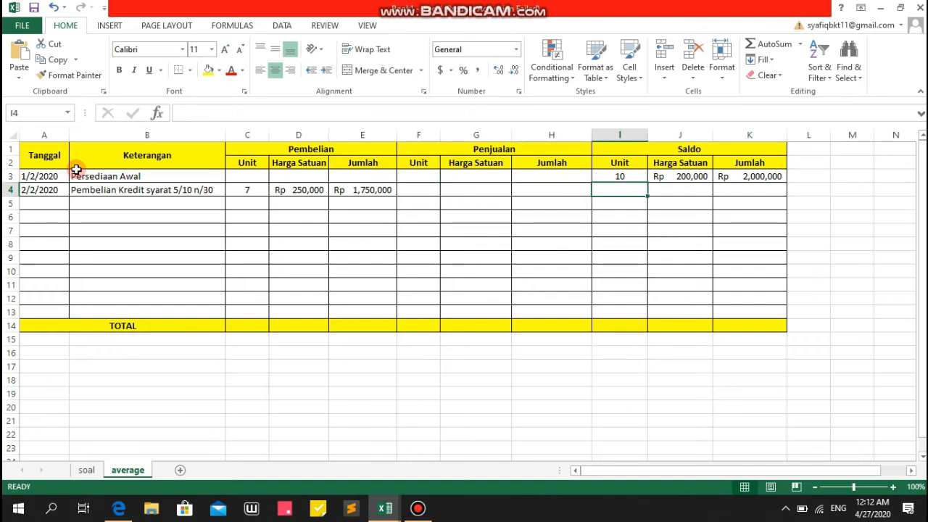
type("=")
key("Up")
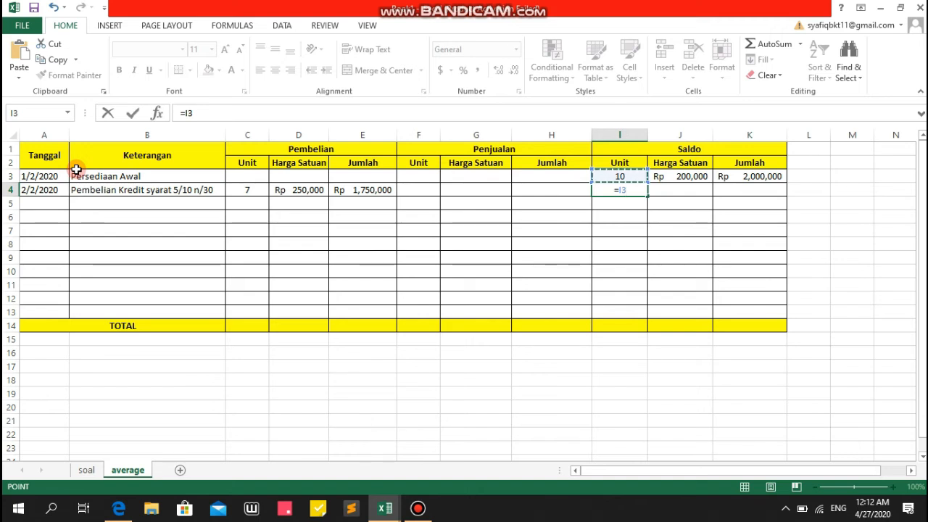
key("Left")
key("Left")
key("Down")
key("Left")
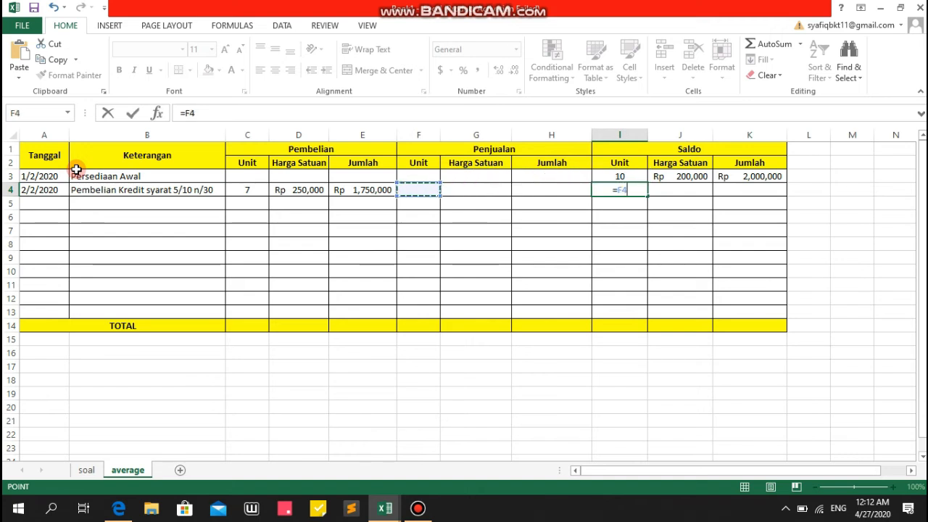
key("Left")
key("Left")
key("Left")
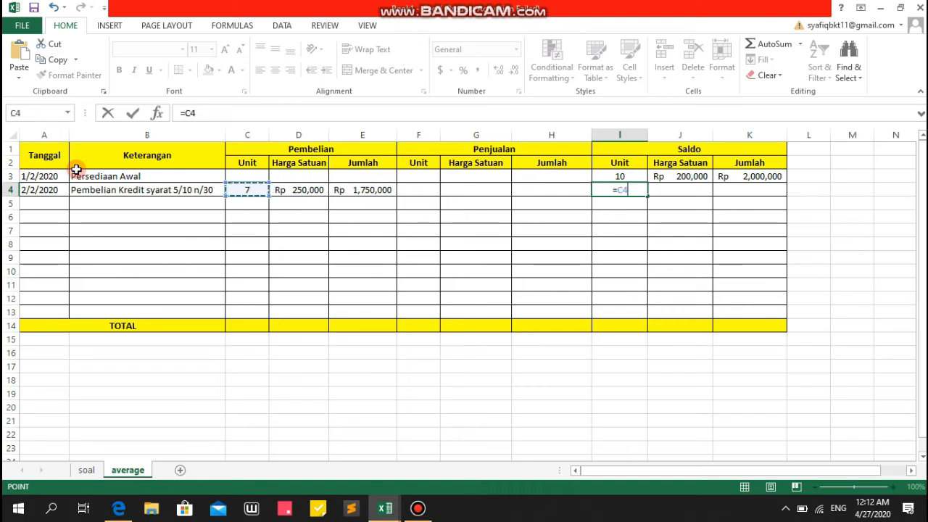
key("Right")
key("Right")
key("Right")
key("Right")
key("Right")
key("Right")
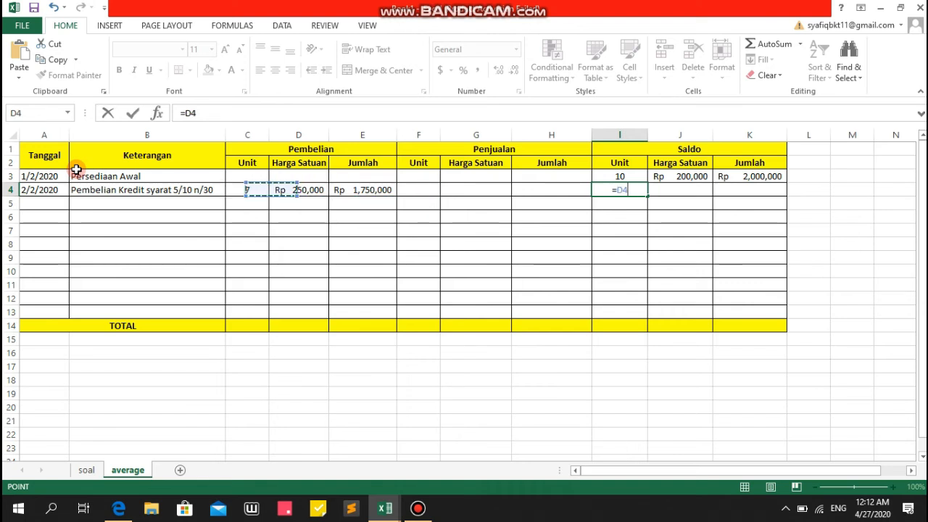
key("Up")
type("+")
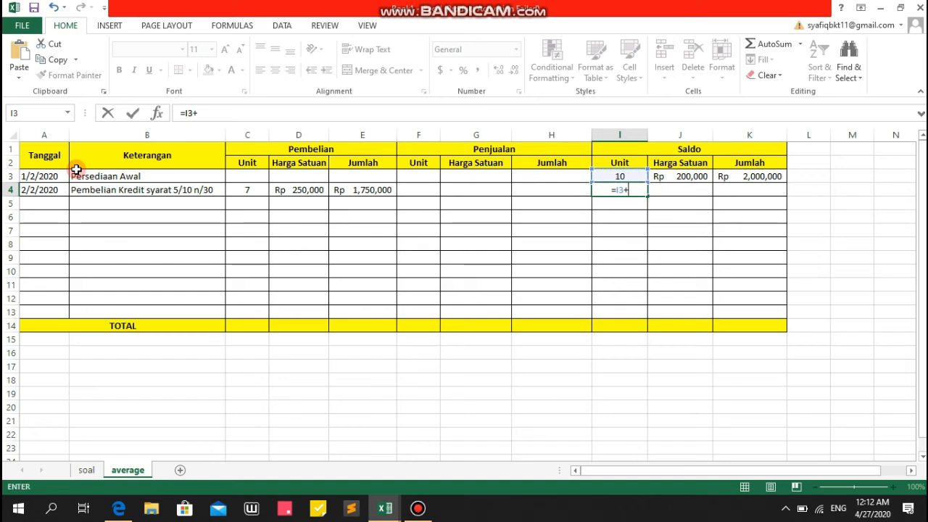
key("Left")
key("Left")
key("Left")
key("Left")
key("Left")
key("Left")
key("Return")
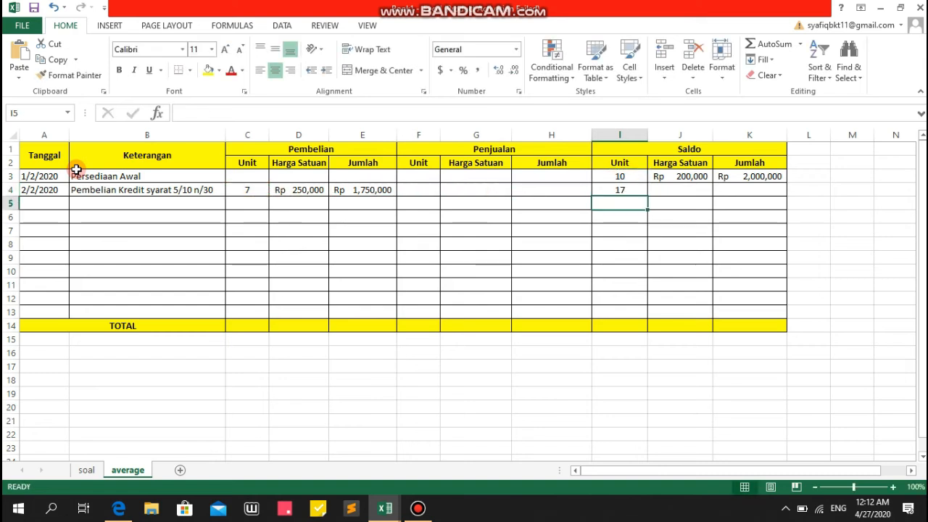
Calculate the Saldo Jumlah in K4 by adding the purchase amount to the previous balance with =K3+E4.
key("Up")
key("Right")
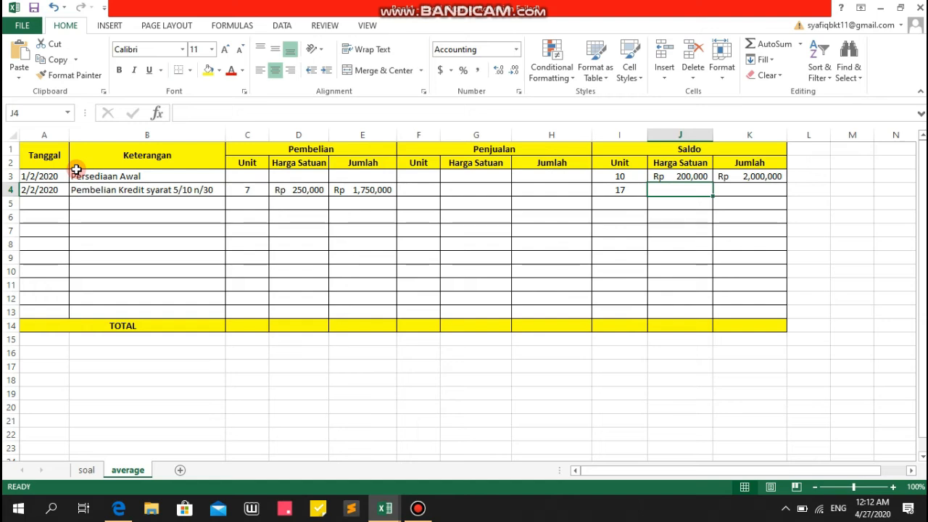
key("Right")
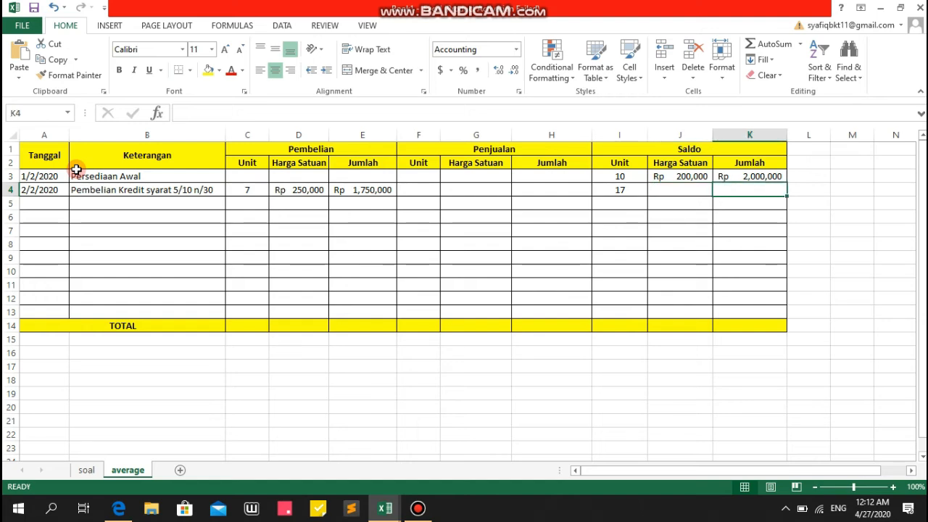
key("Left")
key("Right")
type("=")
key("BackSpace")
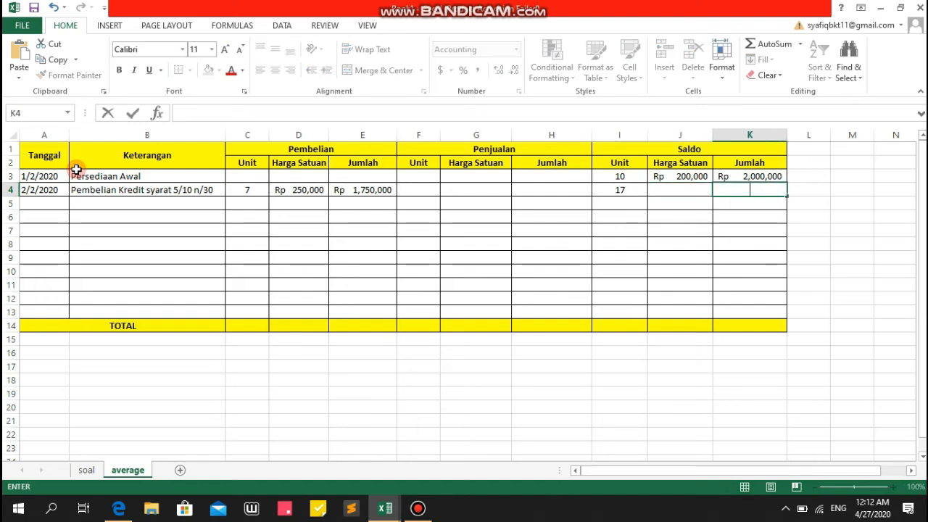
type("=")
key("Up")
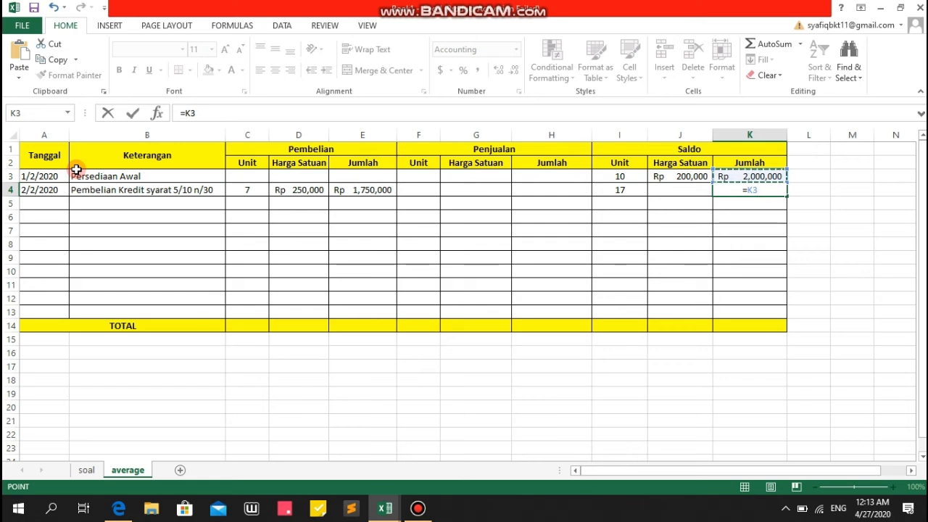
type("+")
key("Left")
key("Left")
key("Left")
key("Left")
key("Left")
key("Left")
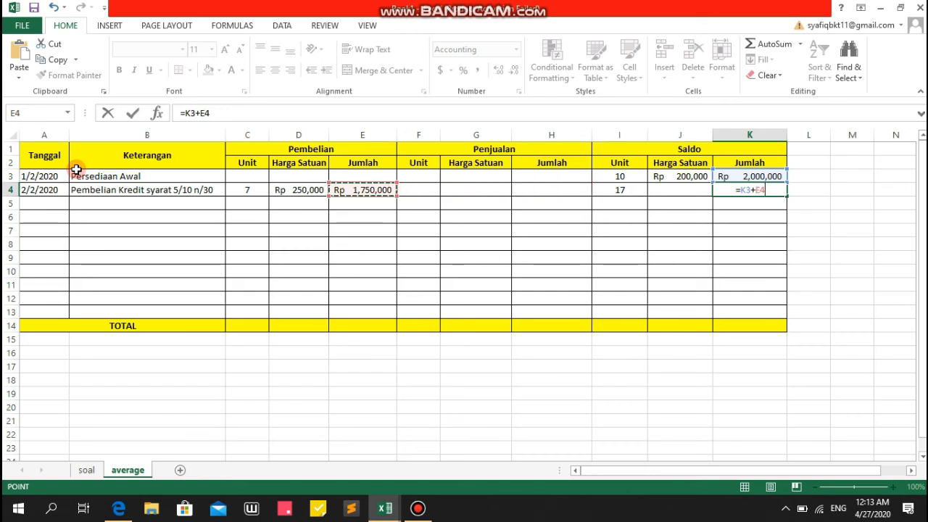
key("Return")
Calculate the average Harga Satuan of the balance in J4 by dividing Jumlah by units with =K4/I4.
key("Up")
key("Left")
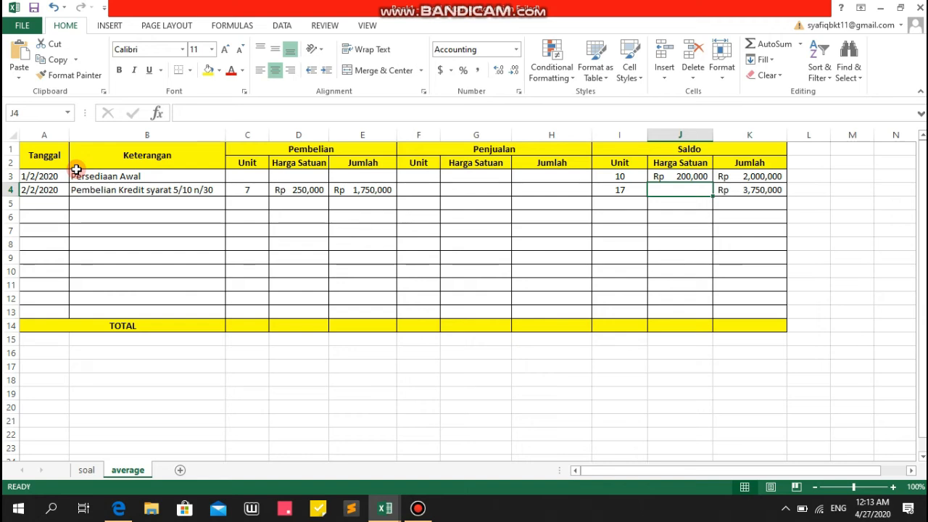
type("=")
key("Right")
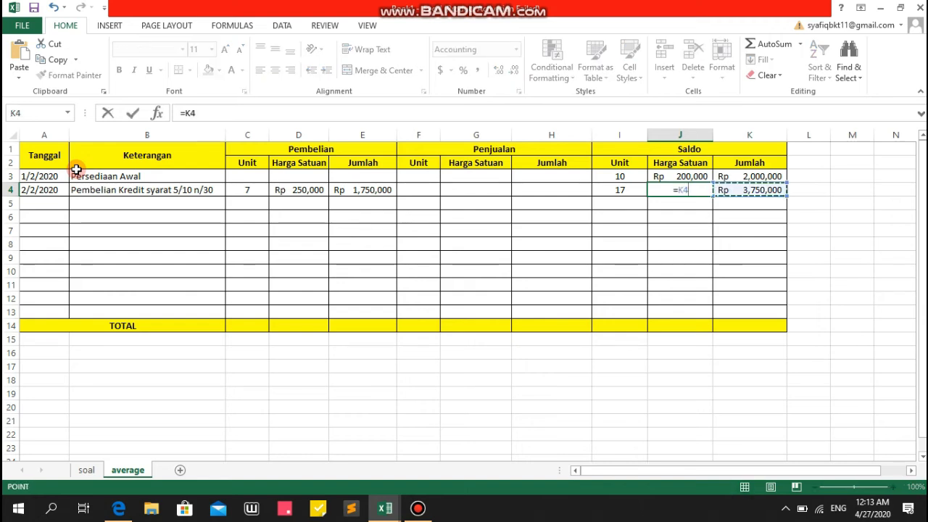
type("/")
key("Left")
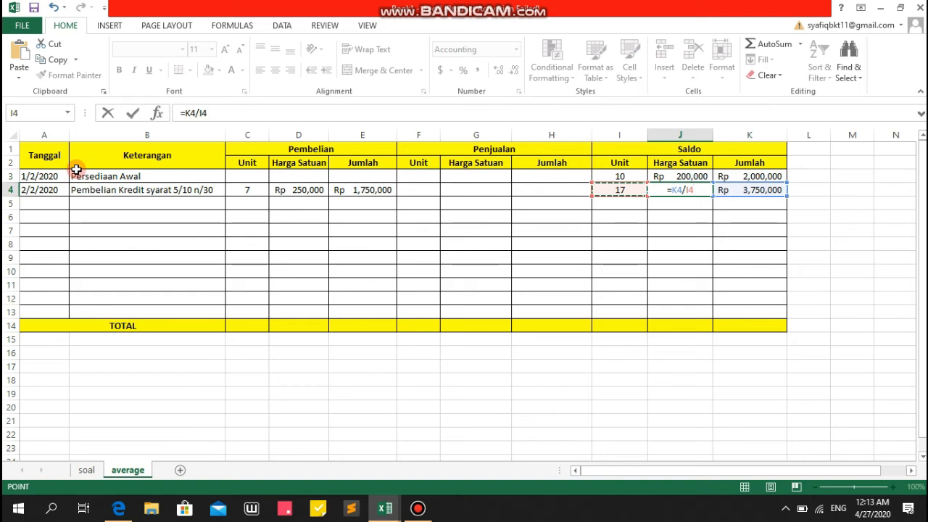
key("Return")
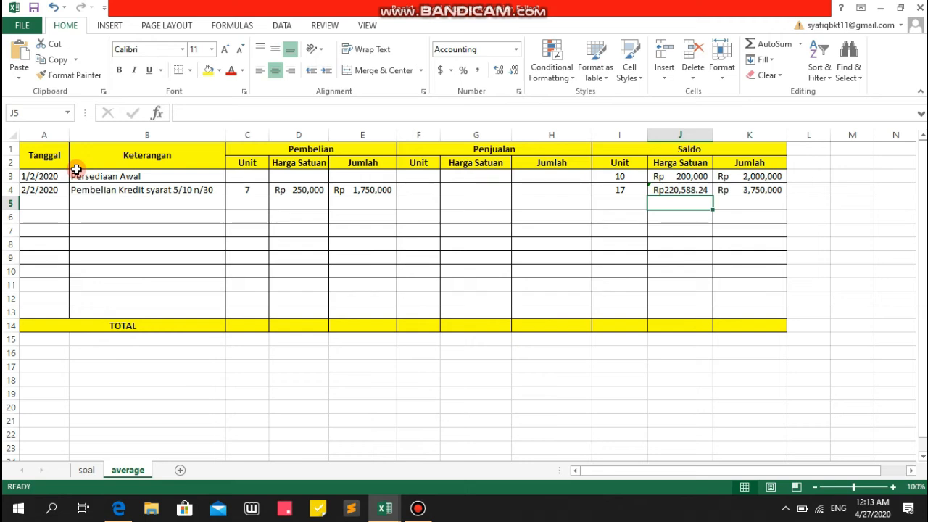
key("Up")
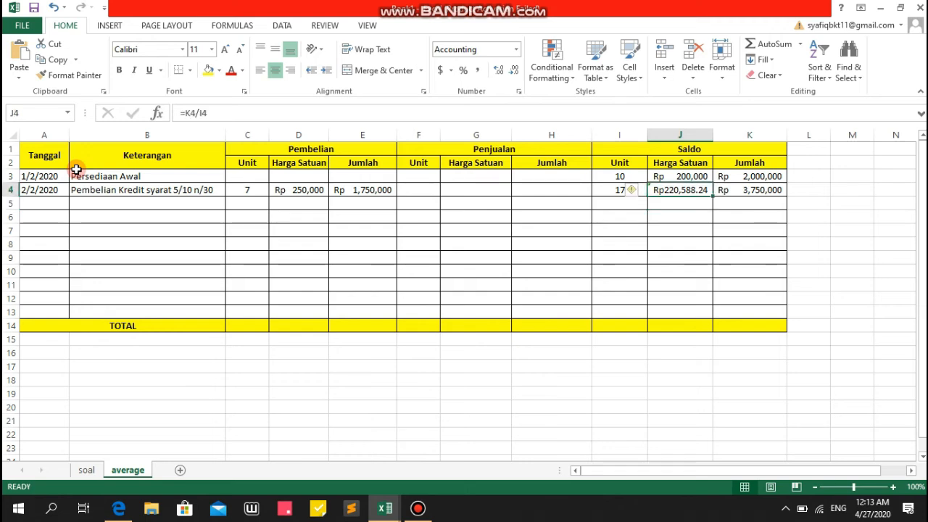
Enter the date 3-2-2020 in the Tanggal column of row 5.
key("Down")
key("Left")
key("Left")
key("Left")
key("Left")
key("Left")
key("Left")
key("Left")
key("Left")
key("Left")
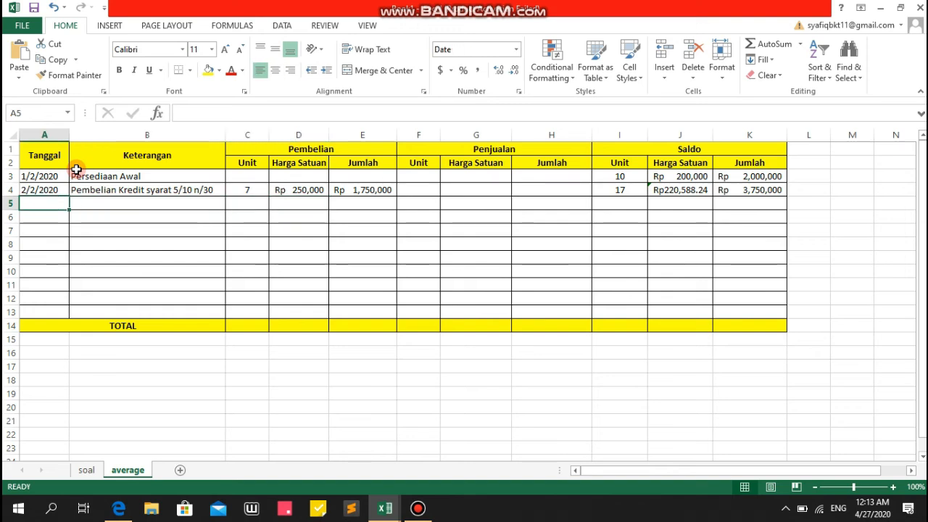
type("3-2-2020")
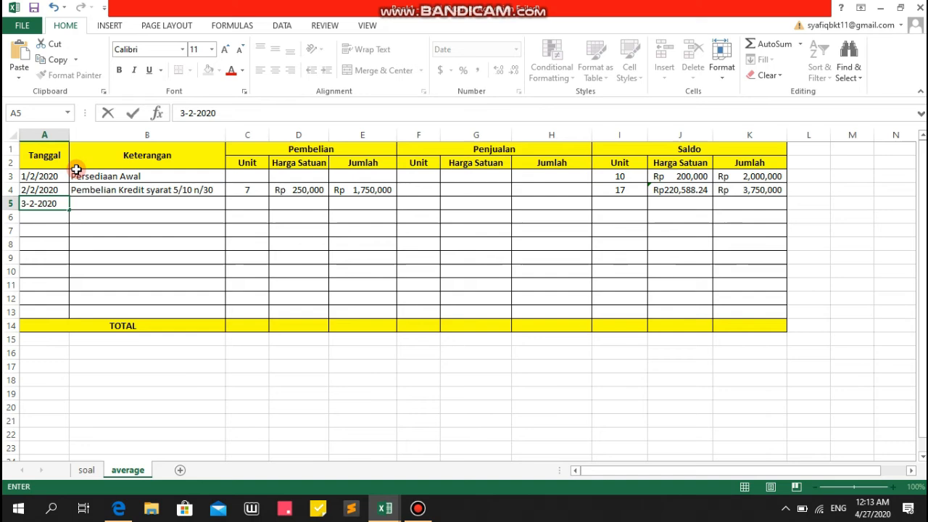
key("Tab")
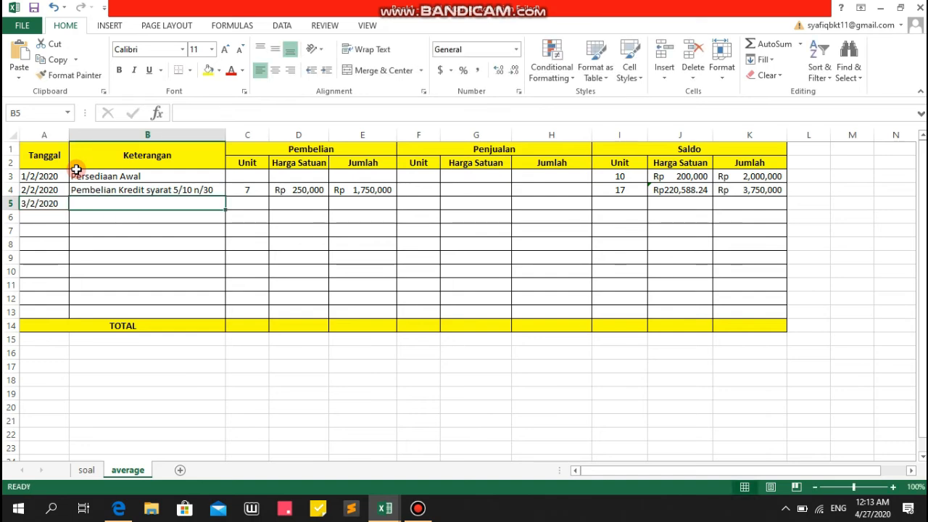
Copy the description "Pembelian Tunai (FoB Des) 25.000" from the soal sheet into Keterangan cell B5 of the average sheet.
left_click(84, 471)
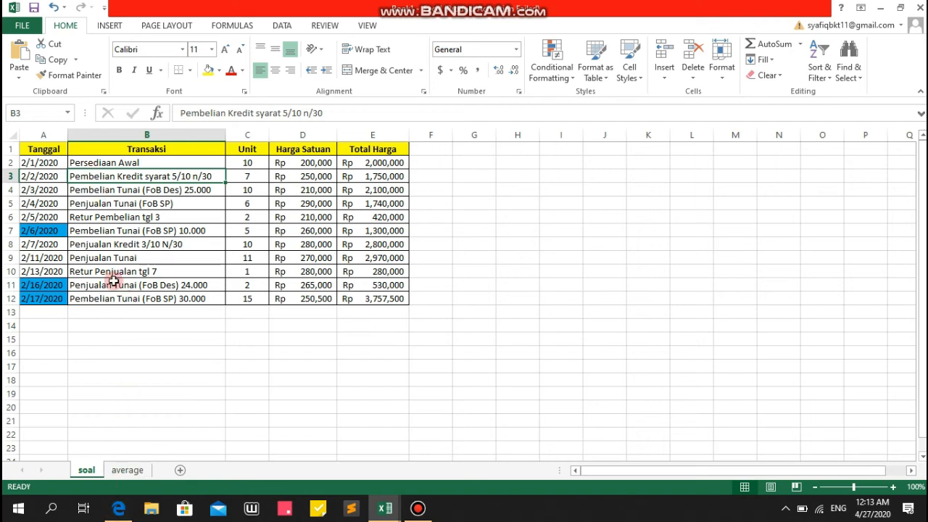
left_click(114, 191)
key("ctrl+c")
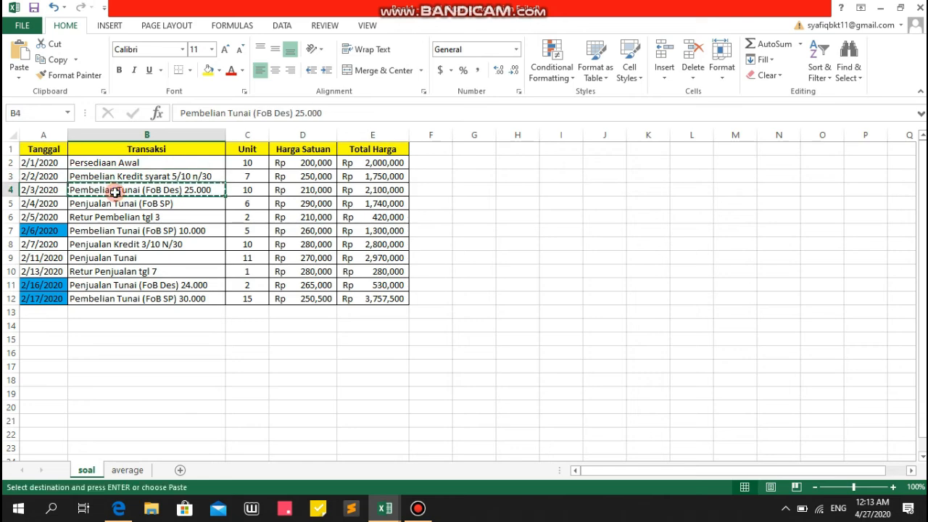
left_click(132, 470)
key("Right")
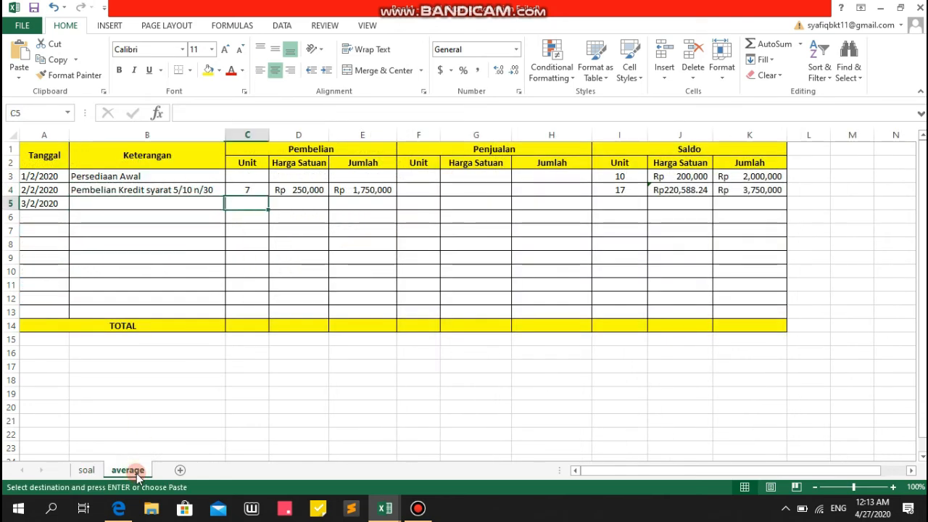
key("Left")
key("ctrl+v")
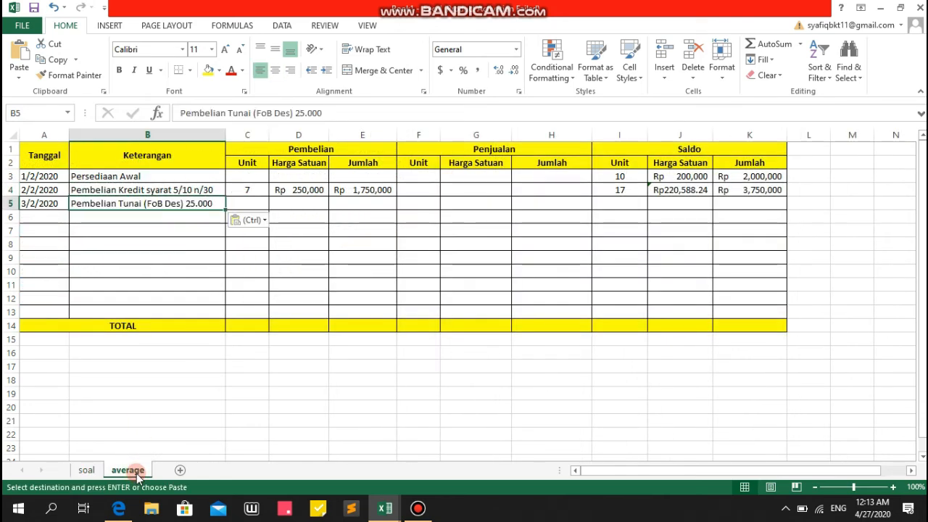
Look up the cash purchase on the soal sheet and enter its 10 units and Harga Satuan of 210000 under Pembelian in row 5.
left_click(89, 470)
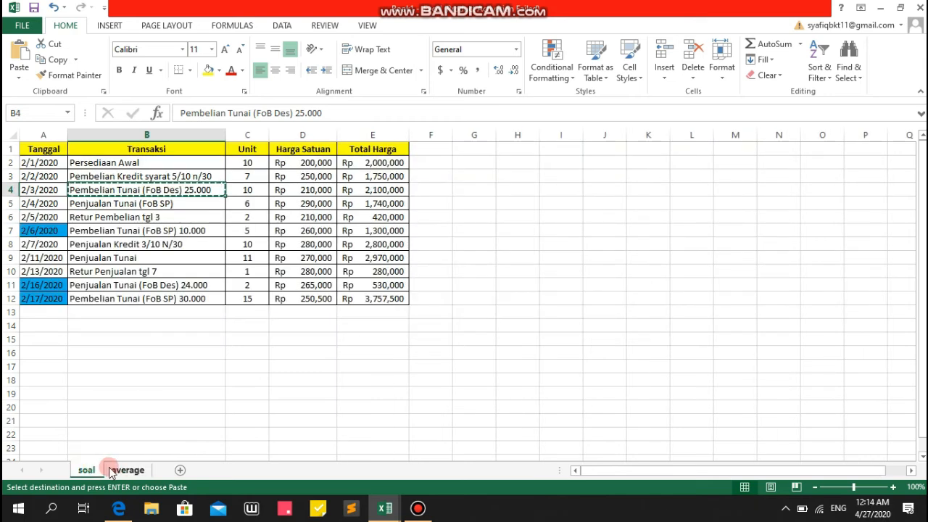
key("Escape")
left_click(116, 471)
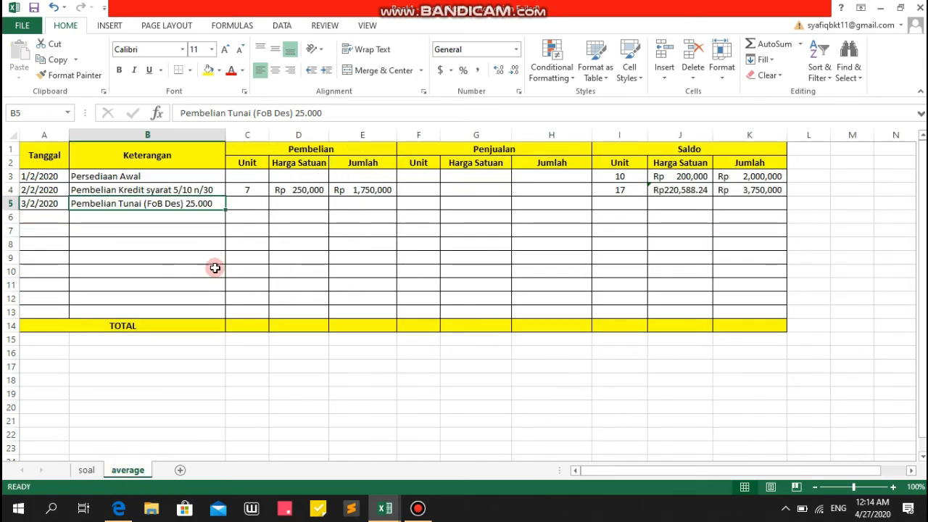
left_click(255, 203)
type("10")
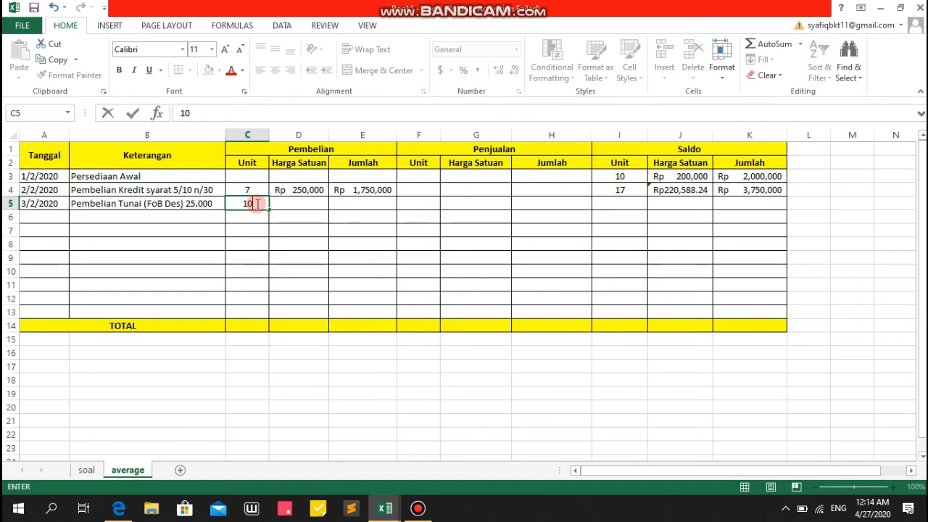
key("Tab")
type("210,000")
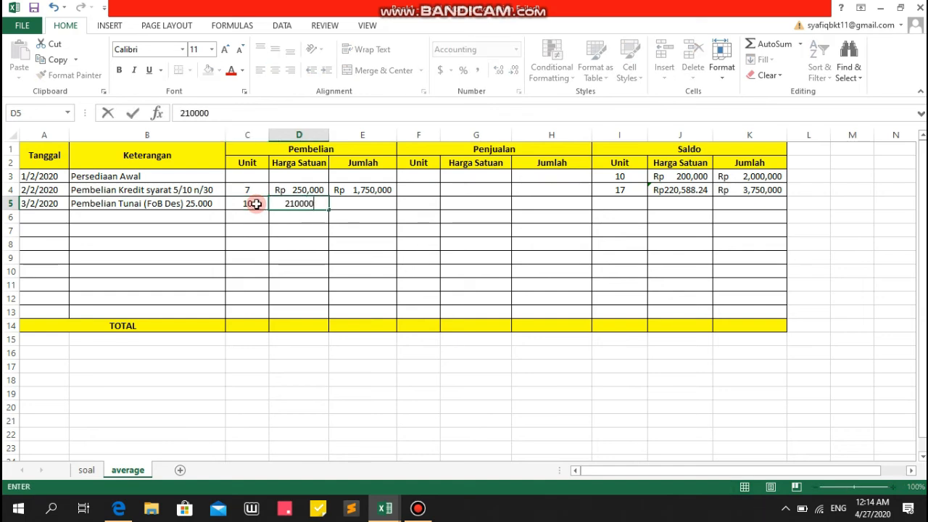
Calculate the cash purchase's Jumlah in E5 with the formula =D5*C5.
key("Tab")
type("=")
key("Left")
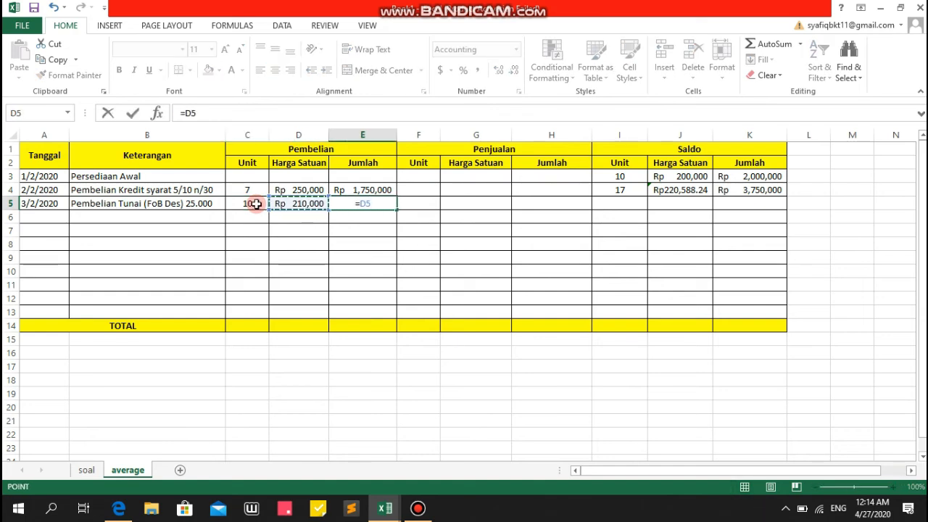
type("*")
key("Left")
key("Left")
key("Return")
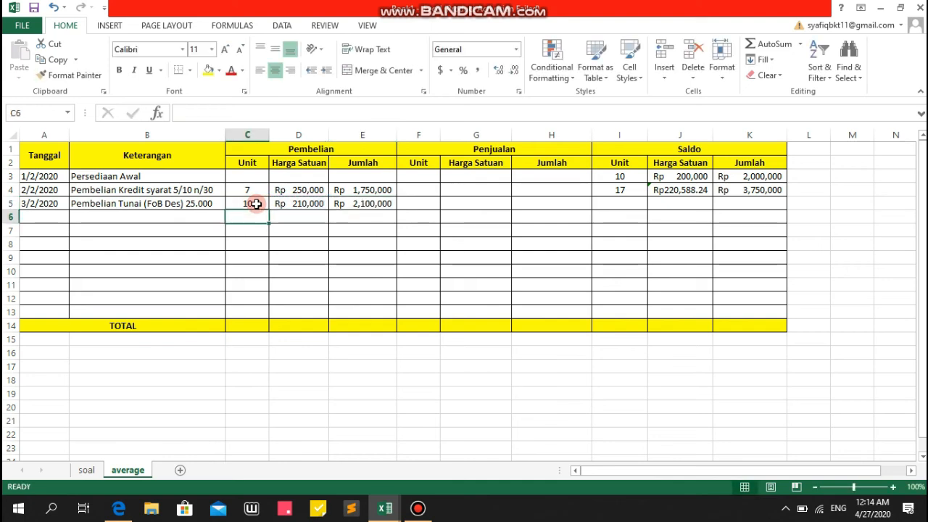
Calculate the Saldo units in I5 by adding the purchased units to the previous balance with =I4+C5.
key("Up")
key("Right")
key("Right")
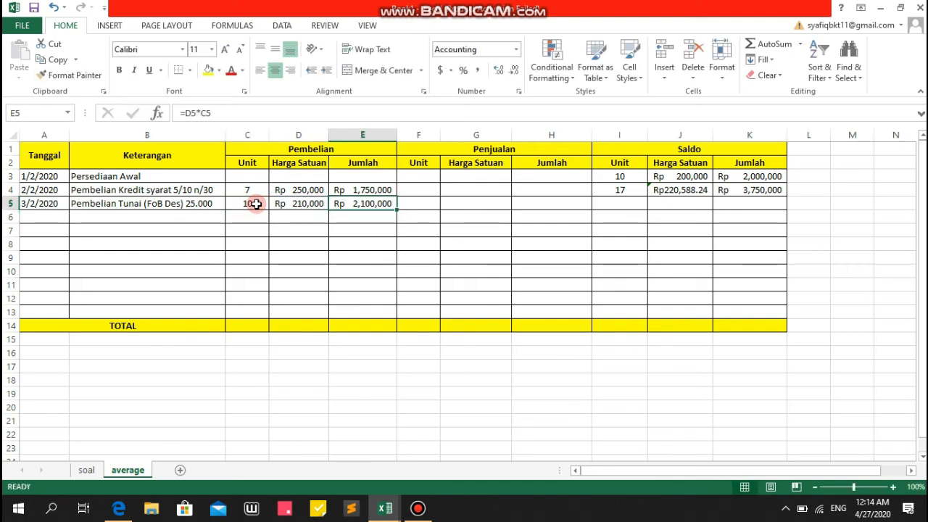
key("Right")
key("Right")
key("Right")
key("Right")
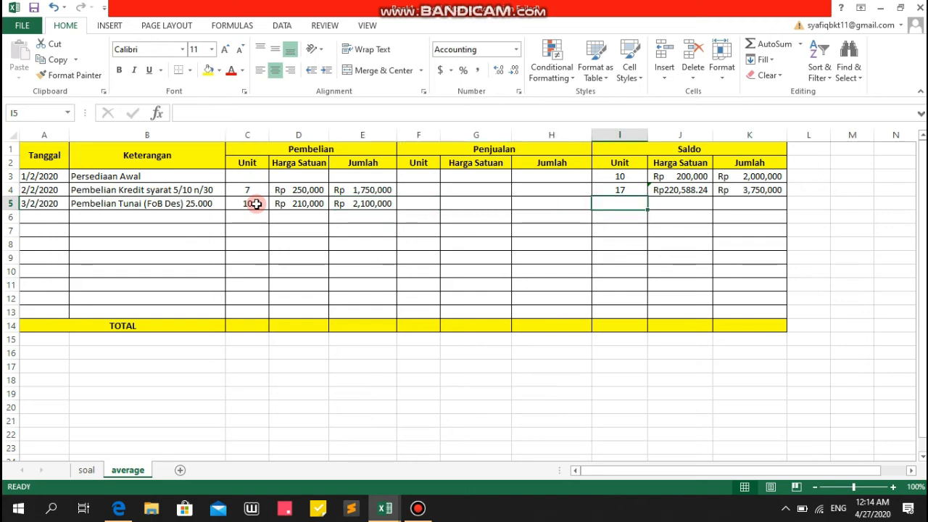
type("=")
key("Up")
type("+")
key("Left")
key("Left")
key("Left")
key("Left")
key("Left")
key("Left")
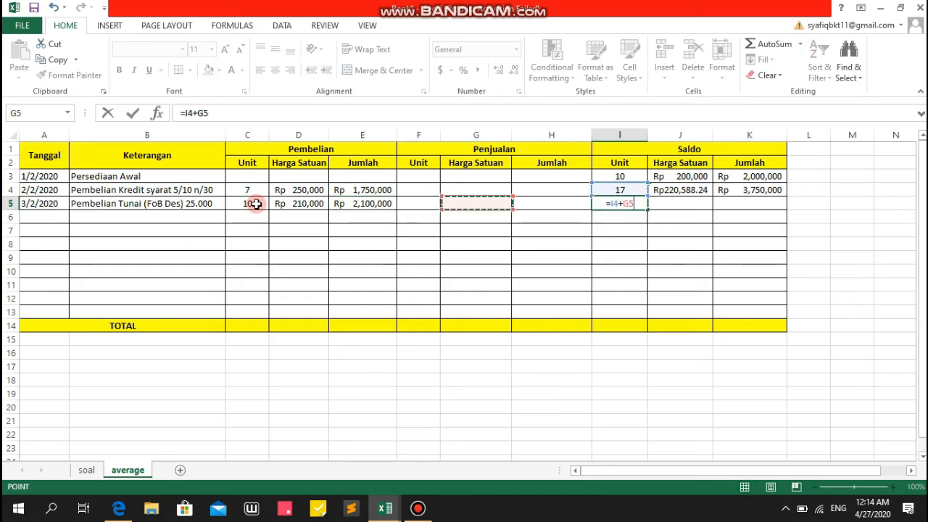
key("ctrl+Return")
Calculate the Saldo Jumlah in K5 by adding the purchase amount to the previous balance with =K4+E5.
key("Right")
key("Right")
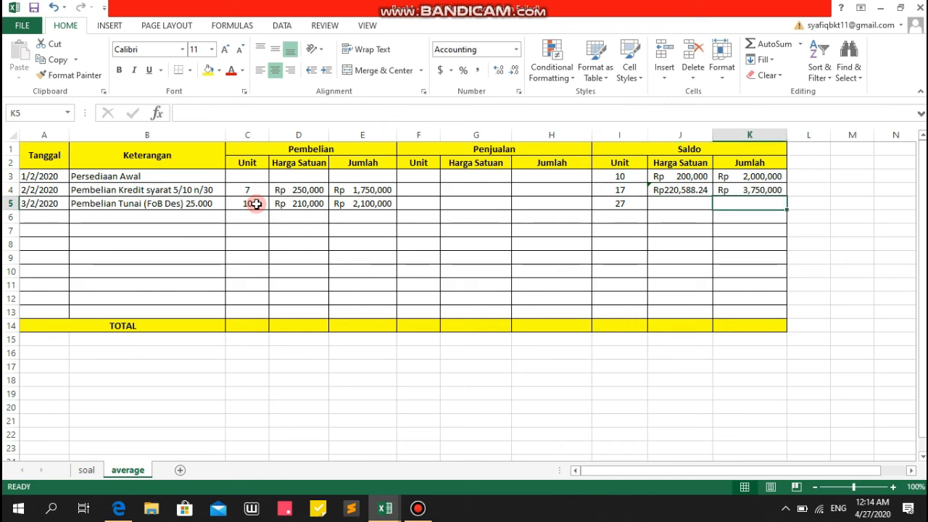
type("=")
key("Up")
type("+")
key("Left")
key("Left")
key("Left")
key("Left")
key("Left")
key("Left")
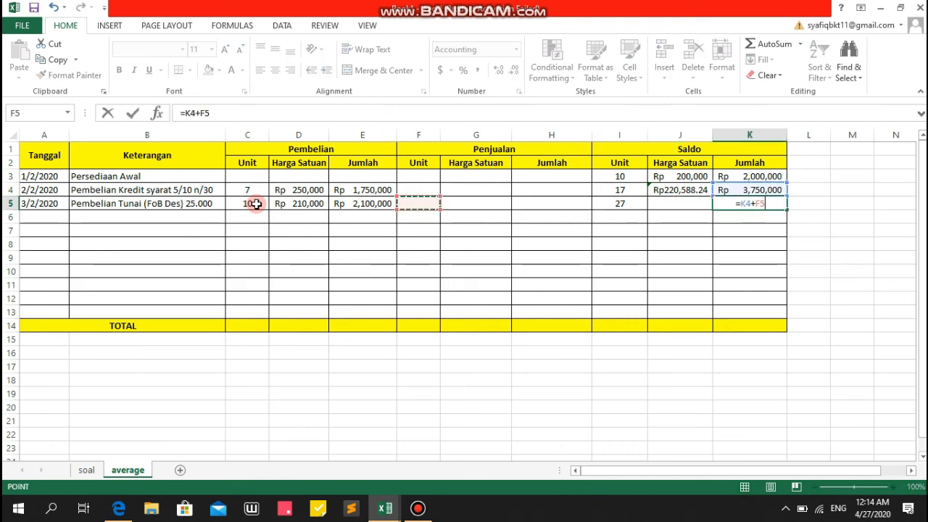
type("\\")
key("BackSpace")
key("ctrl+Return")
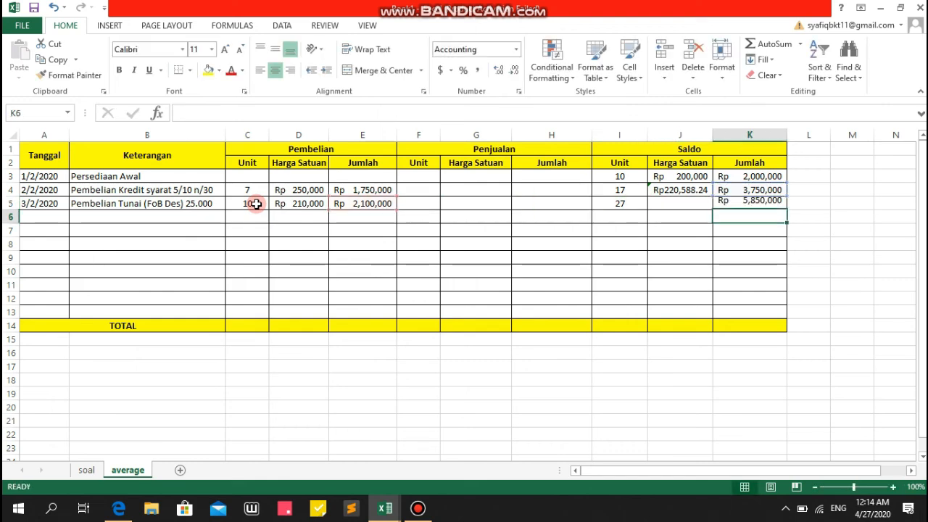
Calculate the average Harga Satuan of the balance in J5 with the formula =K5/I5.
key("Left")
type("=")
key("Right")
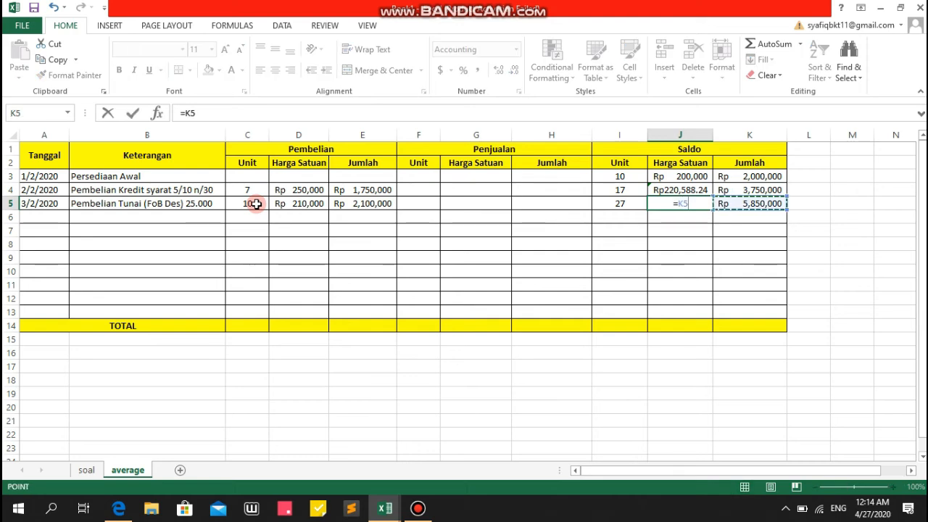
type("/")
key("Left")
key("Return")
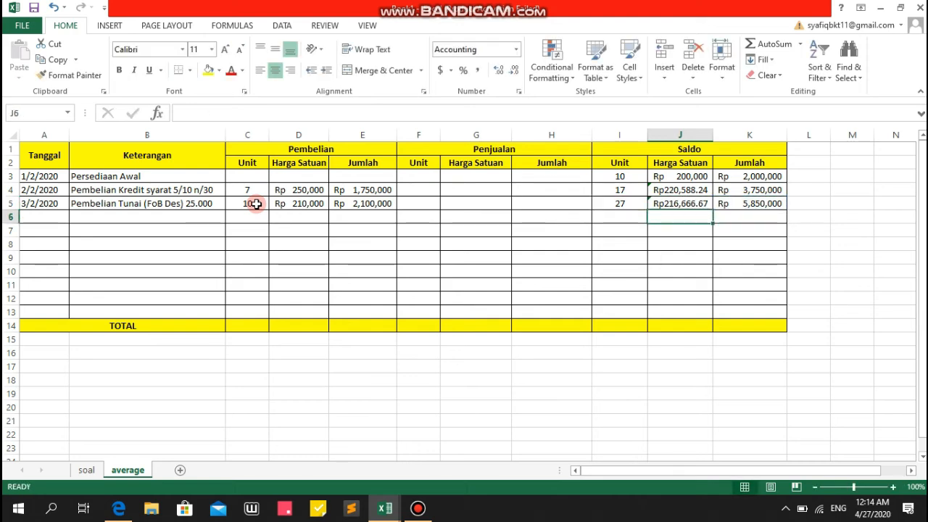
Enter the date 4-2-2020 in the Tanggal column of row 6.
key("Left")
key("Left")
key("Left")
key("Left")
key("Left")
key("Left")
key("Left")
key("Left")
key("Left")
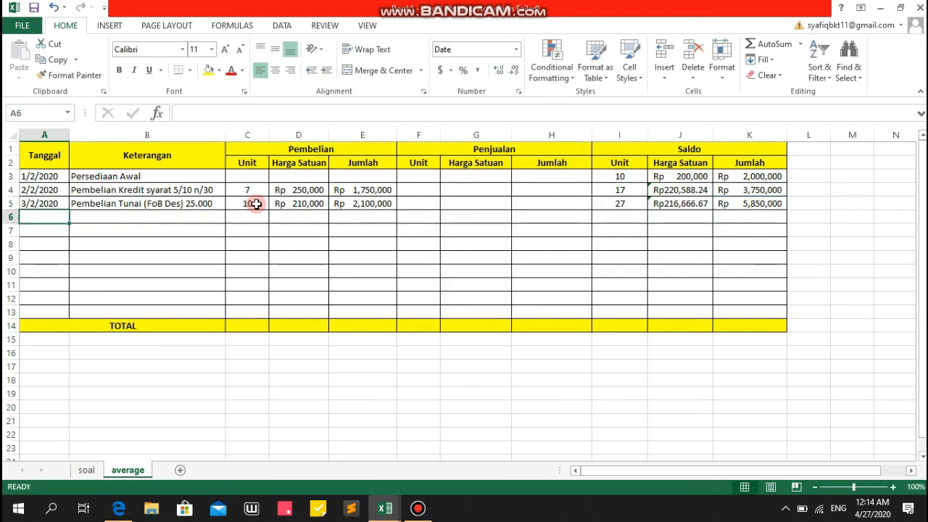
type("4")
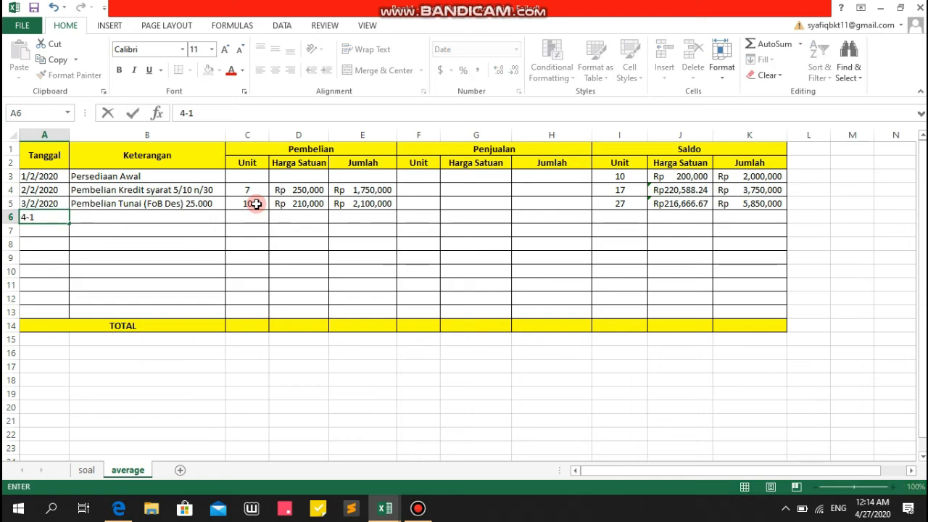
type("-2-2020")
key("Tab")
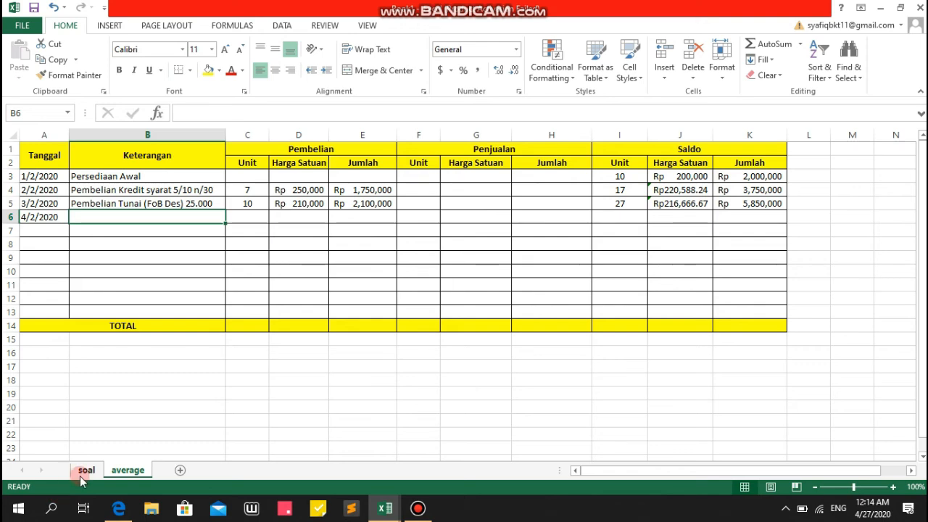
Copy the description "Penjualan Tunai (FoB SP)" from the soal sheet into Keterangan cell B6 of the average sheet, and clear the copy selection.
left_click(84, 469)
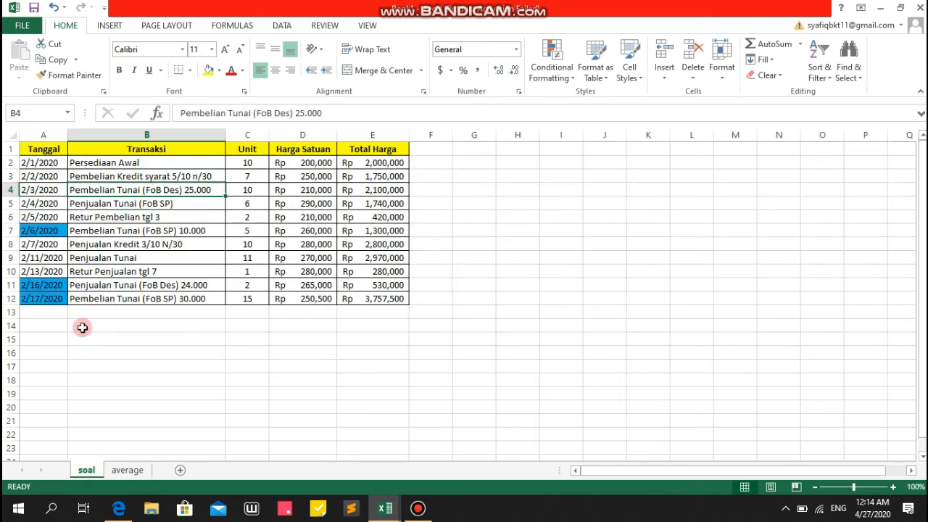
left_click(113, 204)
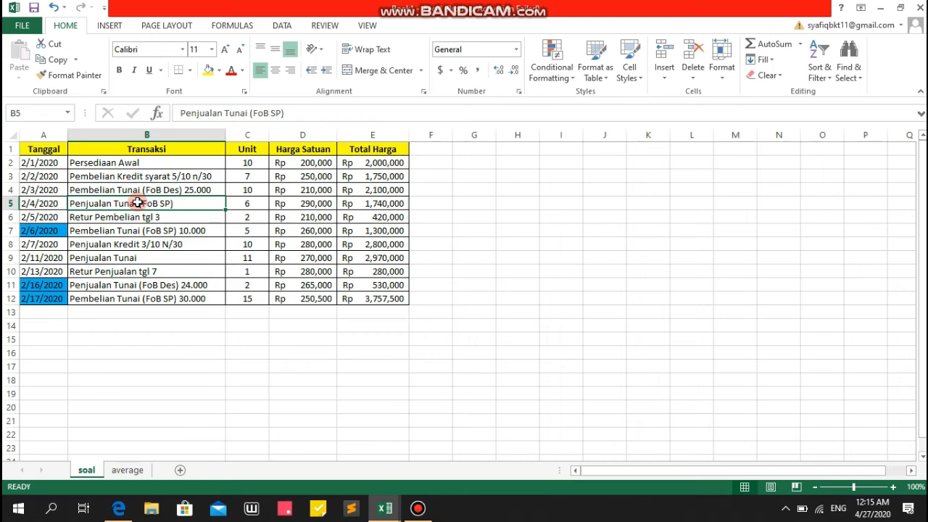
key("ctrl+c")
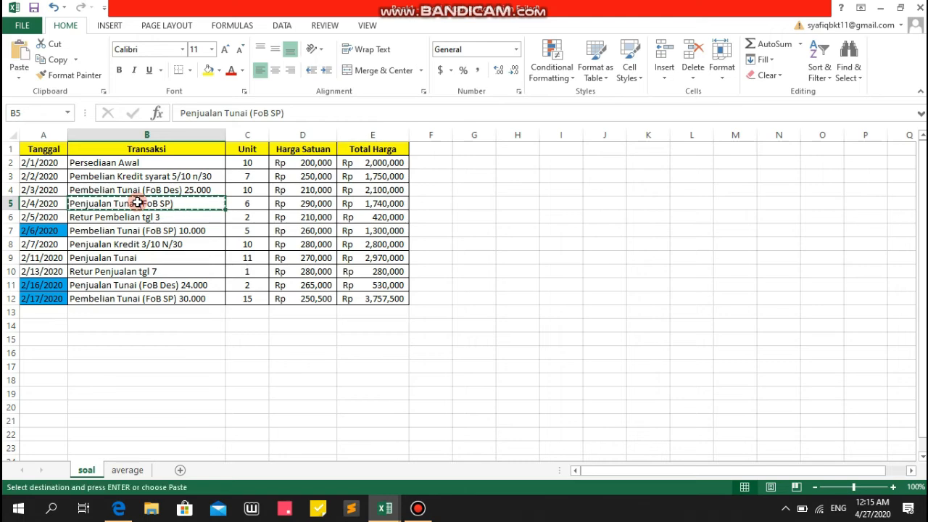
left_click(127, 469)
key("ctrl+v")
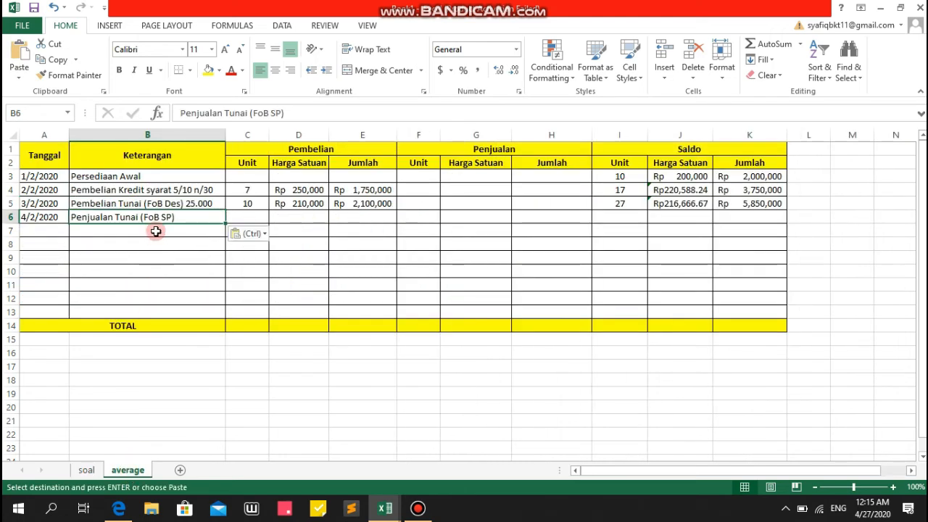
left_click(86, 470)
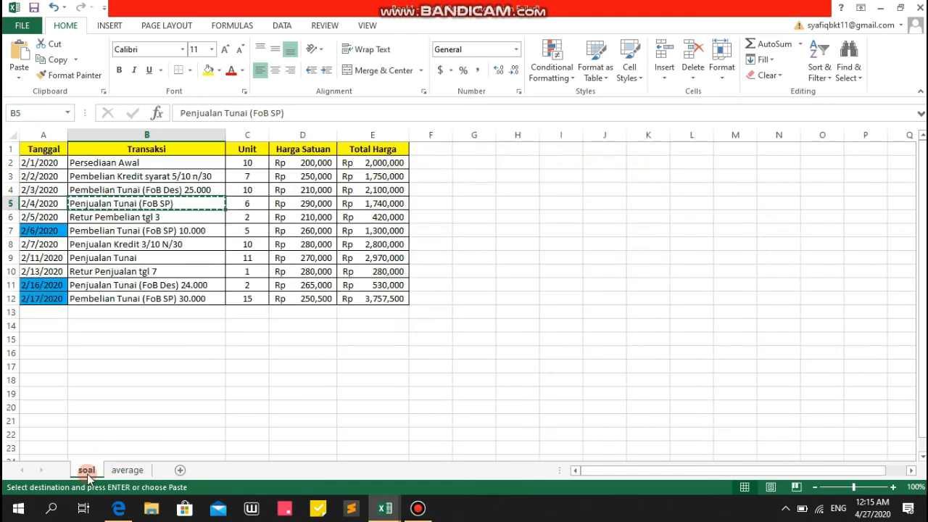
key("Escape")
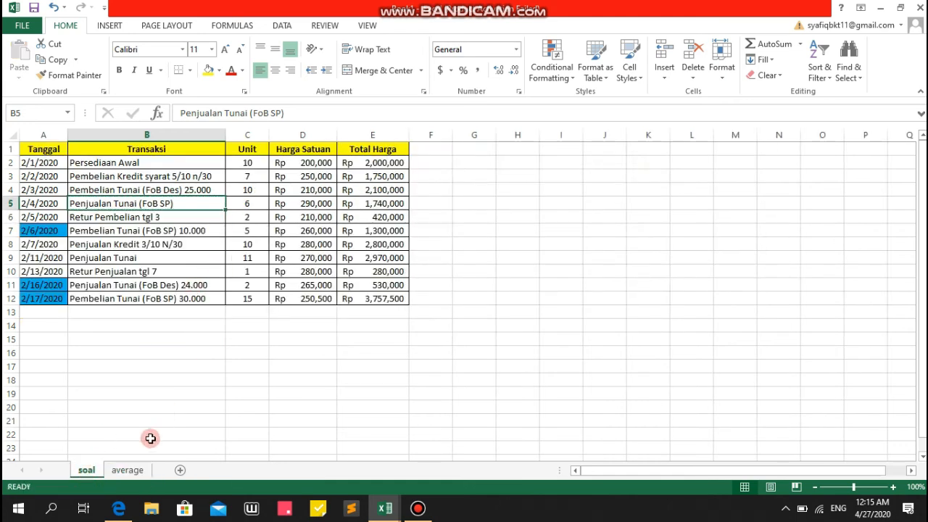
Enter 6 as the Penjualan Unit in F6 of the average sheet for the 4/2/2020 cash sale.
left_click(134, 469)
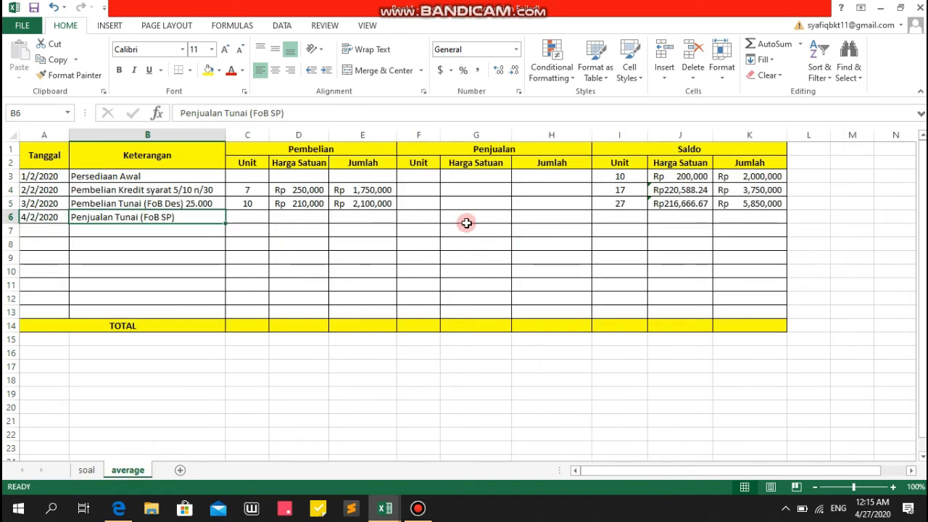
left_click(426, 217)
type("6")
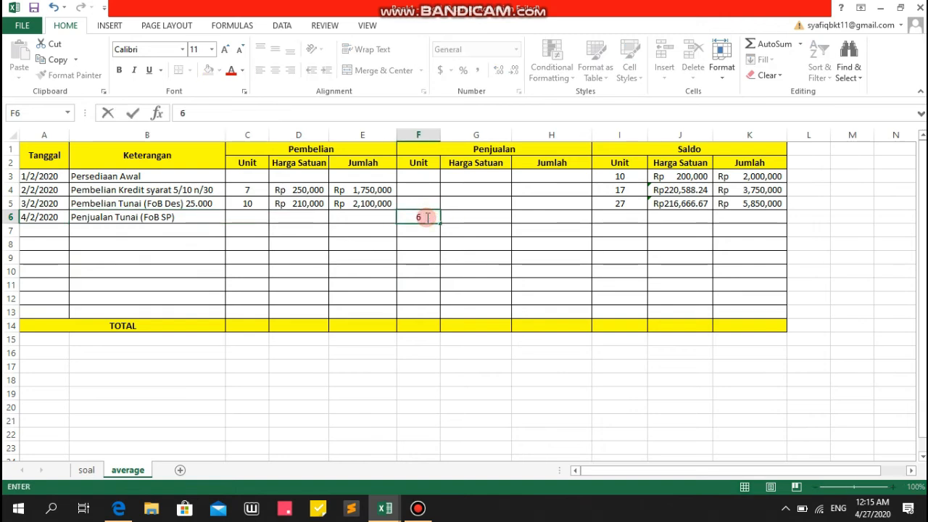
key("Tab")
Link the Penjualan Harga Satuan in G6 to the previous average balance price with =J5.
type("=")
key("Up")
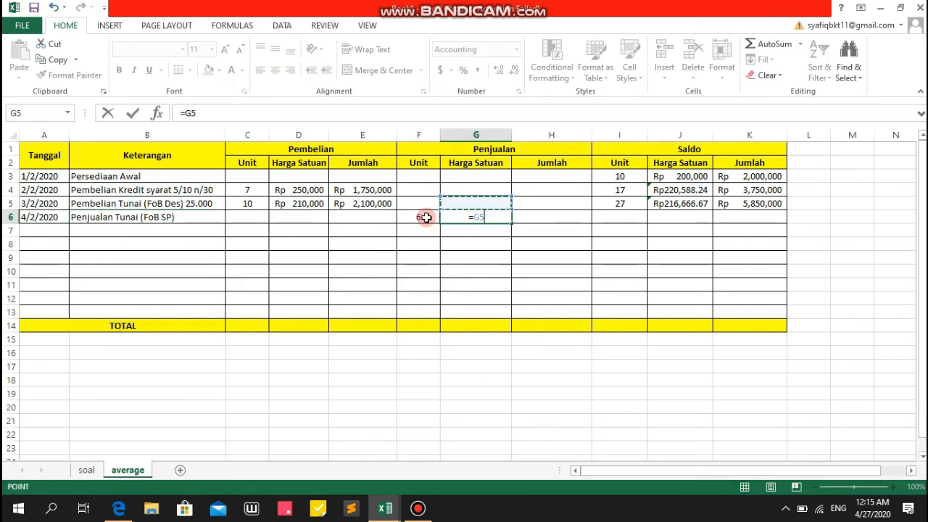
key("Right")
key("Right")
key("Right")
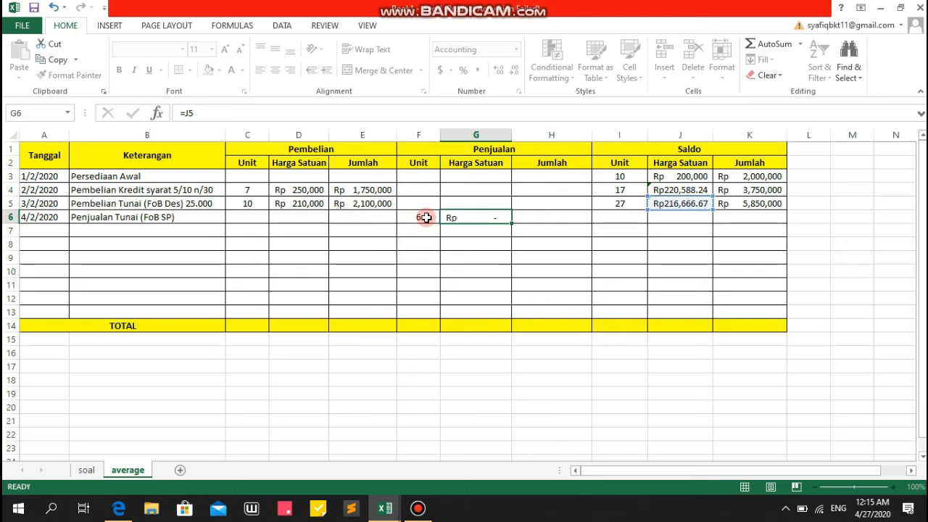
key("Return")
Calculate the Penjualan Jumlah in H6 by multiplying unit price by units sold with =G6*F6.
key("Right")
key("Right")
key("Up")
type("=")
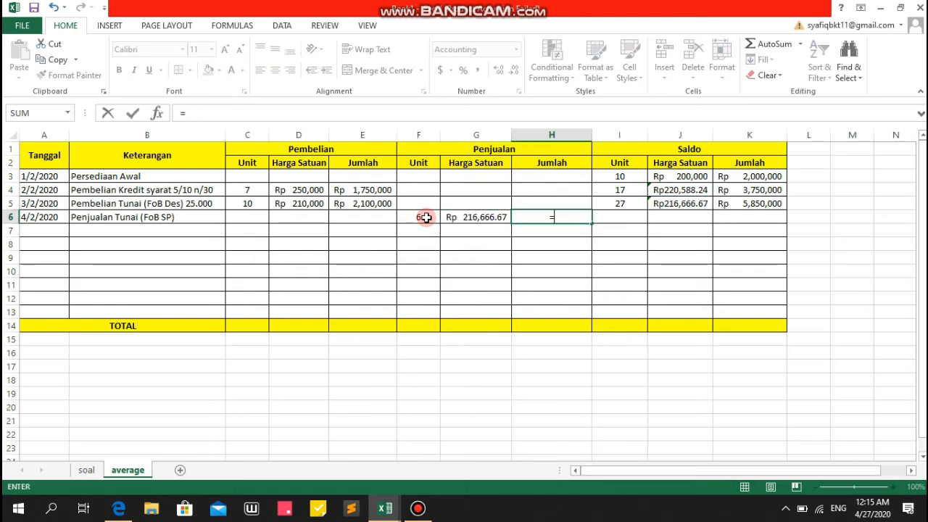
key("Left")
type("*")
key("Left")
key("Left")
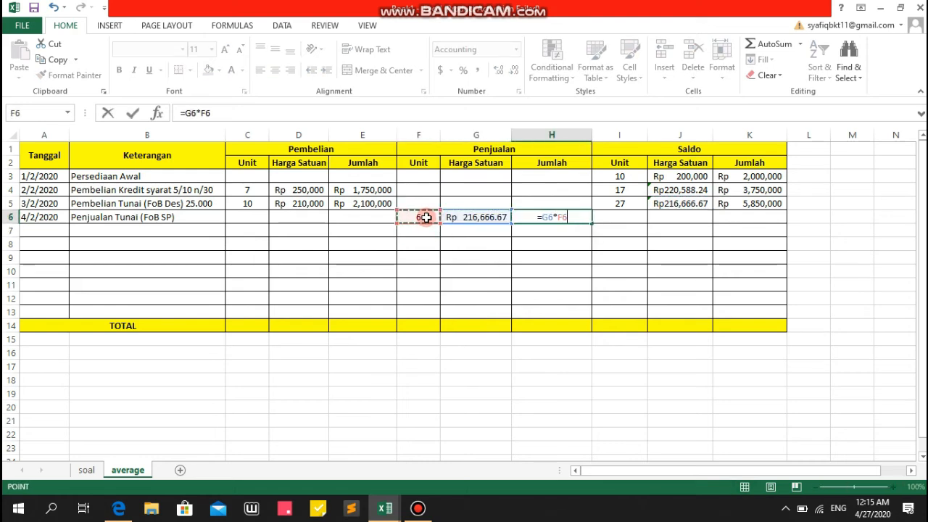
key("Return")
Calculate the Saldo Unit in I6 by subtracting the units sold from the previous balance with =I5-F6.
key("Up")
key("Right")
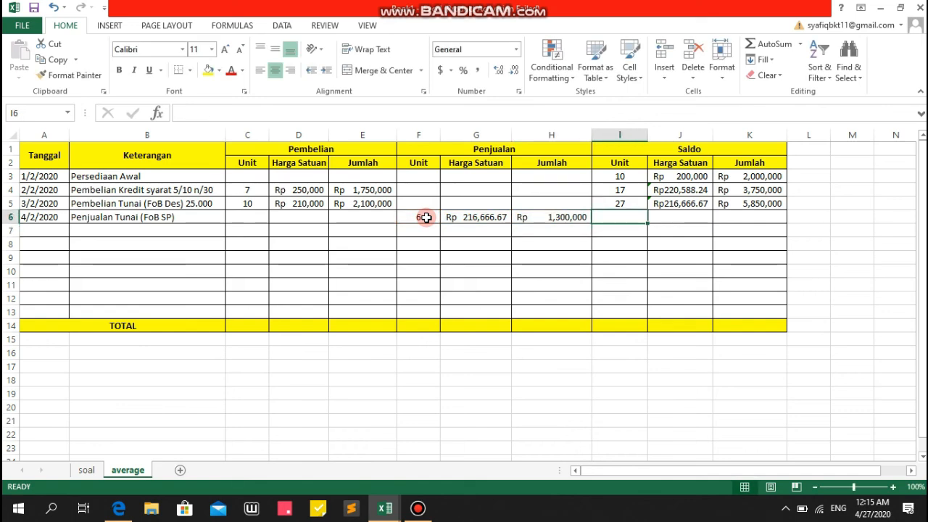
type("=")
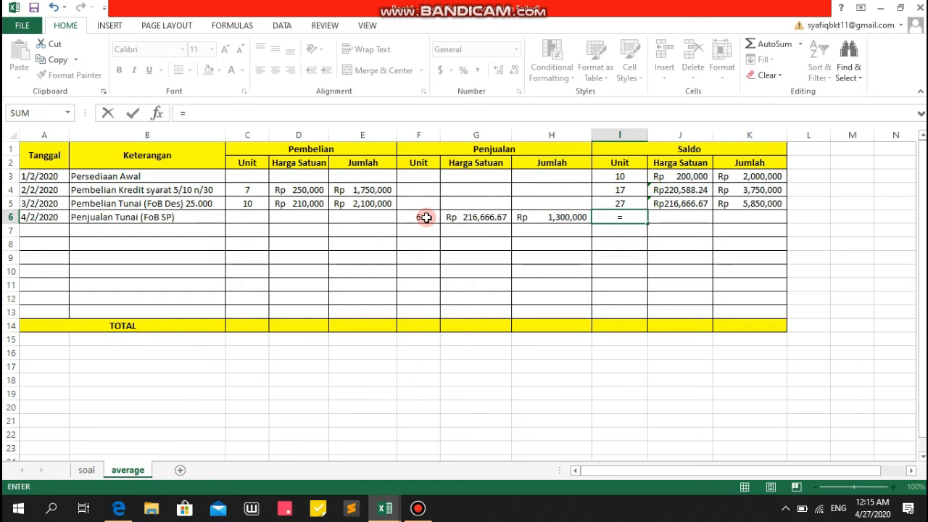
key("Up")
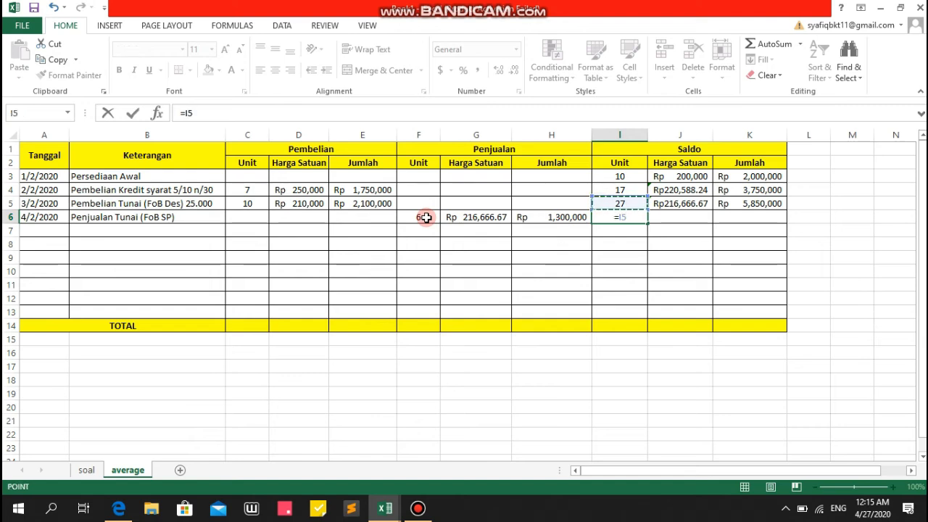
type("-")
left_click(420, 218)
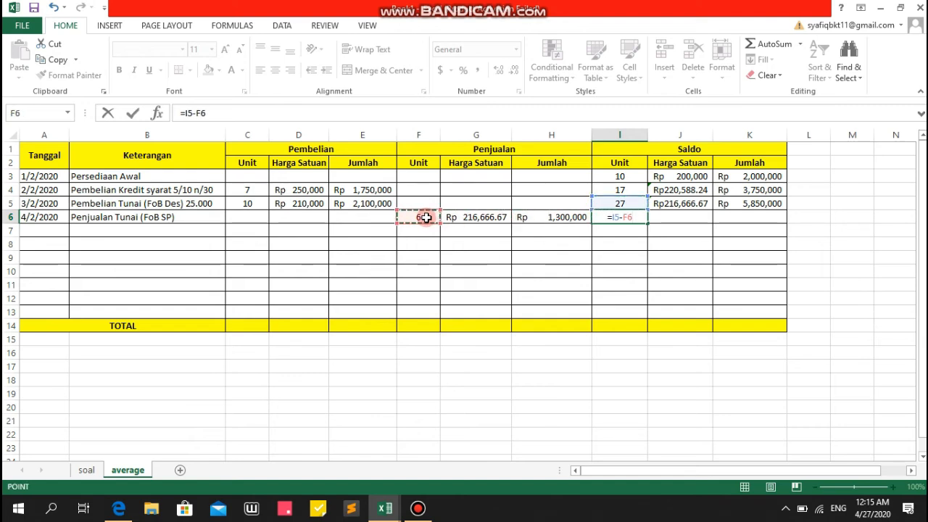
key("Return")
Calculate the Saldo Jumlah in K6 by subtracting the sale amount from the previous balance with =K5-H6.
key("Up")
key("Right")
key("Right")
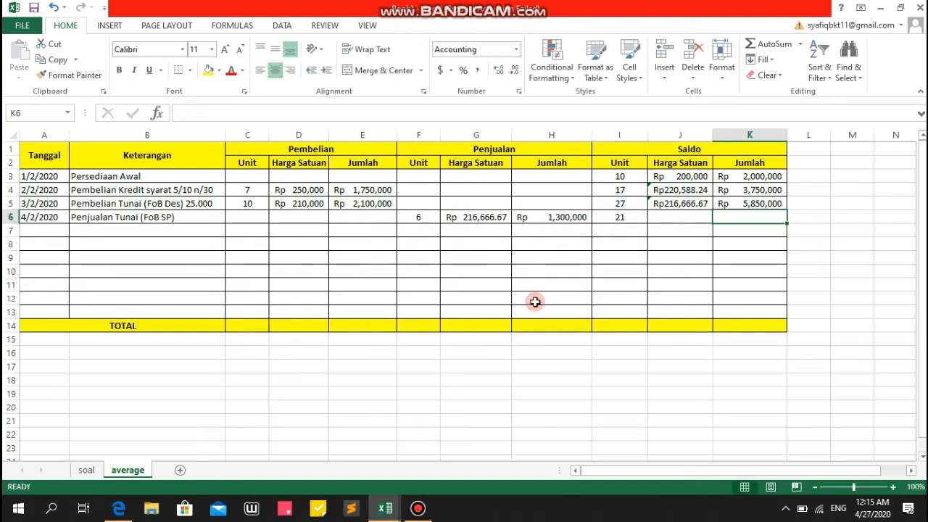
type("=")
key("Up")
type("-")
key("Left")
key("Left")
key("Left")
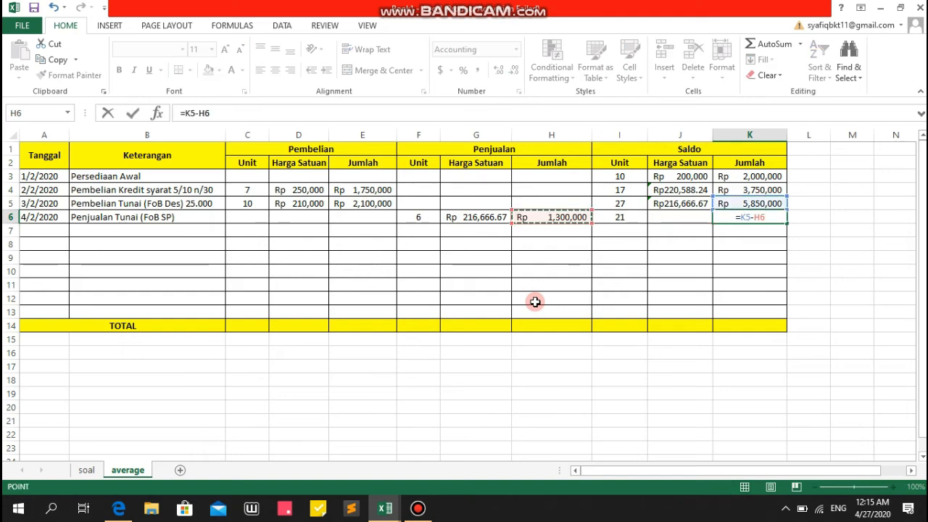
key("Return")
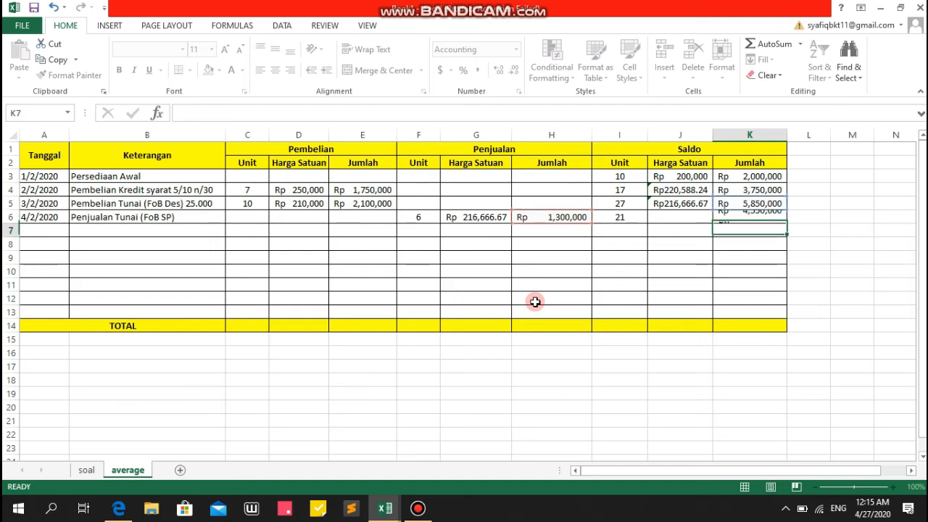
Try to calculate the Saldo Harga Satuan in J6 with the formula =K6=I6.
key("Up")
key("Left")
type("=")
key("Right")
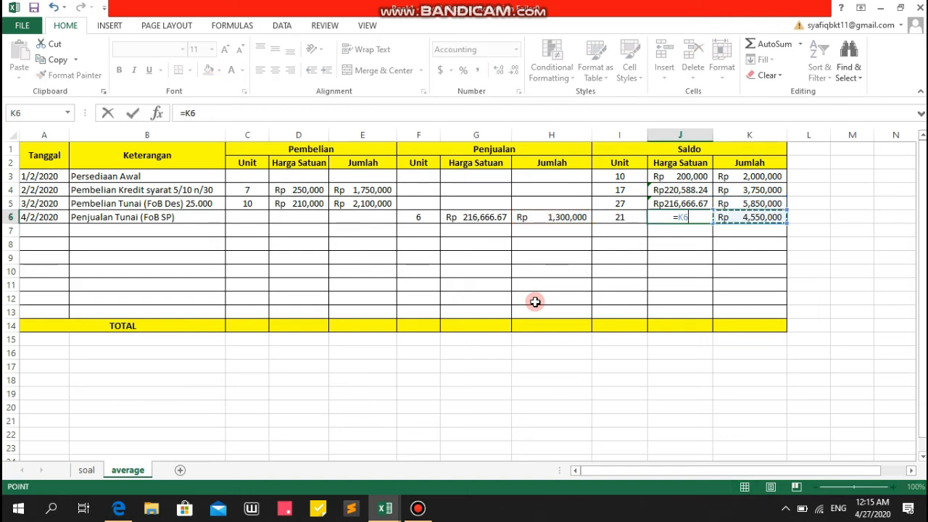
type("=")
key("Left")
key("Return")
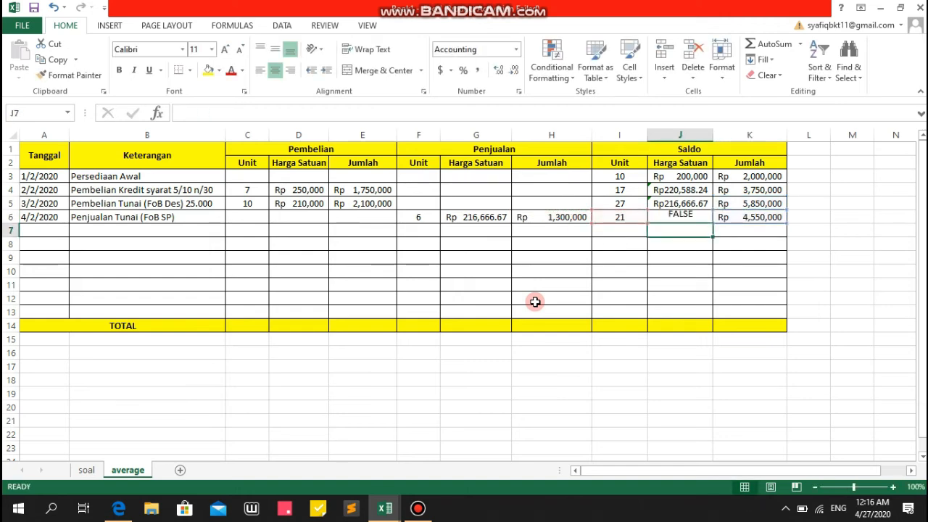
Calculate the average Harga Satuan of the balance in J6 with the formula =K6/I6.
key("Up")
key("F2")
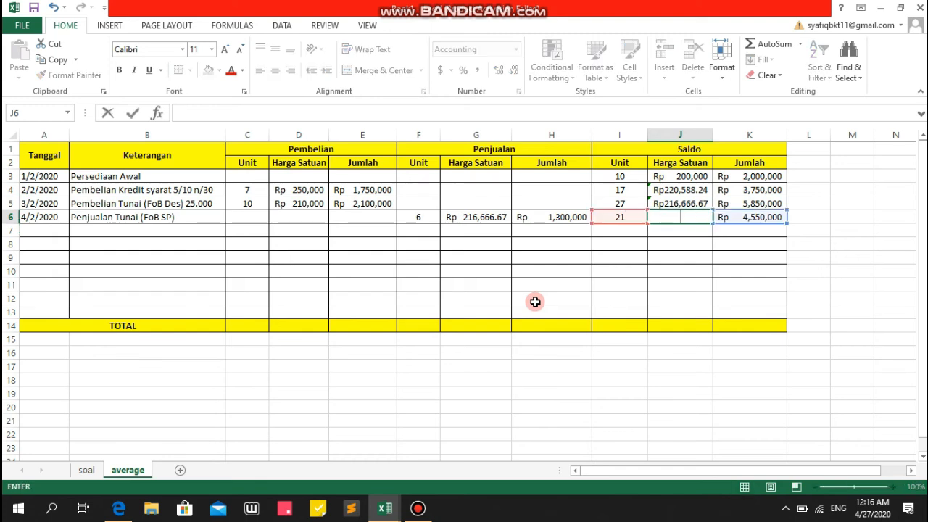
type("=")
key("Right")
type("/")
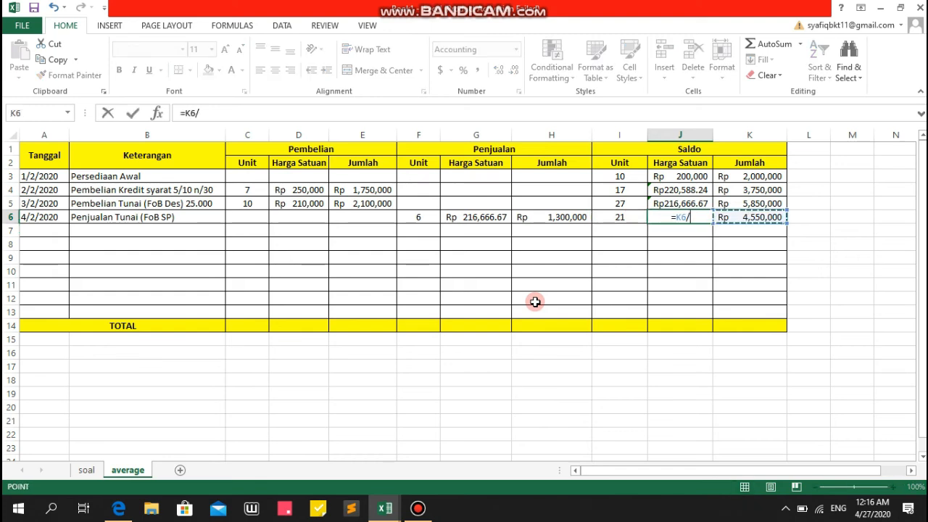
key("Left")
key("Return")
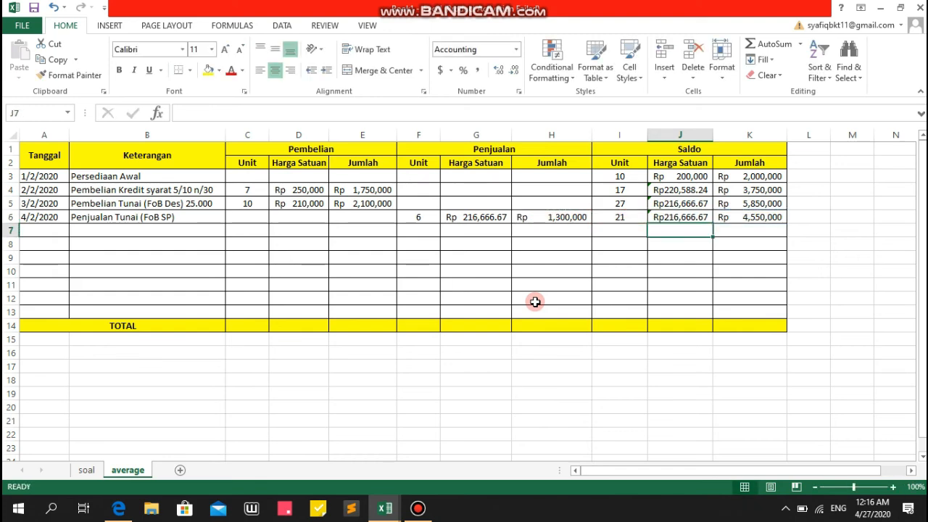
Enter the date 5-2-2020 in the Tanggal column of row 7.
key("Left")
key("Left")
key("Left")
key("Left")
key("Left")
key("Left")
key("Left")
key("Left")
key("Left")
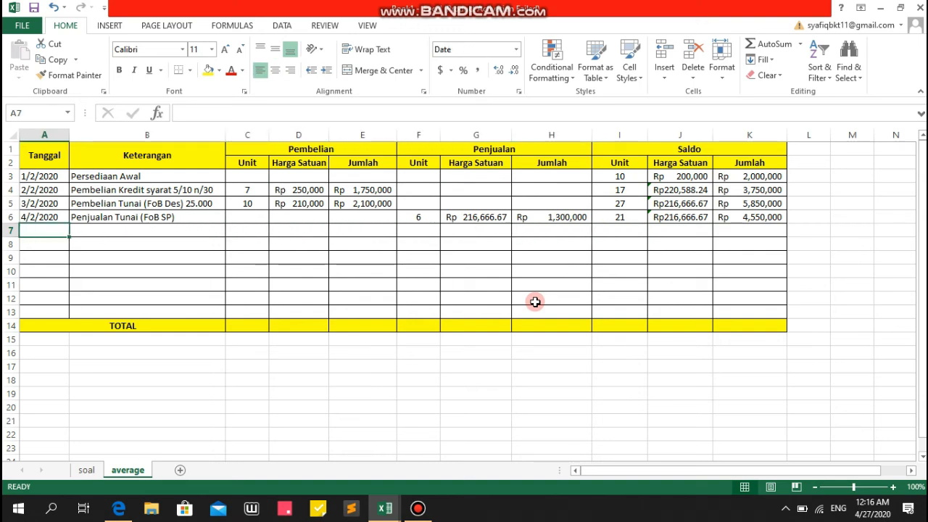
type("5-2-2020")
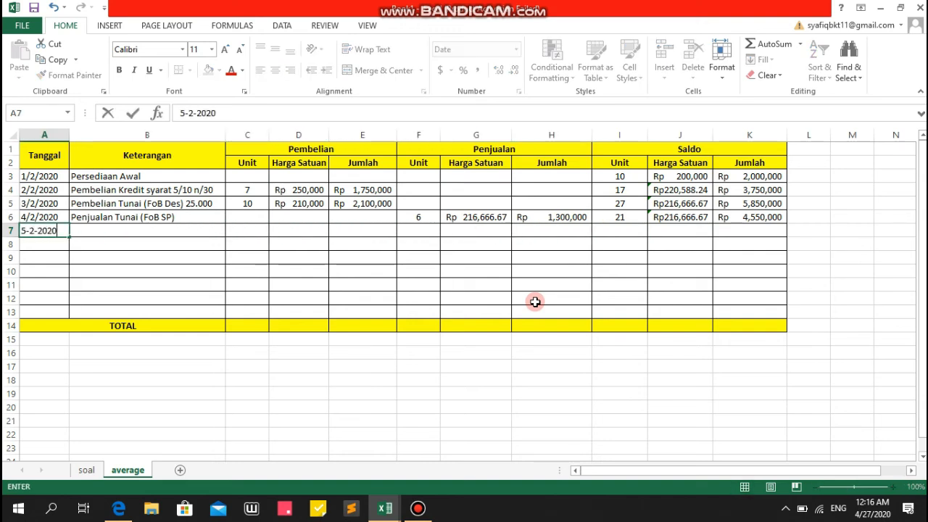
key("Tab")
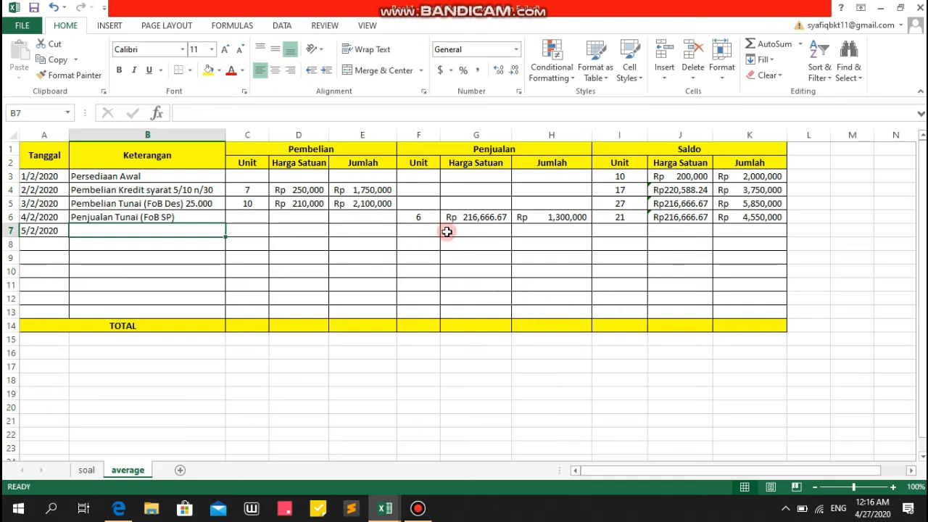
Copy the description "Retur Pembelian tgl 3" from the soal sheet into Keterangan cell B7 of the average sheet, and clear the copy selection.
left_click(86, 470)
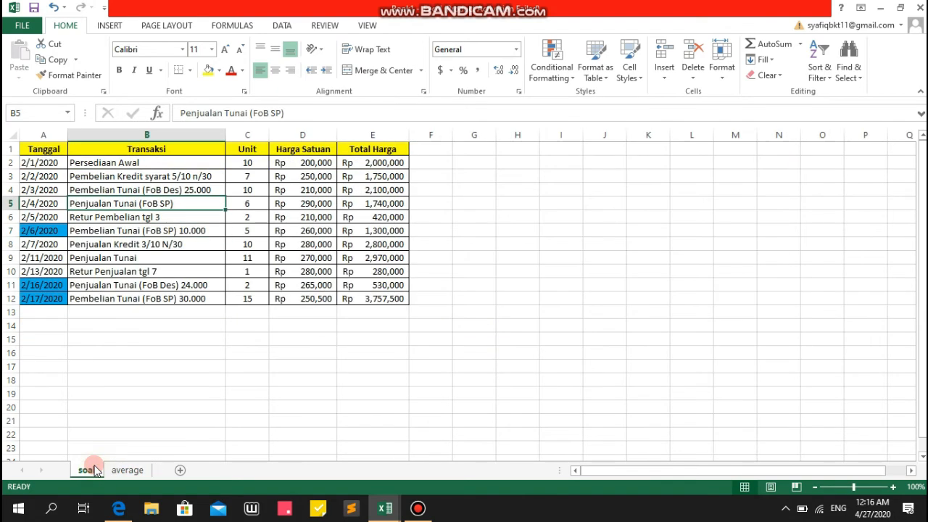
left_click(122, 217)
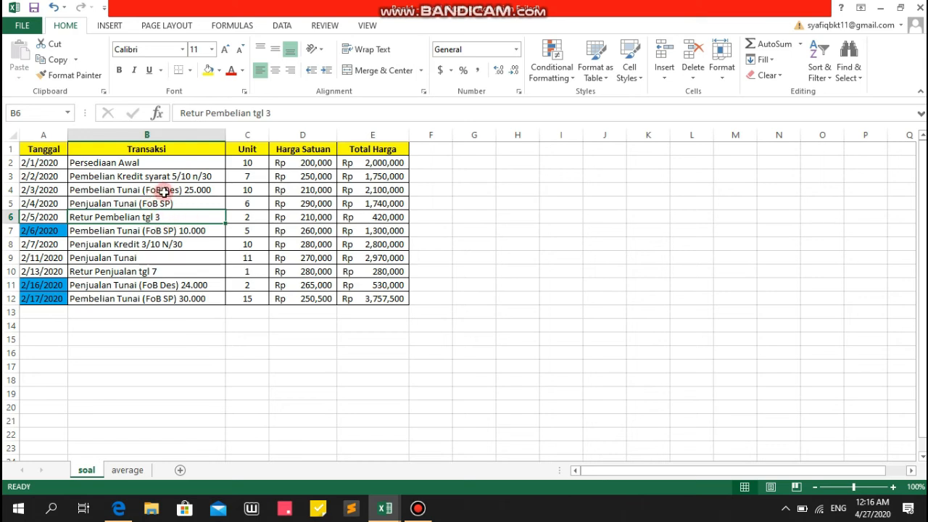
left_click(237, 220)
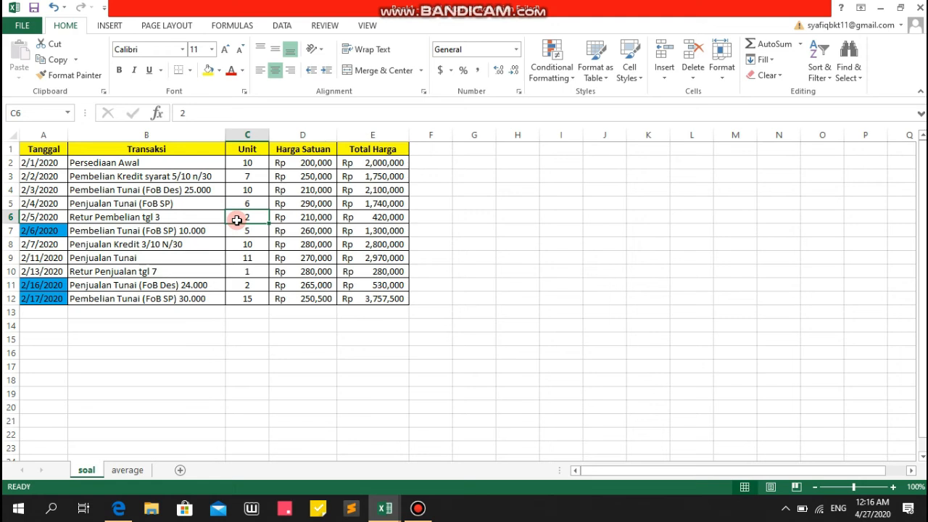
left_click(128, 470)
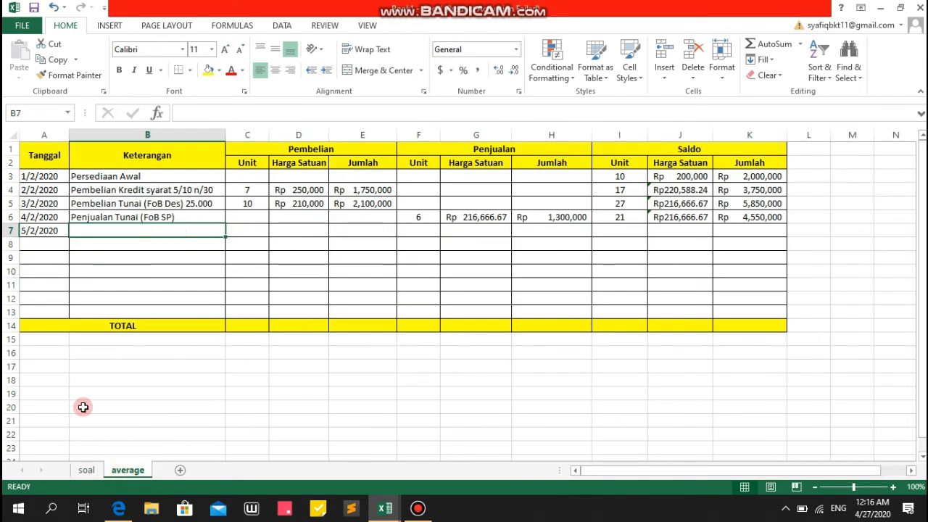
left_click(87, 470)
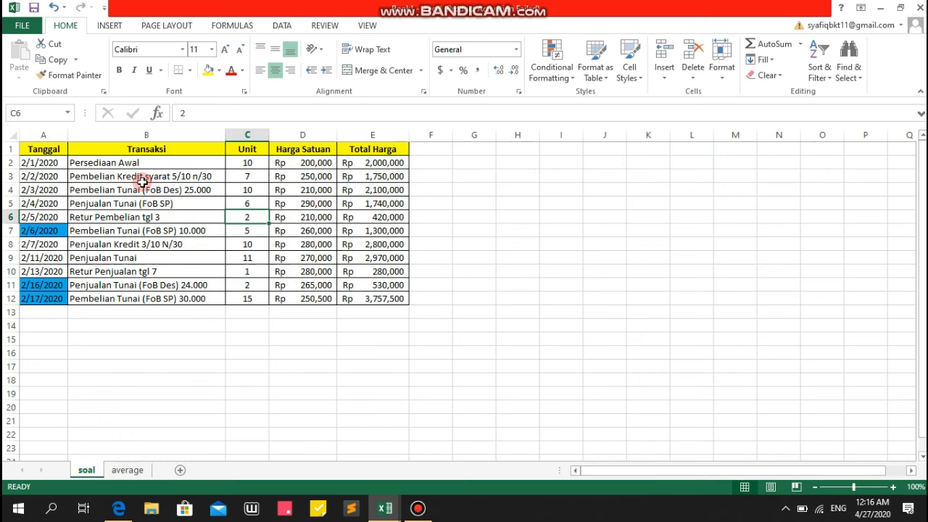
left_click(118, 218)
key("ctrl+c")
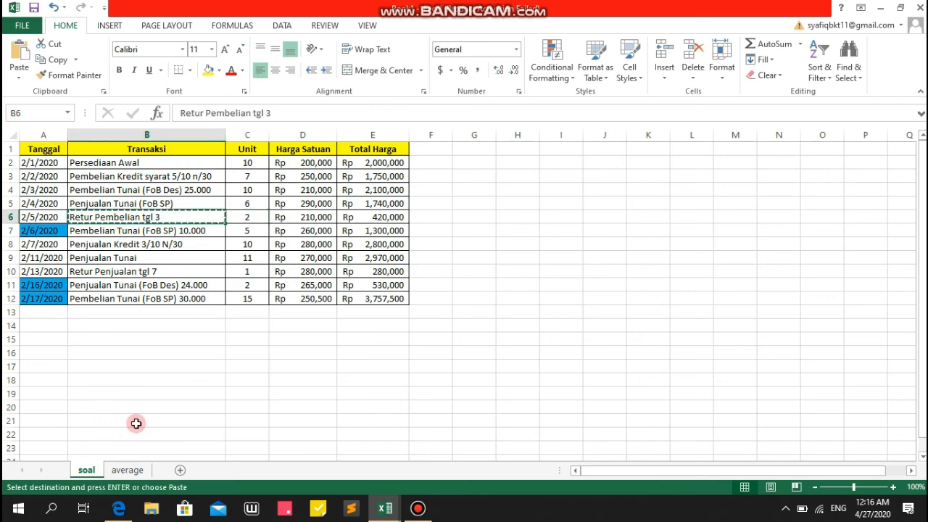
left_click(128, 470)
key("ctrl+v")
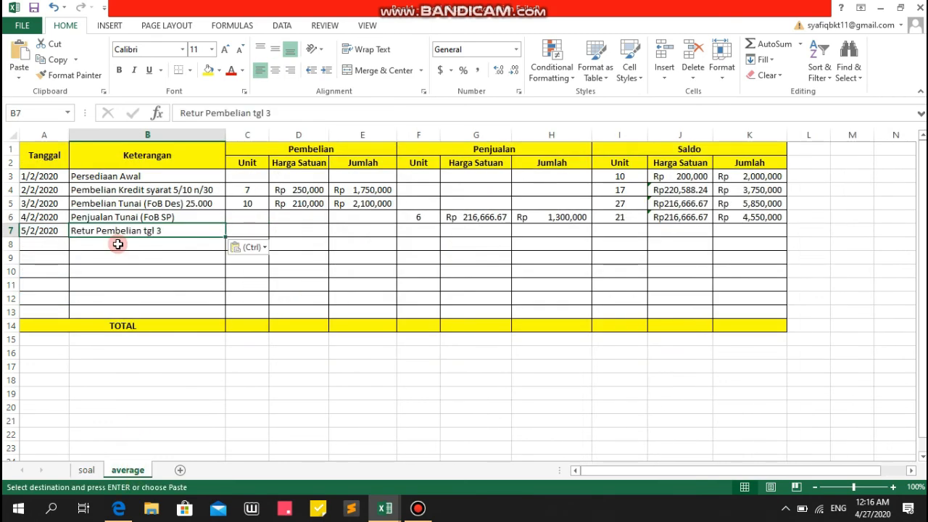
key("Right")
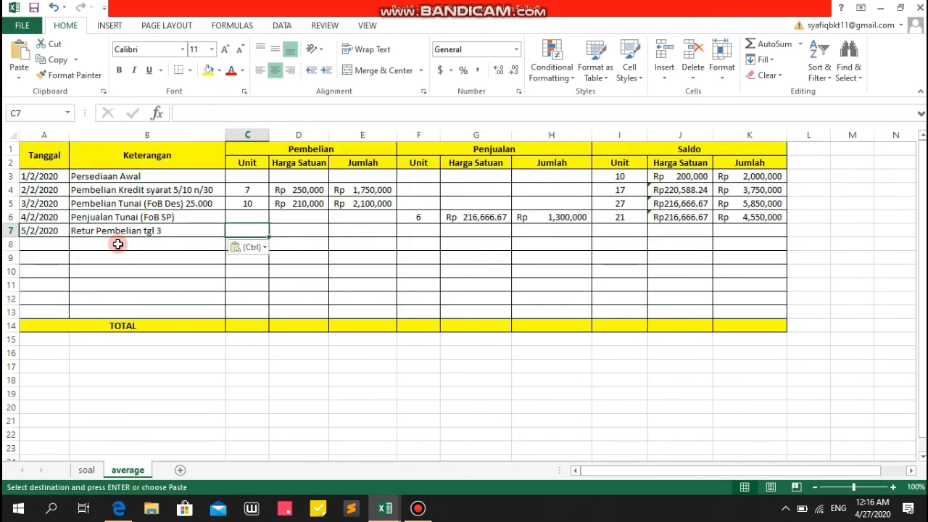
left_click(84, 470)
key("Escape")
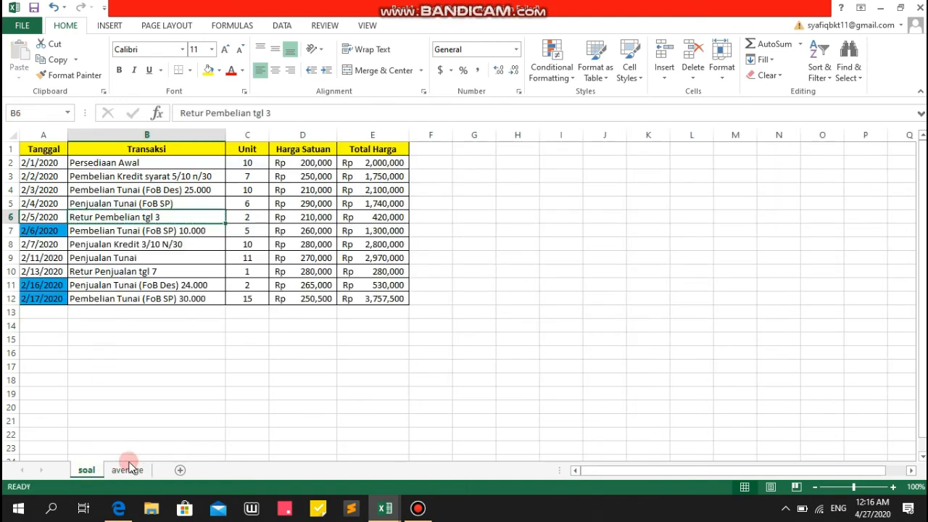
Enter -2 as the Pembelian Unit in C7 of the average sheet for the purchase return.
left_click(128, 470)
type("2")
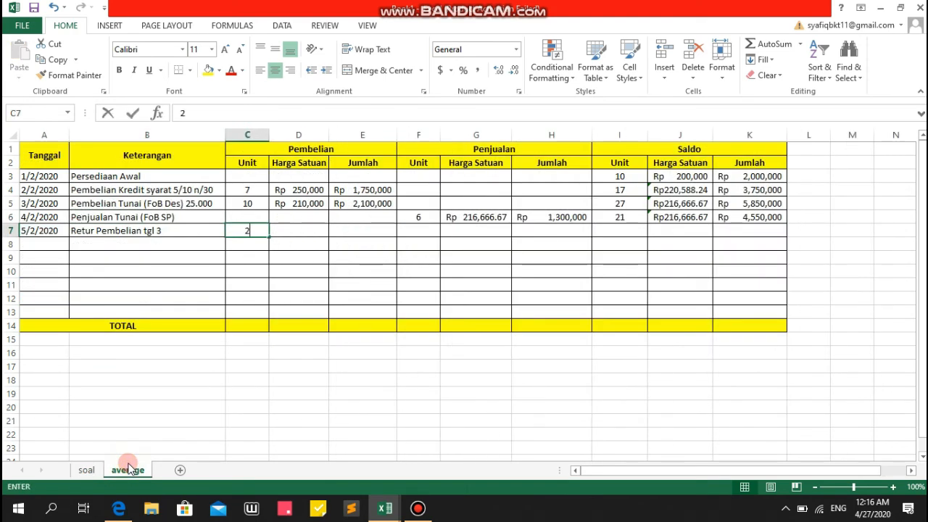
type("-2")
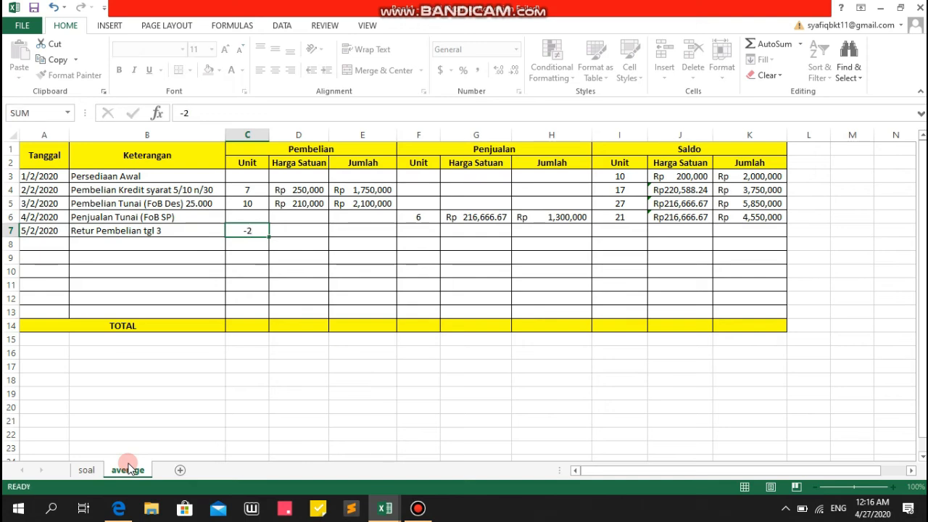
key("Tab")
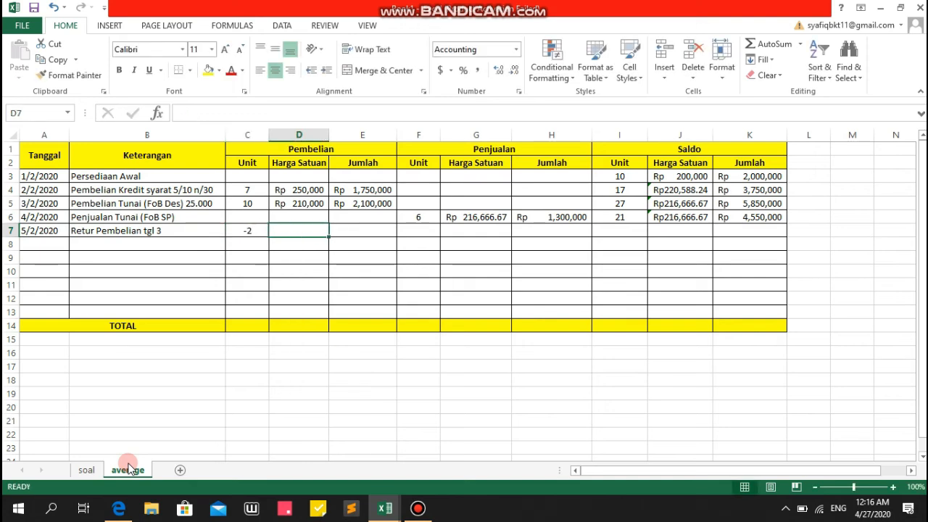
Link the purchase return's Harga Satuan in D7 to the 3/2/2020 purchase price with =D5.
type("=")
key("Up")
key("Up")
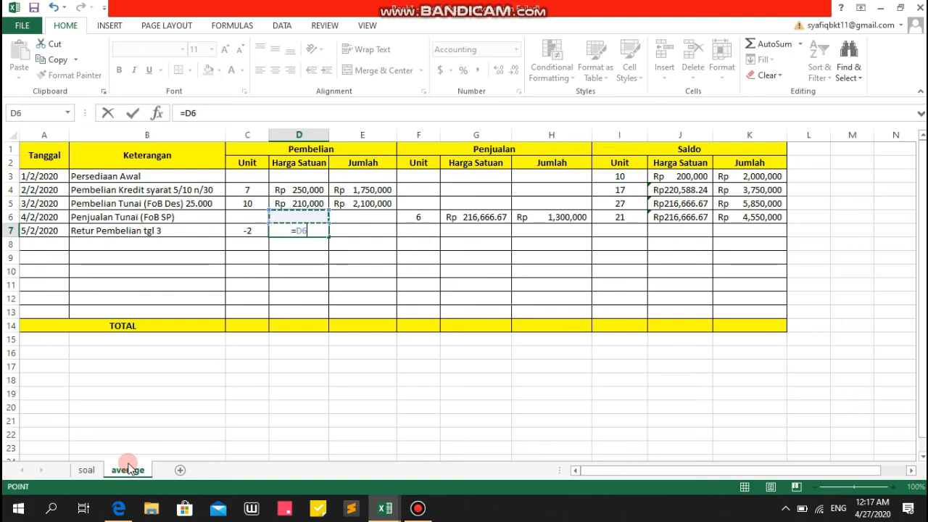
key("shift+Tab")
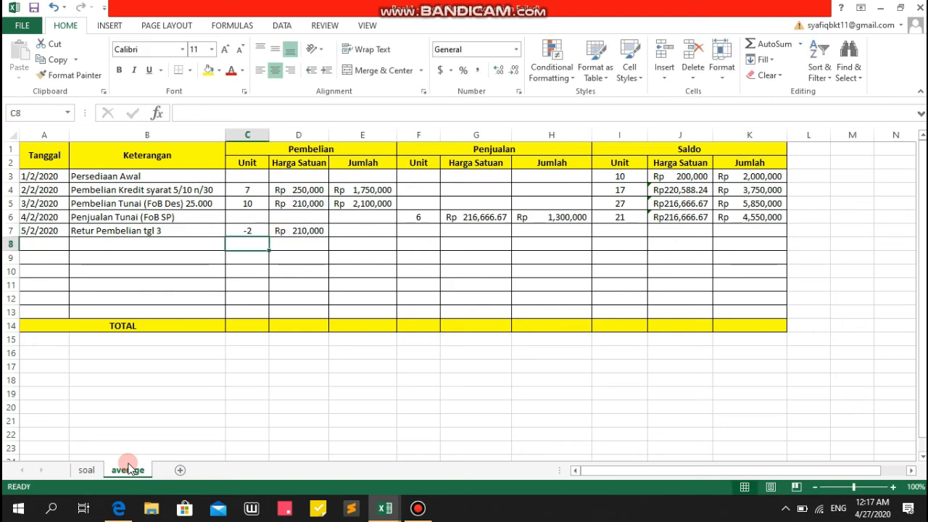
Calculate the purchase return's Jumlah in E7 by multiplying its unit price by its units with =D7*C7.
key("Tab")
key("Tab")
type("=")
key("Left")
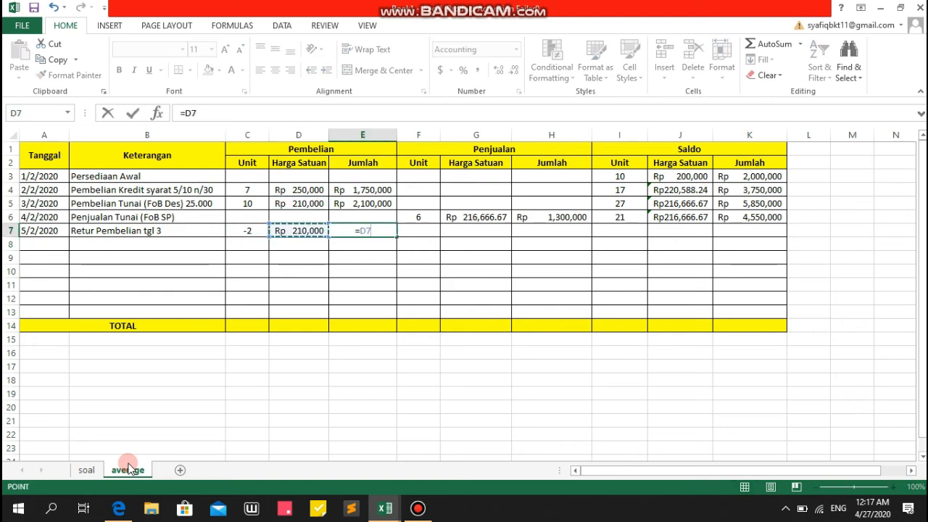
type("*")
key("Left")
key("Left")
key("Return")
Calculate the Saldo Unit in I7 by adding the return's units to the previous balance with =I6+C7.
key("Up")
key("Right")
key("Right")
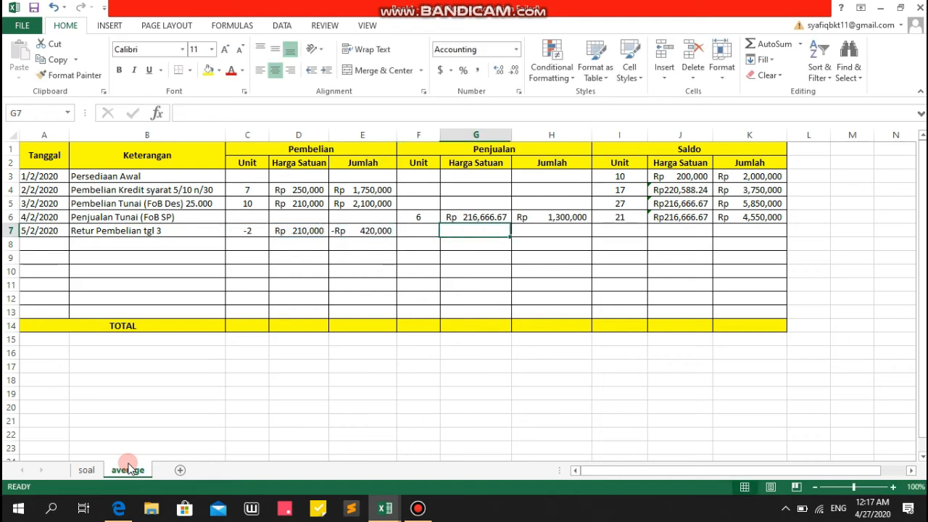
key("Right")
key("Right")
type("=")
key("Up")
type("+")
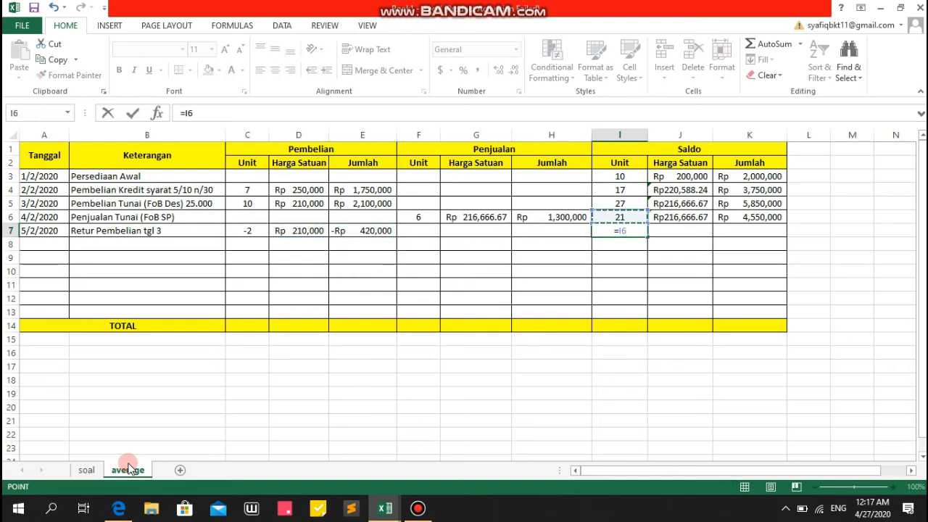
key("Left")
key("Left")
key("Left")
key("Left")
key("Left")
key("Left")
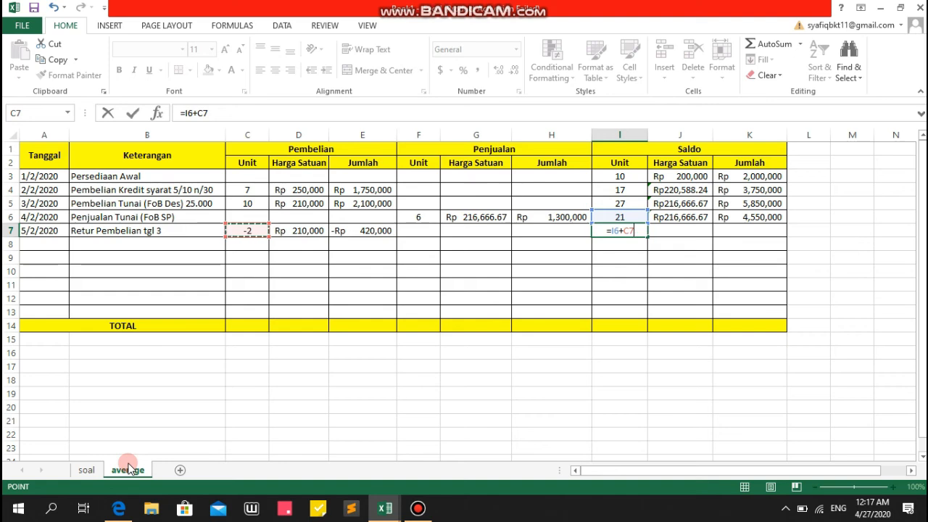
key("Return")
Calculate the Saldo Jumlah in K7 by adding the return's amount to the previous balance with =K6+E7.
key("Up")
key("Right")
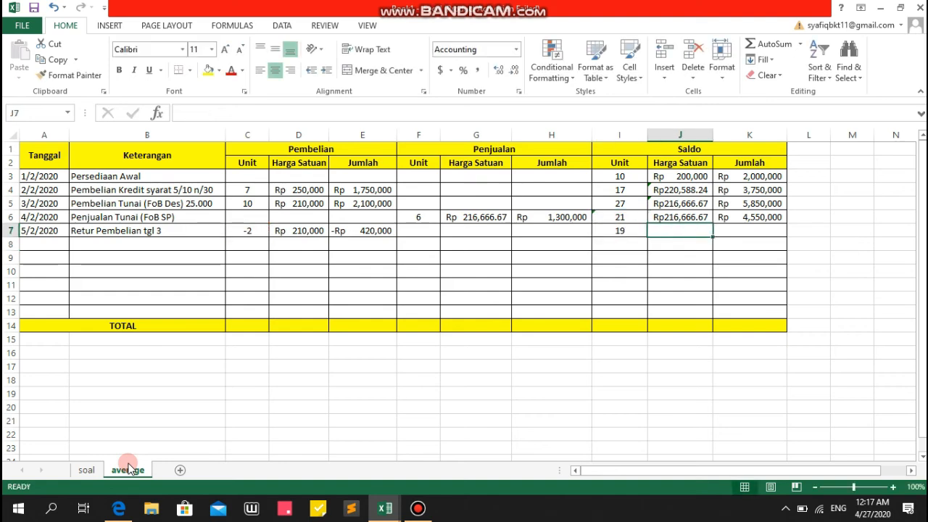
key("Right")
type("=")
key("Up")
type("=")
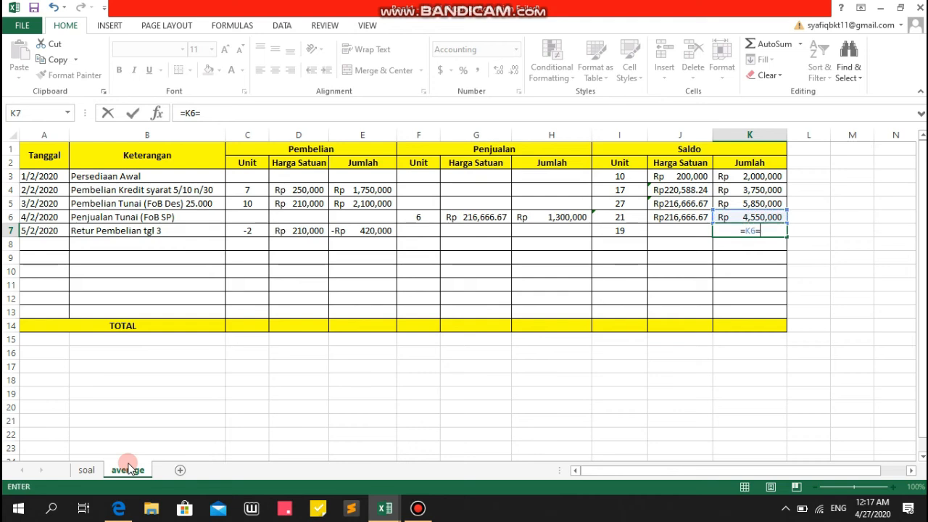
type("+")
key("Left")
key("Left")
key("Left")
key("Left")
key("Left")
key("Left")
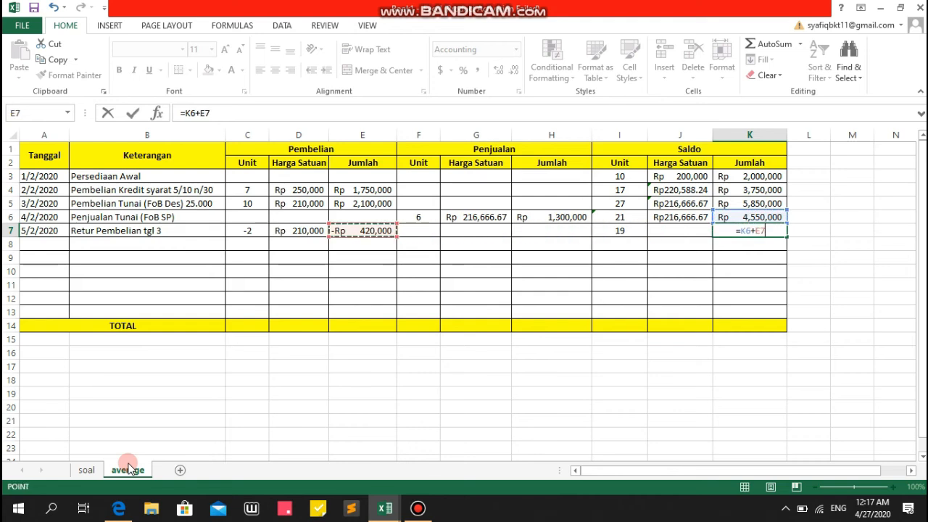
key("Return")
Calculate the average Saldo Harga Satuan in J7 by dividing the balance amount by its units with =K7/I7.
key("Up")
key("Left")
type("=")
key("Right")
type("/")
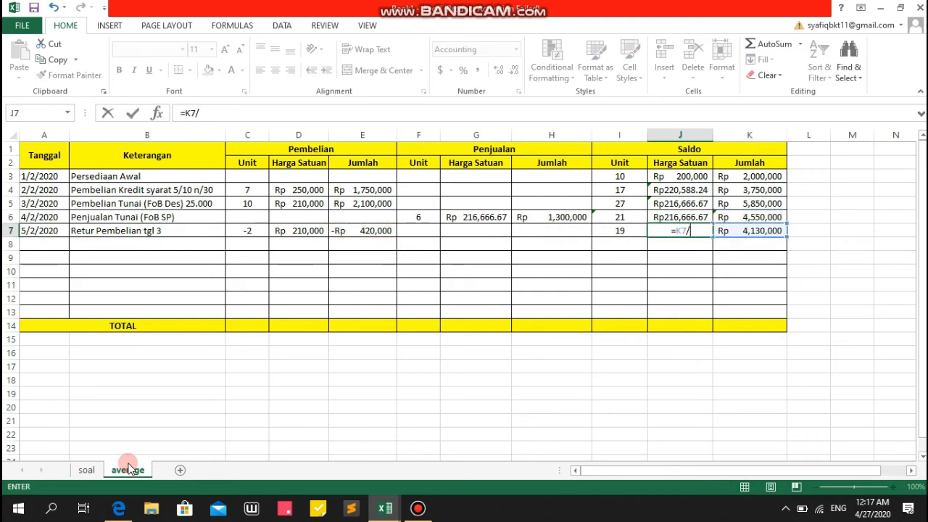
key("Left")
key("Return")
Enter the date 6-2-2020 in the Tanggal column of row 8.
key("Left")
key("Left")
key("Left")
key("Left")
key("Left")
key("Left")
key("Left")
key("Left")
key("Left")
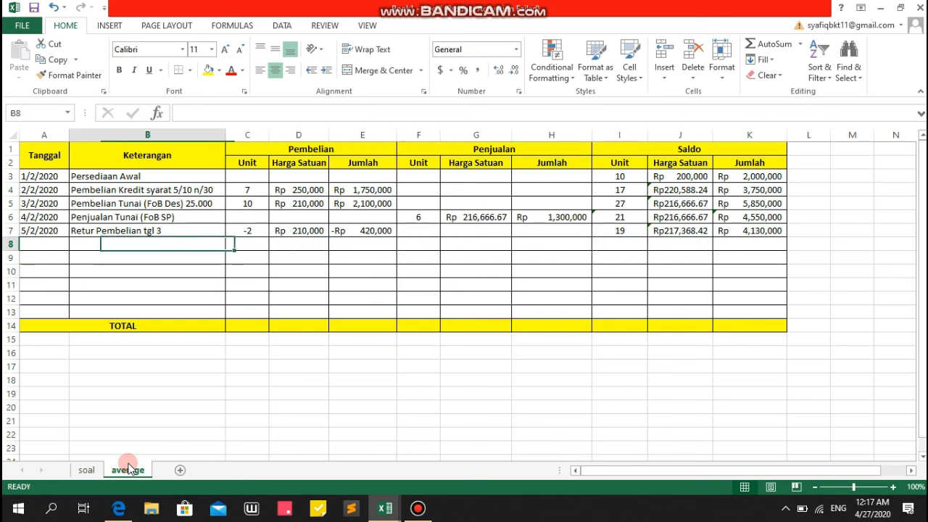
type("6")
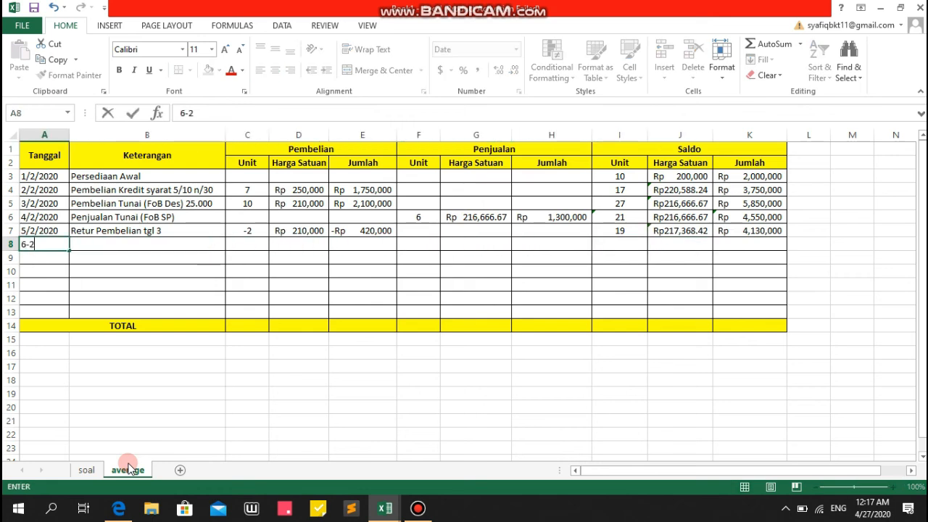
type("-2-")
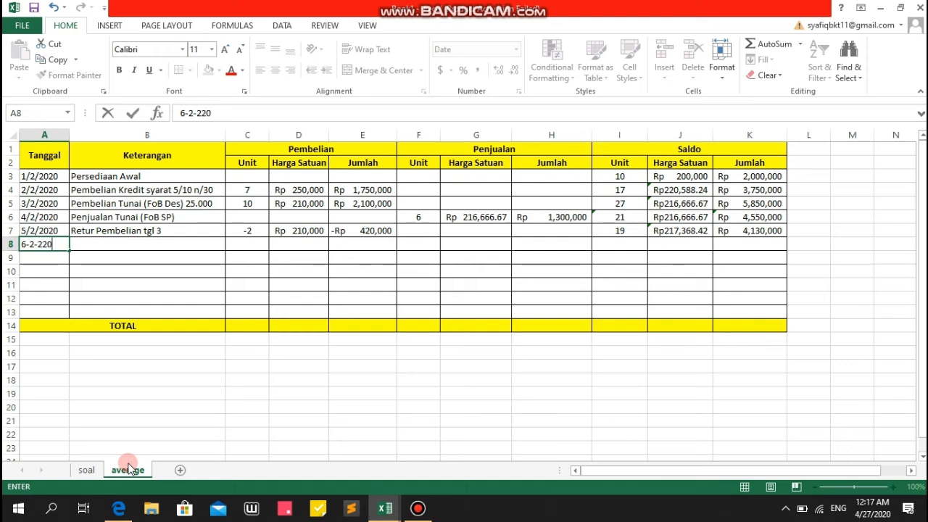
type("2020")
key("Return")
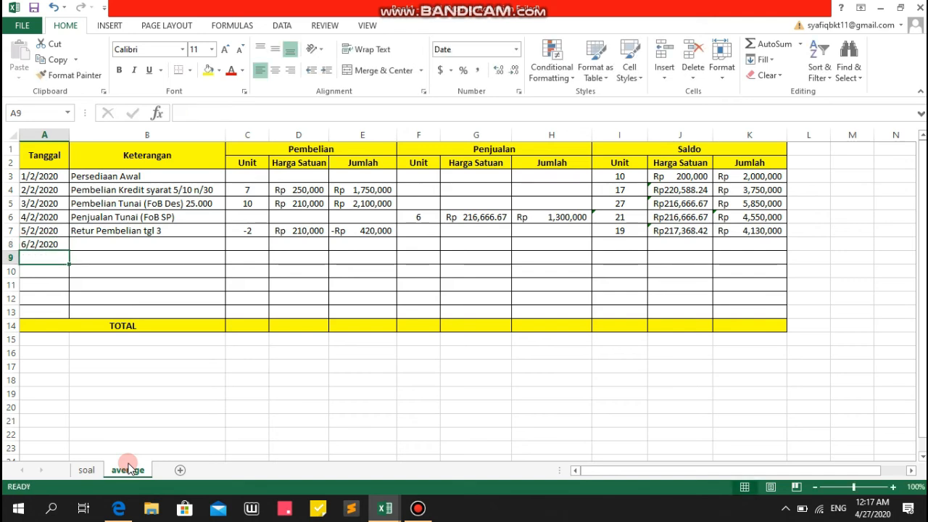
Copy the description "Pembelian Tunai (FoB SP) 10.000" from the soal sheet into Keterangan cell B8 of the average sheet.
left_click(87, 471)
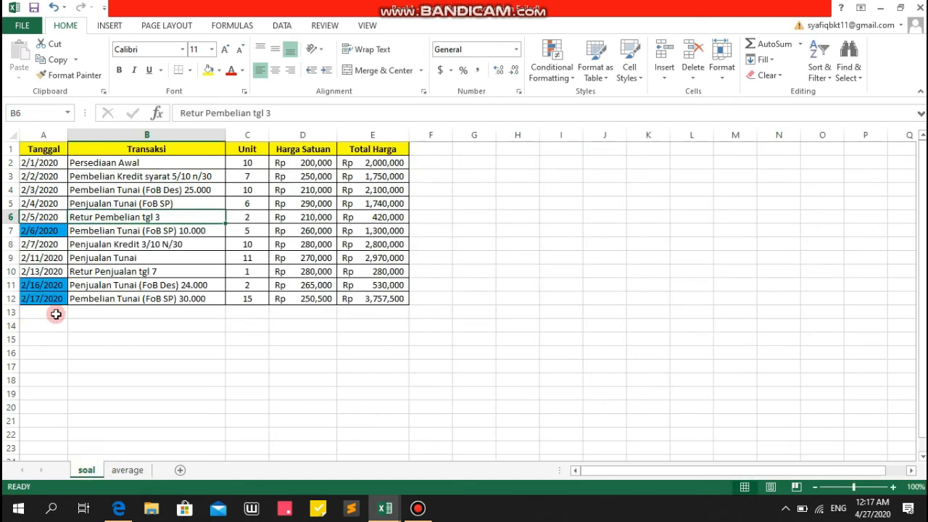
left_click(93, 231)
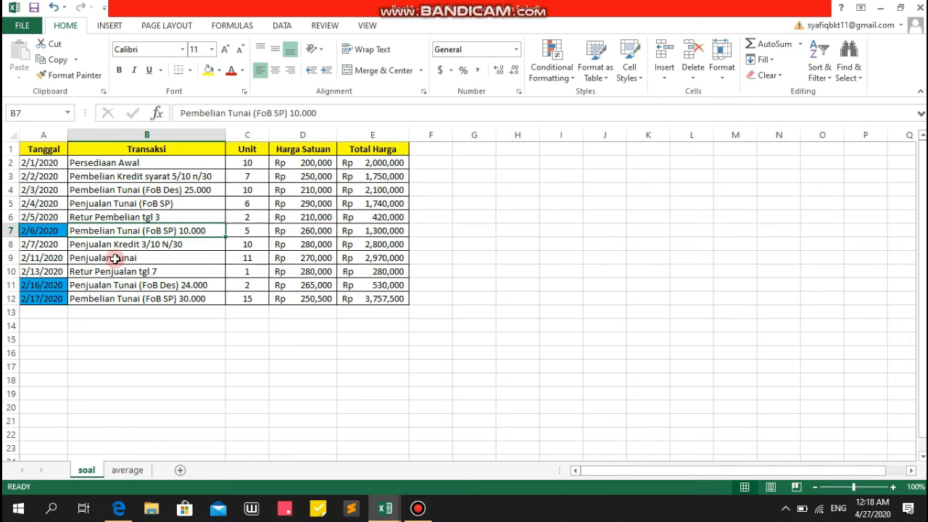
key("ctrl+c")
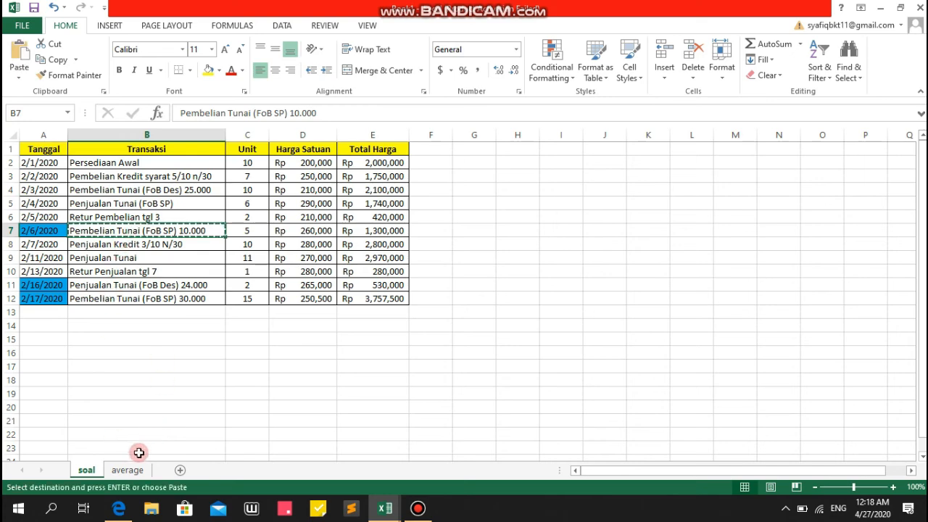
left_click(128, 471)
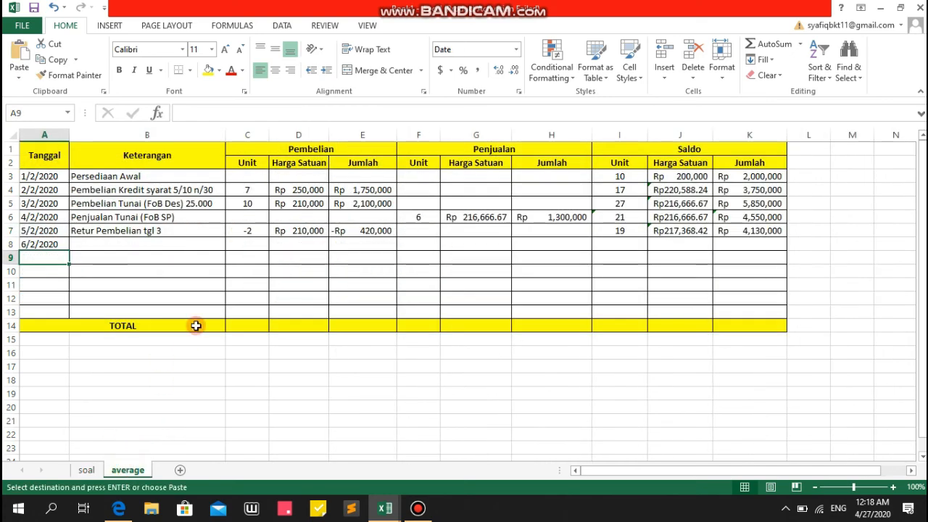
left_click(138, 246)
key("ctrl+v")
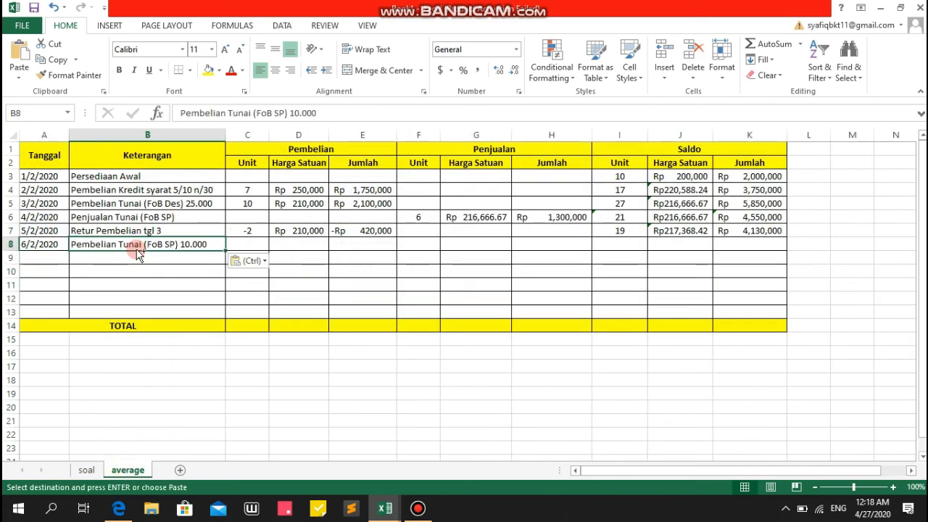
Clear the copy selection on the soal sheet and enter 5 as the Pembelian Unit in C8 of the average sheet.
left_click(259, 241)
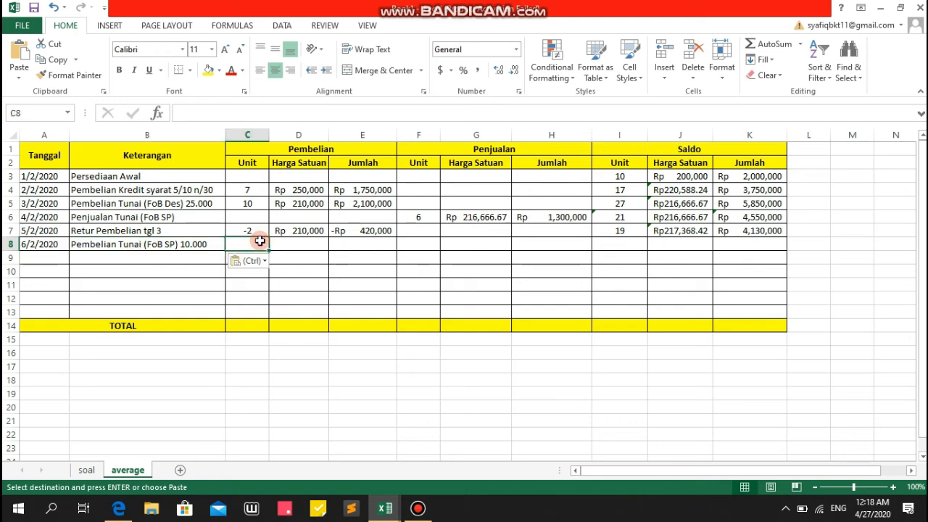
left_click(86, 470)
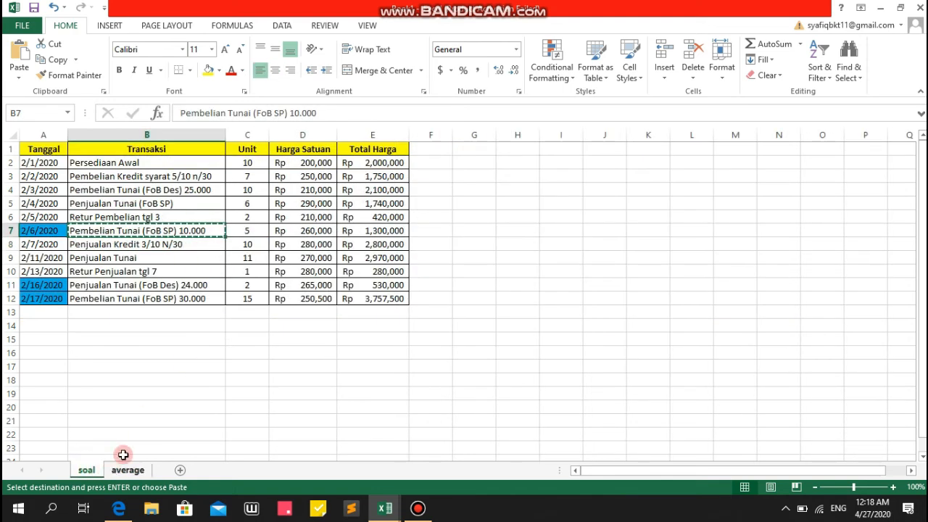
key("Escape")
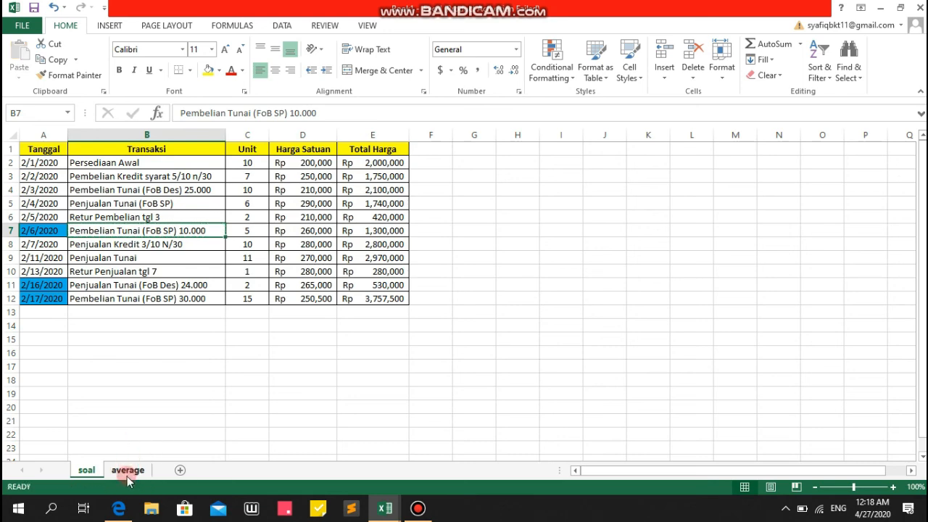
left_click(128, 470)
type("5")
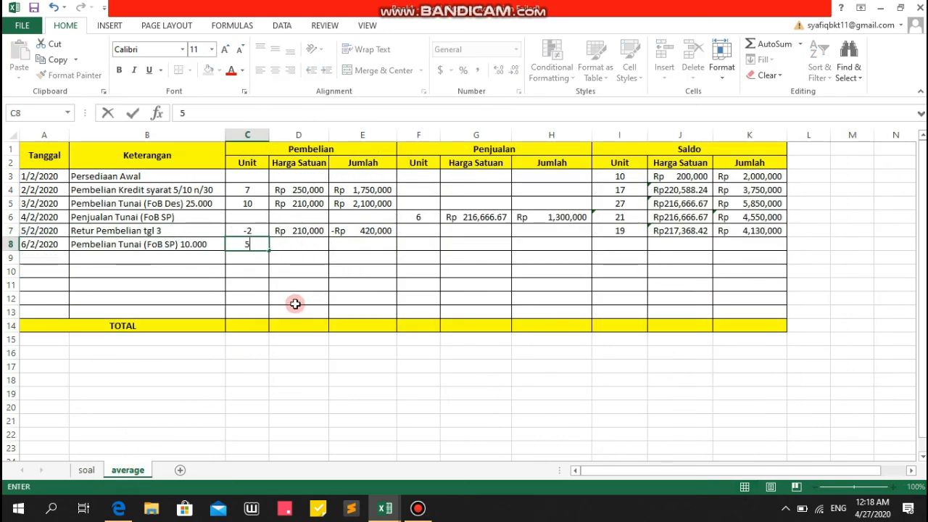
key("Tab")
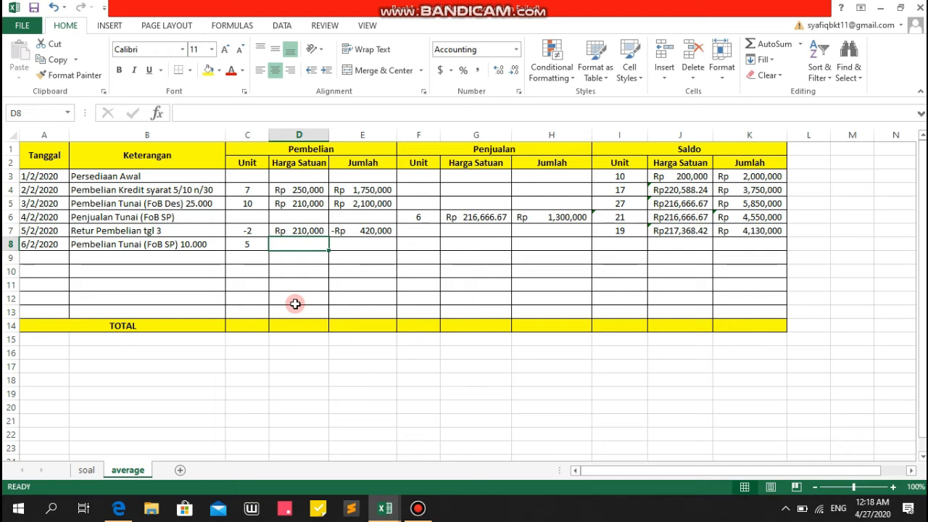
Enter the Pembelian Harga Satuan in D8 with the freight spread over the purchased units, using =260000+(10000/C8).
type("=260000")
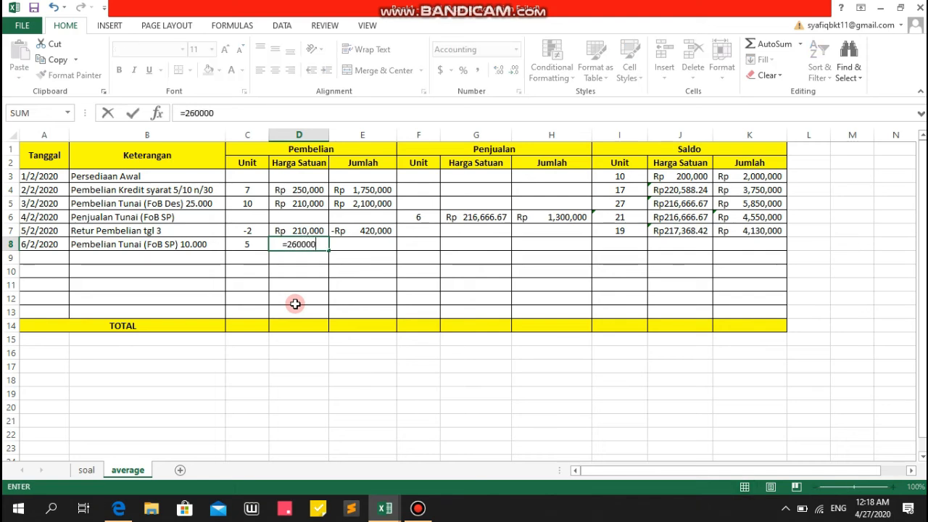
type("+(")
key("Left")
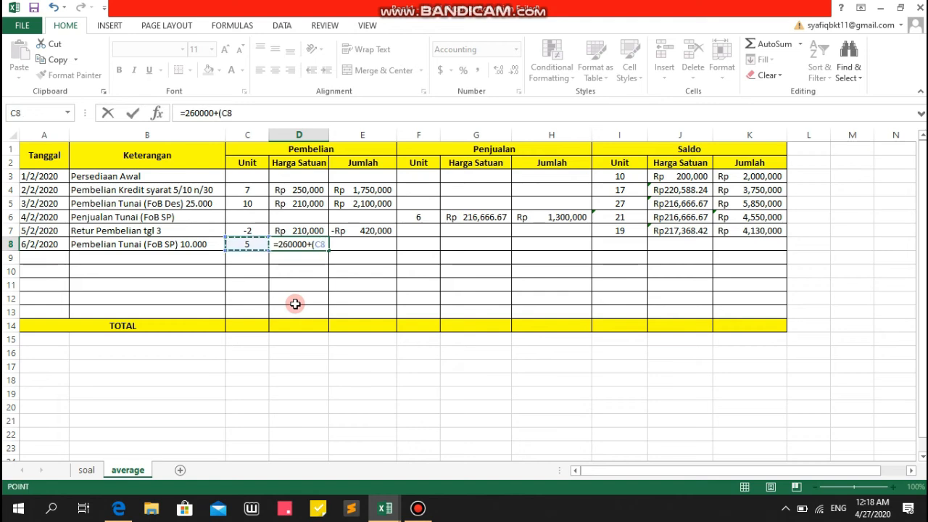
key("Right")
key("BackSpace")
key("BackSpace")
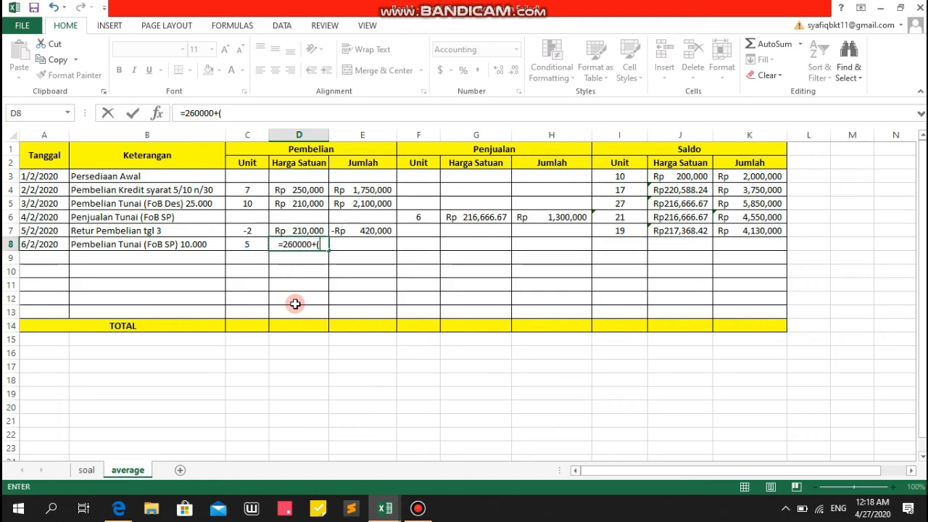
type("10000/")
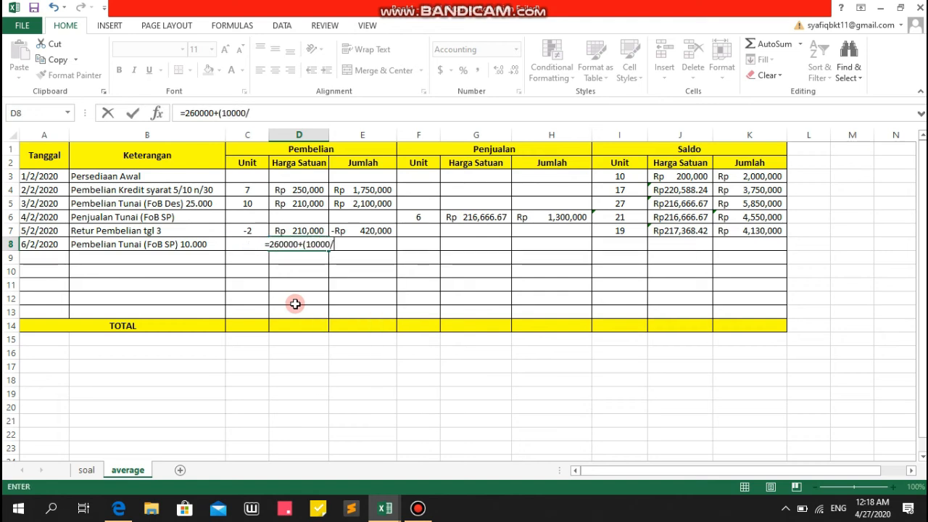
key("Left")
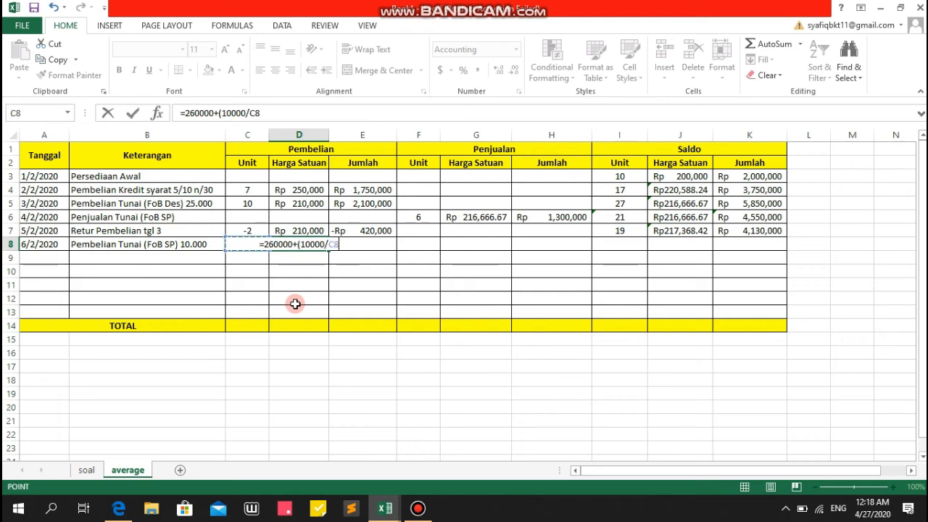
type(")")
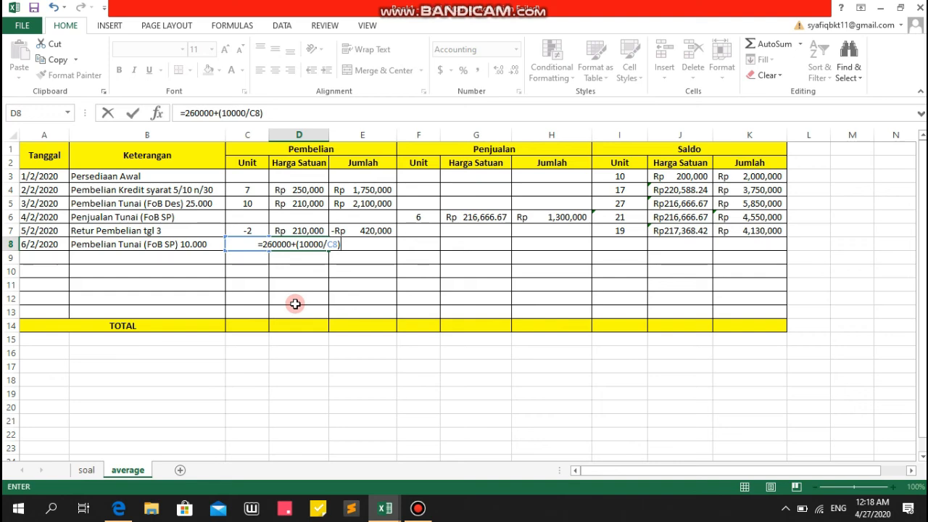
key("Return")
Calculate the 6/2/2020 purchase's Jumlah in E8 by multiplying its unit price by its units with =D8*C8.
key("Up")
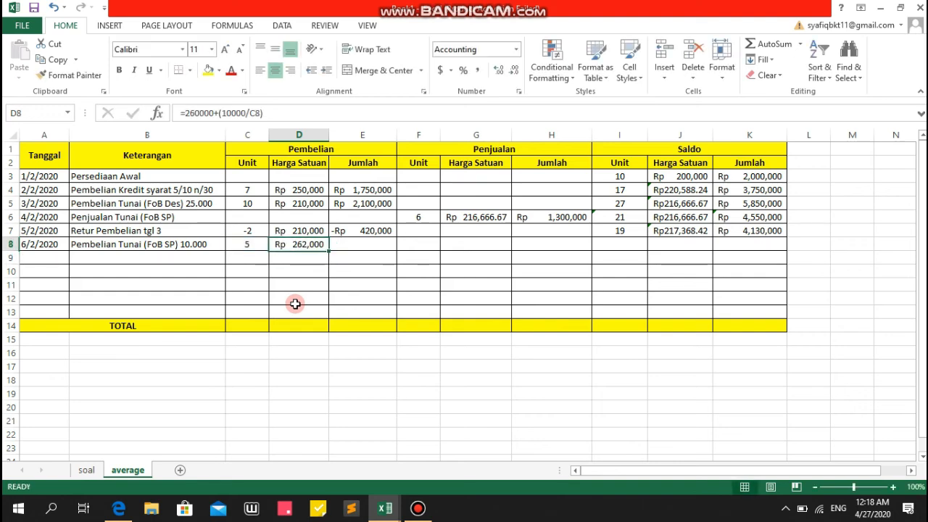
key("Right")
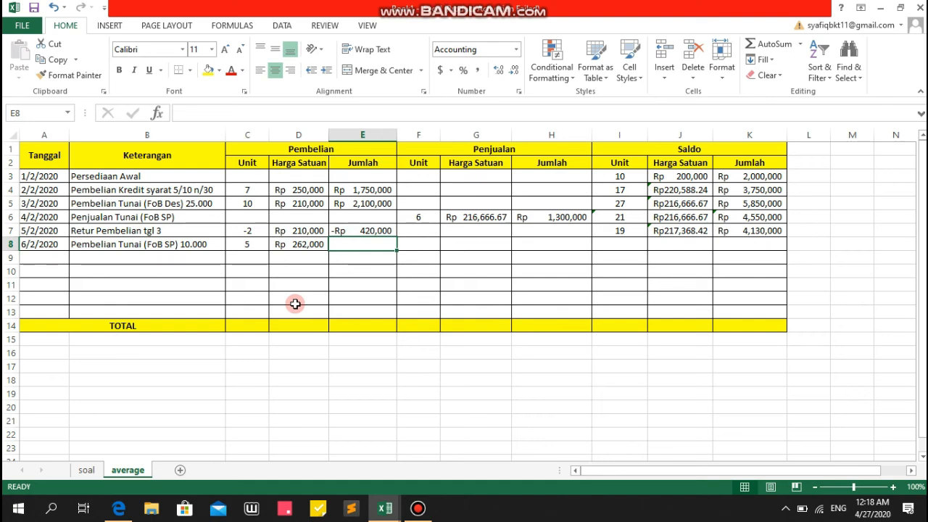
type("=")
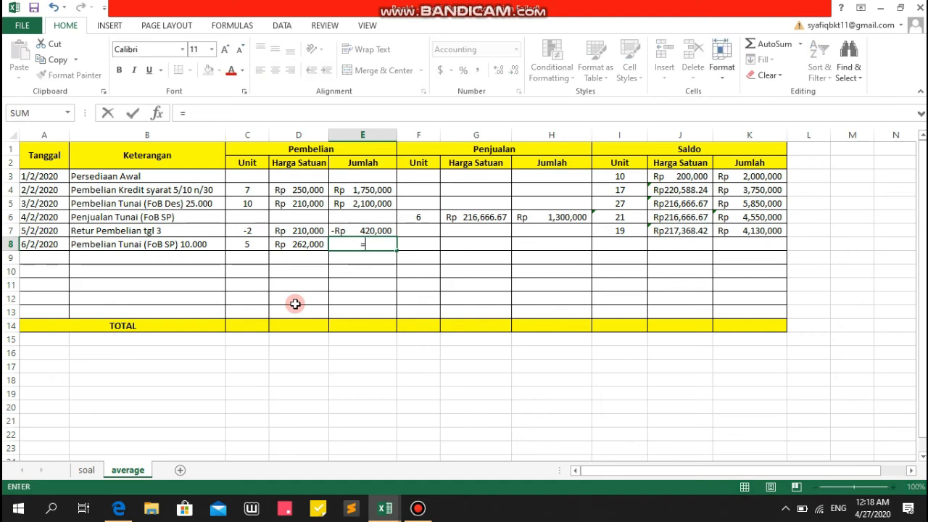
key("Left")
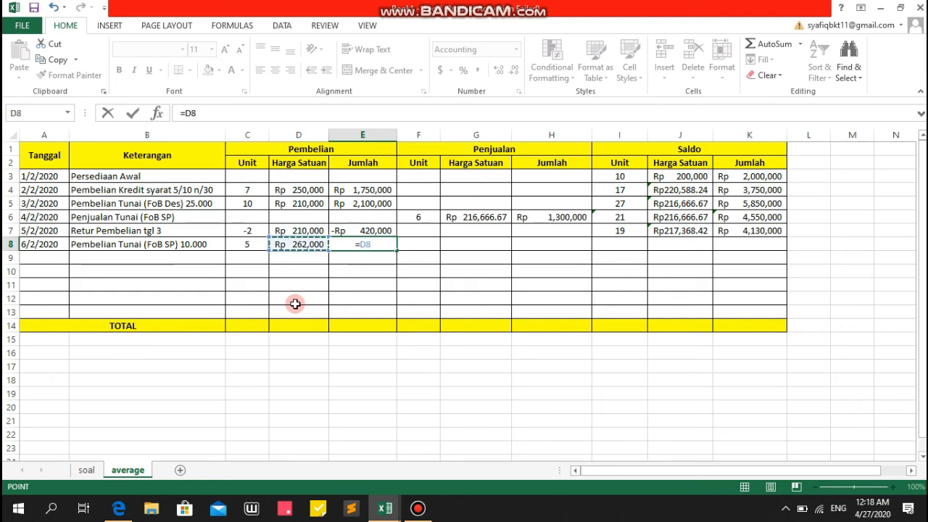
type("*")
key("Left")
key("Left")
key("Return")
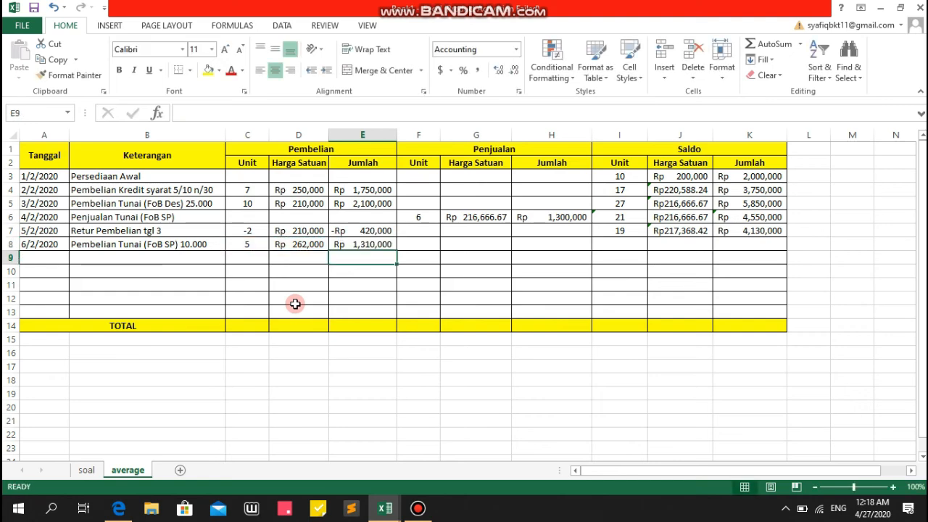
Calculate the 6/2/2020 Saldo Unit in I8 by adding the purchased units to the previous balance with =I7+C8.
key("Up")
key("Right")
key("Right")
key("Right")
key("Right")
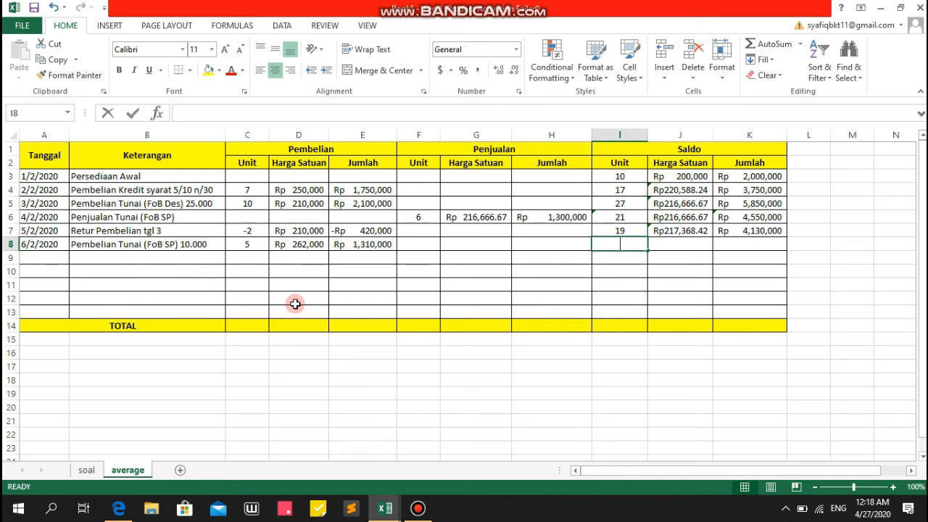
type("=")
key("Up")
type("+")
key("Left")
key("Left")
key("Left")
key("Left")
key("Left")
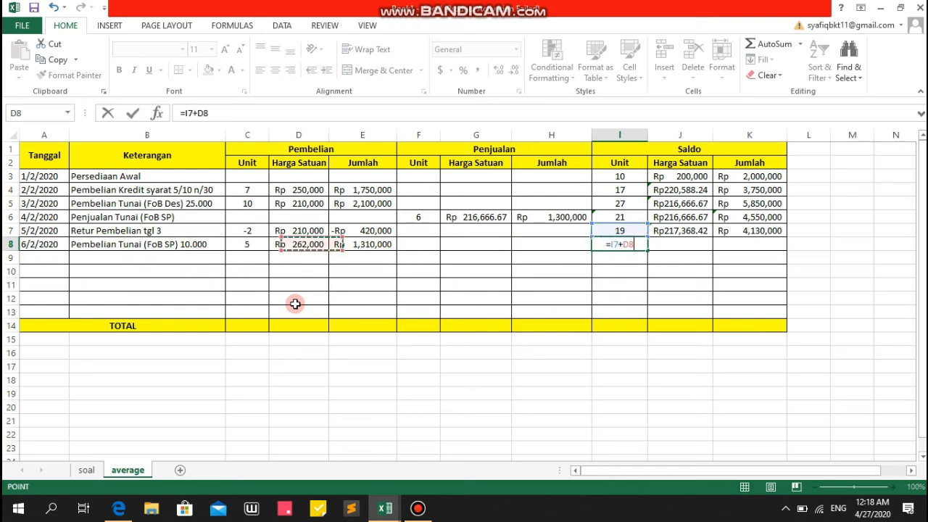
key("Left")
key("Return")
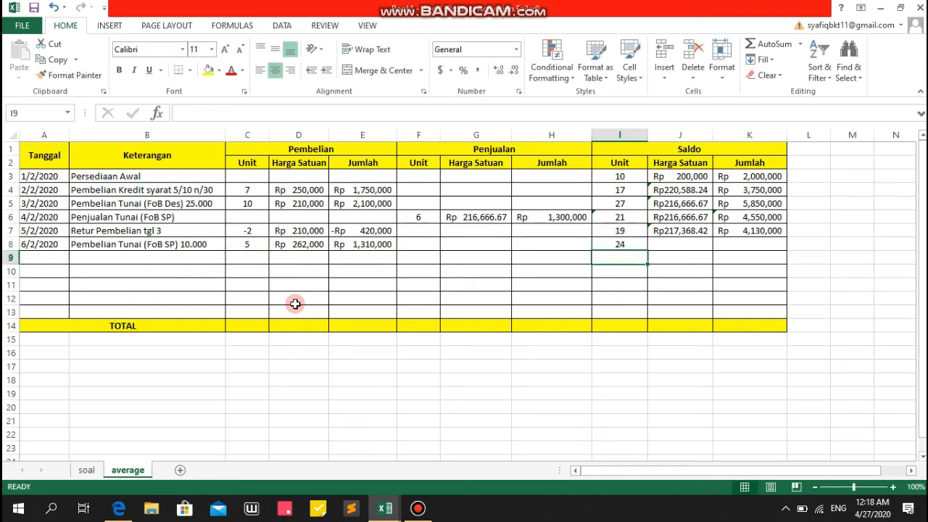
Calculate the 6/2/2020 Saldo Jumlah in K8 by adding the purchase amount to the previous balance with =K7+E8.
key("Up")
key("Right")
key("Right")
type("=")
key("Up")
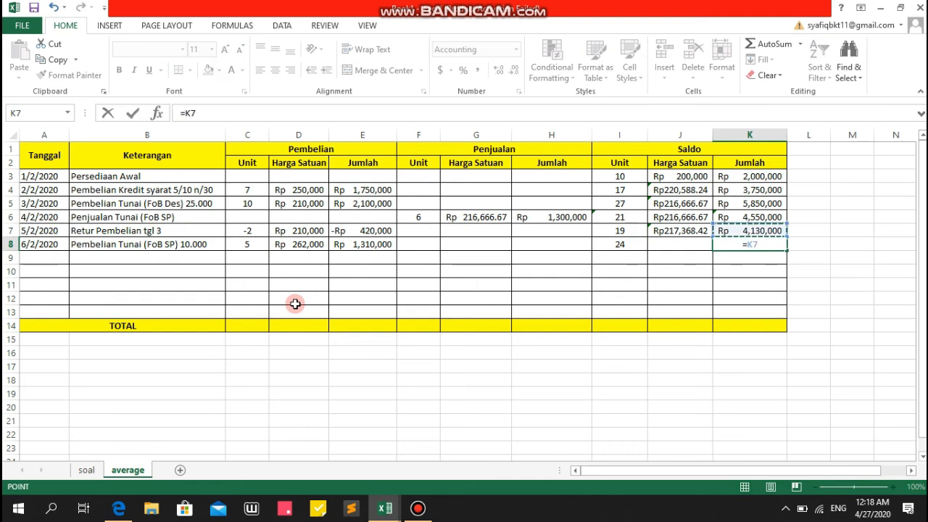
type("+")
key("Left")
key("Left")
key("Left")
key("Left")
key("Left")
key("Left")
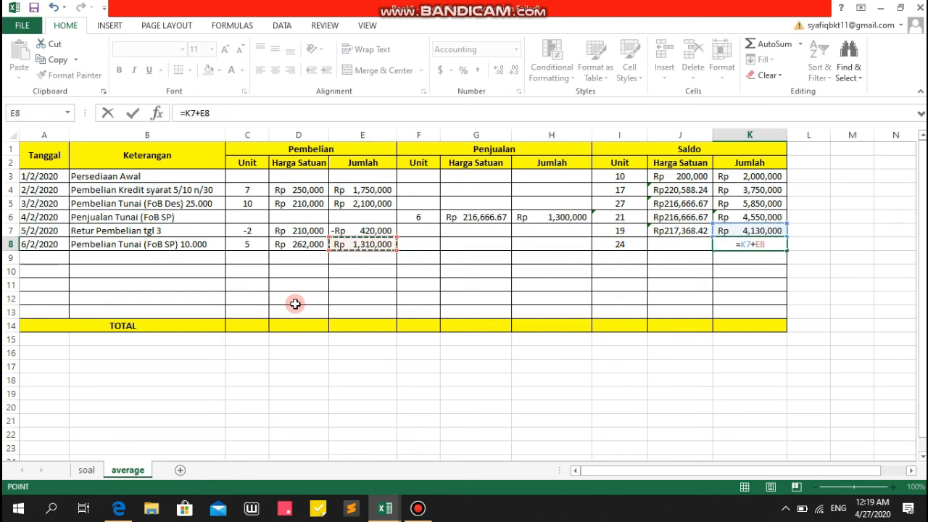
key("Return")
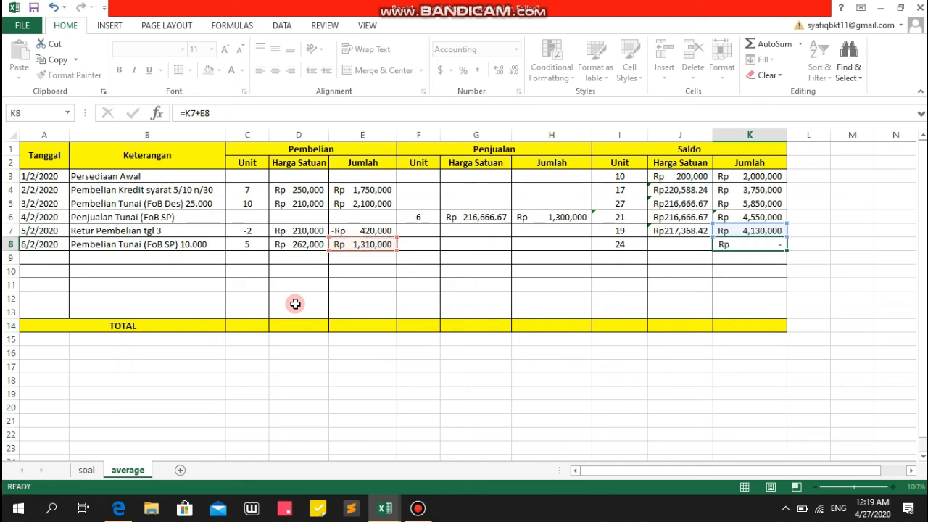
Calculate the 6/2/2020 average Saldo Harga Satuan in J8 by dividing the balance amount by its units with =K8/I8.
key("Left")
key("Up")
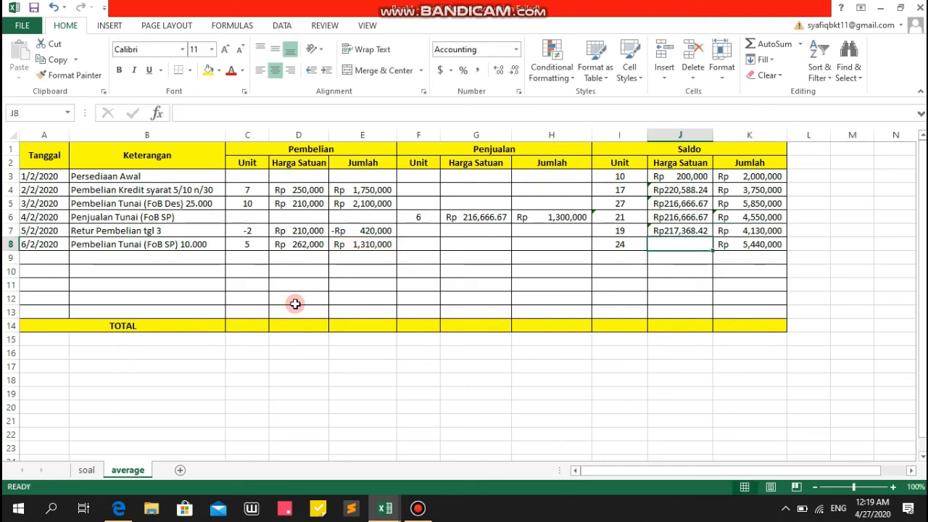
type("=")
key("Right")
type("/")
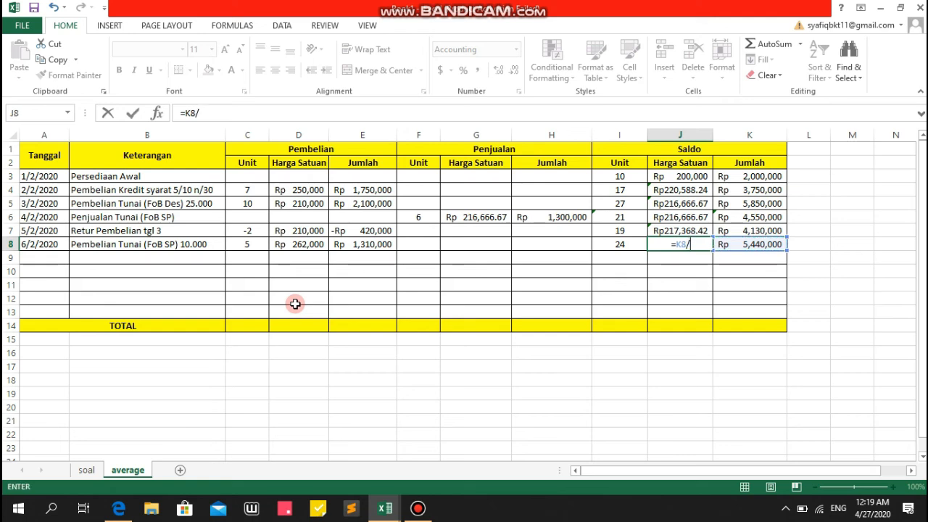
key("Left")
key("Left")
key("Right")
key("Return")
Enter the date 7-2-2020 in Tanggal cell A9 of the average sheet.
key("Left")
key("Left")
key("Left")
key("Left")
key("Left")
key("Left")
key("Left")
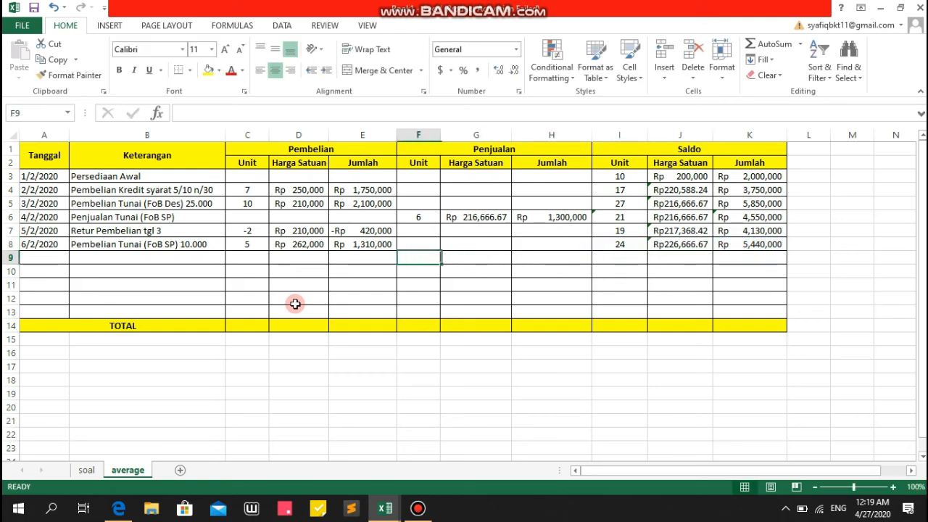
key("Left")
key("Left")
type("7")
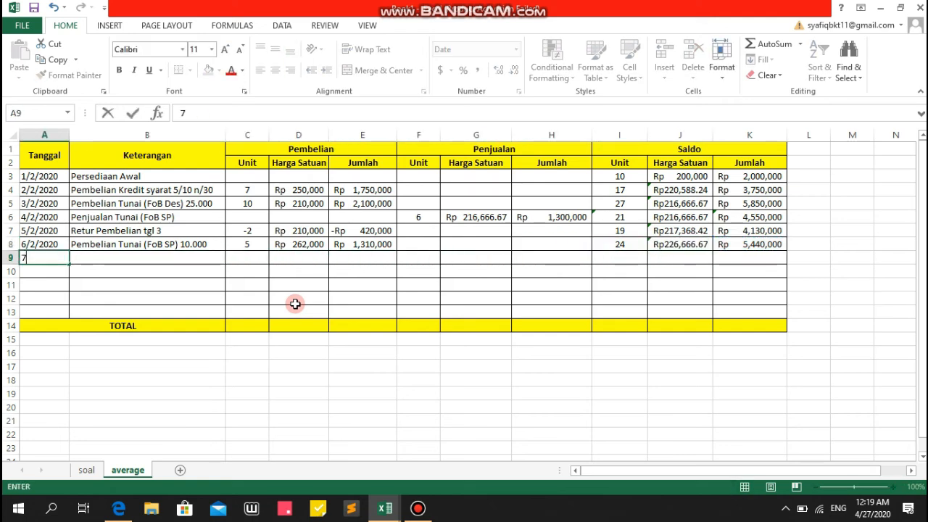
type("-2-2020")
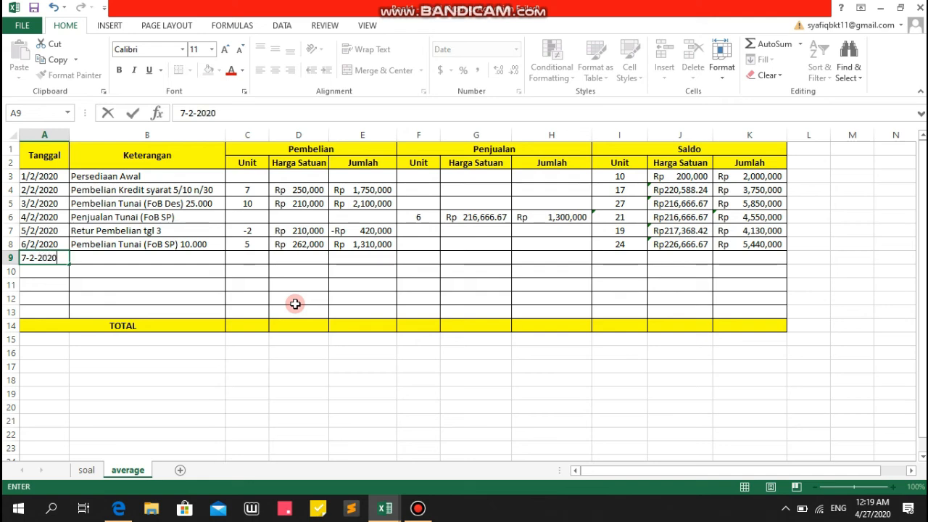
key("Tab")
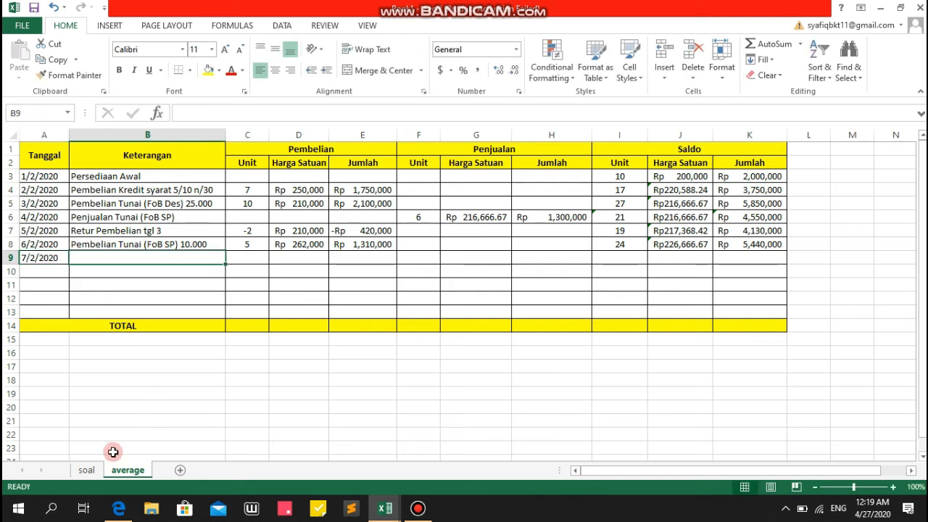
Copy the description "Penjualan Kredit 3/10 N/30" from the soal sheet into Keterangan cell B9 of the average sheet.
left_click(87, 470)
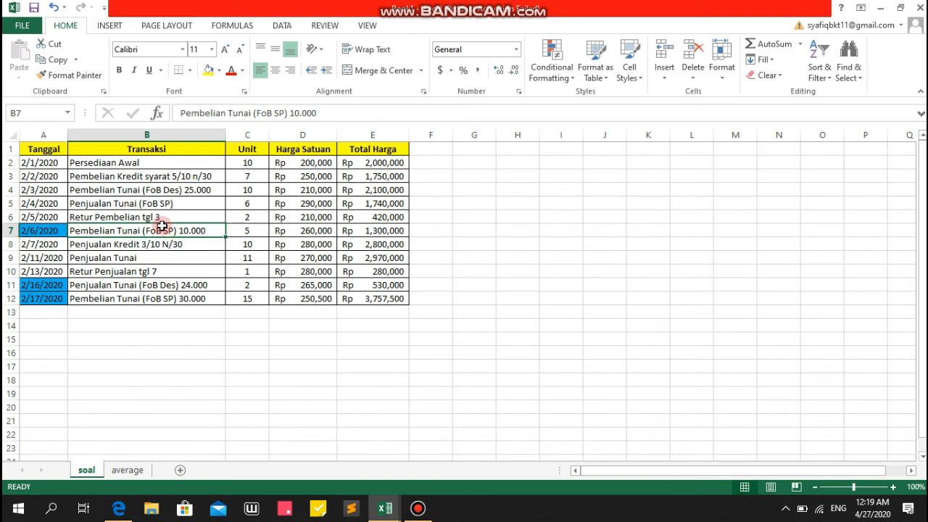
left_click(97, 205)
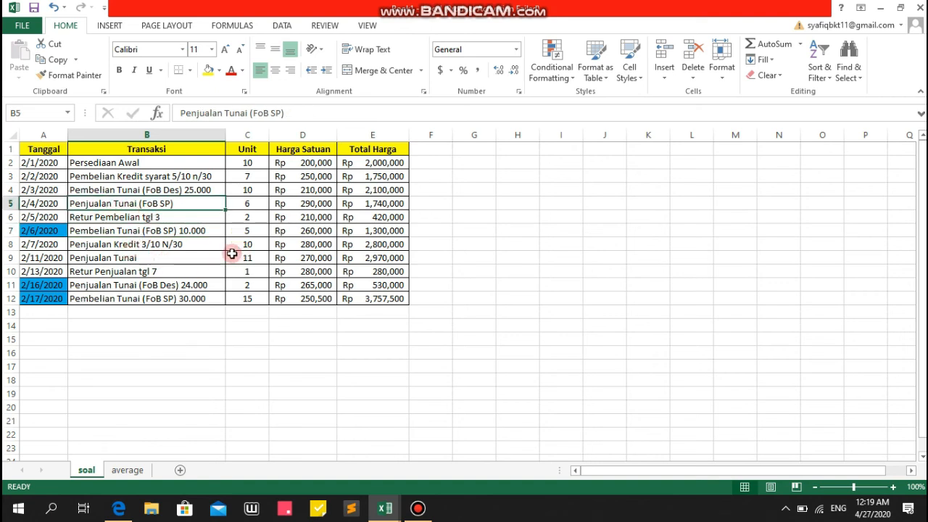
left_click(170, 244)
key("ctrl+c")
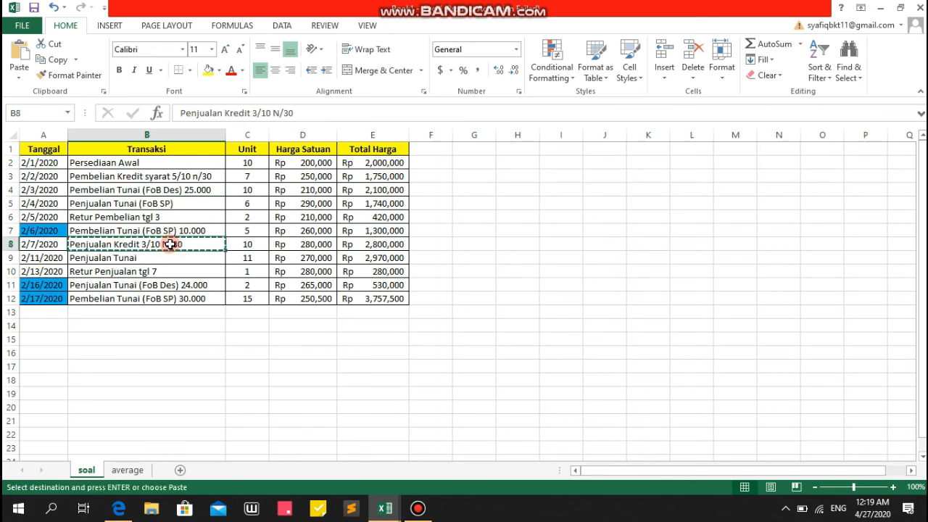
left_click(128, 471)
key("ctrl+v")
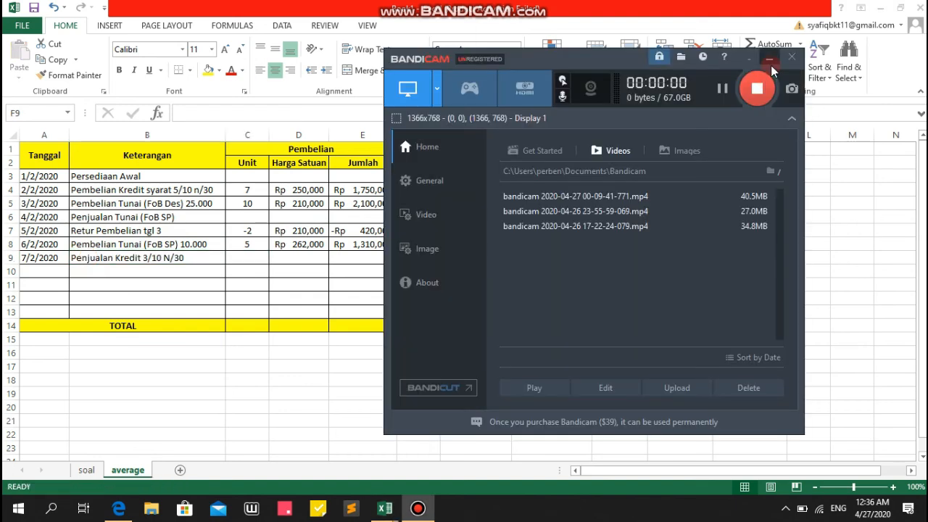
Enter 10 as the Penjualan Unit in F9 for the 7/2/2020 credit sale.
left_click(769, 58)
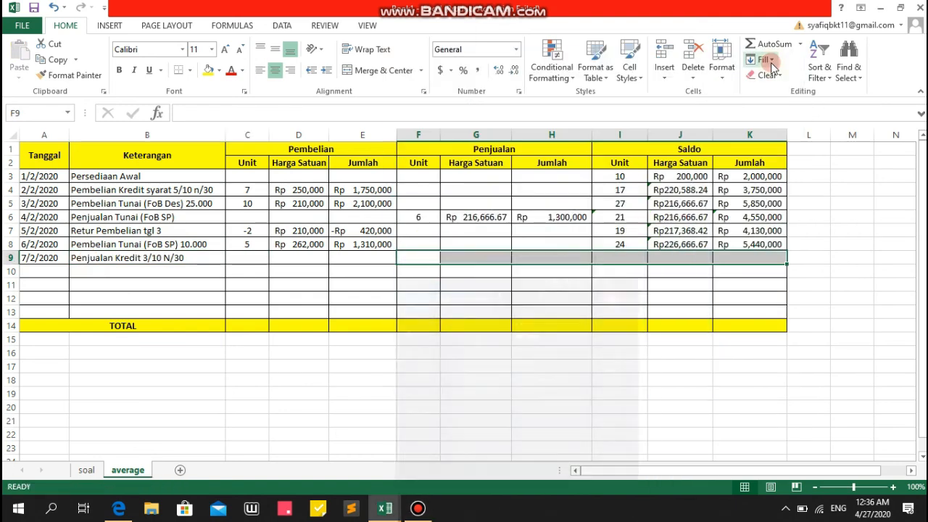
left_click(411, 258)
type("10")
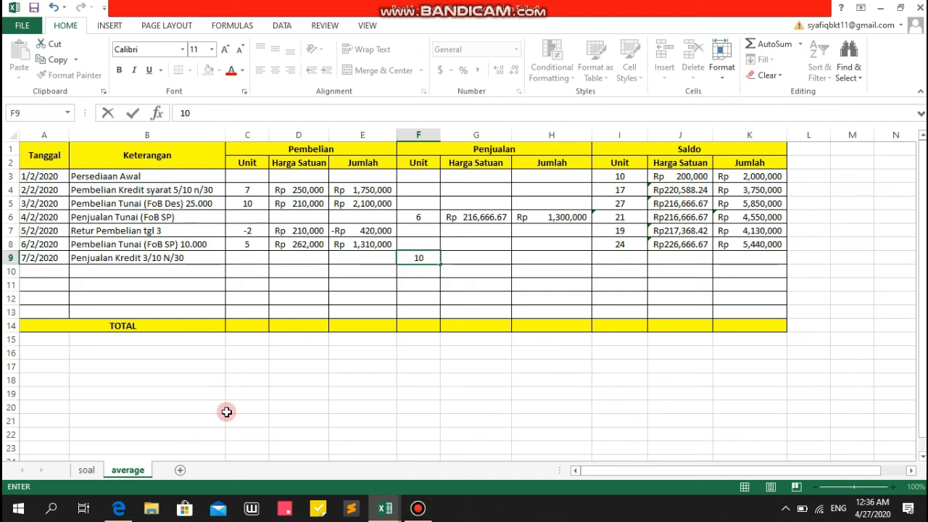
key("Tab")
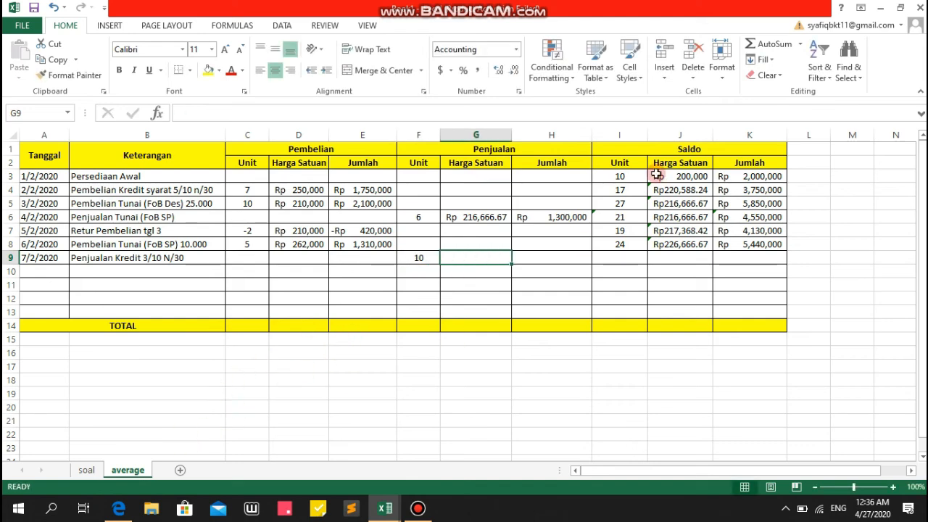
Set the sale's Penjualan Harga Satuan in G9 to the previous average unit price with =J8.
type("=")
key("Up")
key("Right")
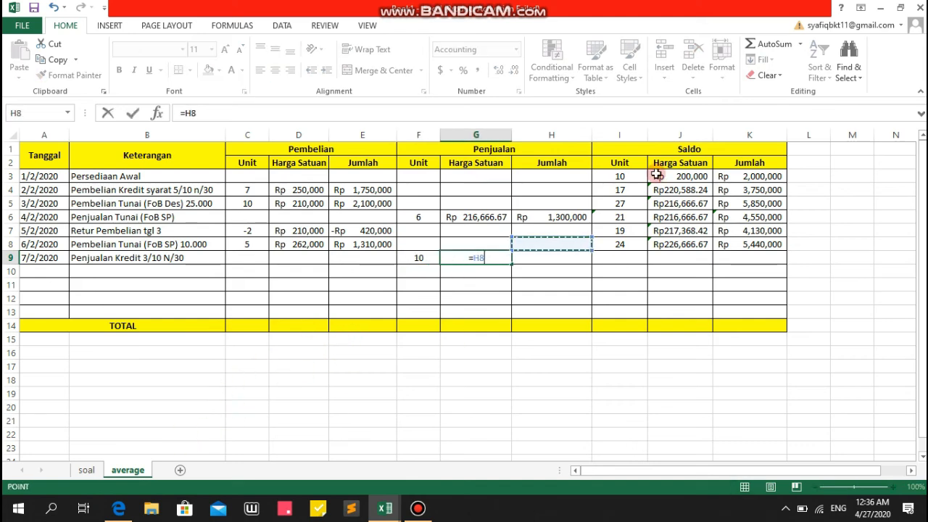
key("Right")
key("Right")
key("Return")
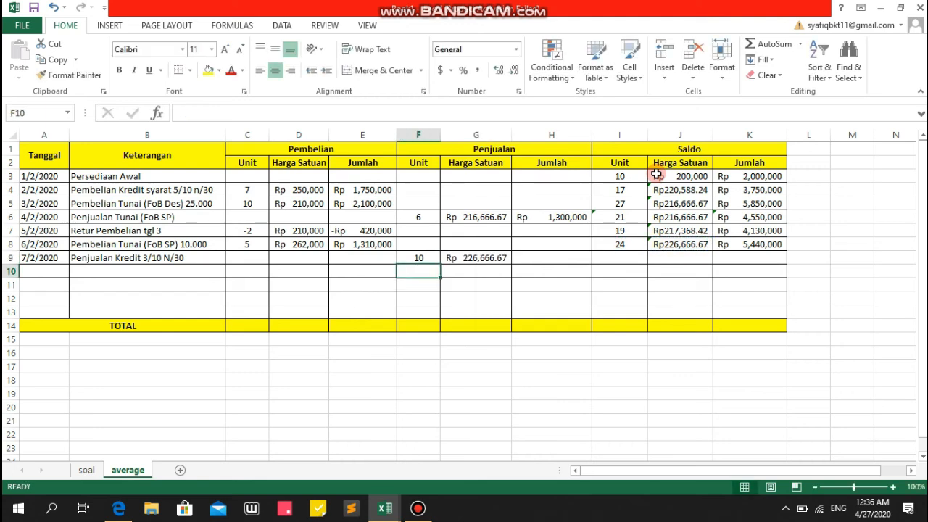
Calculate the 7/2/2020 sale's Jumlah in H9 by multiplying its unit price by its units with =G9*F9.
key("Up")
key("Right")
key("Right")
type("=")
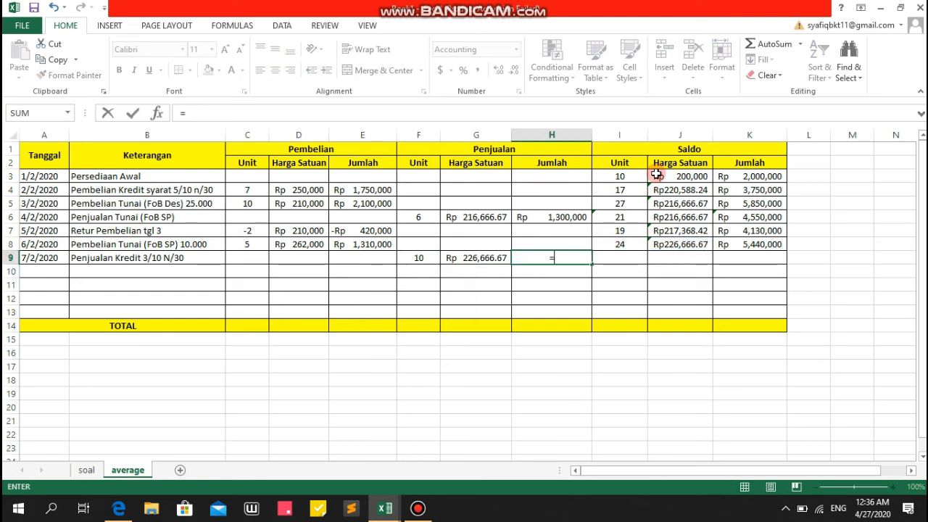
key("Left")
type("*")
key("Left")
key("Left")
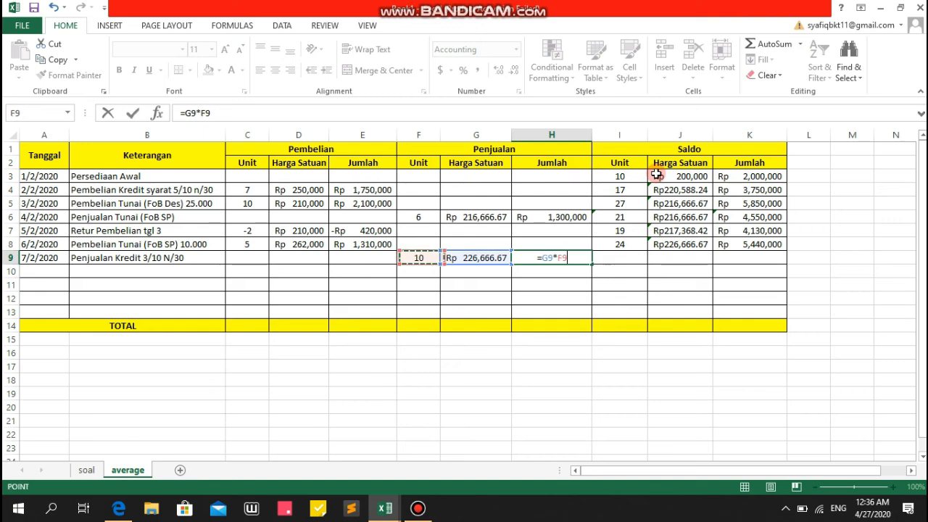
key("Return")
Calculate the 7/2/2020 Saldo Unit in I9 by subtracting the sold units from the previous balance with =I8-F9.
key("Up")
key("Right")
type("=")
key("Up")
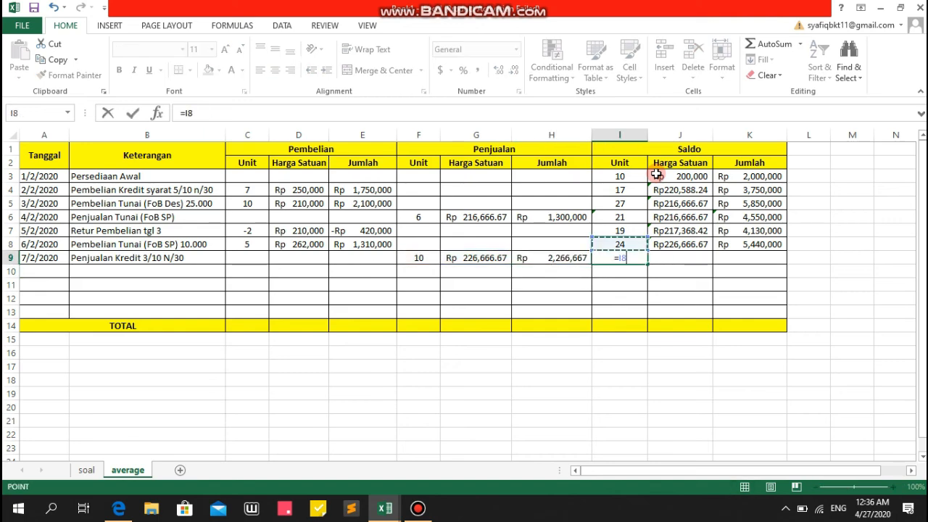
type("-")
key("Left")
key("Left")
key("Left")
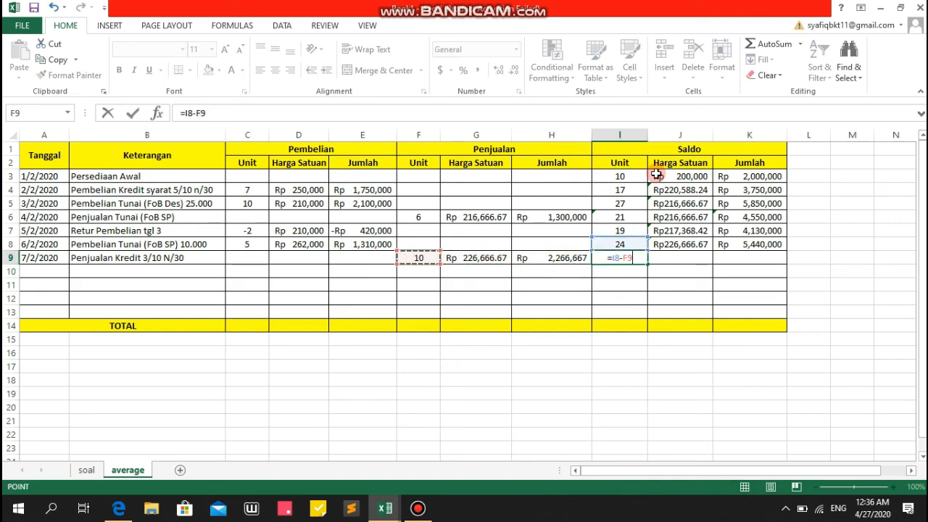
key("Return")
Calculate the 7/2/2020 Saldo Jumlah in K9 with =K8-H9 and fill in the average Saldo Harga Satuan in J9.
key("Up")
key("Right")
key("Left")
key("Left")
key("Right")
key("Right")
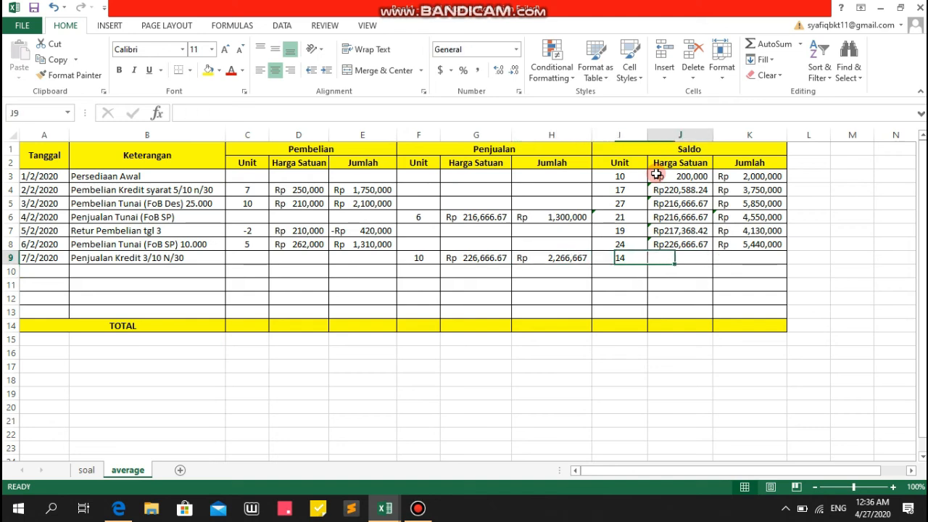
key("Right")
type("=")
key("Up")
type("-")
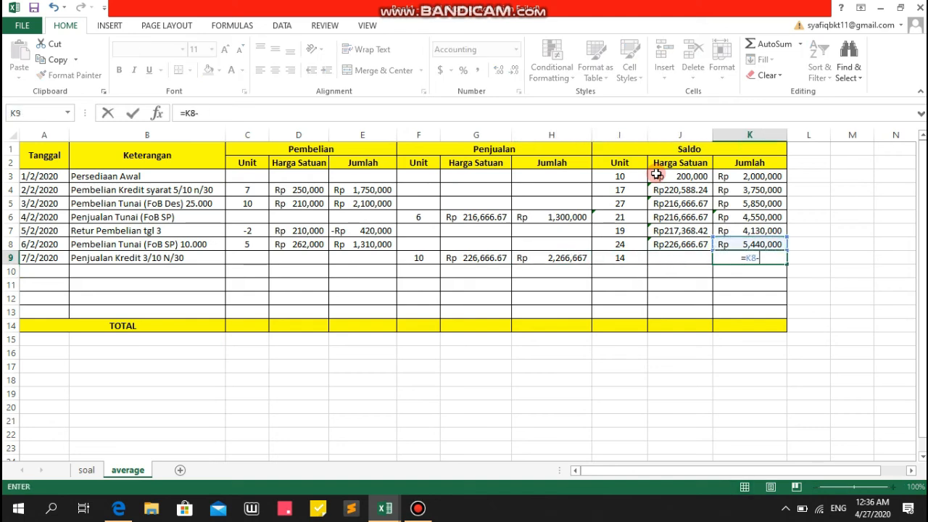
key("Left")
key("Left")
key("Left")
key("Return")
Enter the date 11-2-2020 in Tanggal cell A10 of the average sheet.
key("Left")
key("Left")
key("Left")
key("Left")
key("Left")
key("Left")
key("Left")
key("Left")
key("Left")
key("Left")
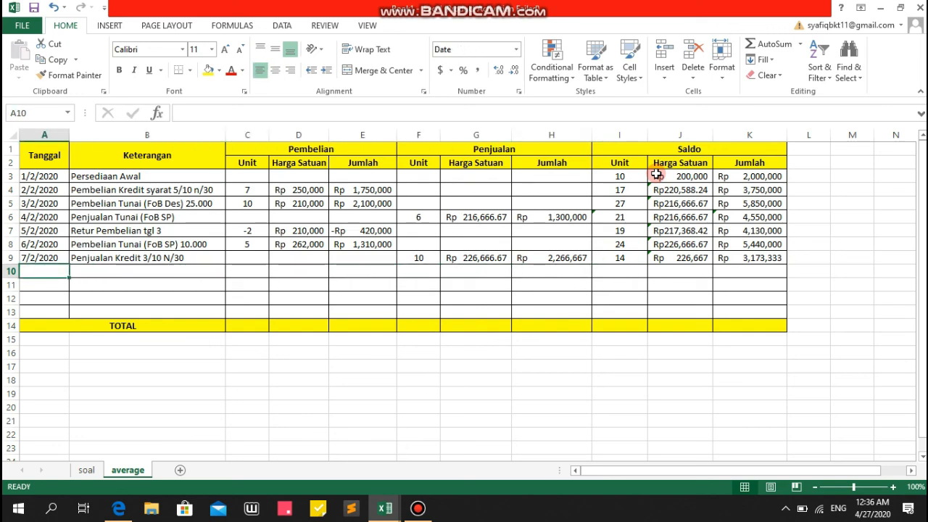
type("11-")
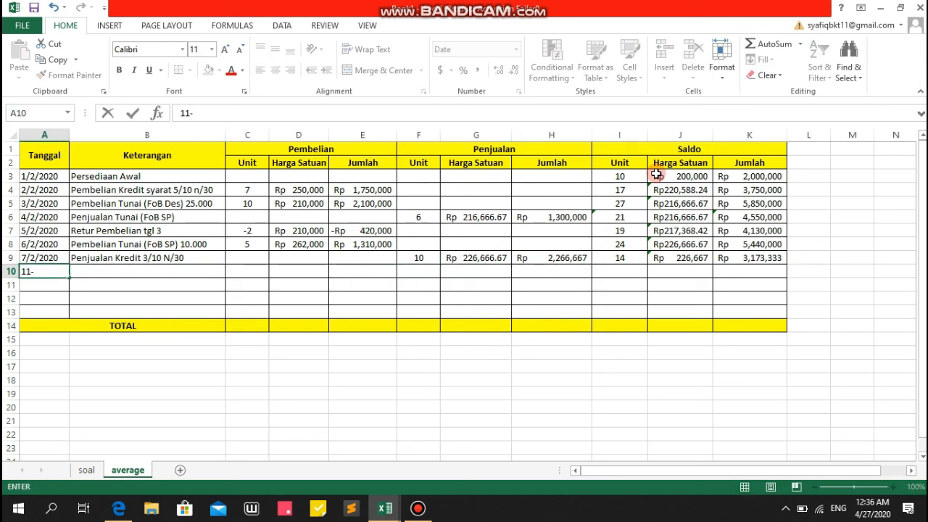
type("2-2020")
key("Tab")
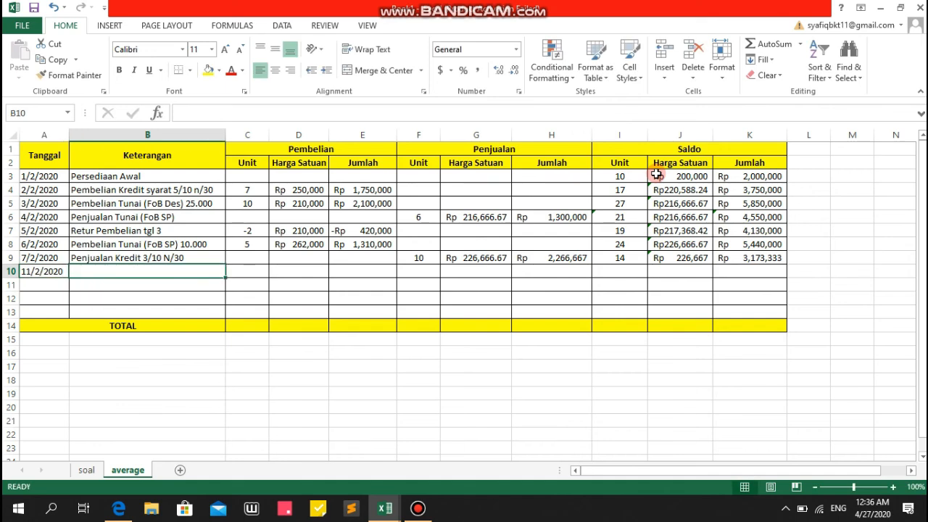
Copy the 2/11/2020 description Penjualan Tunai from the soal sheet into Keterangan cell B10 of the average sheet.
left_click(87, 469)
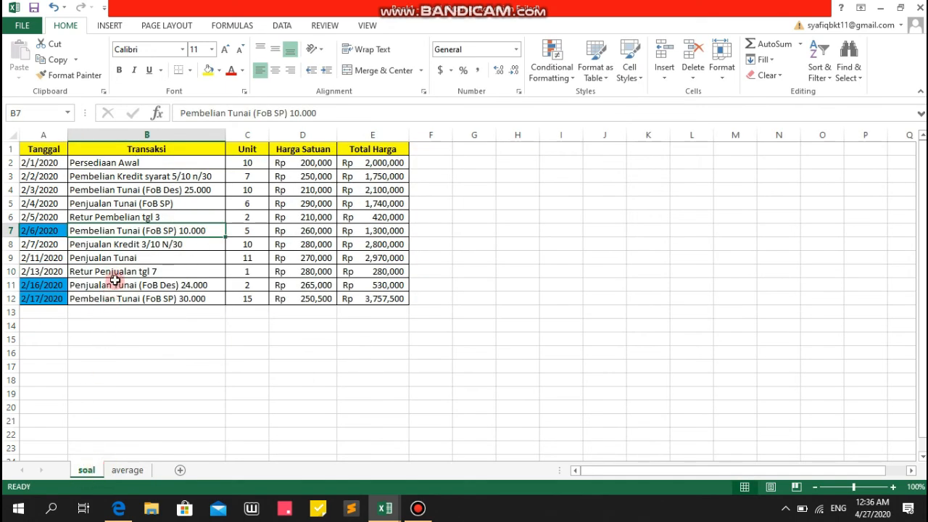
left_click(123, 257)
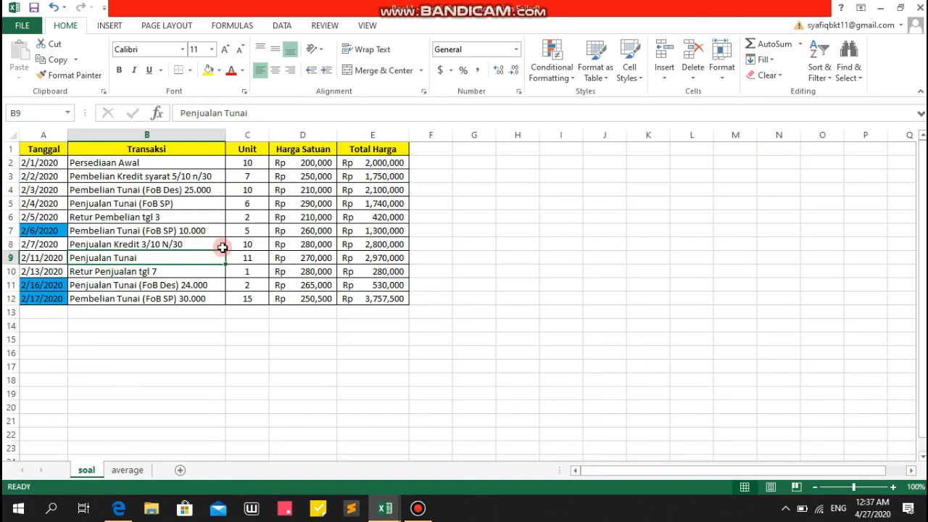
left_click(145, 245)
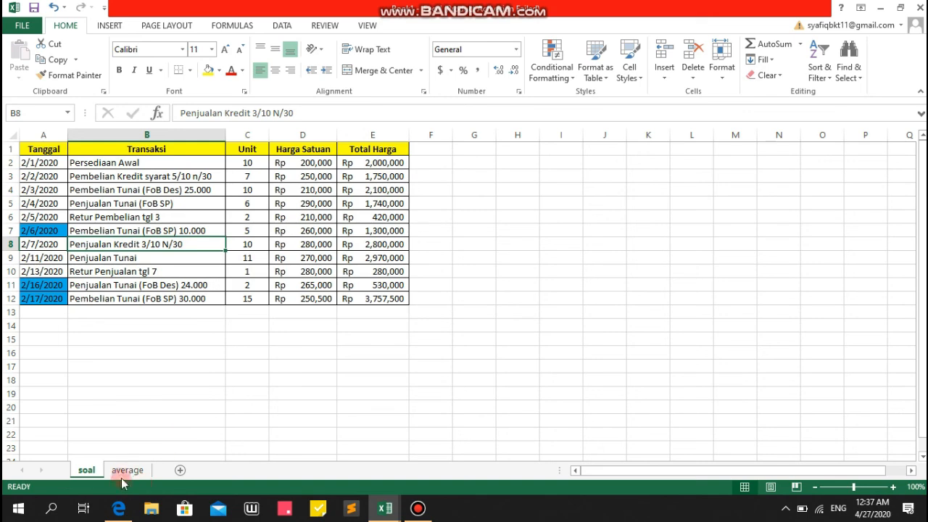
left_click(120, 472)
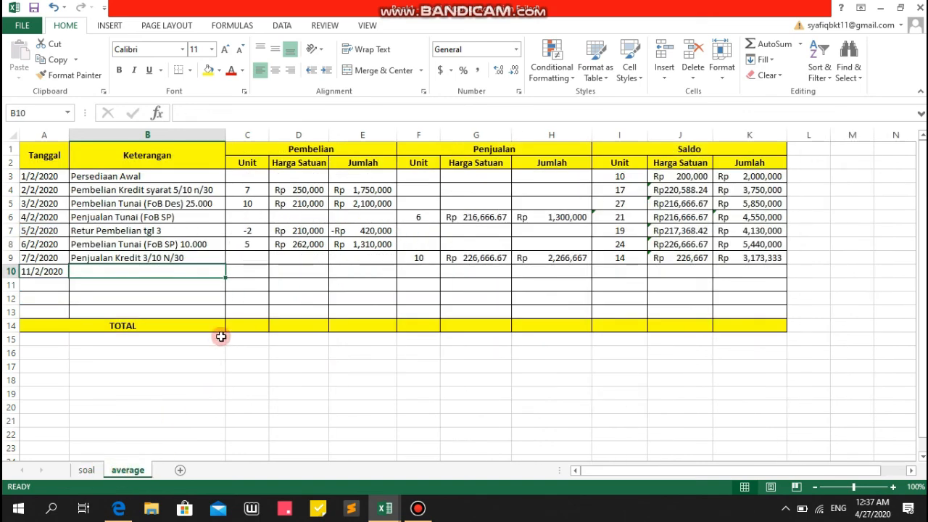
left_click(84, 470)
key("Down")
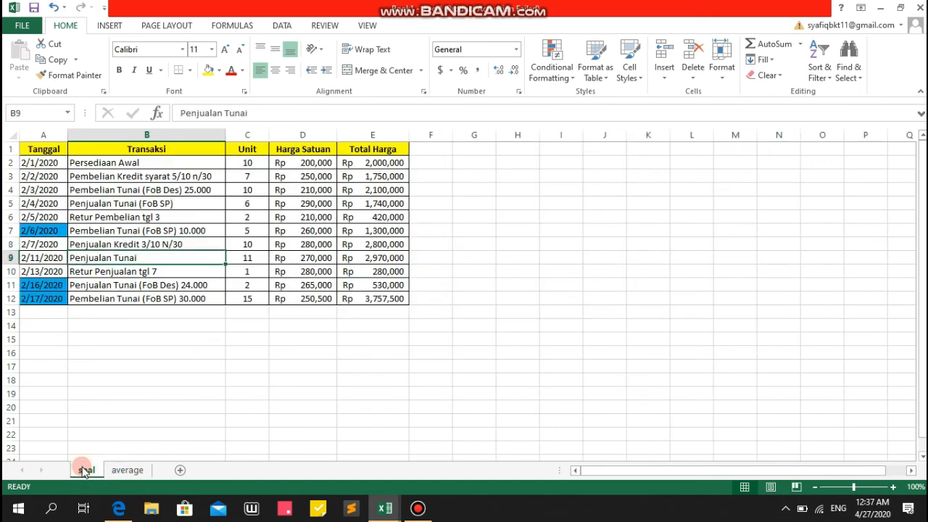
key("Down")
key("Up")
key("ctrl+c")
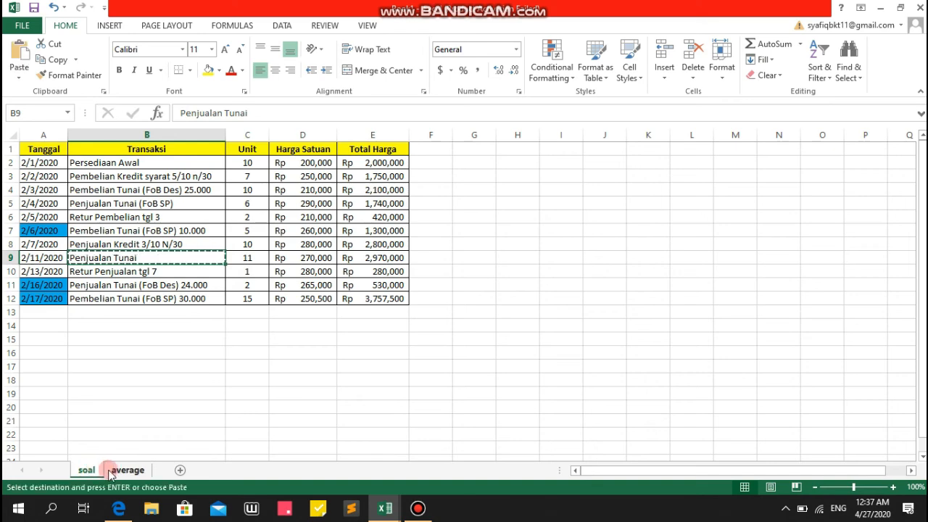
left_click(113, 473)
key("ctrl+v")
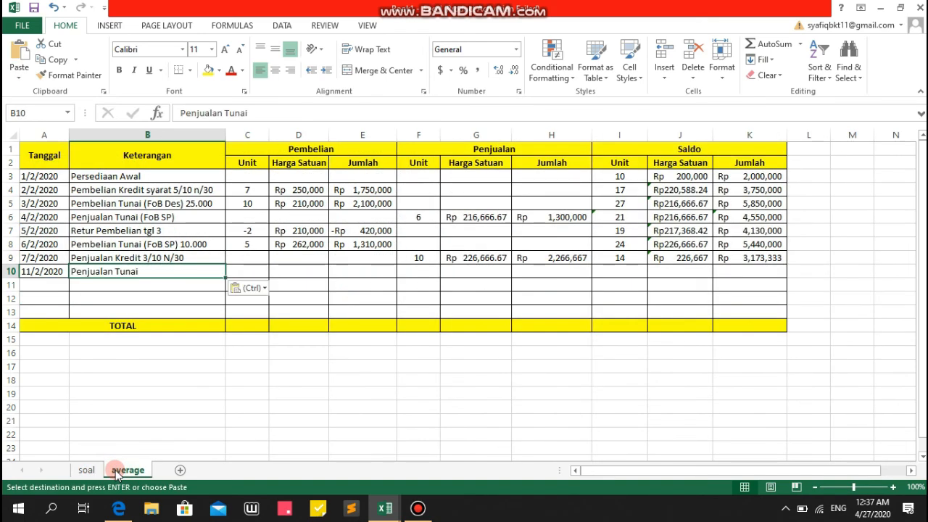
Enter 11 as the Penjualan Unit in F10 for the 11/2/2020 cash sale.
key("Right")
key("Right")
key("Right")
key("Right")
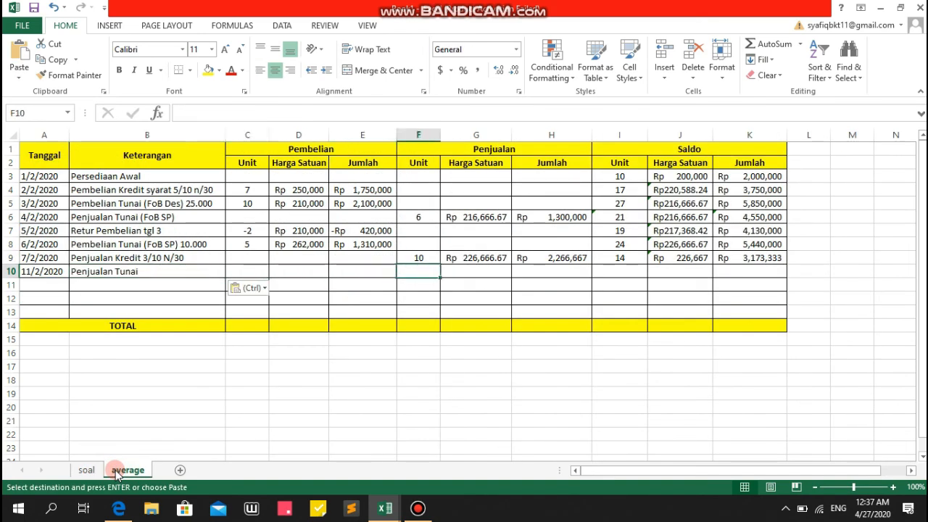
type("11")
Set the 11/2/2020 Penjualan Harga Satuan in G10 to the previous average balance price with =J9.
key("Right")
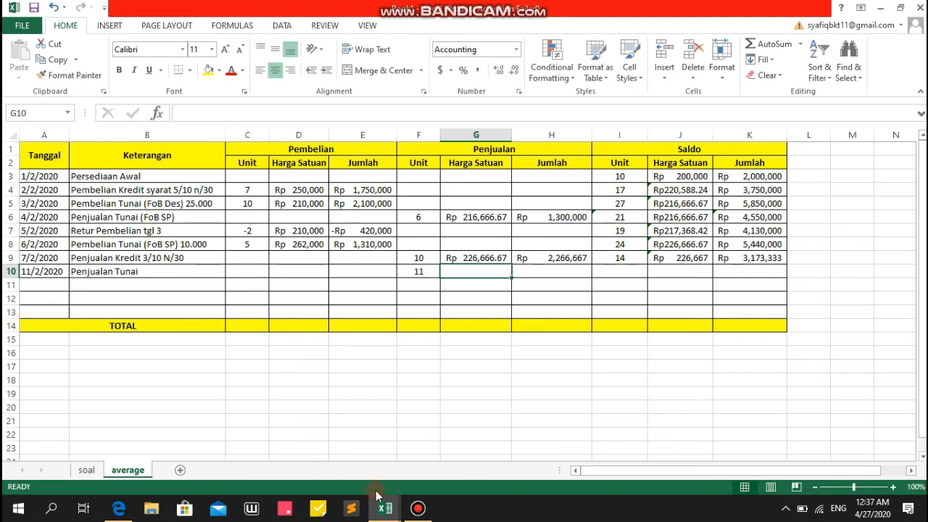
type("=")
key("Up")
key("Right")
key("Right")
key("Right")
key("Right")
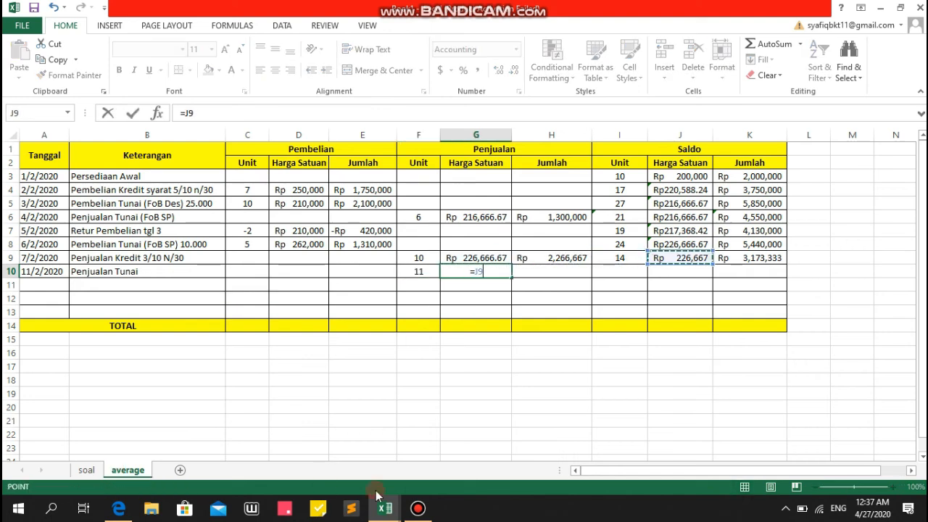
key("Left")
key("Return")
Calculate the 11/2/2020 sale's Jumlah in H10 by multiplying its unit price by its units with =G10*F10.
key("Right")
key("Up")
type("=")
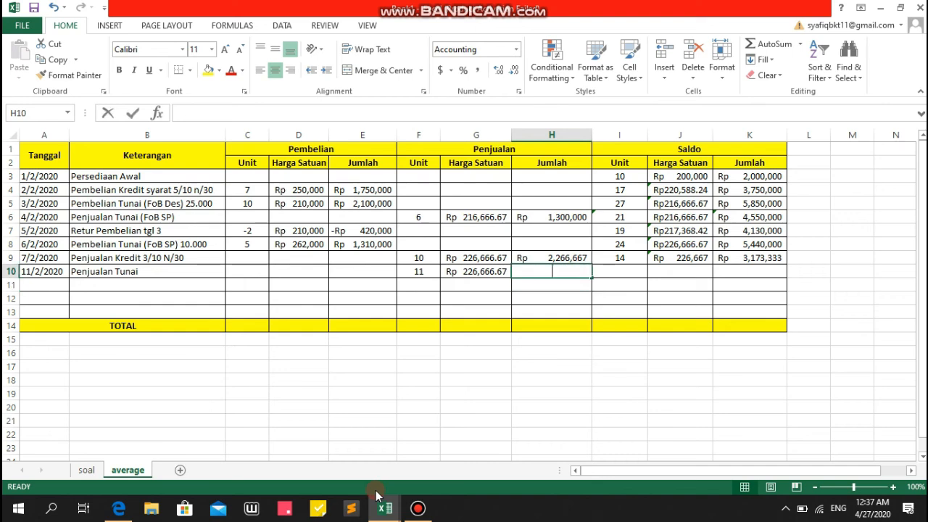
key("Left")
type("*")
key("Left")
key("Left")
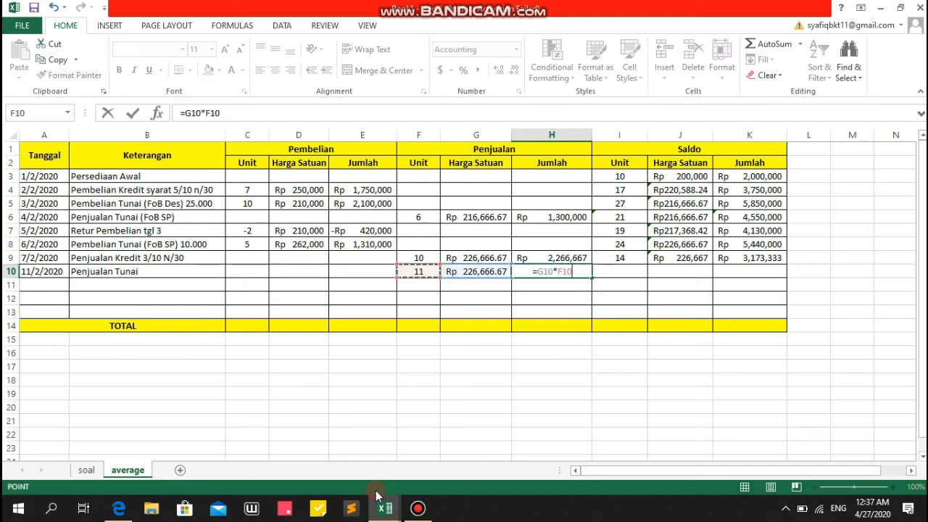
key("Return")
Calculate the 11/2/2020 Saldo Unit in I10 by subtracting the sold units from the previous balance with =I9-F10.
key("Right")
key("Up")
type("=")
key("Up")
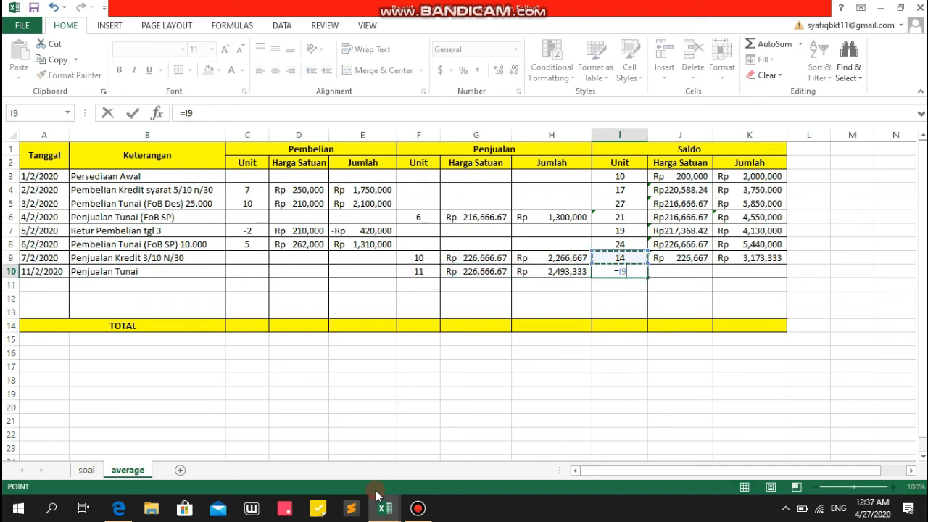
type("-")
key("Left")
key("Left")
key("Left")
key("Return")
Calculate the 11/2/2020 Saldo Jumlah in K10 by subtracting the sale amount from the previous balance with =K9-H10.
key("Up")
key("Right")
key("Right")
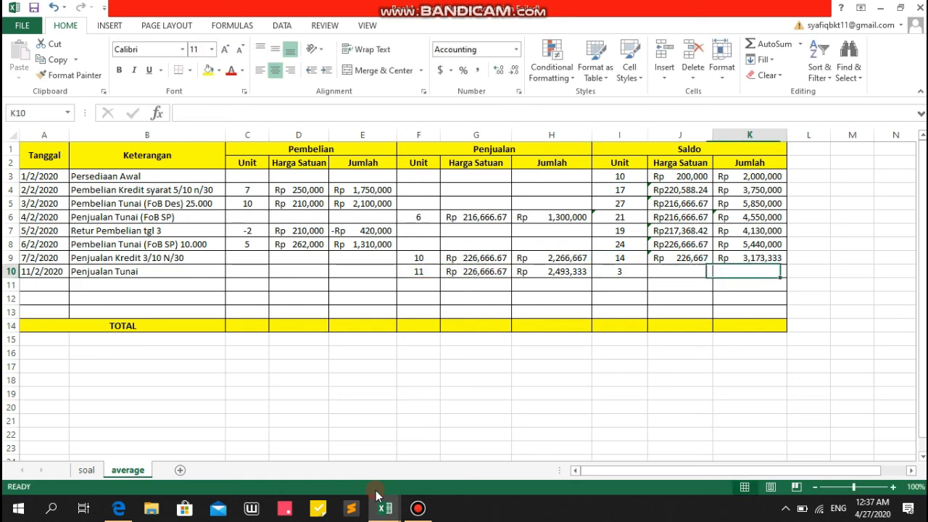
type("=")
key("Up")
type("-")
key("Left")
key("Left")
key("Left")
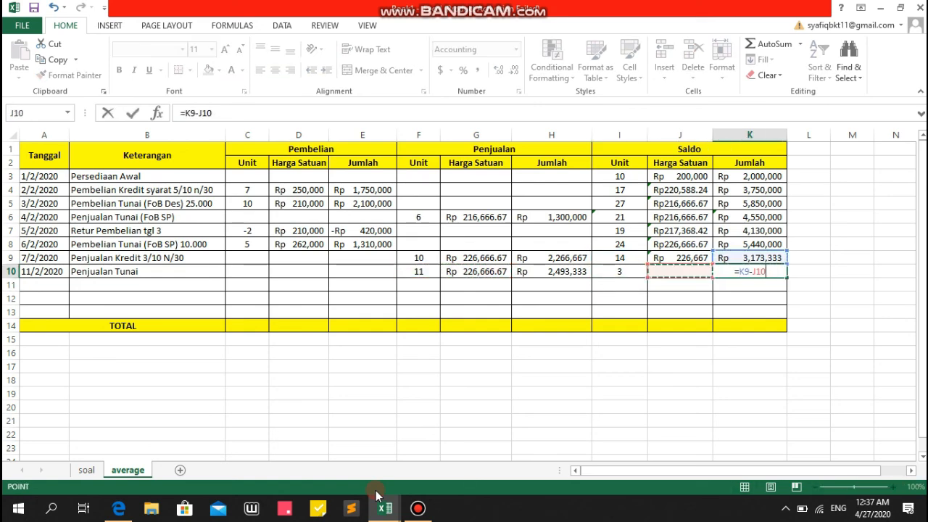
key("Return")
Calculate the 11/2/2020 average Saldo Harga Satuan in J10 by dividing the balance amount by its units with =K10/I10.
key("Up")
key("Left")
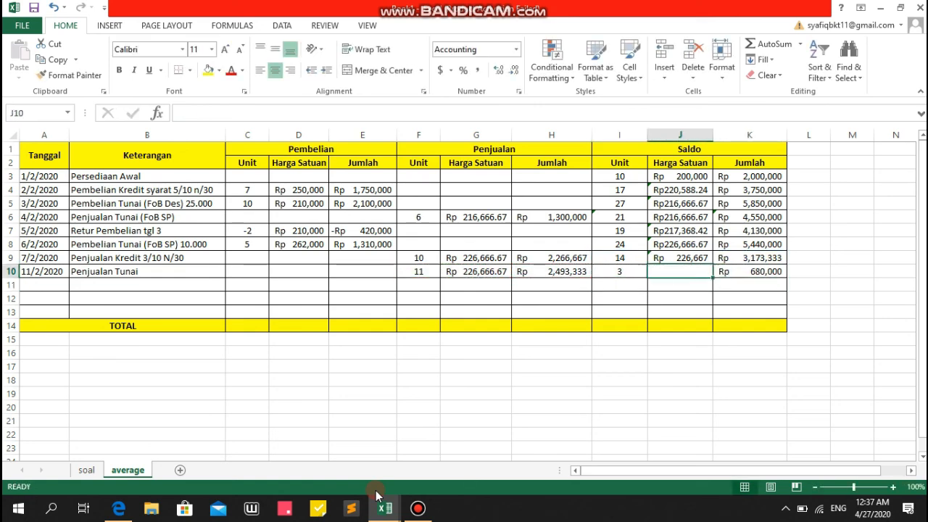
type("=")
key("Right")
type("/")
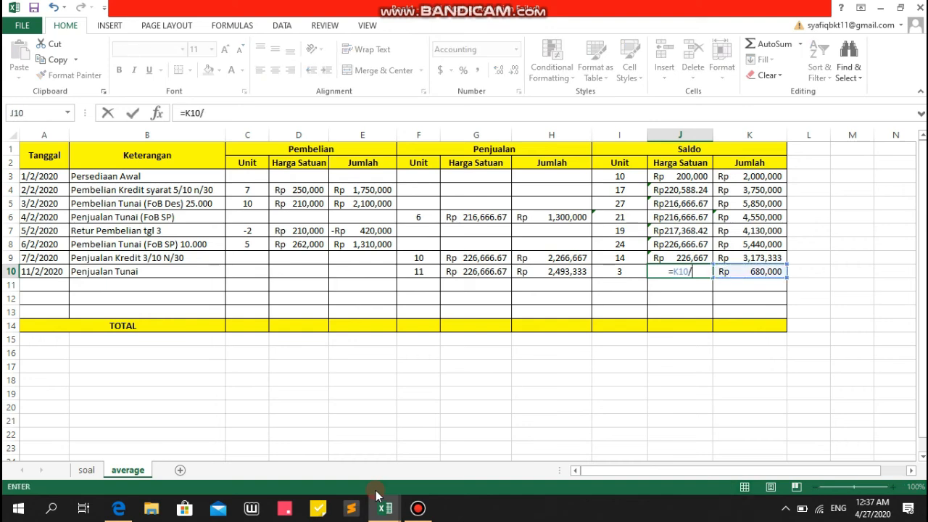
key("Left")
key("Return")
Enter the date 13-2-2020 in Tanggal cell A11 of the average sheet.
key("Left")
key("Left")
key("Left")
key("Left")
key("Left")
key("Left")
key("Left")
key("Left")
key("Left")
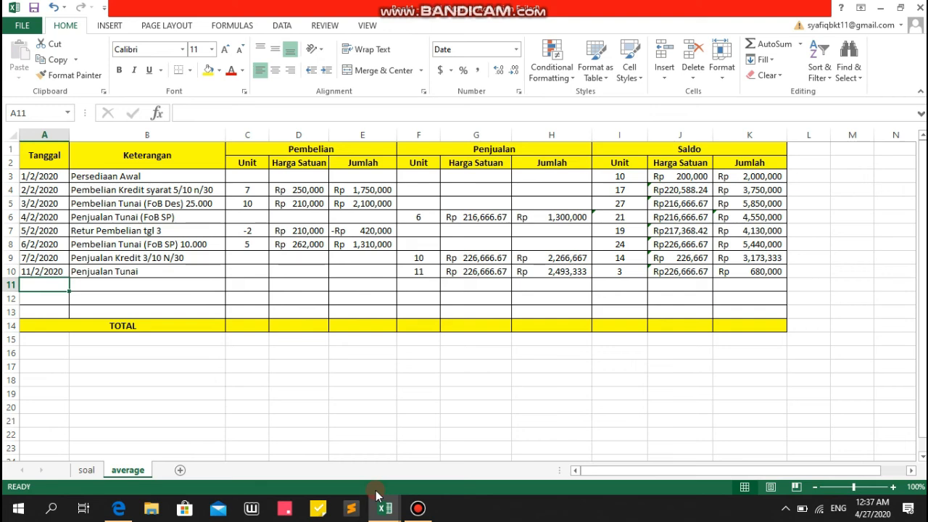
type("13-2")
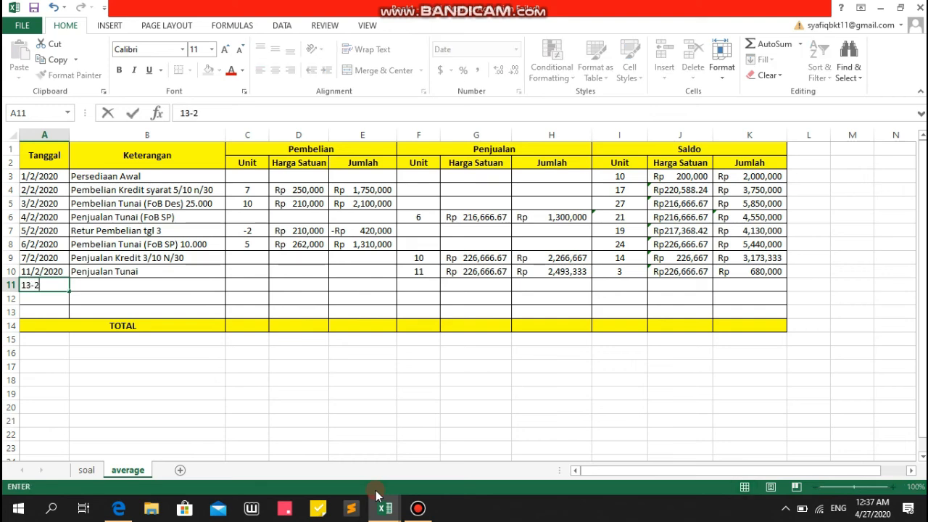
type("-2020")
key("Tab")
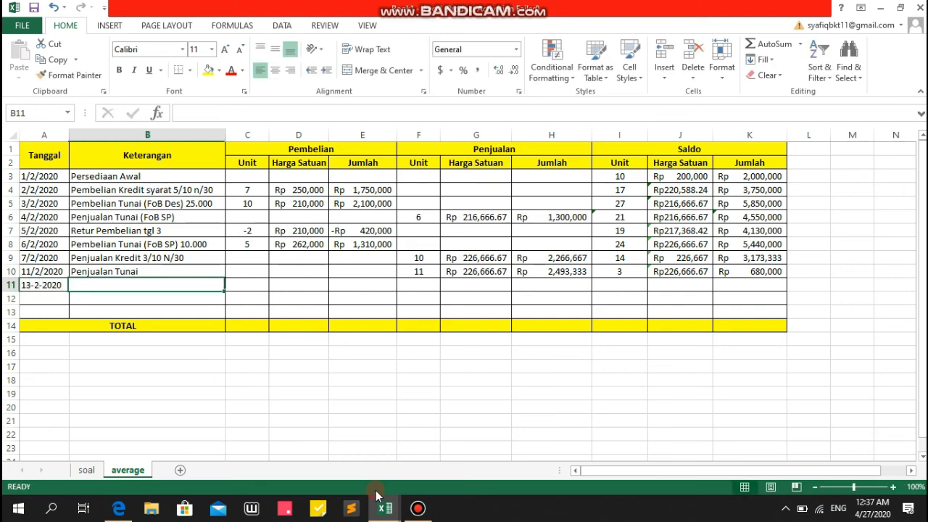
Copy the 2/13/2020 description Retur Penjualan tgl 7 from the soal sheet into Keterangan cell B11 of the average sheet.
left_click(81, 471)
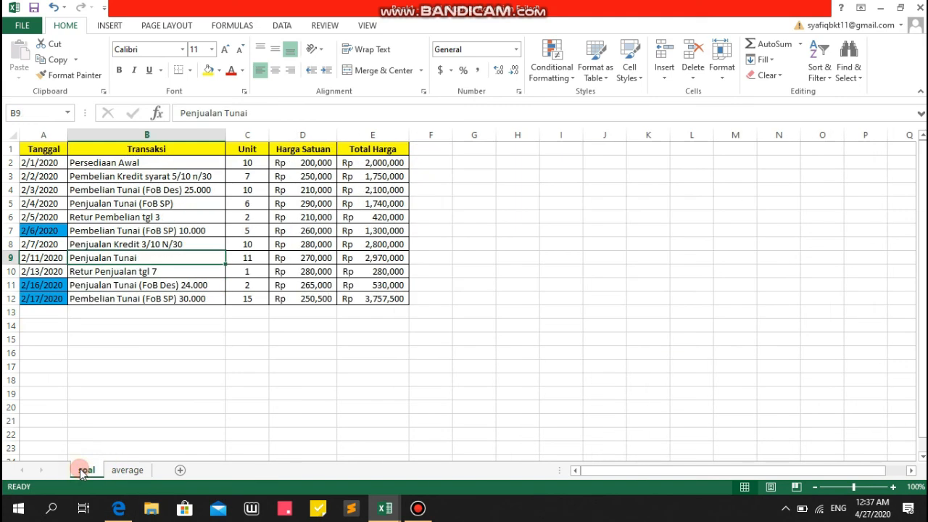
left_click(131, 272)
key("ctrl+c")
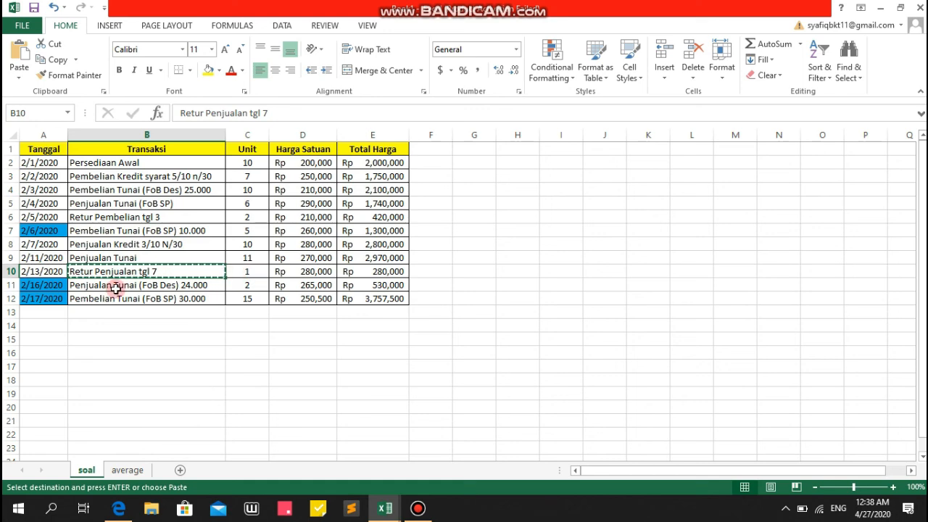
left_click(120, 471)
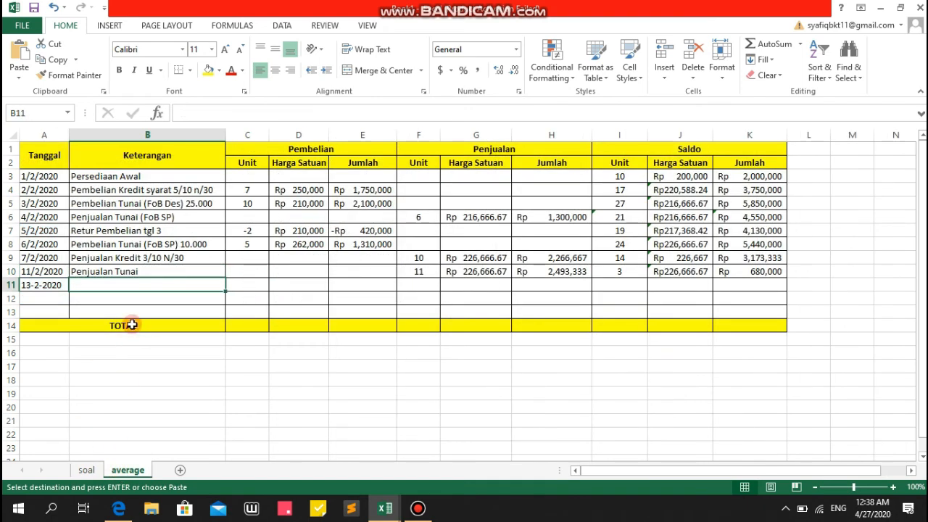
key("ctrl+v")
Check the 2/13/2020 return on the soal sheet and enter -1 as its Penjualan Unit in F11 of the average sheet.
key("Right")
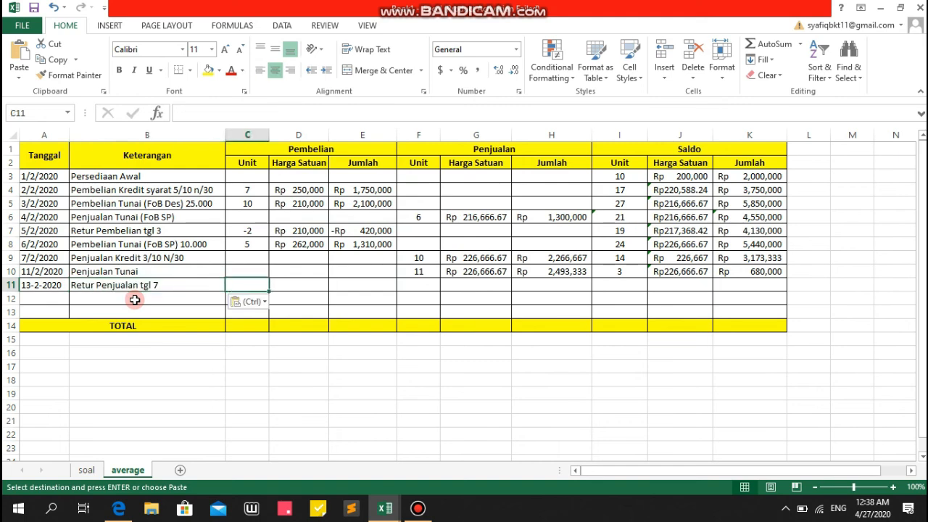
left_click(87, 469)
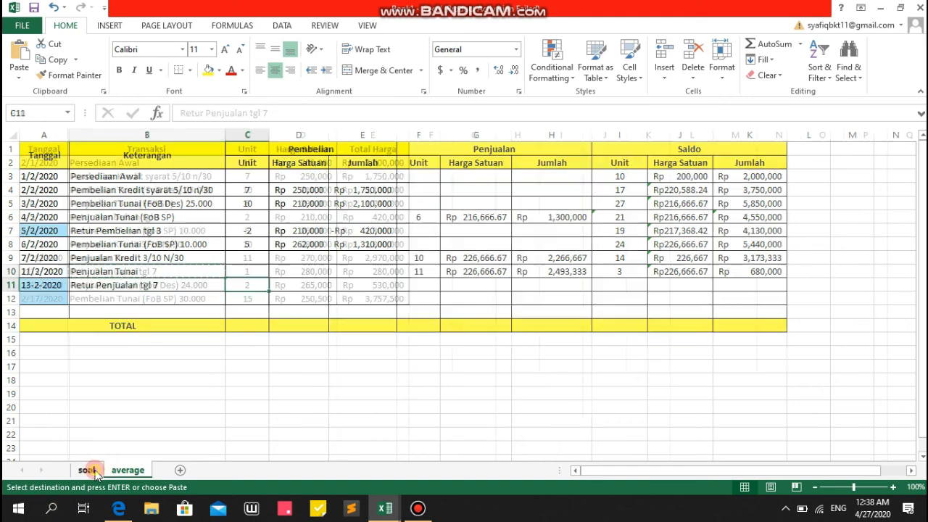
key("Escape")
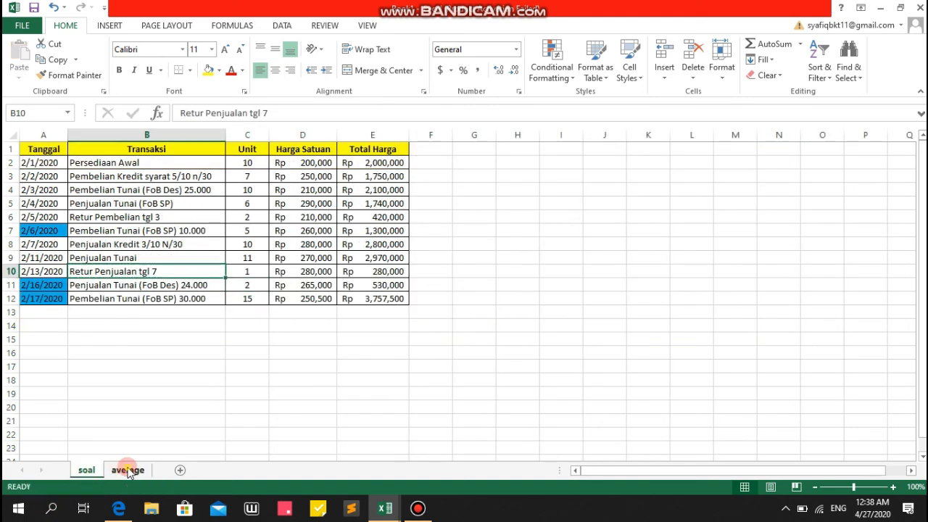
left_click(128, 472)
key("Right")
key("Right")
key("Right")
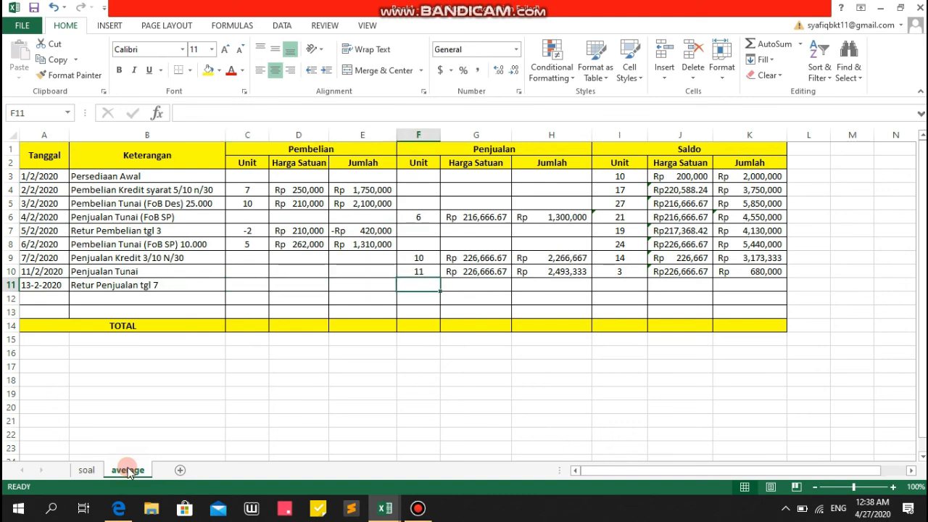
type("1")
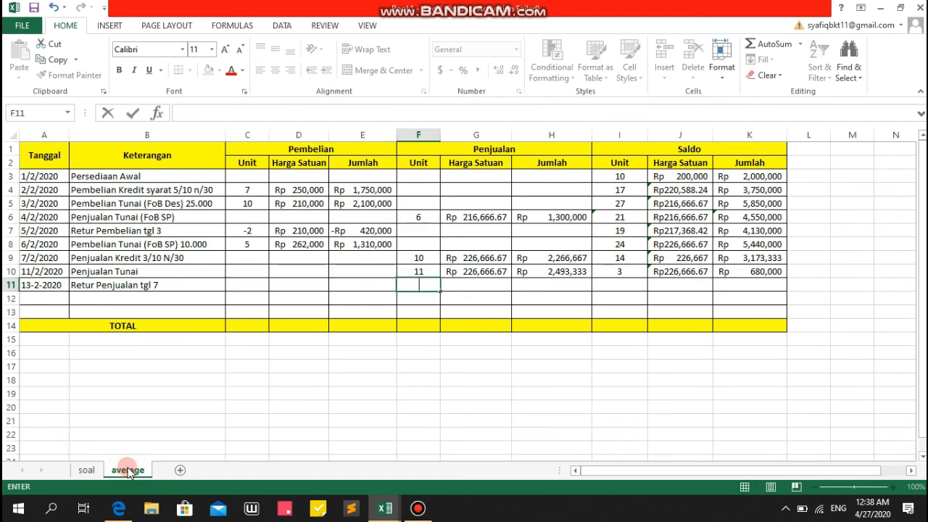
type("-1")
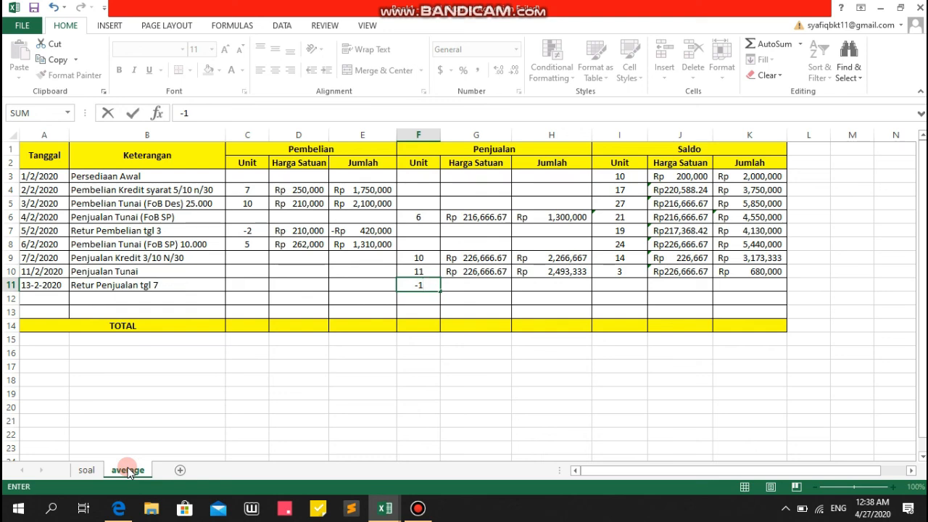
Set the sales return's Harga Satuan in G11 to the original 7/2/2020 sale's unit price with =G9.
key("Tab")
type("=")
key("Up")
key("Up")
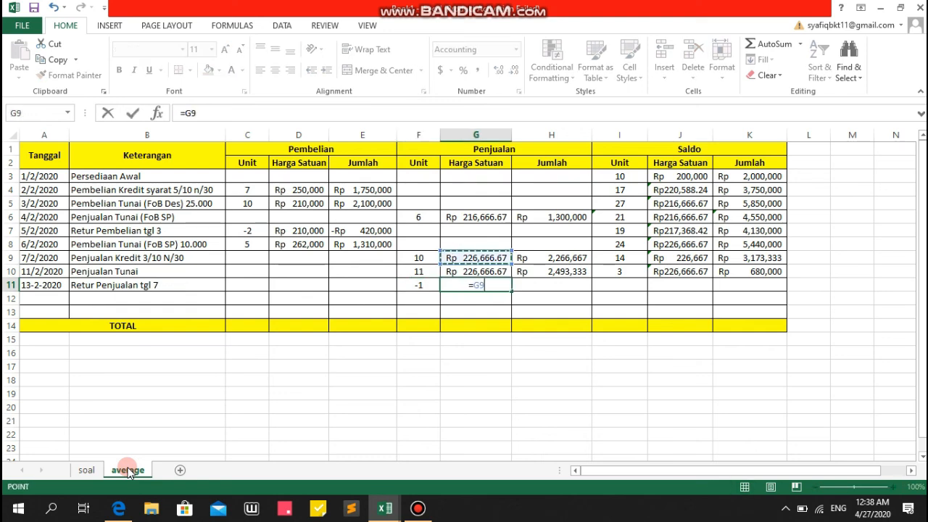
key("Return")
Calculate the sales return's Jumlah in H11 by multiplying its unit price by its units with =G11*F11.
key("Up")
key("Right")
type("=")
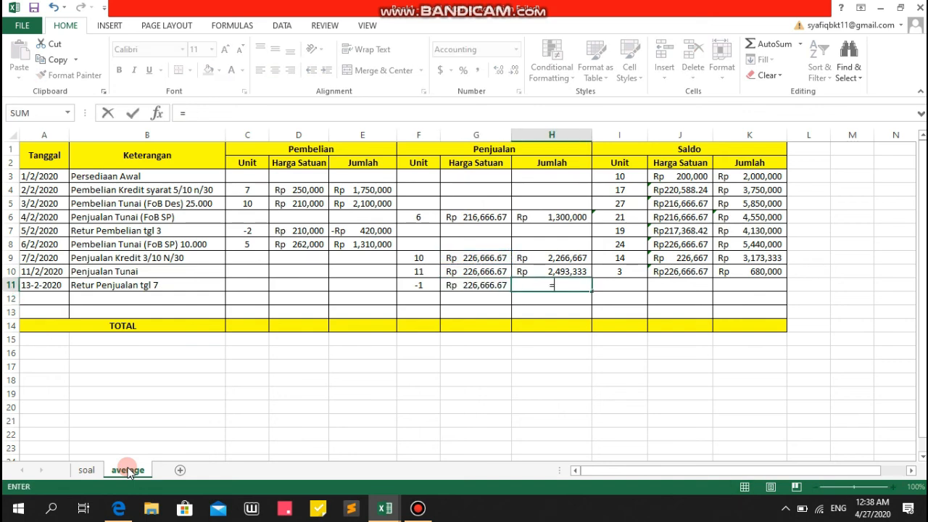
key("Left")
type("*")
key("Left")
key("Left")
key("Return")
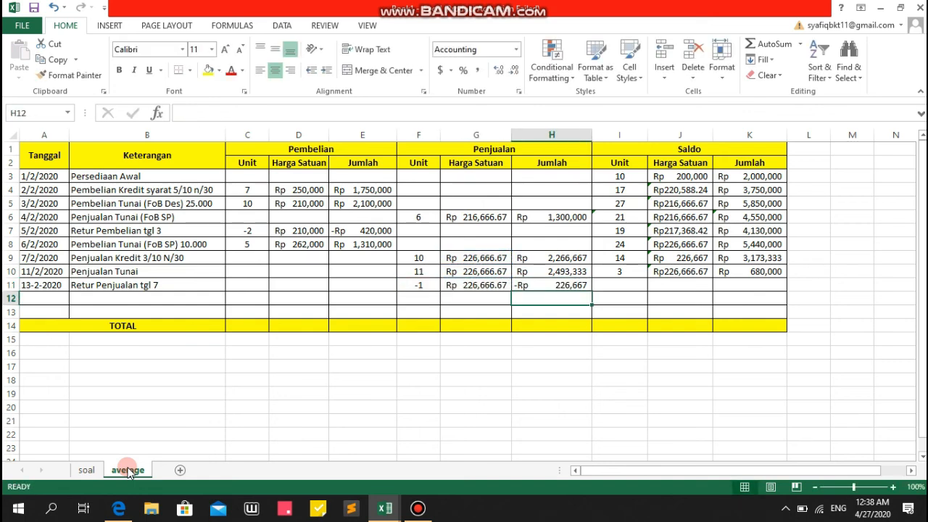
Calculate the 13-2-2020 return's Saldo Unit in I11 from the previous balance and returned units with =I10-F11.
key("Up")
key("Right")
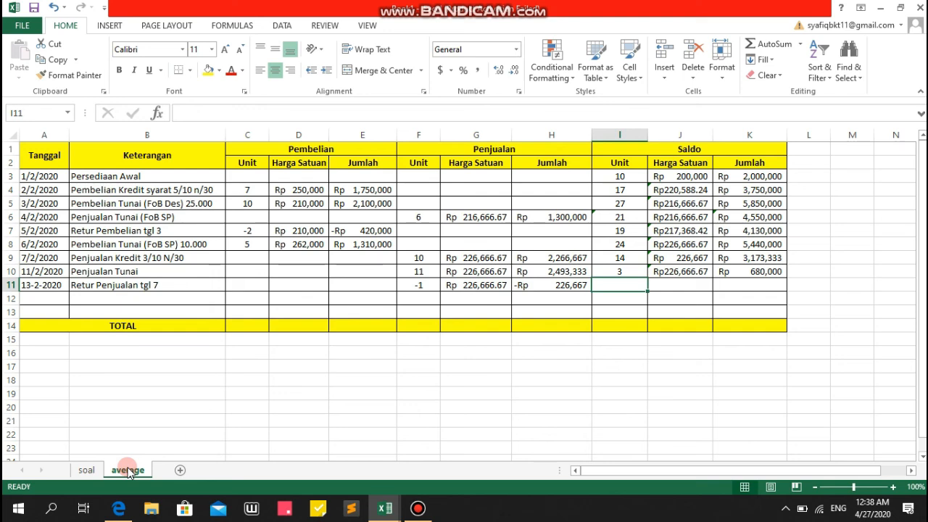
type("=")
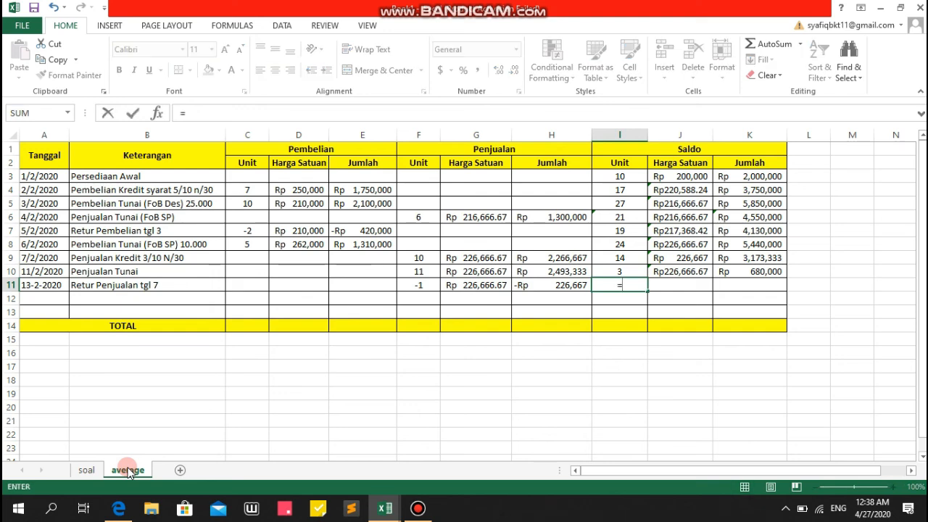
key("Up")
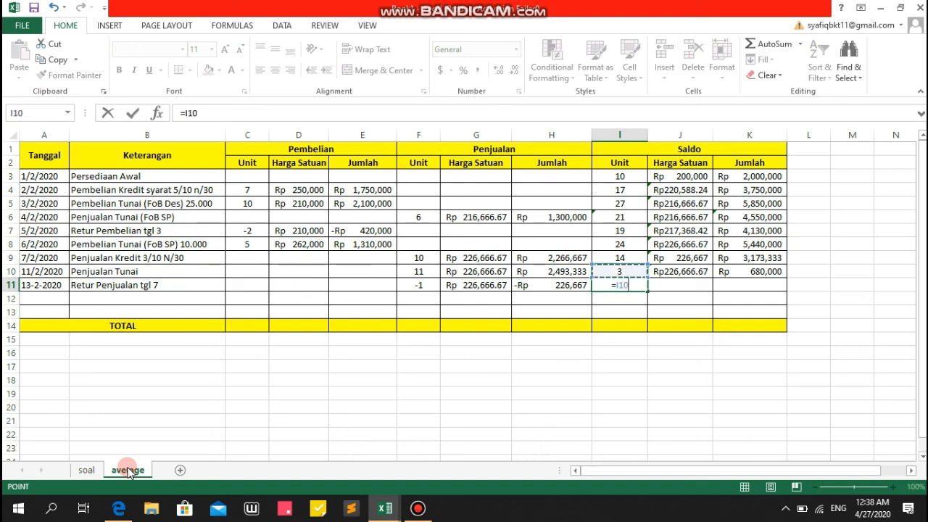
type("-")
key("Left")
key("Left")
key("Left")
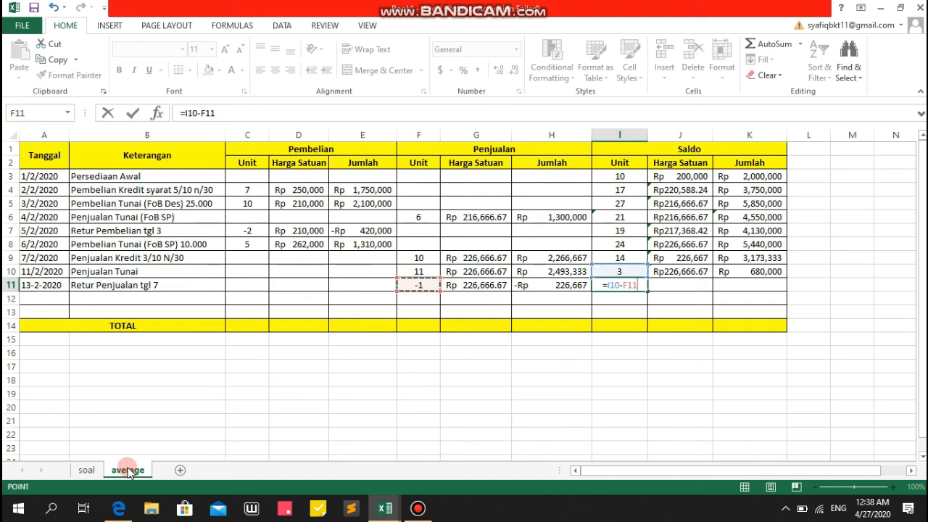
key("Return")
Calculate the 13-2-2020 return's Saldo Jumlah in K11 by subtracting its Penjualan Jumlah from the previous balance with =K10-H11.
key("Up")
key("Right")
key("Right")
type("=")
key("Up")
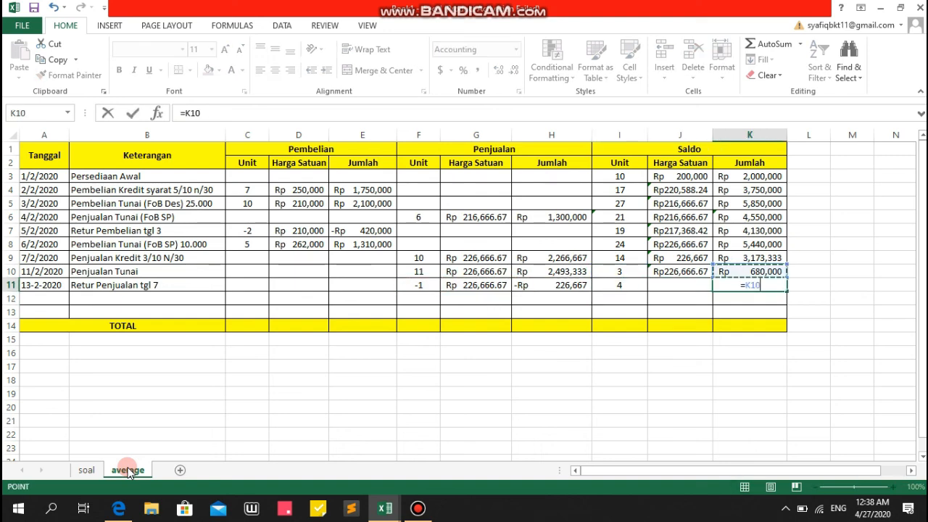
type("-")
key("Left")
key("Left")
key("Left")
key("Return")
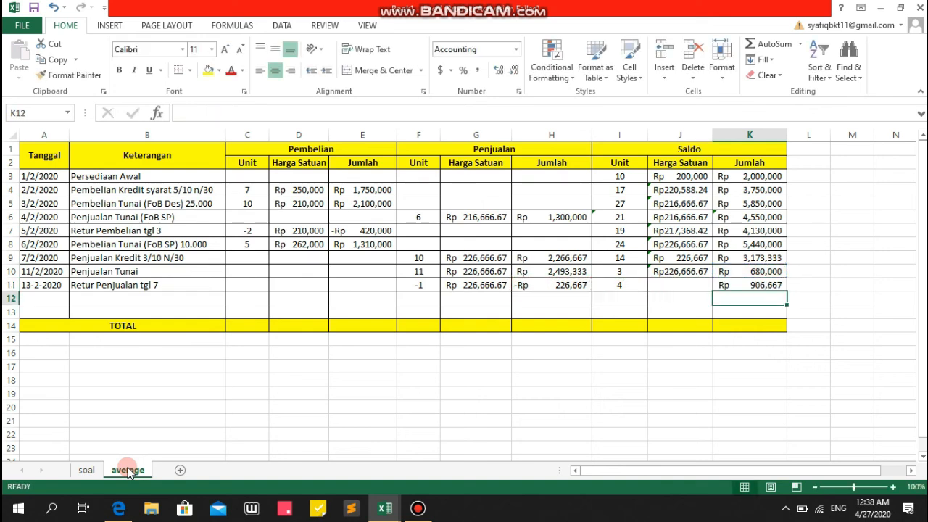
Calculate the 13-2-2020 return's average Saldo Harga Satuan in J11 with =K11/I11.
key("Up")
key("Left")
type("=")
key("Right")
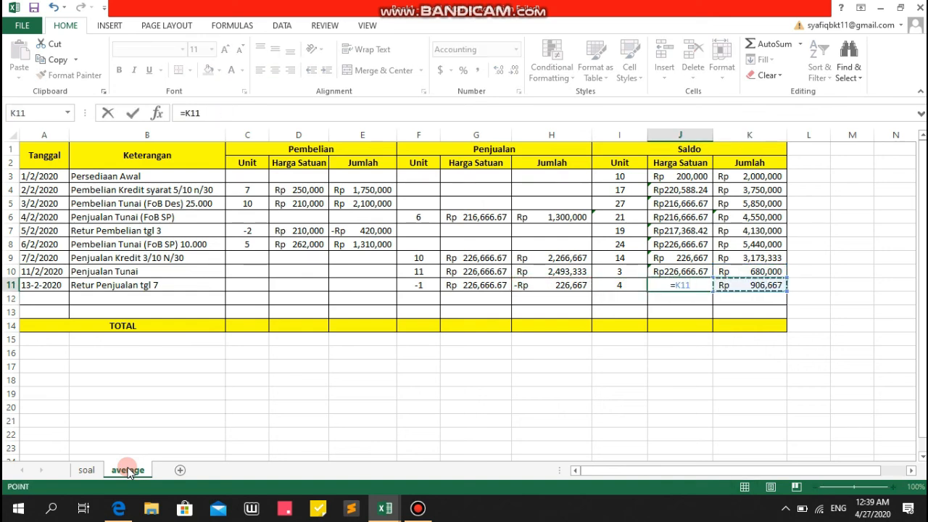
type("/")
key("Left")
key("Left")
key("Right")
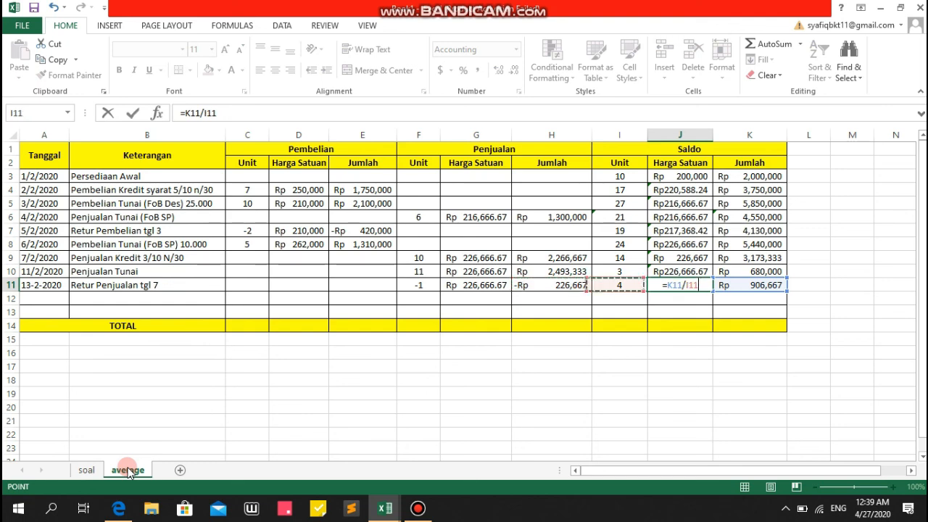
key("Return")
Enter the date 16-2-2020 in Tanggal cell A12 of the average sheet.
key("Left")
key("Left")
key("Left")
key("Left")
key("Left")
key("Left")
key("Left")
key("Left")
key("Left")
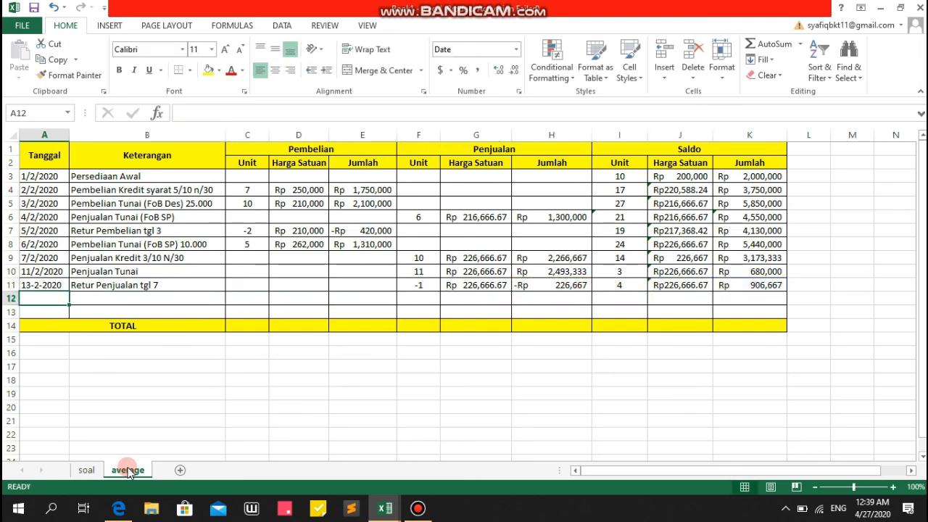
type("16-2-")
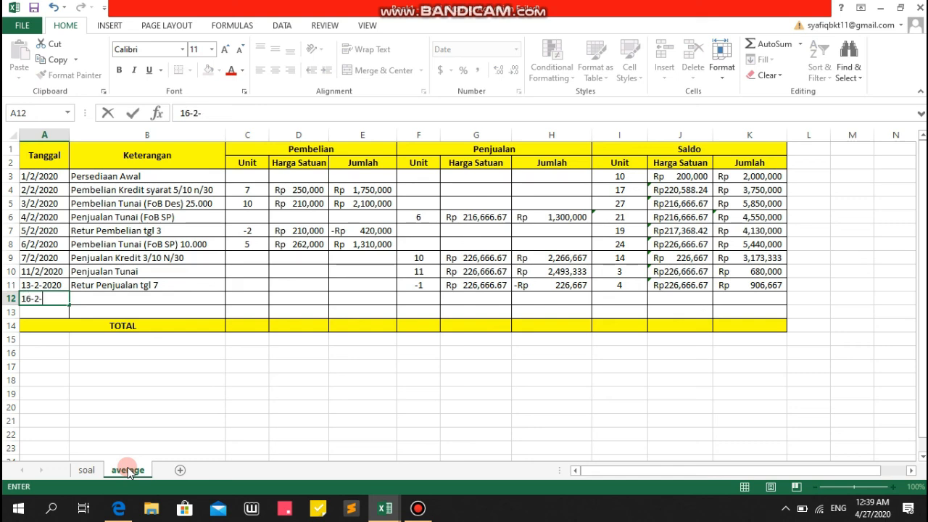
type("2020")
key("Tab")
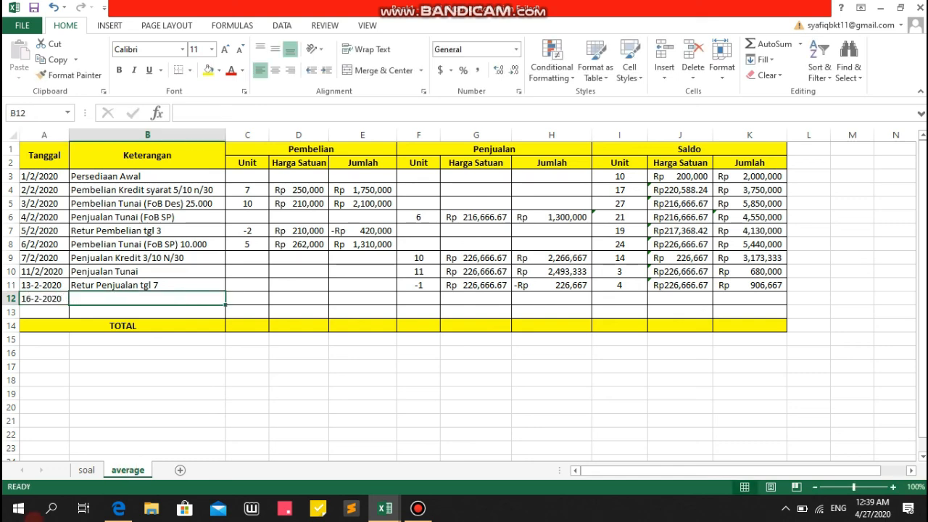
Copy the 2/16/2020 description Penjualan Tunai (FoB Des) 24.000 from the soal sheet into Keterangan cell B12 of the average sheet.
left_click(85, 469)
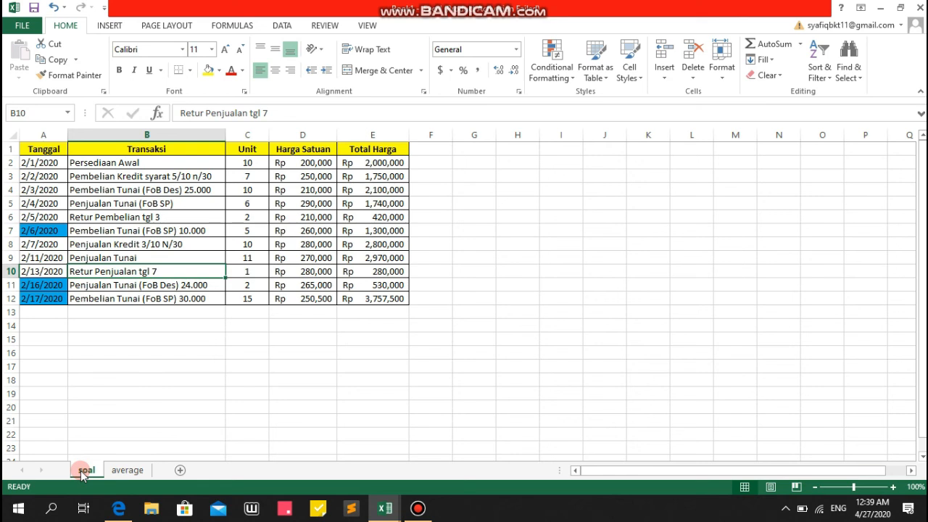
left_click(127, 286)
key("ctrl+c")
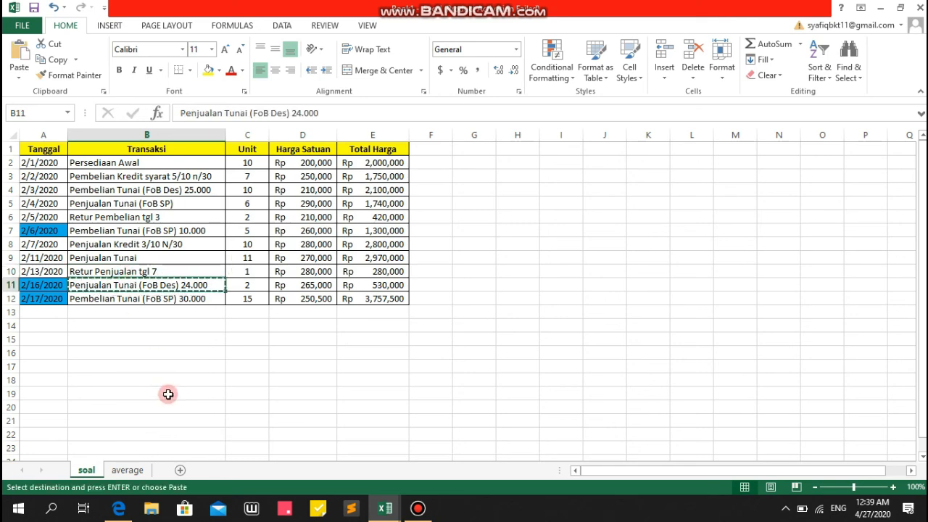
left_click(128, 470)
key("ctrl+v")
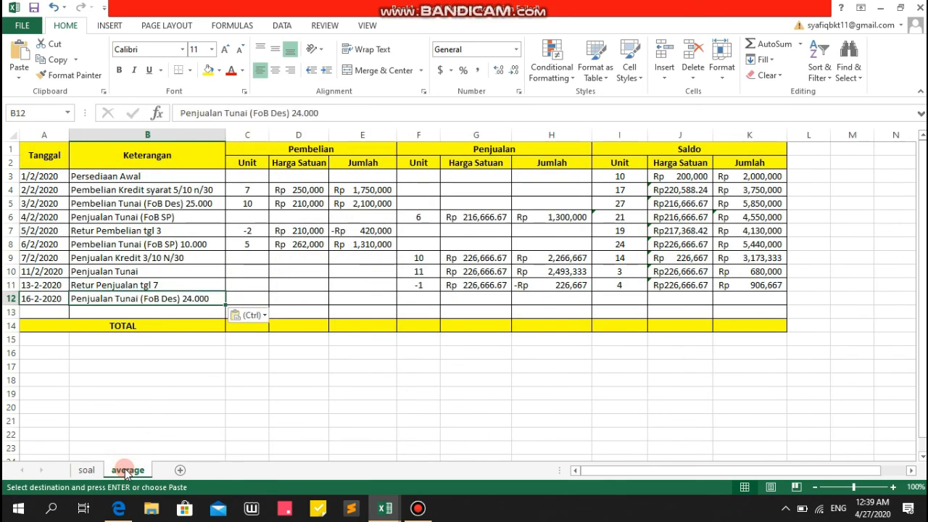
key("Tab")
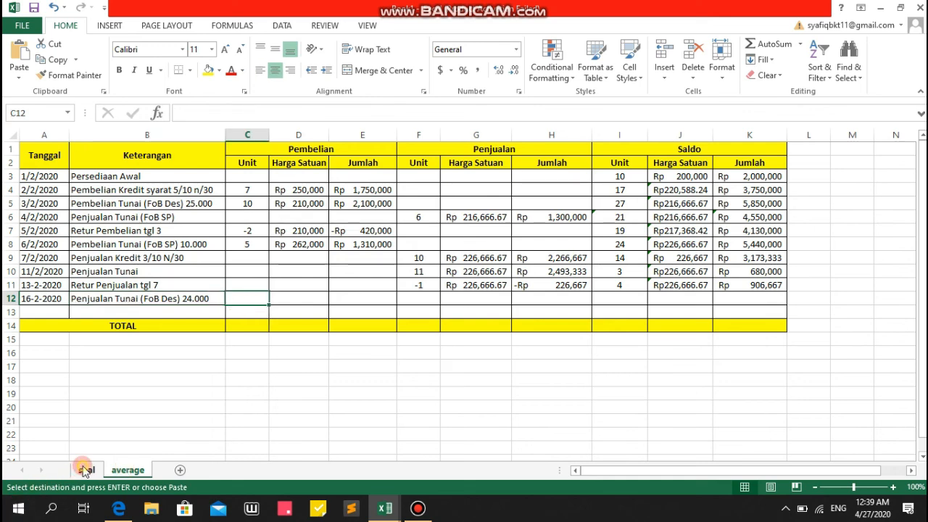
Check the 2/16/2020 sale's units on the soal sheet and enter 2 as its Penjualan Unit in F12 of the average sheet.
left_click(85, 469)
key("Escape")
key("Tab")
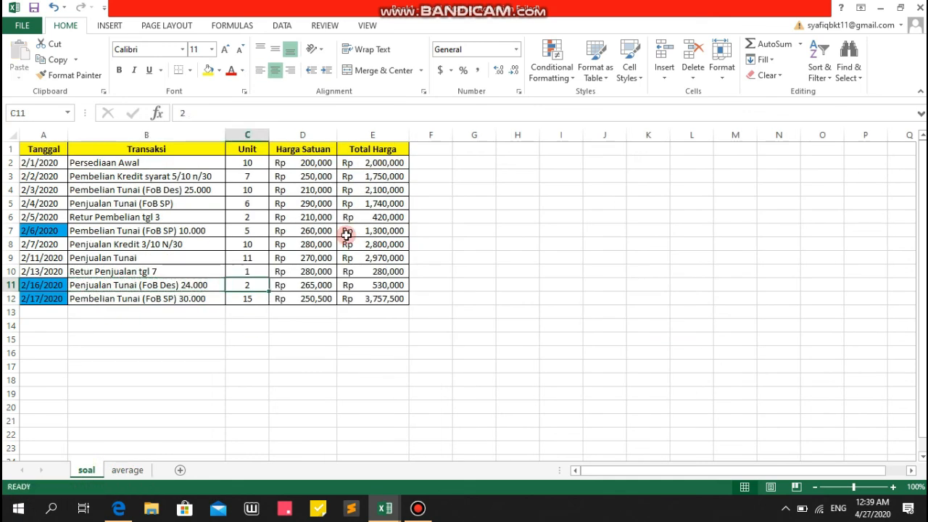
left_click(120, 469)
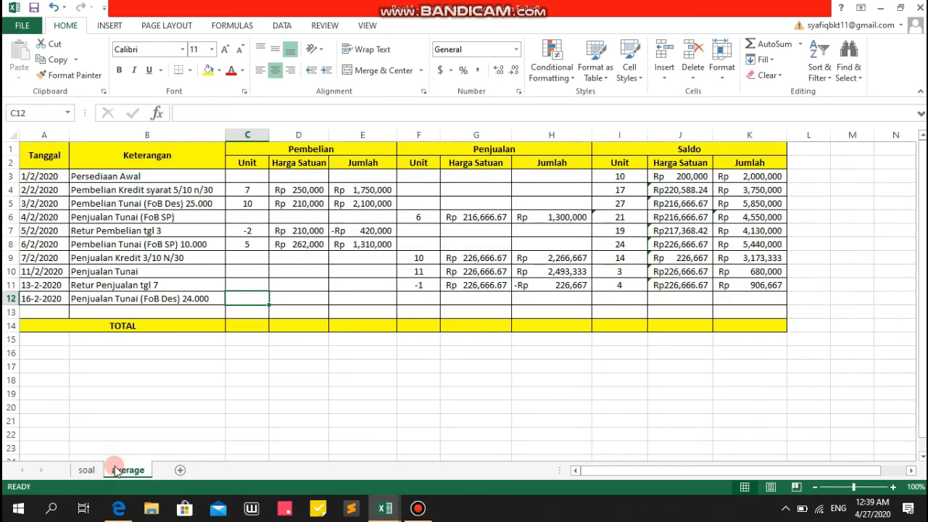
key("Tab")
type("2")
key("Tab")
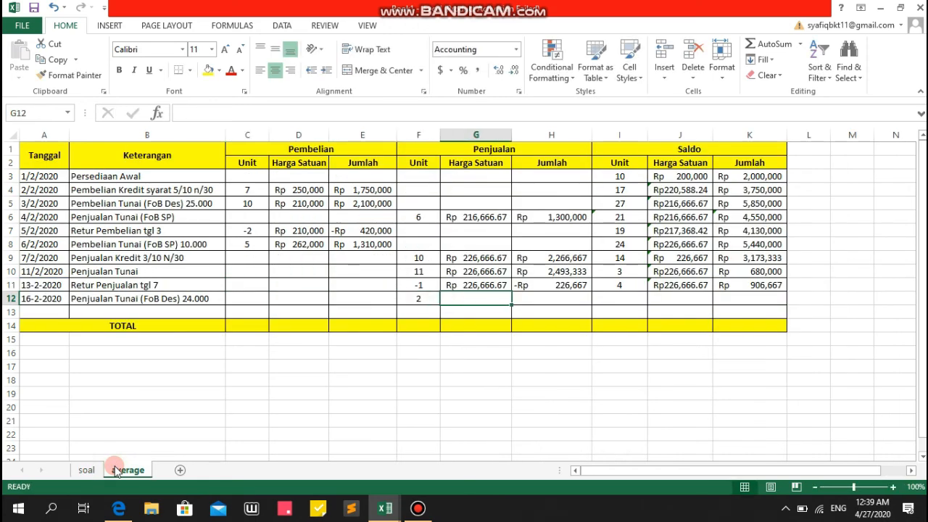
Set the 16-2-2020 sale's Harga Satuan in G12 to the previous average price plus freight per unit with =J11+(24000/F12).
type("=")
key("Up")
key("Right")
key("Right")
key("Right")
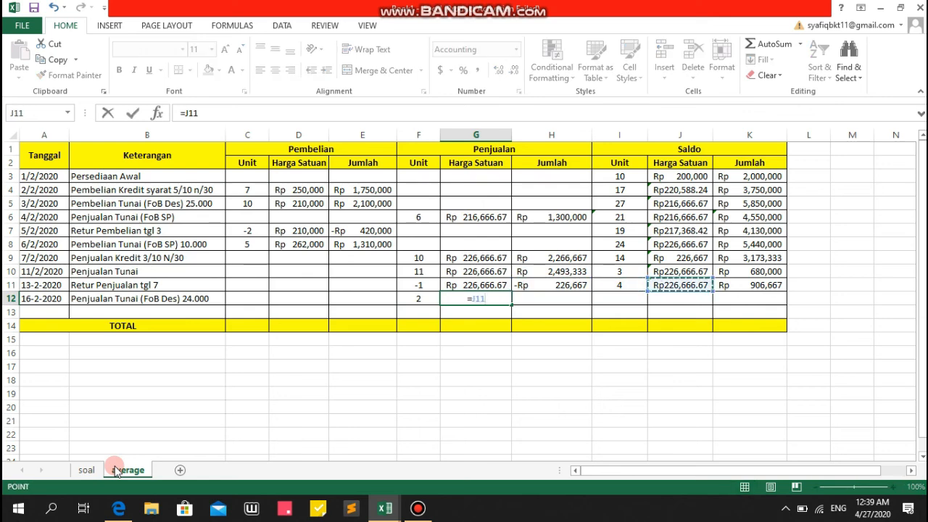
type("+")
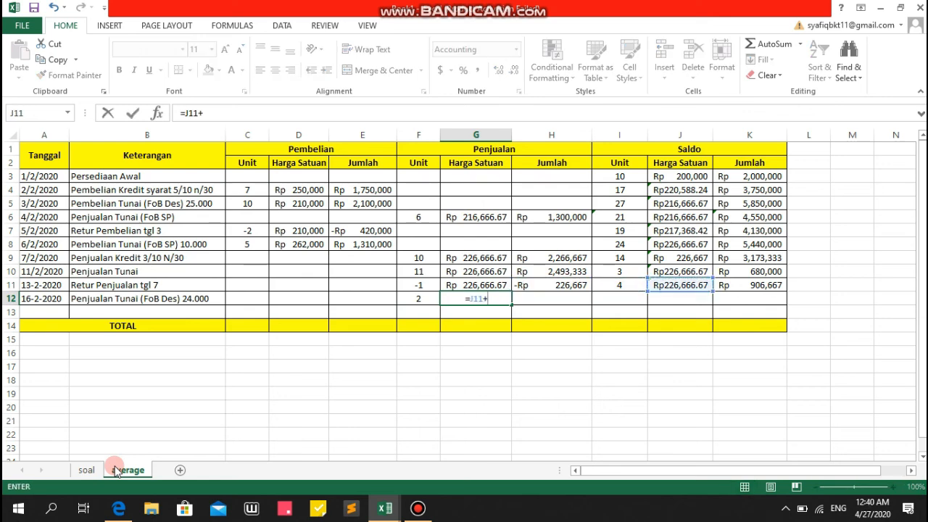
type("(24000")
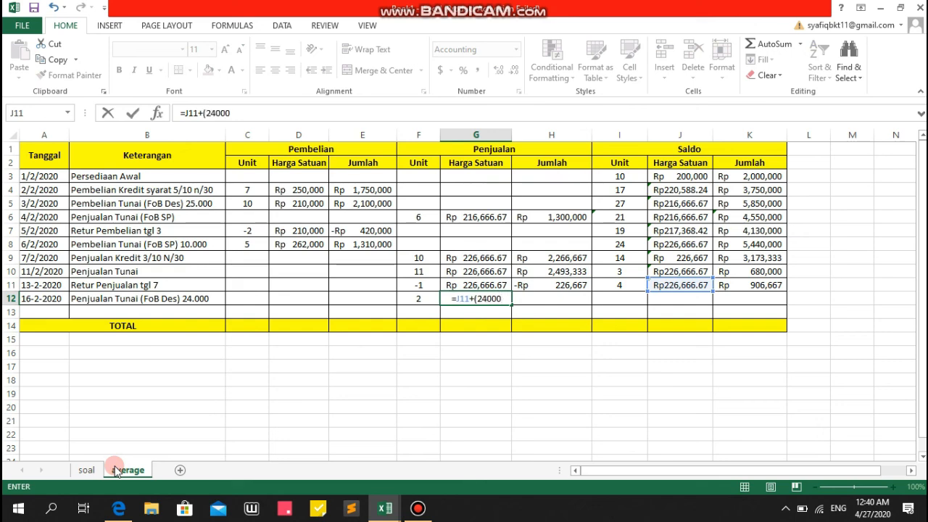
type("/")
key("Left")
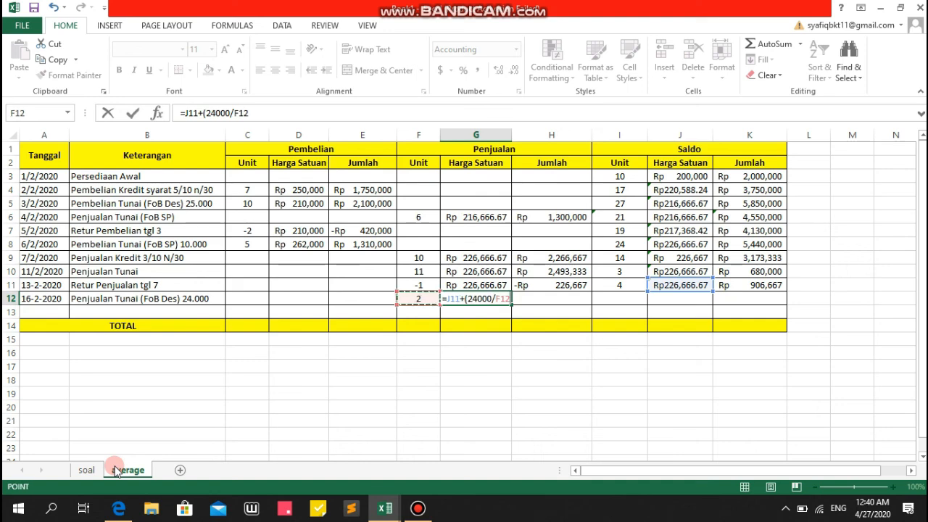
type(")")
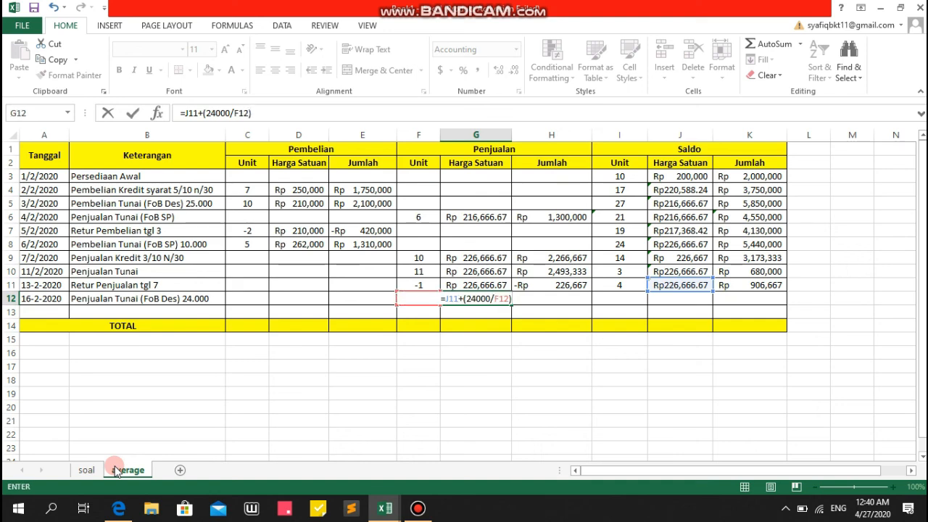
key("Return")
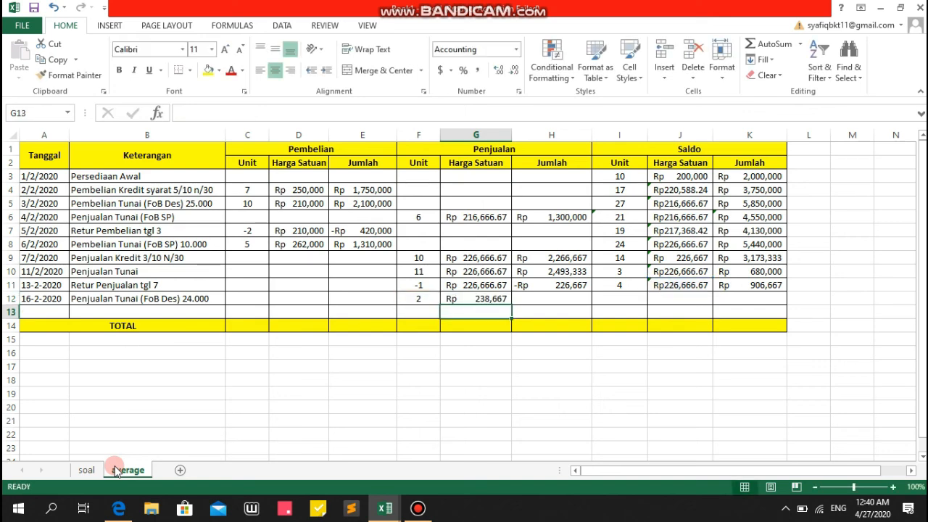
Calculate the 16-2-2020 sale's Penjualan Jumlah in H12 by multiplying its unit price by its units with =G12*F12.
key("Up")
key("Right")
type("=")
key("Left")
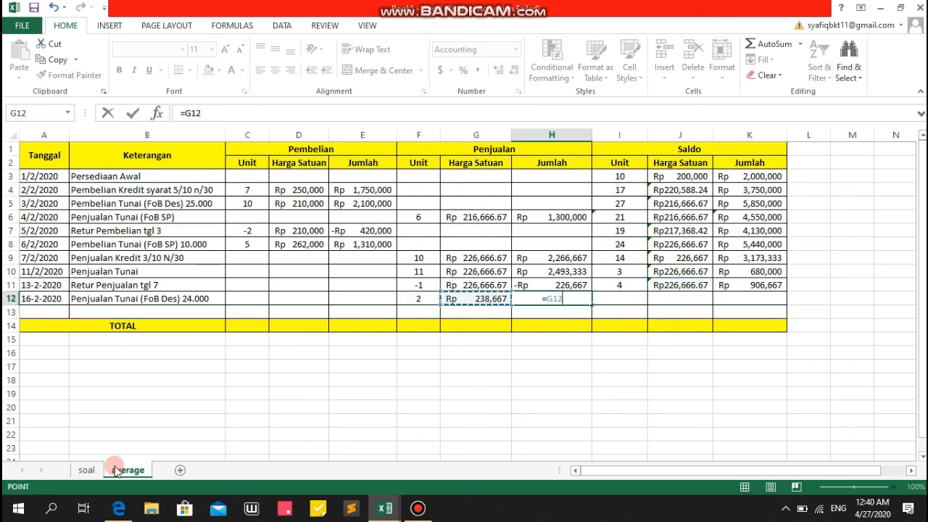
type("*")
key("Left")
key("Left")
key("Tab")
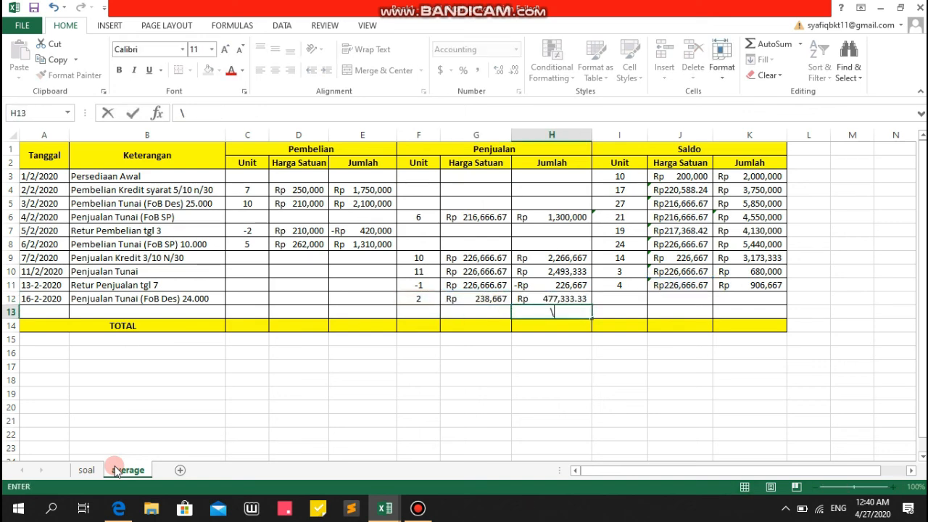
key("Left")
key("Right")
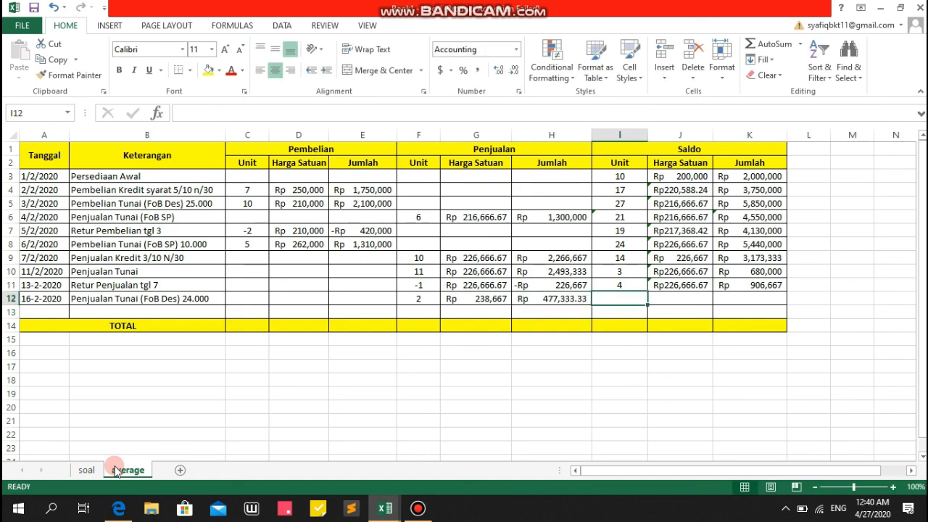
Calculate the 16-2-2020 sale's Saldo Unit in I12 by subtracting the sold units with =I11-F12.
type("=")
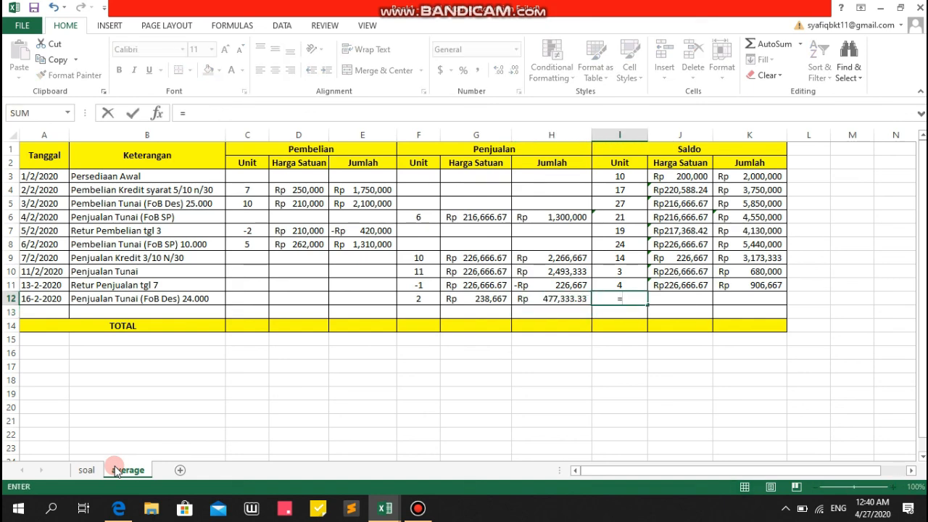
key("Up")
type("-")
key("Left")
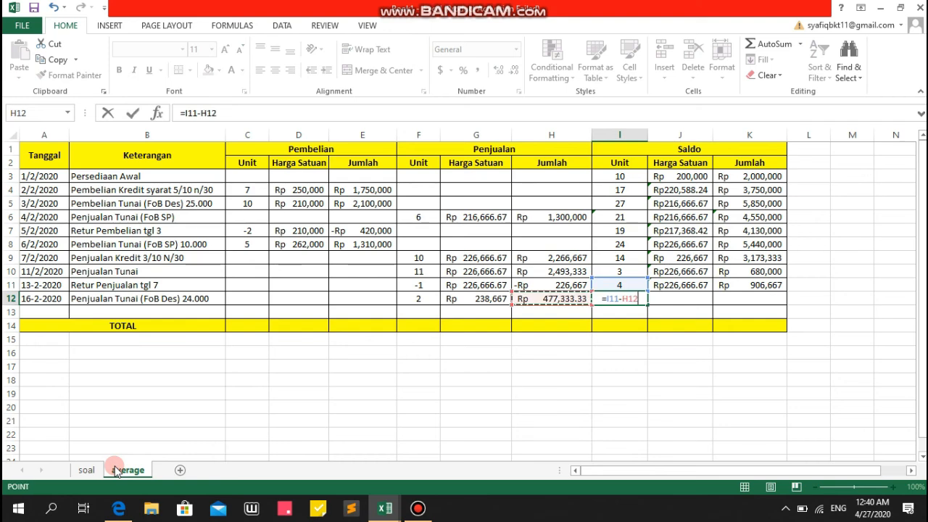
key("Left")
key("Left")
key("Return")
Calculate the 16-2-2020 sale's Saldo Jumlah in K12 by subtracting its Penjualan Jumlah from the previous balance with =K11-H12.
key("Up")
key("Right")
key("Right")
type("=")
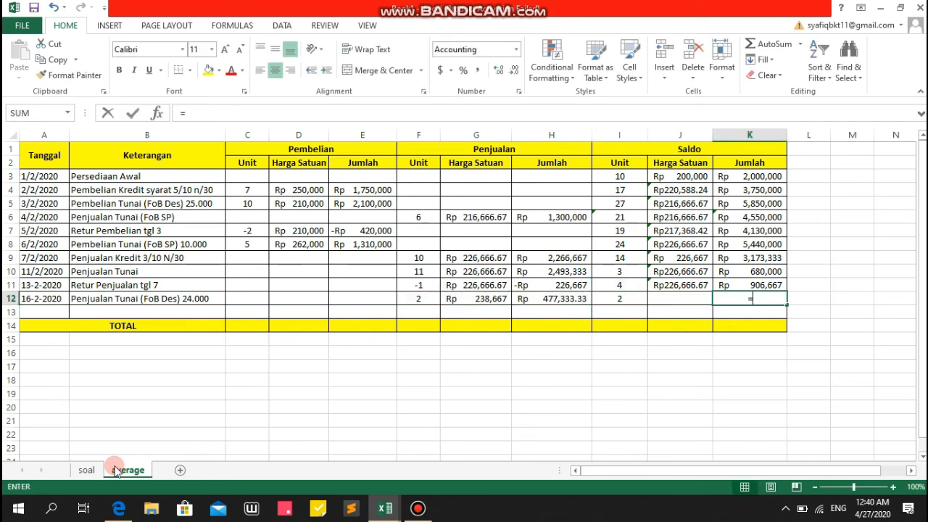
key("Up")
type("-")
key("Left")
key("Left")
key("Left")
key("Return")
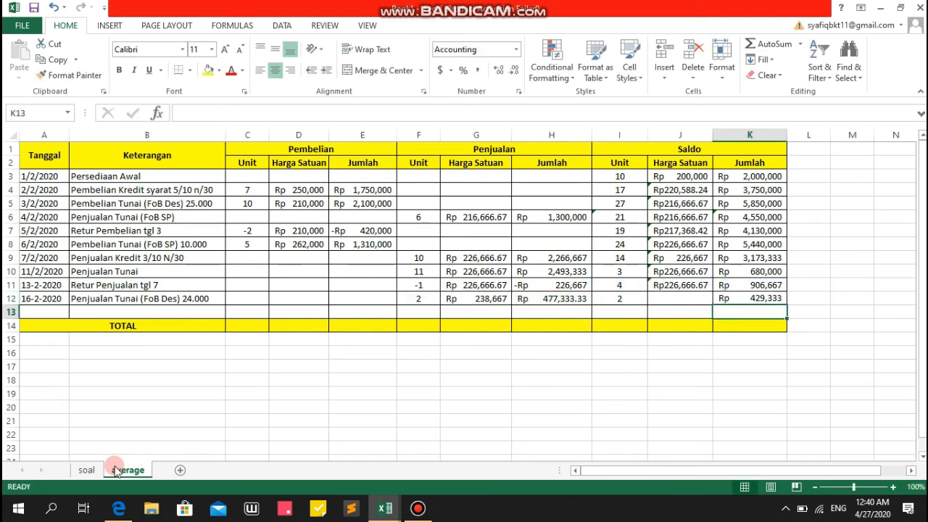
Calculate the 16-2-2020 sale's average Saldo Harga Satuan in J12 with =K12/I12.
key("Up")
key("Left")
type("=")
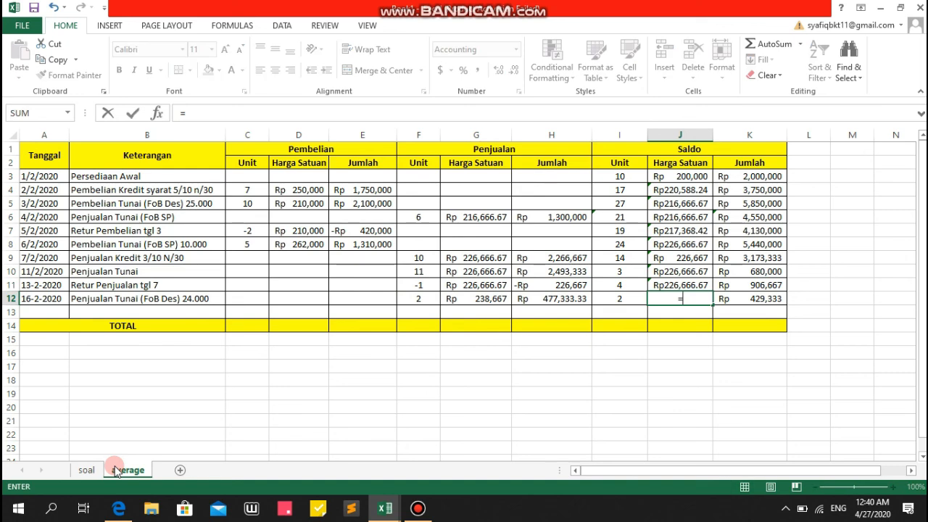
key("Right")
type("/")
key("Left")
key("Left")
key("Return")
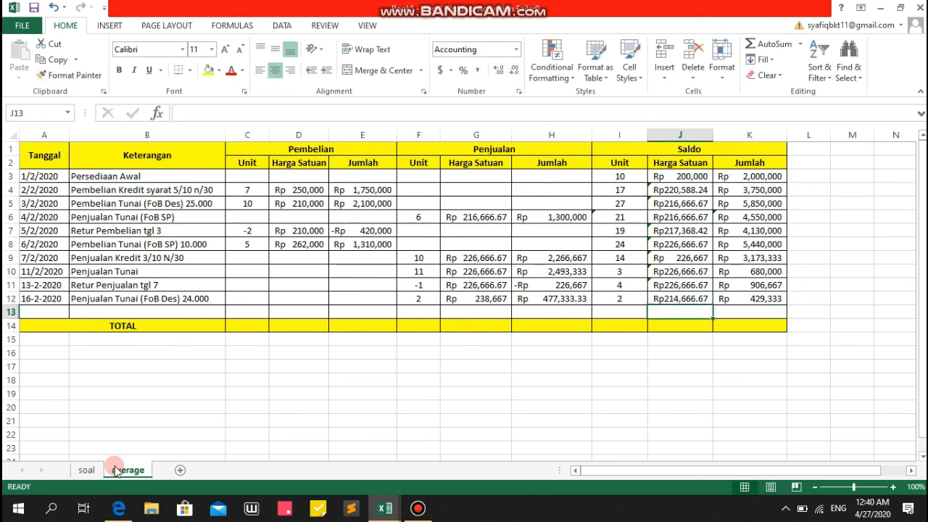
Enter the date 17-2-2020 for the next transaction in A13.
key("Left")
key("Left")
key("Left")
key("Left")
key("Left")
key("Left")
key("Left")
key("Left")
key("Left")
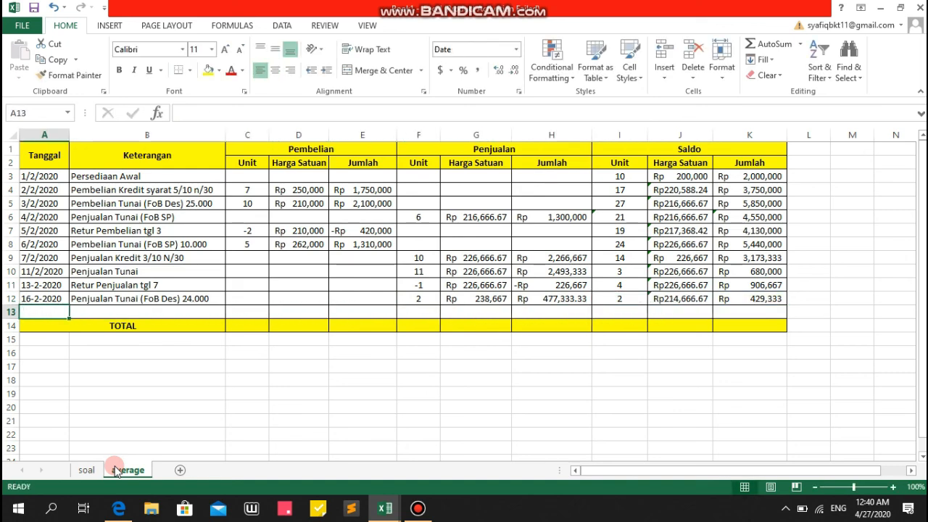
type("1")
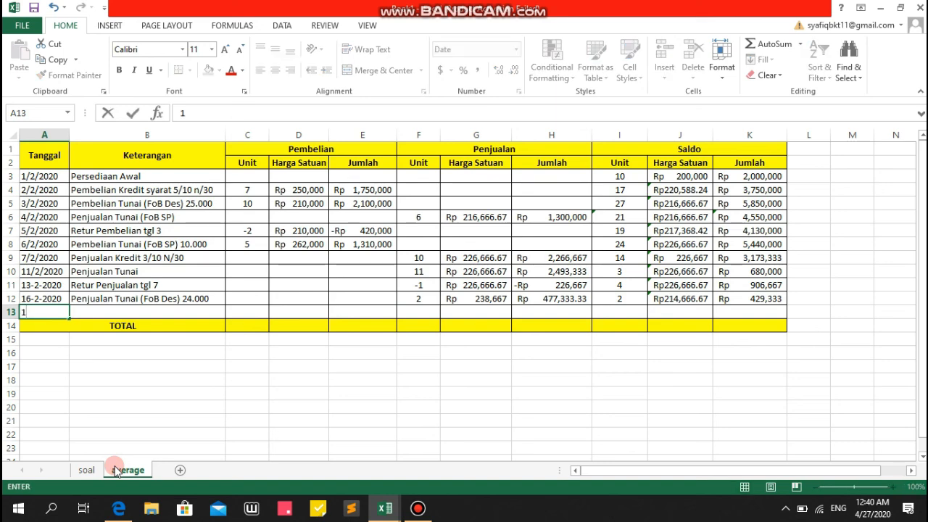
type("7-2-2020")
key("Tab")
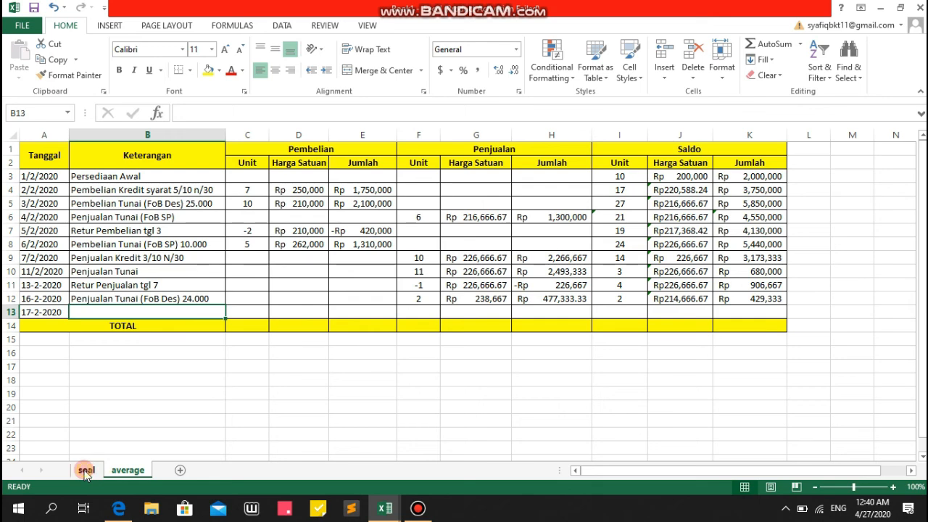
Copy the 17 February description, Pembelian Tunai (FoB SP) 30.000, from the soal sheet into B13 of average and enter 15 as Pembelian Unit in C13.
left_click(86, 471)
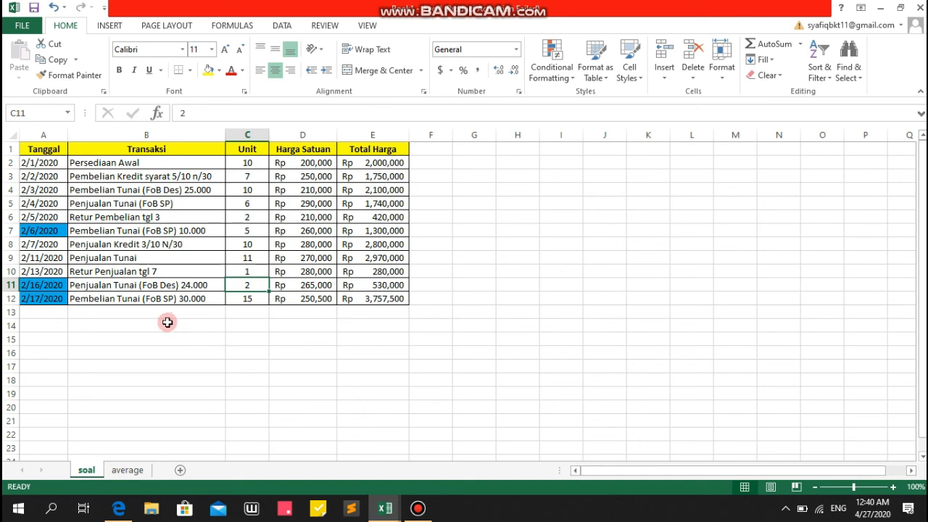
left_click(132, 234)
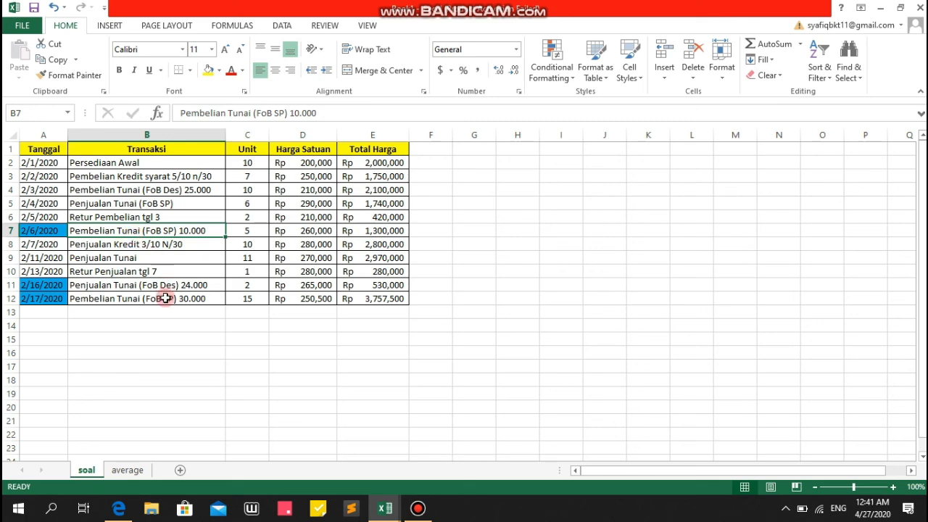
left_click(116, 470)
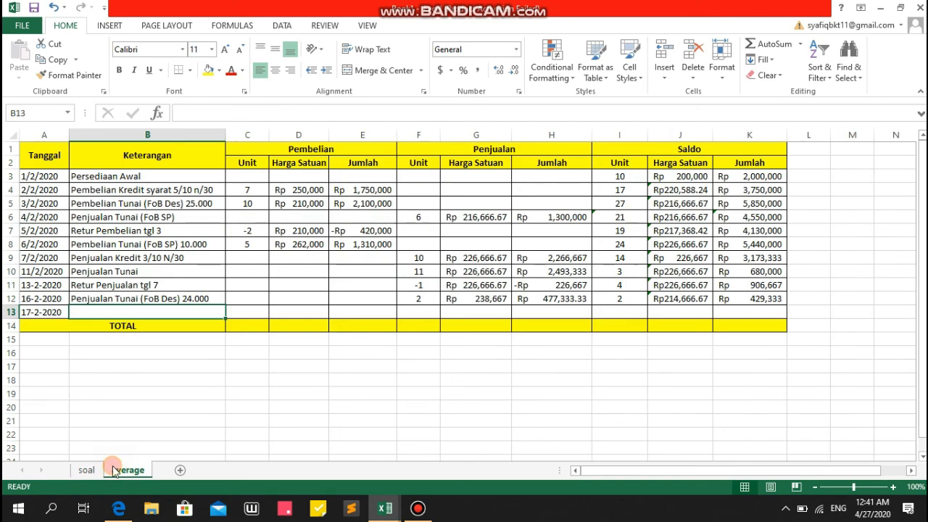
left_click(85, 470)
left_click(123, 470)
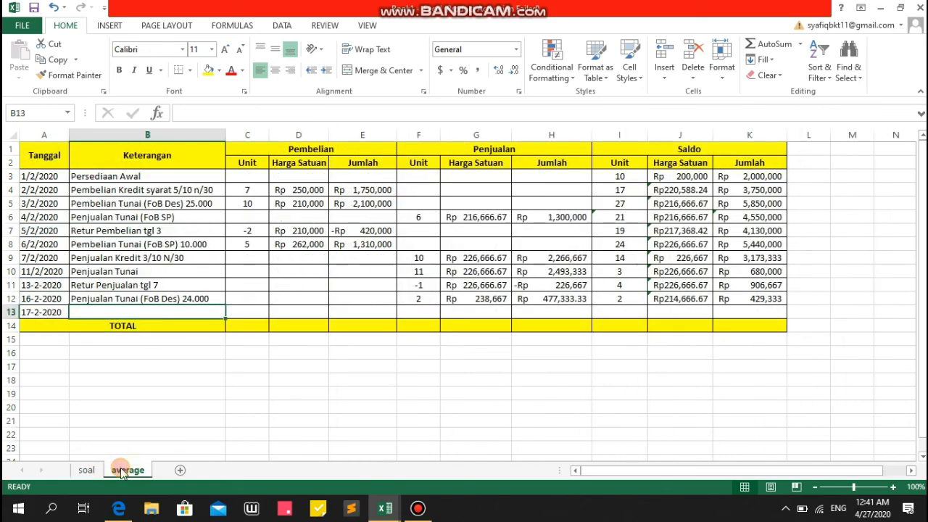
left_click(244, 311)
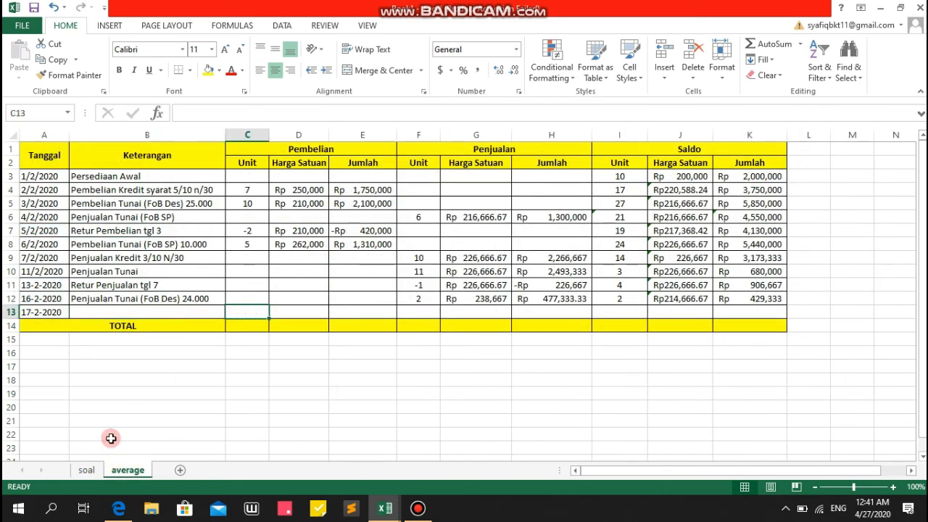
left_click(86, 470)
key("ctrl+c")
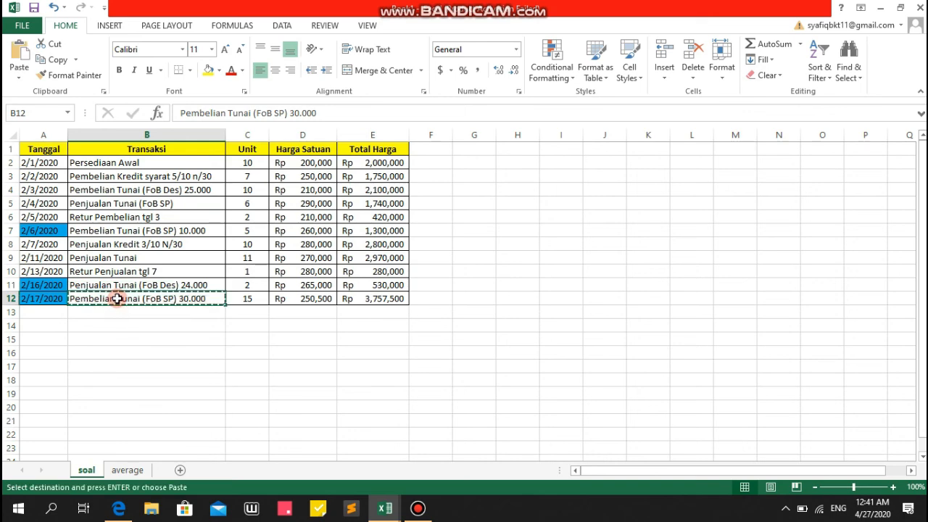
left_click(128, 470)
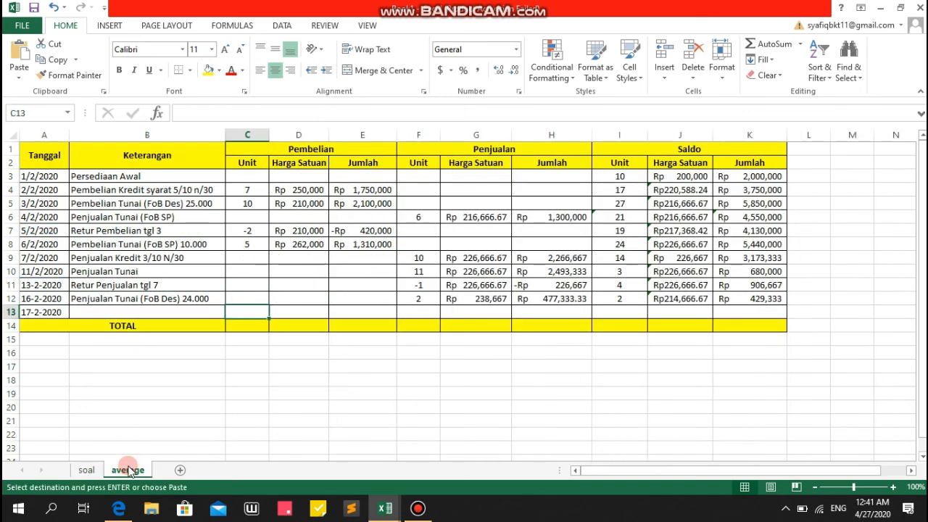
key("ctrl+v")
key("Right")
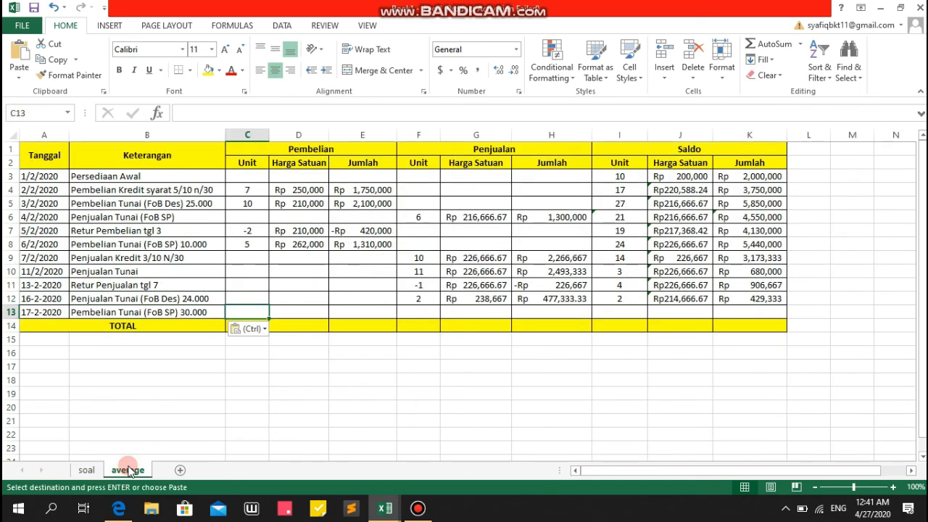
type("15")
key("Right")
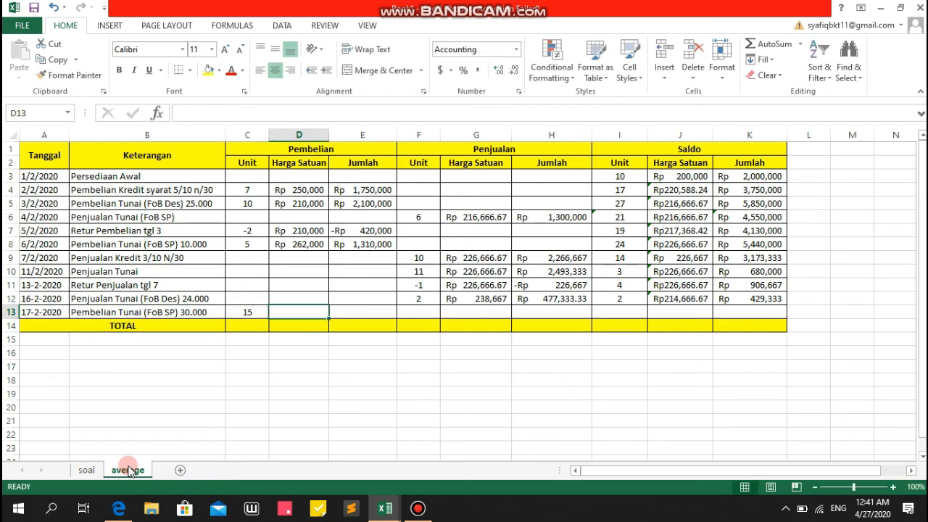
Calculate the 17-2-2020 purchase's Harga Satuan in D13, including its per-unit share of the freight, with =250500+(30000/C13).
left_click(87, 470)
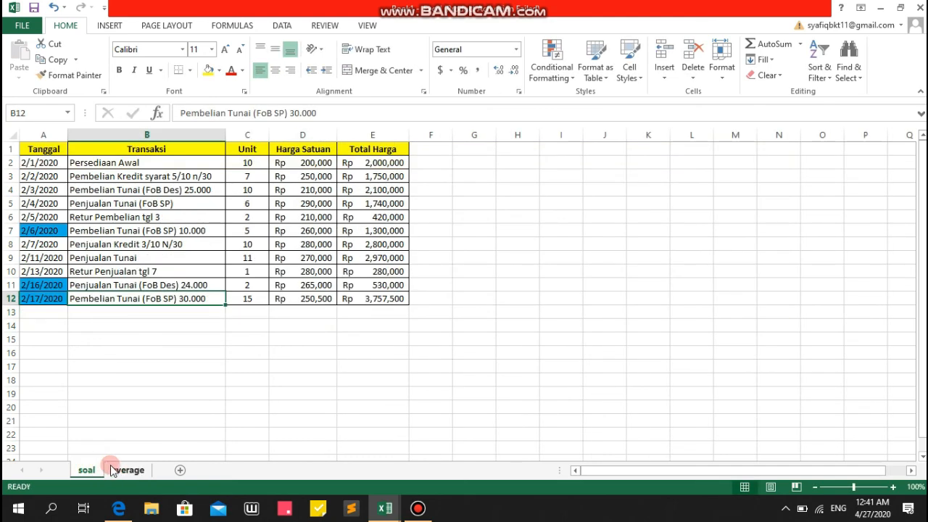
left_click(116, 470)
type("=250")
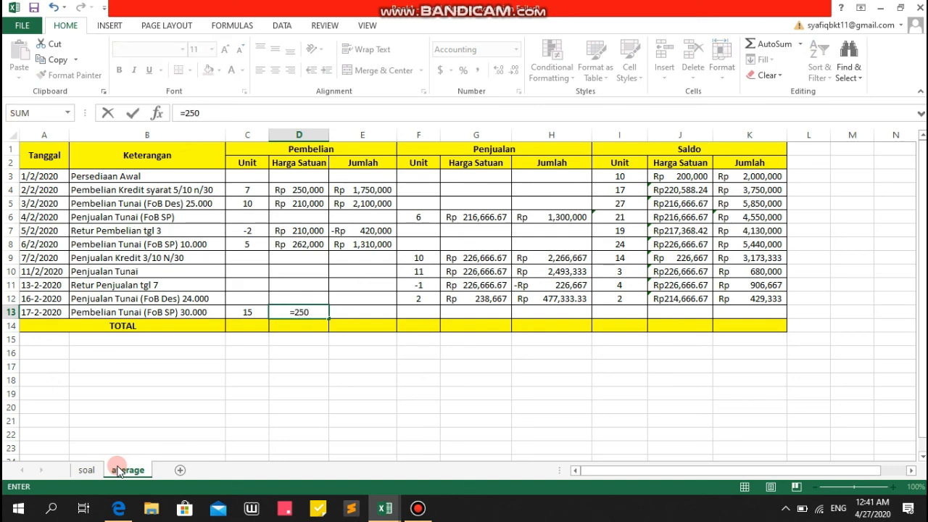
type("500+(30000")
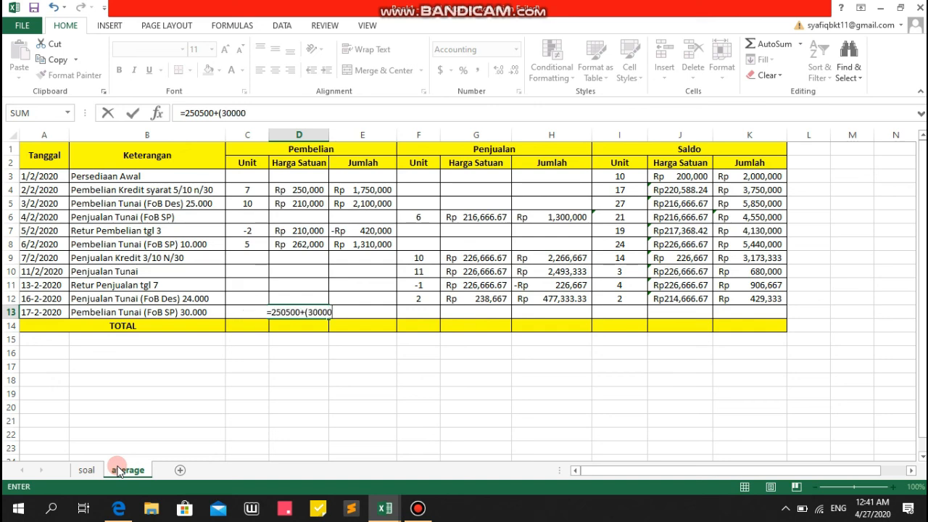
type("/")
key("Left")
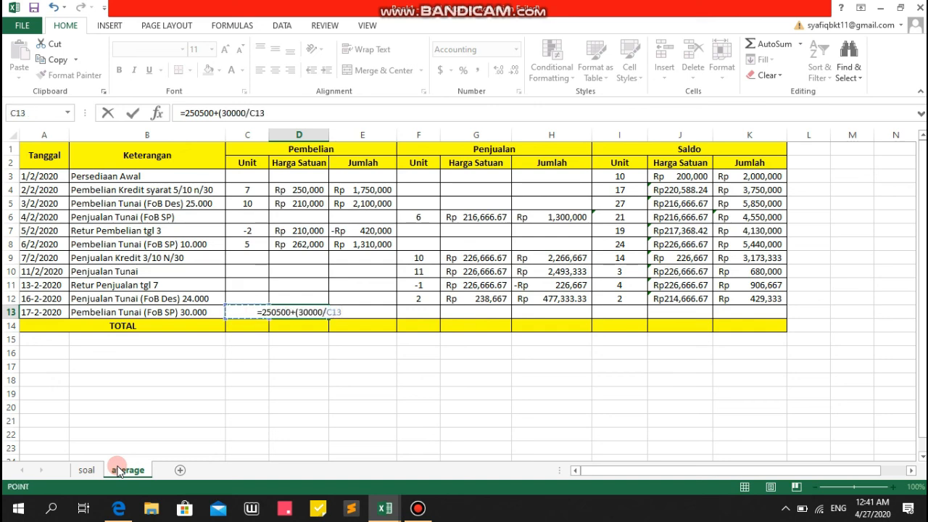
type(")")
key("Tab")
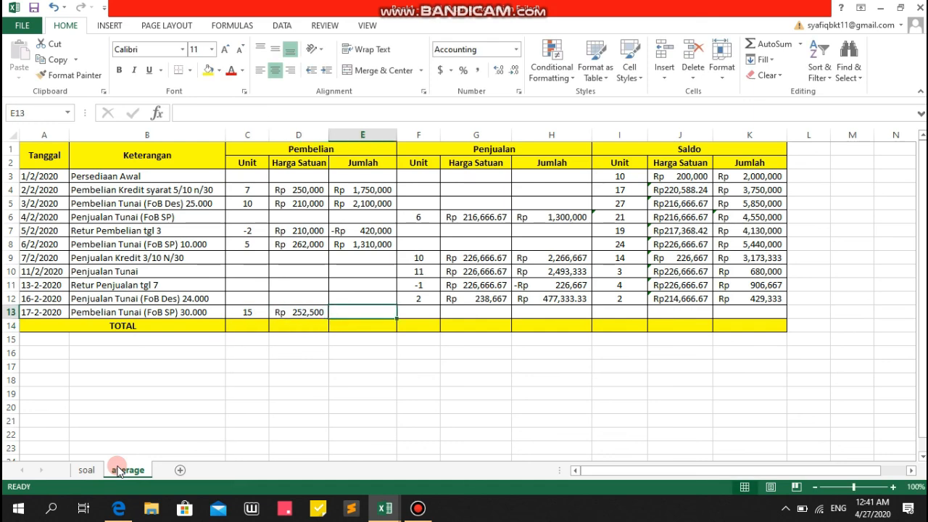
Calculate the 17-2-2020 purchase's Pembelian Jumlah in E13 by multiplying its unit price by its units with =D13*C13.
type("=")
key("Left")
type("*")
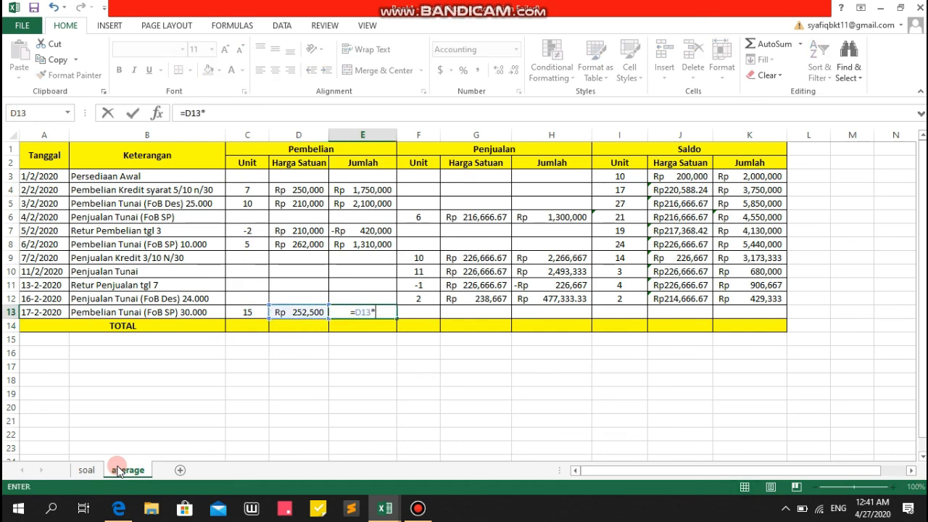
key("Left")
key("Left")
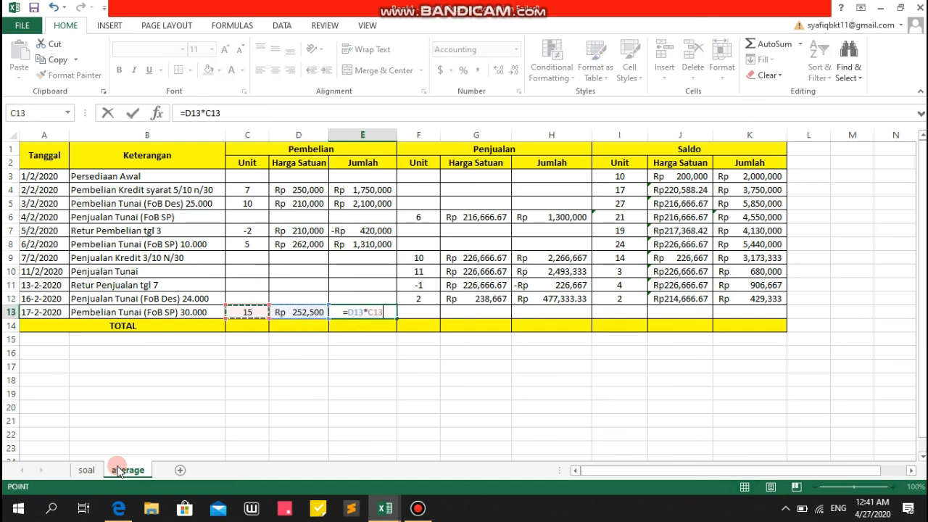
key("Return")
Calculate the 17-2-2020 purchase's Saldo Unit in I13 by adding the purchased units to the previous balance with =I12+C13.
key("Up")
key("Right")
key("Right")
key("Right")
key("Right")
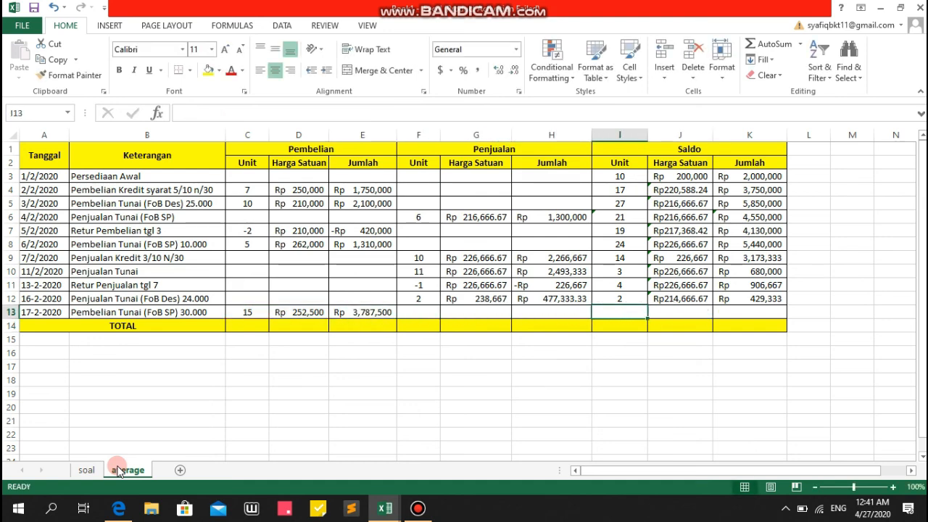
type("=")
key("Up")
key("Left")
key("Left")
key("Left")
key("Left")
key("Left")
key("Left")
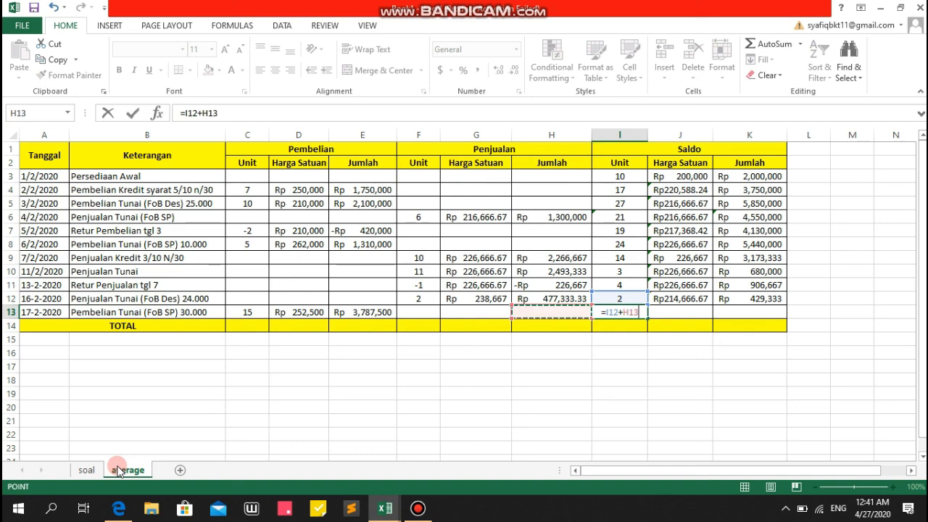
key("Tab")
Calculate the 17-2-2020 purchase's Saldo Jumlah in K13 by adding its Pembelian Jumlah to the previous balance with =K12+E13.
key("Tab")
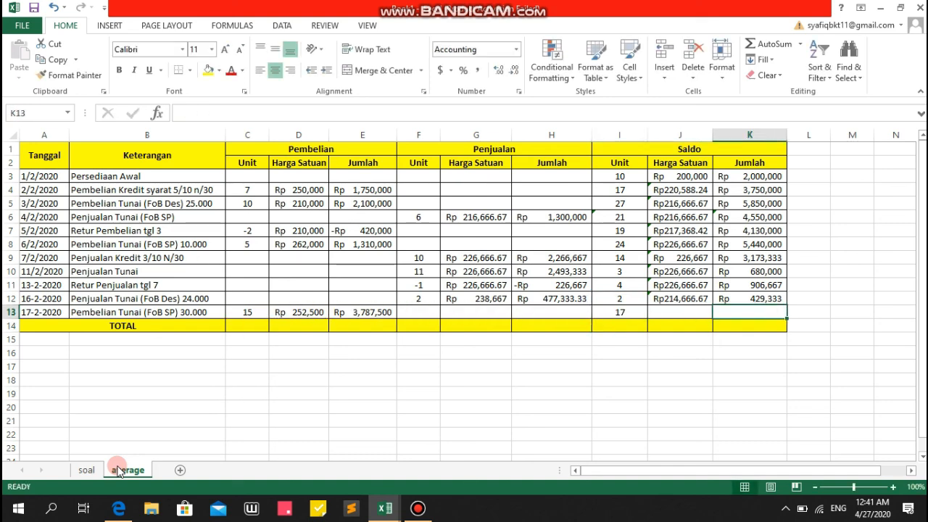
type("=")
key("Up")
type("+")
key("Left")
key("Left")
key("Left")
key("Left")
key("Left")
key("Left")
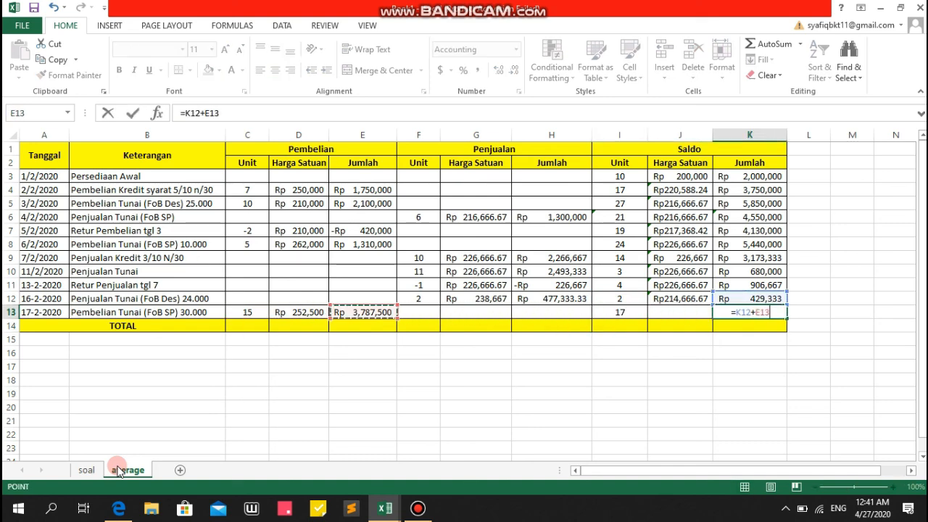
key("Return")
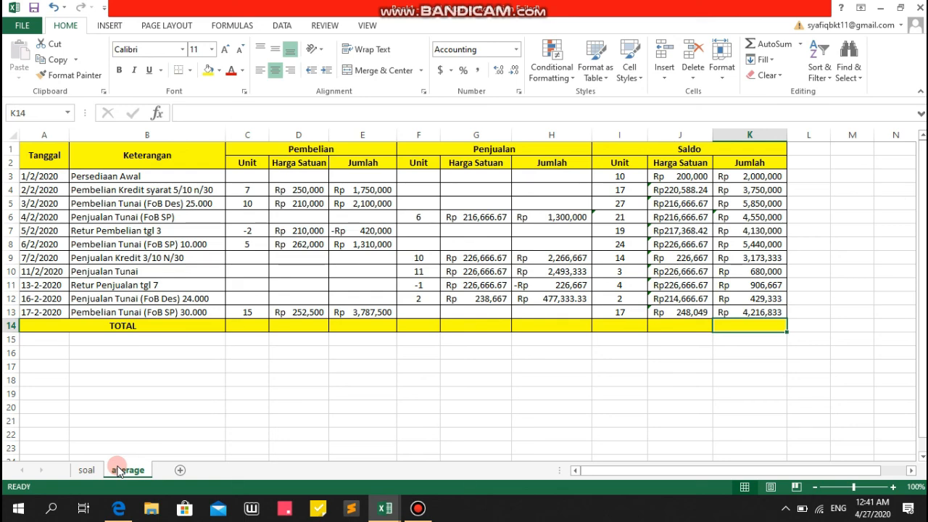
Total the Pembelian Unit column in C14 with =SUM(C3:C13).
key("Left")
key("Left")
key("Left")
key("Left")
key("Left")
key("Left")
key("Left")
key("Left")
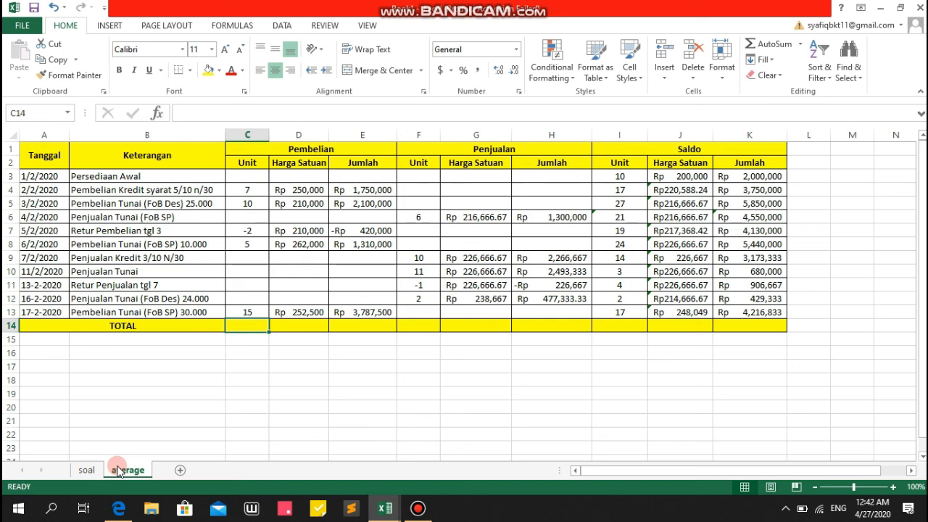
type("=sum")
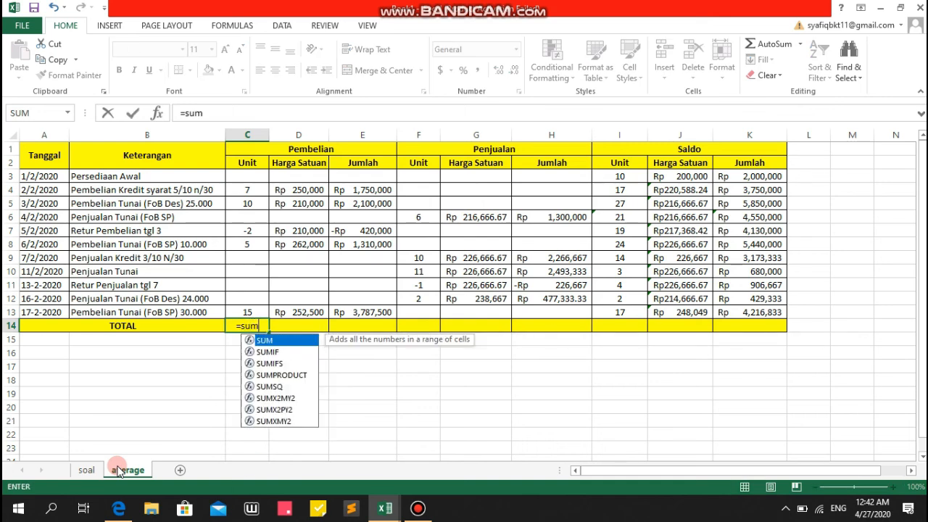
type(")")
key("BackSpace")
type("(")
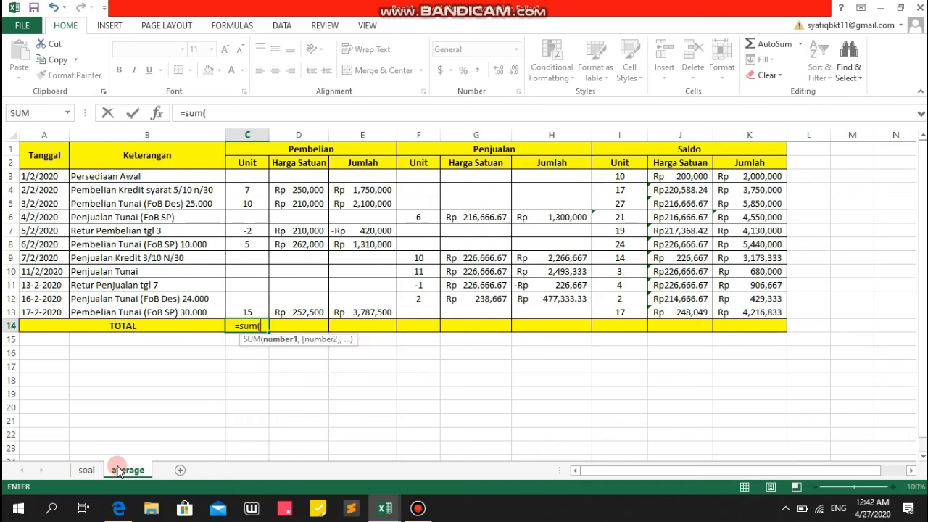
key("Up")
key("Up")
key("Up")
key("Up")
key("Up")
key("Up")
key("Up")
key("Up")
key("Up")
key("Up")
key("Up")
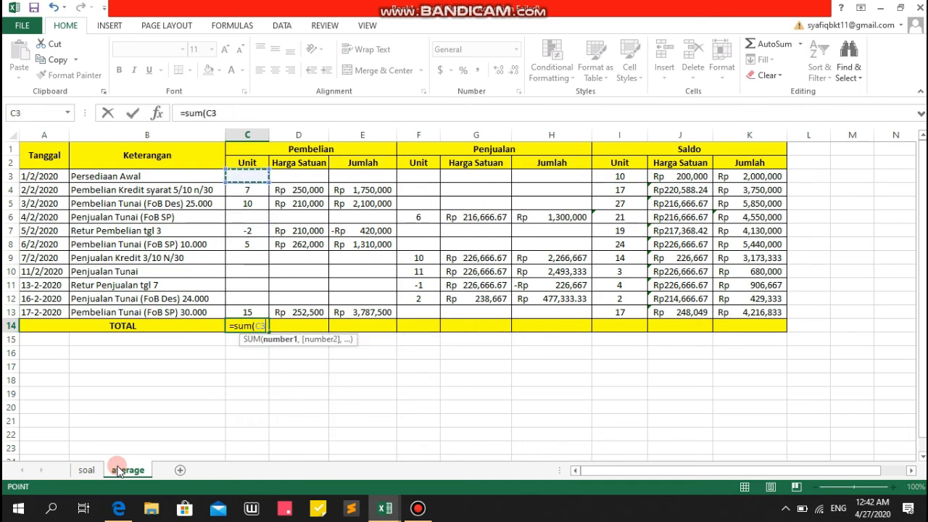
key("shift+Down")
key("shift+Down")
key("shift+Down")
key("shift+Down")
key("shift+Down")
key("shift+Down")
key("shift+Down")
key("shift+Down")
key("shift+Down")
key("shift+Down")
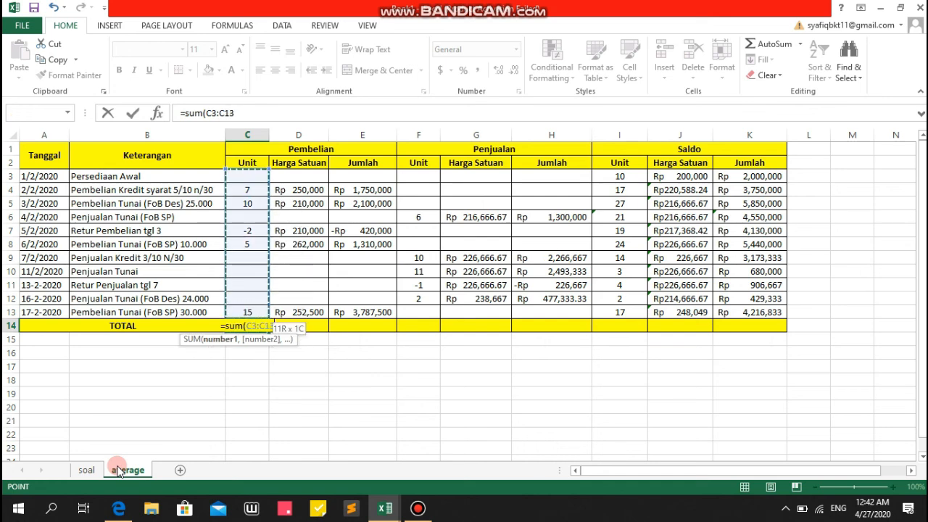
key("Tab")
Total the Penjualan Unit column in F14 with =SUM(F3:F13).
key("Tab")
key("Tab")
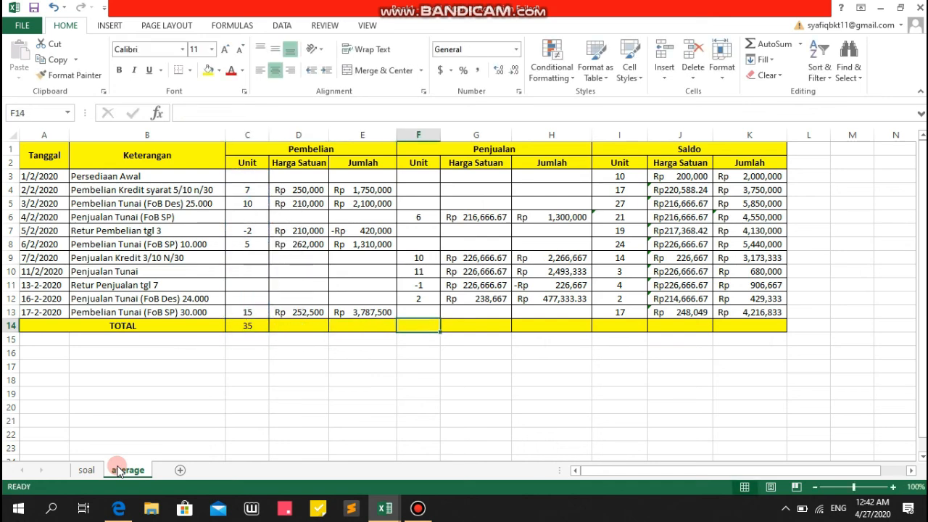
type("=sum(")
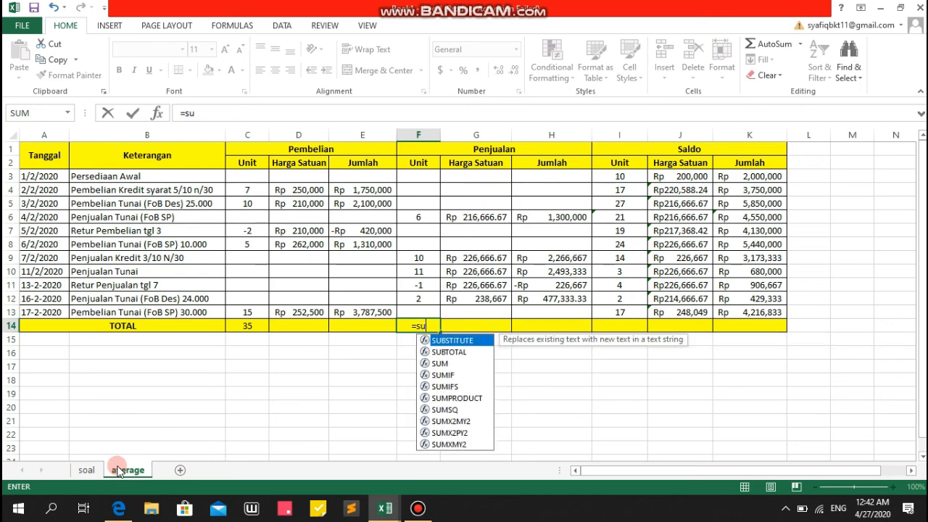
key("Up")
key("Up")
key("Up")
key("Up")
key("Up")
key("Up")
key("Up")
key("Up")
key("Up")
key("Up")
key("Up")
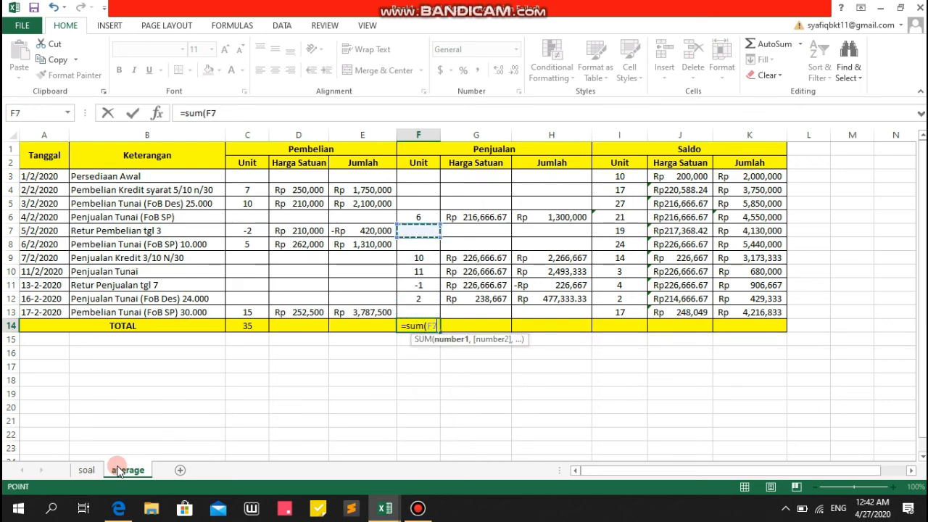
key("shift+Down")
key("shift+Down")
key("shift+Down")
key("shift+Down")
key("shift+Down")
key("shift+Down")
key("shift+Down")
key("shift+Down")
key("shift+Down")
key("shift+Down")
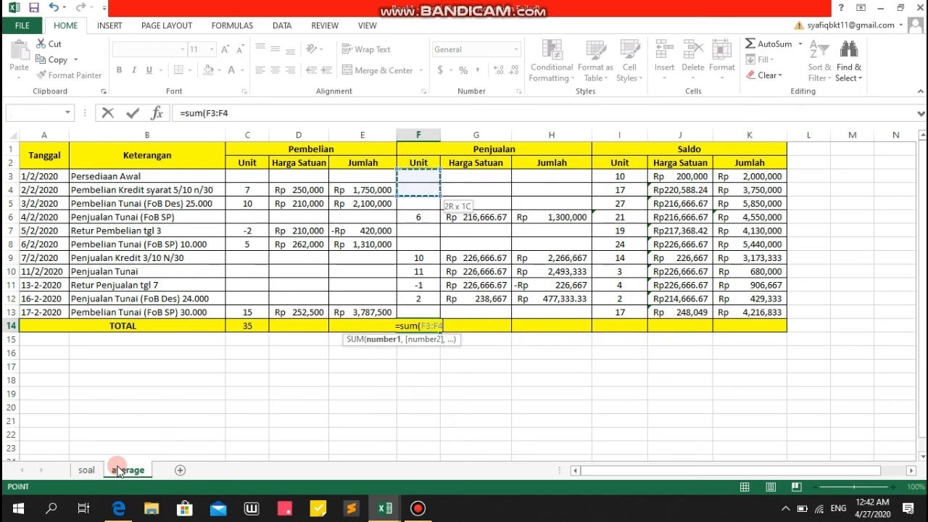
key("Return")
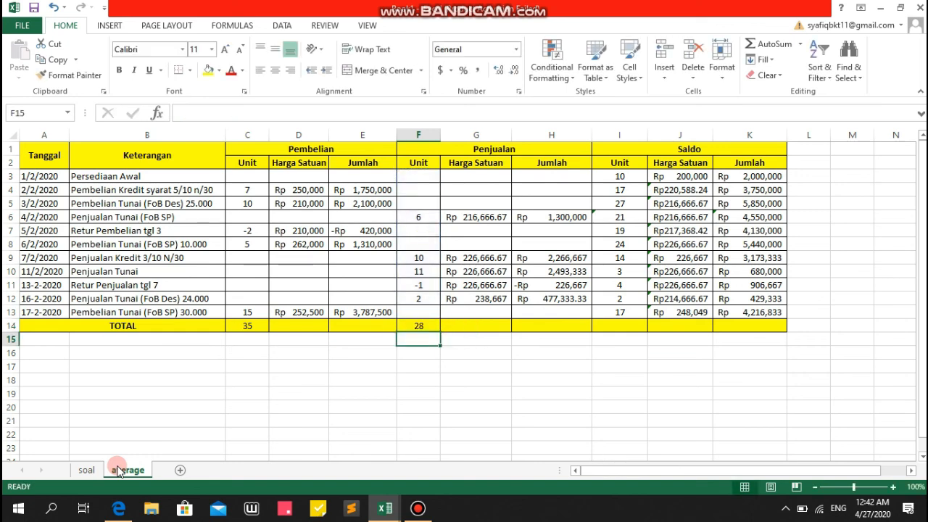
Total the Saldo Unit column in I14 with =SUM(I3:I13).
key("Up")
key("Right")
key("Right")
key("Right")
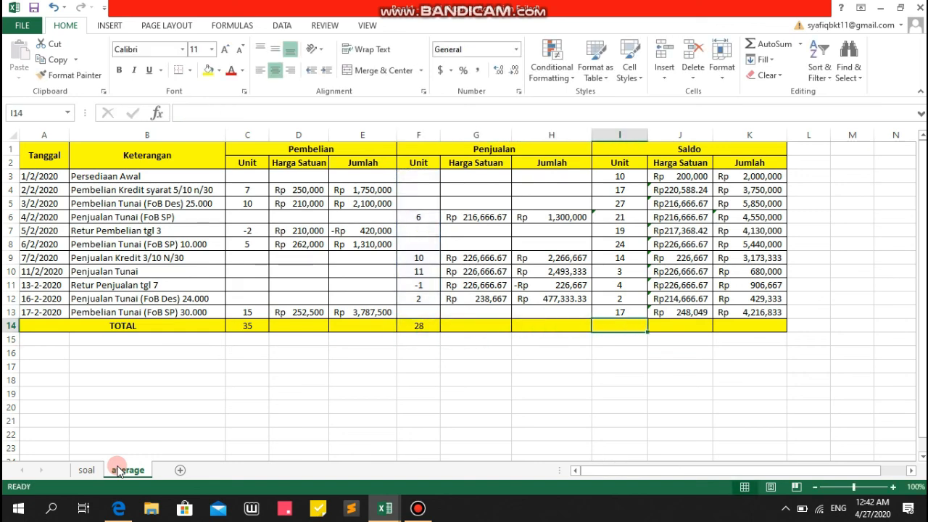
type("=sum(")
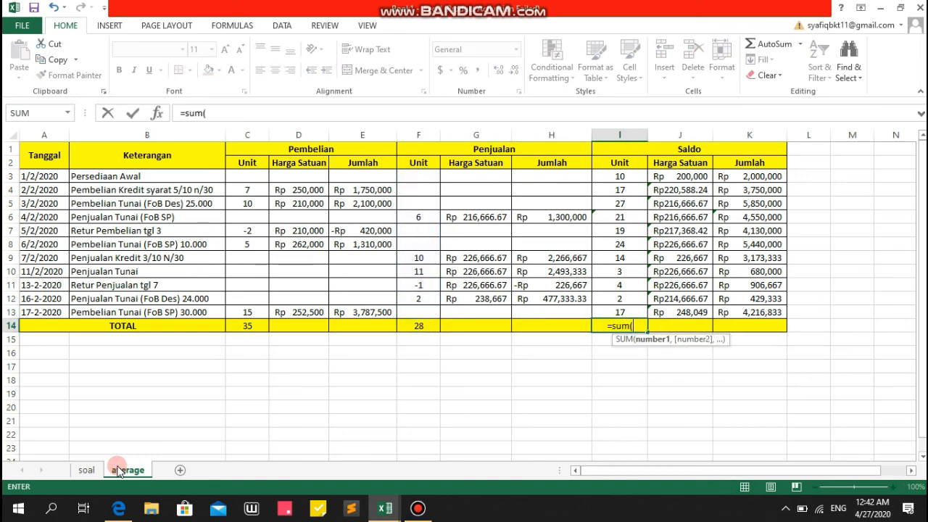
key("Up")
key("Up")
key("Up")
key("Up")
key("Up")
key("Up")
key("Up")
key("Up")
key("Up")
key("Up")
key("Up")
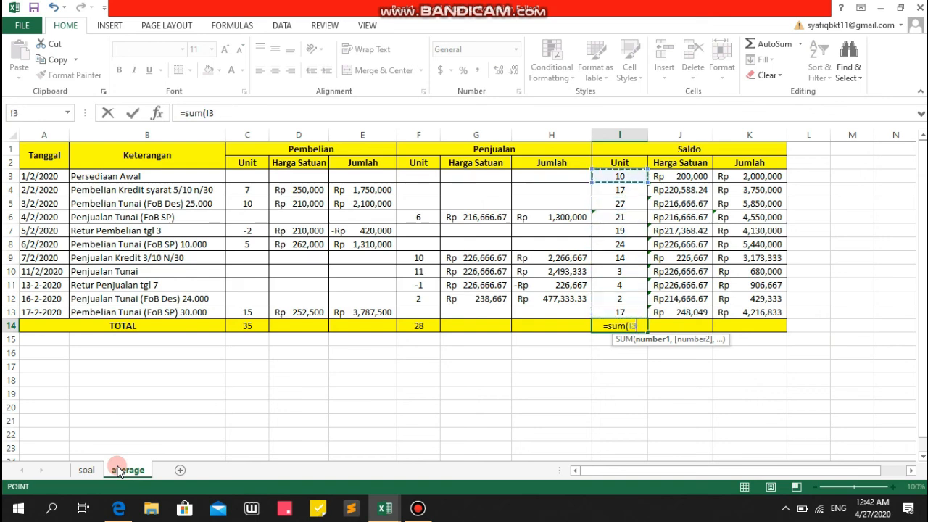
key("shift+Down")
key("shift+Down")
key("shift+Down")
key("shift+Down")
key("shift+Down")
key("shift+Down")
key("shift+Down")
key("shift+Down")
key("shift+Down")
key("shift+Down")
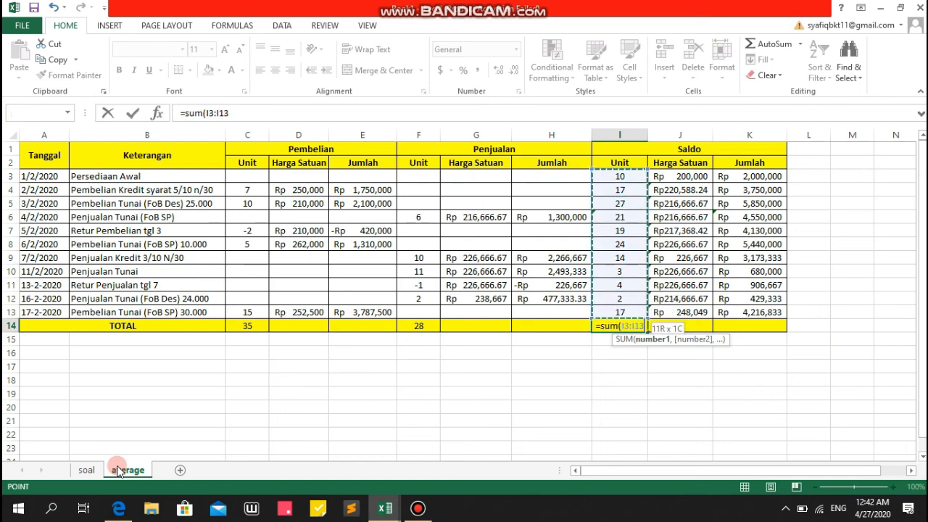
key("Return")
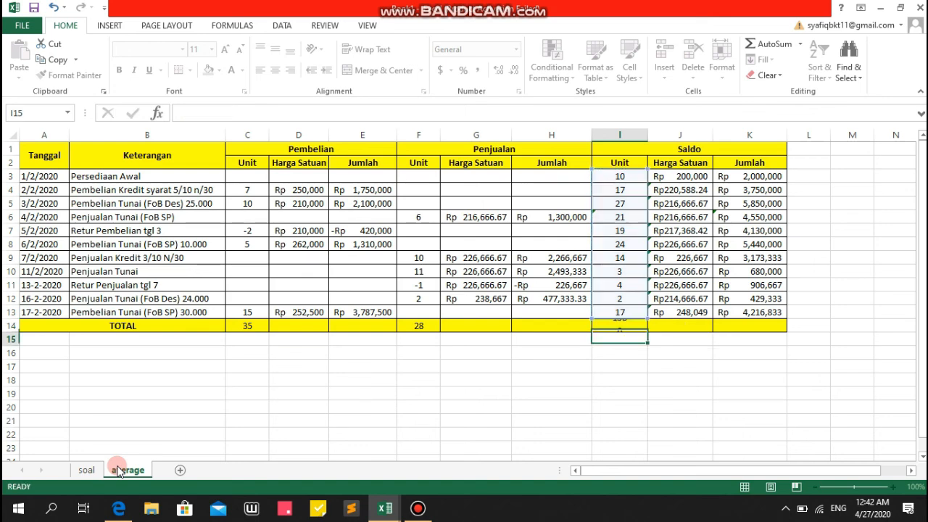
Total the Pembelian Jumlah column in E14 with =SUM(E3:E13).
key("Left")
key("Left")
key("Left")
key("Left")
key("Up")
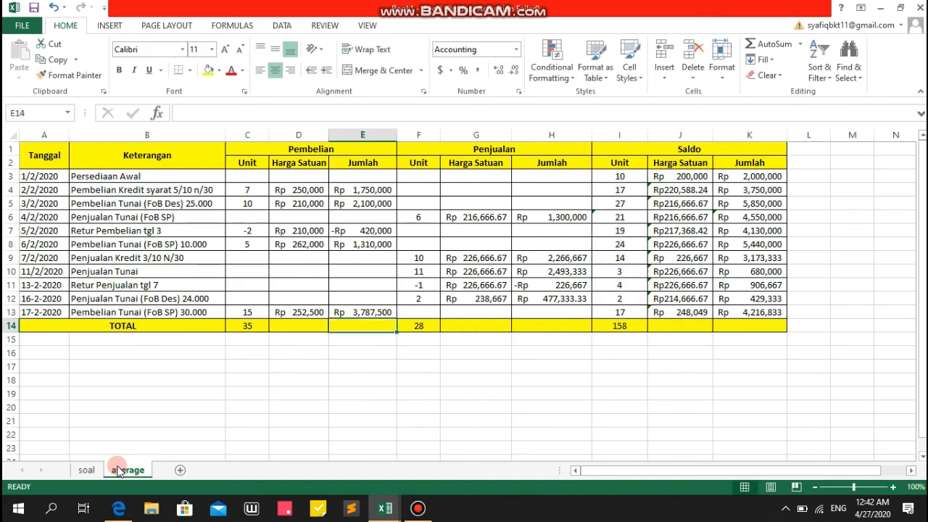
type("=sum(")
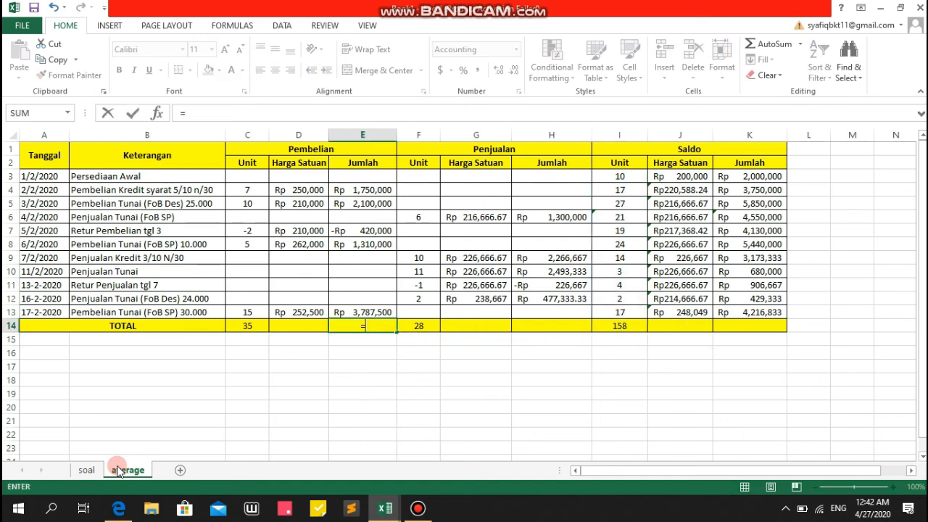
key("Up")
key("Up")
key("Up")
key("Up")
key("Up")
key("Up")
key("Up")
key("Up")
key("Up")
key("Up")
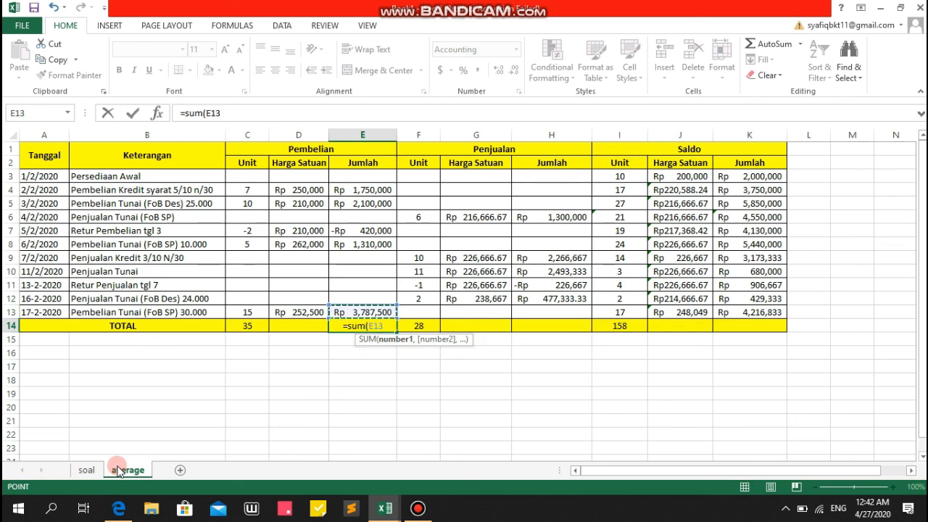
key("shift+Up")
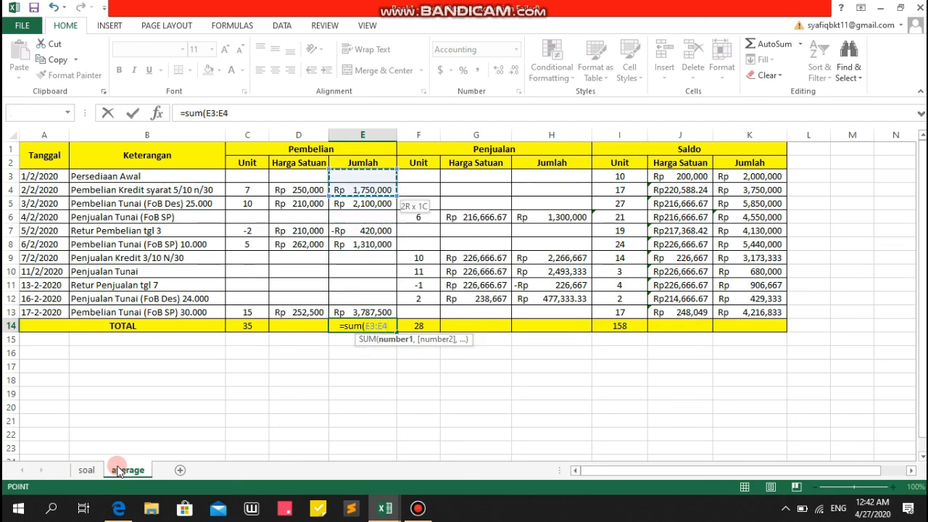
key("shift+Down")
key("shift+Down")
key("shift+Down")
key("shift+Down")
key("shift+Down")
key("shift+Down")
key("shift+Down")
key("shift+Down")
key("shift+Down")
key("Return")
Total the Penjualan Jumlah column in H14 with =SUM(H3:H13).
key("Right")
key("Right")
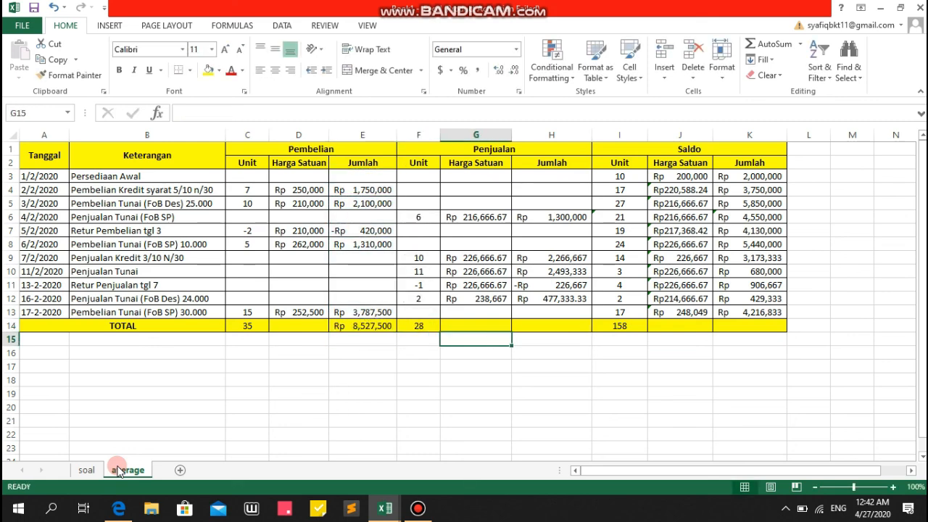
key("Up")
key("Right")
type("=sum(")
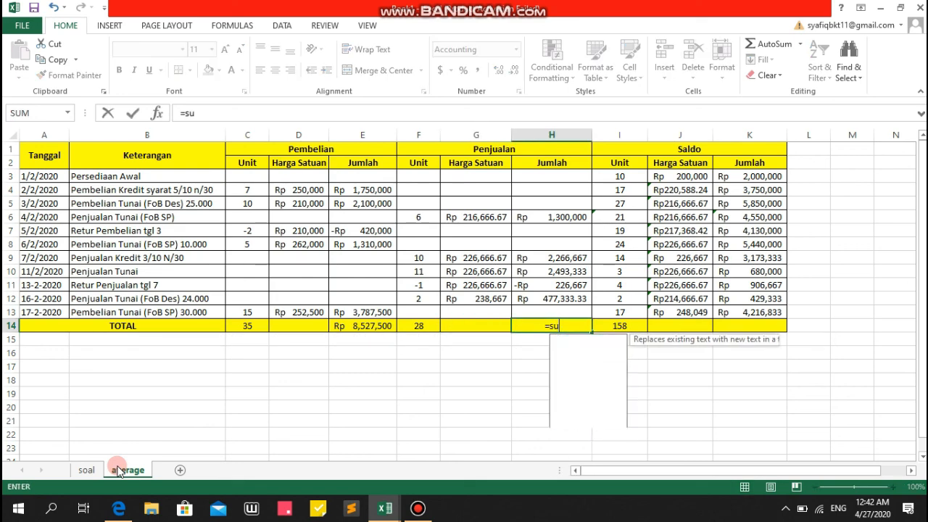
key("Up")
key("Up")
key("Up")
key("Up")
key("Up")
key("Up")
key("Up")
key("Up")
key("Up")
key("Up")
key("Up")
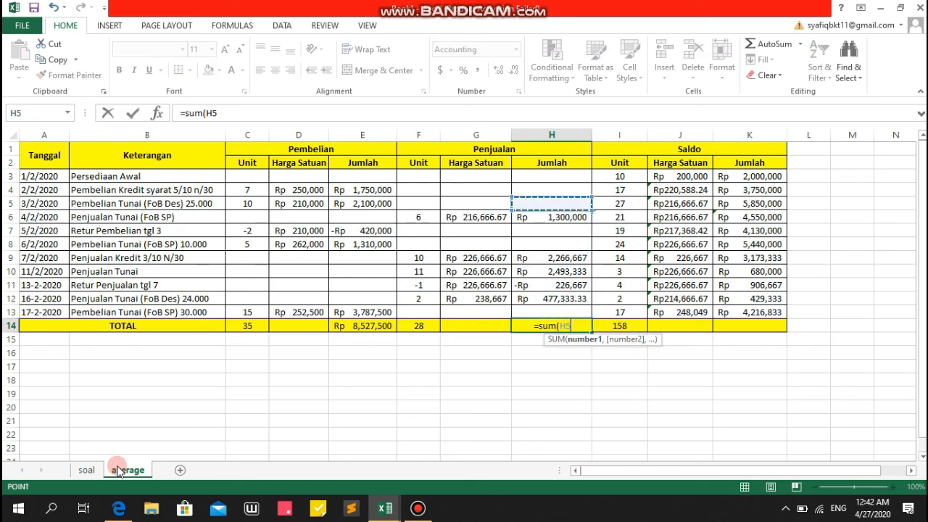
key("shift+Down")
key("shift+Down")
key("shift+Down")
key("shift+Down")
key("shift+Down")
key("shift+Down")
key("shift+Down")
key("shift+Down")
key("shift+Down")
key("shift+Down")
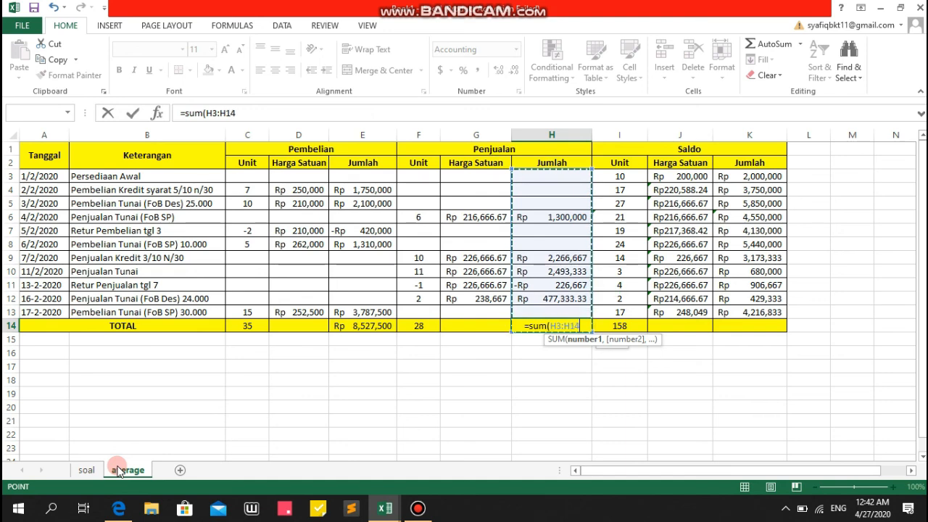
key("shift+Return")
key("Up")
key("Right")
key("Down")
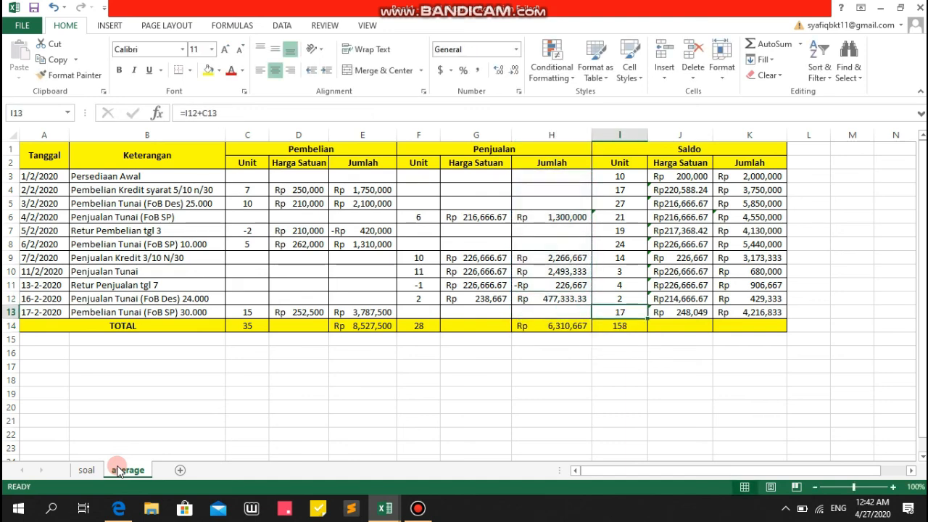
key("F2")
key("ctrl+z")
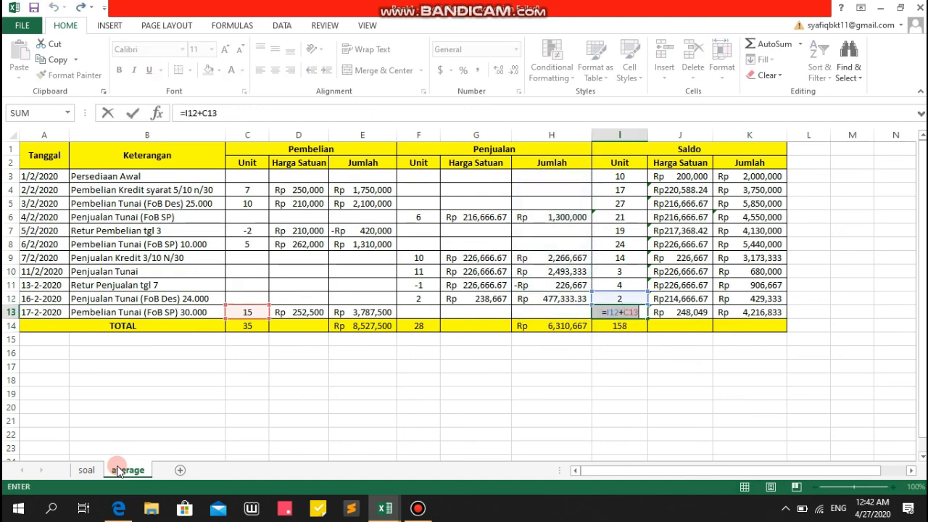
type("=")
key("Down")
key("Escape")
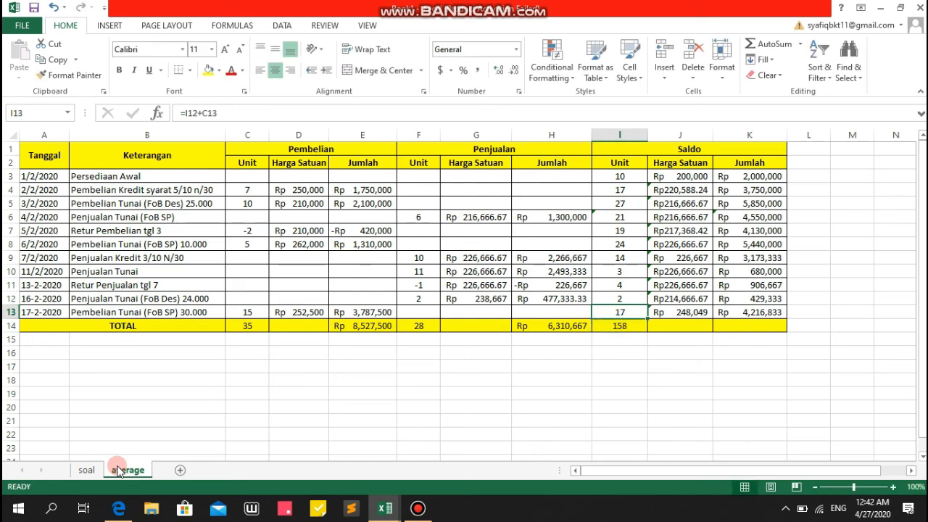
Replace the TOTAL row's Saldo Unit formula in I14 with =I13 to carry down the final unit balance.
key("Down")
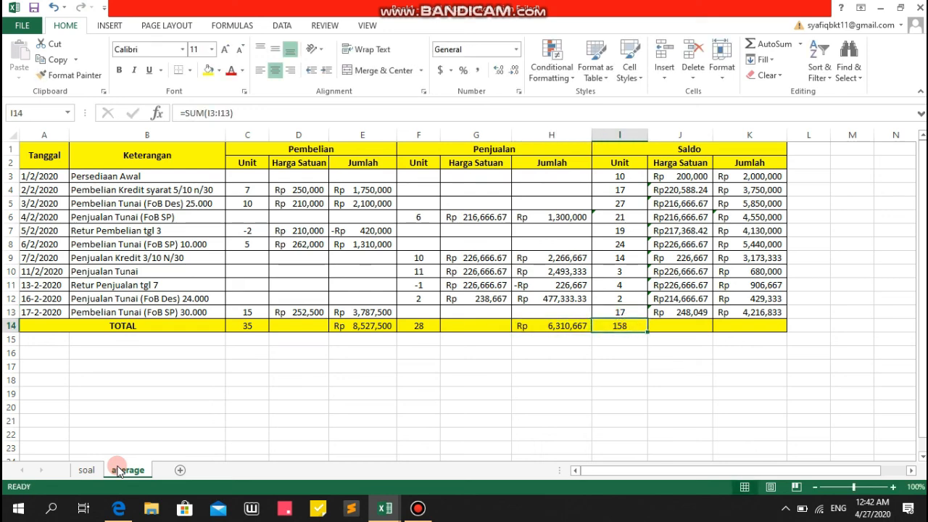
key("BackSpace")
type("=")
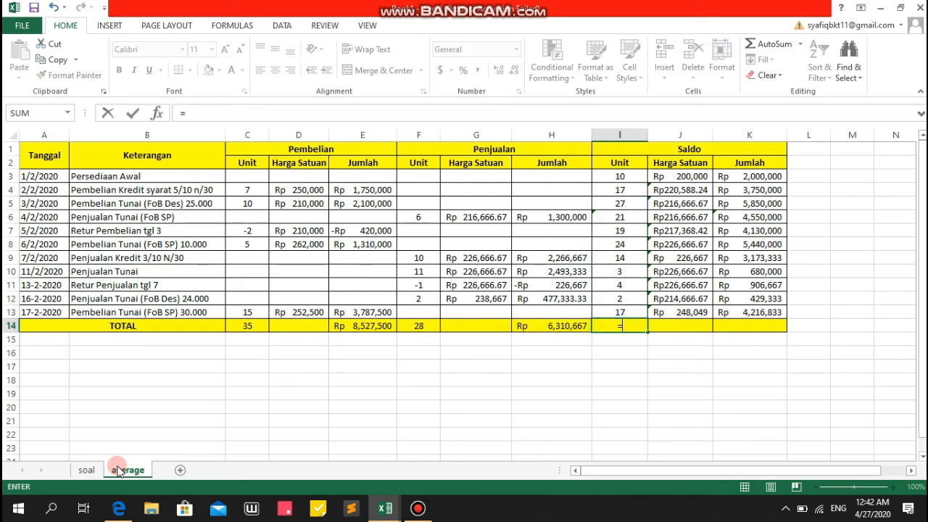
key("Up")
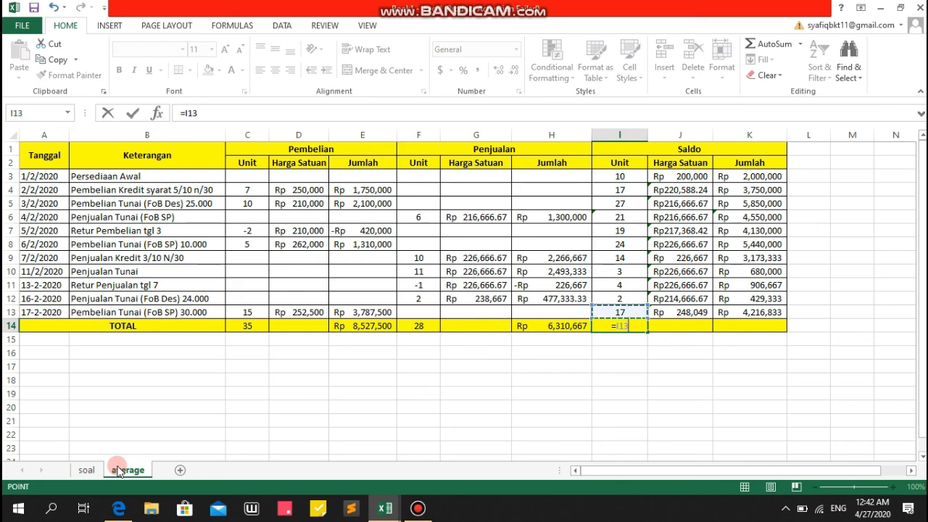
key("Return")
Carry the final Saldo Jumlah balance into the TOTAL row by entering =K13 in K14.
key("Up")
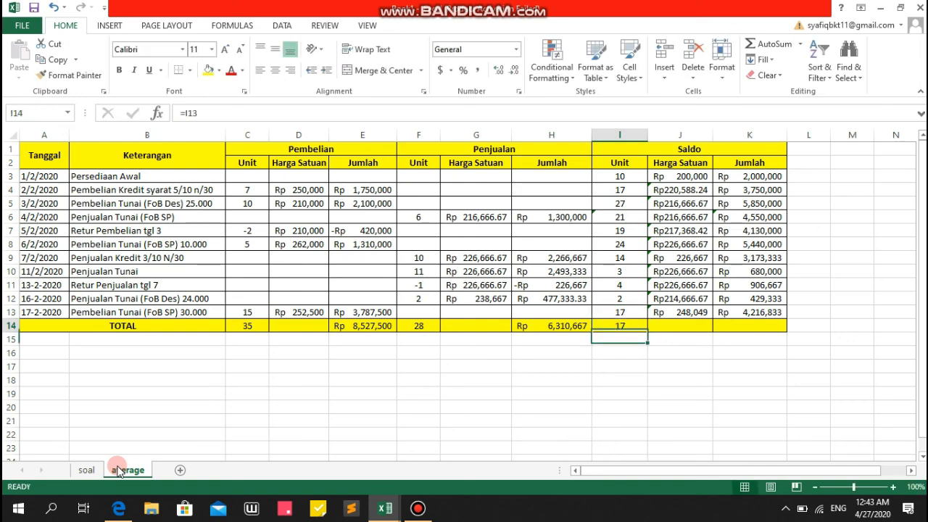
key("Right")
key("Right")
type("=")
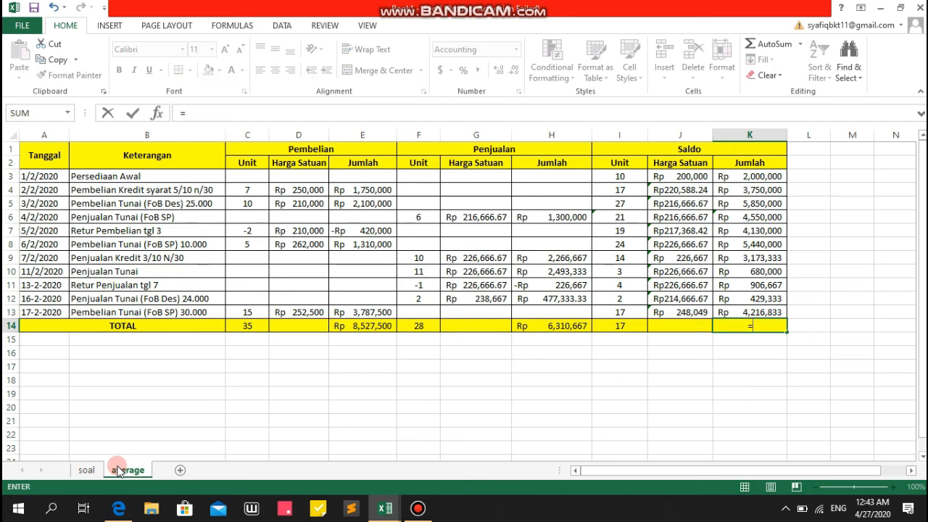
key("Up")
key("Return")
Carry the final Saldo Harga Satuan into the TOTAL row by entering =J13 in J14.
key("Left")
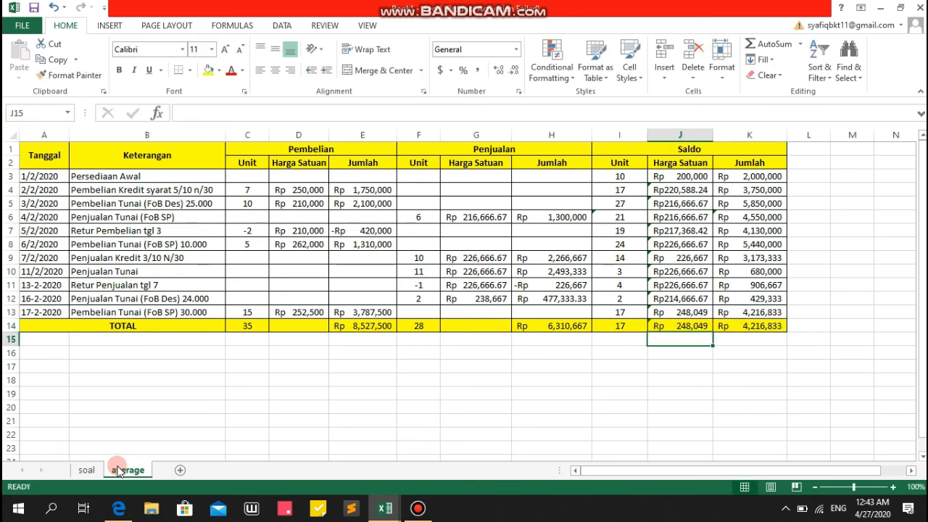
key("Up")
key("BackSpace")
type("=")
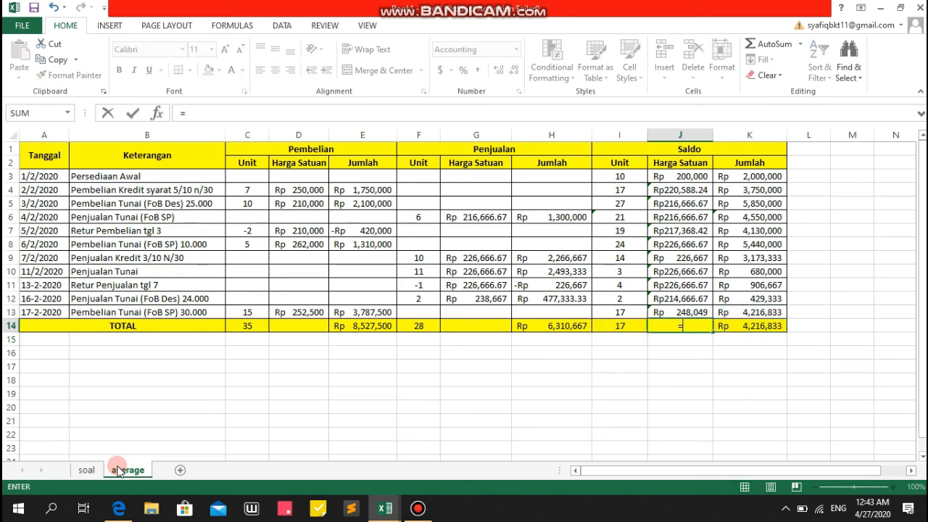
key("Up")
key("Return")
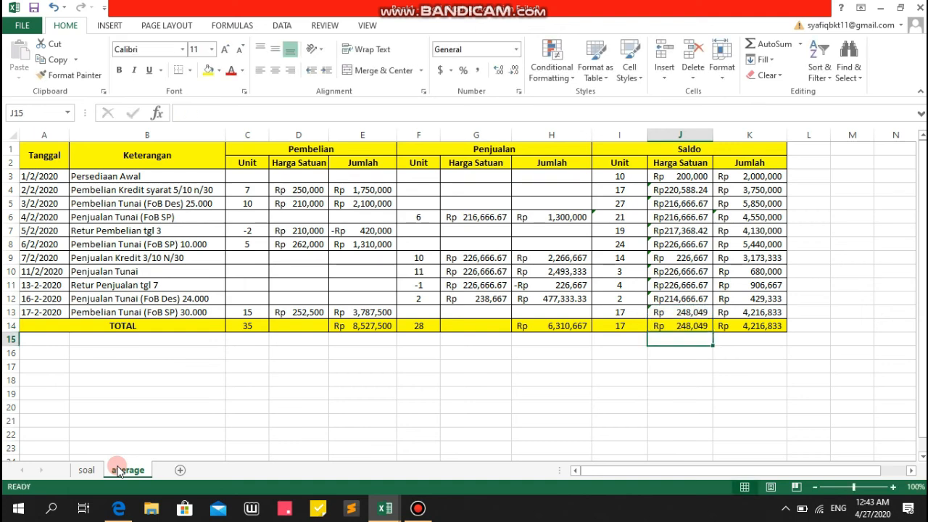
key("Left")
key("Left")
key("Left")
key("Left")
key("Left")
key("Left")
key("Left")
key("Left")
key("Left")
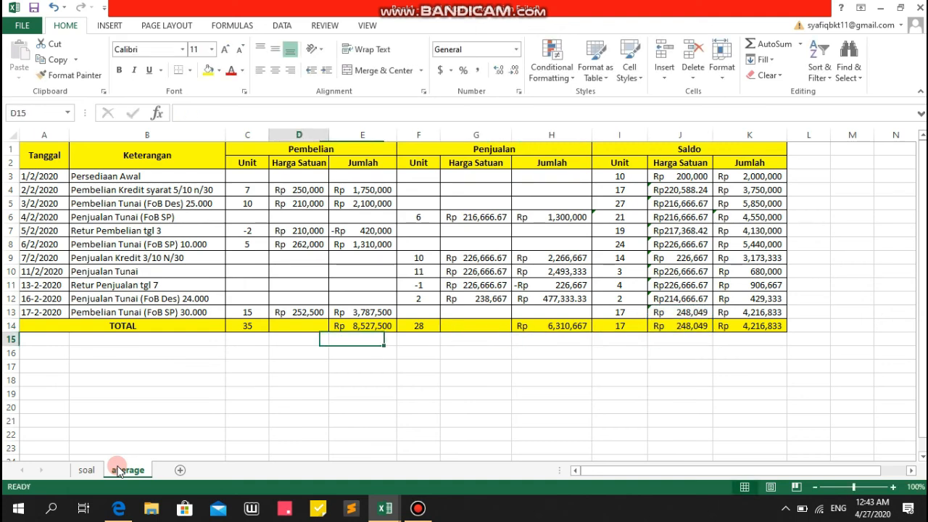
key("Up")
key("Up")
key("Up")
key("Up")
key("Up")
key("Up")
key("Up")
key("Up")
key("Up")
key("Up")
key("Up")
key("Up")
key("Up")
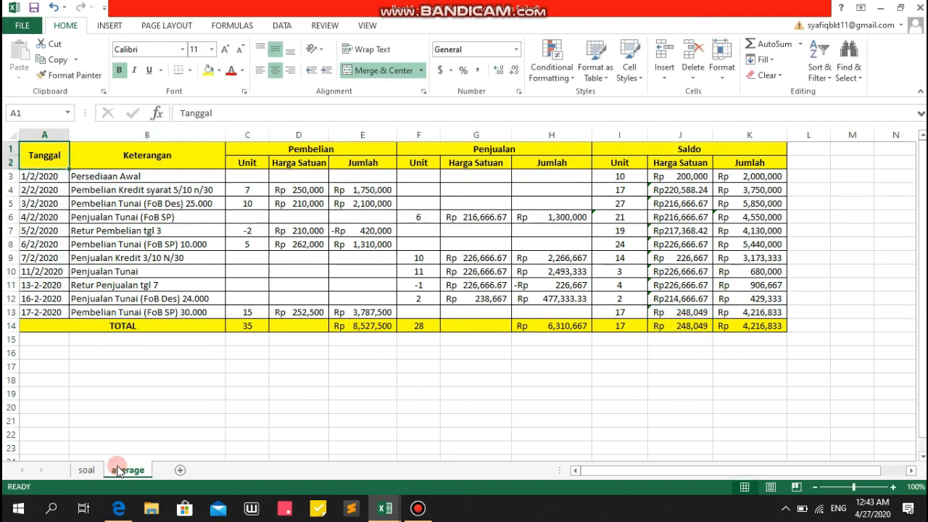
key("shift+Right")
key("shift+Right")
key("shift+Right")
key("shift+Right")
key("shift+Right")
key("shift+Left")
key("shift+Down")
key("shift+Down")
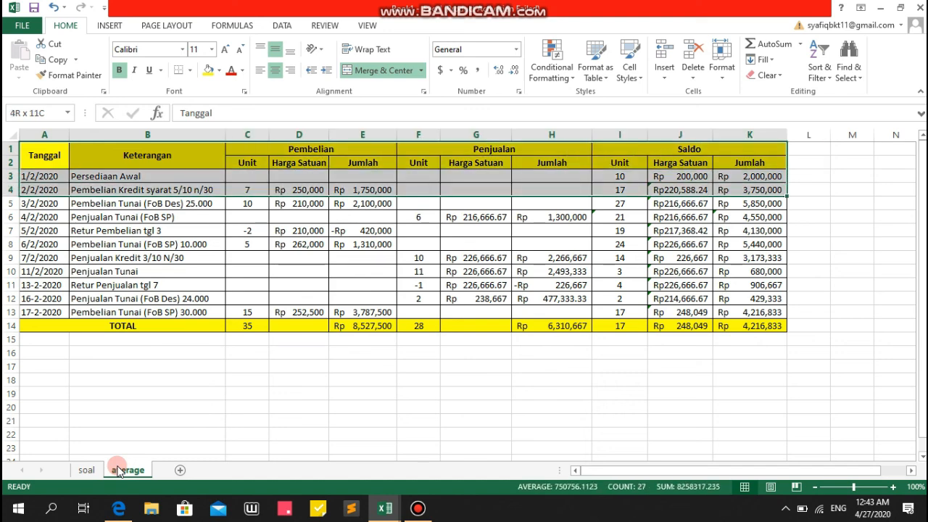
key("shift+Down")
key("shift+Down")
key("shift+Down")
key("shift+Down")
key("shift+Down")
key("shift+Down")
key("shift+Down")
key("shift+Down")
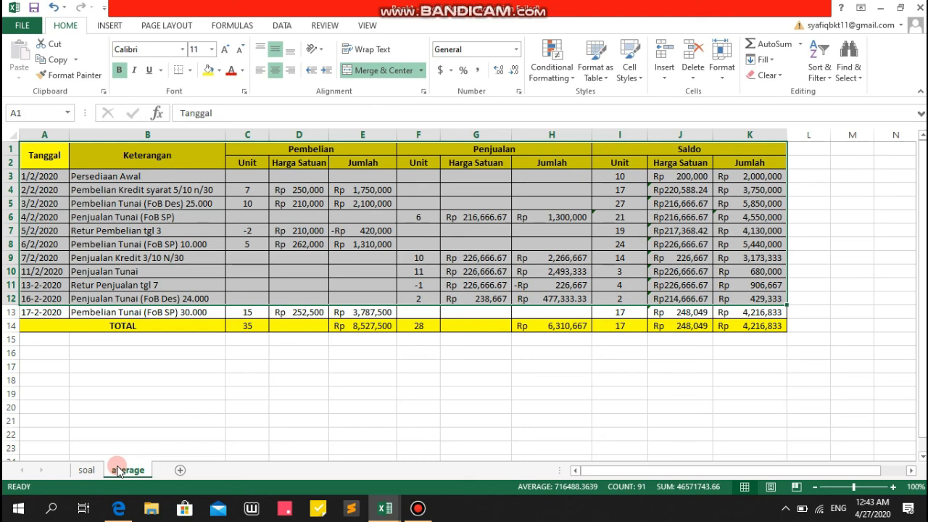
key("Down")
key("Down")
key("Down")
key("Down")
key("Down")
key("Down")
key("Down")
key("Down")
key("Down")
key("Down")
key("Down")
key("Down")
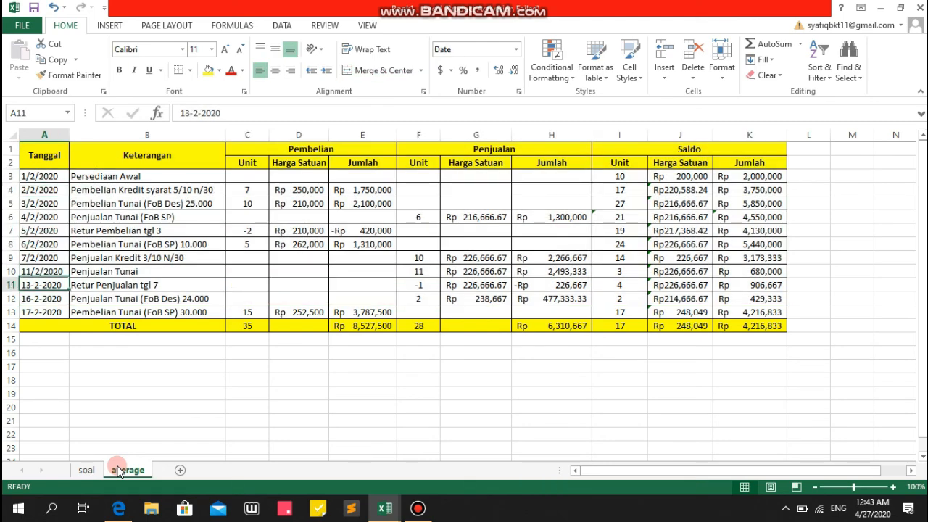